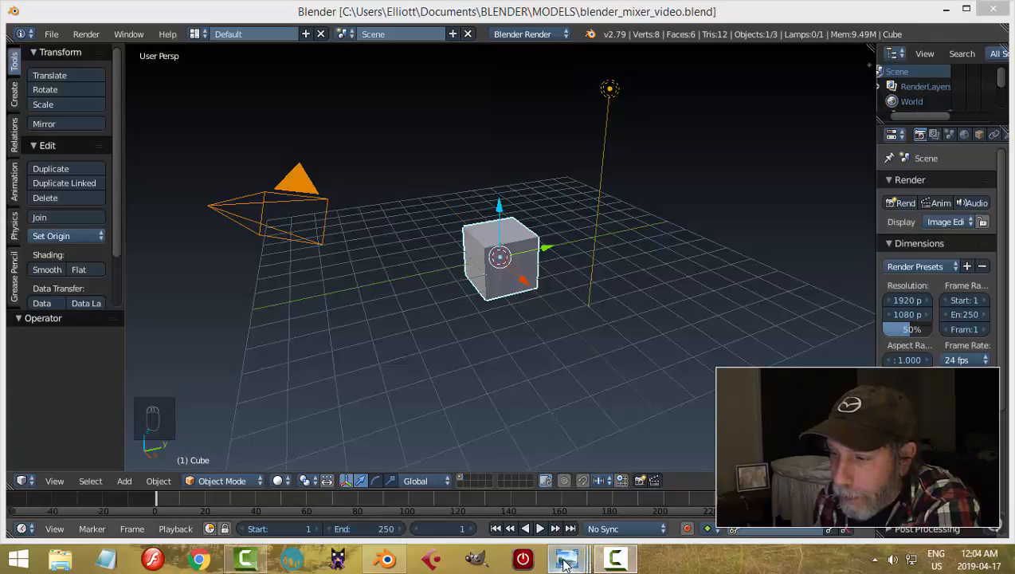
Step: Examine the mixer's jug, base and fruit in the reference image Blender_Mixer4.png and return to Blender
mouse_move(567, 556)
click(329, 478)
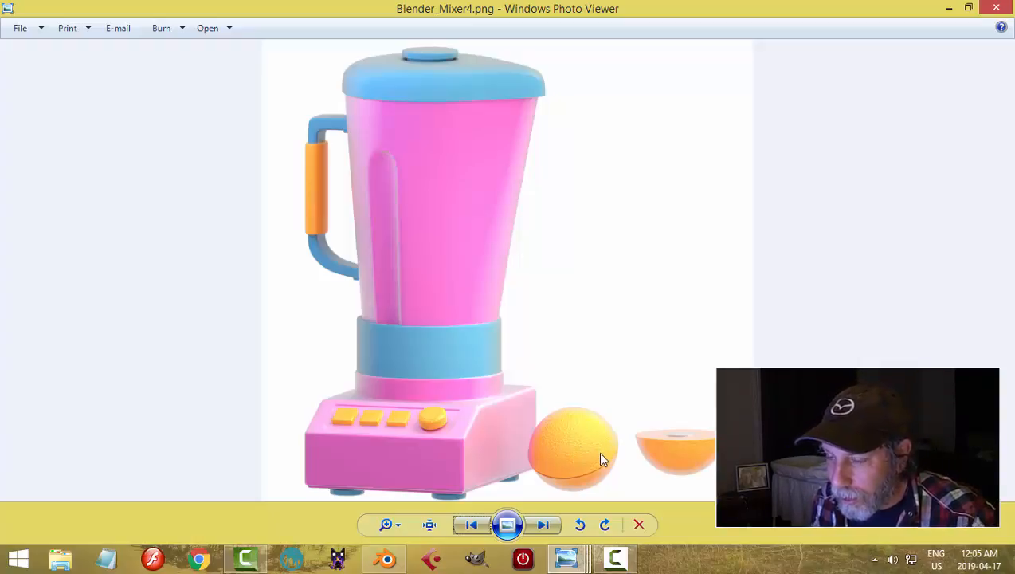
click(429, 524)
drag(572, 432, 573, 340)
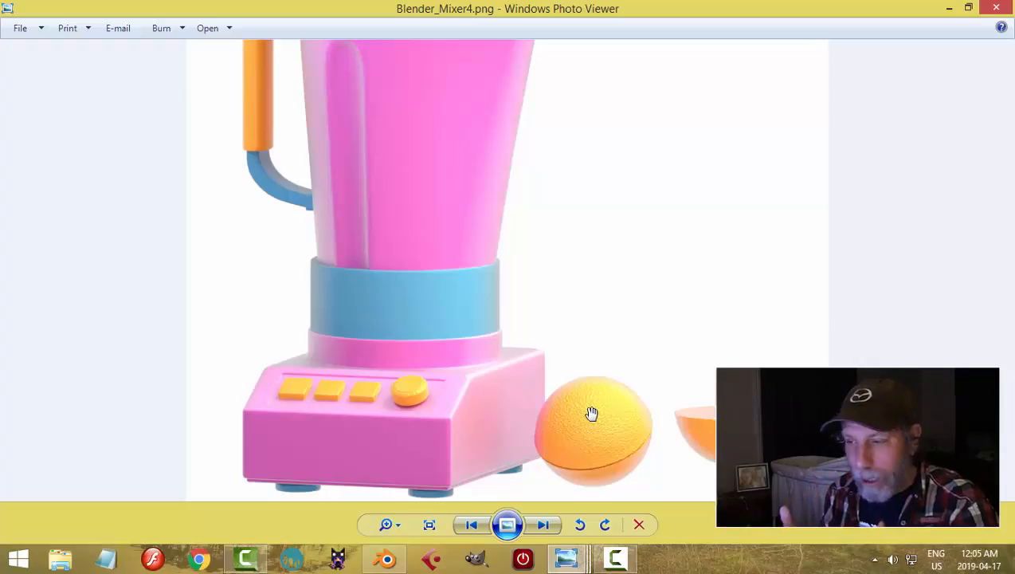
drag(564, 296, 567, 330)
click(386, 559)
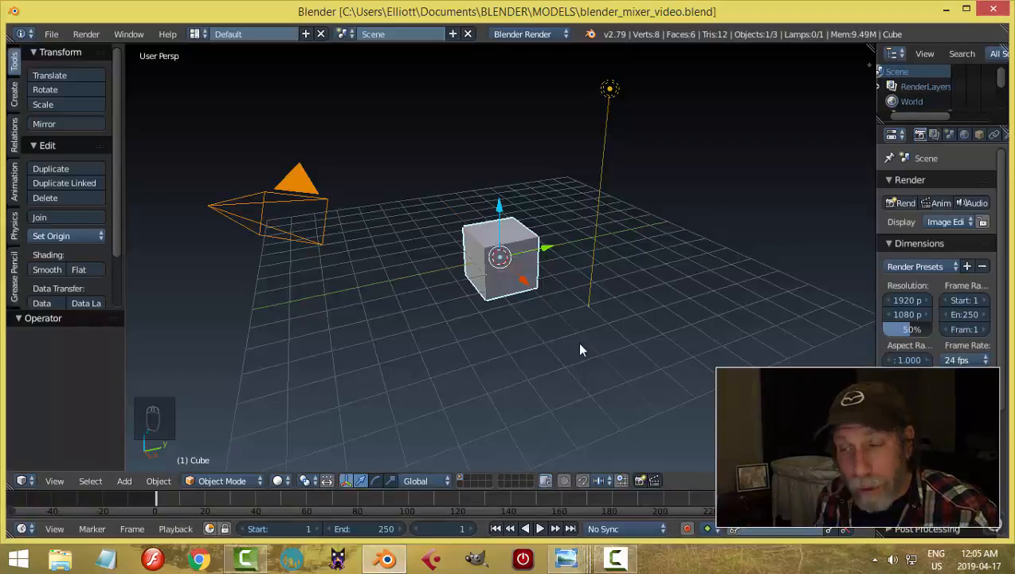
Step: Set the render engine to Cycles Render and the render device to GPU Compute
click(530, 36)
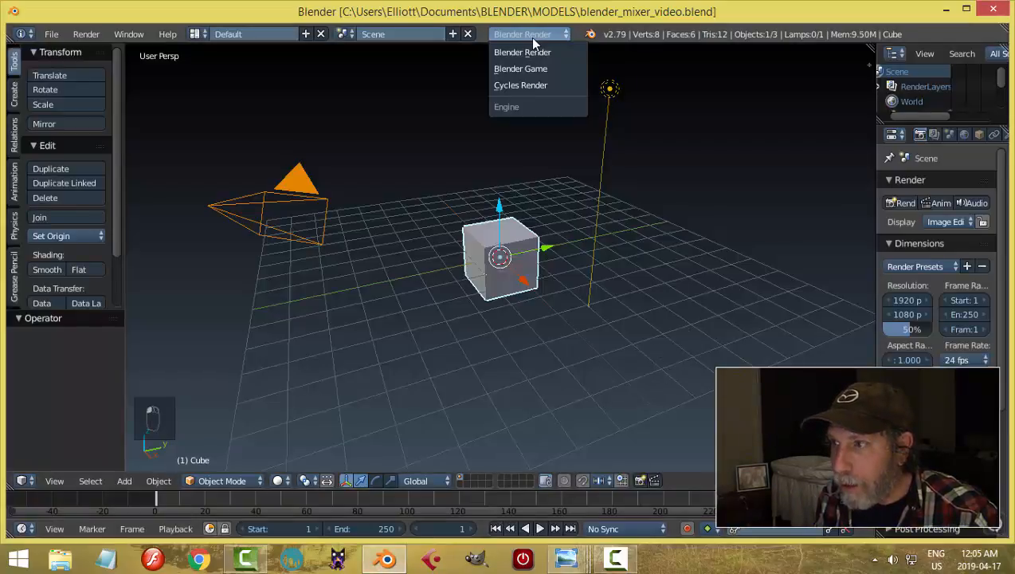
click(532, 83)
click(964, 262)
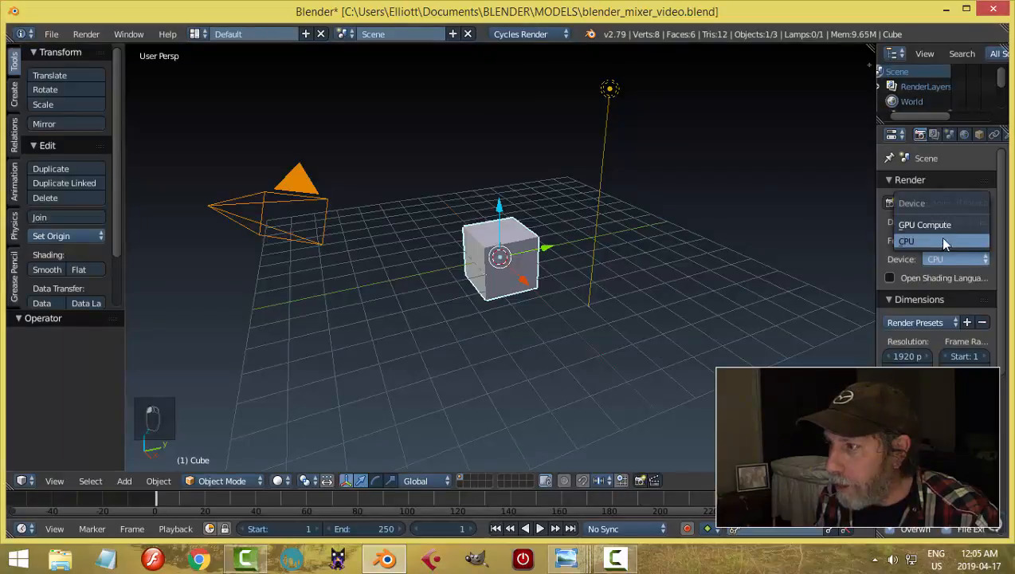
click(931, 223)
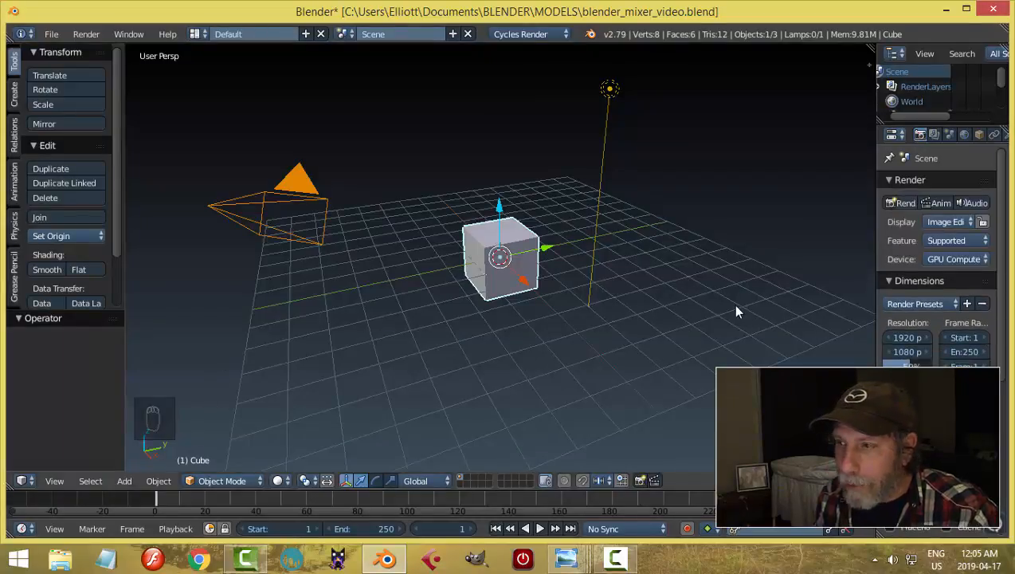
Step: Delete all the default objects from the scene, including the cube, camera and lamp
key(a)
key(a)
key(a)
key(x)
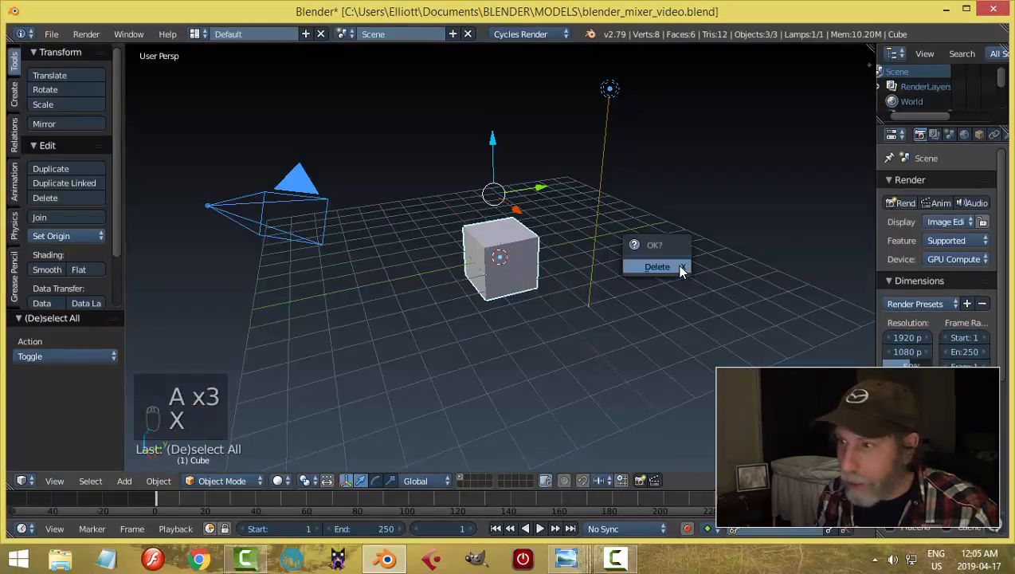
click(680, 267)
Step: Add a 12-vertex mesh cylinder in the right orthographic view and raise it 1 unit along Z
key(KP_3)
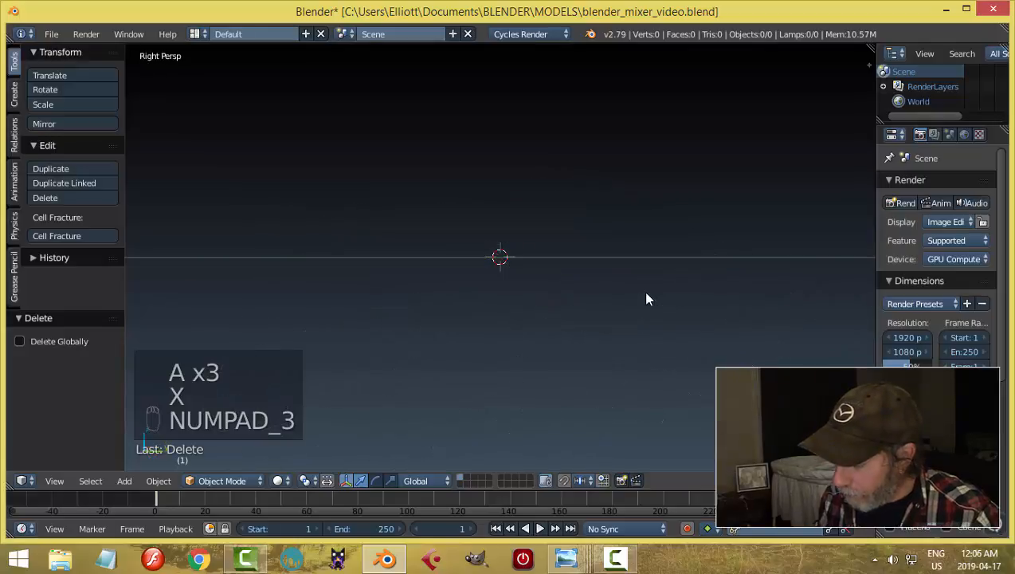
key(KP_5)
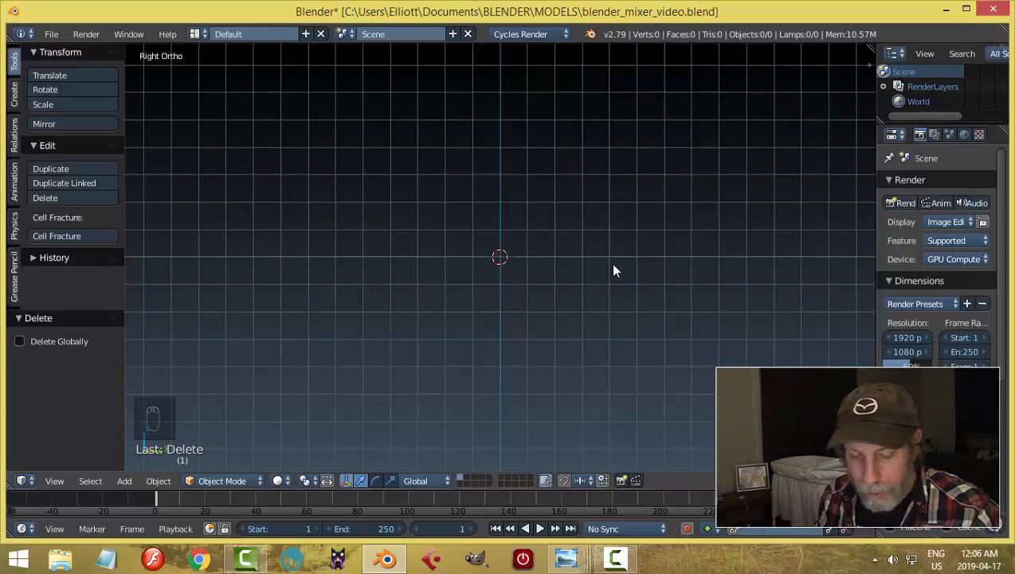
key(shift+a)
mouse_move(613, 271)
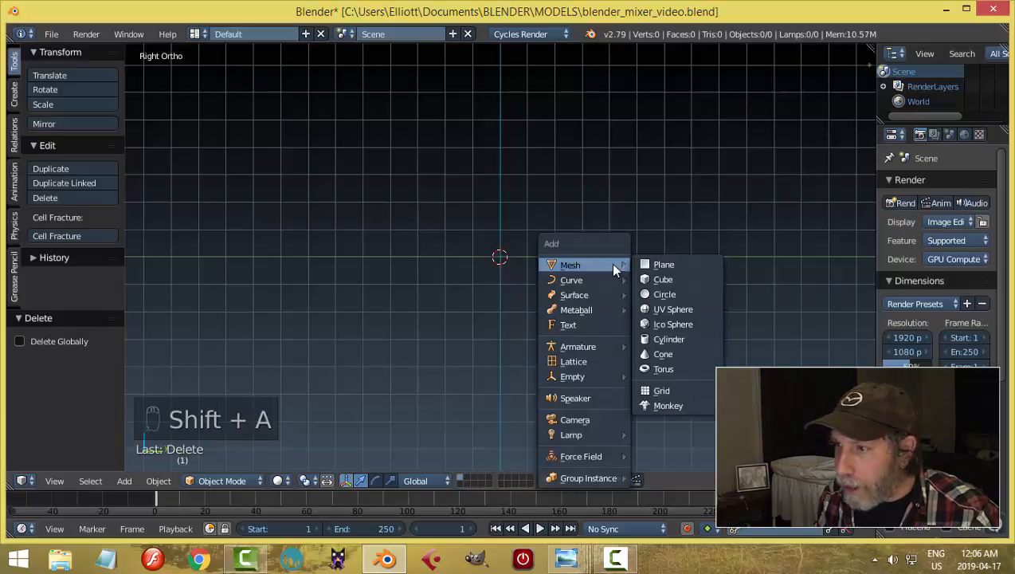
click(670, 338)
click(53, 357)
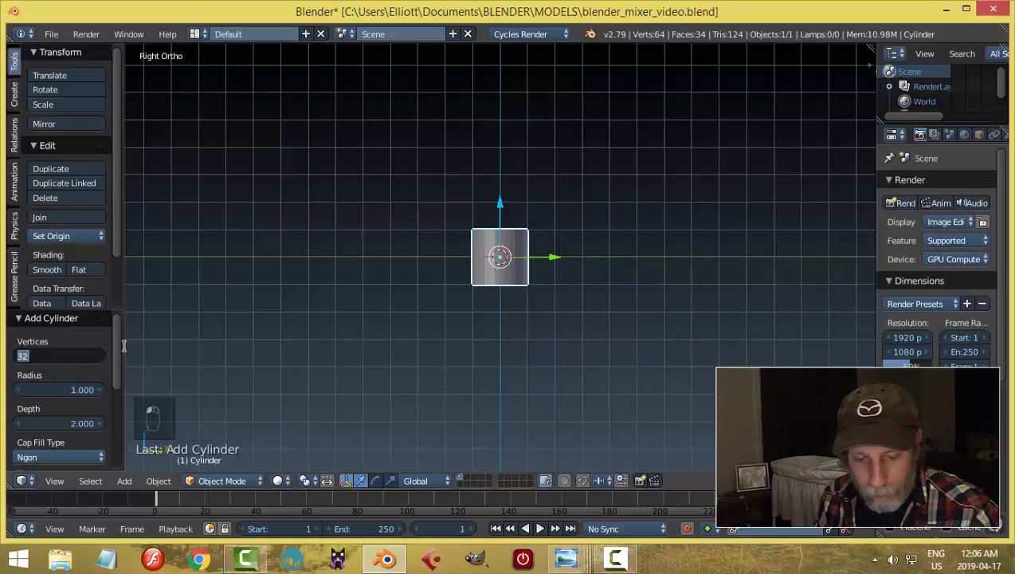
text(12)
key(Return)
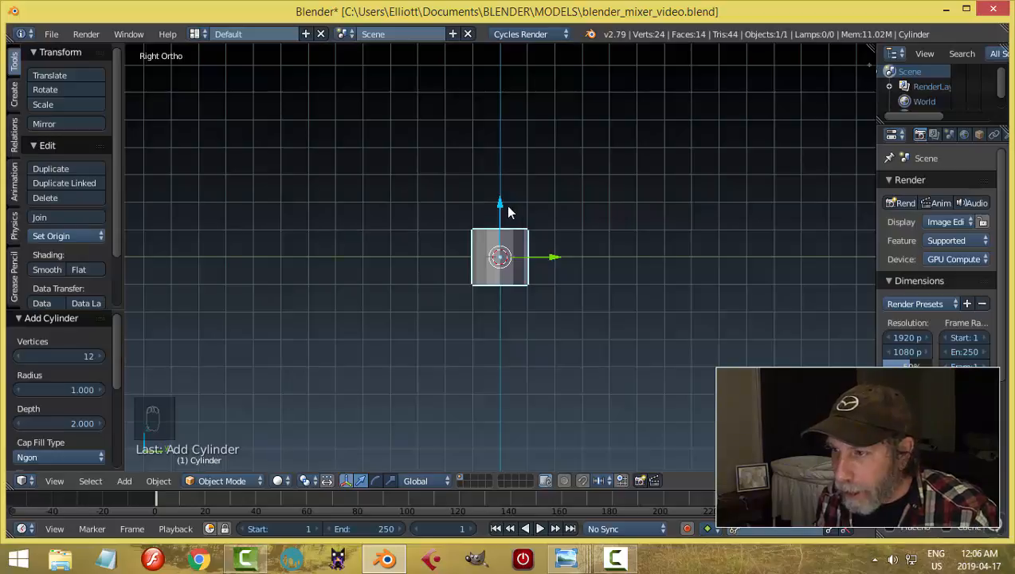
drag(502, 207, 514, 184)
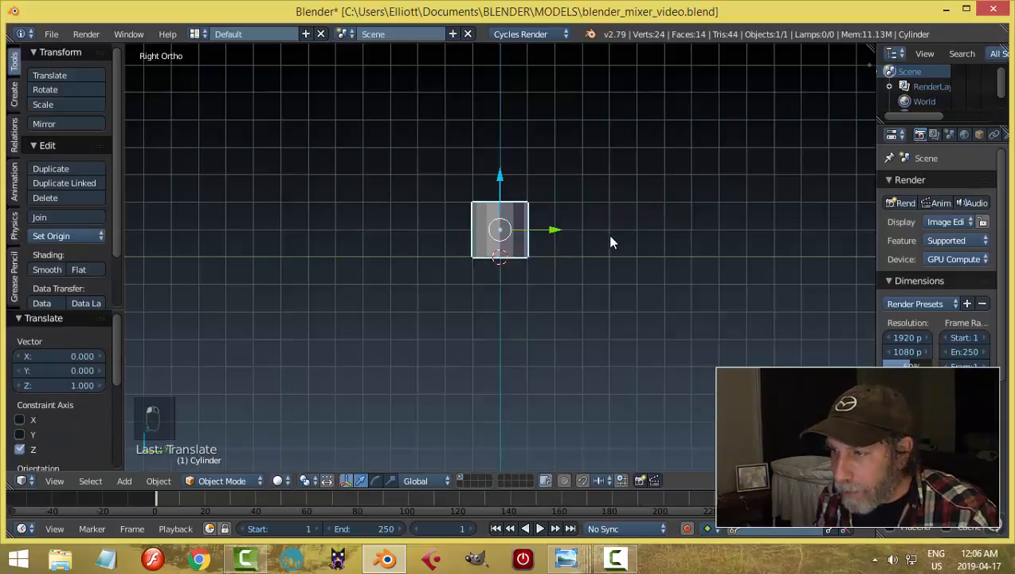
Step: Delete the cylinder's top and bottom cap faces in Edit Mode, leaving an open tube
middle_drag(524, 277, 520, 305)
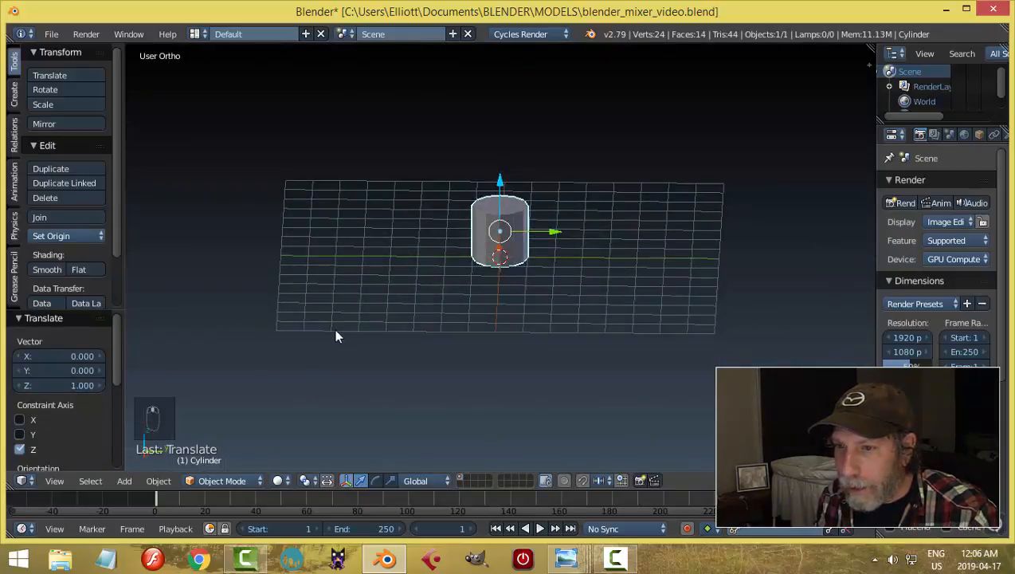
key(Tab)
click(725, 247)
scroll(630, 245, up, 5)
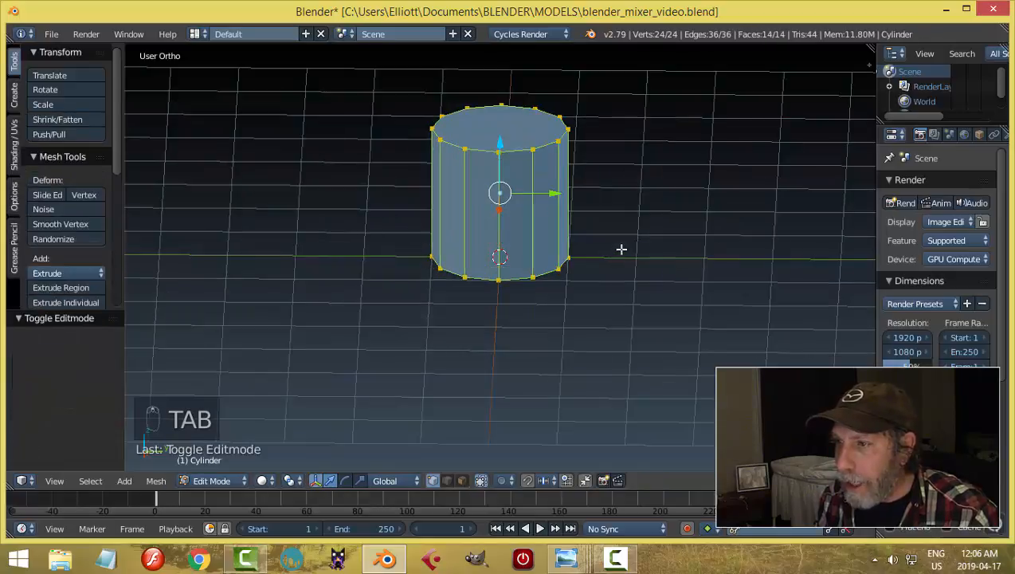
key(a)
key(a)
key(ctrl+Tab)
click(607, 276)
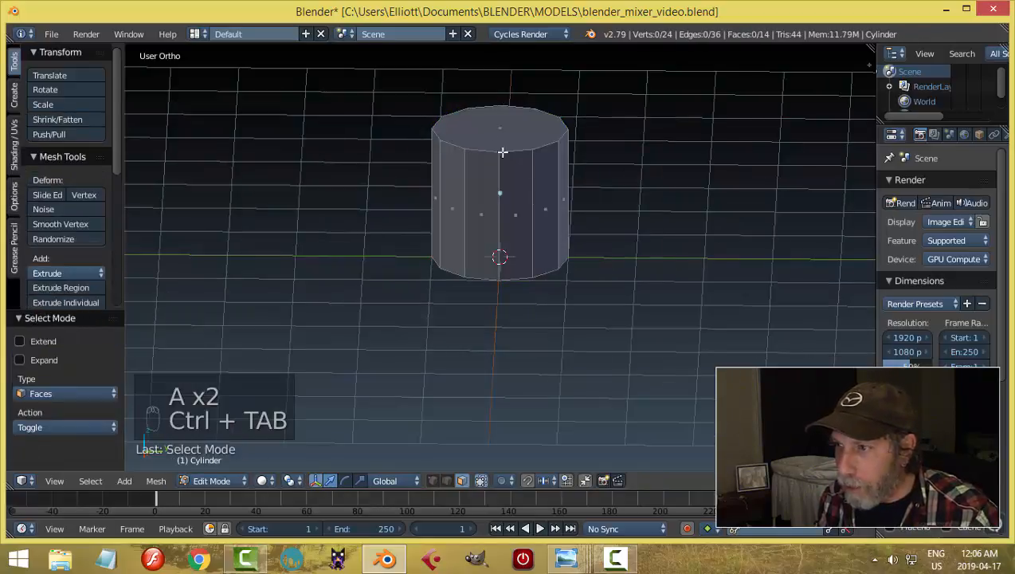
click(487, 132)
middle_drag(583, 352, 580, 227)
shift+right_click(512, 226)
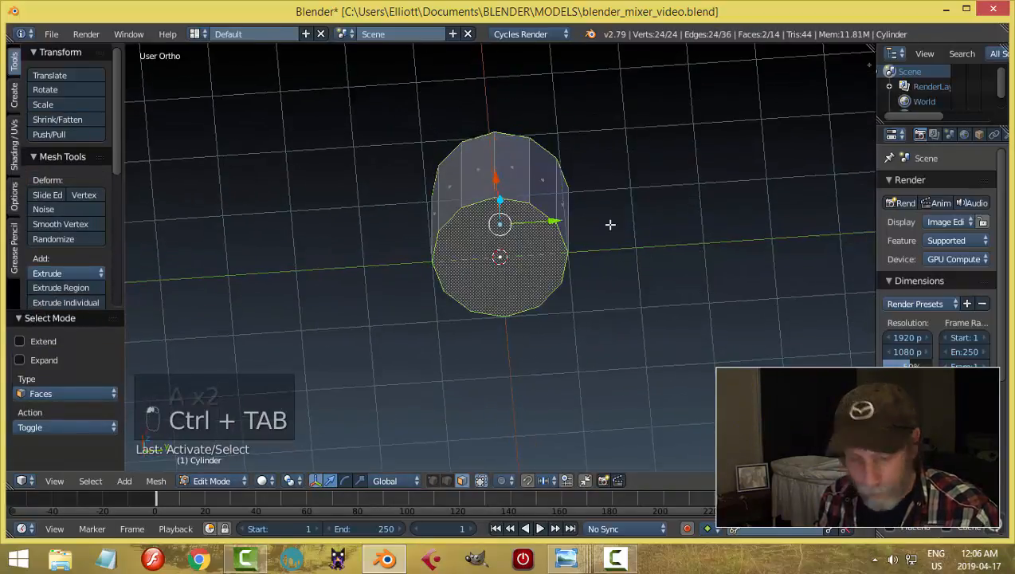
key(x)
click(588, 172)
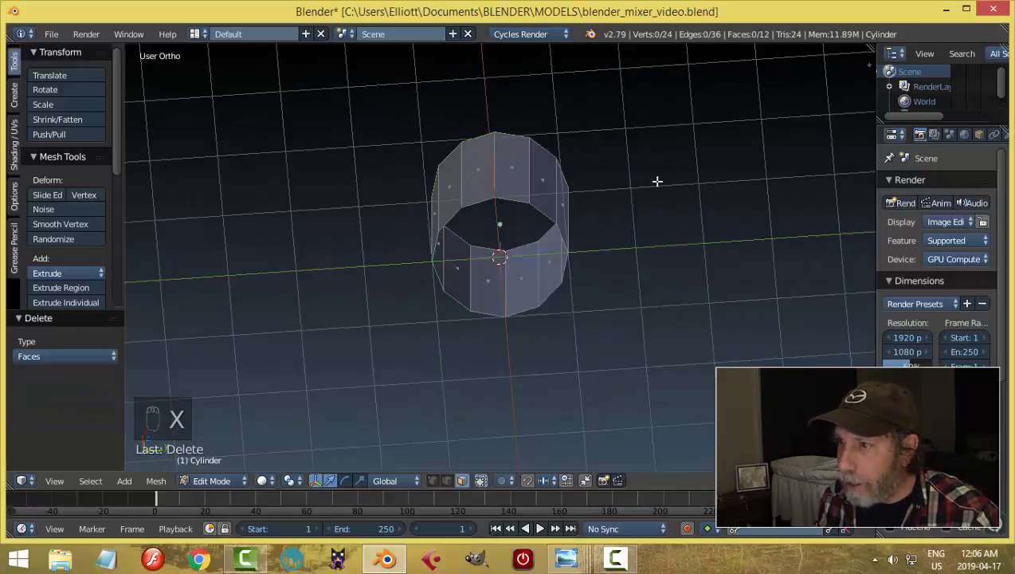
Step: Raise the tube's top vertex loop about 2 units along Z in the front view to lengthen the jug body
key(KP_1)
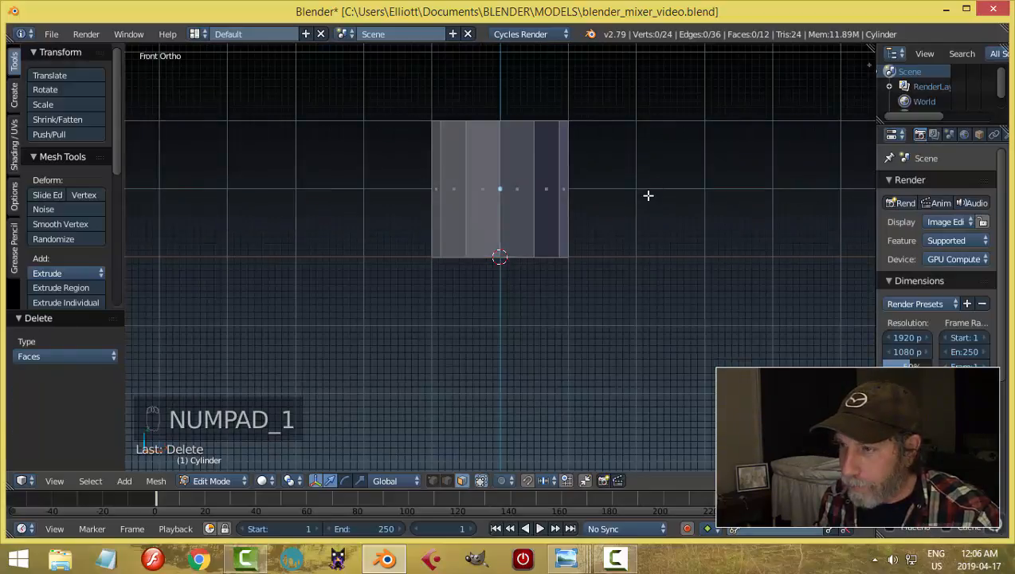
key(ctrl+Tab)
click(615, 170)
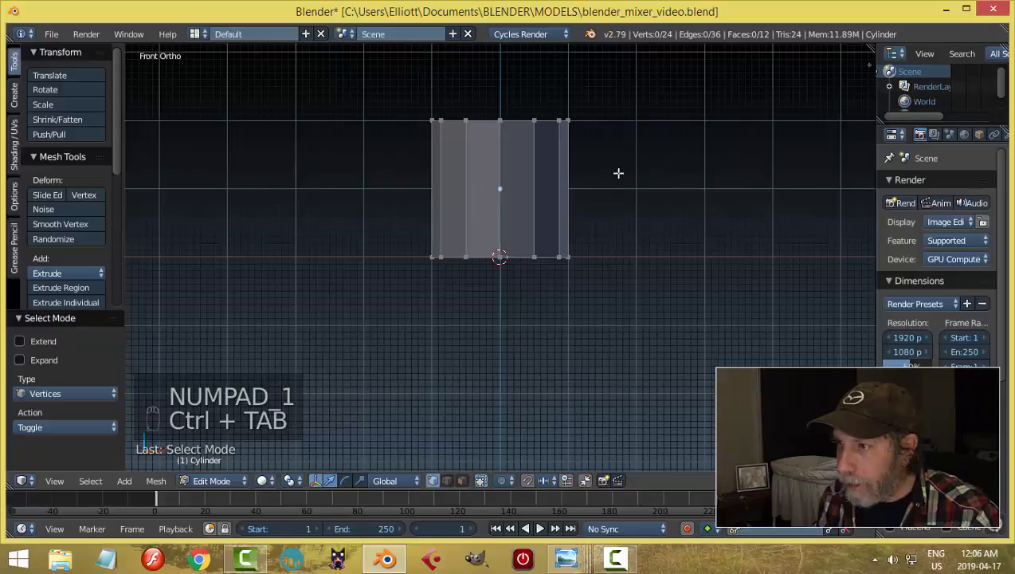
alt+right_click(519, 122)
scroll(612, 165, down, 5)
shift+middle_drag(607, 186, 610, 221)
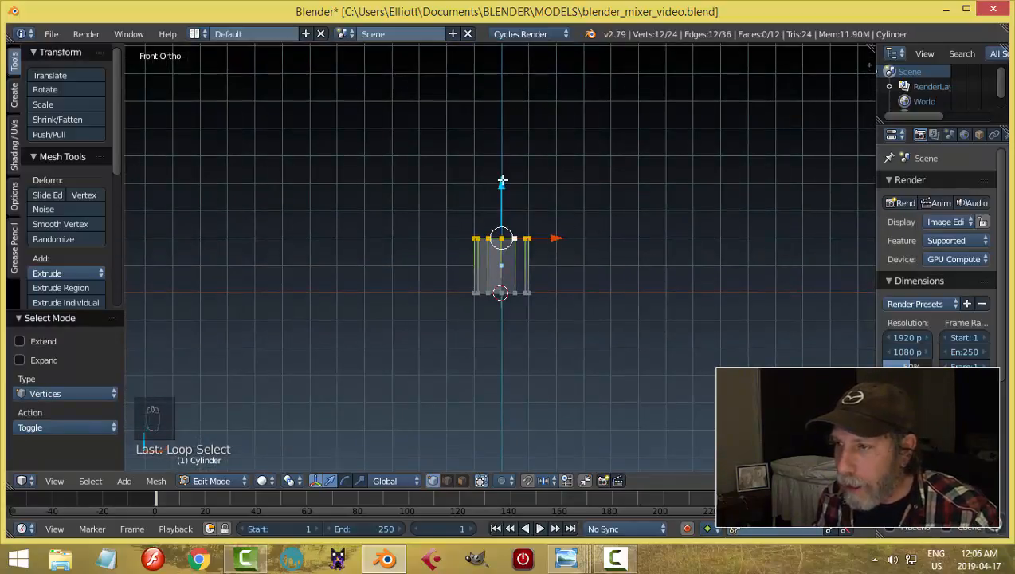
key(g)
key(z)
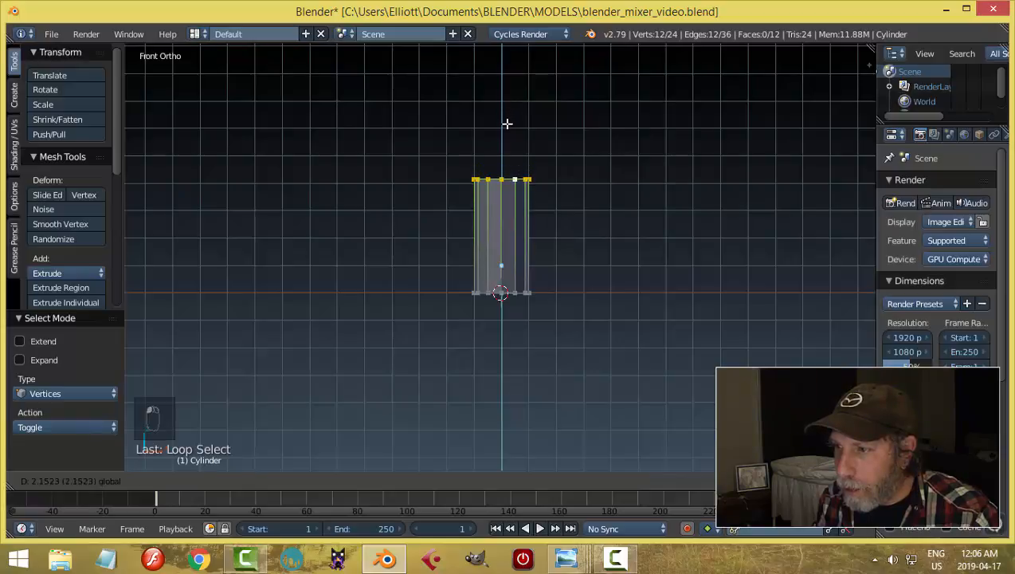
click(505, 125)
scroll(644, 226, up, 1)
key(g)
key(z)
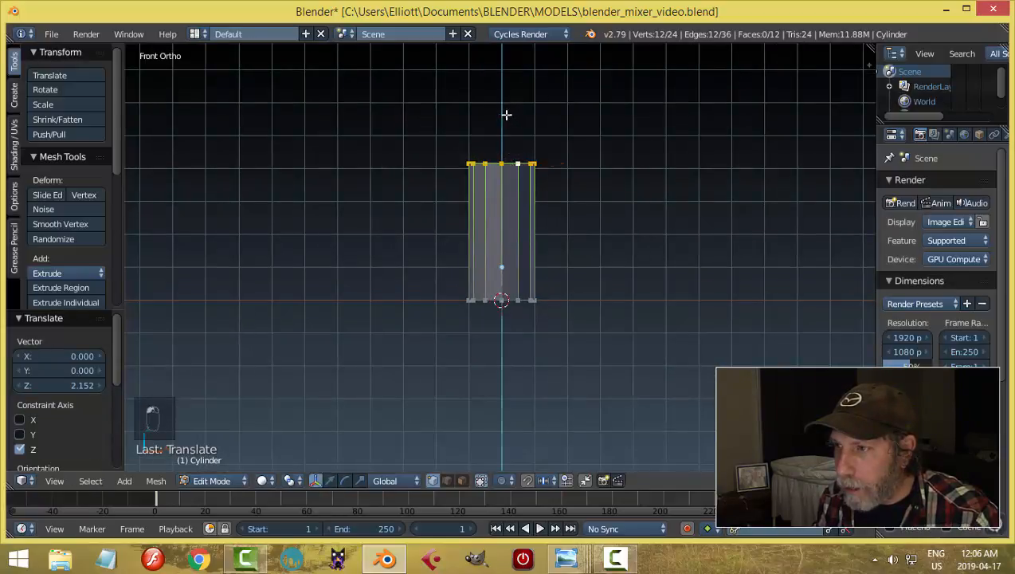
click(505, 121)
key(a)
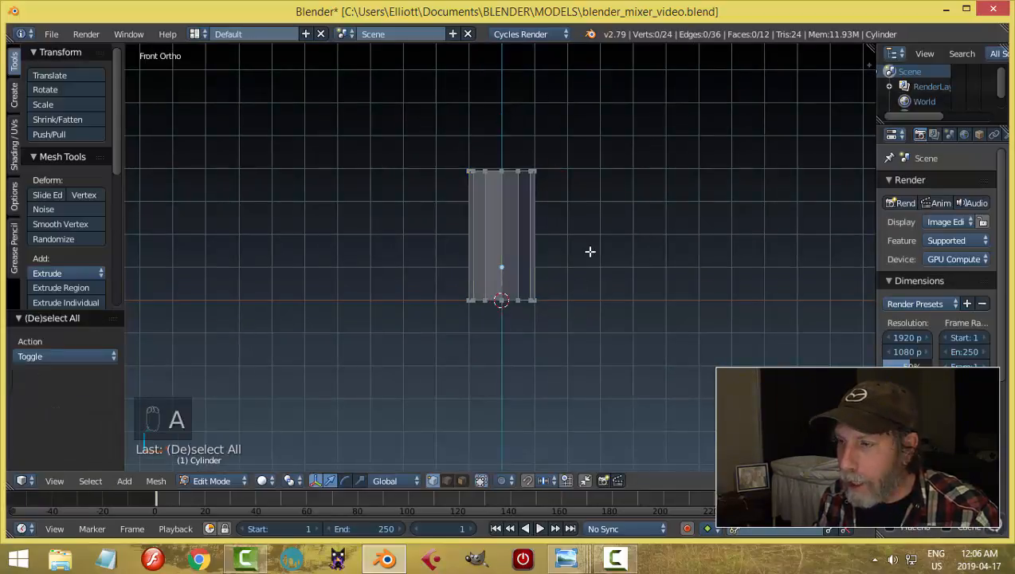
Step: Pull the front vertex of the top rim outward about 0.54 units along negative Y to form the pouring spout
key(KP_1)
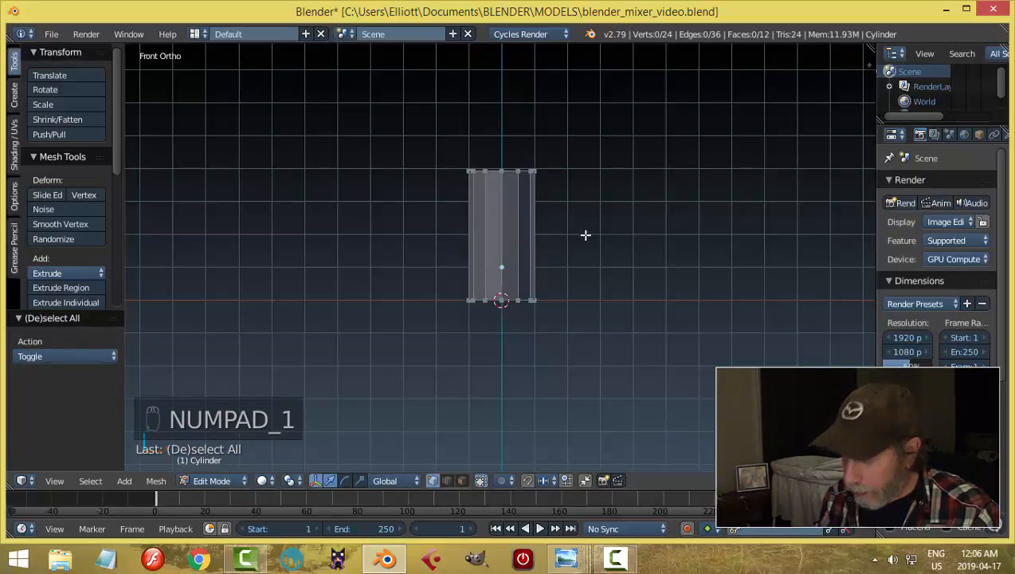
scroll(586, 235, up, 3)
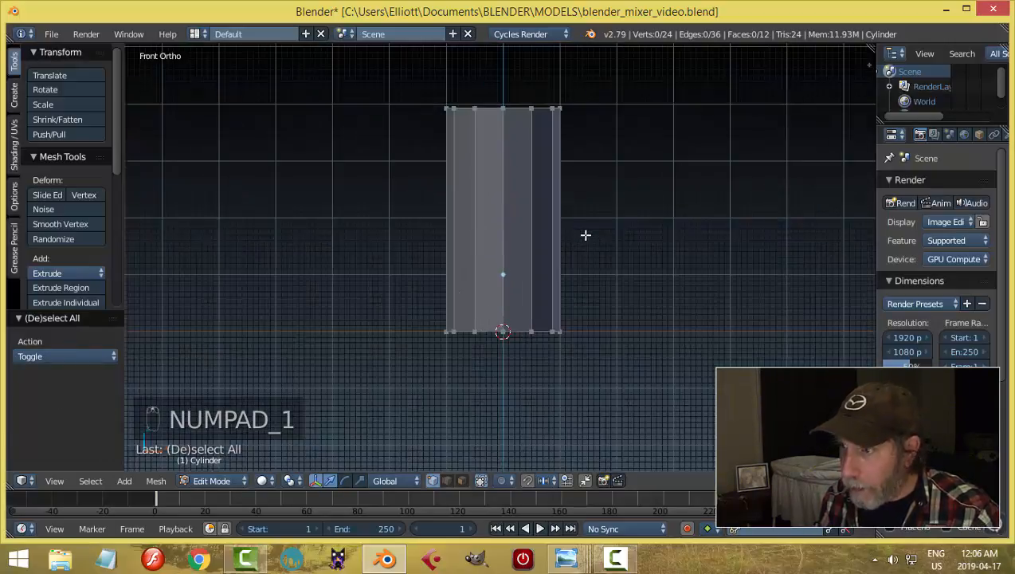
right_click(502, 110)
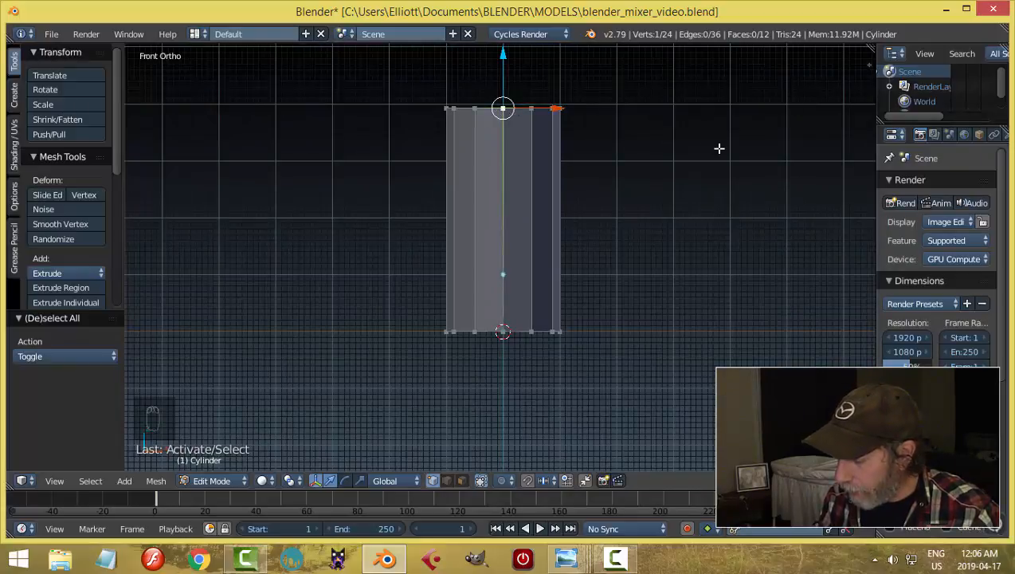
key(KP_3)
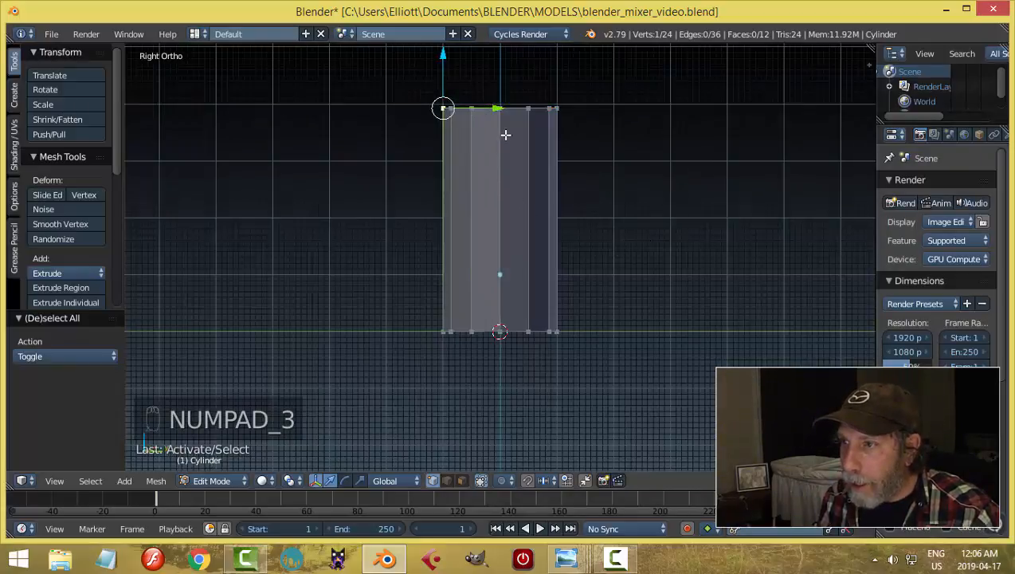
drag(496, 110, 461, 117)
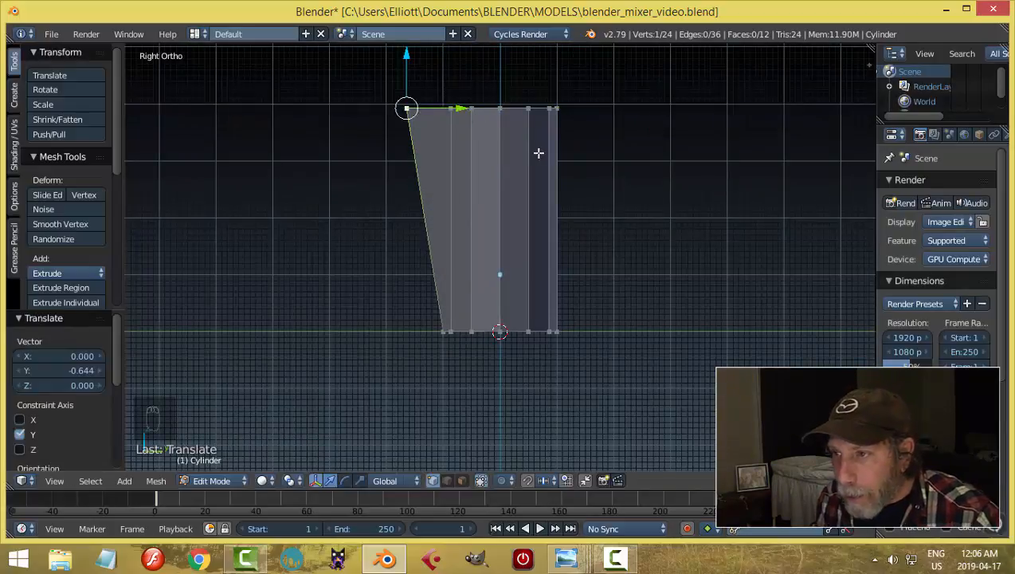
middle_drag(657, 195, 650, 270)
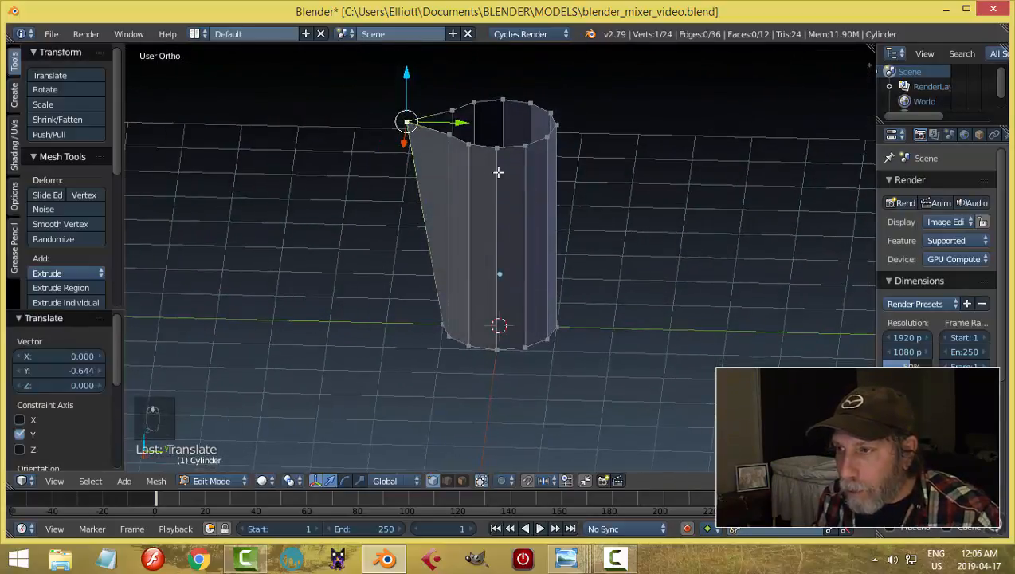
drag(462, 122, 468, 122)
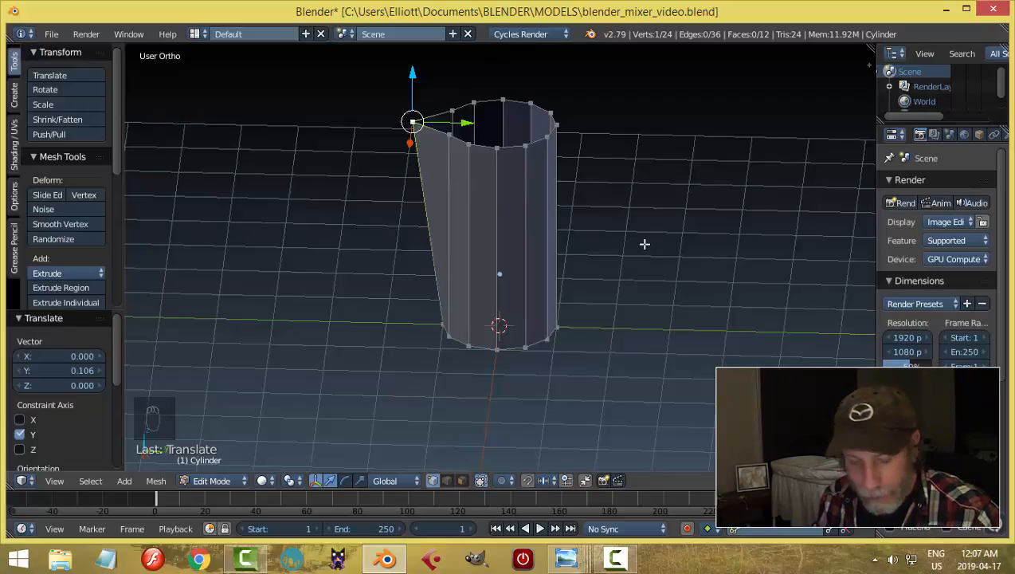
Step: Scale the jug's bottom vertex loop down to about 0.84 to taper the body
middle_drag(621, 262, 623, 222)
key(a)
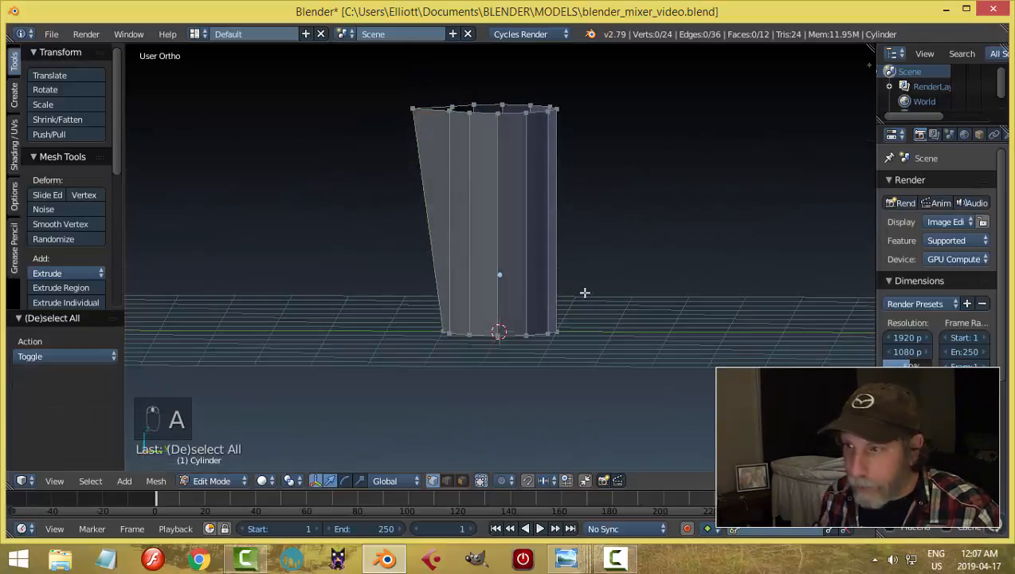
alt+right_click(513, 334)
middle_drag(602, 308, 636, 284)
key(s)
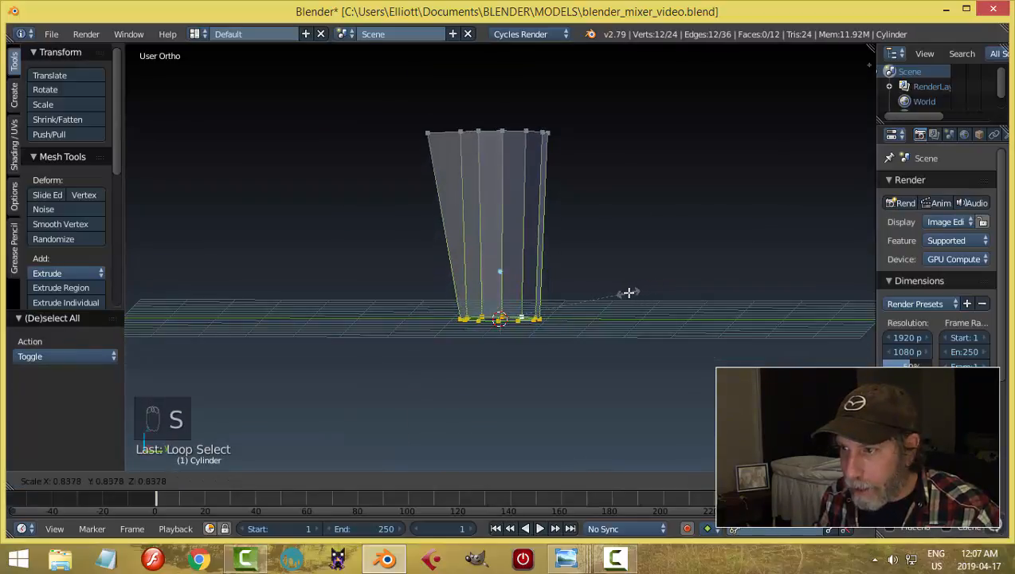
click(628, 293)
key(a)
Step: Extrude the entire jug wall and offset it inward about 0.073 with Shrink/Fatten to give it thickness
middle_drag(667, 267, 617, 298)
key(a)
key(e)
key(alt+s)
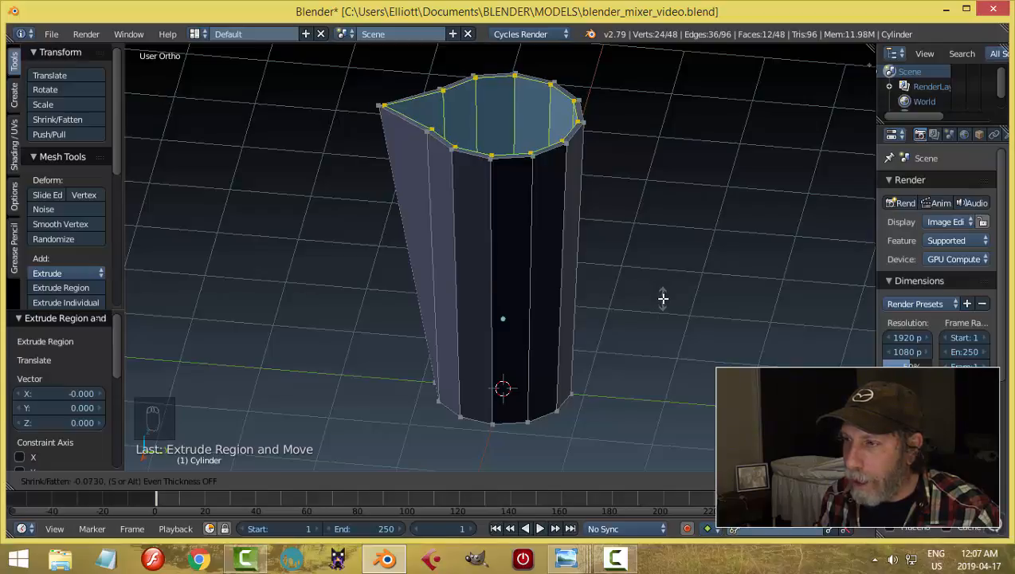
click(663, 298)
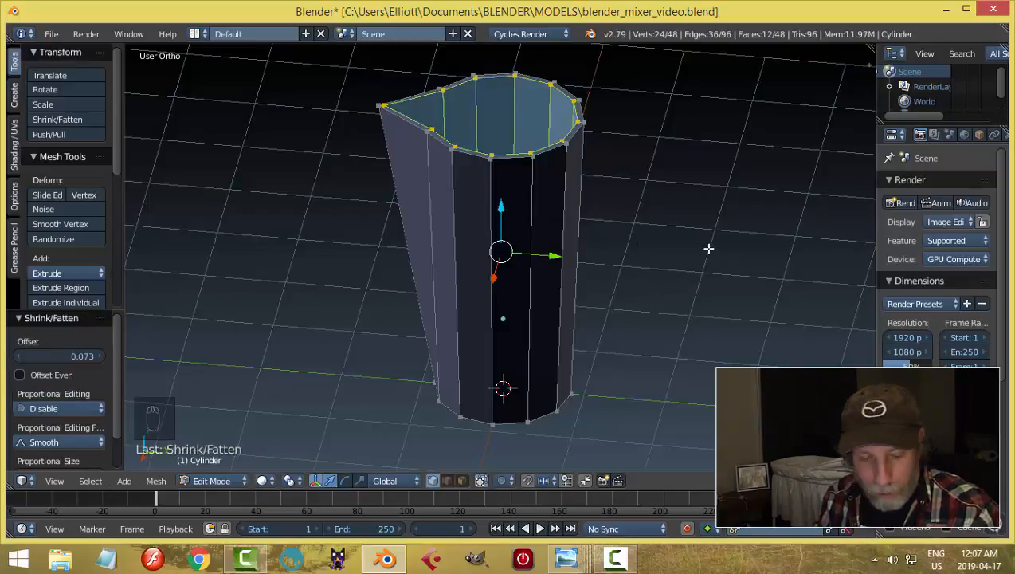
Step: Select the whole jug mesh, recalculate its normals to the outside, and clear the selection
middle_drag(700, 281, 681, 269)
key(a)
key(a)
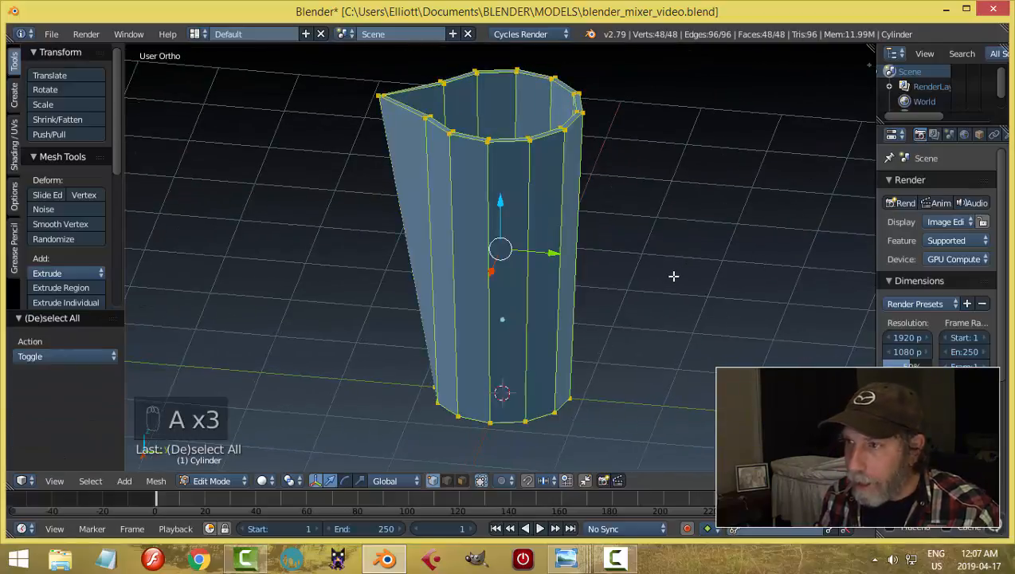
key(ctrl+n)
key(a)
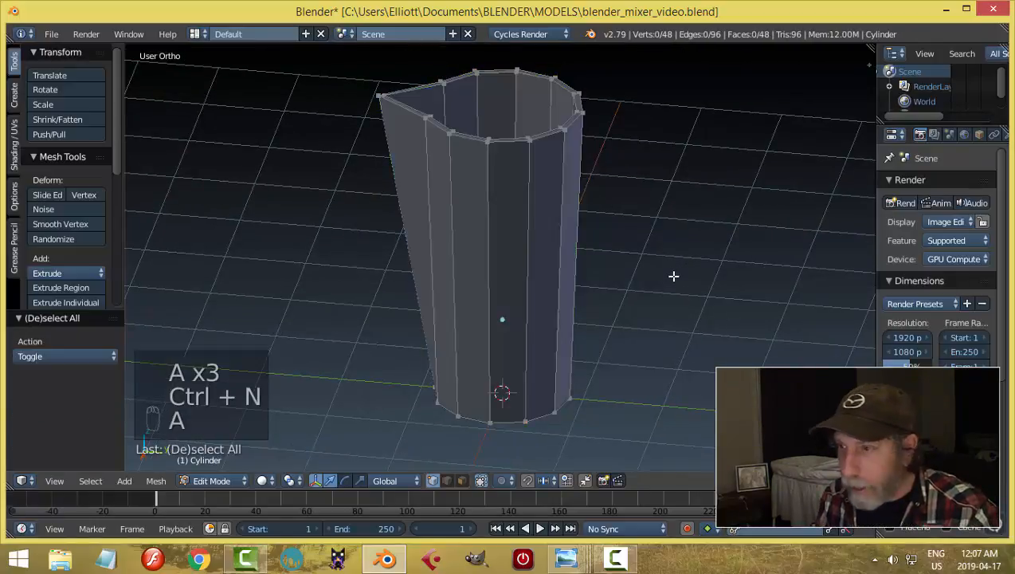
middle_drag(656, 276, 689, 261)
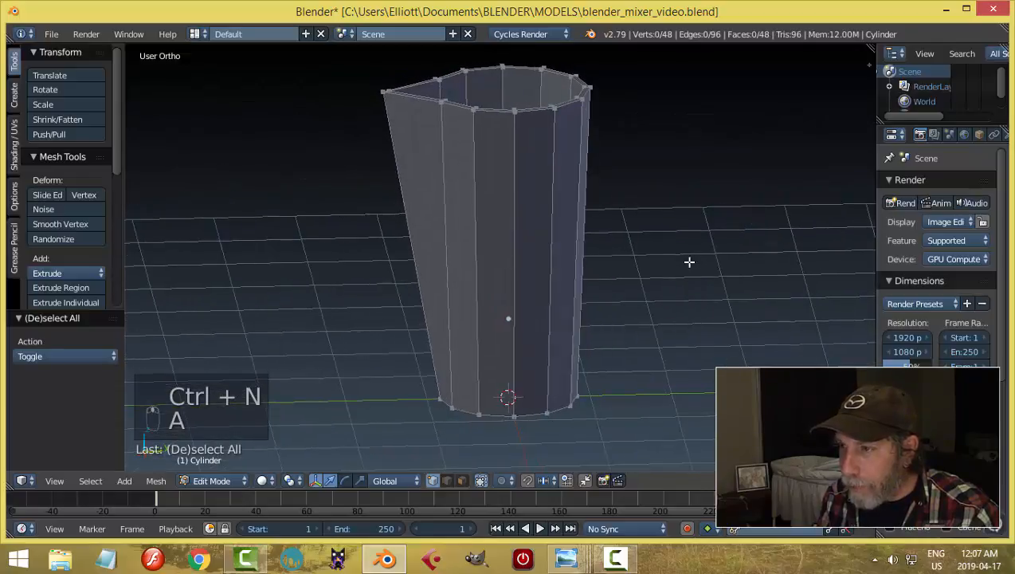
middle_drag(646, 285, 642, 276)
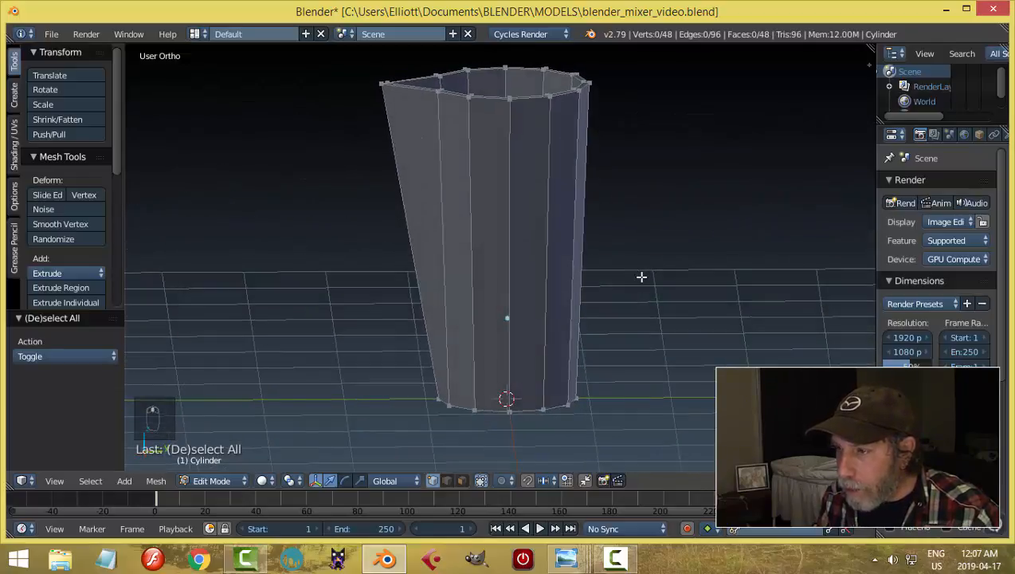
key(ctrl+Tab)
click(612, 306)
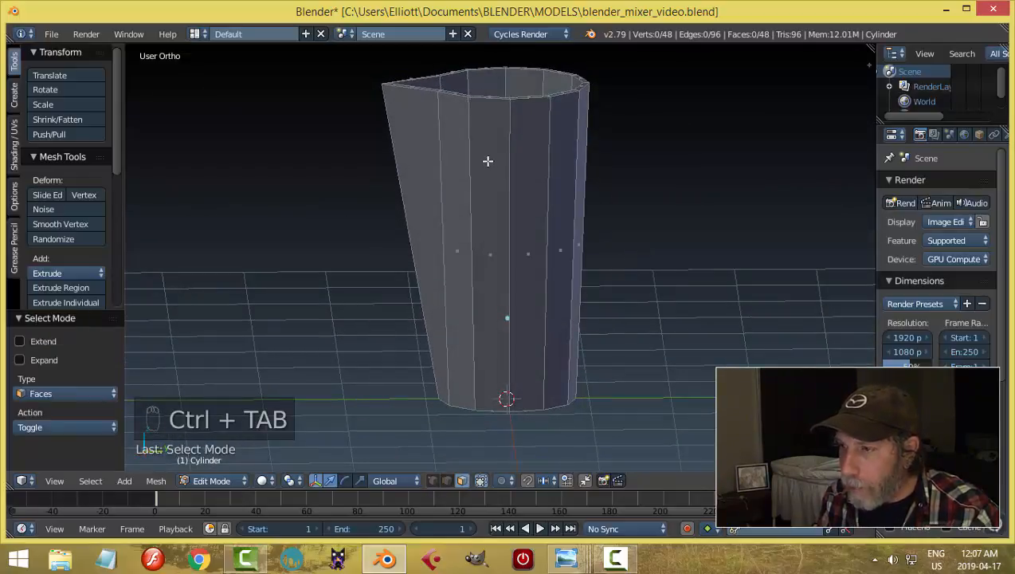
middle_drag(666, 218, 647, 239)
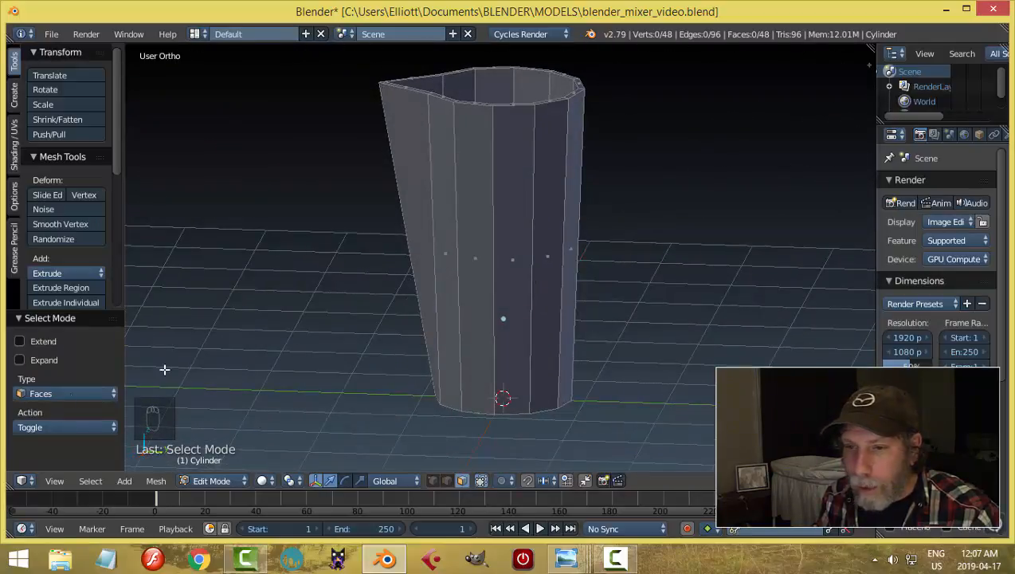
middle_drag(535, 266, 583, 254)
right_click(527, 227)
middle_drag(550, 184, 379, 282)
shift+right_click(507, 225)
middle_drag(507, 231, 651, 271)
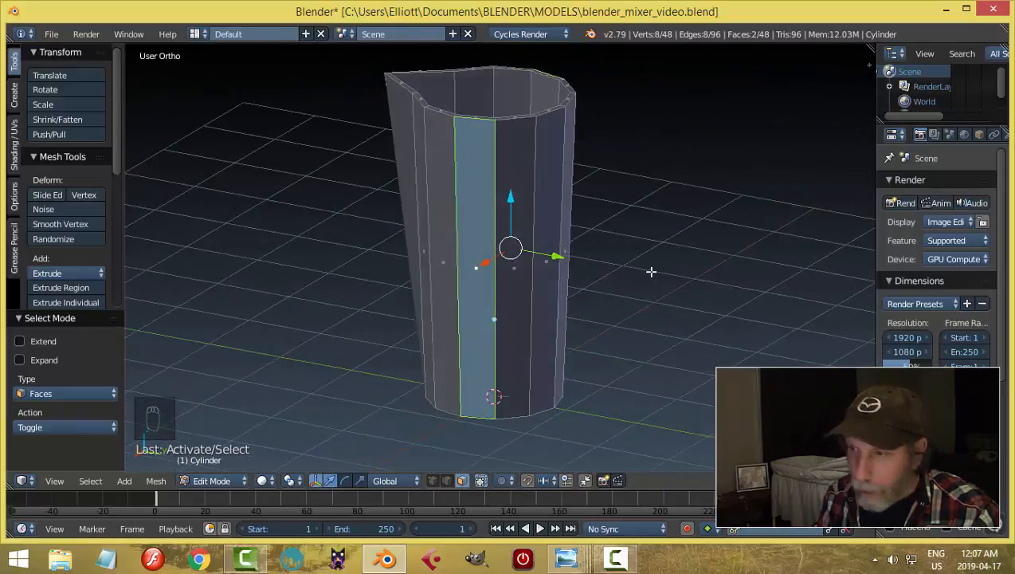
key(KP_3)
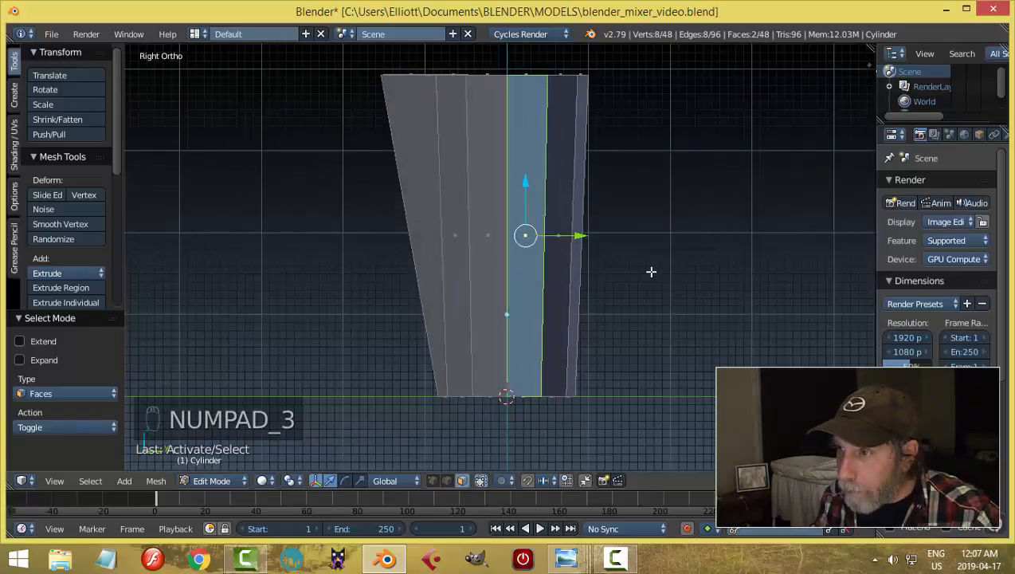
key(a)
key(a)
Step: Cut a horizontal edge loop around the jug's outer wall and edge-slide it toward the rim by a factor of about -0.607
middle_drag(615, 272, 596, 268)
key(KP_3)
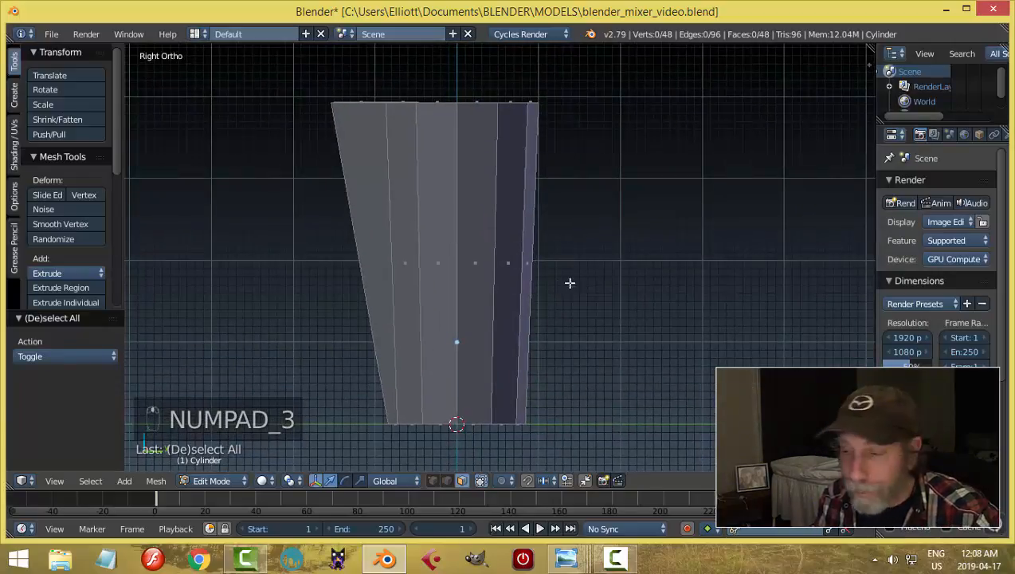
key(ctrl+r)
click(505, 273)
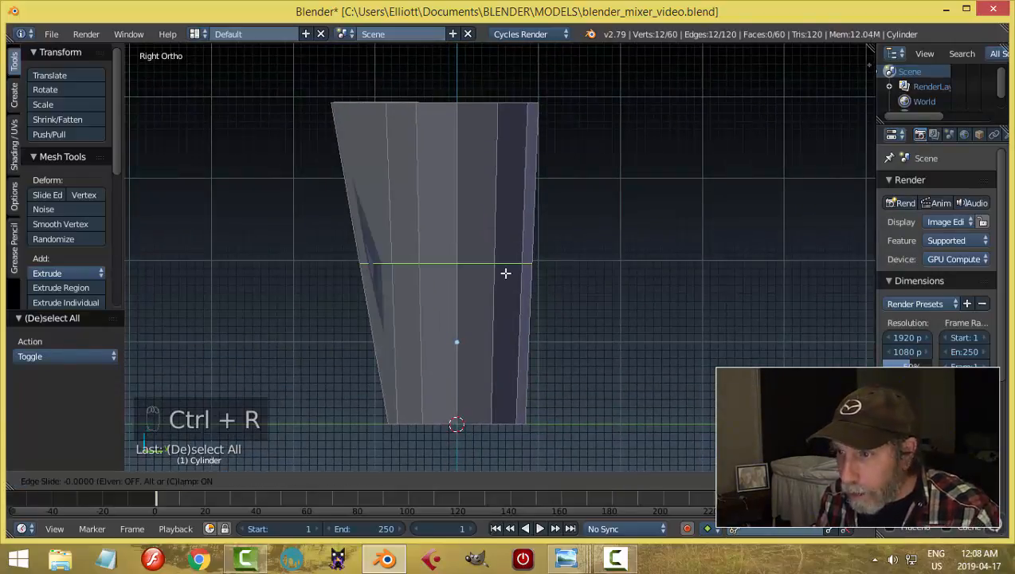
right_click(499, 201)
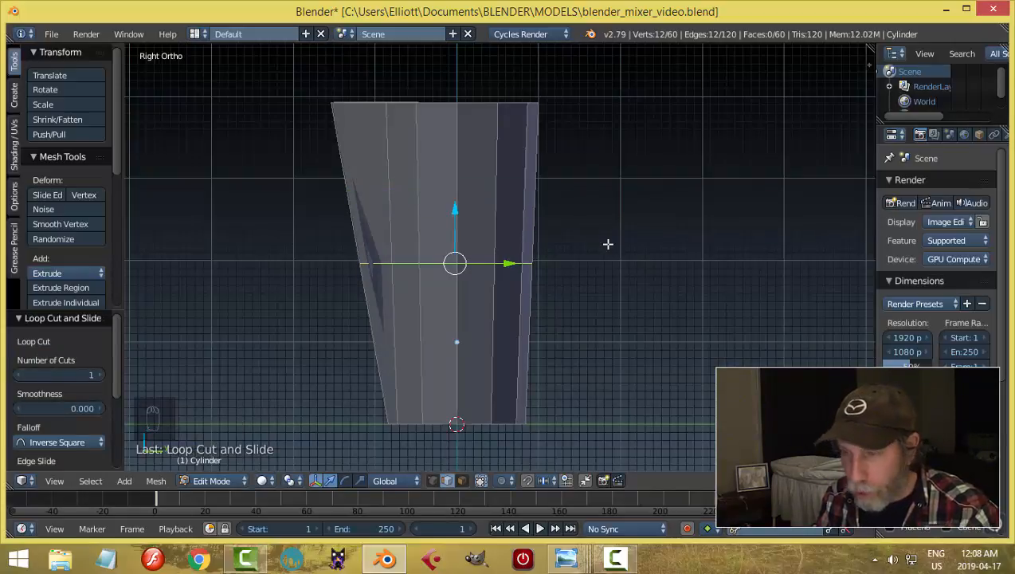
key(g)
key(g)
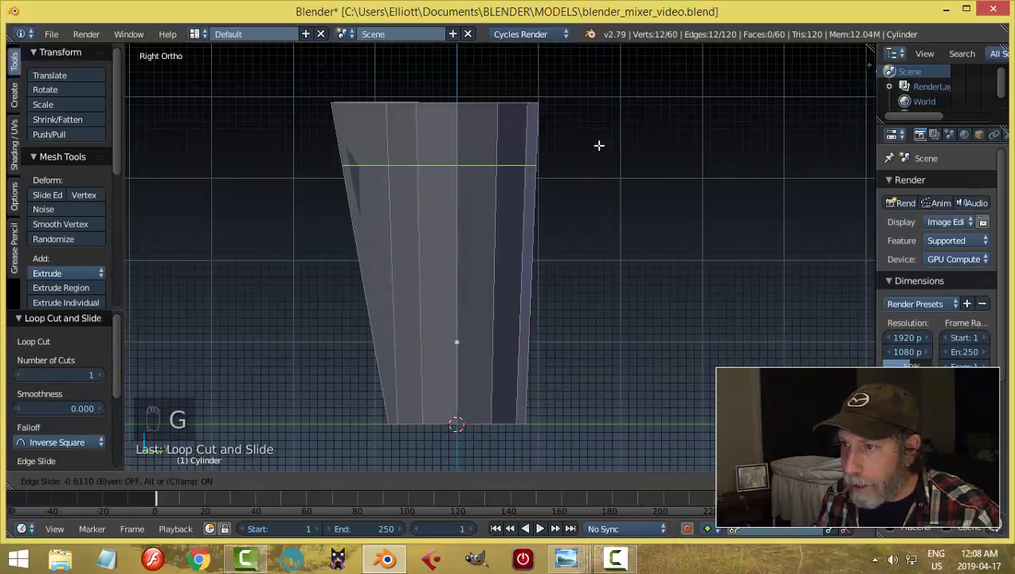
click(601, 145)
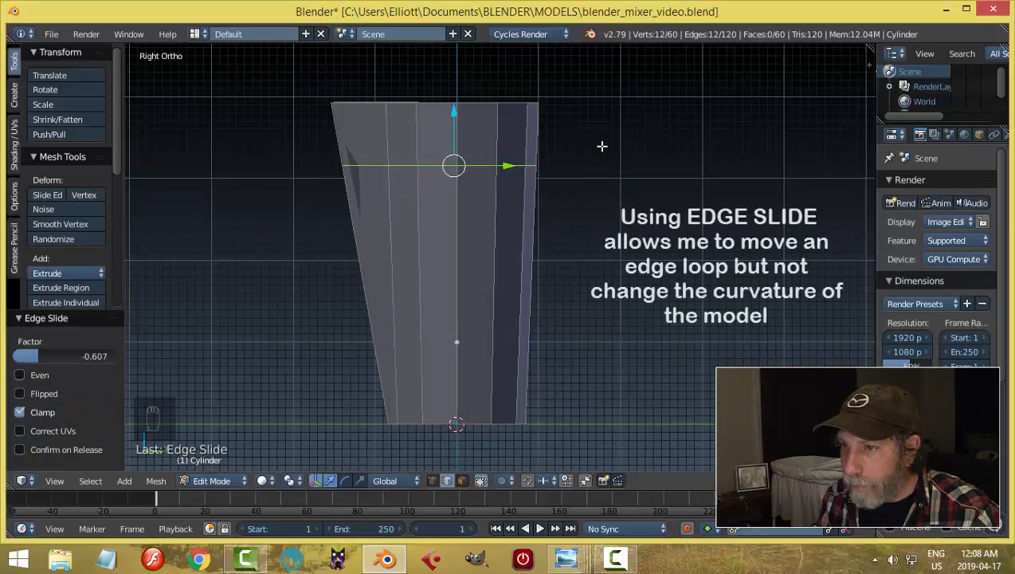
Step: Add a second horizontal loop cut around the outer wall, placed a little above the jug's base
key(ctrl+r)
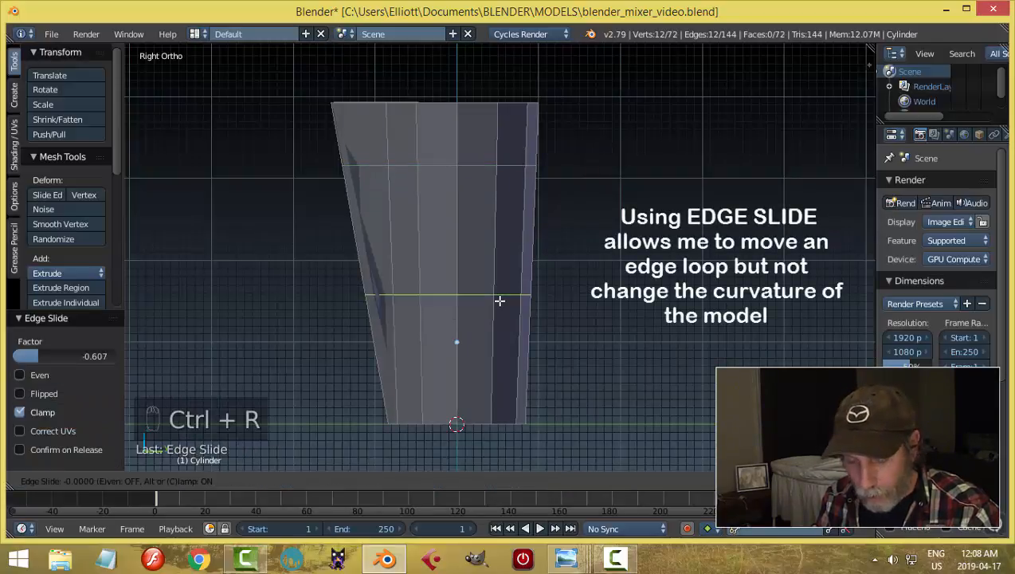
click(498, 389)
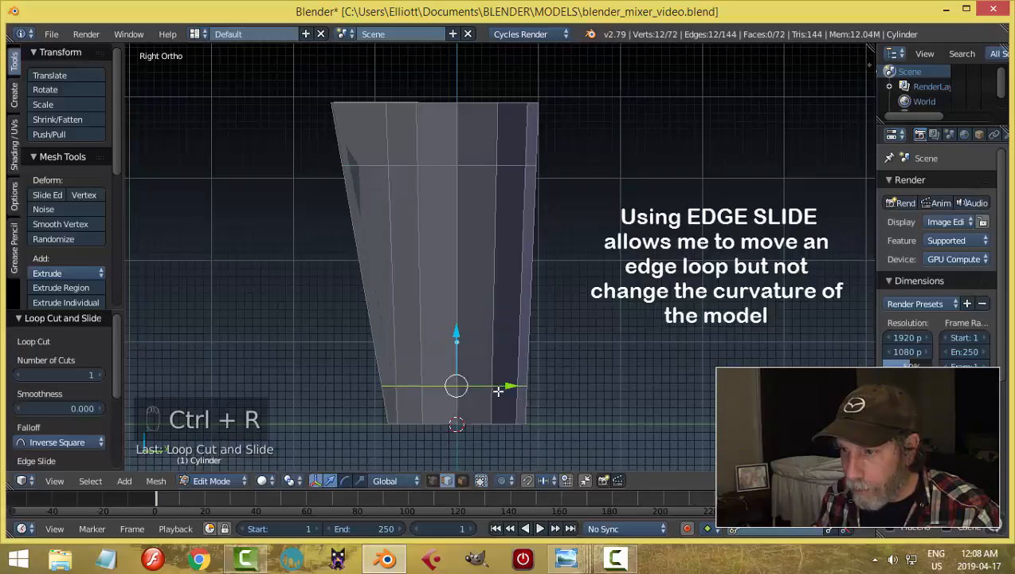
key(a)
middle_drag(593, 348, 580, 353)
key(Tab)
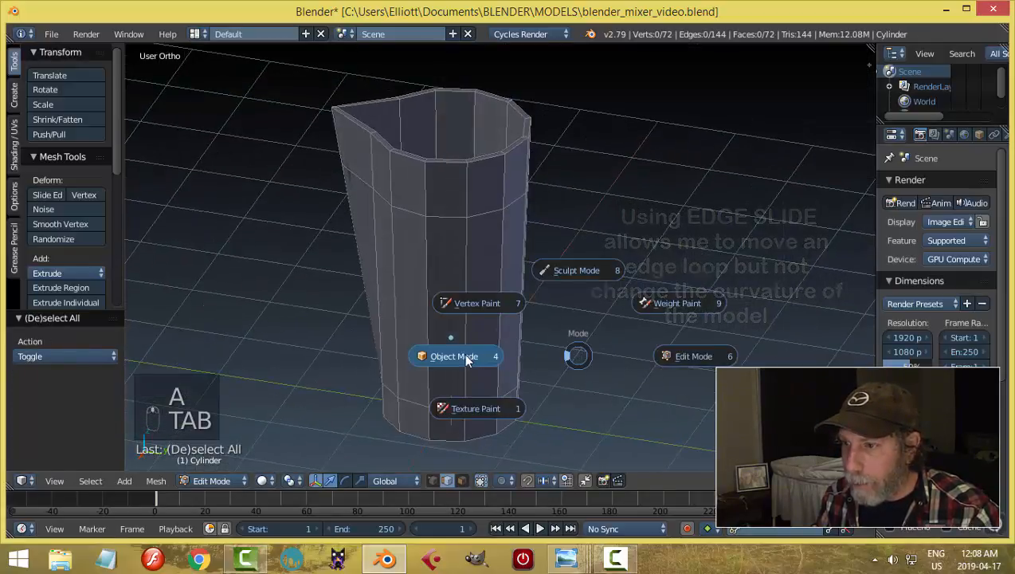
mouse_move(582, 297)
middle_down()
mouse_move(618, 258)
mouse_move(587, 317)
mouse_move(649, 276)
mouse_move(587, 308)
middle_up()
key(Tab)
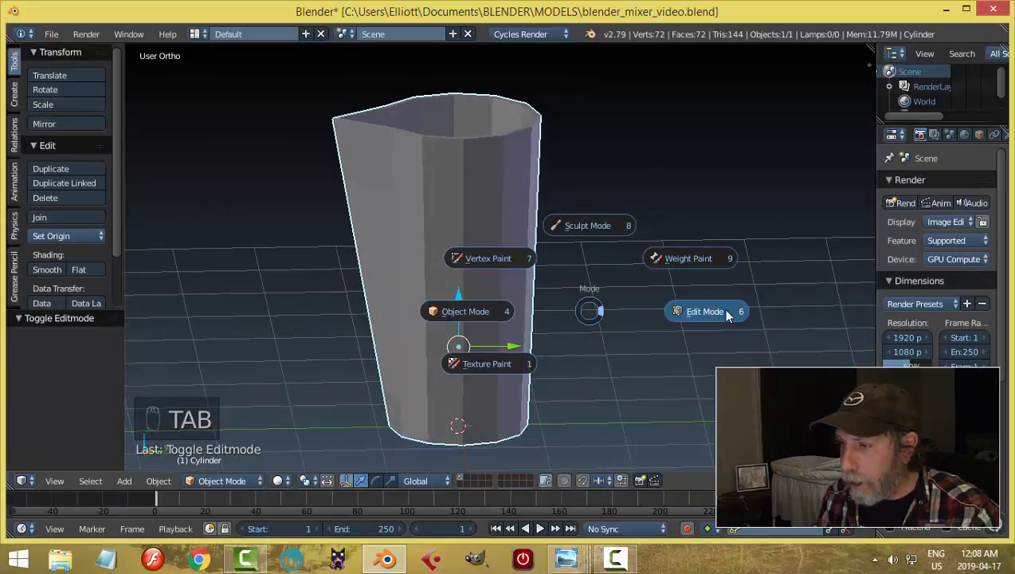
Step: Inset the two opposite tall side faces between the loop cuts, on the spout side of the jug's centre
key(KP_3)
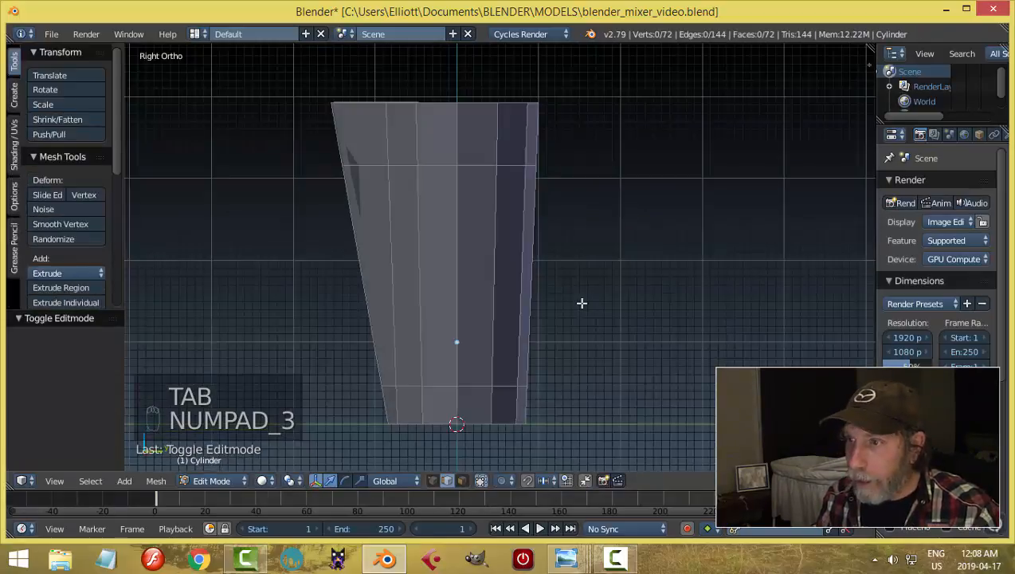
key(ctrl+Tab)
click(583, 304)
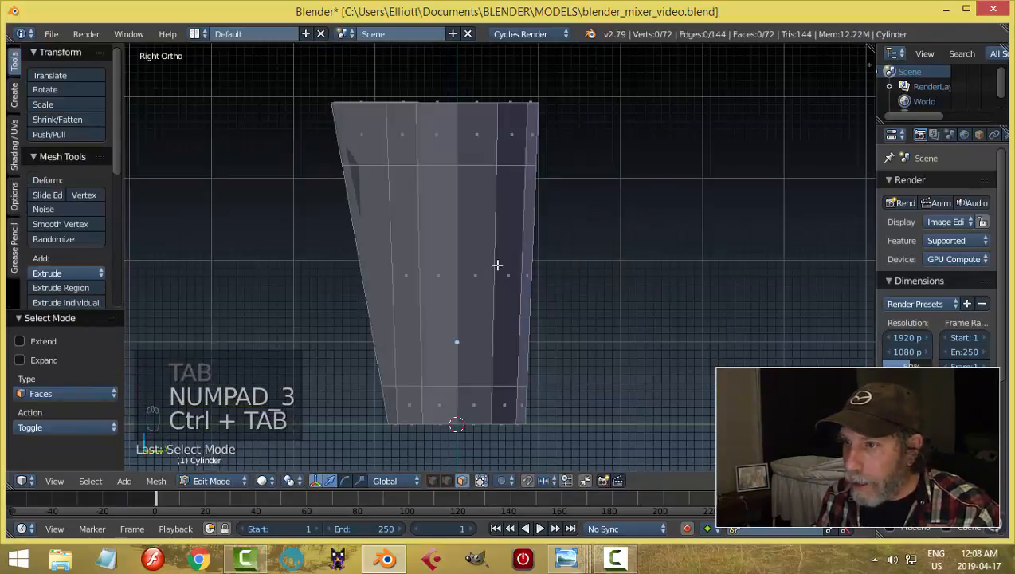
right_click(441, 198)
middle_drag(647, 217, 400, 221)
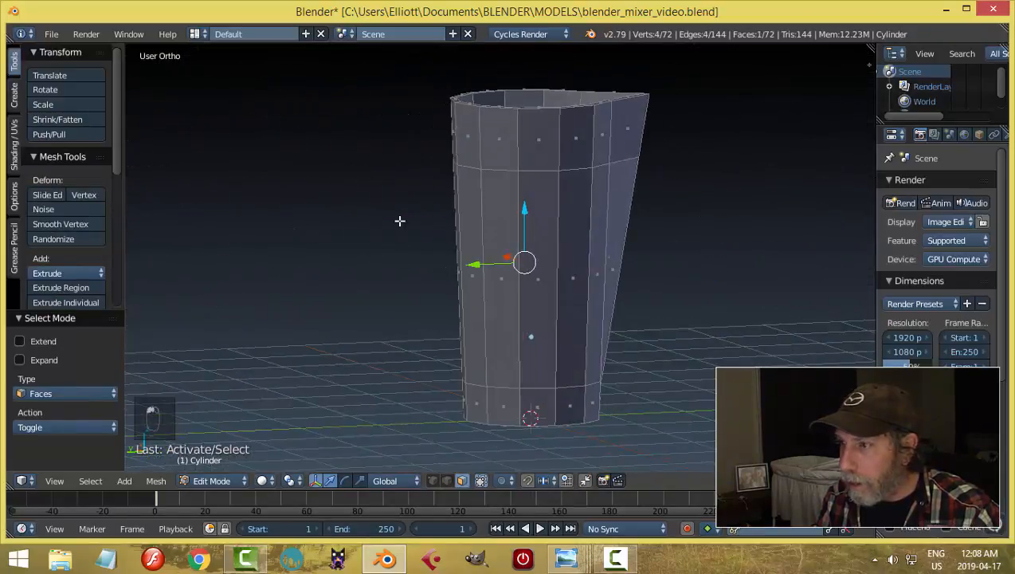
middle_drag(651, 257, 619, 248)
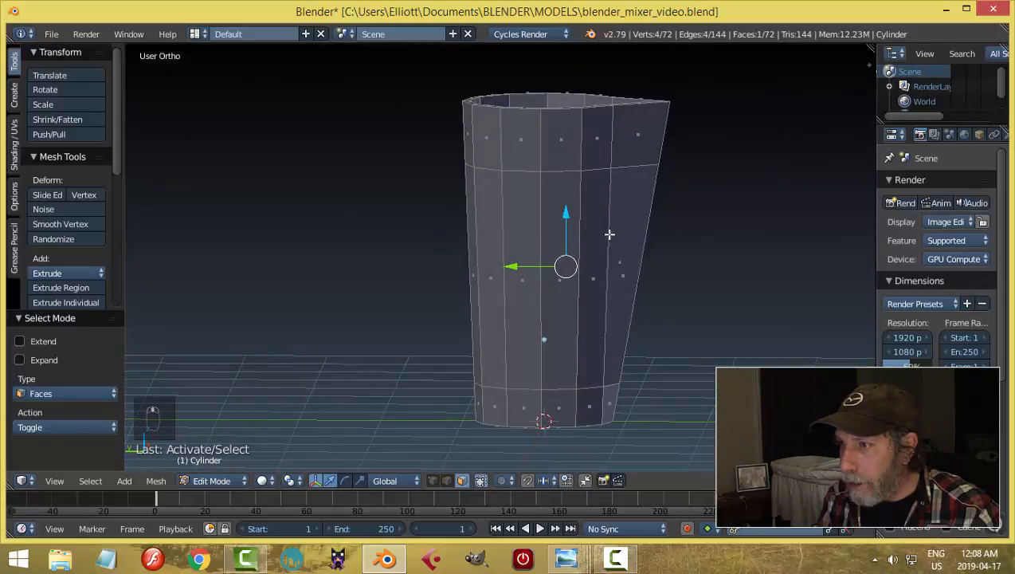
shift+right_click(539, 188)
middle_drag(553, 186, 622, 276)
key(i)
click(732, 260)
Step: Extrude the two inset side faces in place and offset them inward about 0.040 with Shrink/Fatten to form recesses
key(e)
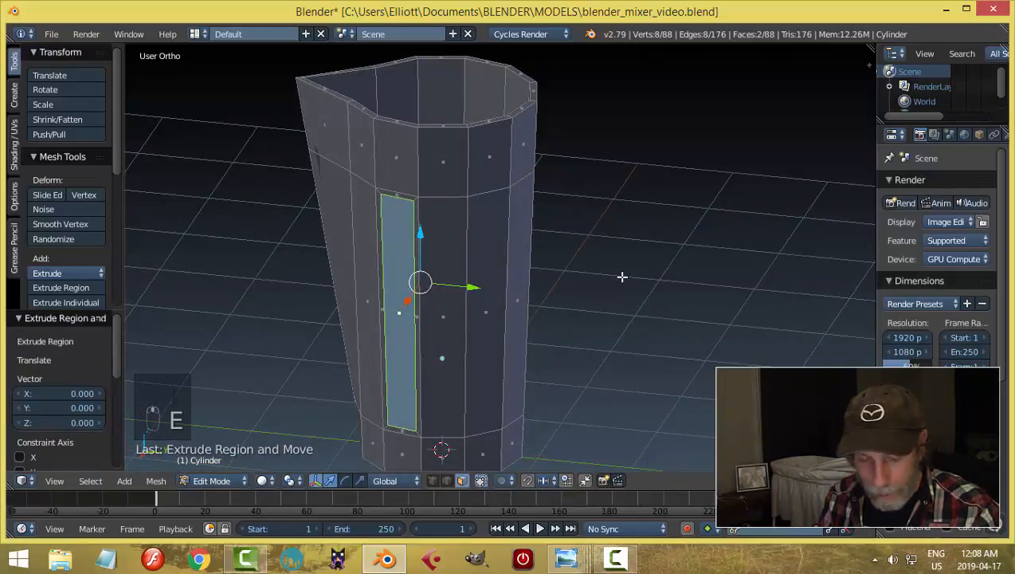
key(alt+s)
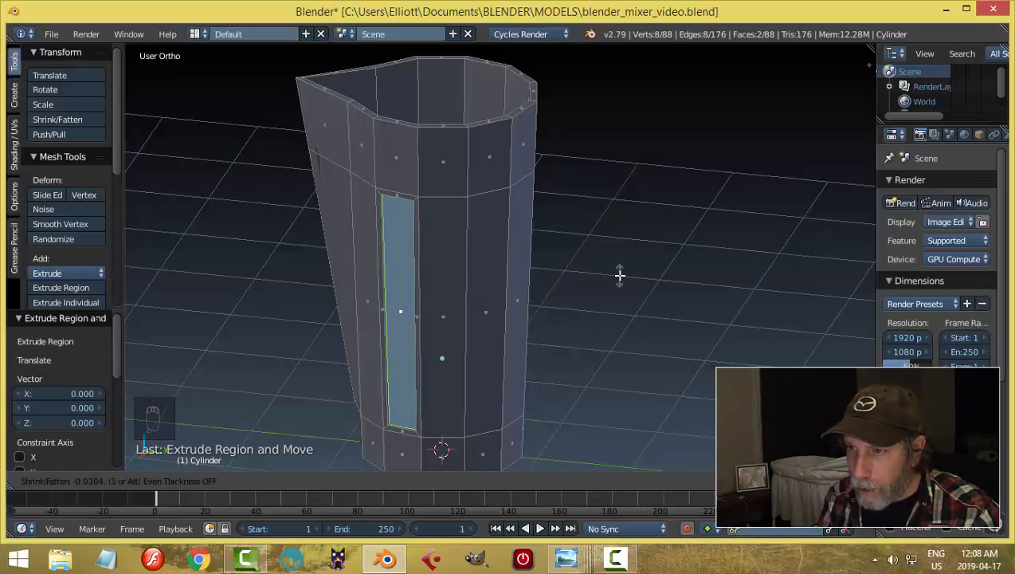
click(621, 271)
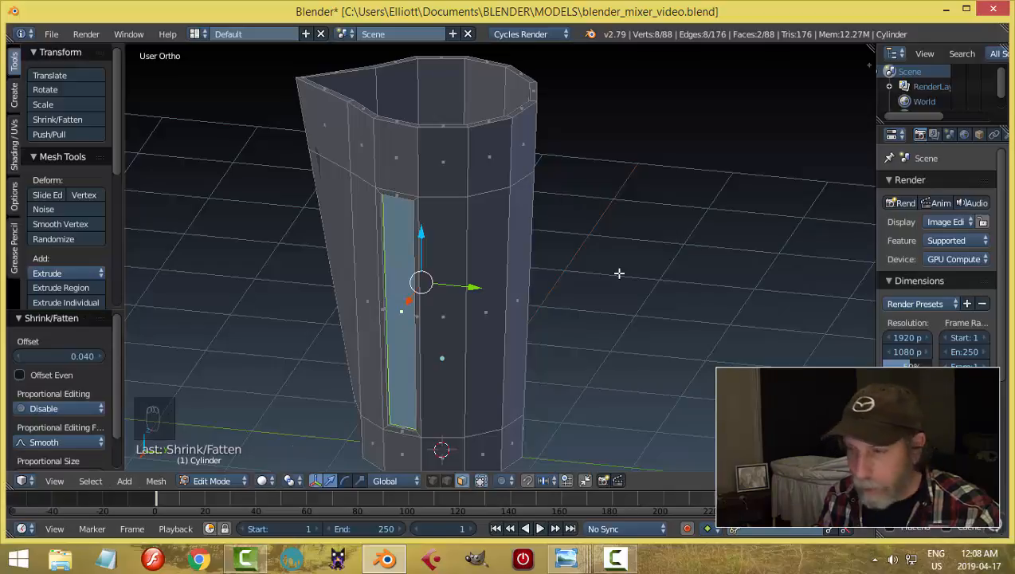
key(a)
key(Tab)
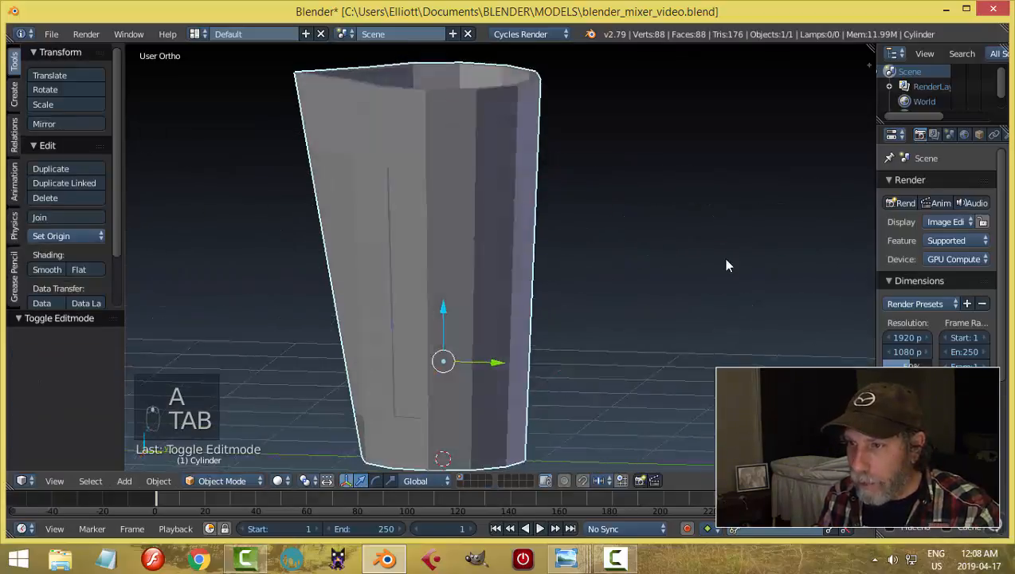
middle_drag(742, 245, 683, 476)
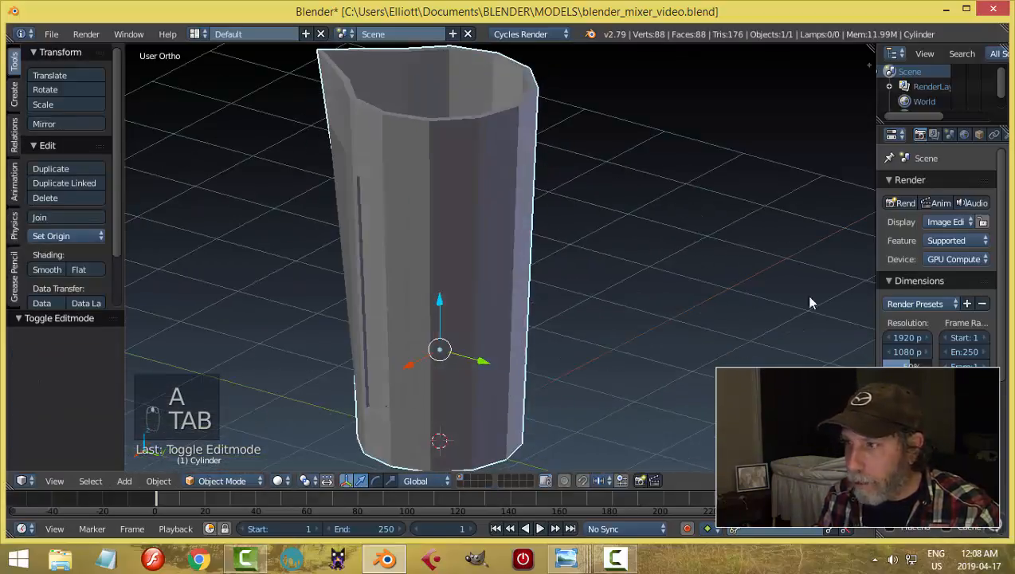
Step: Add a Subdivision Surface modifier with 2 view subdivisions to the jug and shade it smooth
click(979, 134)
click(916, 184)
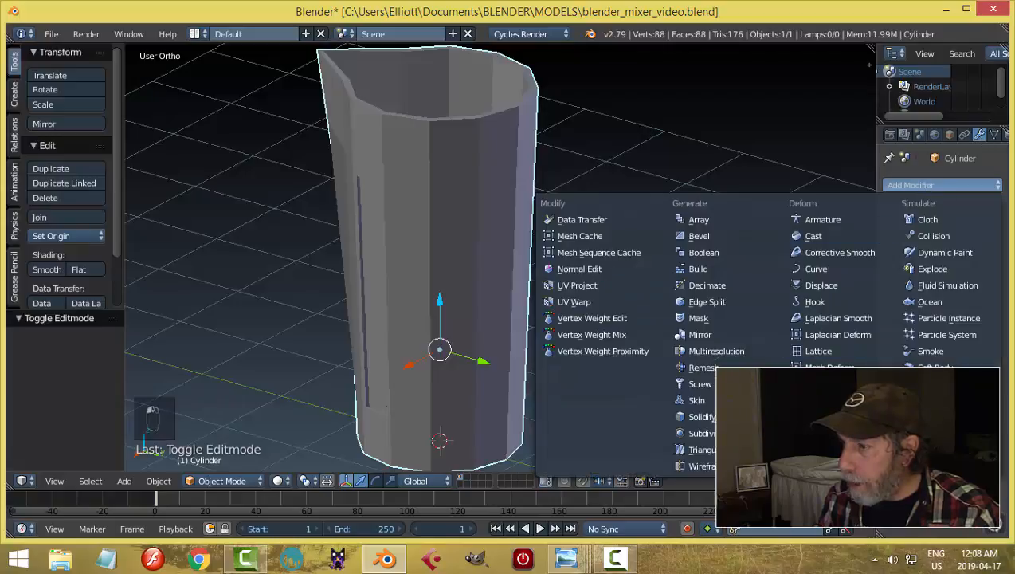
click(701, 432)
middle_drag(668, 363, 858, 301)
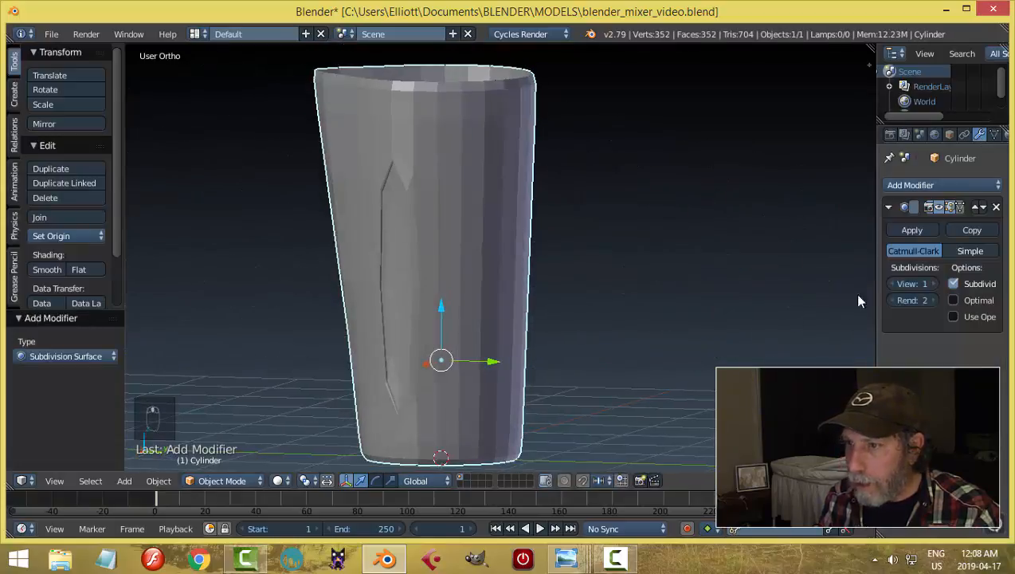
click(931, 284)
middle_drag(731, 292, 382, 292)
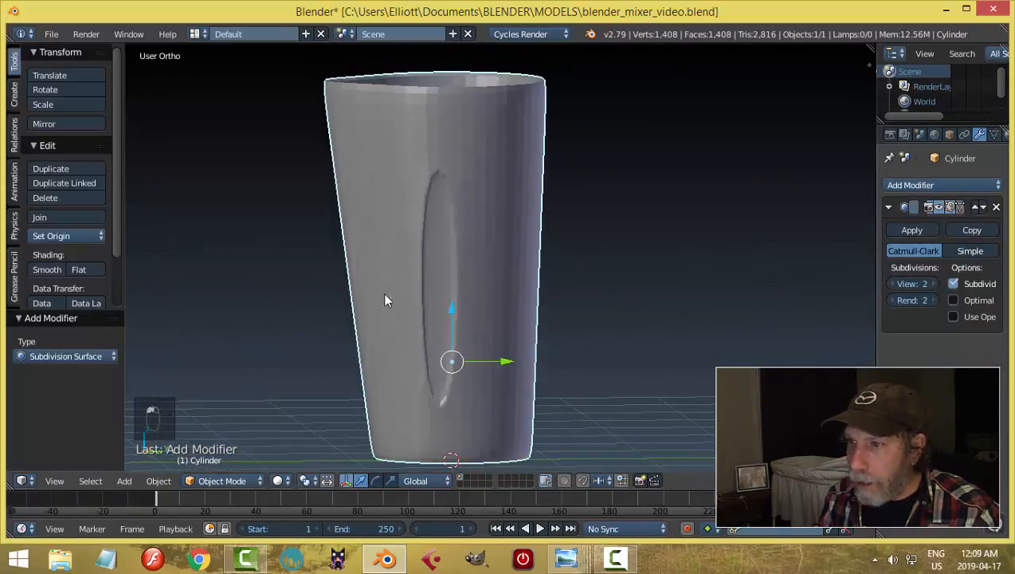
click(47, 269)
middle_drag(471, 245, 512, 265)
Step: Add a supporting loop cut around the jug wall just below the upper horizontal loop to tighten the recesses' top ends
key(Tab)
click(612, 260)
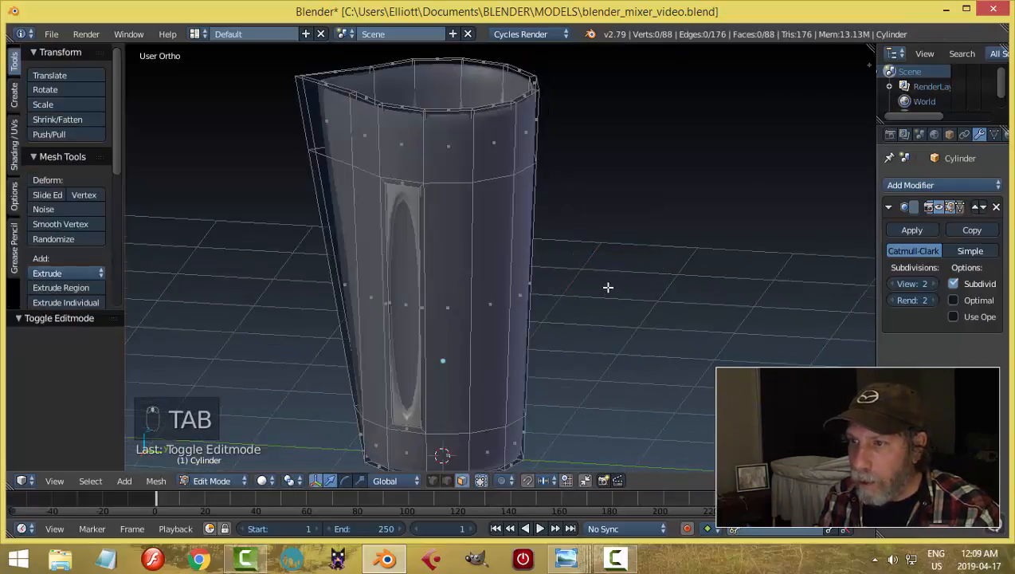
key(ctrl+r)
click(489, 287)
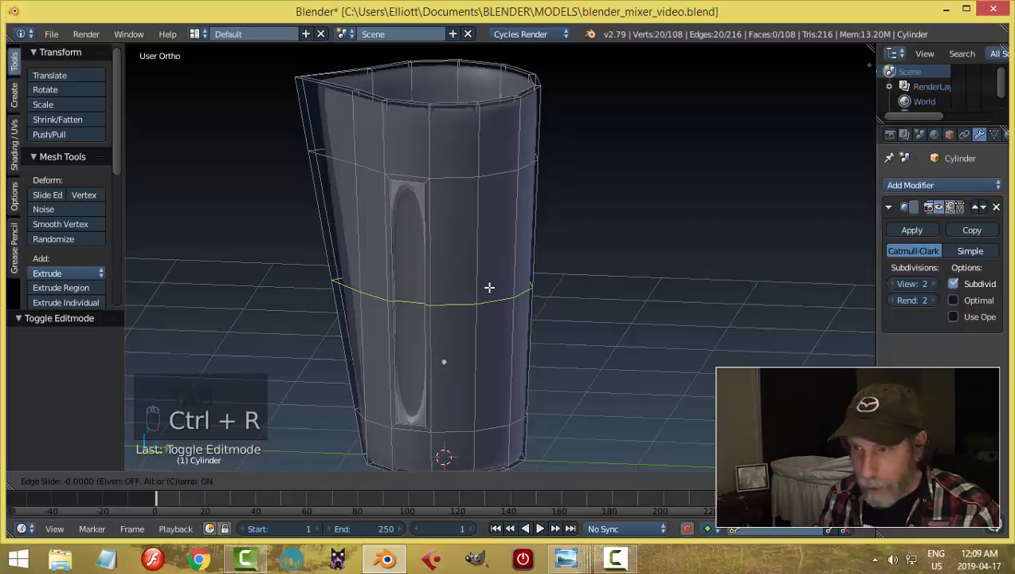
click(504, 192)
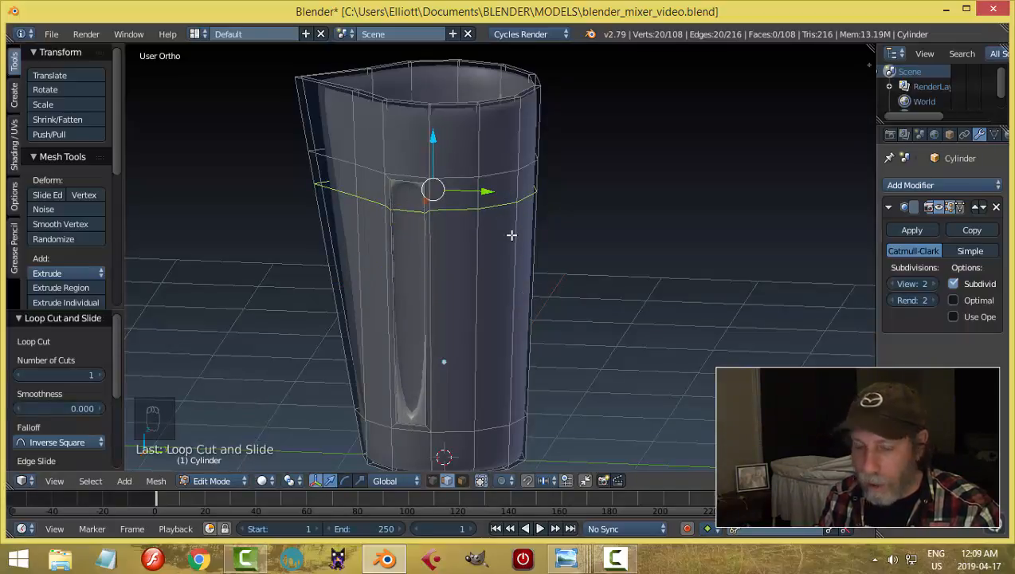
key(a)
Step: Add a supporting loop cut just above the lower horizontal loop to tighten the recesses' bottom ends
key(ctrl+r)
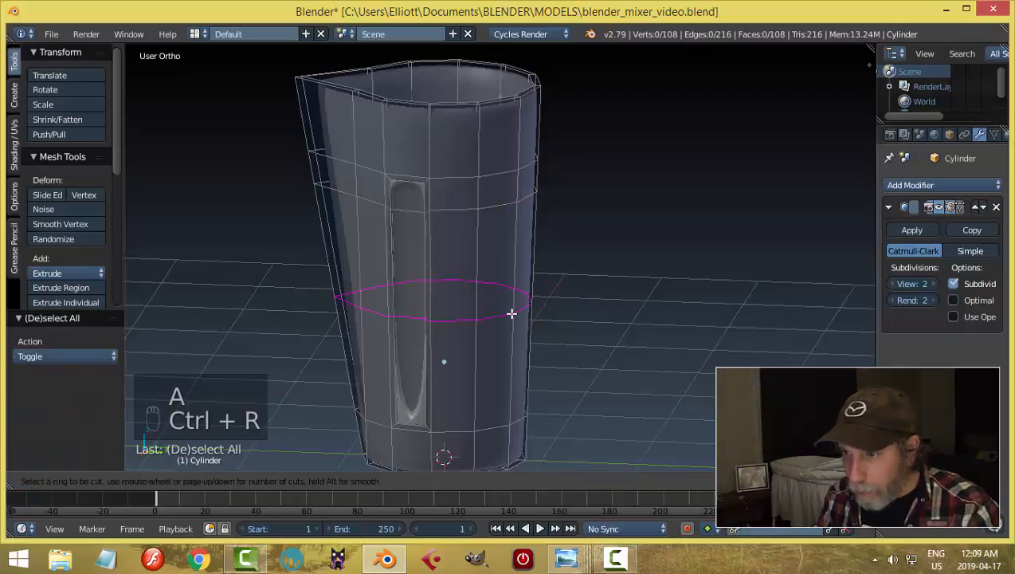
click(511, 313)
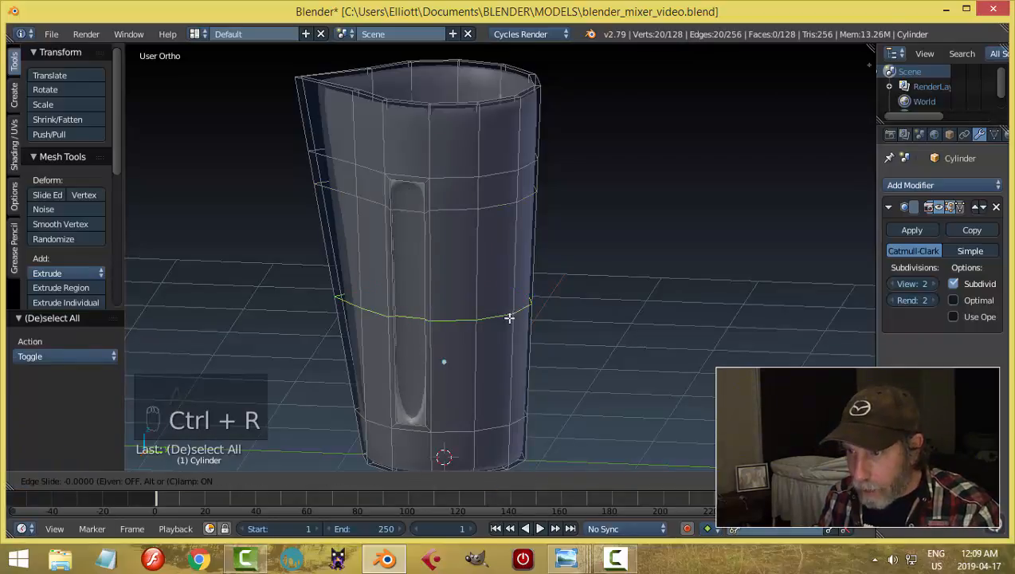
click(503, 419)
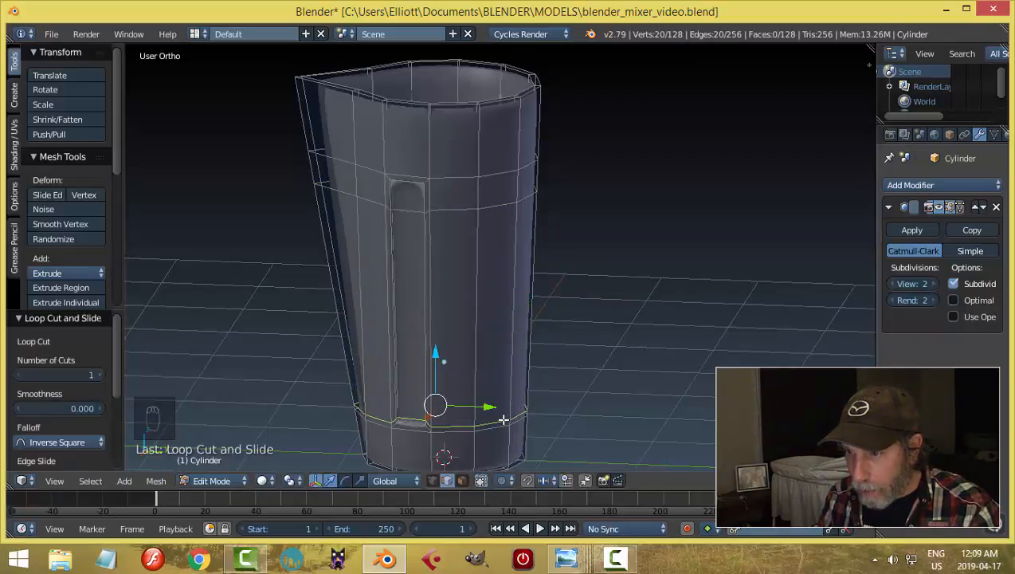
Step: Add a supporting loop cut around the jug's outer wall just below the rim
key(Tab)
middle_drag(598, 310, 555, 177)
key(Tab)
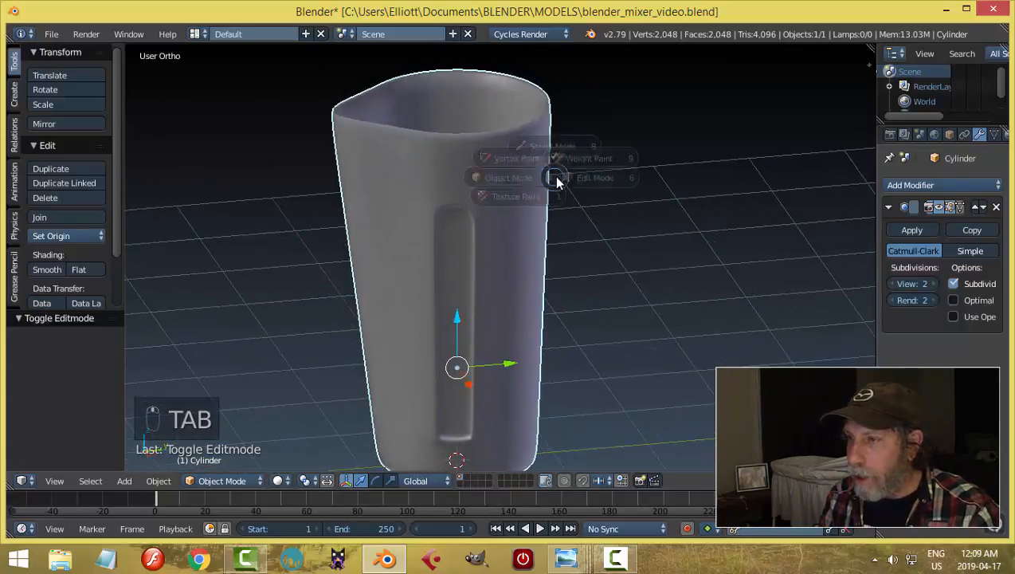
middle_drag(673, 179, 518, 144)
key(ctrl+r)
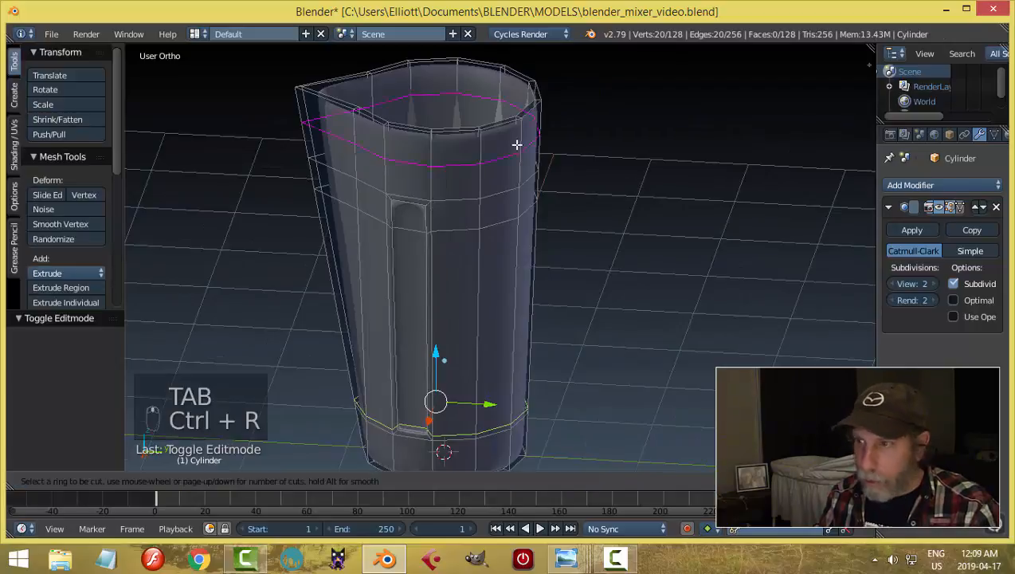
click(516, 145)
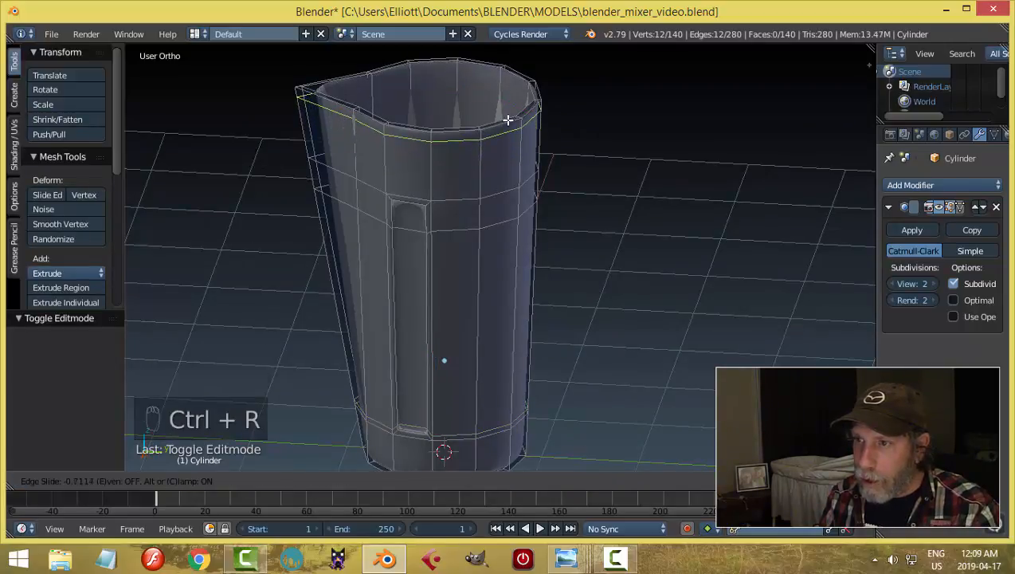
click(507, 117)
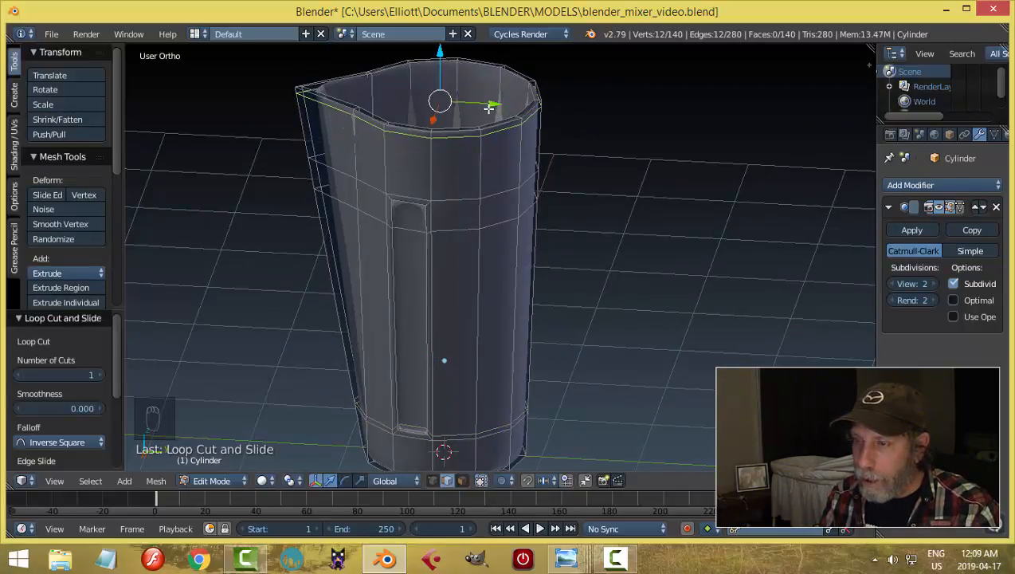
Step: Add a supporting loop cut around the jug's inner wall close to the rim and view the smoothed result in Object Mode
key(ctrl+r)
click(459, 94)
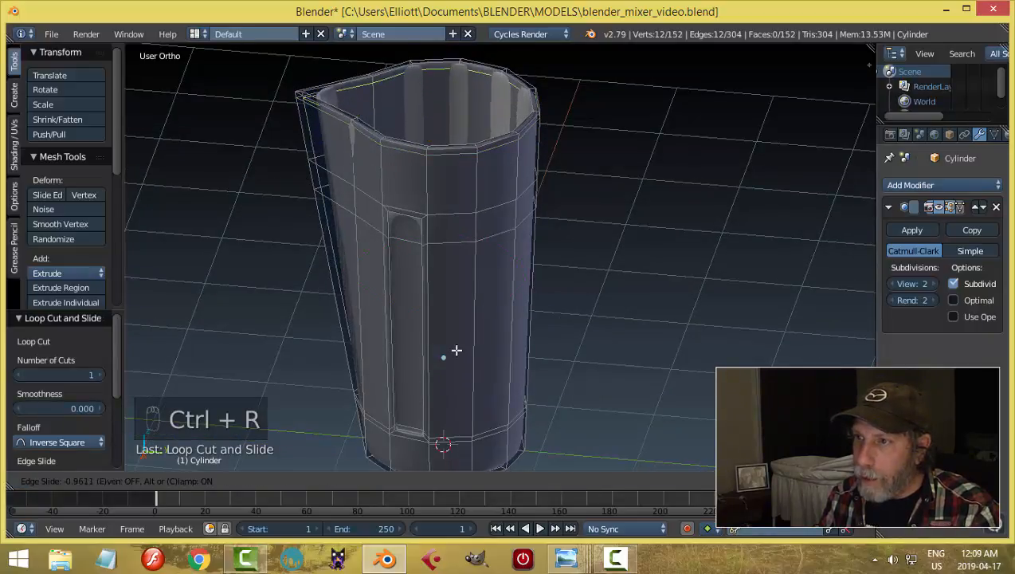
click(458, 345)
key(a)
key(Tab)
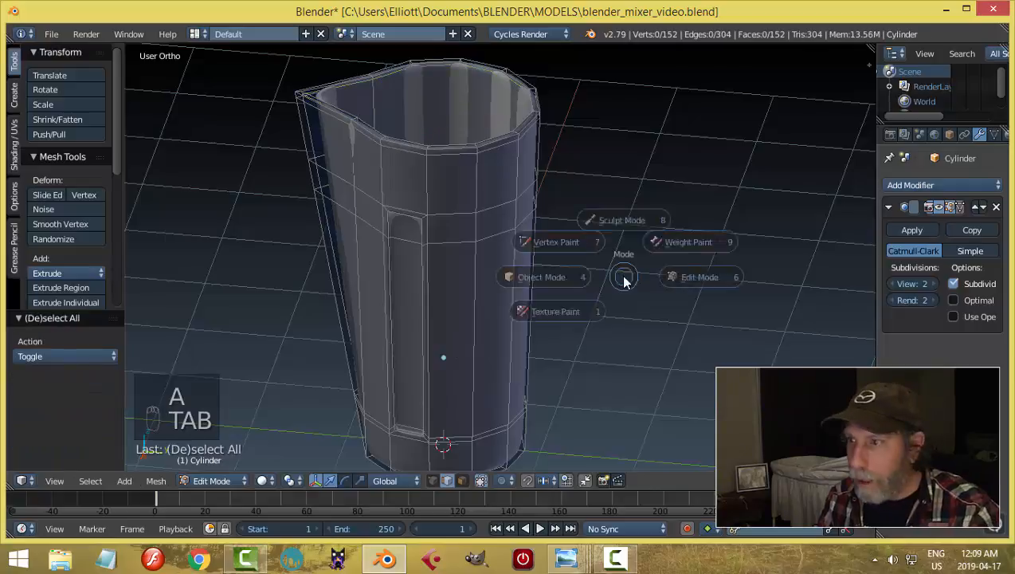
click(550, 273)
middle_drag(560, 273, 524, 283)
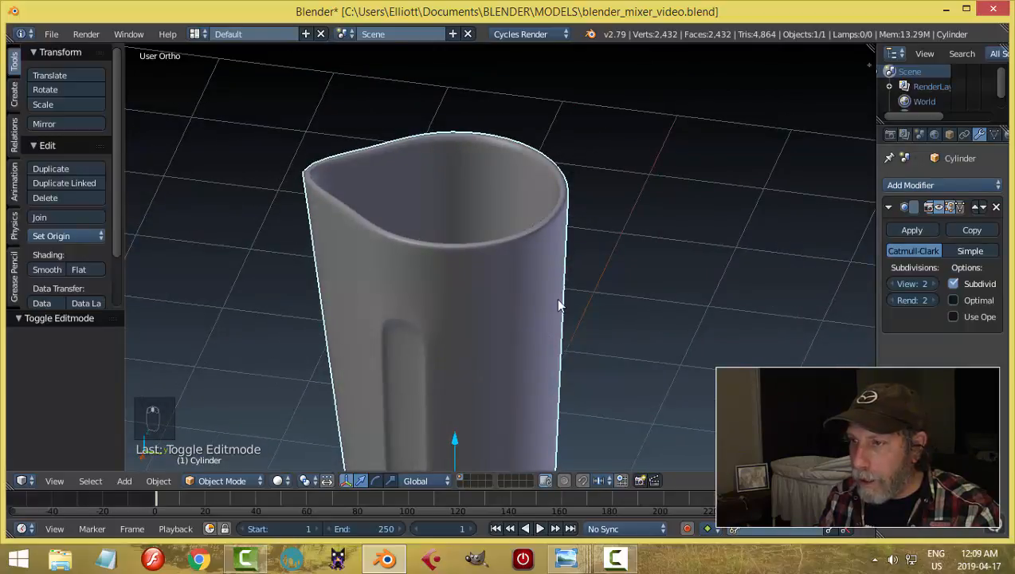
Step: Add a loop cut around the flat top face of the rim, slid close to its outer edge
scroll(558, 302, up, 2)
key(Tab)
click(675, 297)
scroll(643, 307, up, 5)
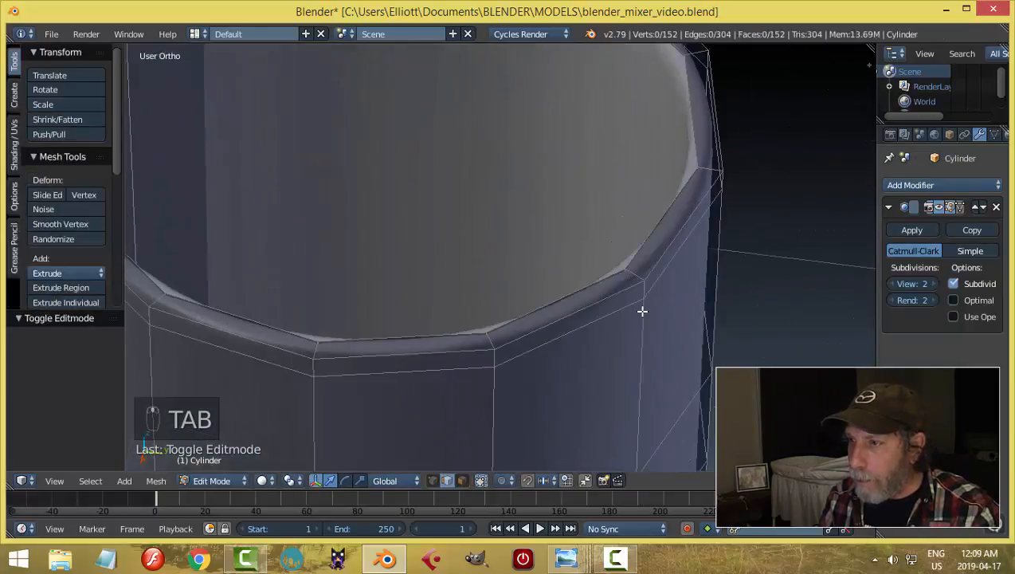
middle_drag(642, 311, 634, 281)
key(ctrl+r)
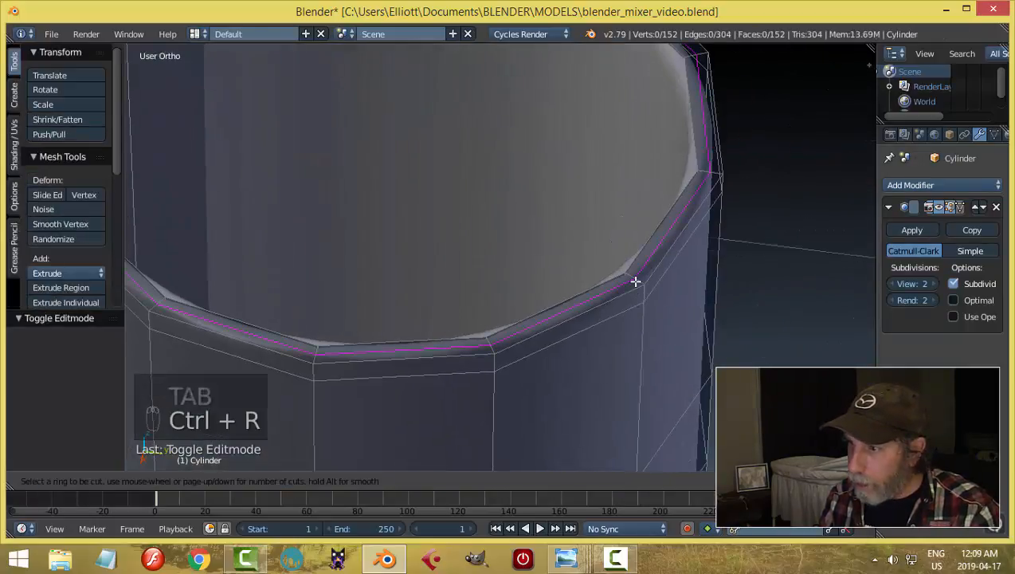
click(635, 282)
click(638, 285)
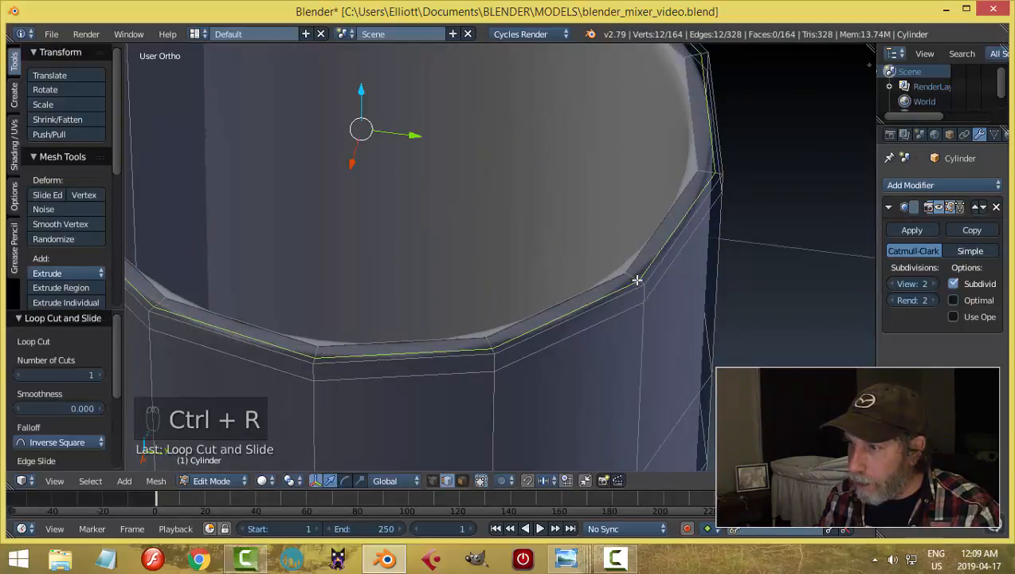
key(Tab)
middle_drag(678, 301, 692, 286)
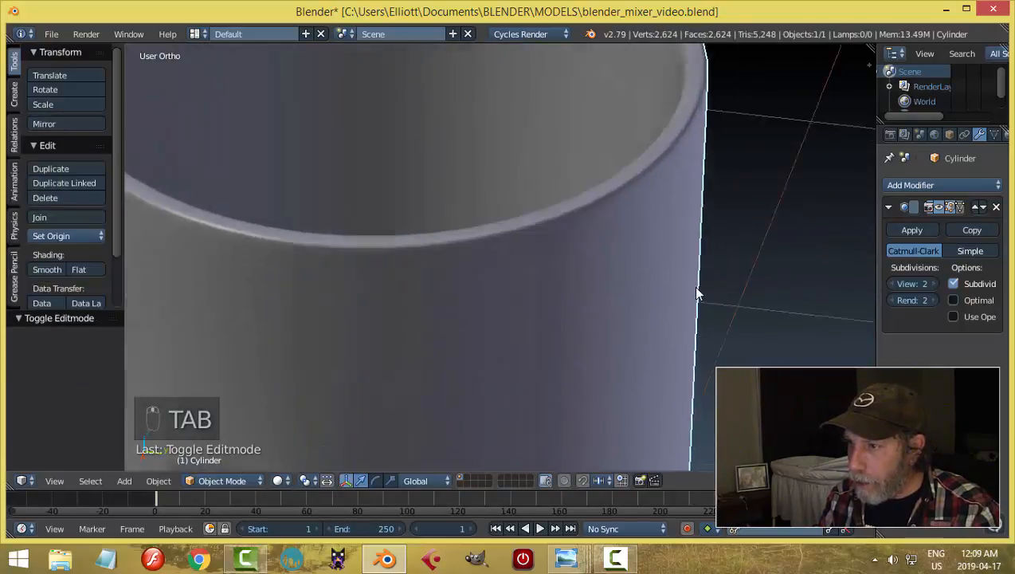
scroll(691, 288, down, 3)
scroll(683, 283, down, 1)
Step: Add a second loop cut around the top face of the rim, close to its inner edge, and return to Object Mode
key(Tab)
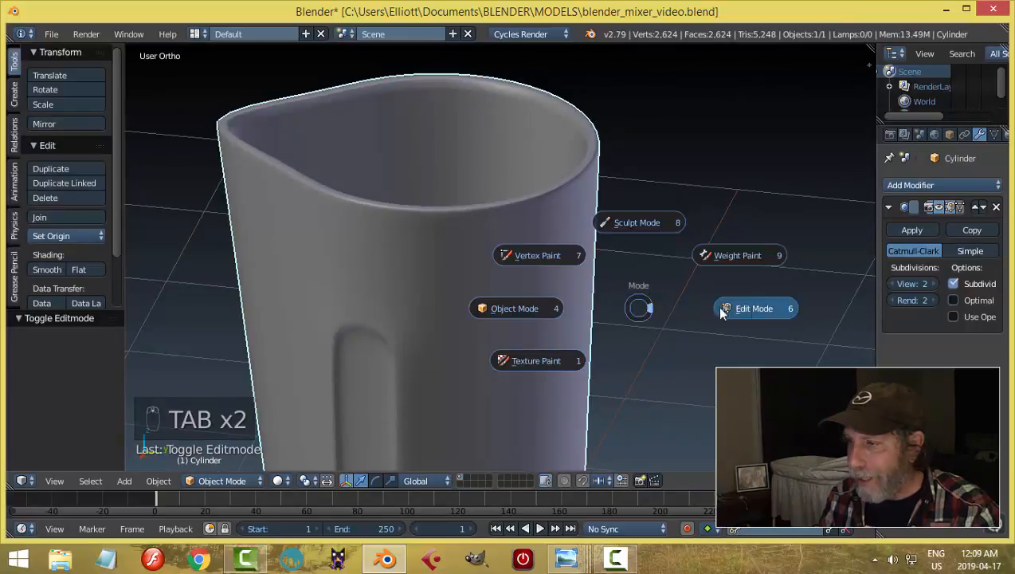
scroll(652, 300, up, 2)
scroll(580, 255, up, 2)
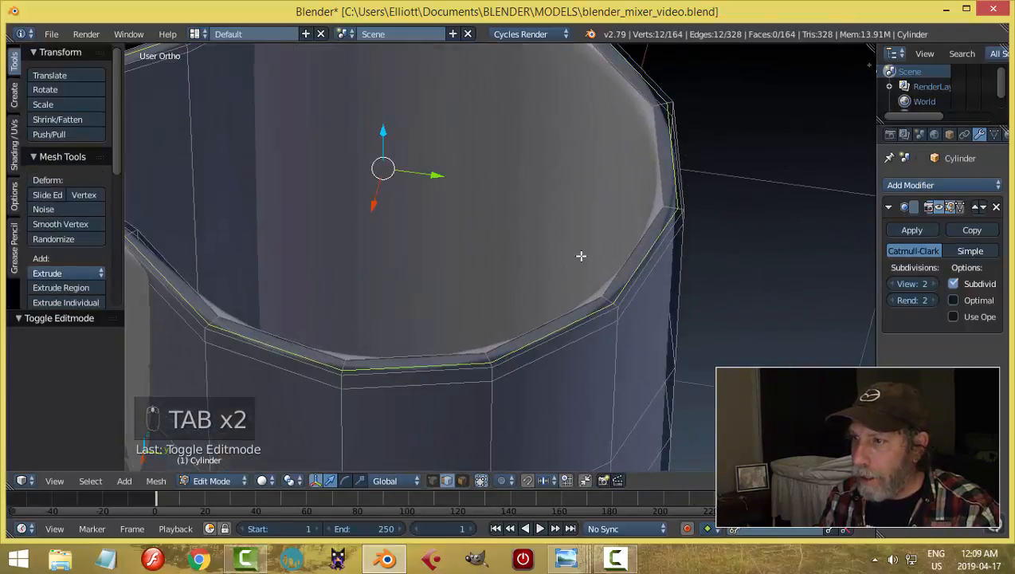
key(ctrl+r)
click(605, 298)
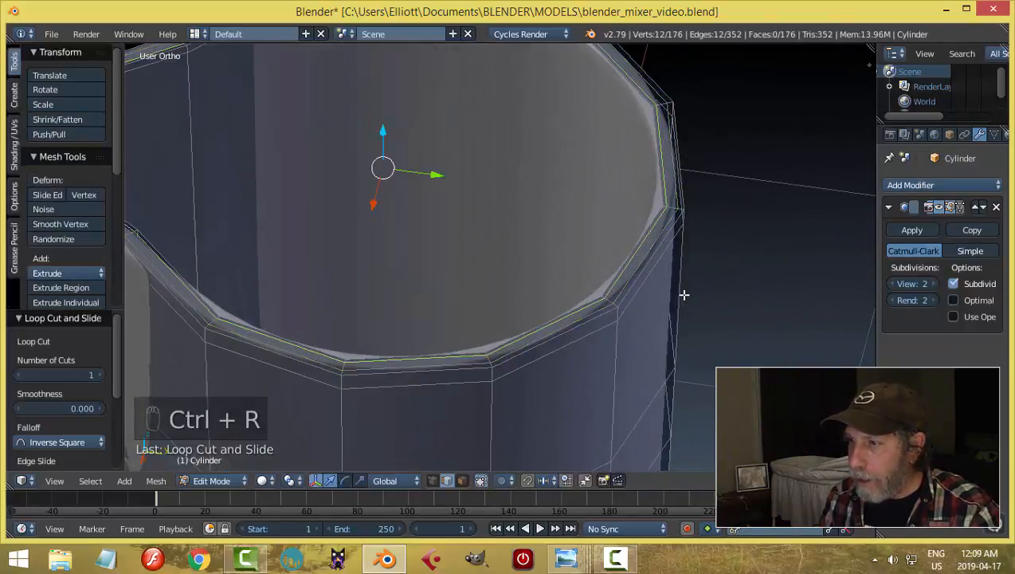
key(Tab)
click(575, 297)
Step: Check the rim and spout from several angles, deselect the jug, and save the file
middle_drag(644, 319, 661, 270)
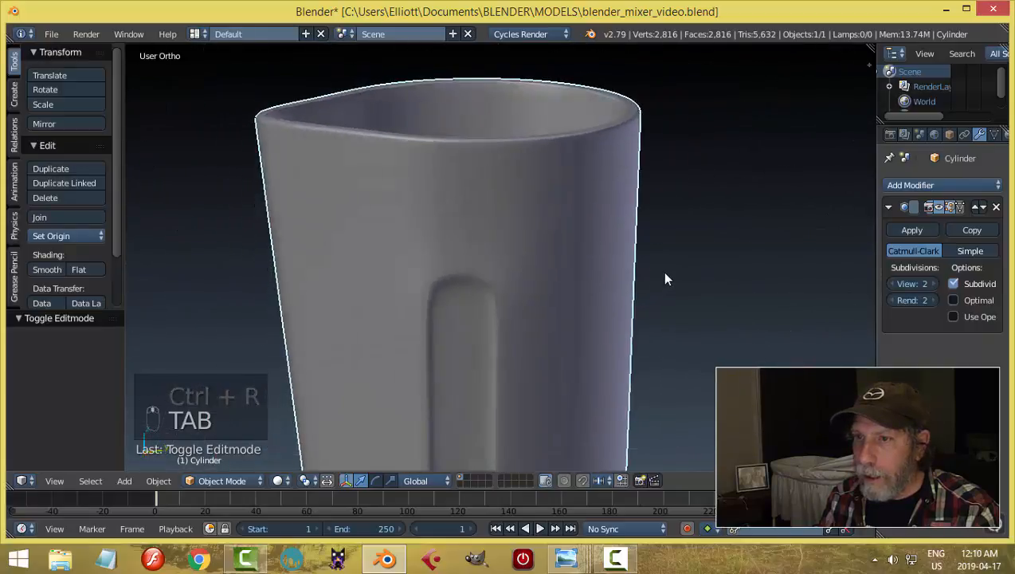
scroll(662, 270, up, 2)
middle_drag(653, 314, 649, 318)
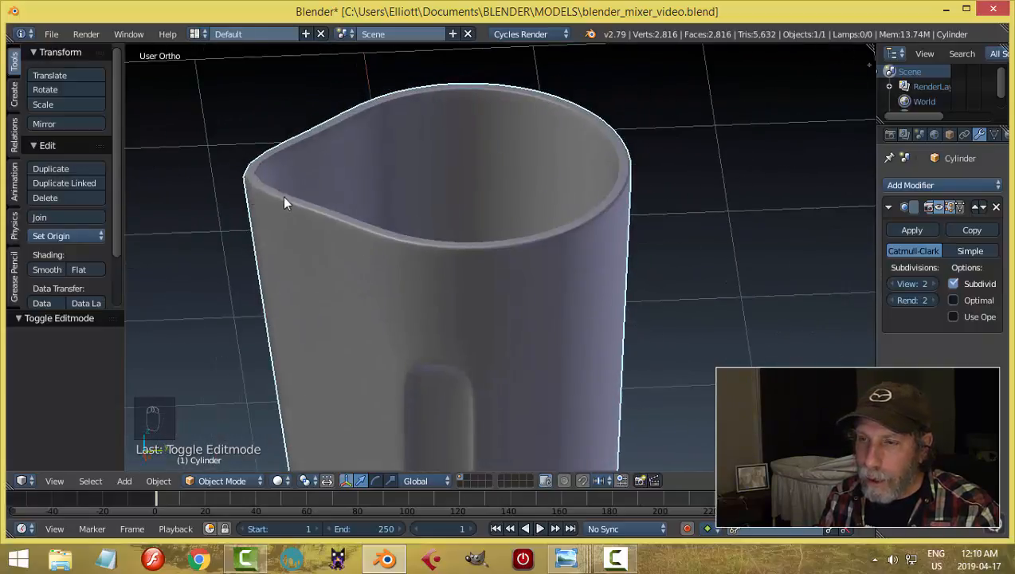
middle_drag(369, 242, 410, 196)
scroll(410, 196, down, 4)
middle_drag(638, 292, 551, 315)
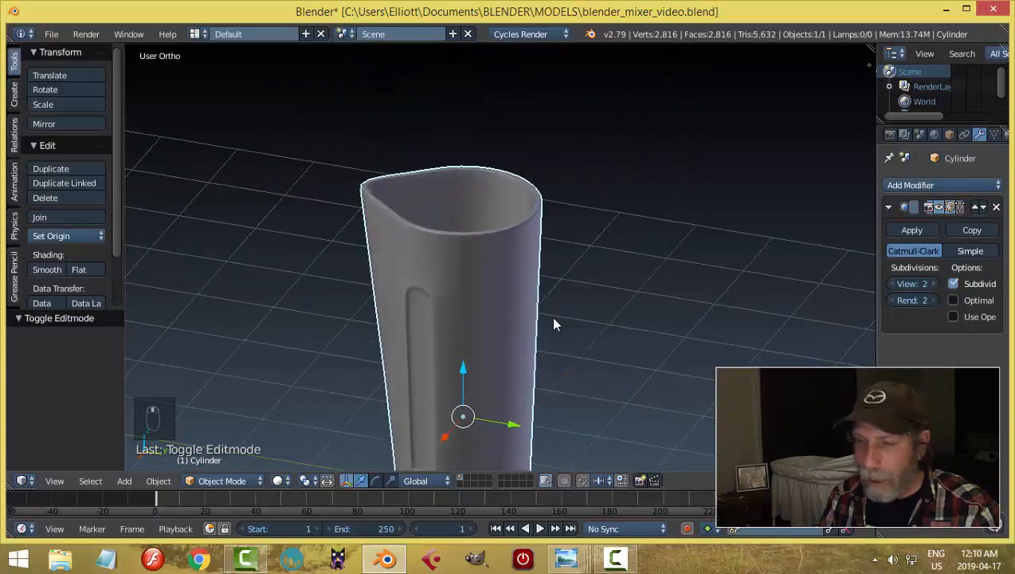
key(a)
key(ctrl+s)
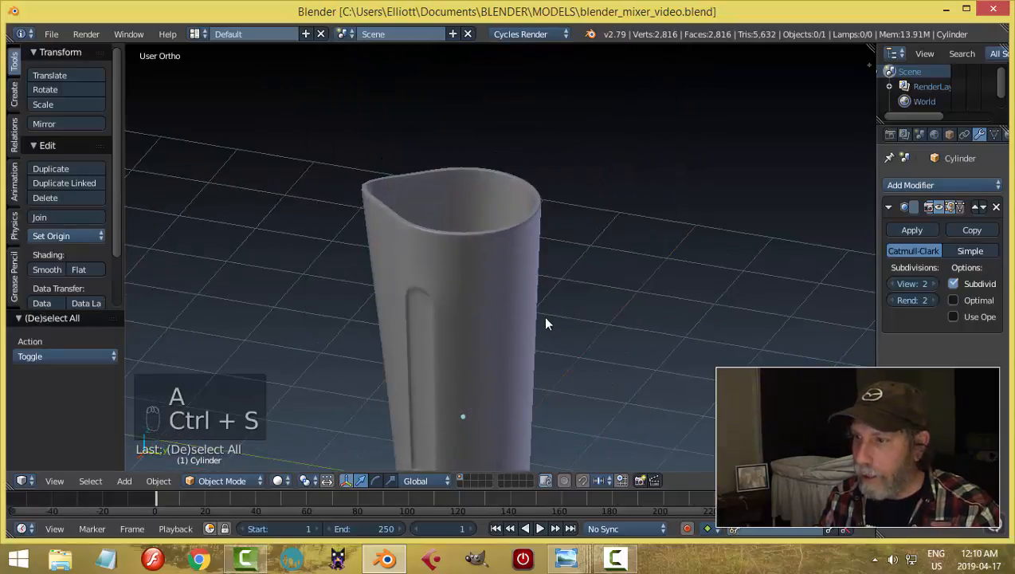
Step: Shorten the jug by scaling it to about 0.853 along the Z axis, and deselect it
middle_drag(545, 325, 603, 325)
scroll(560, 309, down, 2)
right_click(526, 259)
middle_drag(529, 260, 600, 281)
key(s)
key(z)
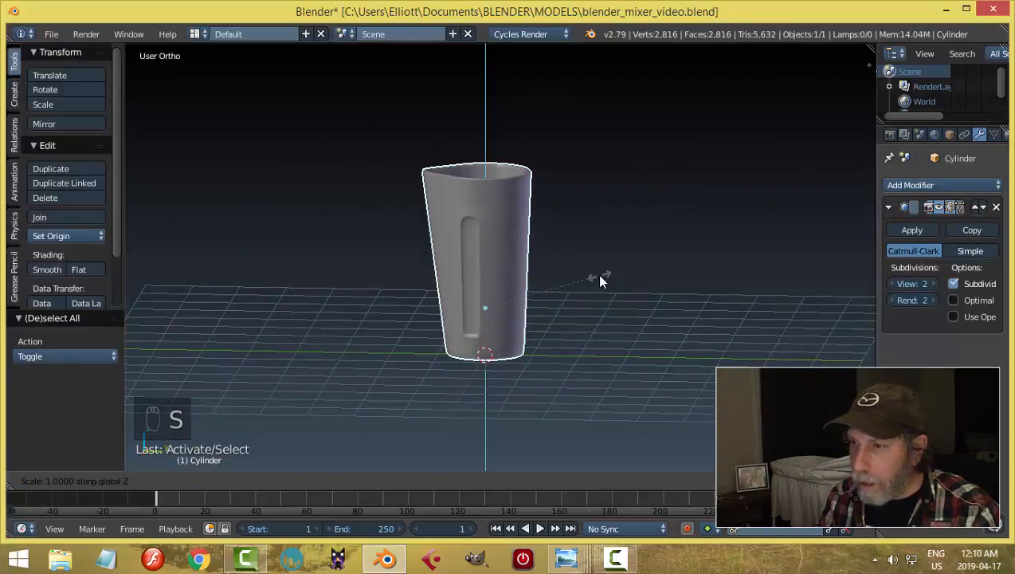
click(577, 270)
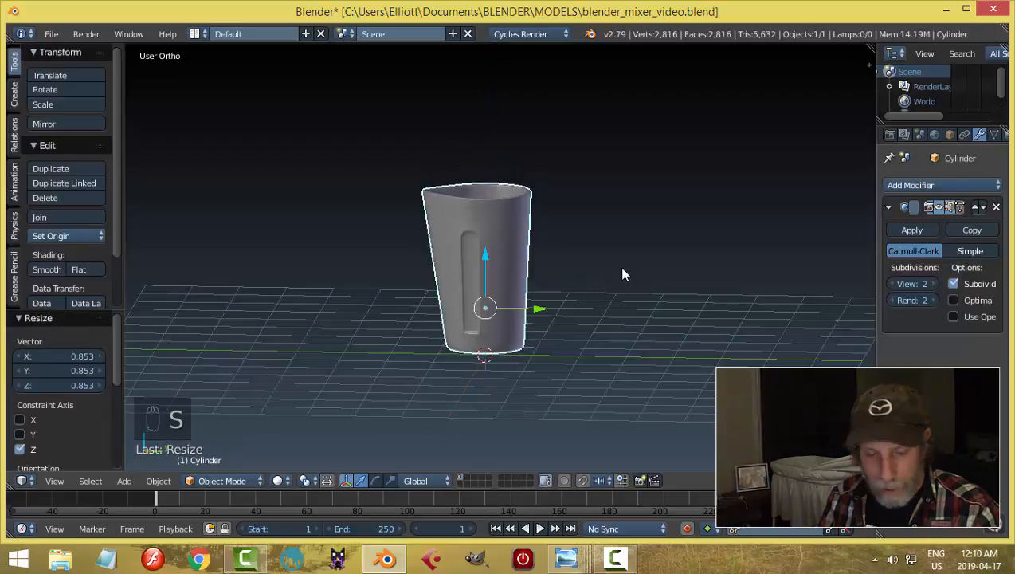
scroll(616, 267, up, 2)
key(a)
Step: In the right orthographic view, add a loop cut around the jug wall just above the bottom ends of the recesses
middle_drag(616, 278, 582, 331)
key(KP_3)
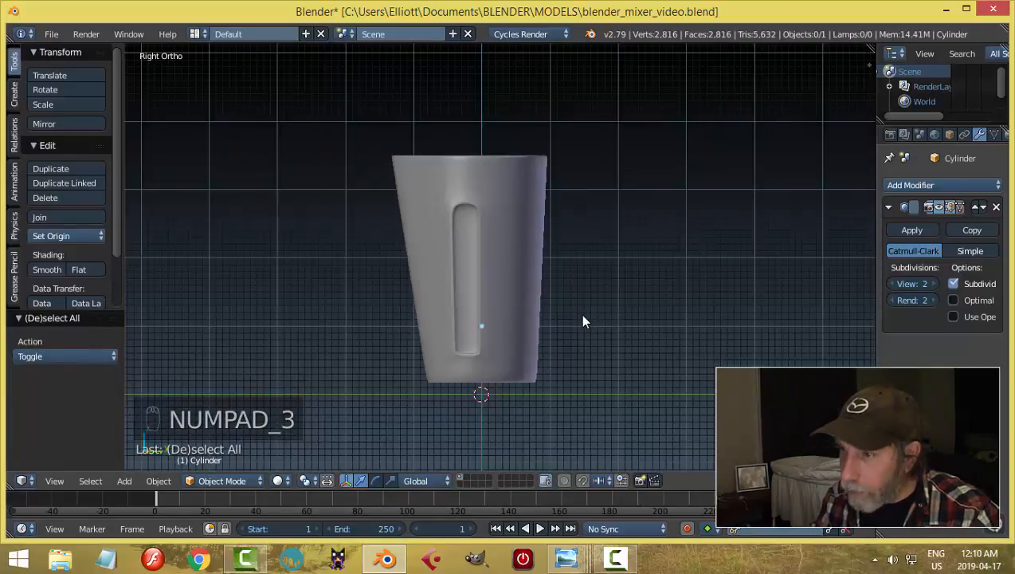
scroll(613, 403, up, 2)
key(Tab)
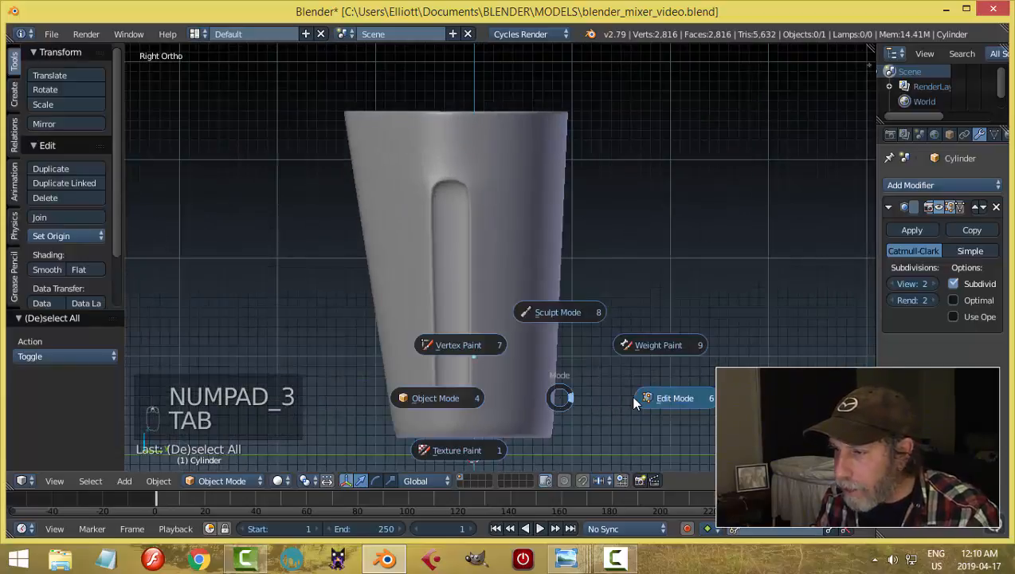
shift+middle_drag(574, 424, 601, 355)
scroll(579, 360, up, 3)
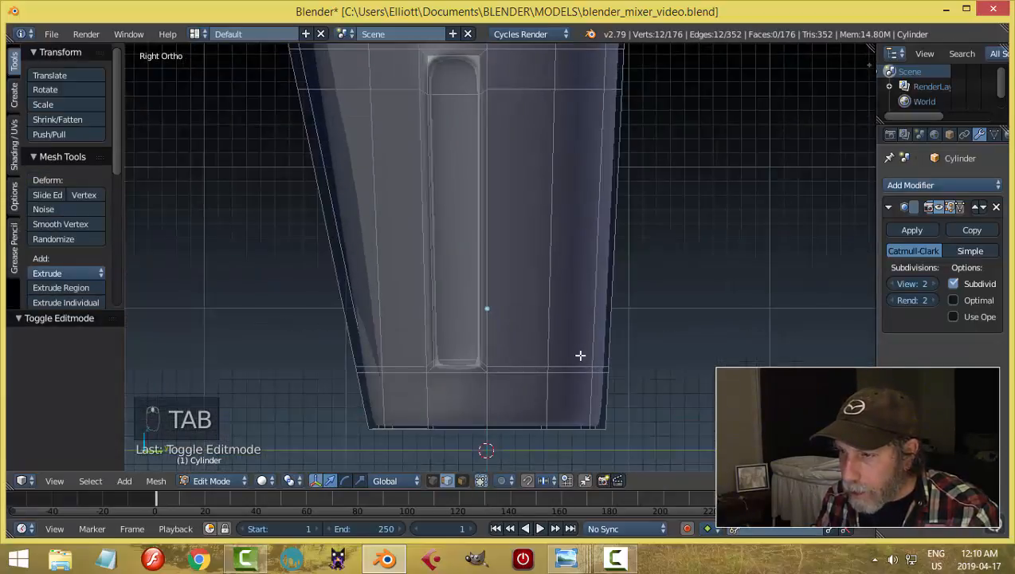
key(ctrl+r)
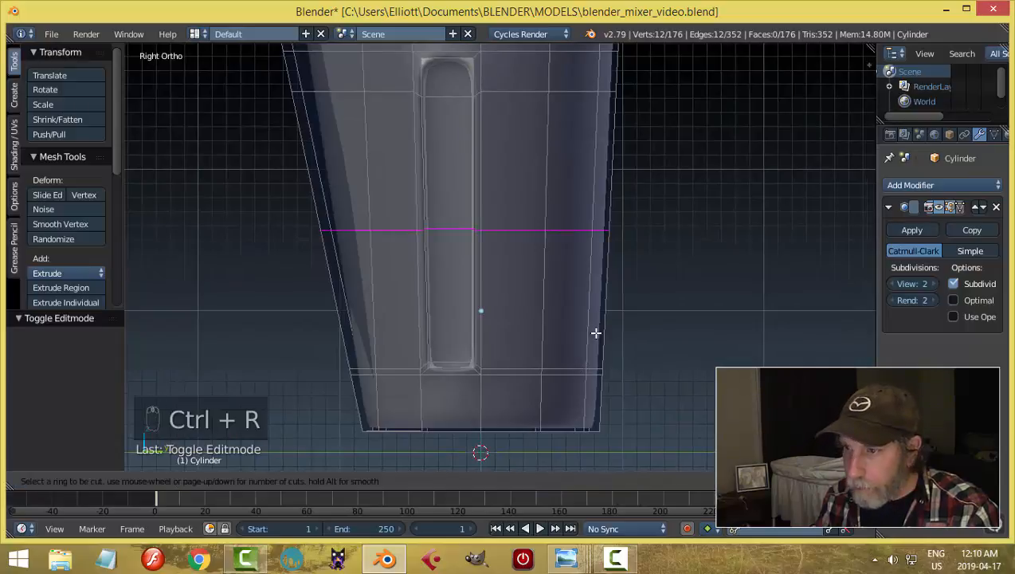
click(596, 333)
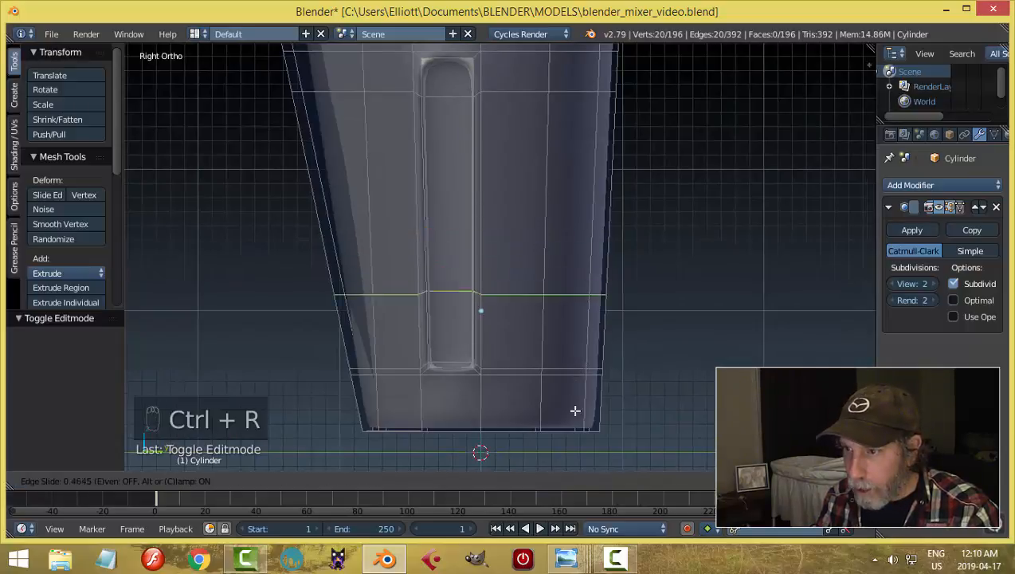
click(578, 456)
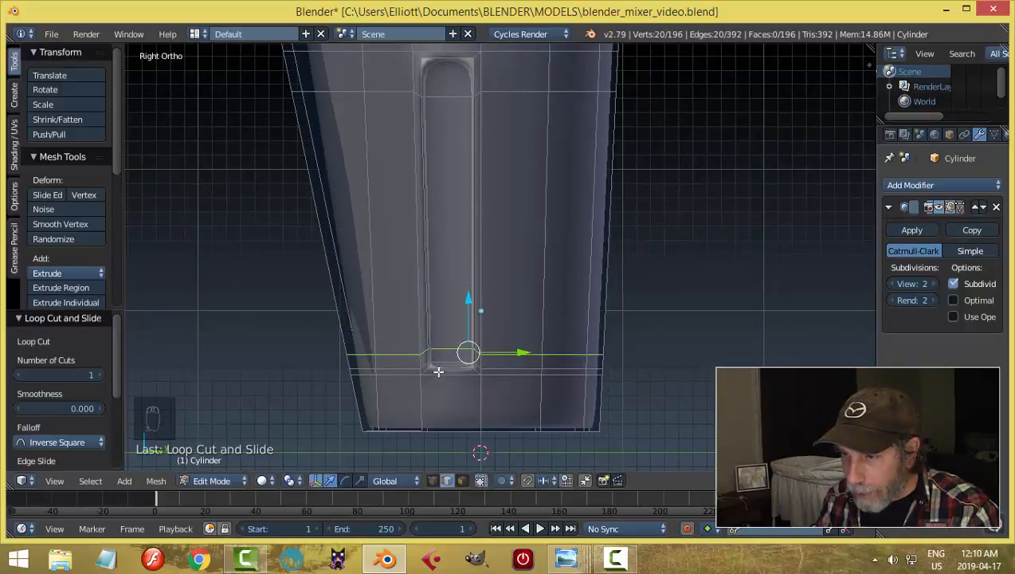
Step: Box-select the jug's base section below the new loop in wireframe, delete its vertices, and return to solid shading
key(a)
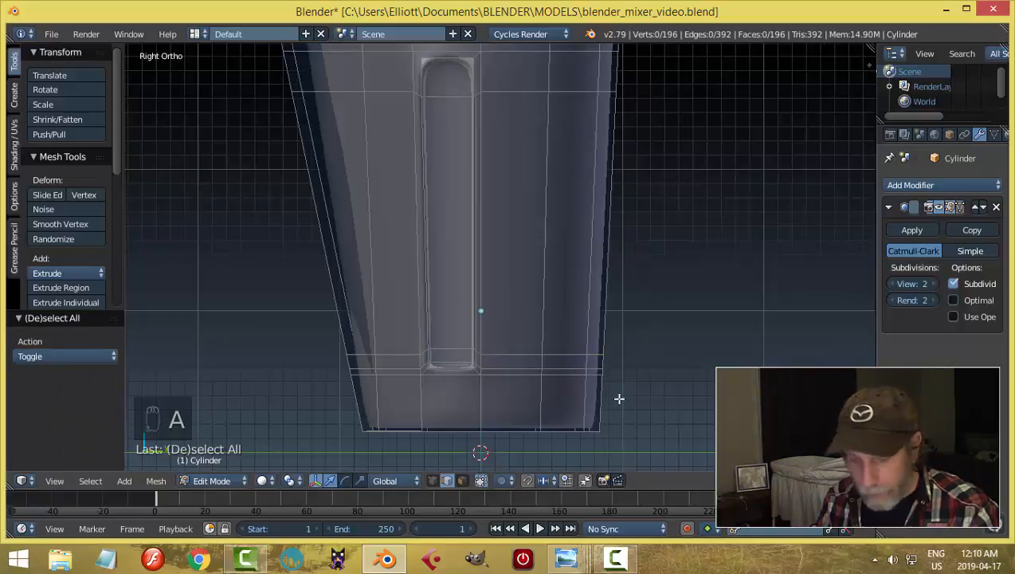
key(z)
click(628, 425)
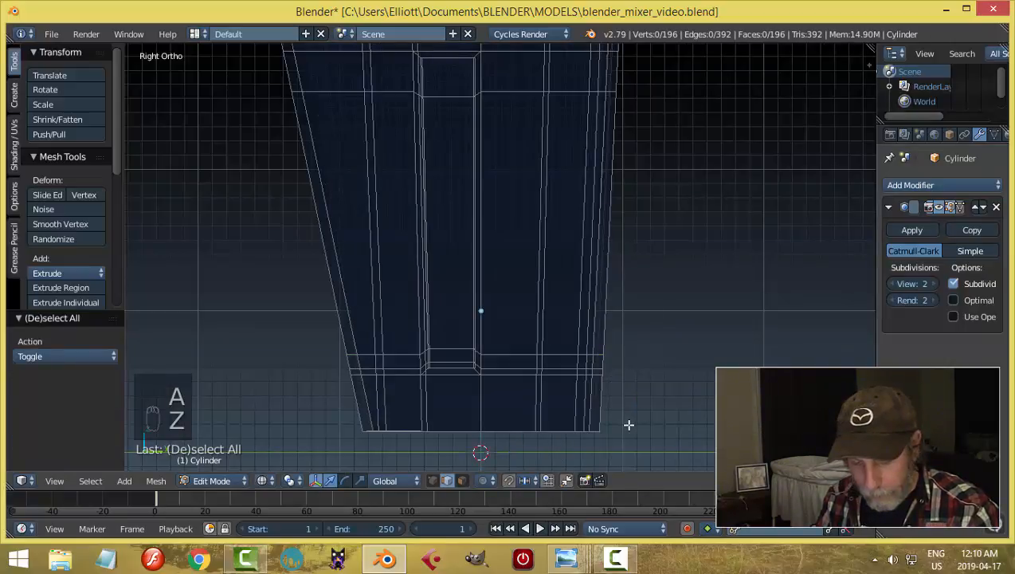
key(b)
drag(660, 456, 329, 363)
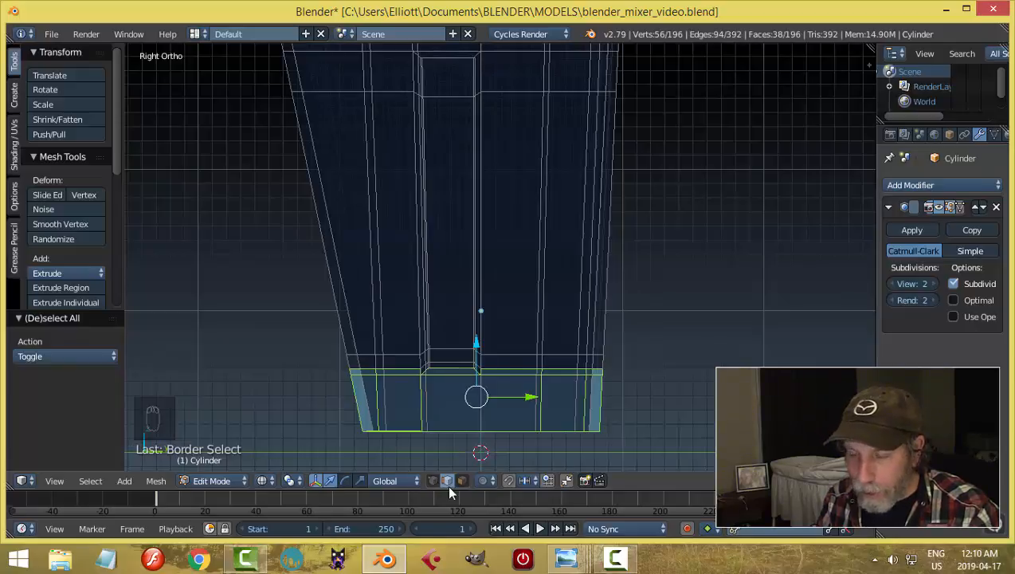
key(x)
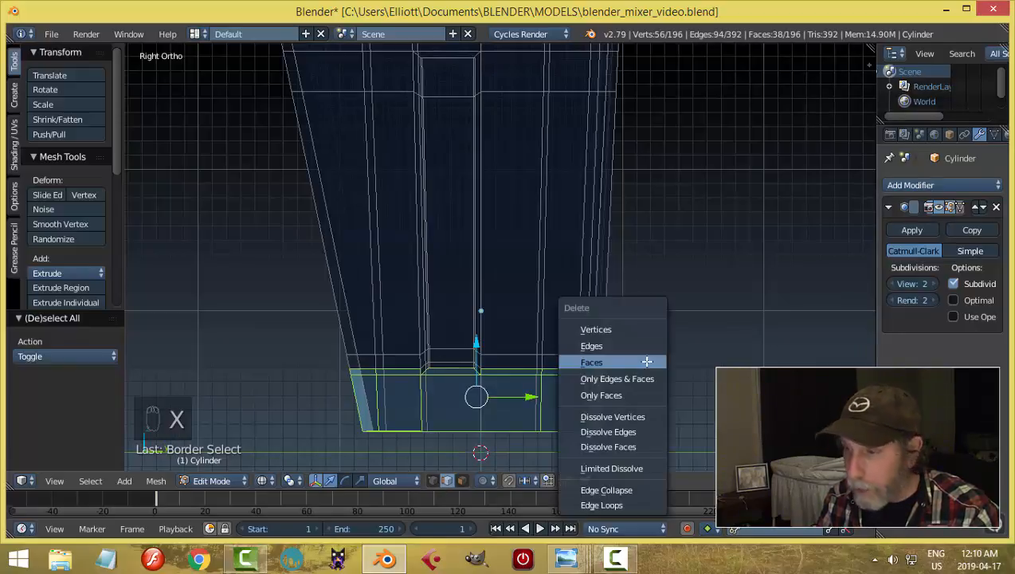
click(628, 338)
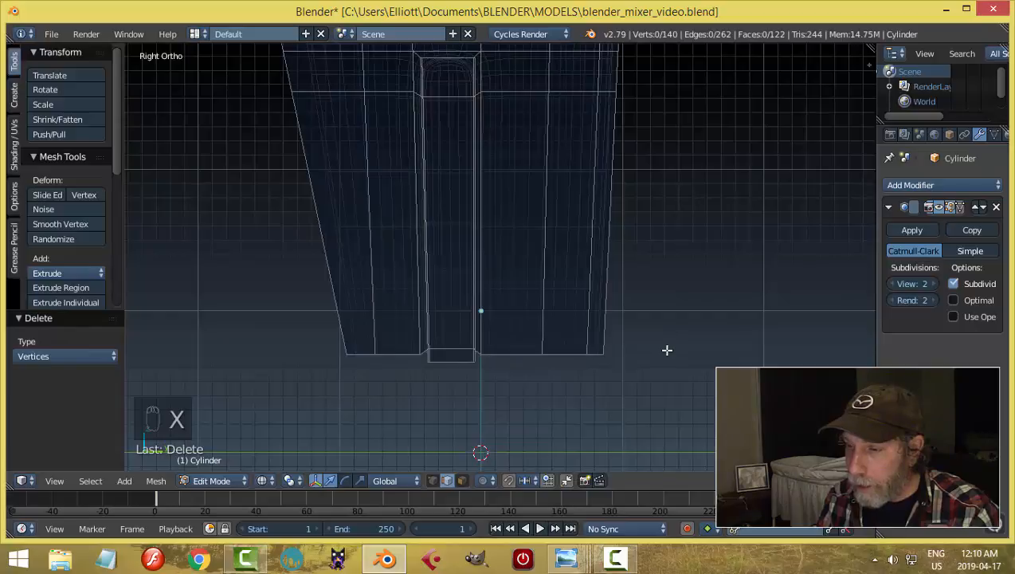
key(z)
click(664, 421)
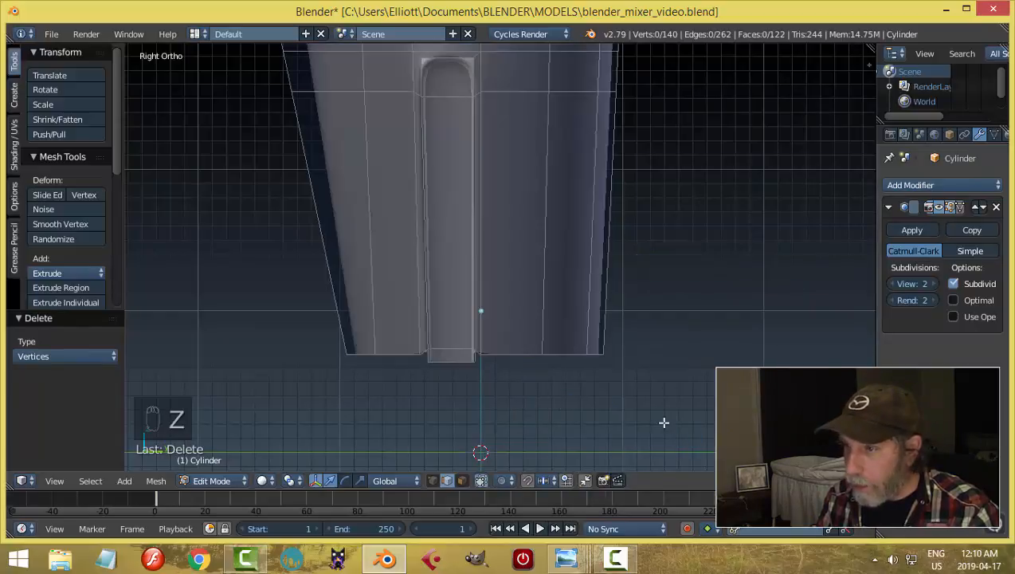
Step: Check the cut end of the jug in Object Mode, then delete the vertices of the leftover edge loop below one recess
mouse_move(664, 421)
middle_down()
mouse_move(596, 345)
mouse_move(575, 357)
mouse_move(630, 355)
middle_up()
key(Tab)
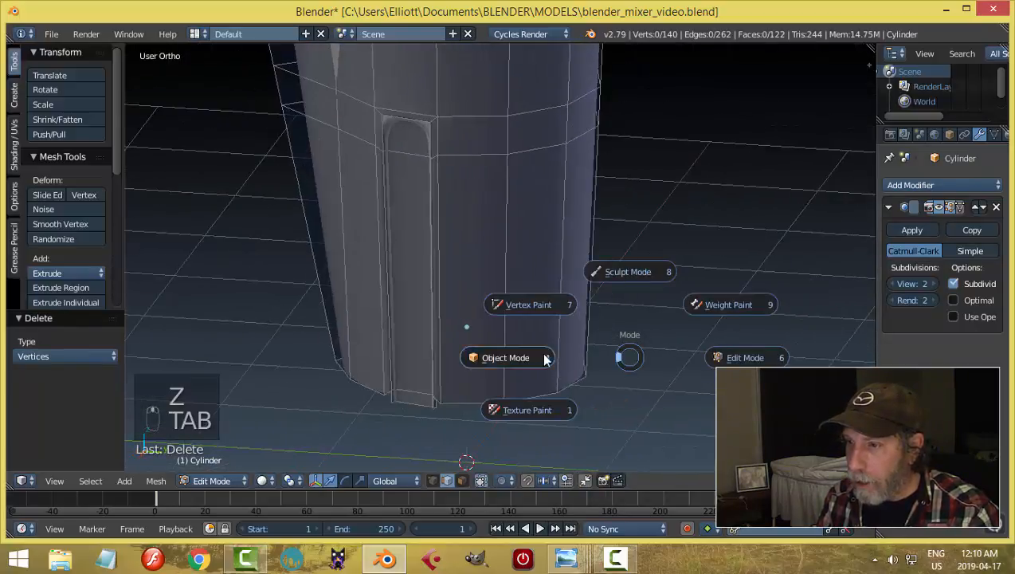
click(544, 357)
middle_drag(612, 317, 637, 339)
key(Tab)
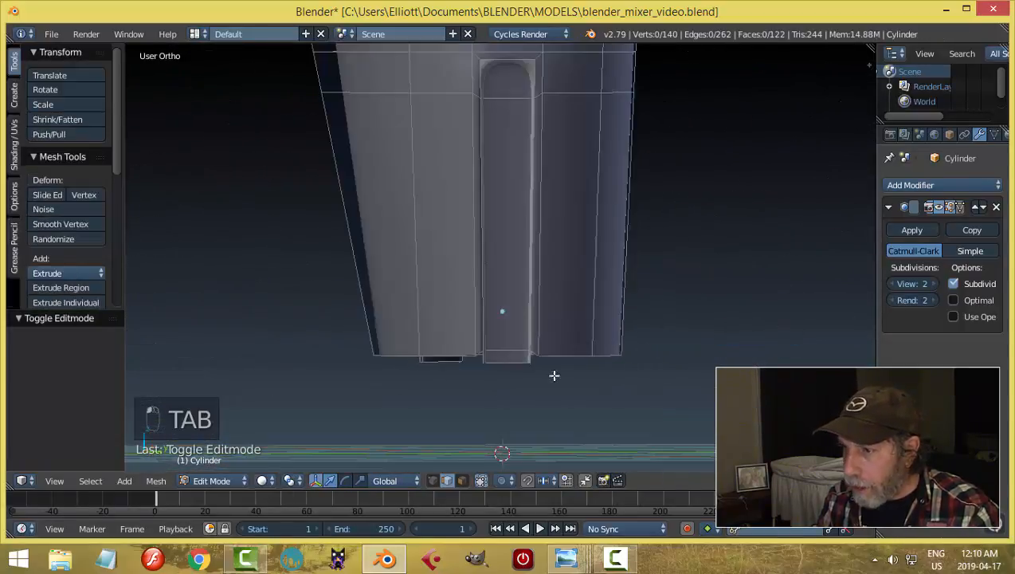
scroll(545, 382, up, 1)
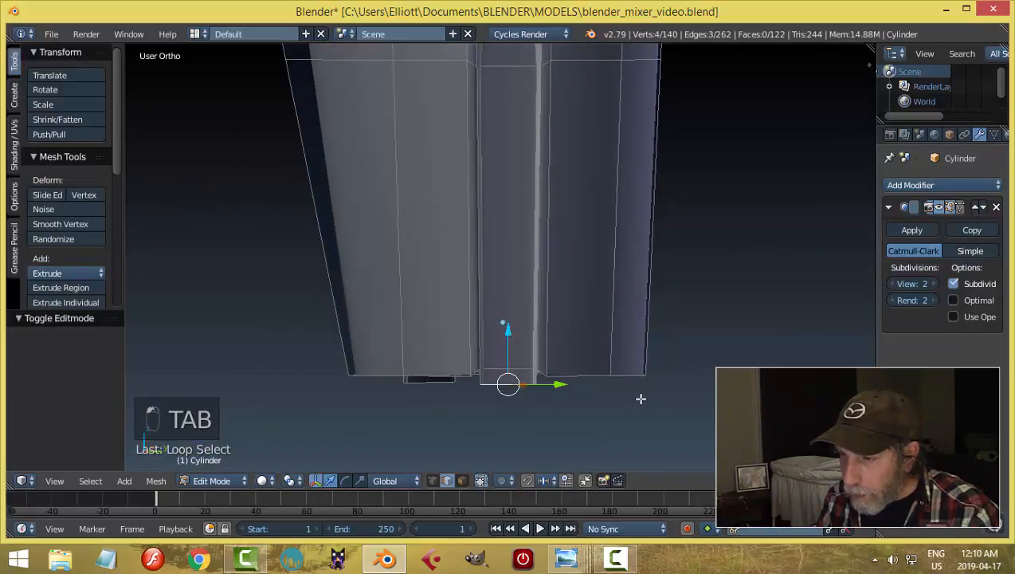
middle_drag(642, 388, 647, 367)
key(x)
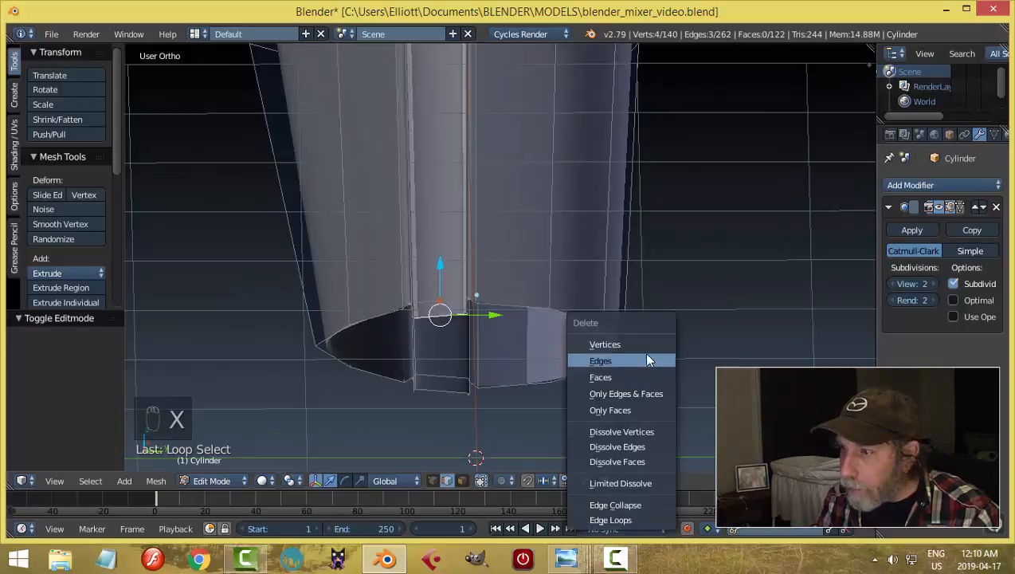
click(645, 346)
Step: Try deleting the vertices of the leftover edge below the opposite recess, and undo the deletion
middle_drag(599, 358, 604, 394)
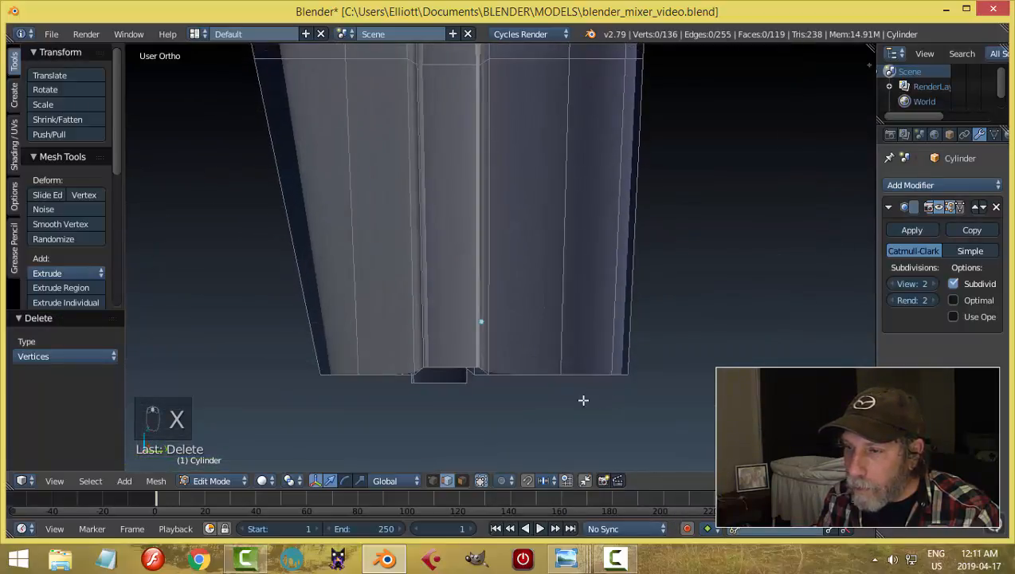
key(x)
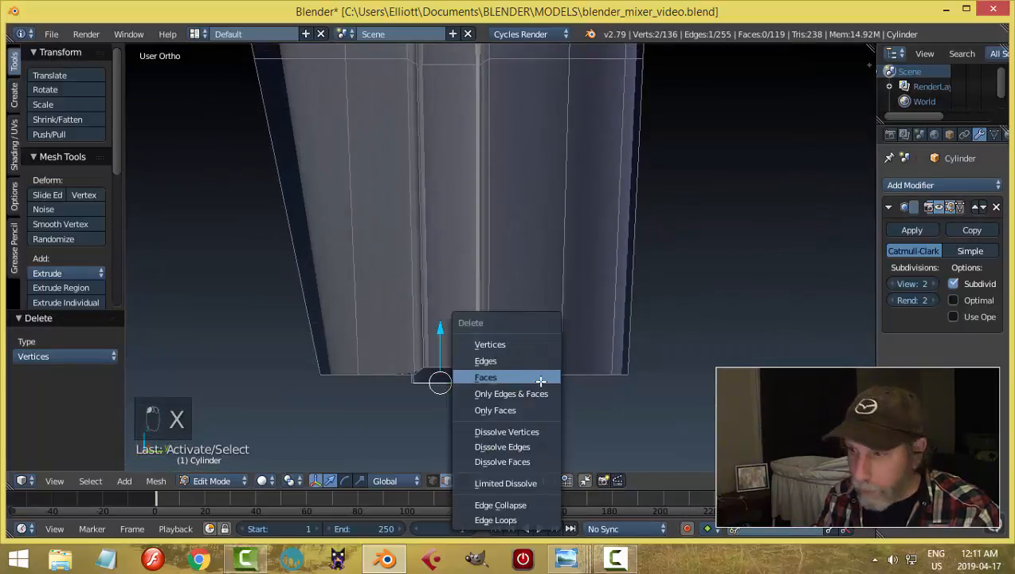
click(526, 344)
middle_drag(601, 346, 597, 371)
key(ctrl+z)
Step: Delete the leftover edge's vertices below the opposite recess, then the two remaining protruding vertices in vertex select mode
key(x)
click(685, 305)
key(ctrl+Tab)
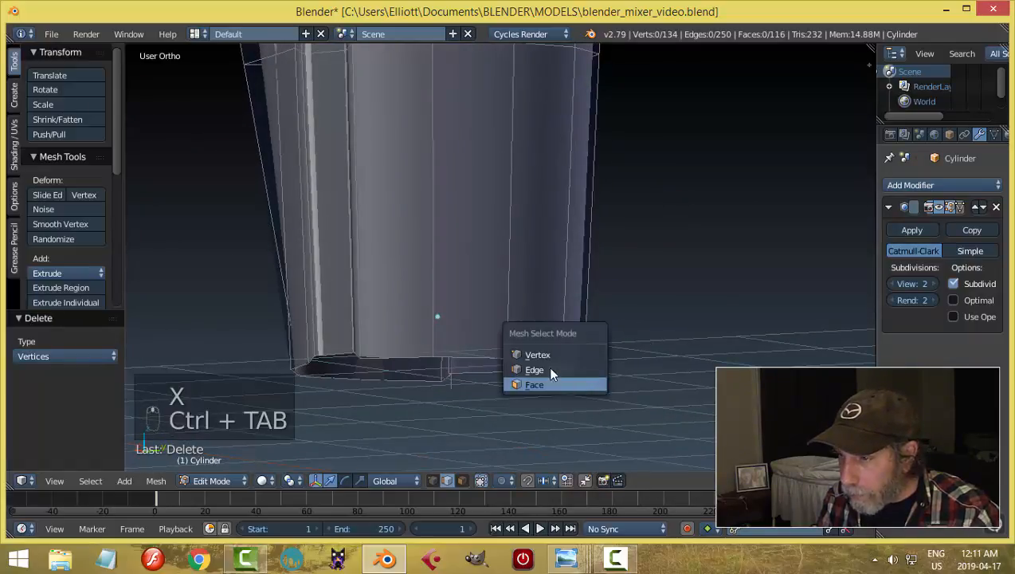
click(536, 355)
scroll(526, 374, up, 2)
right_click(507, 443)
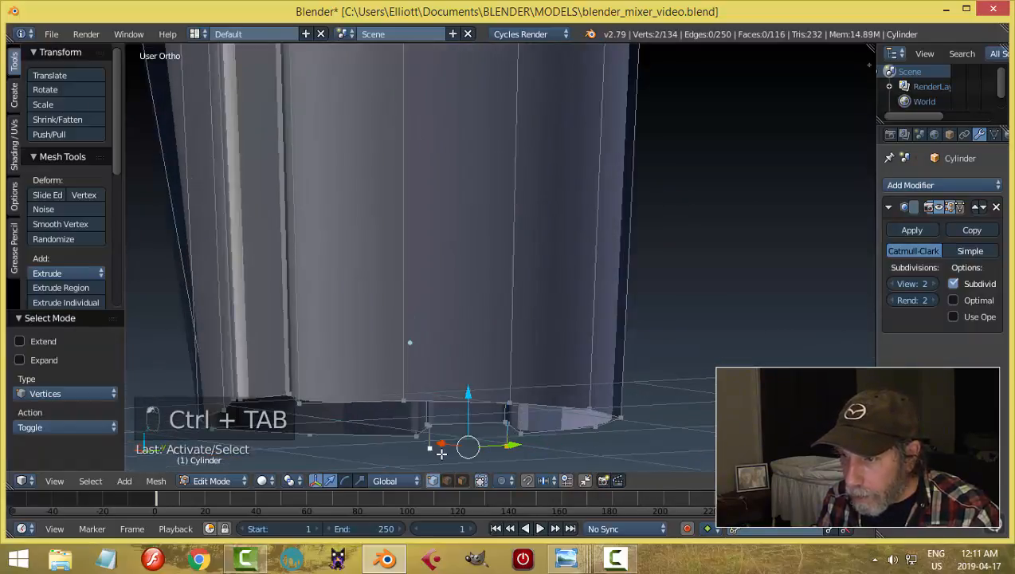
key(x)
click(459, 346)
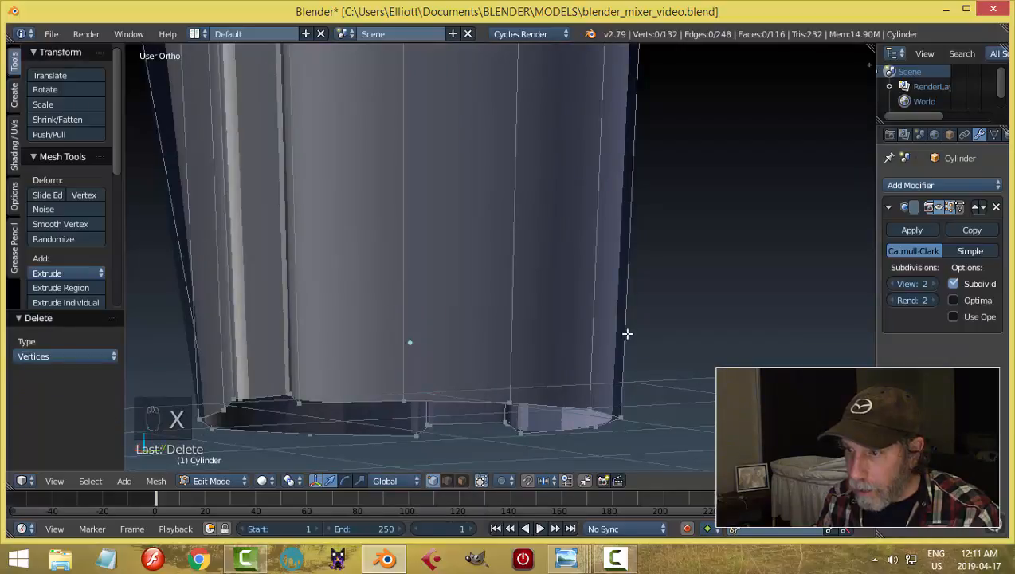
Step: Return to Object Mode, select the jug, and examine its trimmed lower end
key(Tab)
click(518, 345)
scroll(578, 329, down, 4)
middle_drag(580, 329, 581, 301)
scroll(566, 352, down, 2)
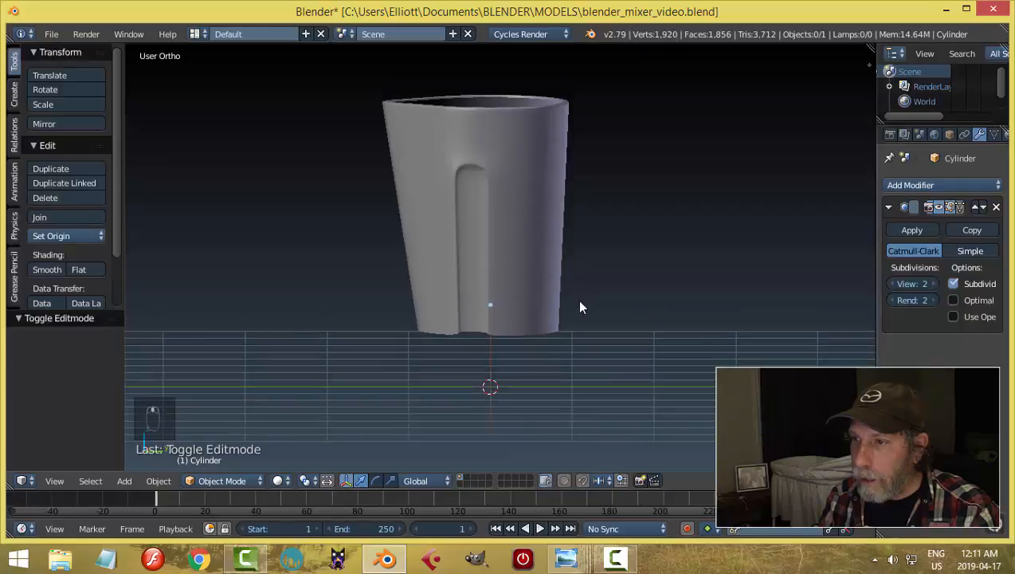
right_click(510, 118)
middle_drag(585, 195, 592, 245)
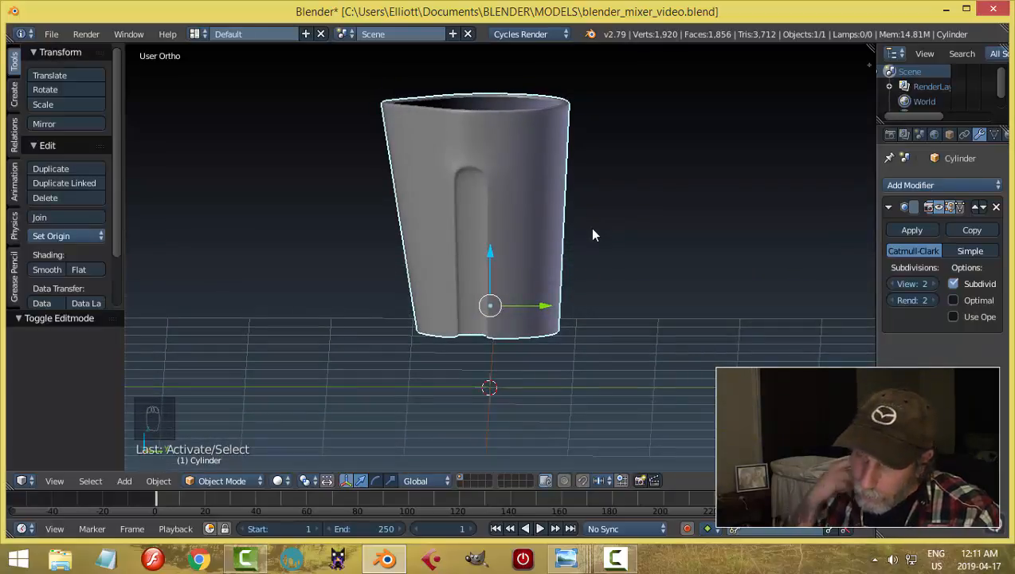
mouse_move(501, 404)
middle_down()
mouse_move(521, 362)
mouse_move(516, 401)
middle_up()
Step: Add a 24-vertex mesh circle and raise it about 0.685 along Z to the jug's lower end
key(shift+a)
mouse_move(603, 349)
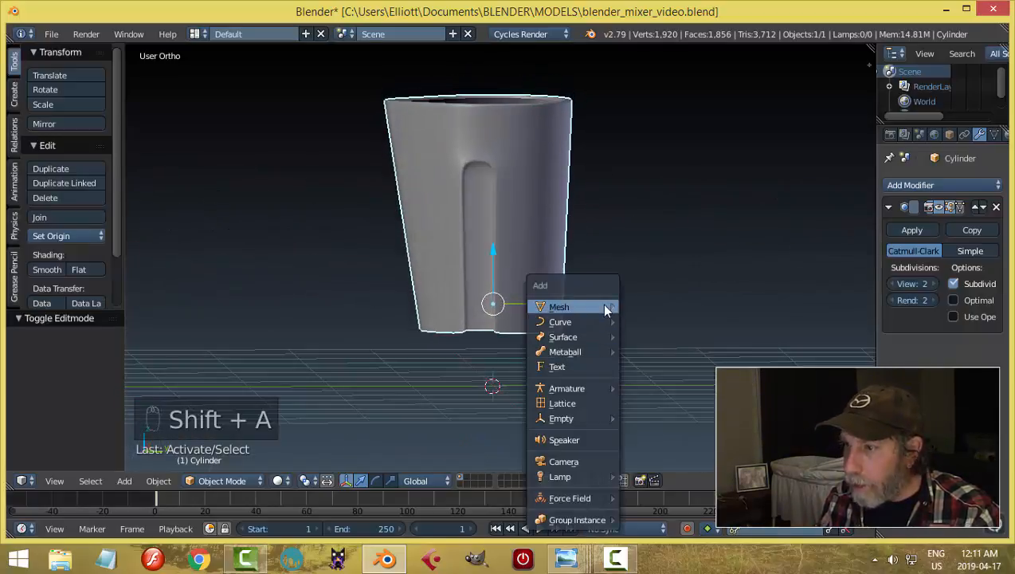
mouse_move(600, 305)
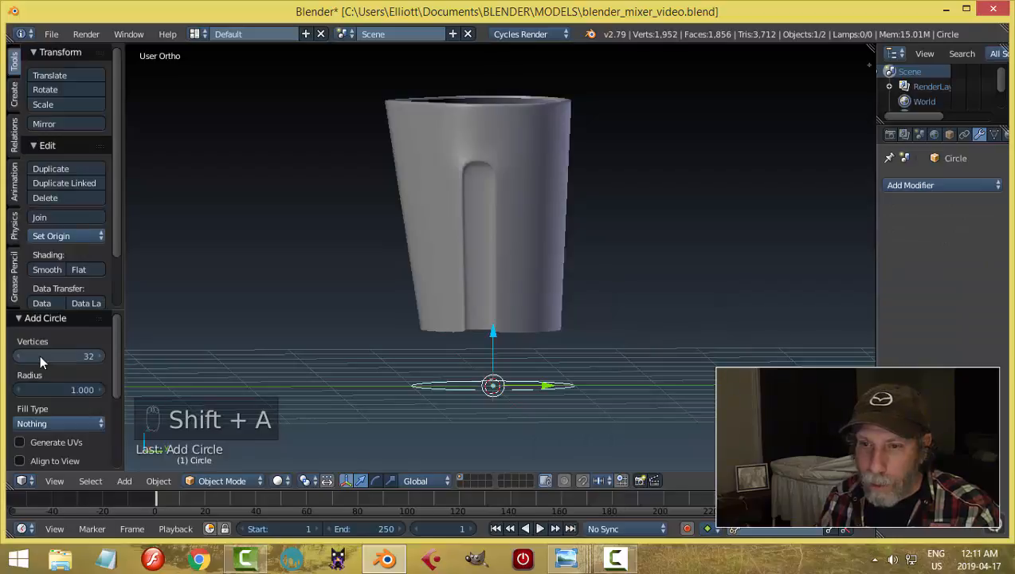
text(2)
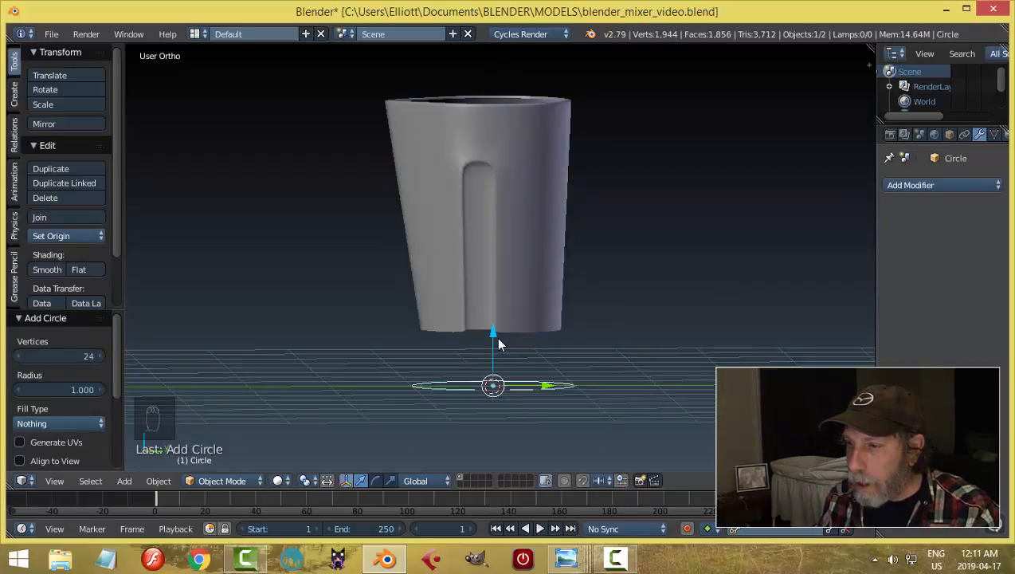
drag(497, 341, 498, 280)
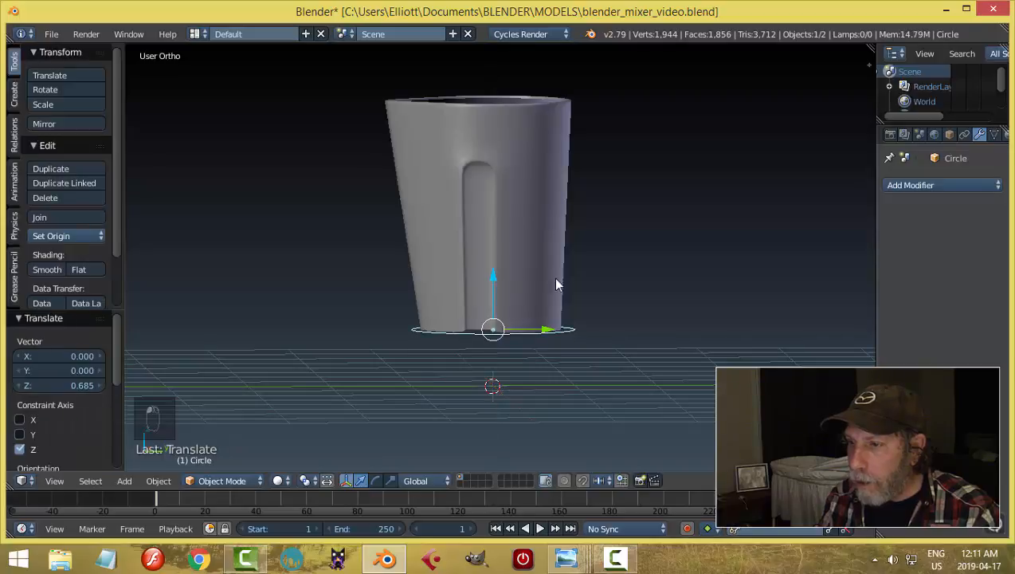
Step: Scale the circle to about 0.955 and compare it with the jug's outline from above and below
middle_drag(556, 285, 627, 375)
key(s)
click(610, 331)
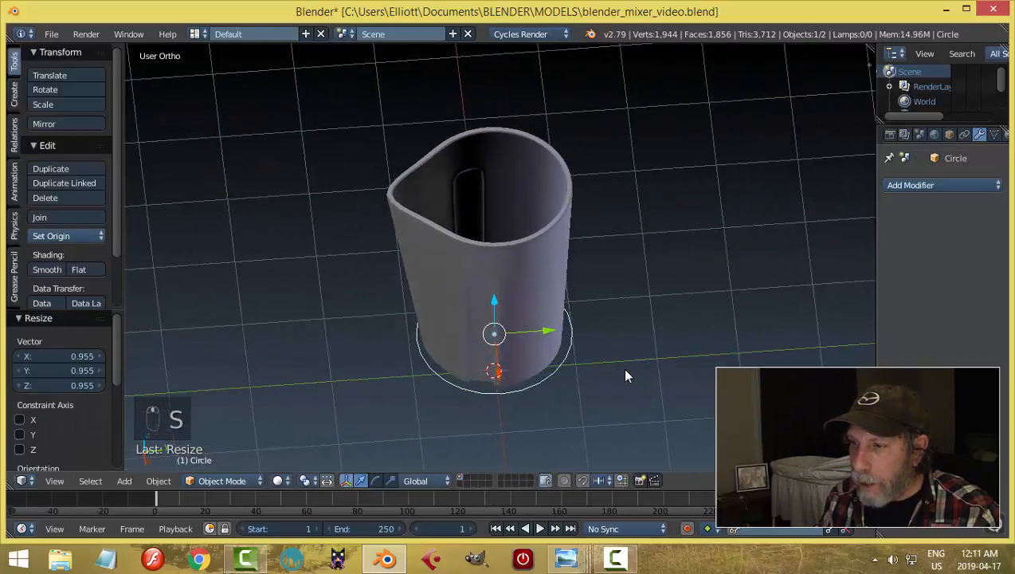
key(KP_7)
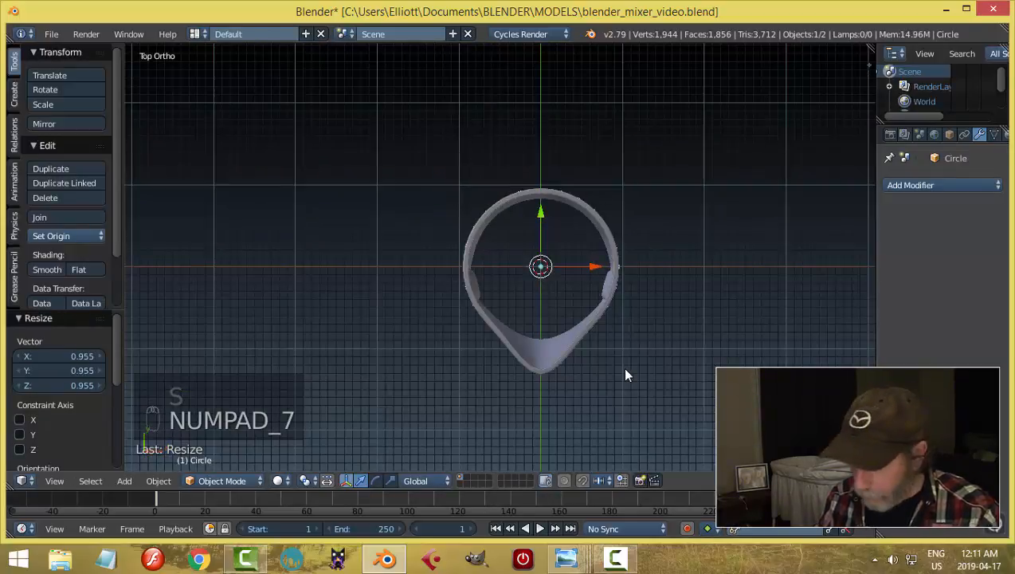
key(ctrl+KP_7)
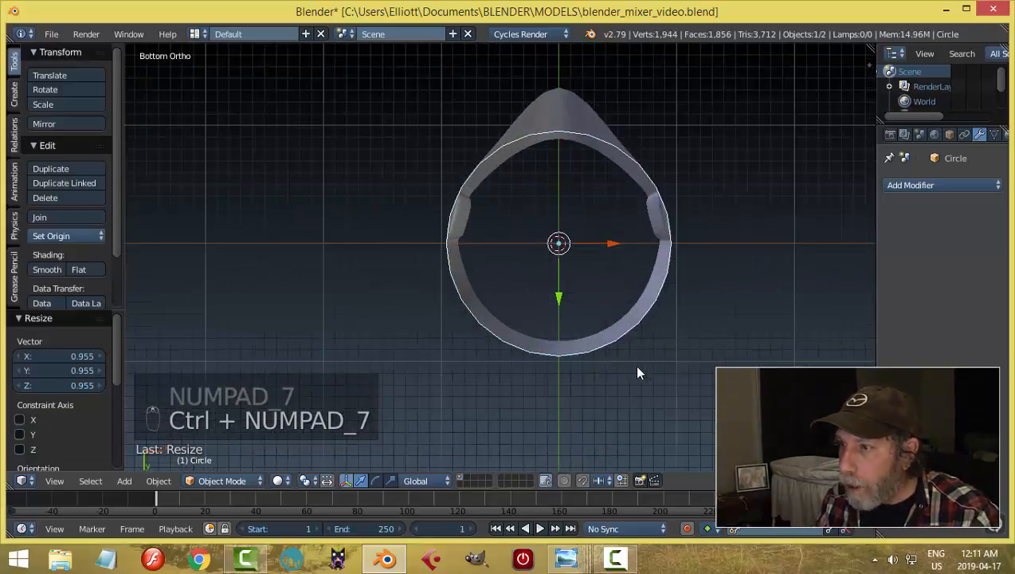
scroll(641, 375, down, 1)
middle_drag(655, 353, 541, 374)
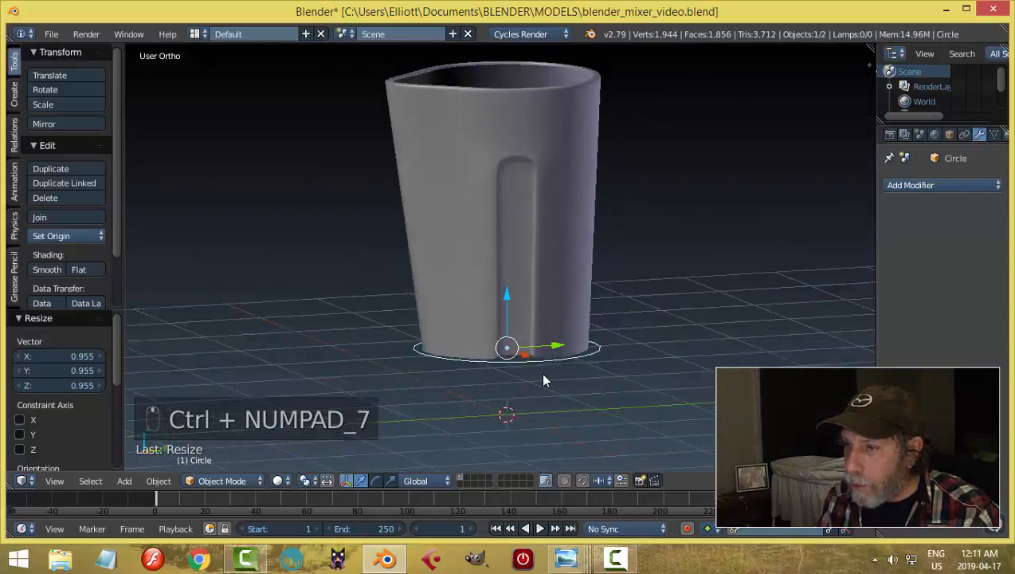
Step: In Edit Mode, extrude the circle straight down along Z into a band below the jug
key(Tab)
click(690, 380)
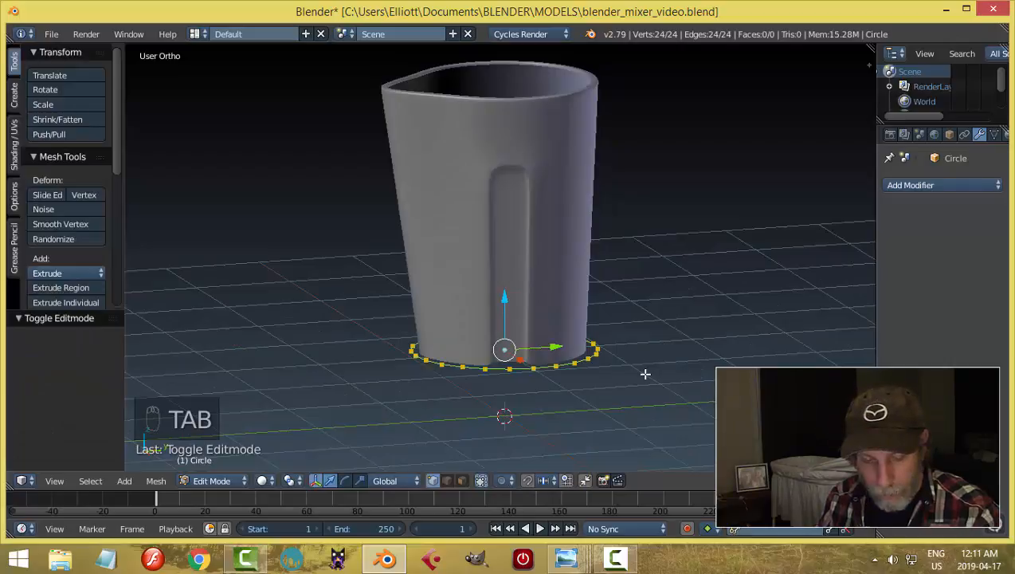
key(e)
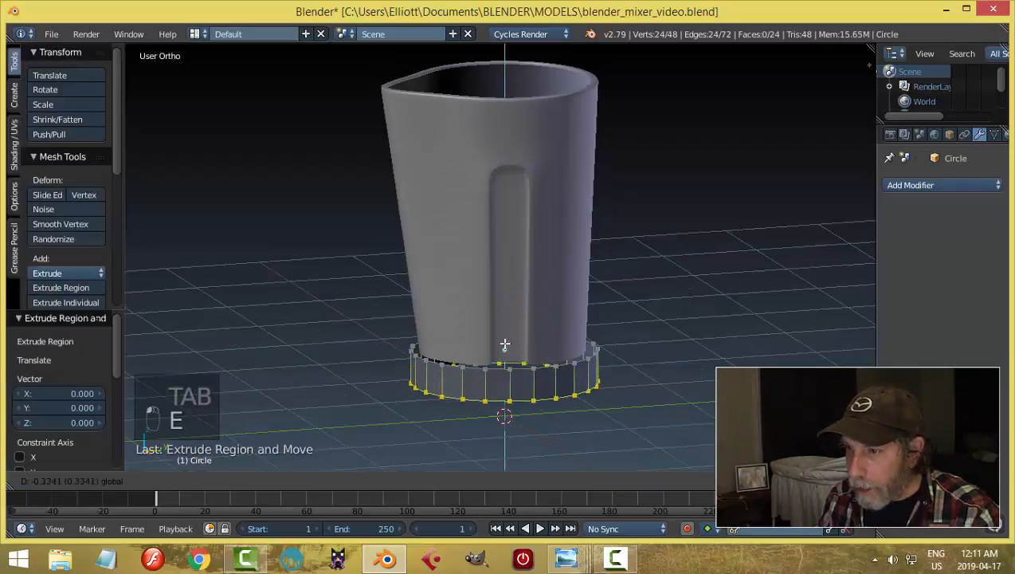
click(503, 349)
Step: Select the entire band and move it up about 0.078 along Z so it overlaps the jug's lower end
key(a)
key(a)
key(a)
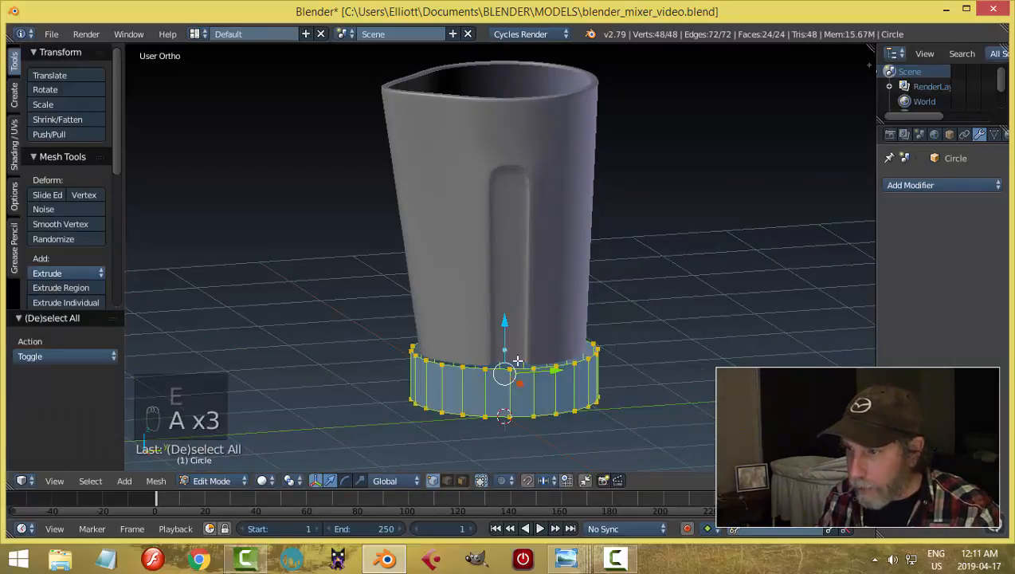
key(g)
key(z)
click(505, 322)
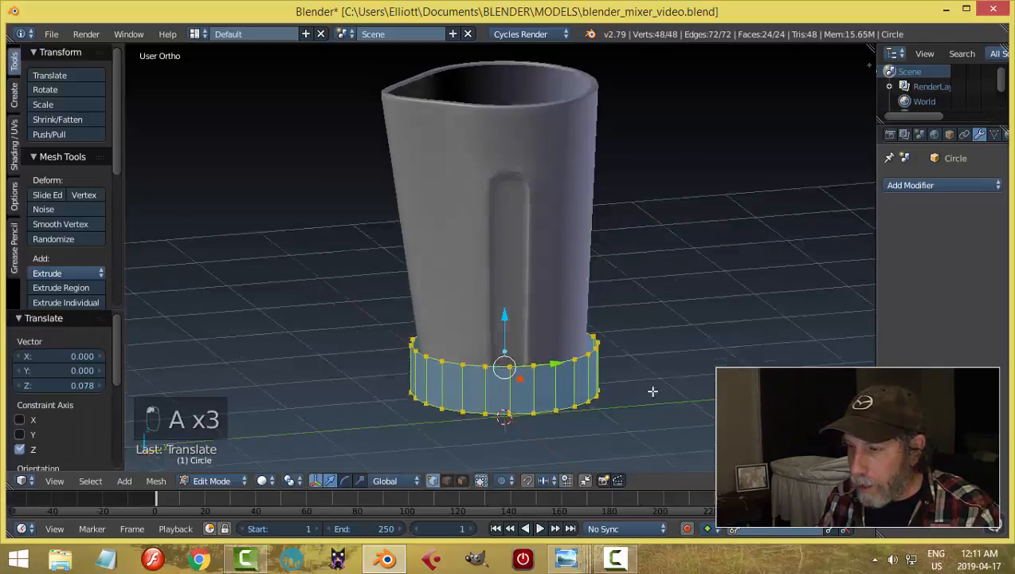
Step: Extrude the band's faces in place and shrink them inward along their normals to give the band wall thickness
middle_drag(652, 390, 701, 404)
key(e)
right_click(700, 403)
key(alt+s)
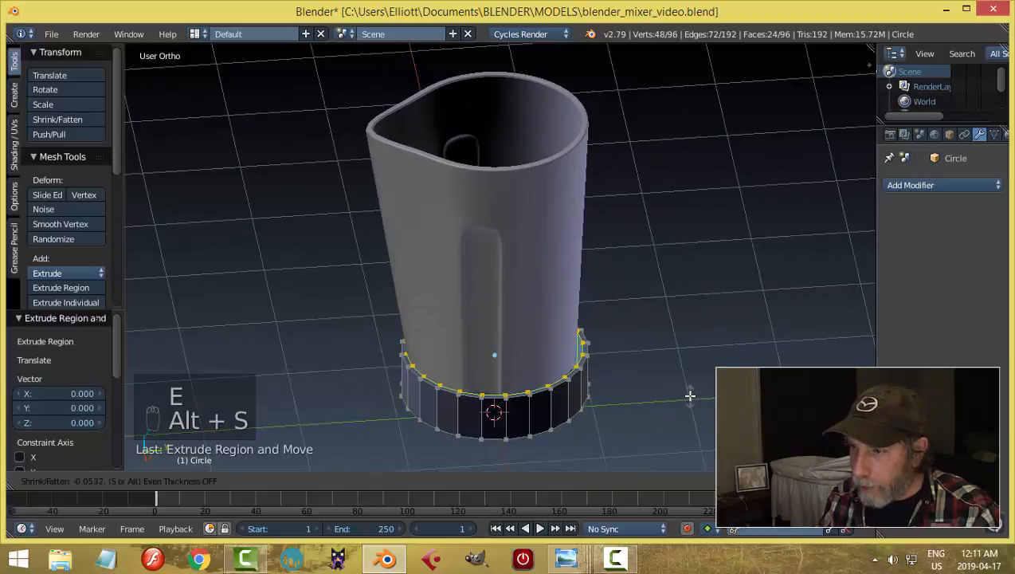
click(686, 392)
Step: Select the whole ring and recalculate its normals to be consistent
key(a)
key(a)
key(a)
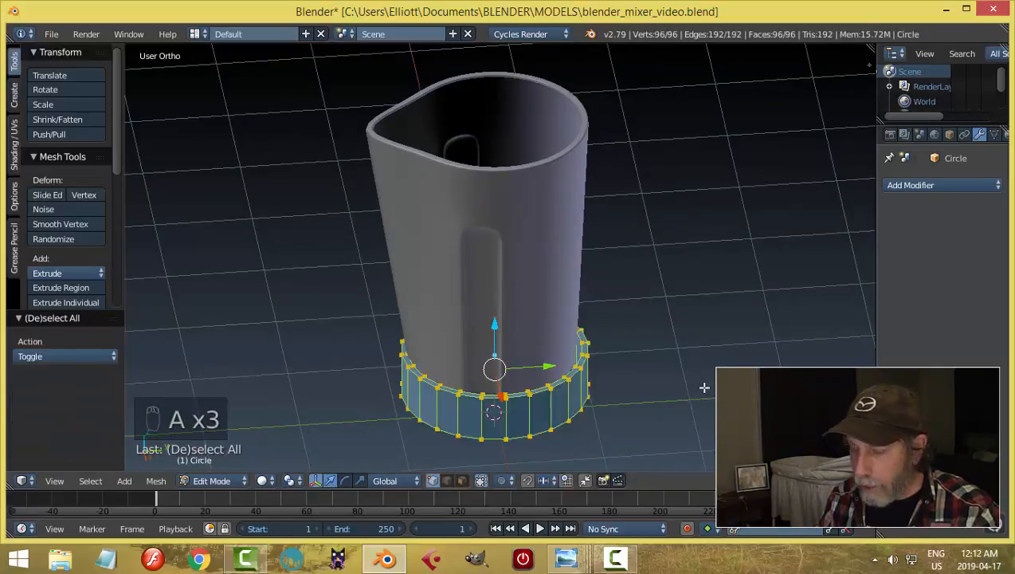
key(ctrl+n)
Step: Shift the ring about -0.033 along Y and scale it uniformly to about 0.939
scroll(692, 384, up, 1)
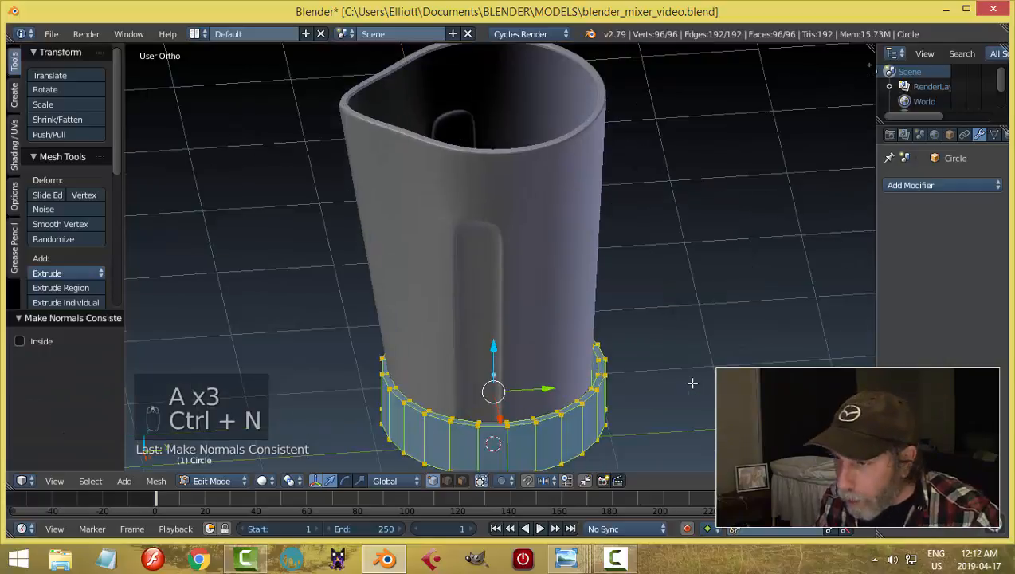
key(KP_7)
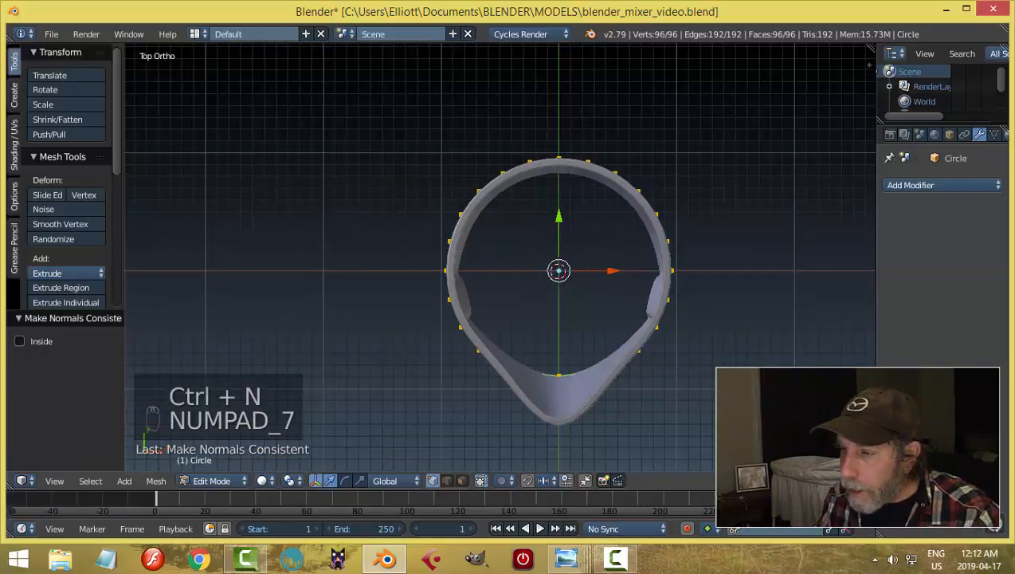
middle_drag(693, 383, 541, 388)
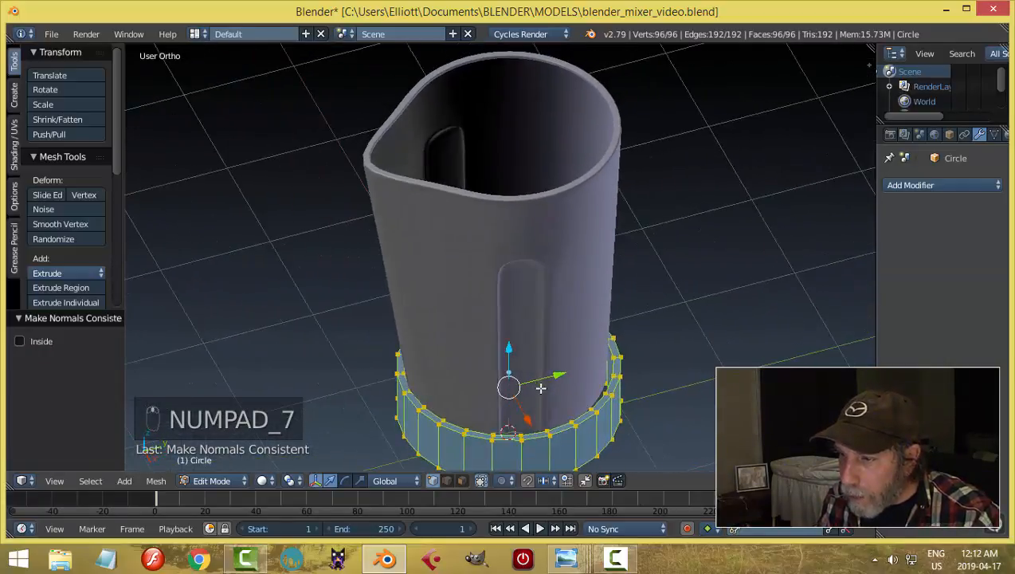
drag(555, 376, 549, 375)
middle_drag(682, 397, 683, 401)
key(s)
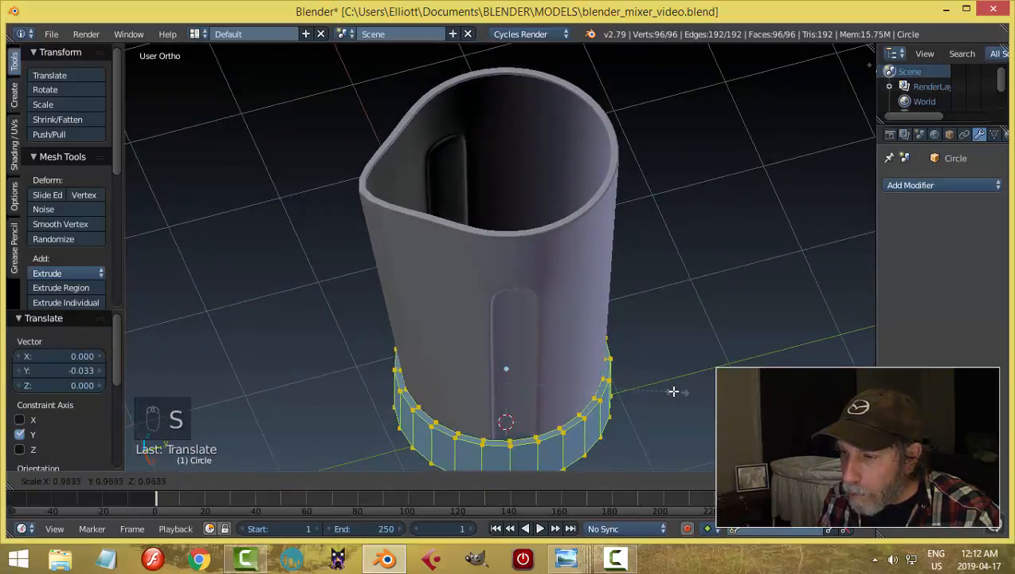
click(673, 390)
Step: Scale the ring down further to fit more closely around the jug's lower end, and deselect it
middle_drag(713, 391, 644, 343)
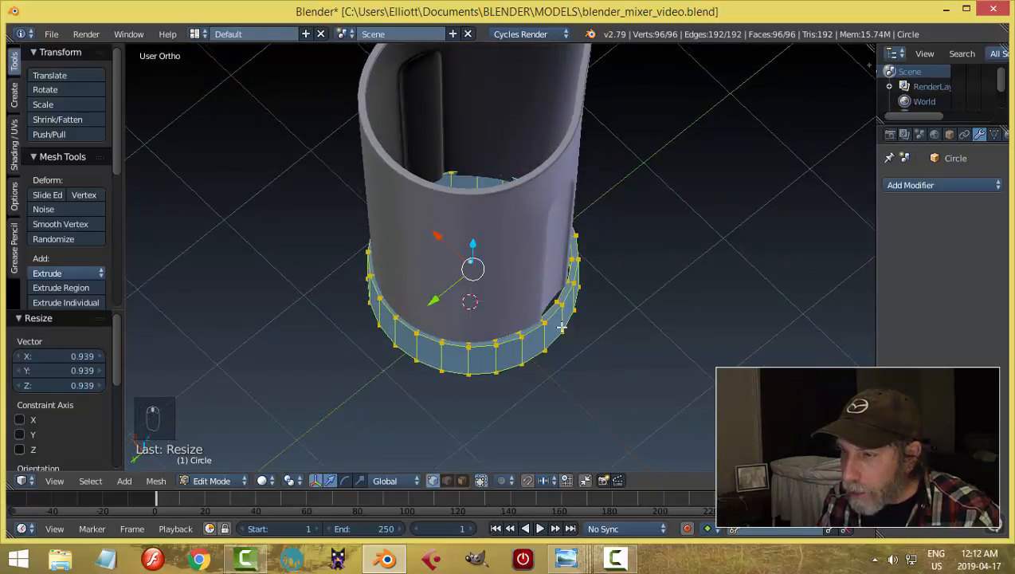
middle_drag(562, 326, 583, 319)
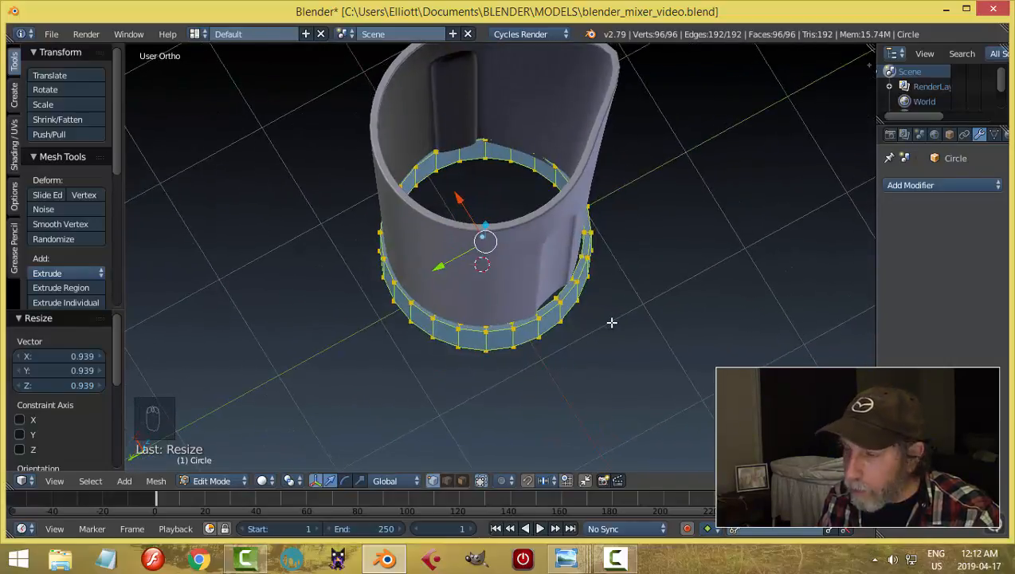
key(s)
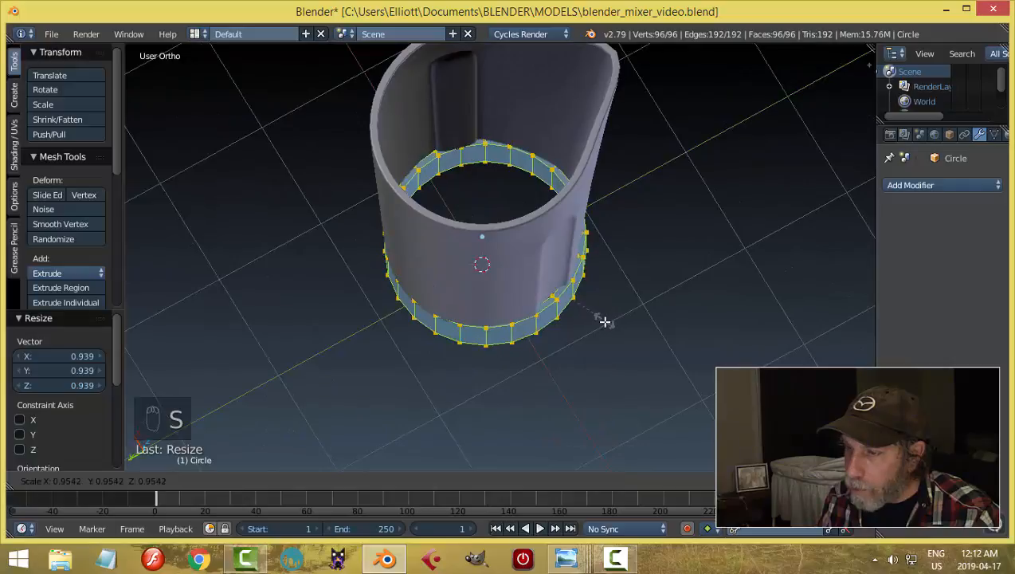
click(611, 330)
key(a)
Step: Select the ring's inner wall face loop and scale it to about 0.943 in X and Y only
middle_drag(619, 342, 631, 326)
key(ctrl+Tab)
click(655, 354)
scroll(624, 333, up, 3)
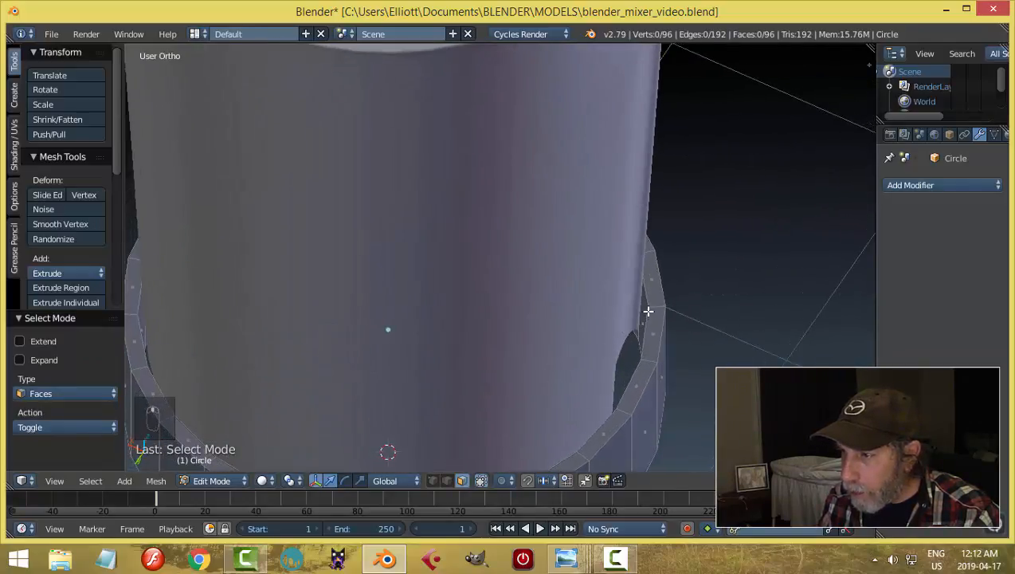
alt+right_click(640, 307)
middle_drag(701, 332, 747, 325)
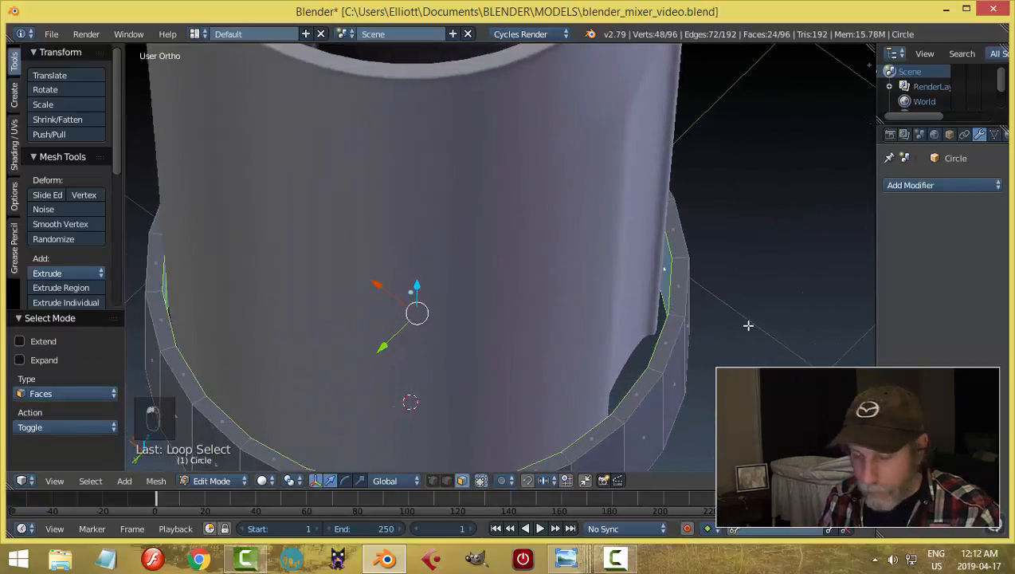
key(s)
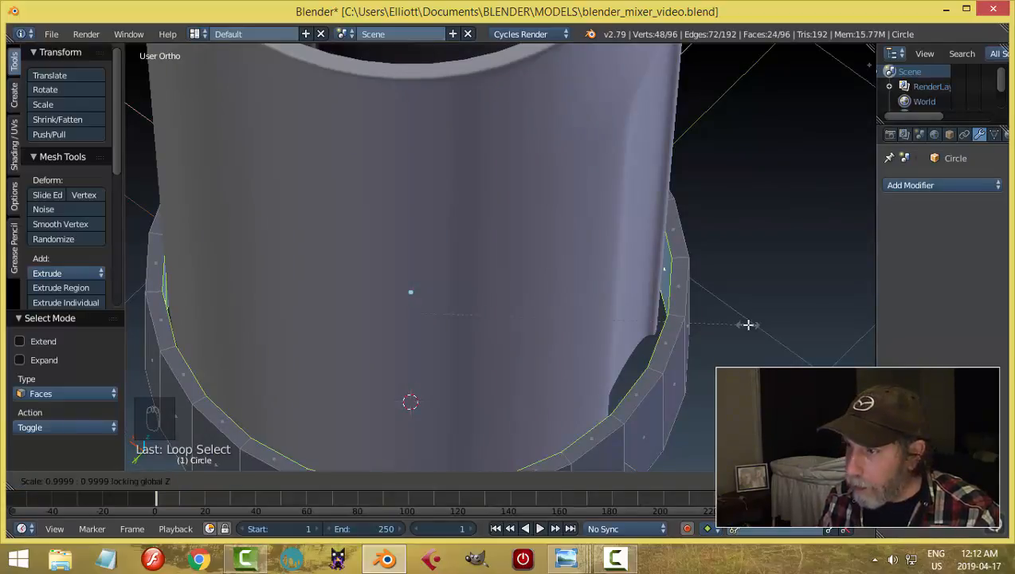
click(729, 306)
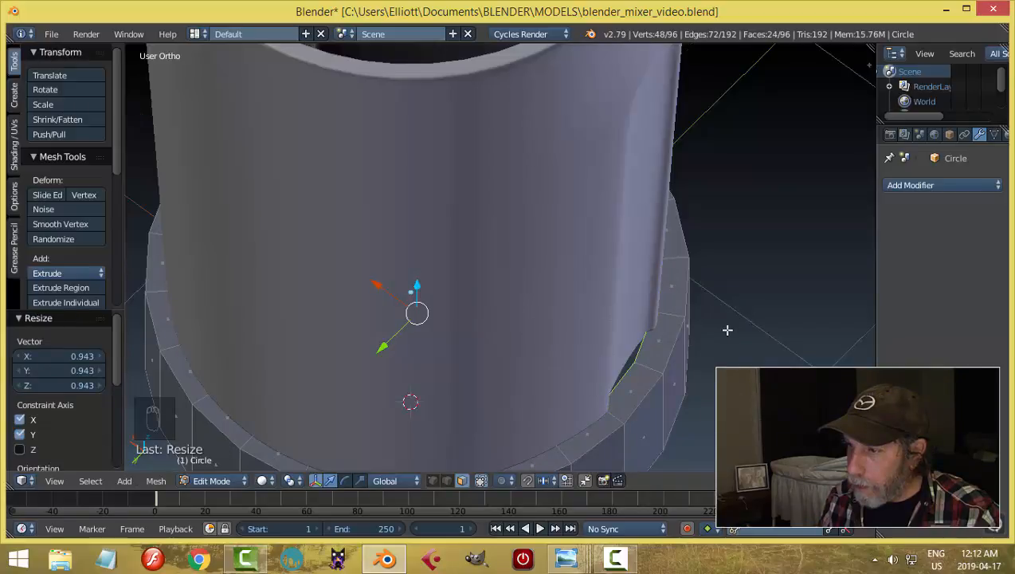
Step: Select the entire ring mesh, scale it uniformly to about 0.97, and deselect it
scroll(722, 330, down, 2)
key(a)
key(a)
key(a)
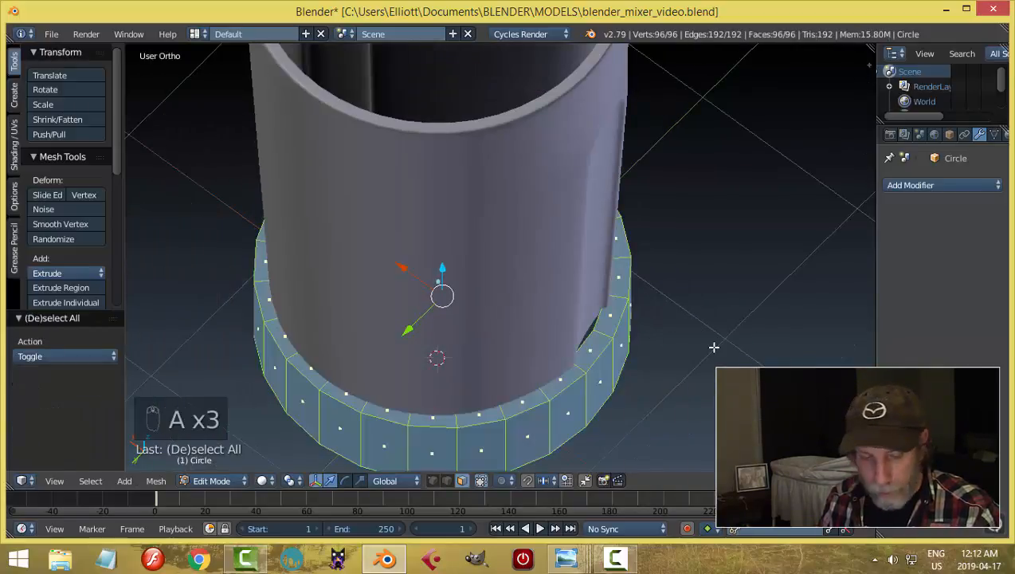
key(s)
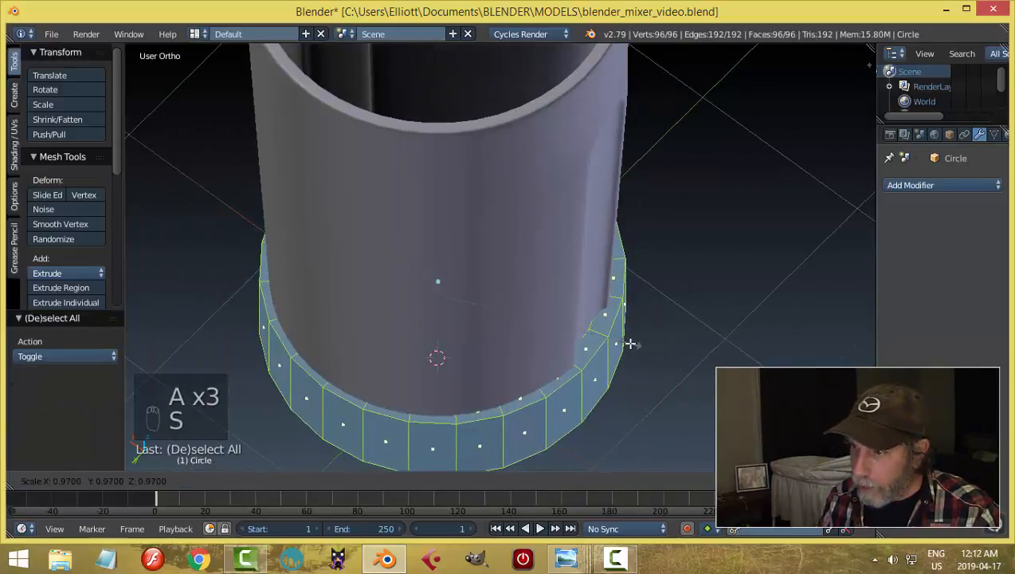
click(630, 344)
middle_drag(662, 346, 519, 338)
scroll(655, 333, down, 2)
middle_drag(655, 333, 534, 289)
key(a)
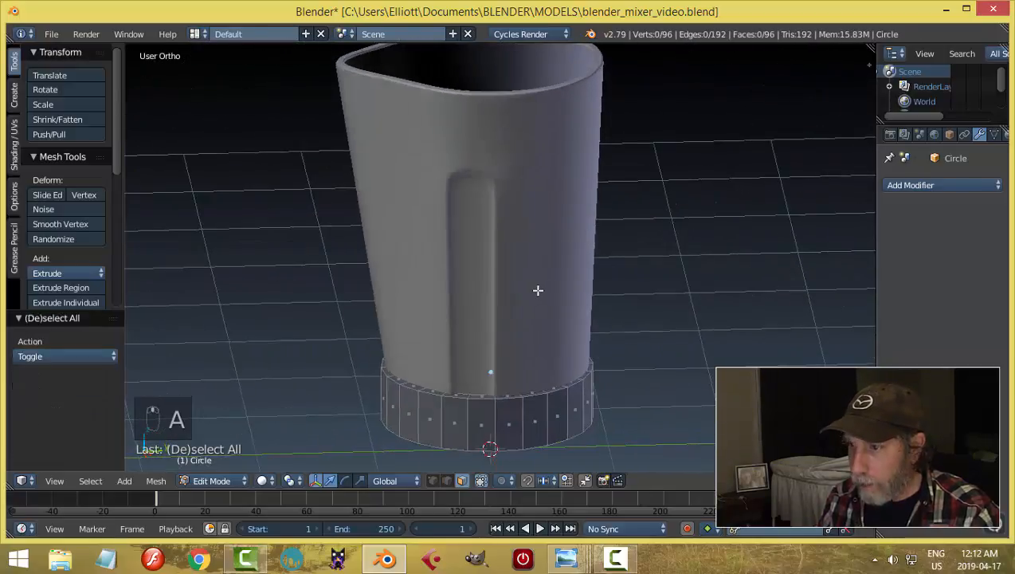
Step: Link the jug's modifiers to the ring in Object Mode, and shade both objects smooth
key(Tab)
click(442, 288)
middle_drag(462, 271, 510, 392)
key(a)
right_click(509, 392)
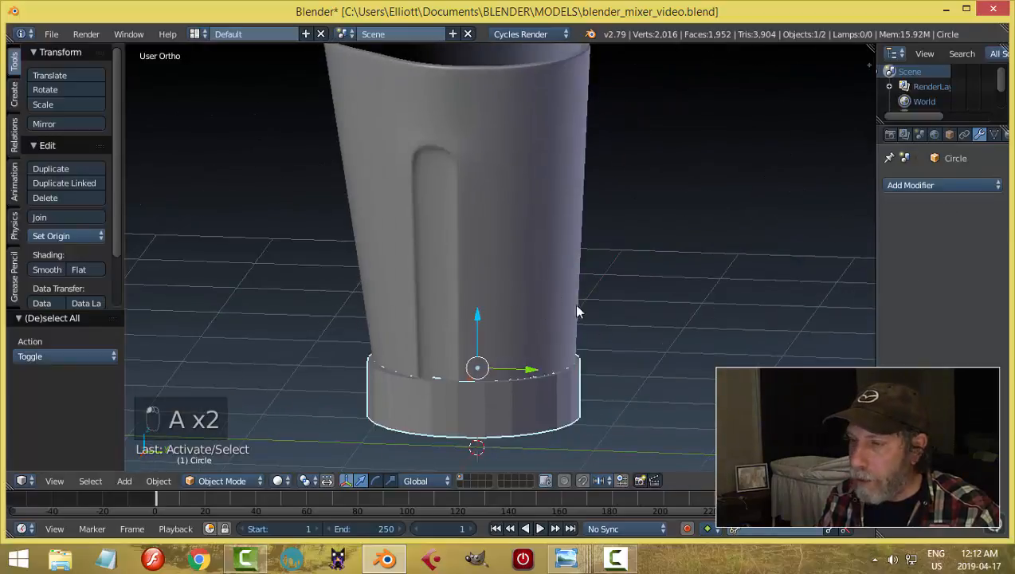
middle_drag(578, 311, 497, 415)
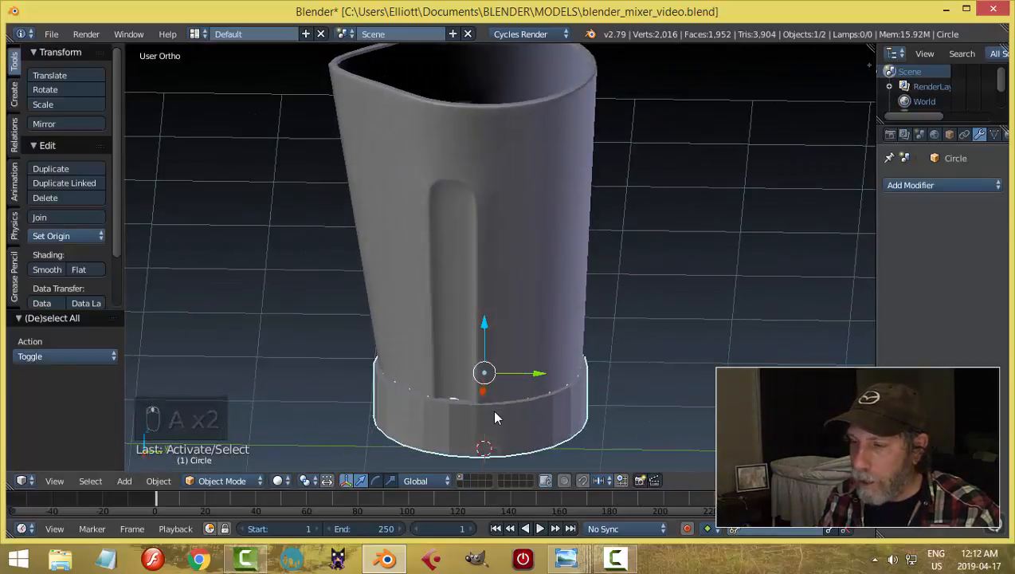
shift+right_click(538, 256)
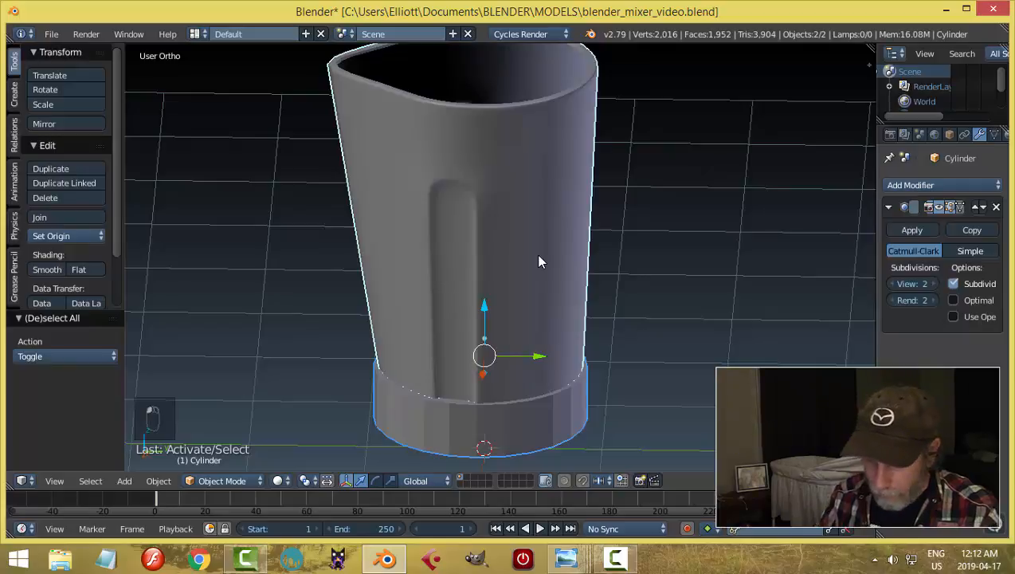
key(ctrl+l)
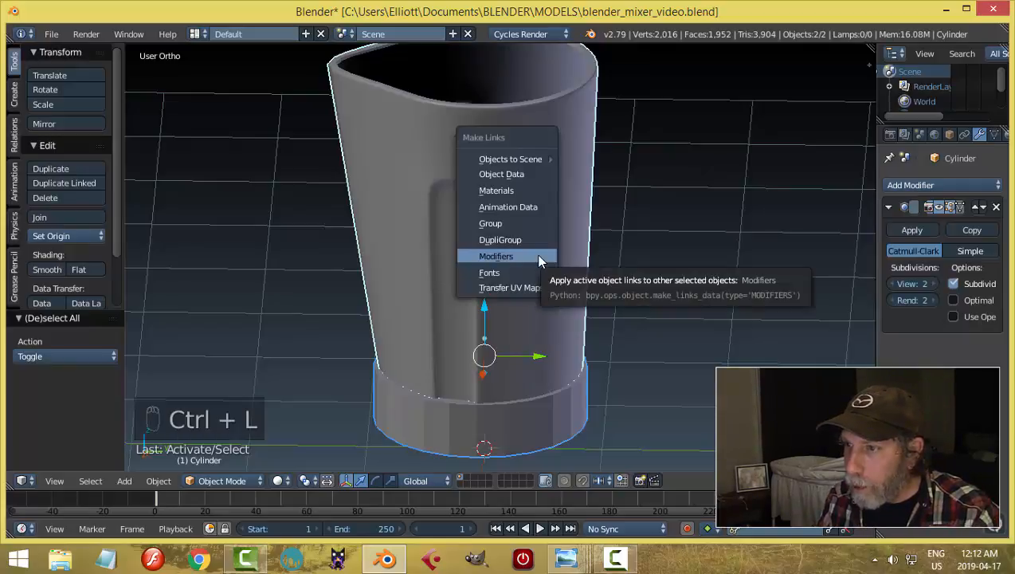
click(537, 256)
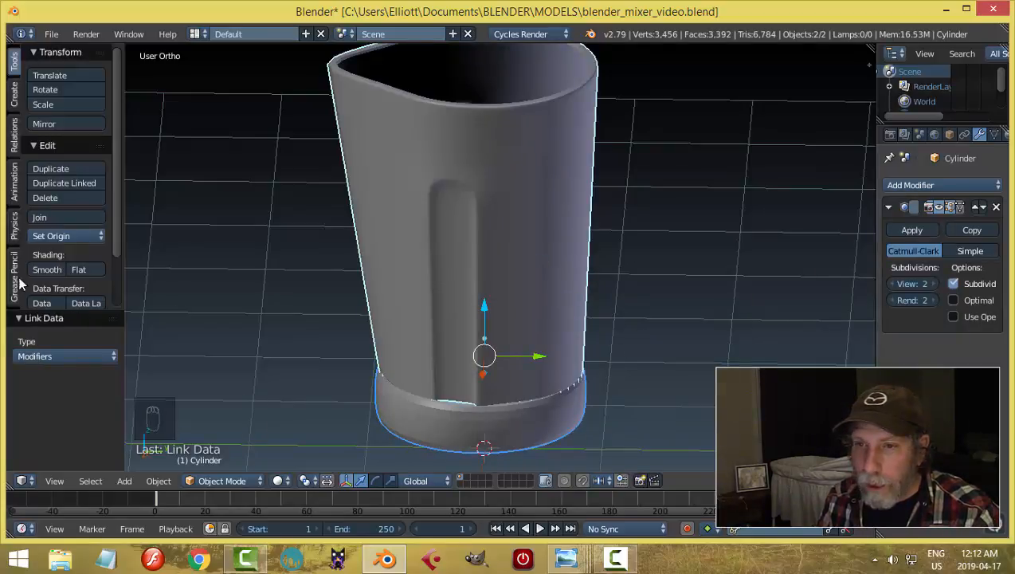
click(47, 269)
Step: Add two edge loops around the ring's outer wall, one near its upper edge and one near its lower edge
key(Tab)
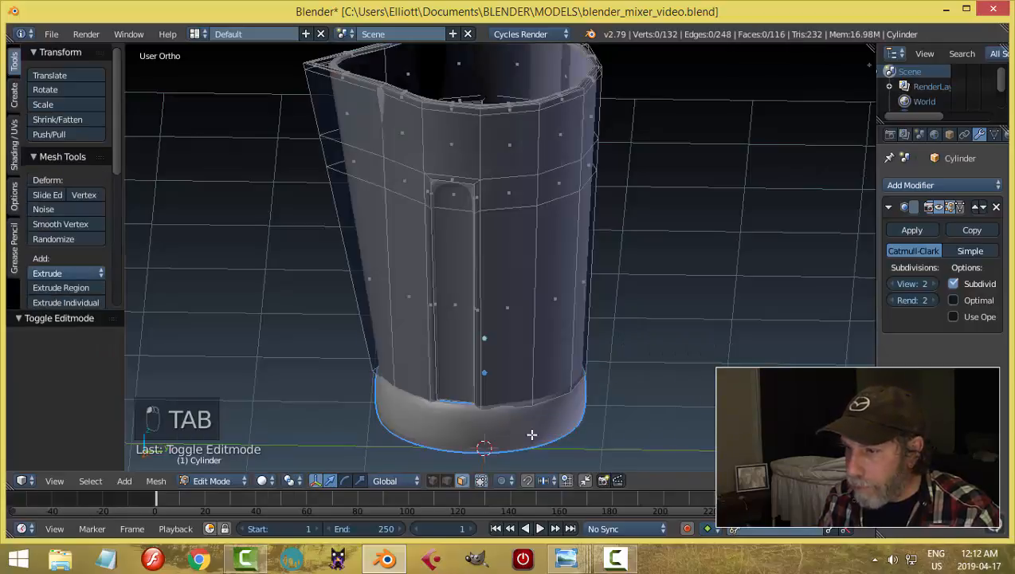
key(Tab)
right_click(476, 422)
key(Tab)
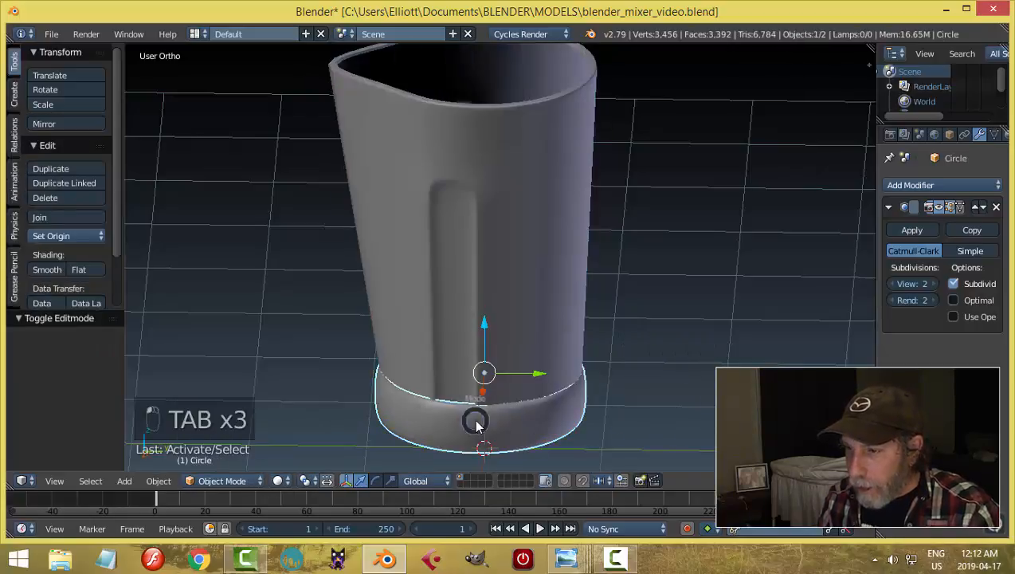
click(619, 422)
key(ctrl+r)
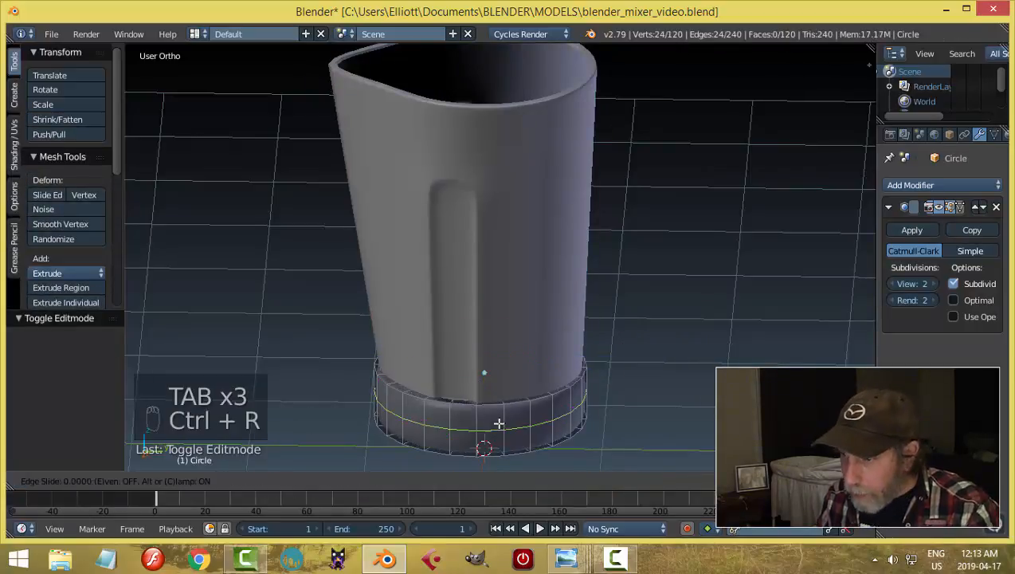
click(498, 414)
key(ctrl+r)
click(497, 423)
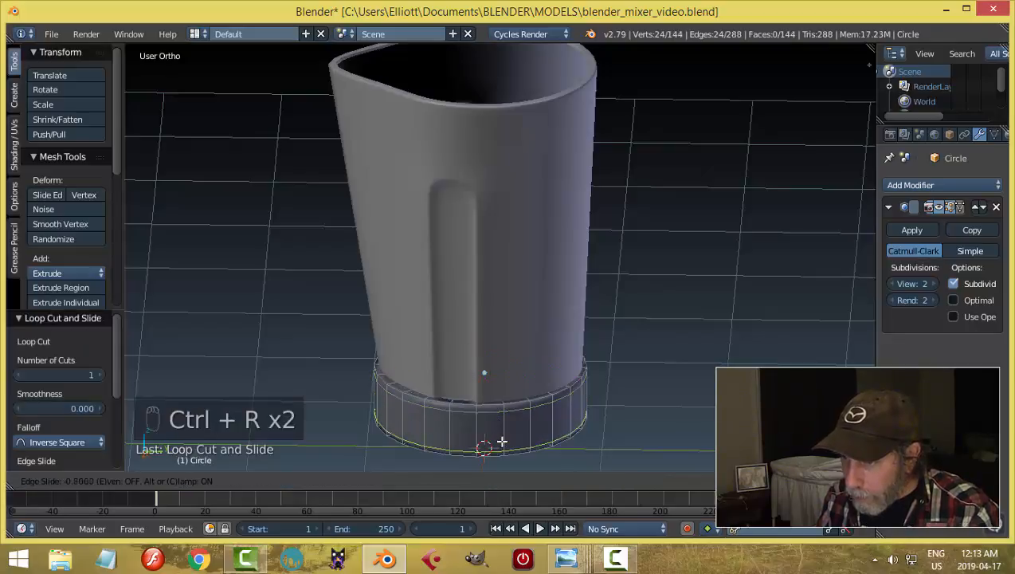
click(500, 442)
Step: Add two supporting edge loops around the ring's upper rim, deselect them, and return to Object Mode
scroll(665, 377, up, 4)
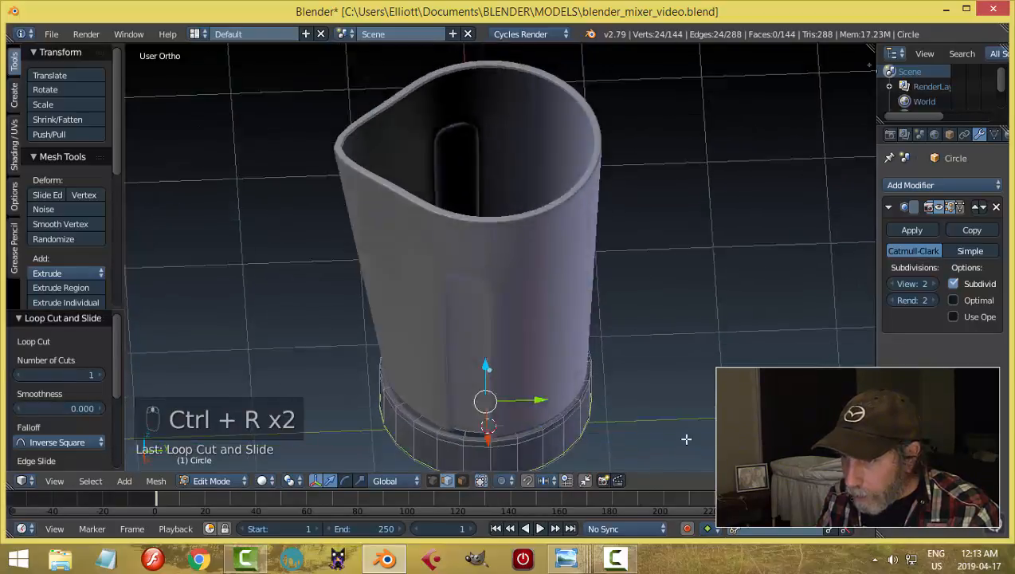
scroll(644, 341, up, 2)
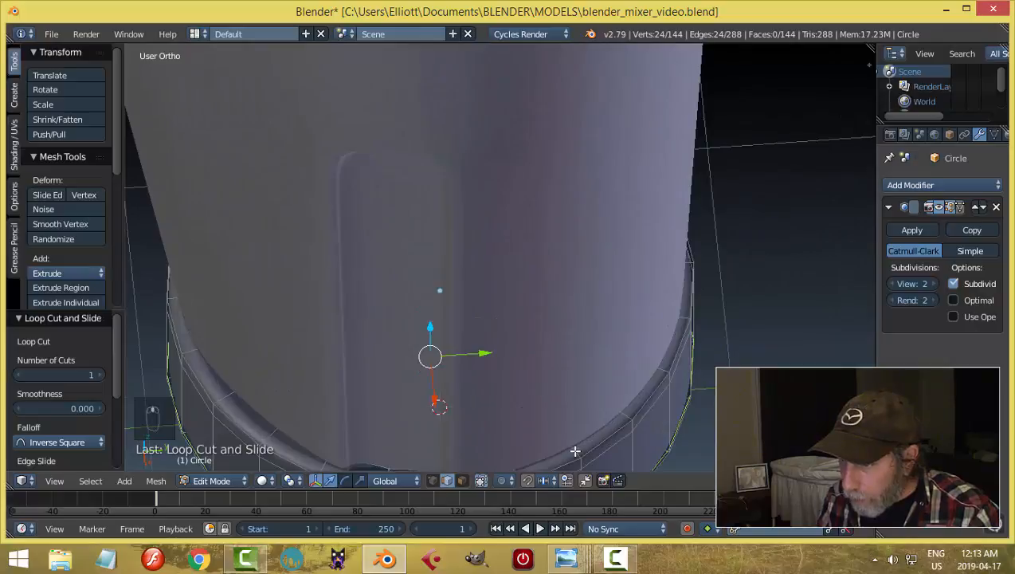
key(ctrl+r)
click(572, 449)
click(571, 446)
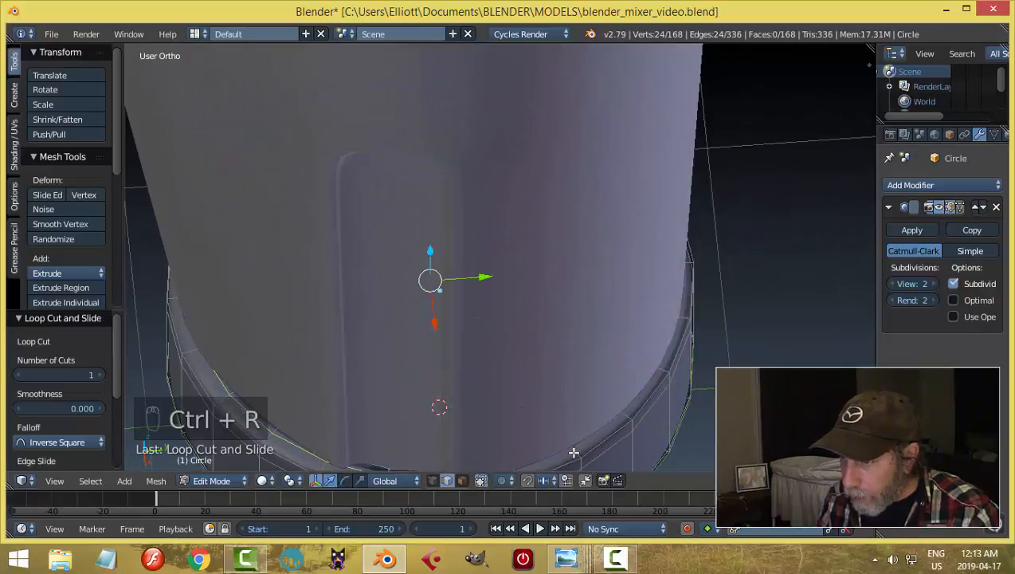
key(ctrl+r)
click(574, 451)
click(575, 451)
key(a)
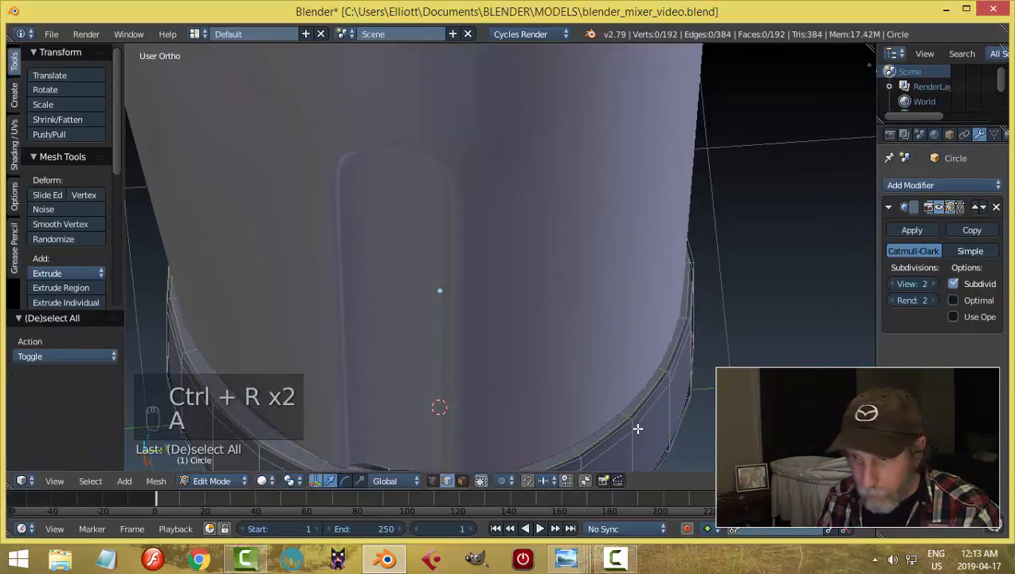
key(Tab)
scroll(578, 405, down, 2)
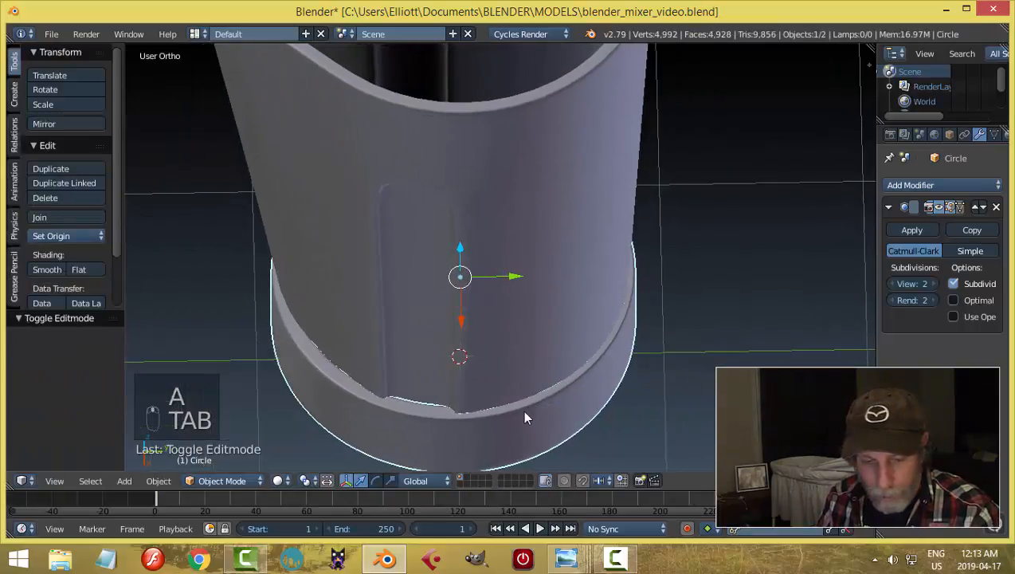
Step: Select the ring object, scale it slightly to adjust its fit around the jug, and deselect it
key(a)
middle_drag(525, 414, 466, 426)
scroll(549, 409, down, 2)
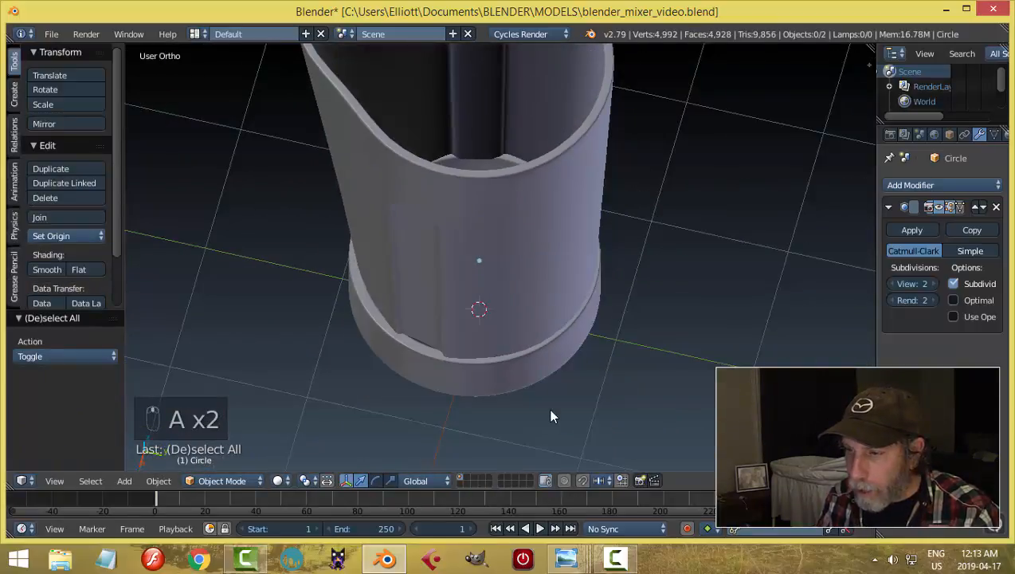
middle_drag(549, 409, 546, 377)
right_click(597, 363)
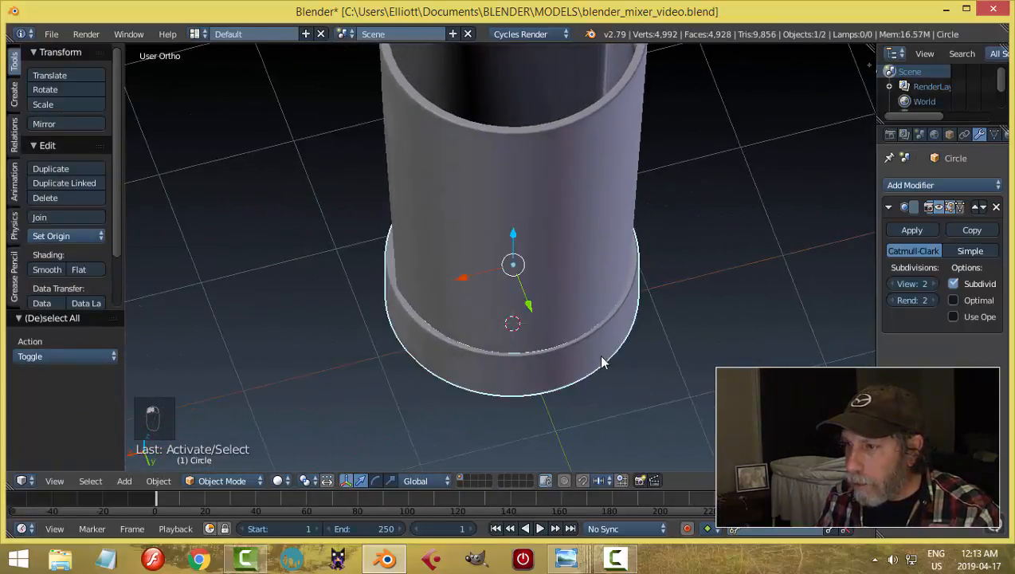
middle_drag(601, 358, 542, 340)
middle_drag(621, 335, 448, 341)
key(s)
click(660, 329)
key(a)
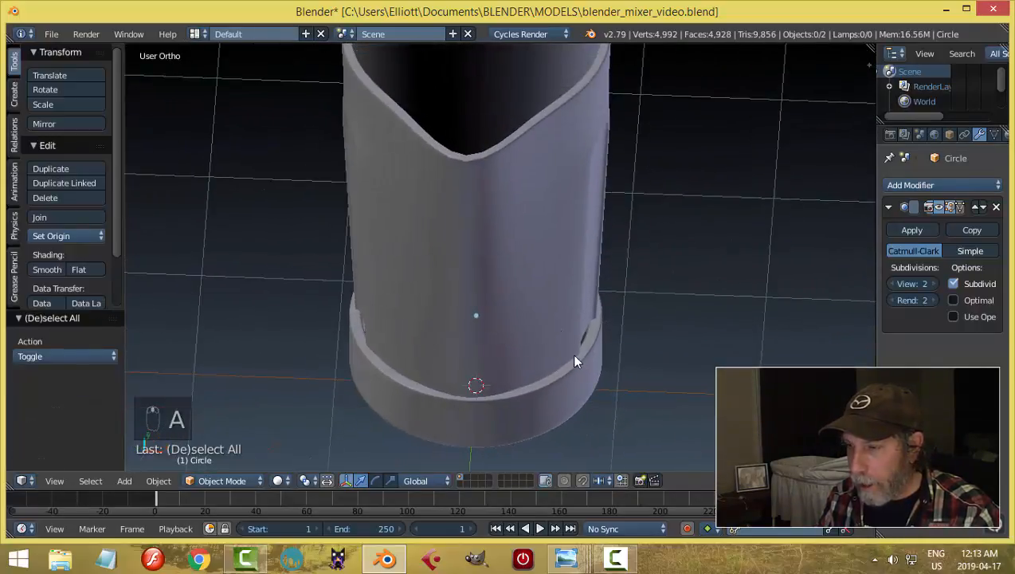
right_click(571, 353)
key(Tab)
click(687, 341)
middle_drag(687, 341, 695, 352)
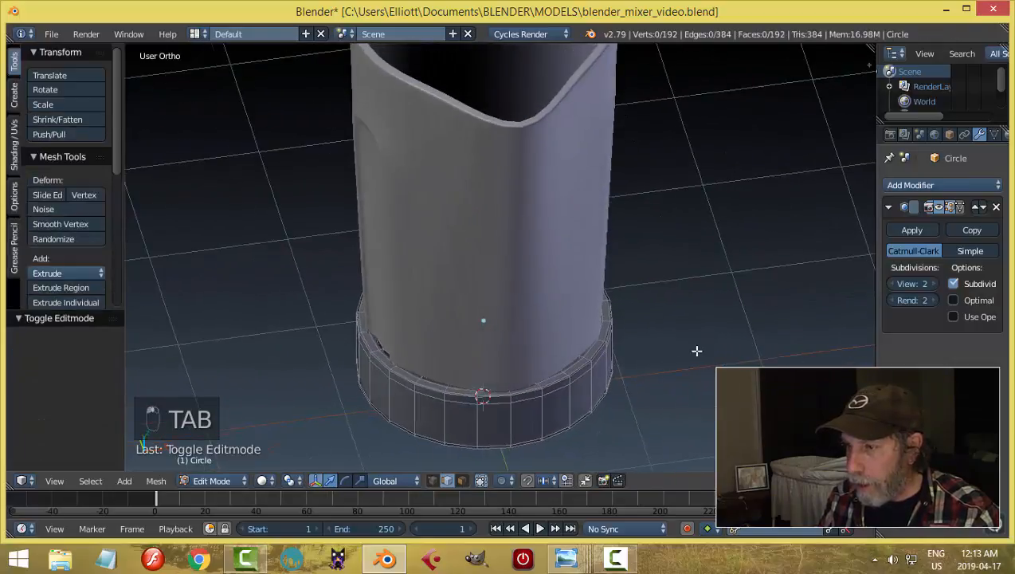
key(Tab)
click(564, 352)
Step: Select the jug and set its maximum draw type to Wire in the object's display settings
right_click(594, 297)
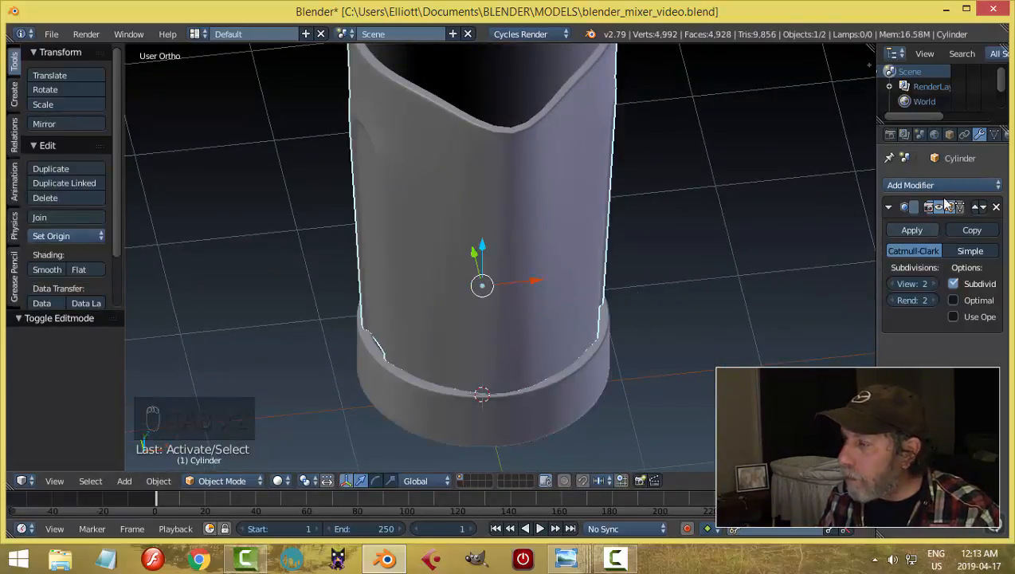
click(948, 133)
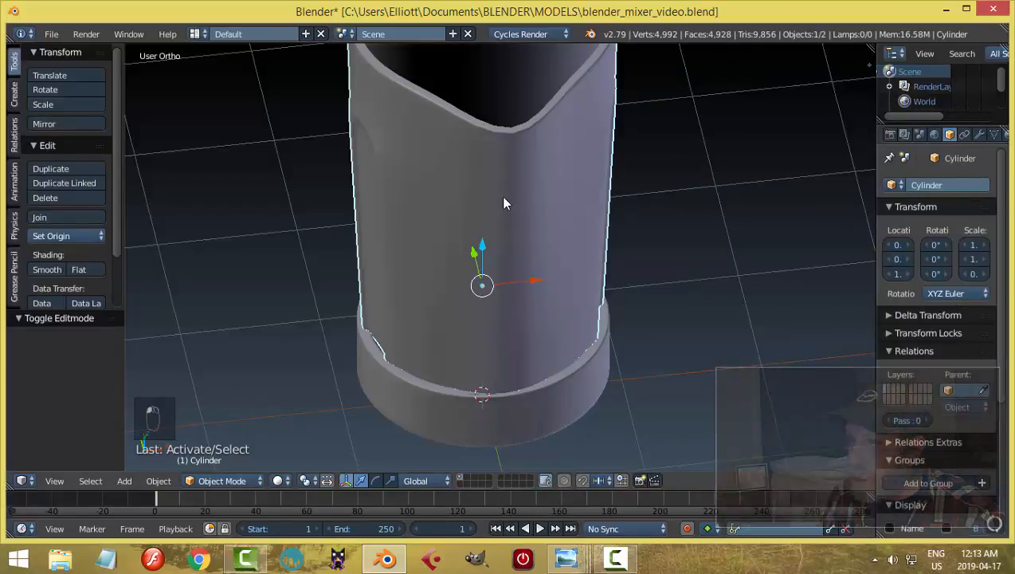
scroll(637, 266, down, 1)
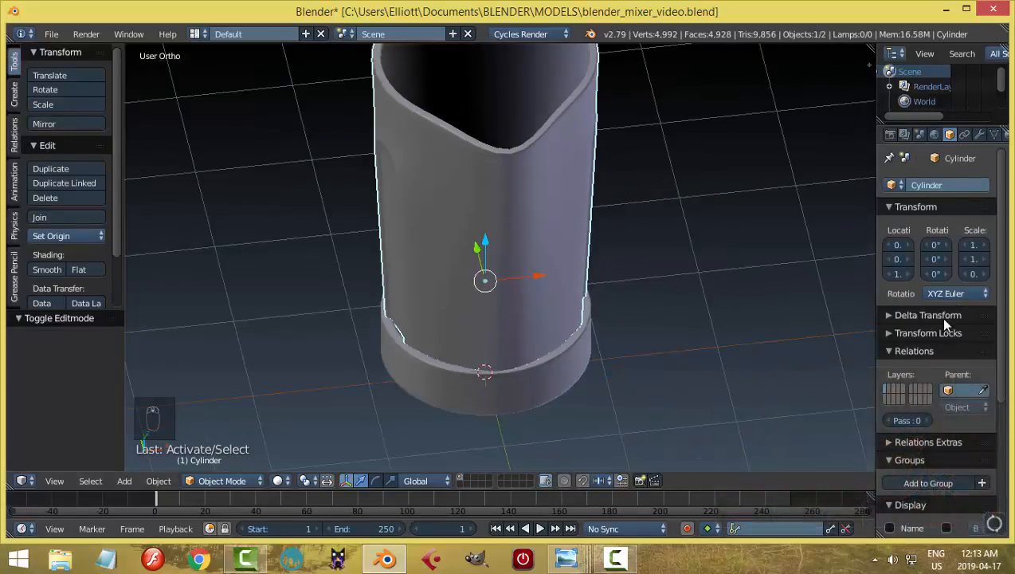
scroll(940, 322, down, 5)
click(906, 408)
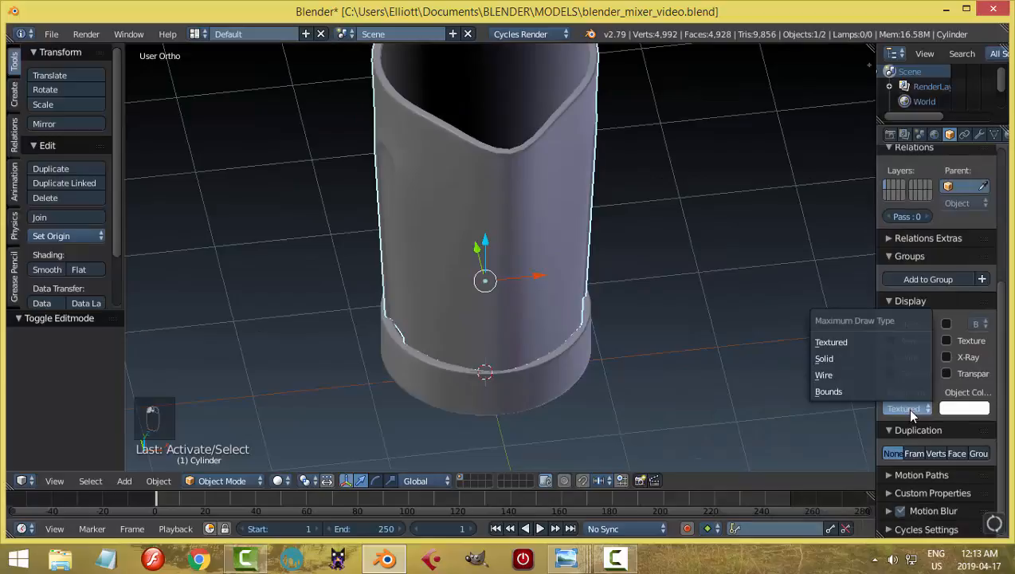
click(854, 381)
key(Tab)
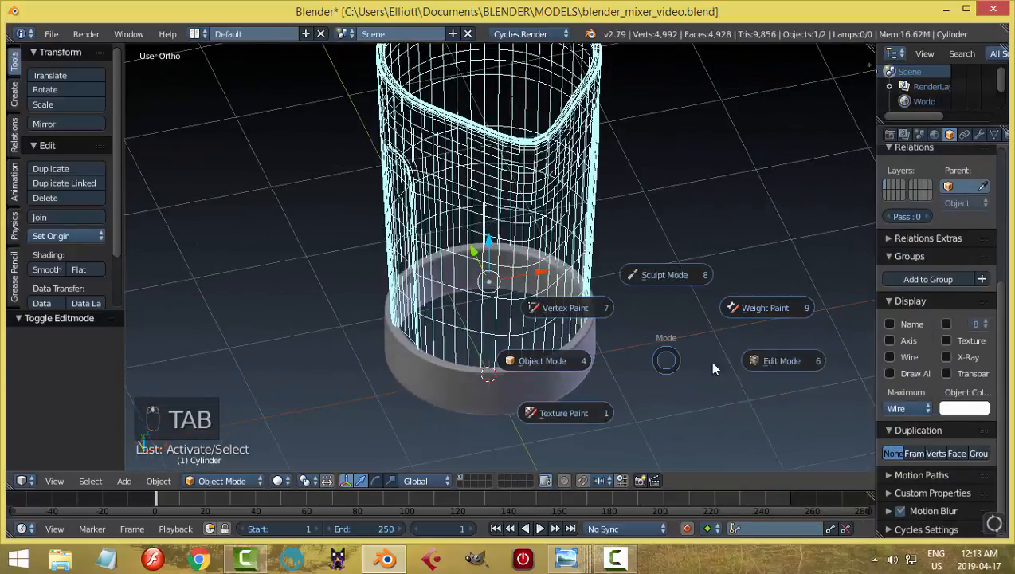
scroll(653, 351, up, 3)
key(ctrl+Tab)
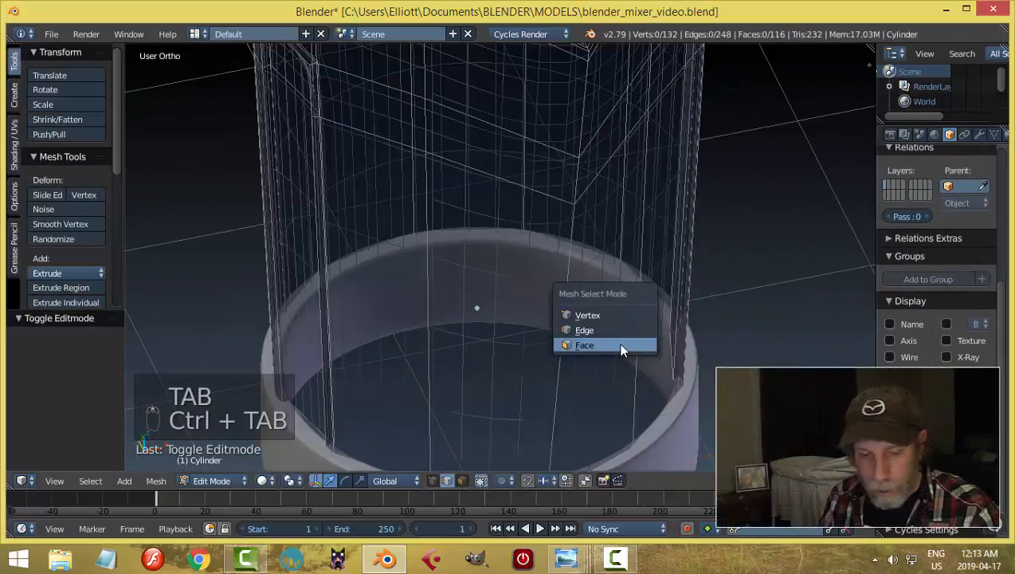
key(Tab)
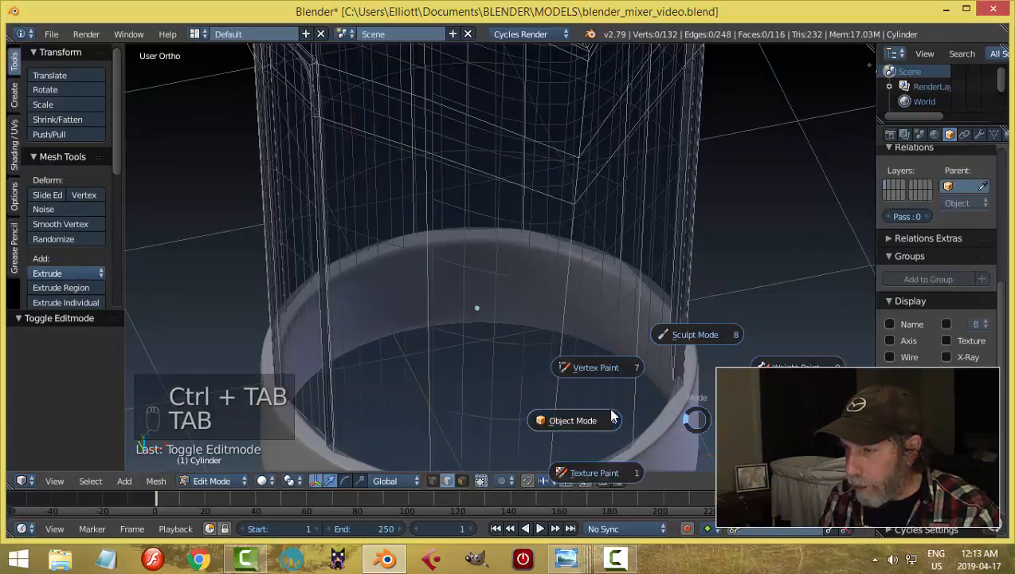
Step: In the ring's mesh, select the inner wall face loop and scale it to about 0.959 in X and Y only
right_click(689, 452)
key(Tab)
click(769, 443)
key(ctrl+Tab)
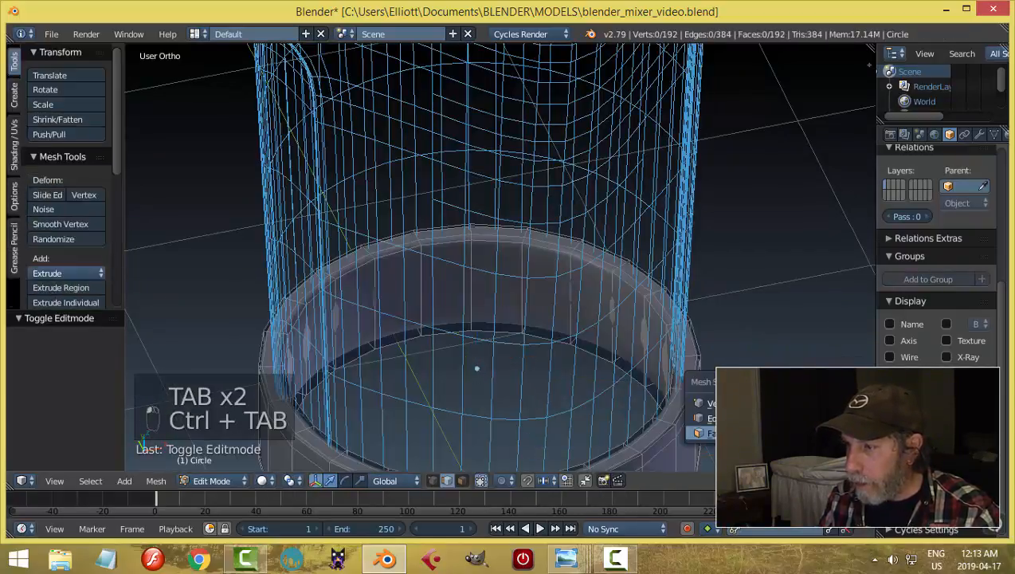
click(764, 431)
alt+right_click(617, 317)
scroll(787, 316, down, 3)
middle_drag(789, 315, 755, 338)
key(s)
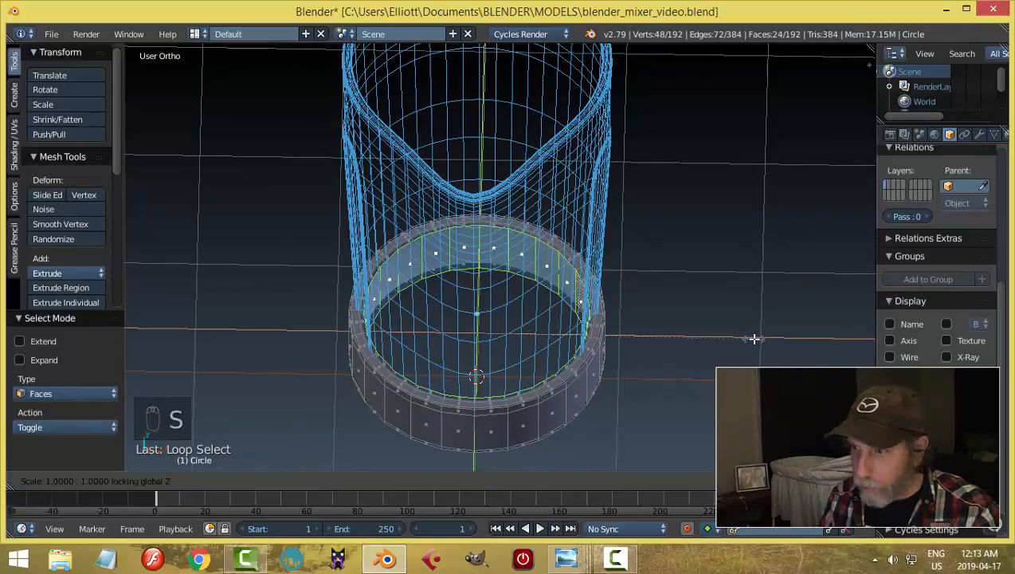
key(shift+z)
click(742, 337)
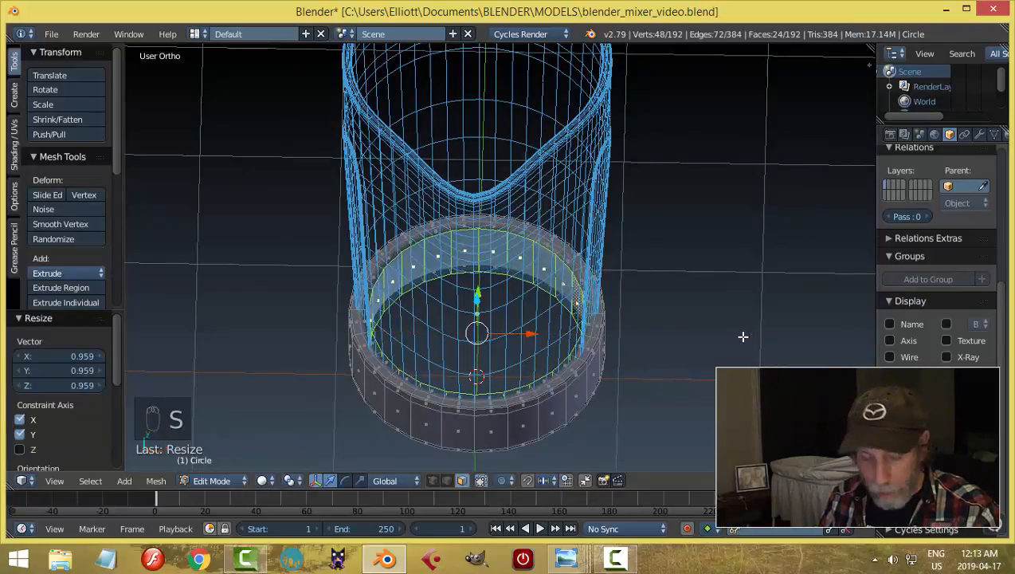
Step: Delete the selected inner wall faces of the ring and return to Object Mode
key(z)
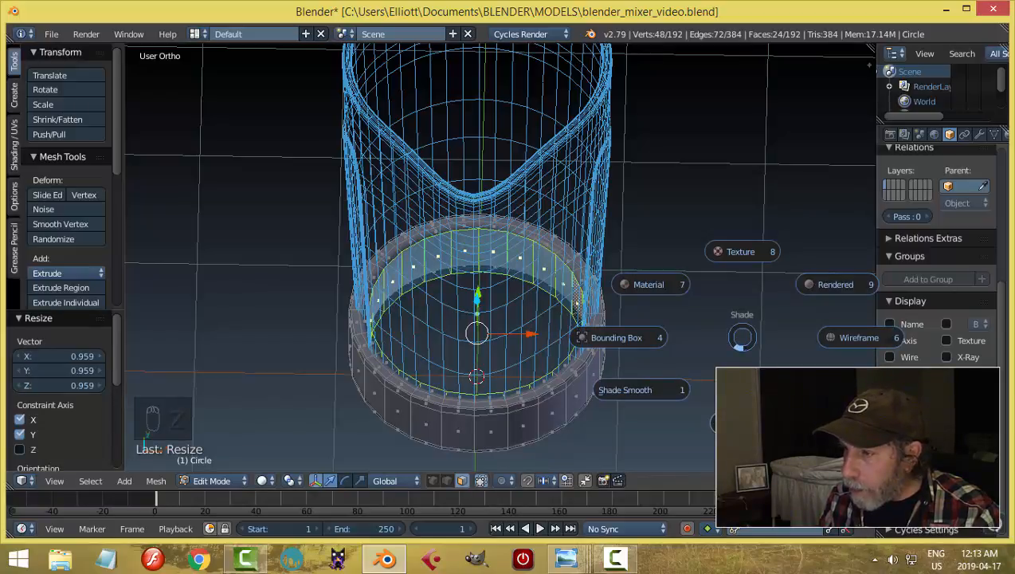
key(x)
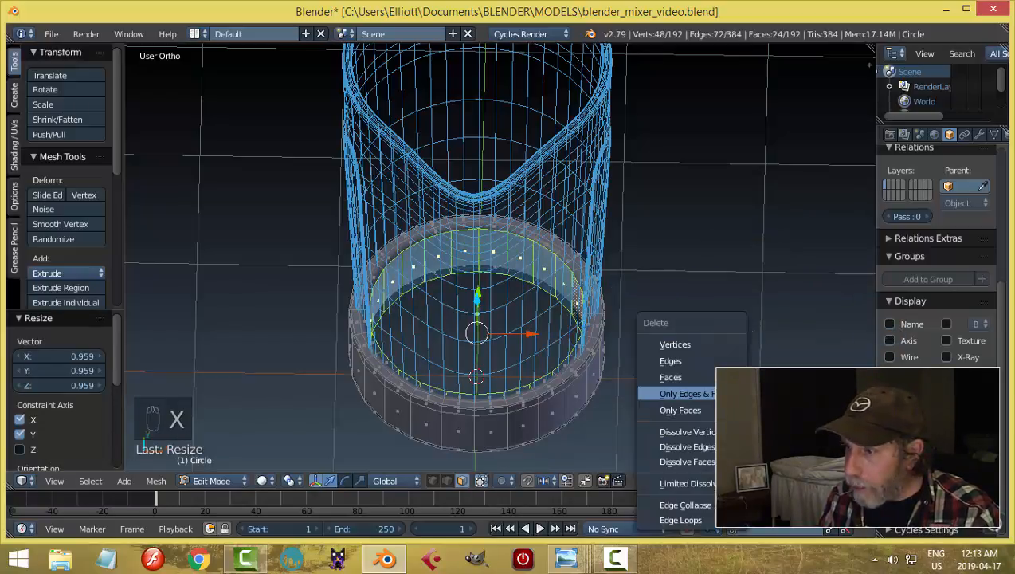
click(707, 377)
key(Tab)
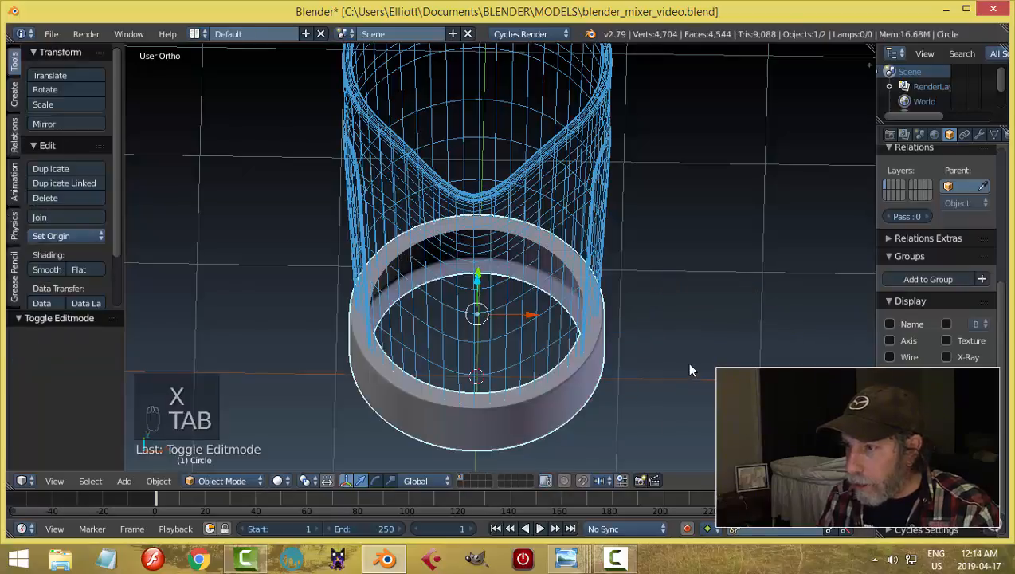
Step: Select the jug, set its maximum draw type back to Textured, and deselect it
click(900, 409)
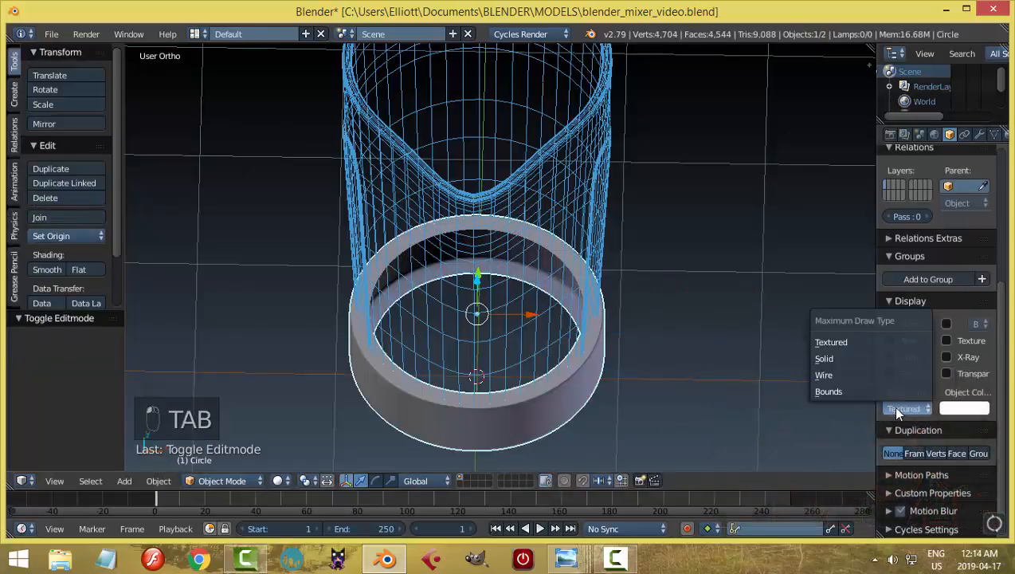
right_click(556, 285)
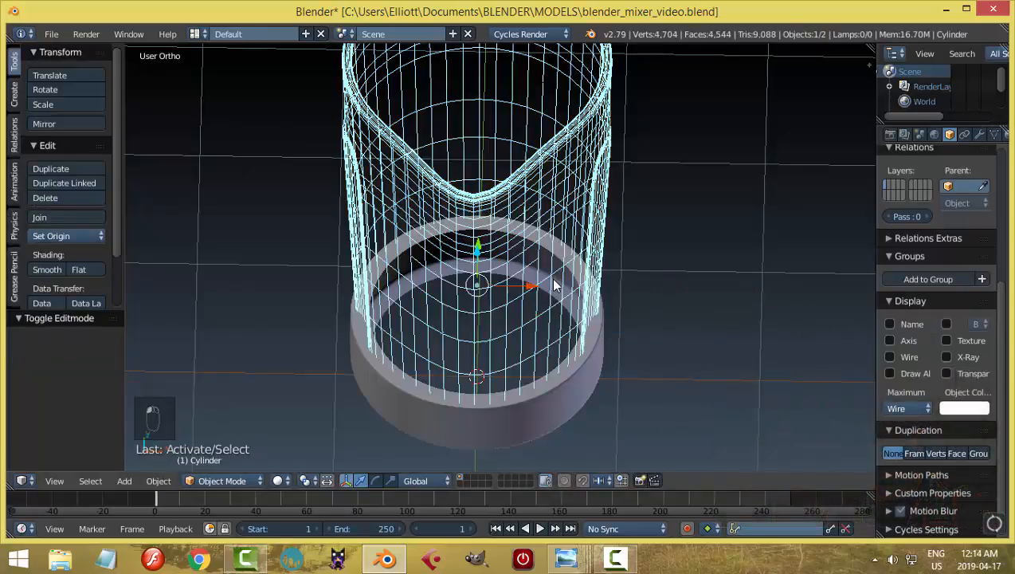
click(908, 408)
click(860, 341)
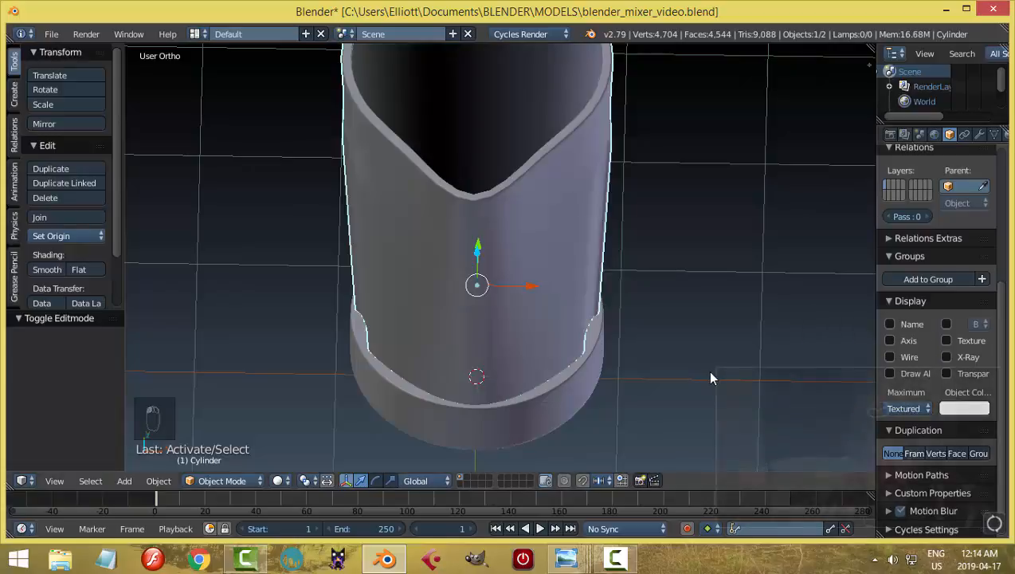
key(a)
Step: Save the blend file over the existing version and clear the object selection
middle_drag(675, 359, 537, 348)
key(ctrl+d)
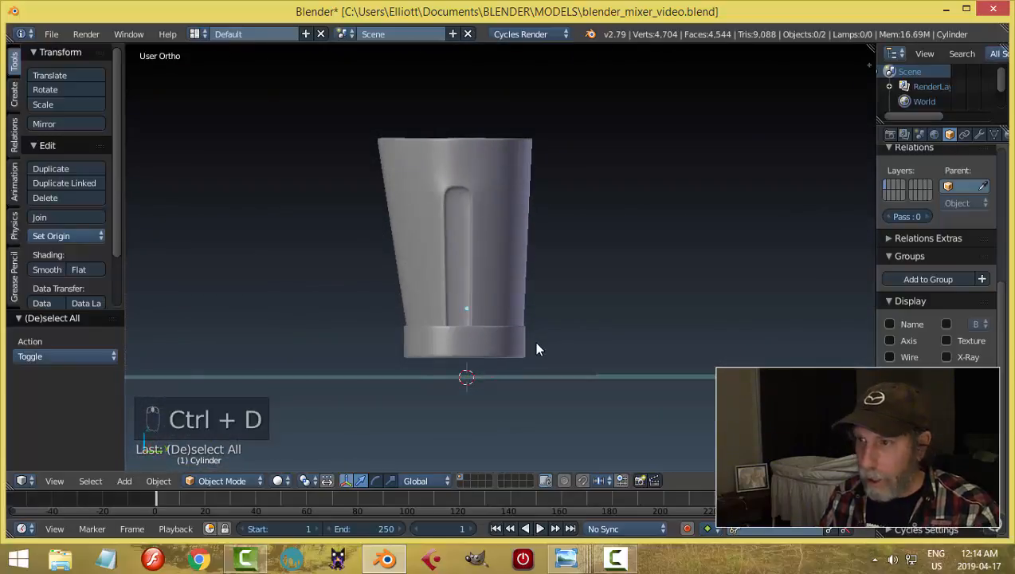
right_click(532, 343)
middle_drag(575, 313, 579, 289)
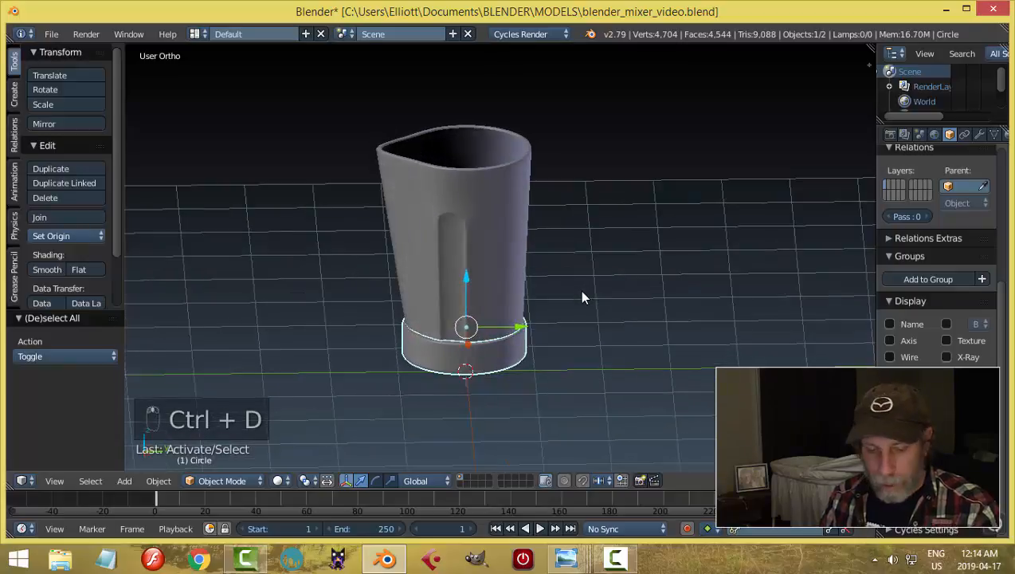
key(ctrl+s)
click(581, 292)
key(a)
Step: In the jug's mesh, switch to edge select mode and select the outer edge loop just below the upper rim
right_click(518, 238)
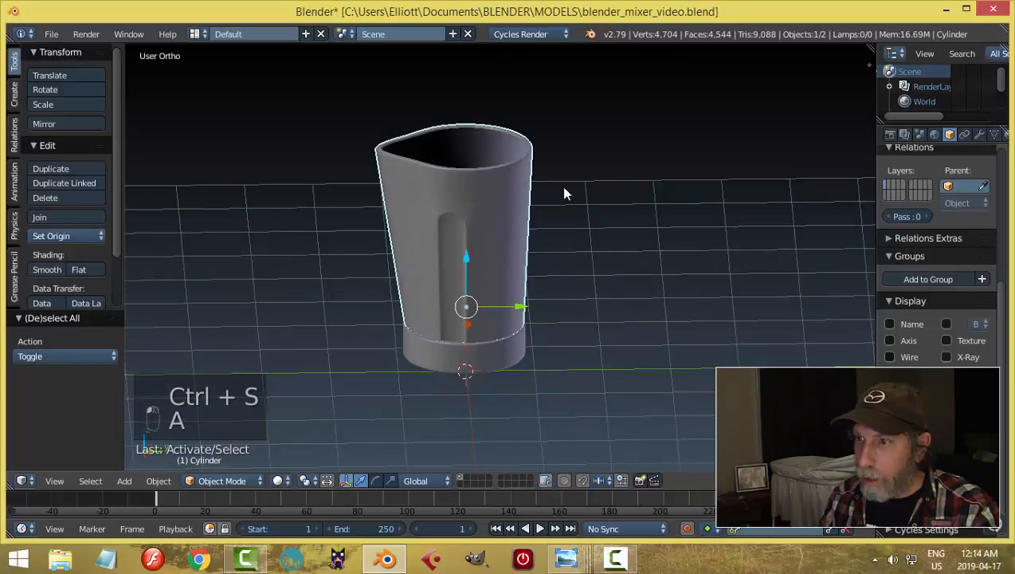
shift+middle_drag(564, 193, 582, 240)
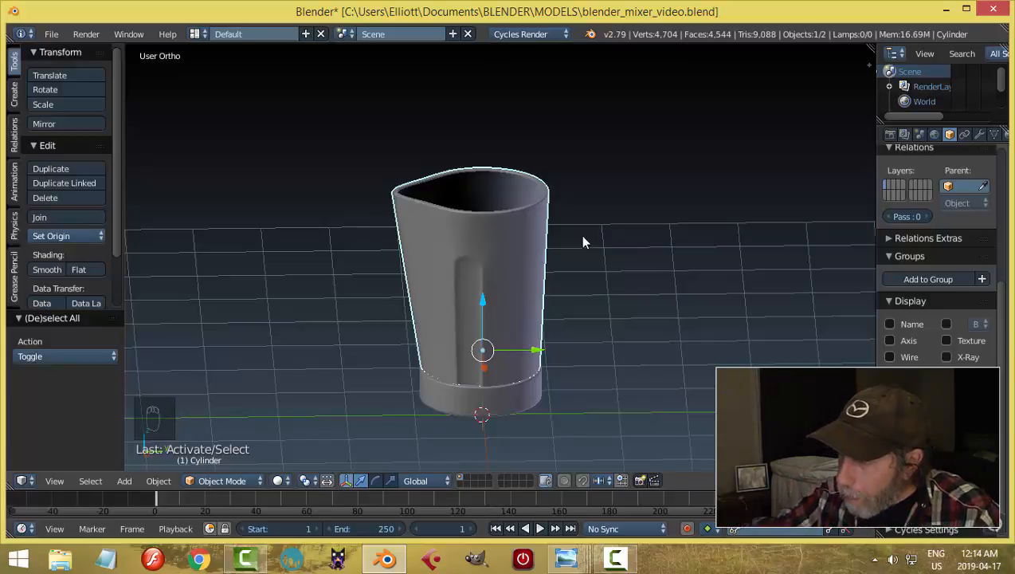
key(Tab)
scroll(614, 286, up, 3)
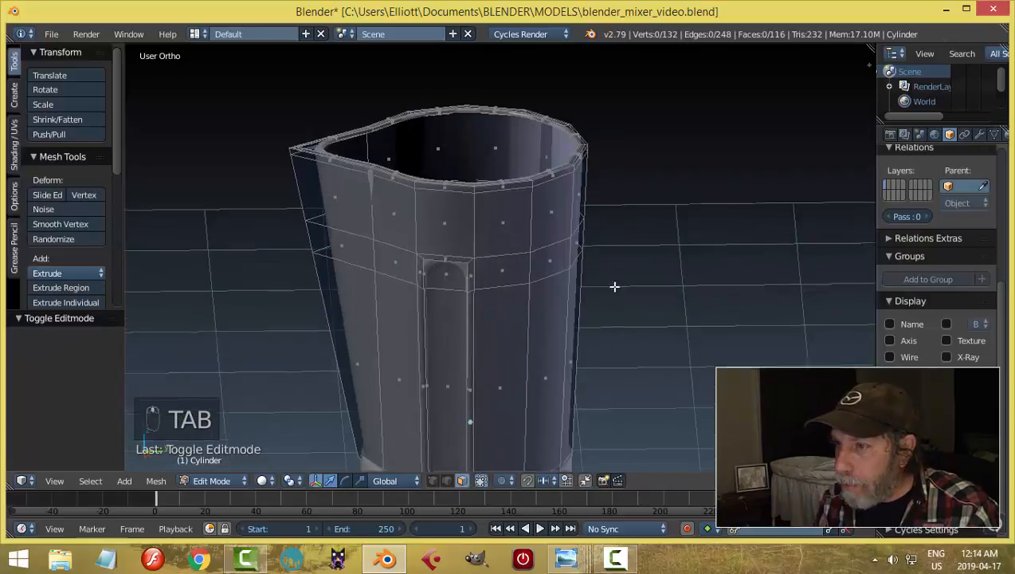
scroll(615, 286, up, 2)
key(ctrl+Tab)
click(602, 290)
middle_drag(605, 290, 541, 301)
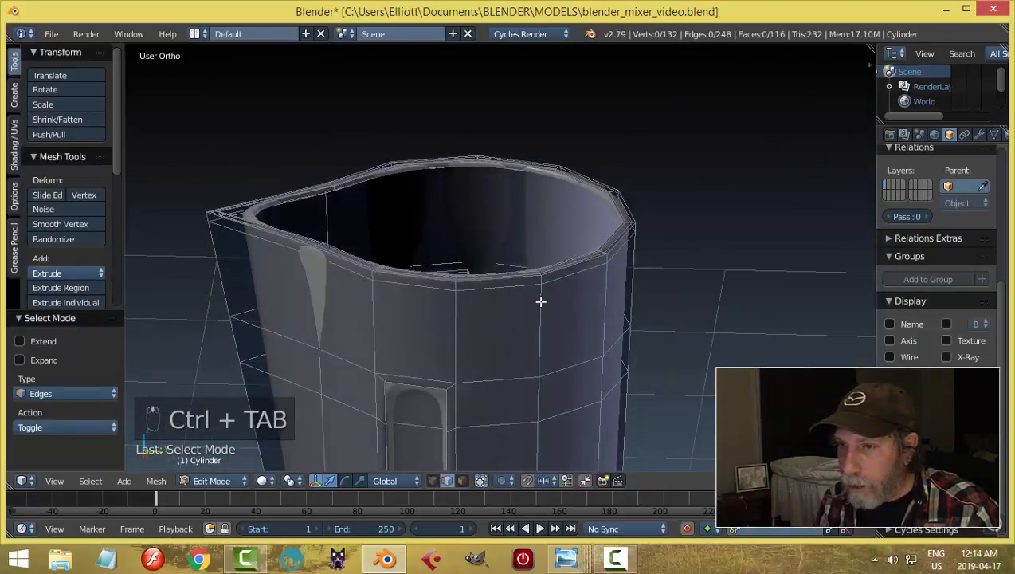
alt+right_click(500, 289)
Step: Duplicate the selected rim loop in place, separate it into its own object, and return to Object Mode
middle_drag(559, 315, 626, 337)
key(shift+d)
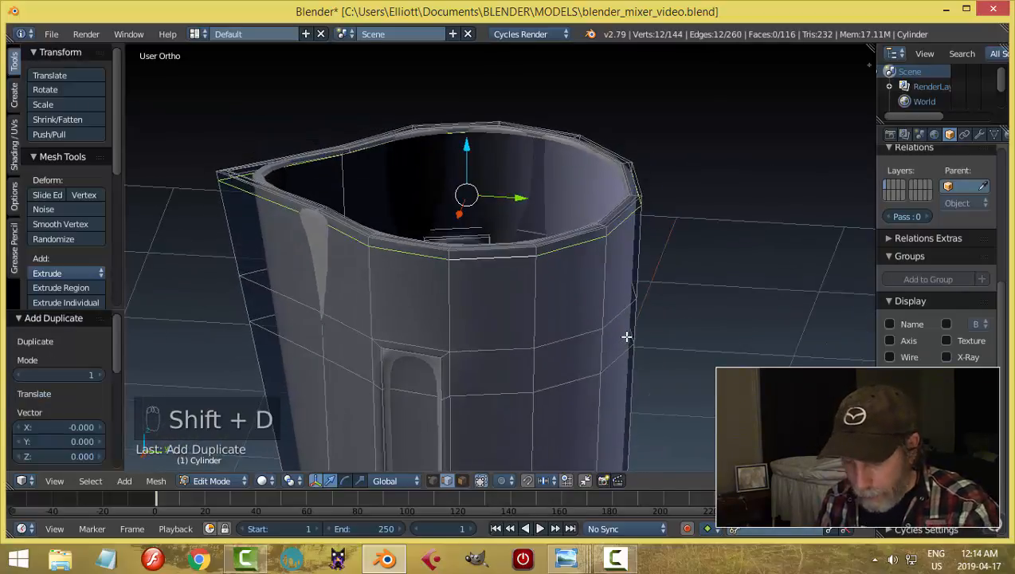
key(p)
click(626, 337)
key(Tab)
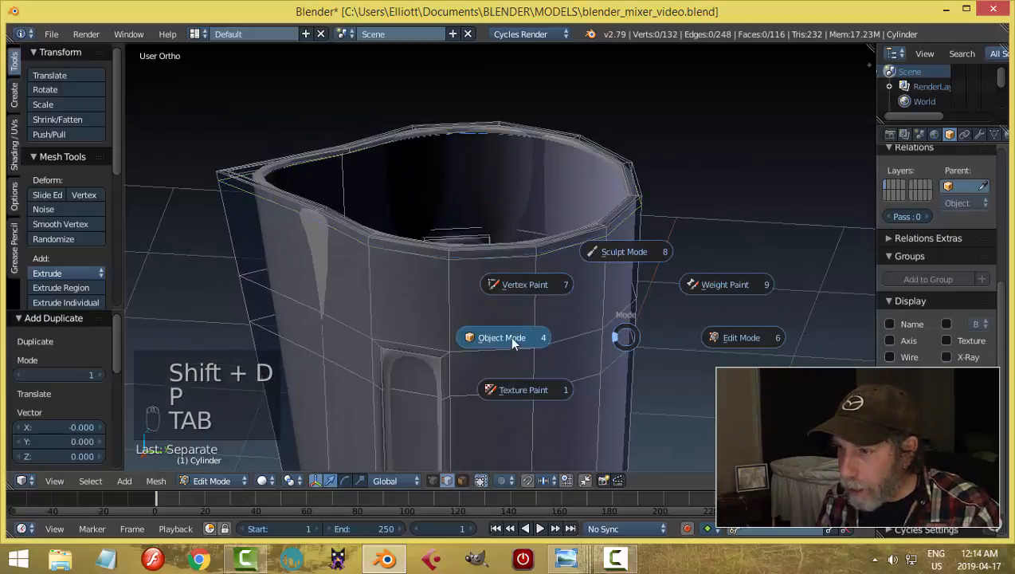
click(510, 338)
Step: Select the separated rim loop, set its origin to its geometry, and raise it about 0.084 in Z
right_click(506, 258)
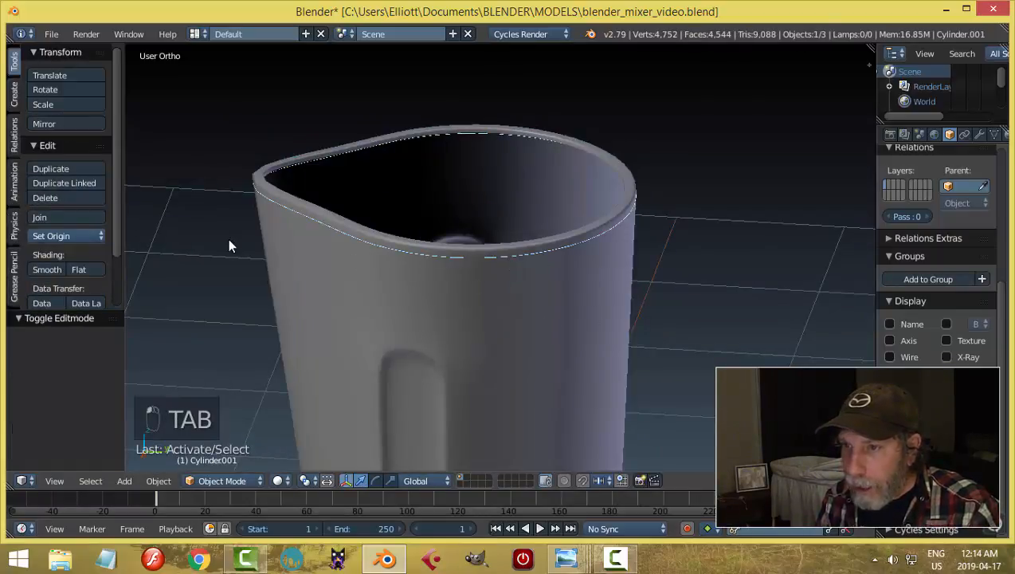
click(34, 234)
click(60, 269)
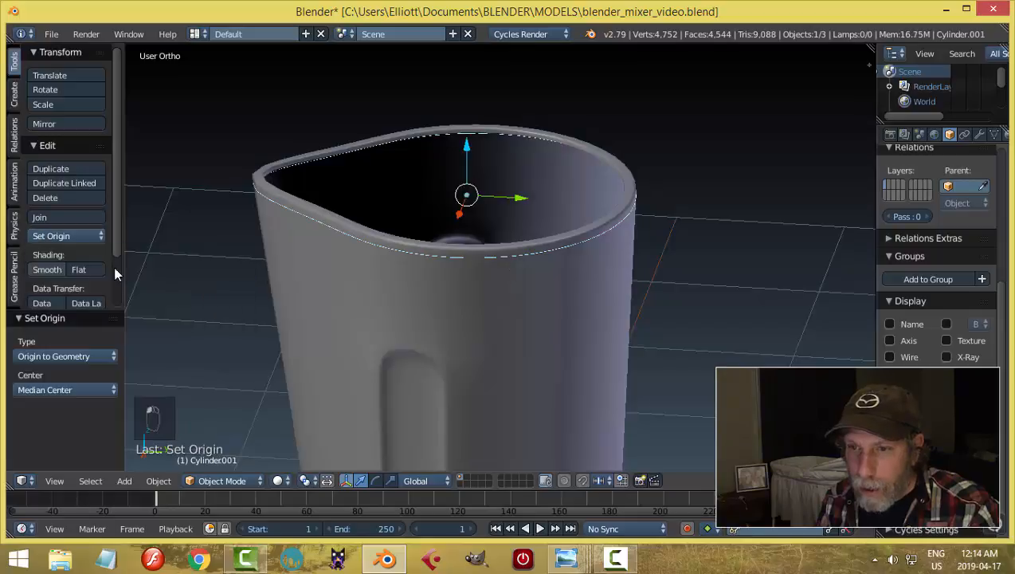
mouse_move(593, 235)
middle_down()
mouse_move(611, 270)
mouse_move(593, 255)
middle_up()
mouse_move(446, 177)
mouse_down()
mouse_move(449, 152)
mouse_move(450, 165)
mouse_up()
middle_drag(499, 231, 560, 215)
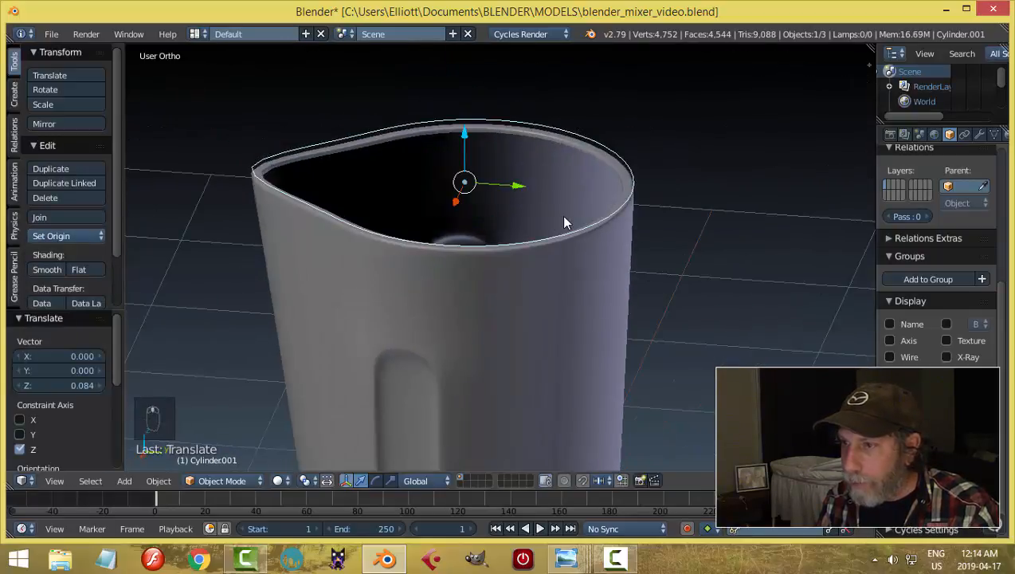
Step: In Edit Mode, select the whole rim loop and scale it up to about 1.04
key(Tab)
key(a)
key(a)
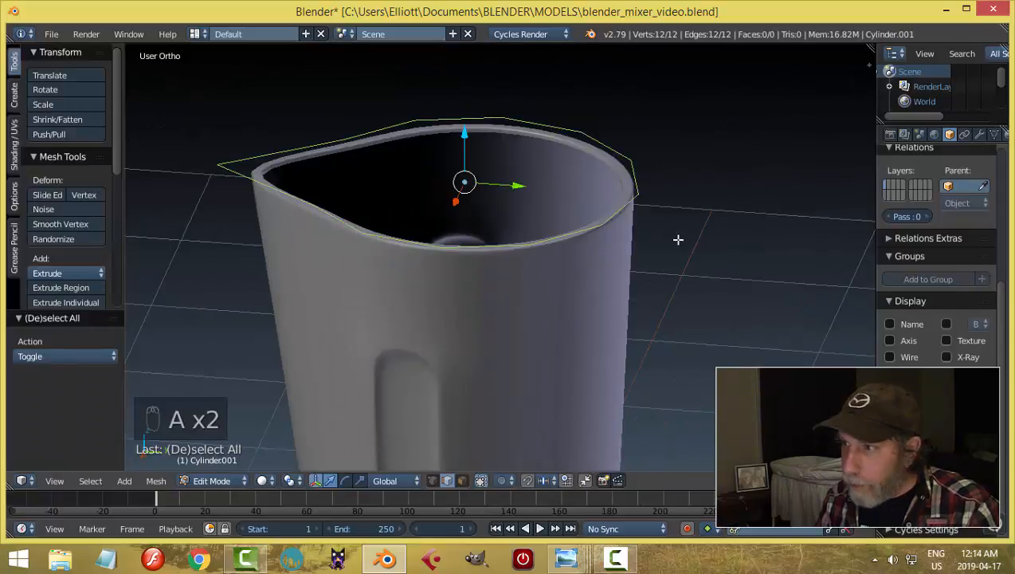
middle_drag(675, 236, 684, 245)
key(s)
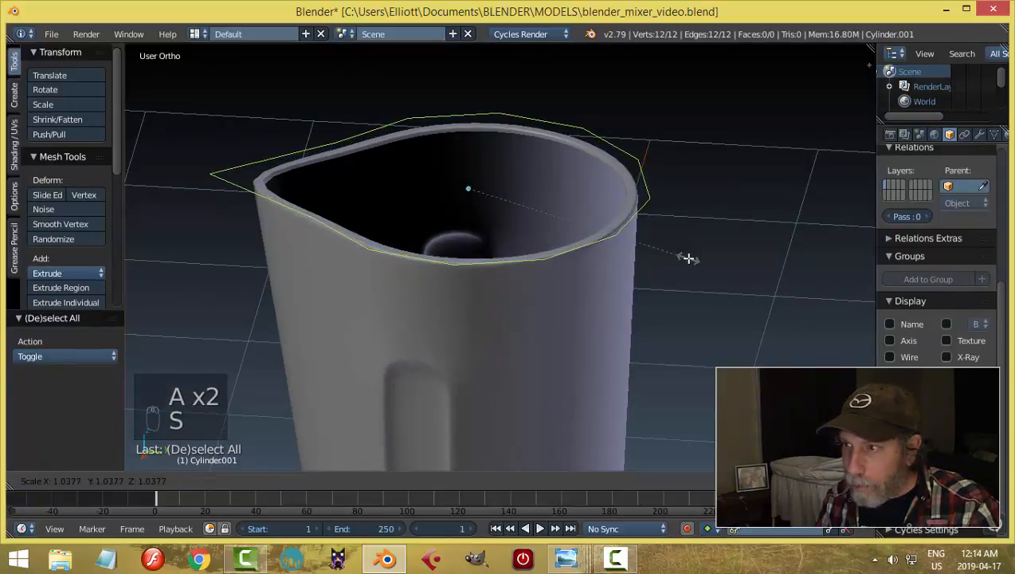
click(691, 256)
middle_drag(691, 256, 634, 284)
Step: Extrude the loop upward about 0.36 to form the lid's side band, and lower the whole band slightly over the jug's rim
key(e)
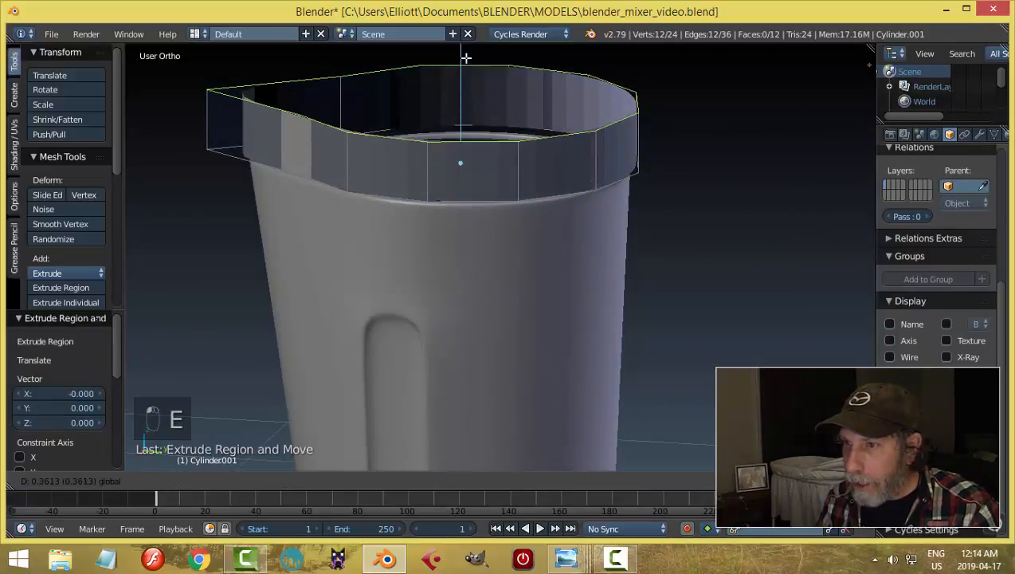
click(465, 56)
middle_drag(465, 56, 553, 224)
key(a)
key(a)
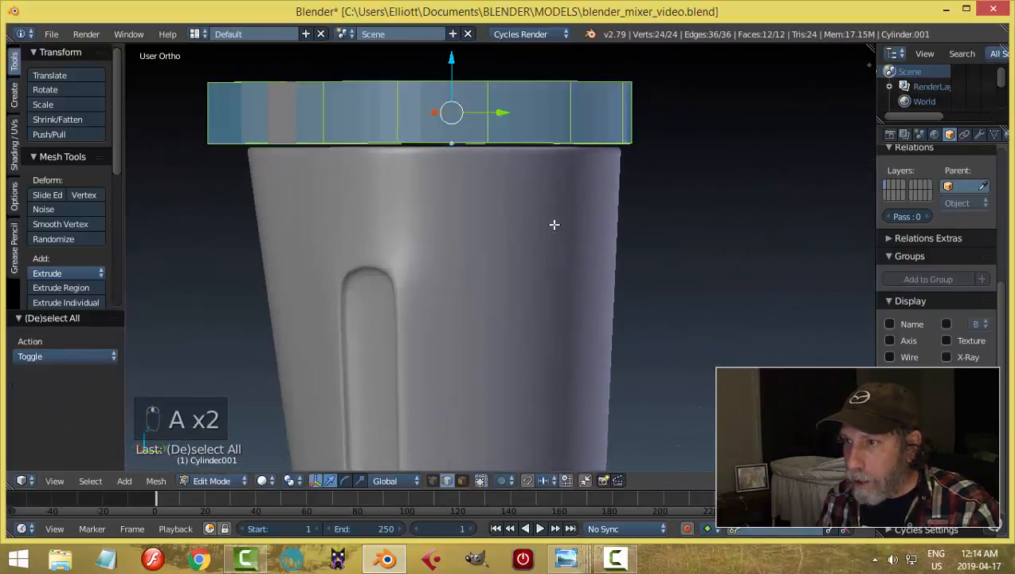
drag(452, 77, 453, 86)
middle_drag(634, 158, 808, 252)
Step: Extrude the lid band's upper edge loop in place, scale it to about 0.91, raise it about 0.054 in Z, and fine-tune its scale
key(a)
alt+right_click(608, 198)
key(e)
right_click(807, 252)
key(s)
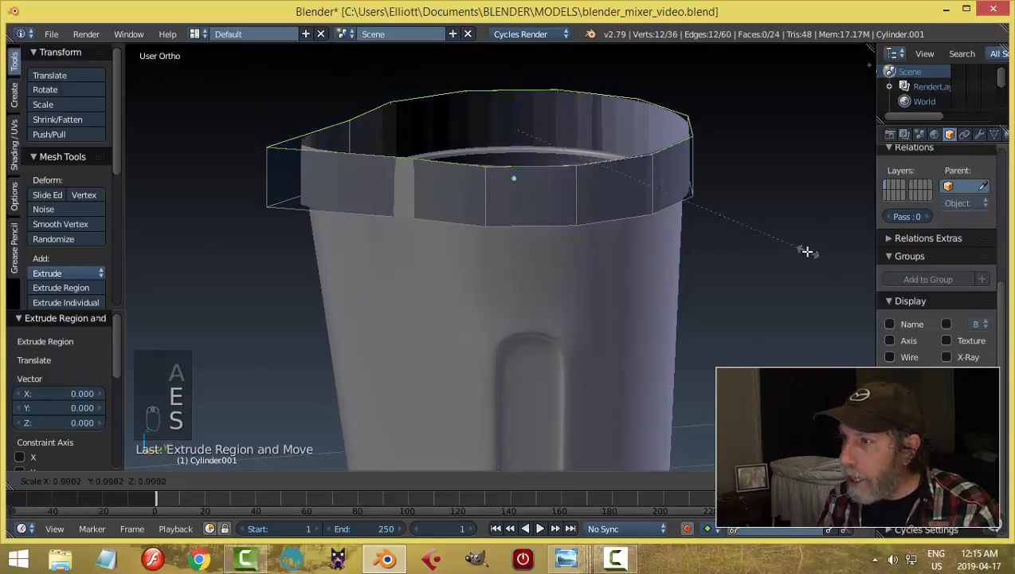
click(779, 249)
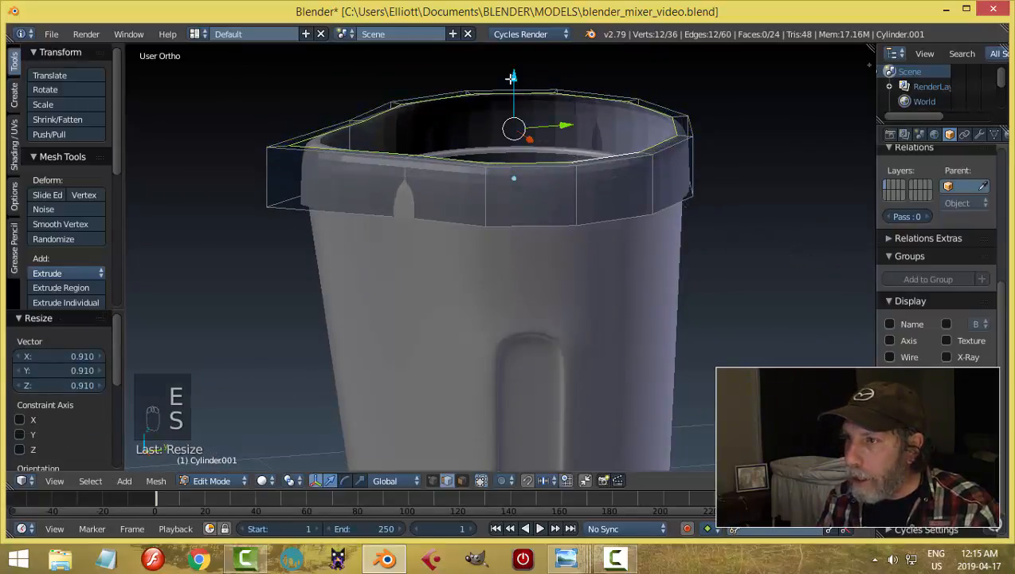
drag(511, 77, 510, 67)
key(s)
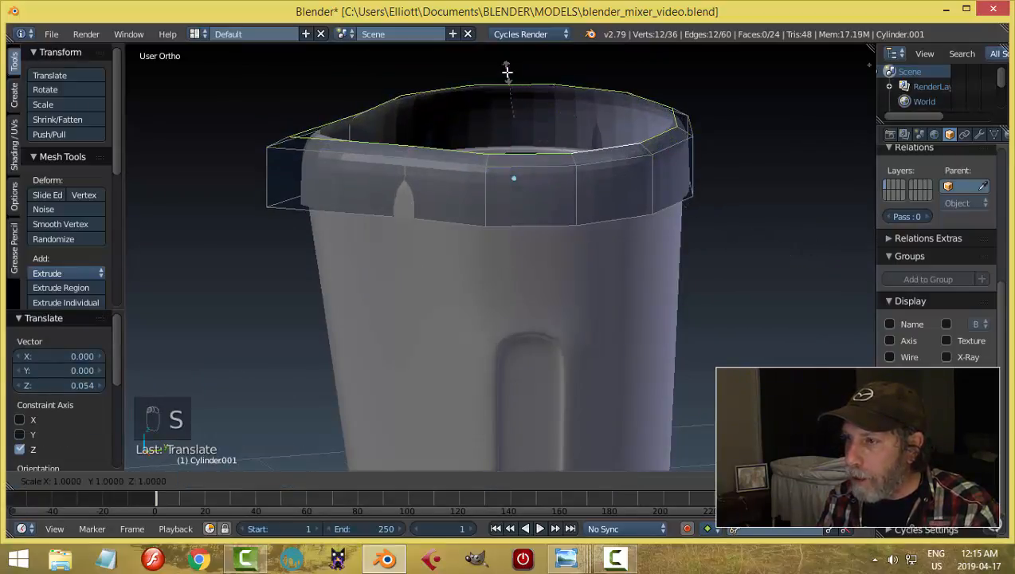
click(503, 74)
middle_drag(693, 287, 749, 303)
Step: Extrude the lid's upper loop again, scale it inward to about 0.796, and raise it about 0.073 in Z
key(e)
right_click(713, 254)
key(s)
click(685, 301)
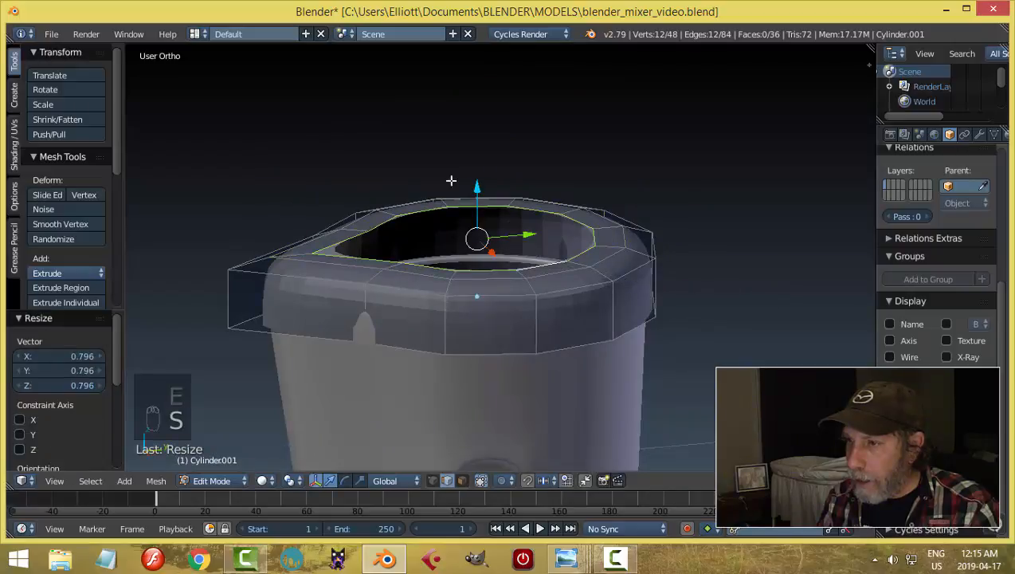
click(476, 176)
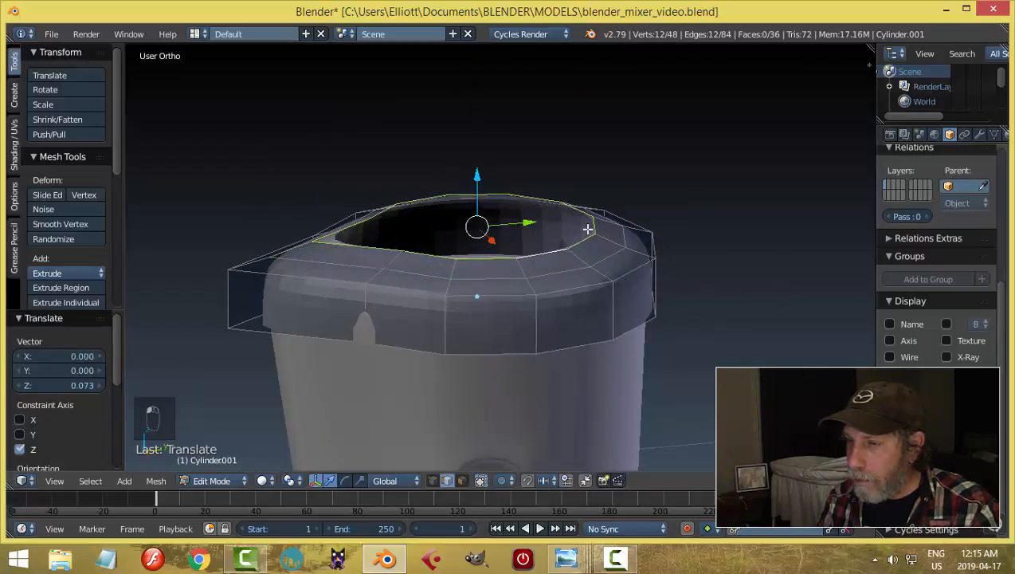
Step: Extrude the lid's inner loop once more, scale it inward to about 0.509, and shrink it further by about 0.97
middle_drag(667, 256, 722, 251)
key(e)
right_click(747, 253)
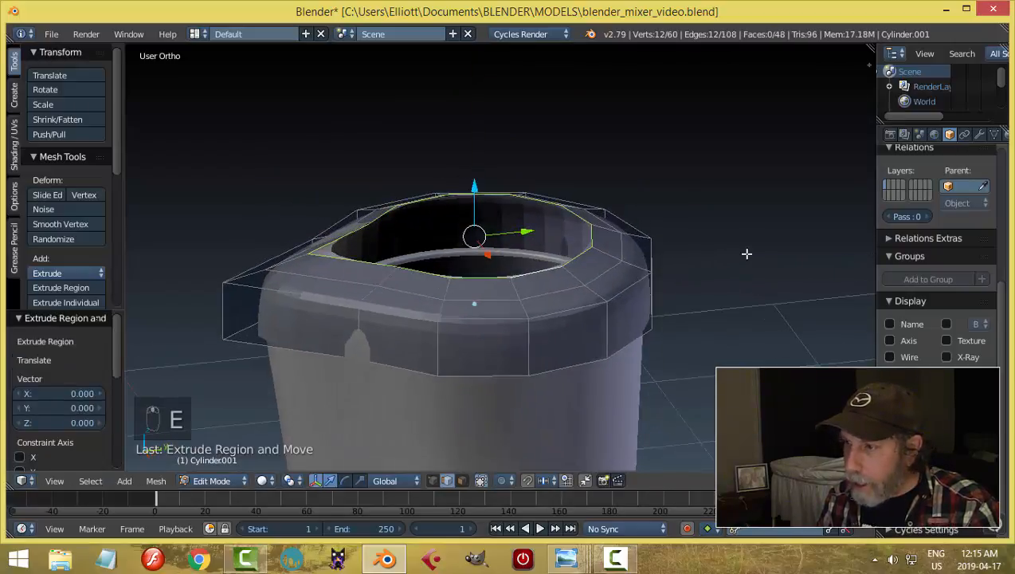
key(s)
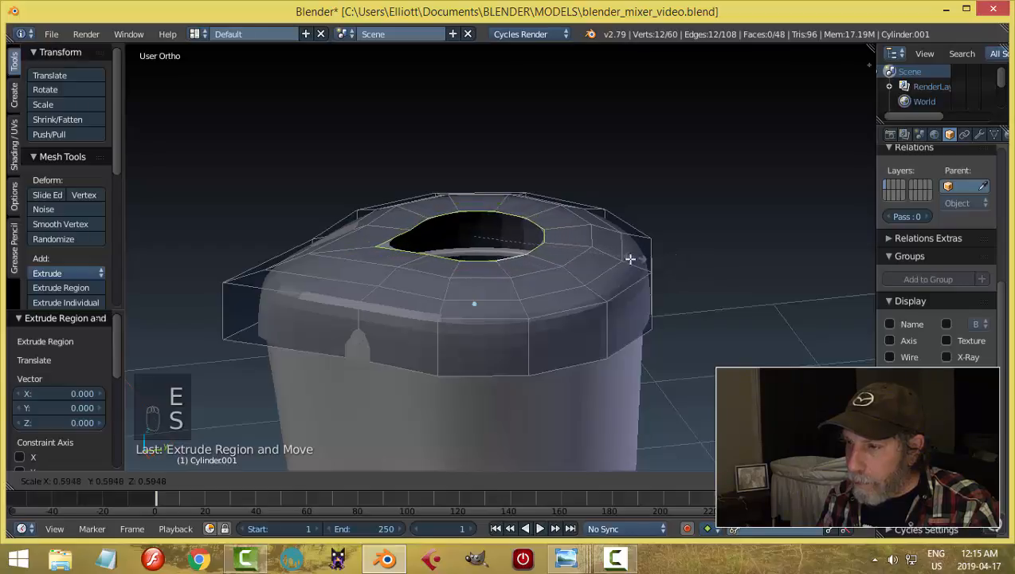
click(610, 262)
middle_drag(615, 249, 676, 276)
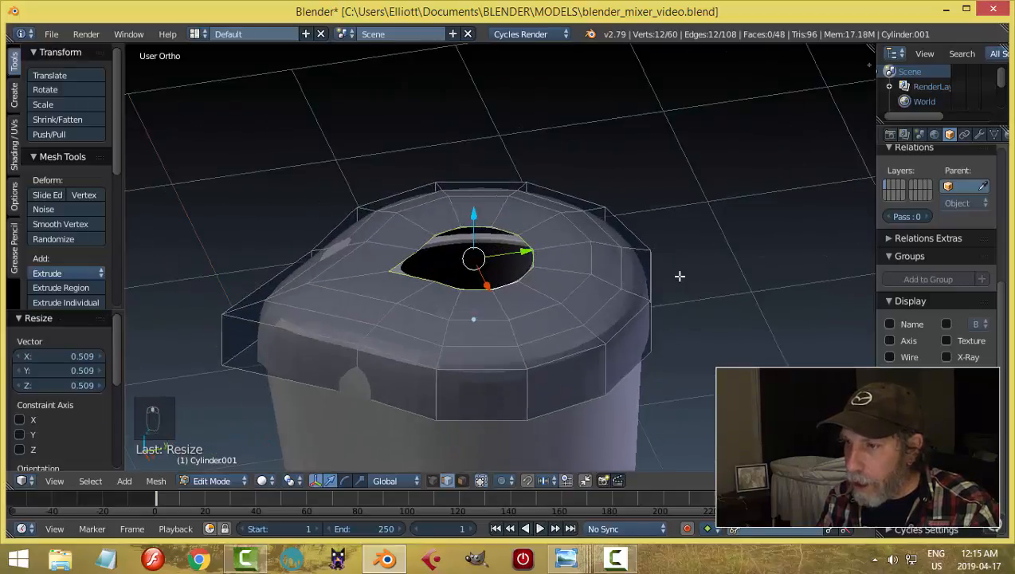
key(s)
click(615, 276)
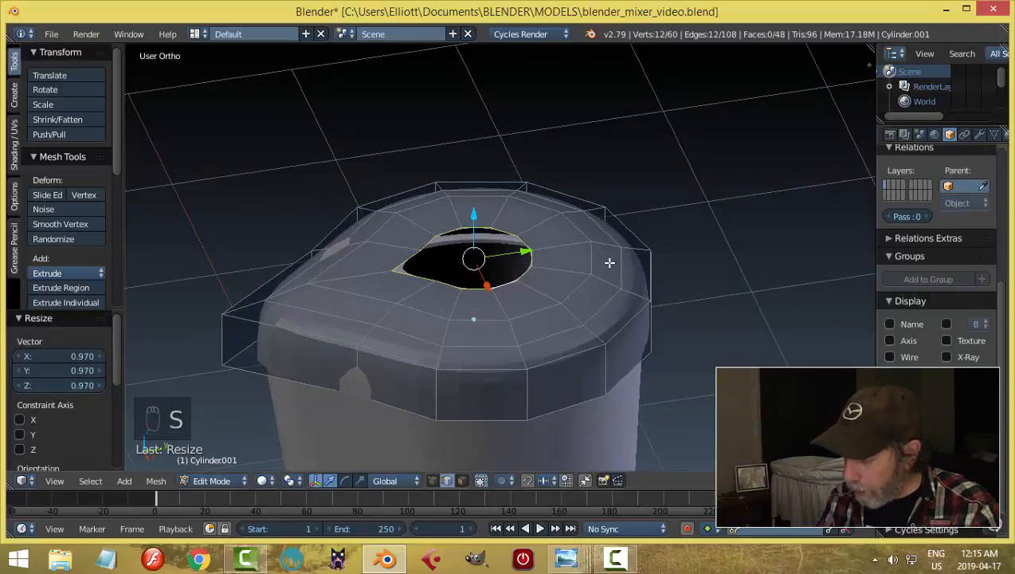
Step: From the top view in vertex select mode, move the pointed vertex of the lid's opening about 0.185 in Y to round the opening
key(KP_7)
shift+middle_drag(635, 373, 602, 272)
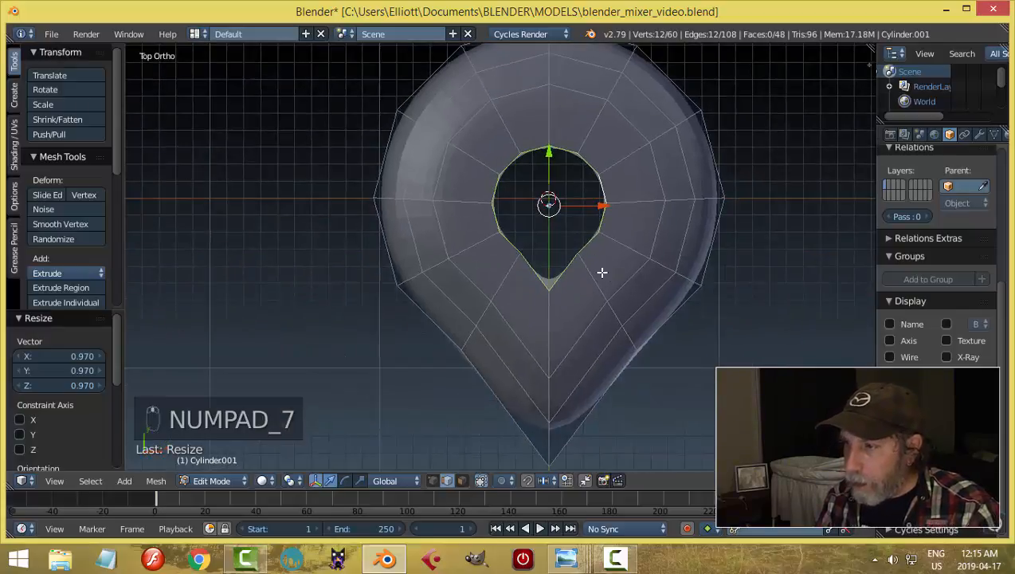
key(ctrl+Tab)
click(582, 258)
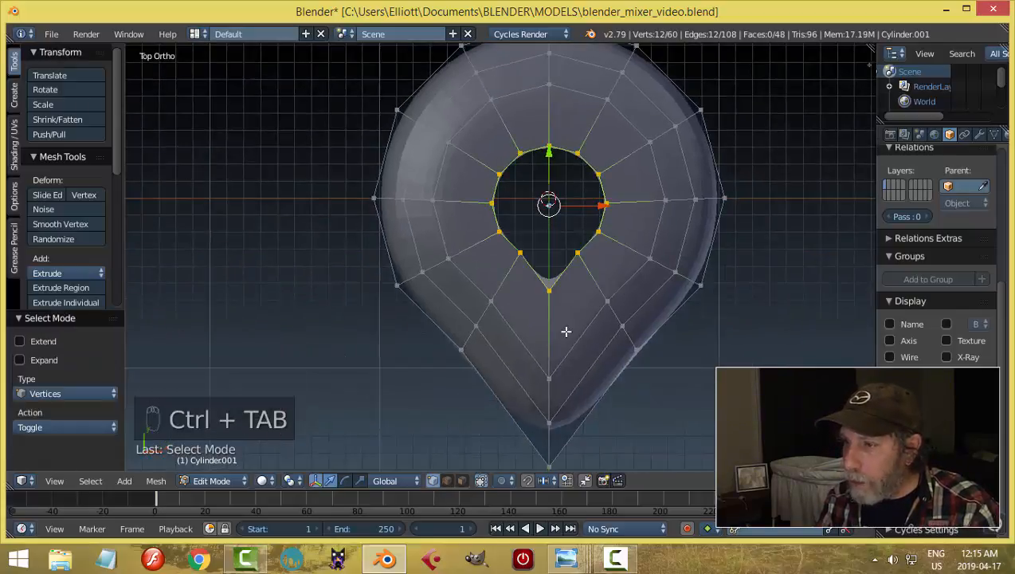
right_click(549, 295)
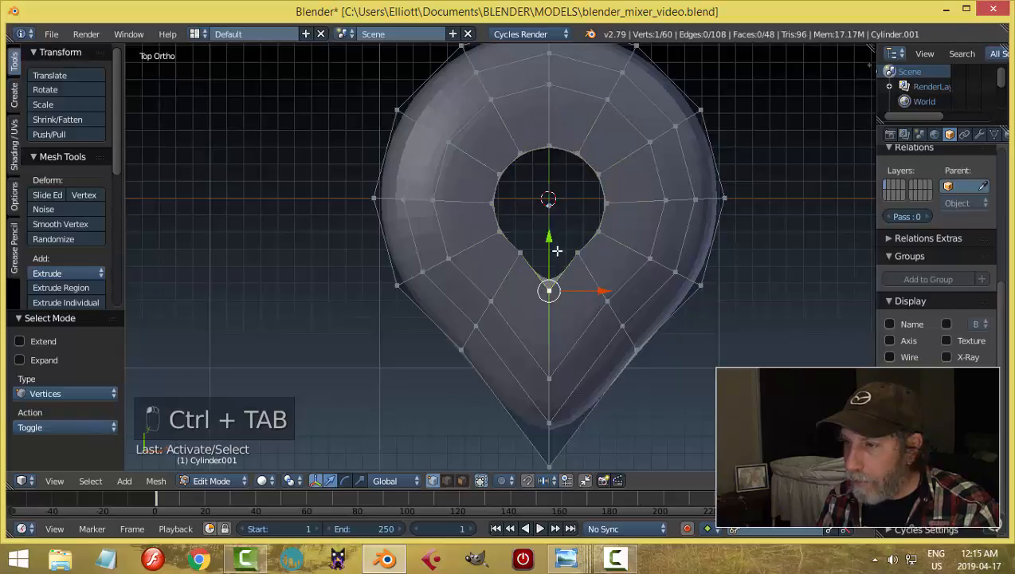
drag(550, 239, 551, 210)
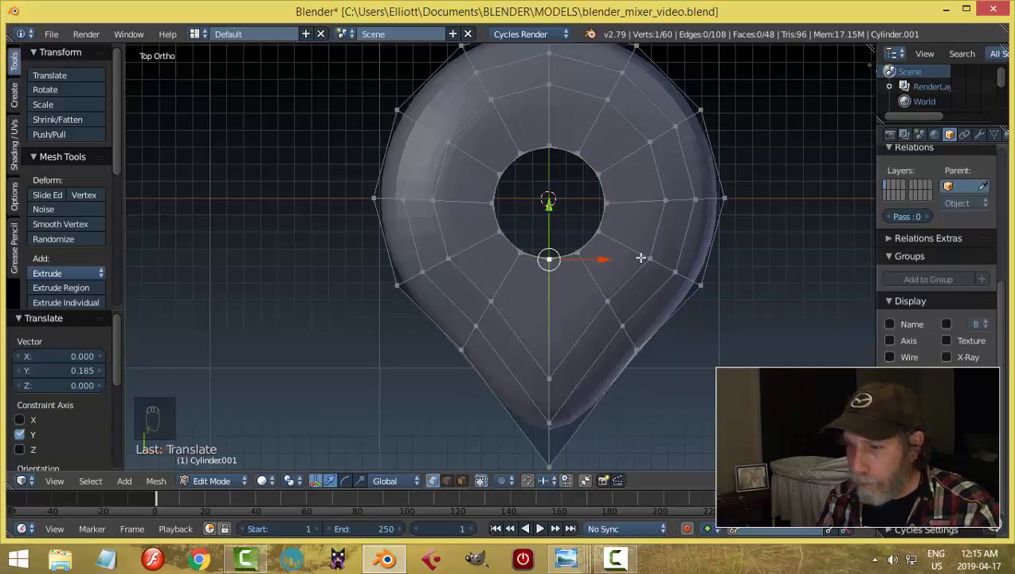
Step: Extrude the edge loop around the lid's opening and lower it about 0.065 in Z to form an inner wall
key(a)
middle_drag(716, 285, 632, 251)
alt+right_click(612, 251)
key(e)
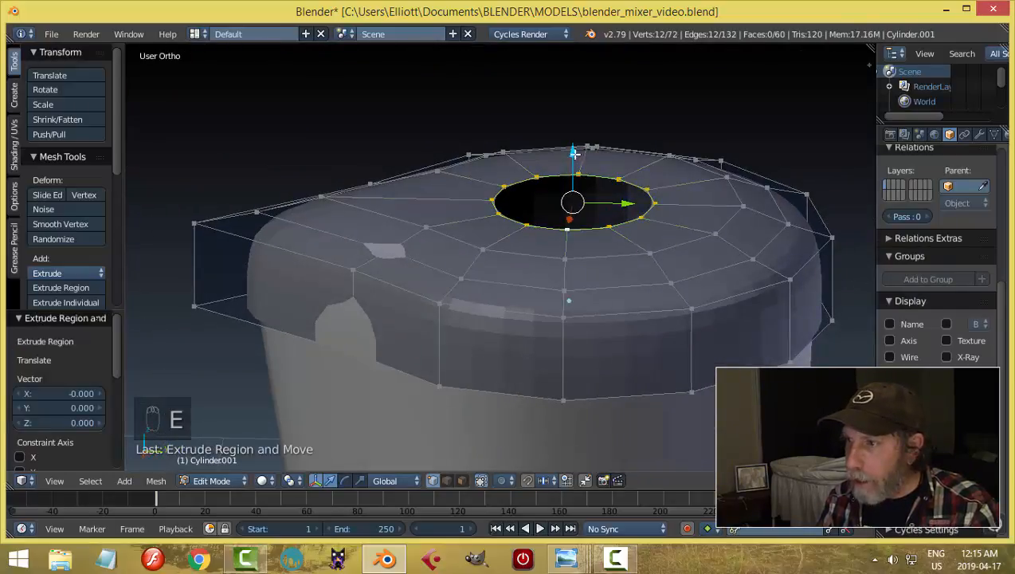
drag(573, 153, 576, 170)
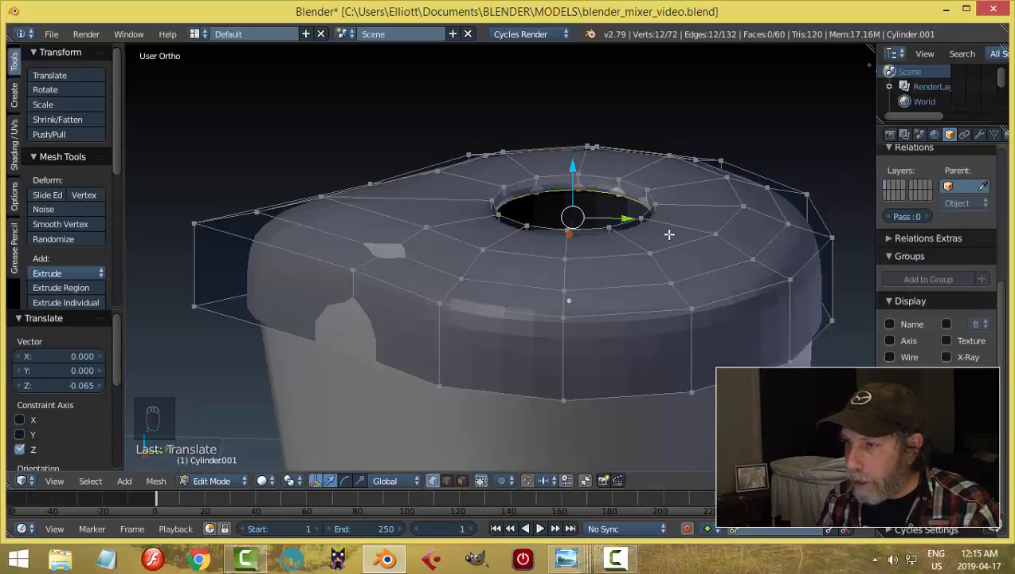
Step: Return to Object Mode and apply smooth shading to the lid
key(Tab)
scroll(747, 223, down, 4)
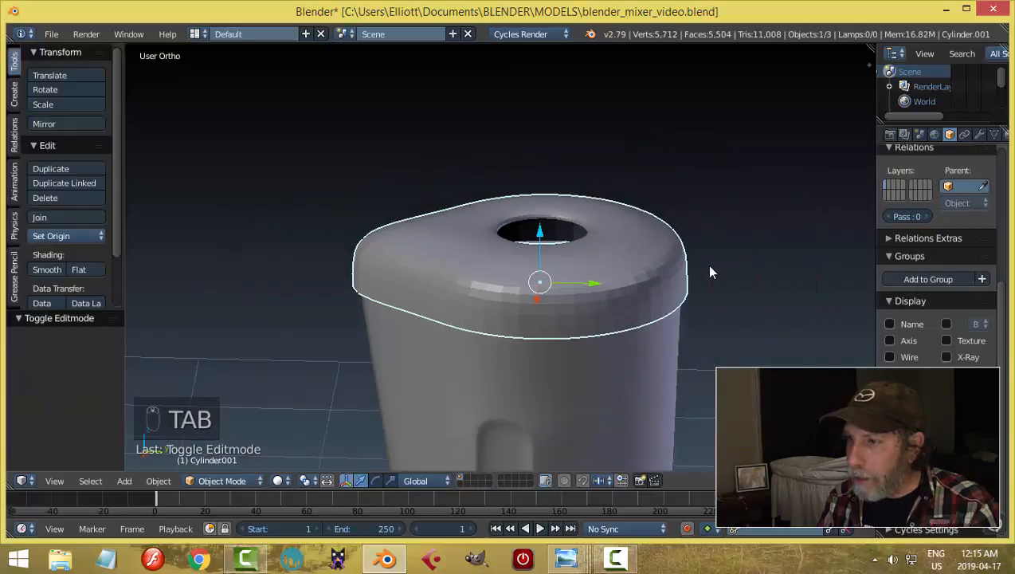
click(44, 271)
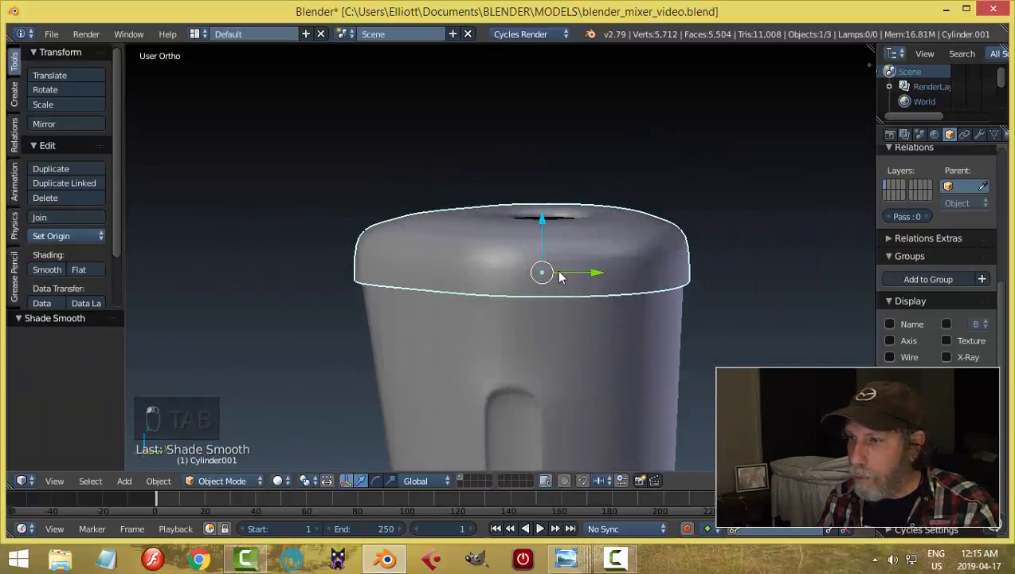
middle_drag(559, 274, 559, 316)
click(721, 294)
Step: Extrude the lid band's bottom edge loop in place and Shrink/Fatten it inward with an offset of about 0.176 to form a lip
scroll(716, 342, up, 2)
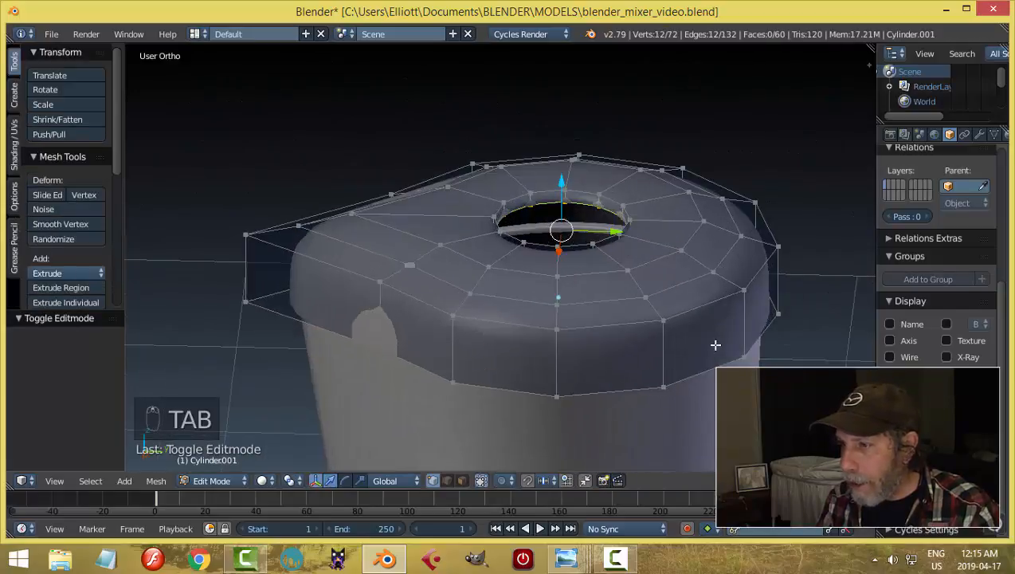
shift+middle_drag(710, 378, 675, 232)
key(a)
key(a)
alt+right_click(668, 248)
key(e)
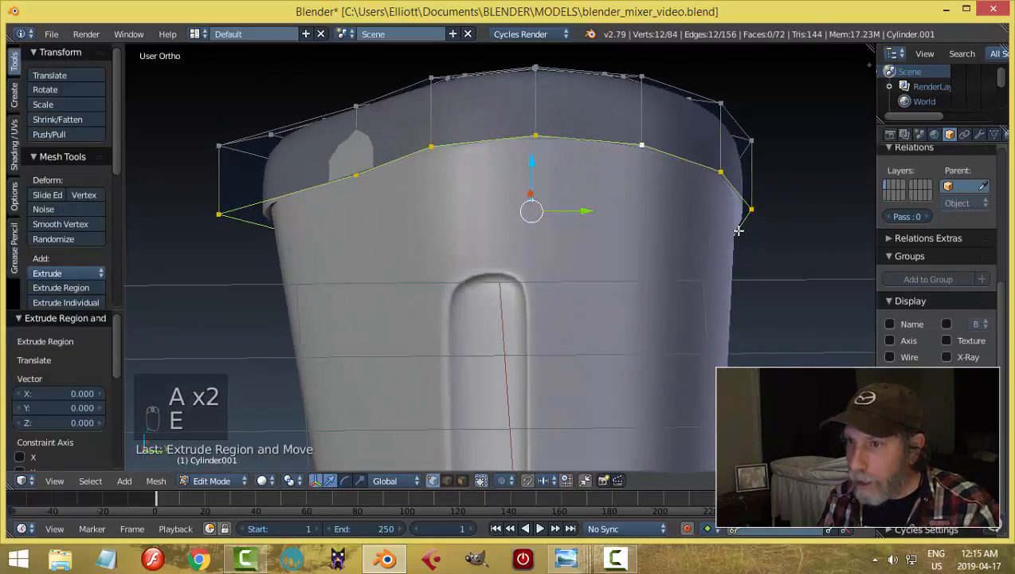
key(alt+s)
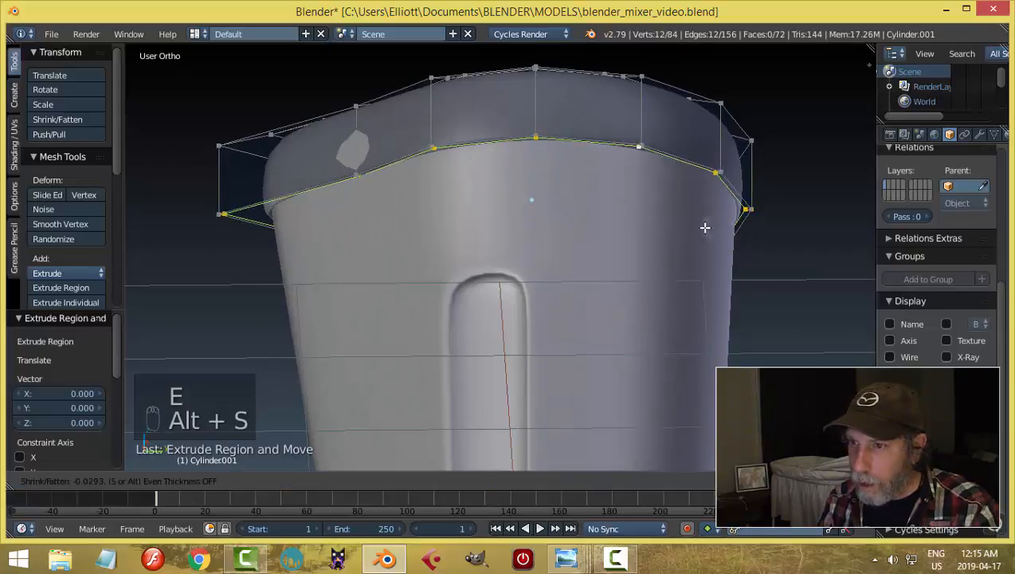
click(672, 212)
middle_drag(672, 212, 741, 230)
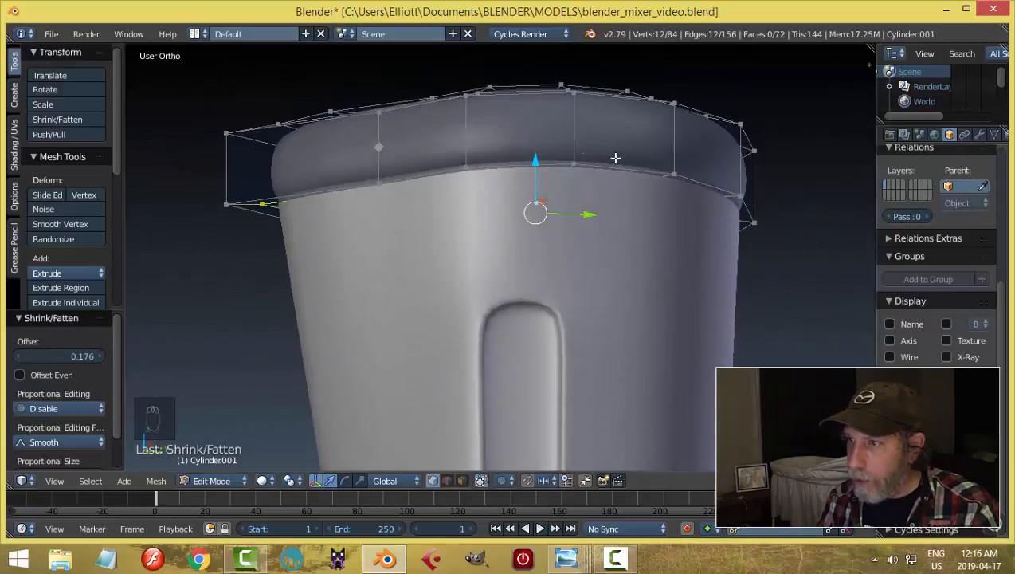
Step: Add a loop cut around the lid's side band and slide it close to the bottom edge to sharpen it
key(ctrl+r)
click(578, 153)
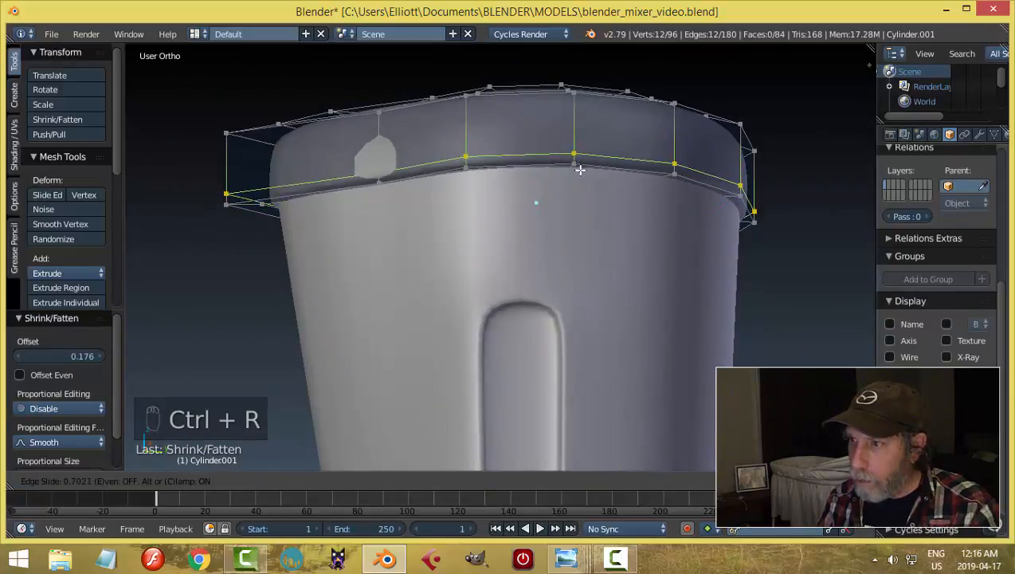
click(581, 173)
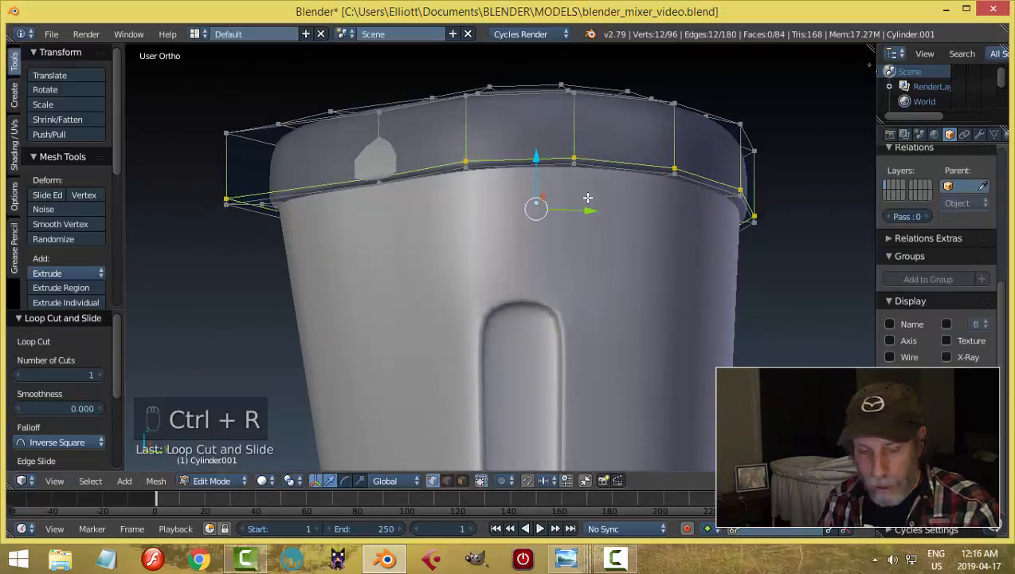
Step: Select the entire lid mesh and scale it up to about 1.027
key(a)
key(a)
key(a)
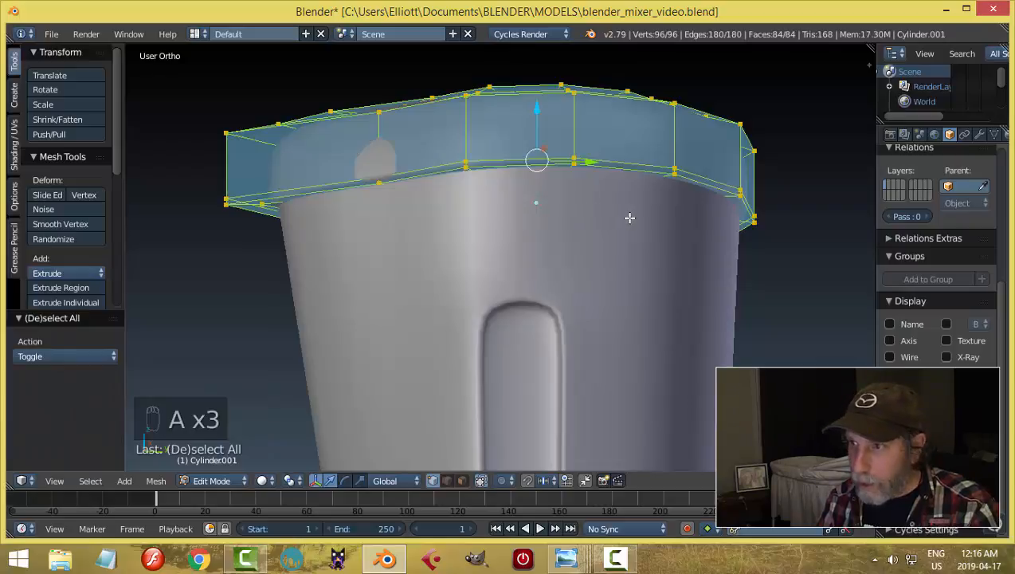
key(s)
click(689, 228)
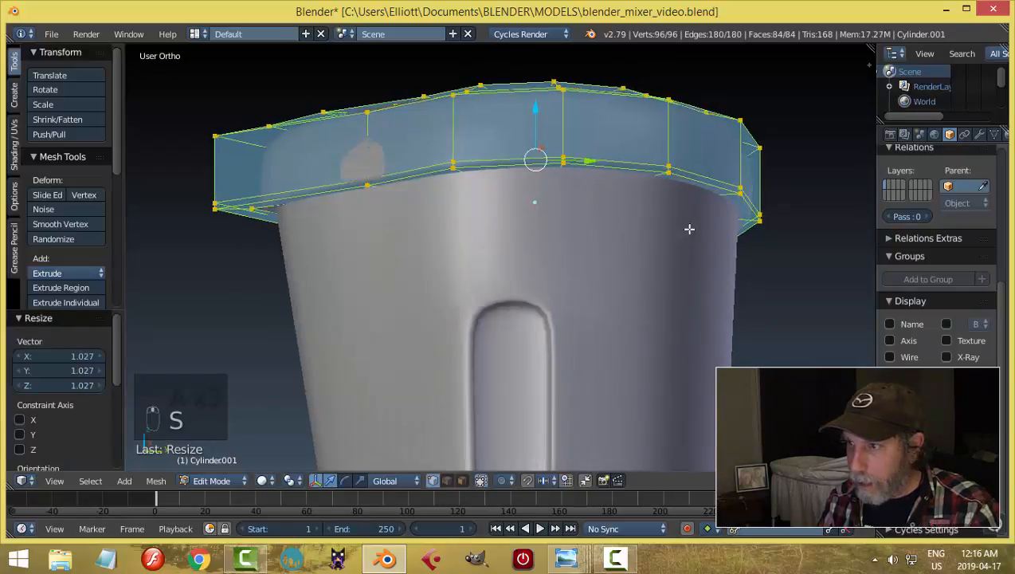
Step: Add a centred loop cut around the lip on the lid's underside and inspect the lid in Object Mode
middle_drag(690, 229, 679, 194)
middle_drag(416, 213, 563, 263)
key(a)
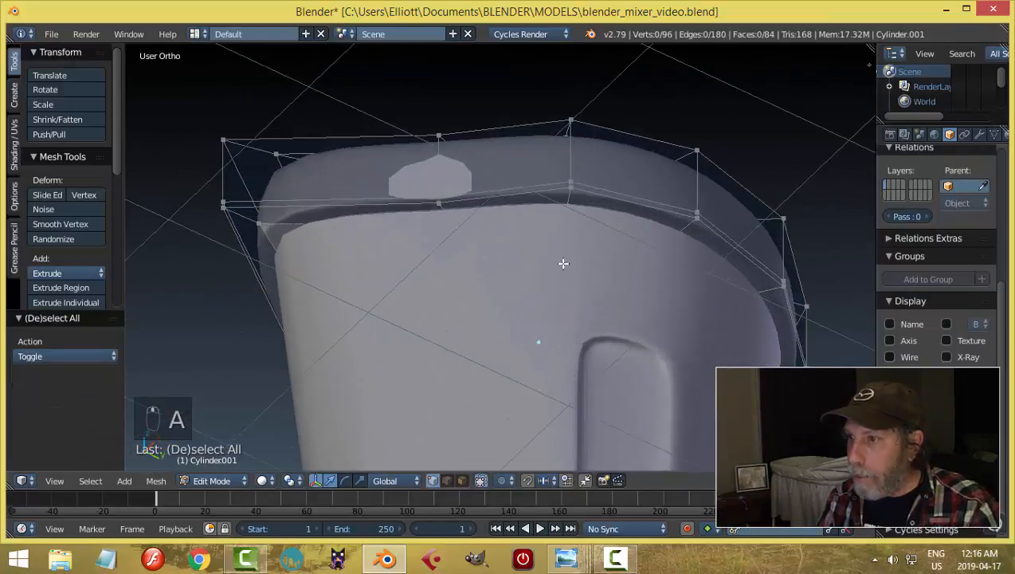
key(ctrl+r)
click(574, 204)
right_click(582, 202)
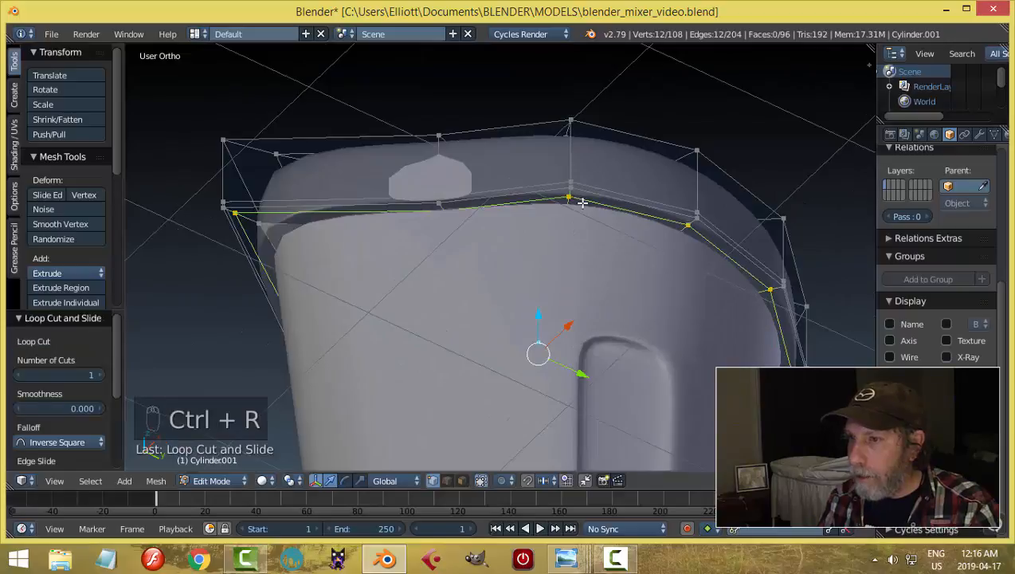
key(Tab)
middle_drag(609, 177, 593, 301)
Step: Select the lower edge loop inside the lid's opening, duplicate it in place, and separate the copy into its own object
key(Tab)
scroll(604, 318, up, 3)
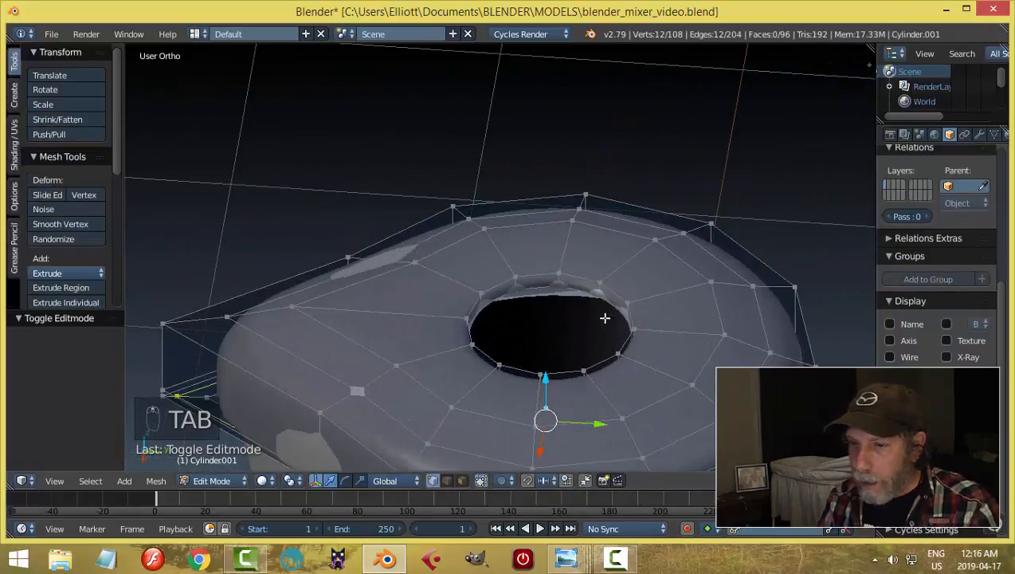
key(a)
key(a)
alt+right_click(543, 285)
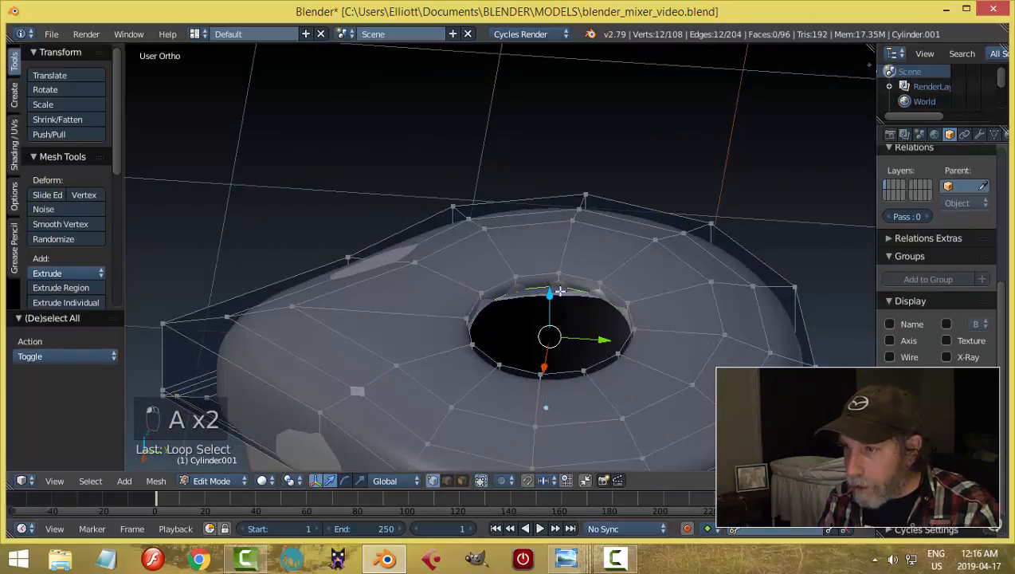
middle_drag(543, 285, 630, 335)
key(shift+d)
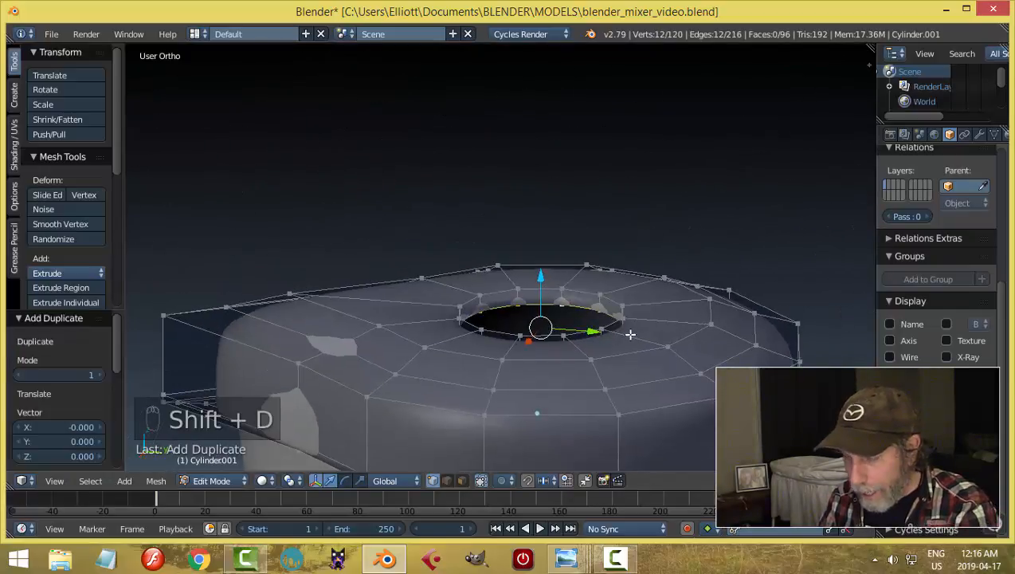
key(p)
click(625, 333)
Step: In Object Mode, select only the separated ring and set its origin to its geometry
key(Tab)
click(534, 315)
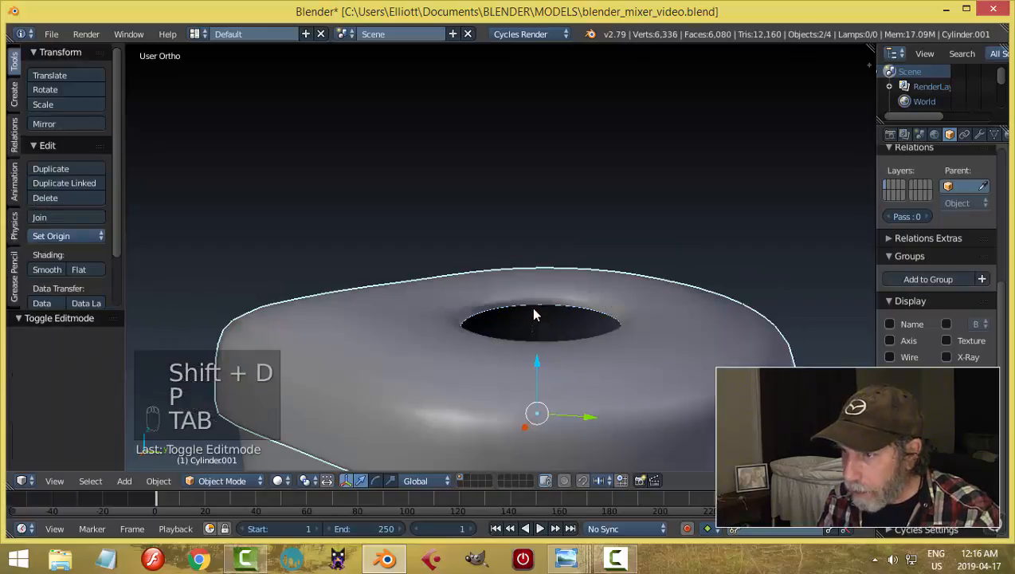
right_click(535, 312)
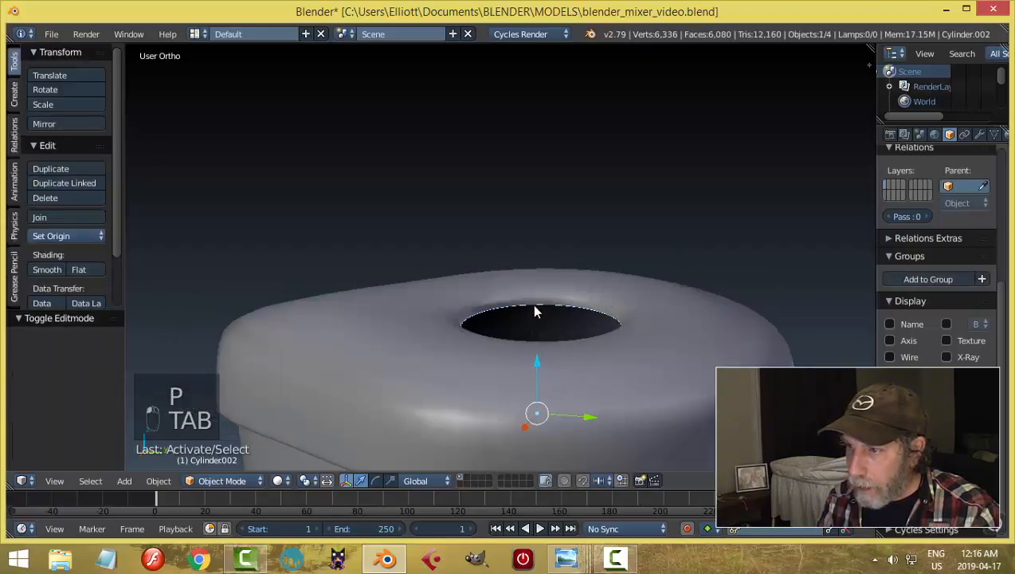
click(35, 234)
click(66, 271)
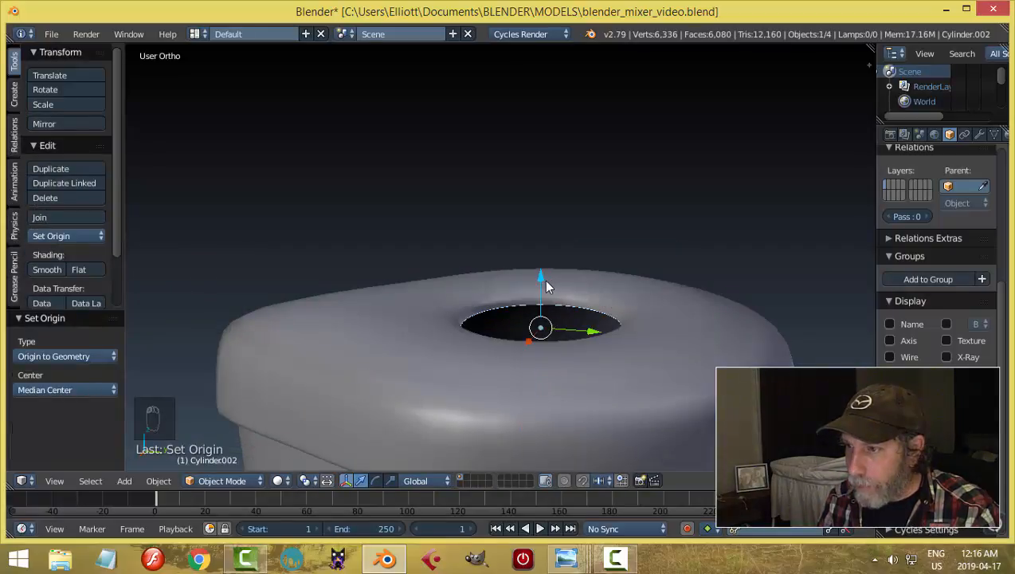
Step: Raise the ring slightly in Z, then extrude its whole loop upward until it stands above the lid's opening
mouse_move(545, 283)
mouse_down()
mouse_move(542, 245)
mouse_move(542, 274)
mouse_up()
key(Tab)
key(a)
key(a)
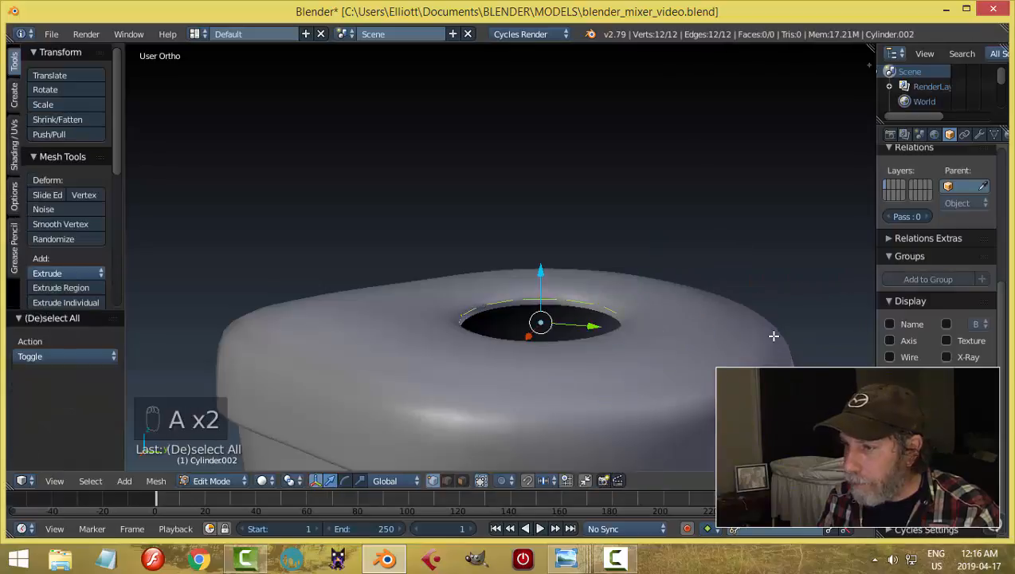
key(e)
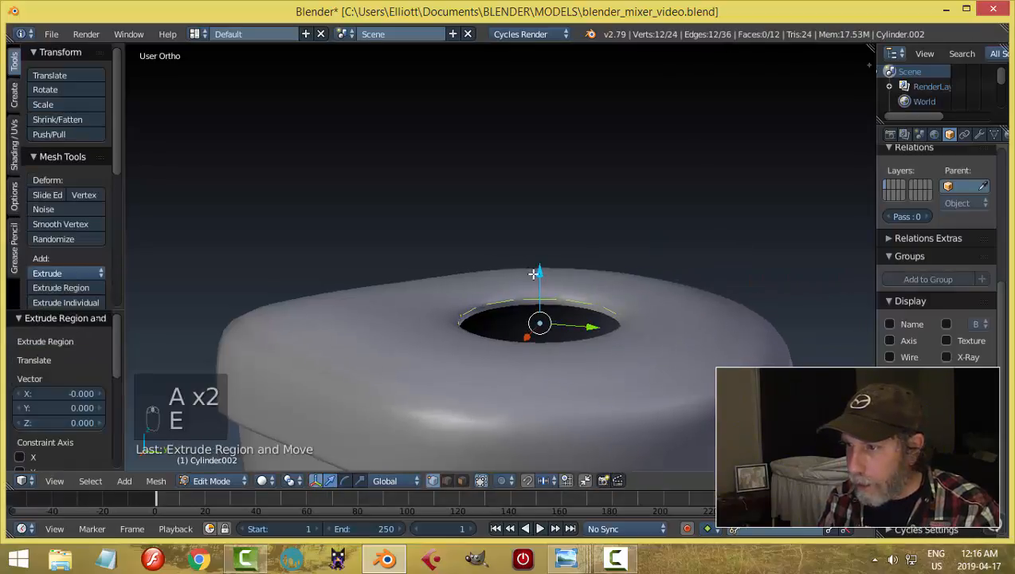
drag(533, 273, 537, 243)
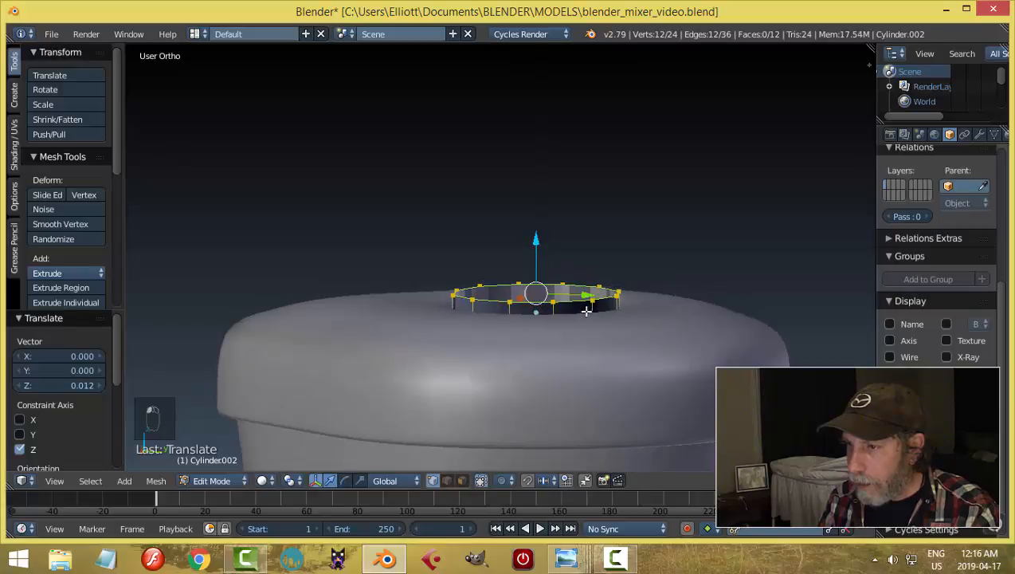
Step: Extrude the ring's upper loop outward at a scale of about 1.195, then extrude it up about 0.12 in Z
key(e)
key(s)
click(600, 315)
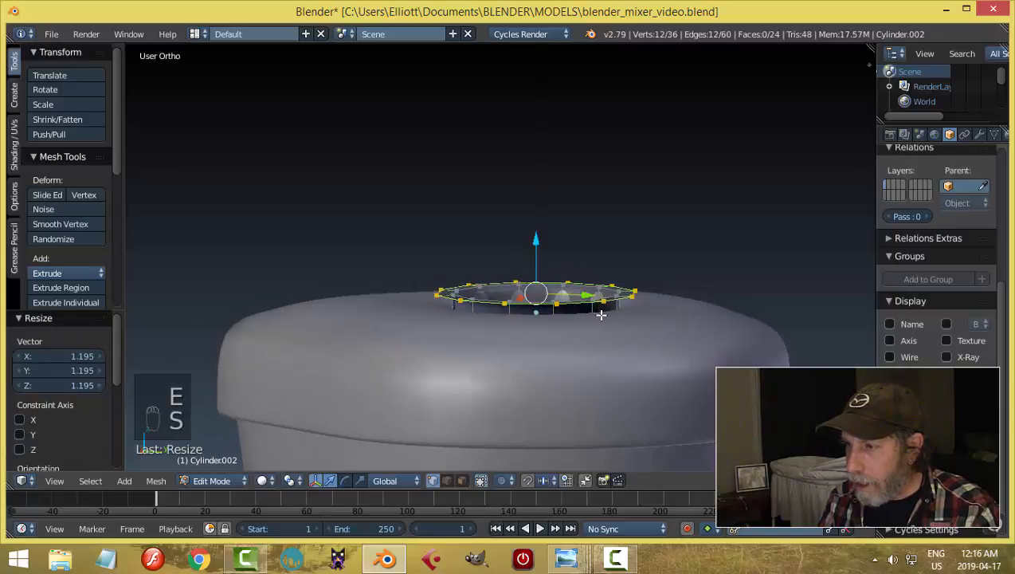
key(e)
click(539, 240)
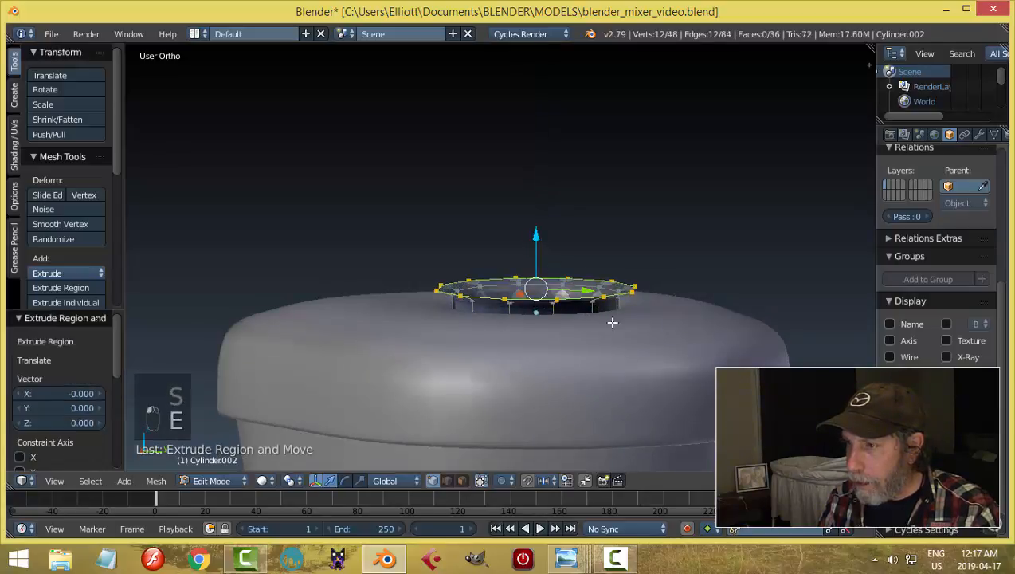
Step: Extrude the cap's top loop inward at a scale of about 0.87 and raise it about 0.034 in Z
key(e)
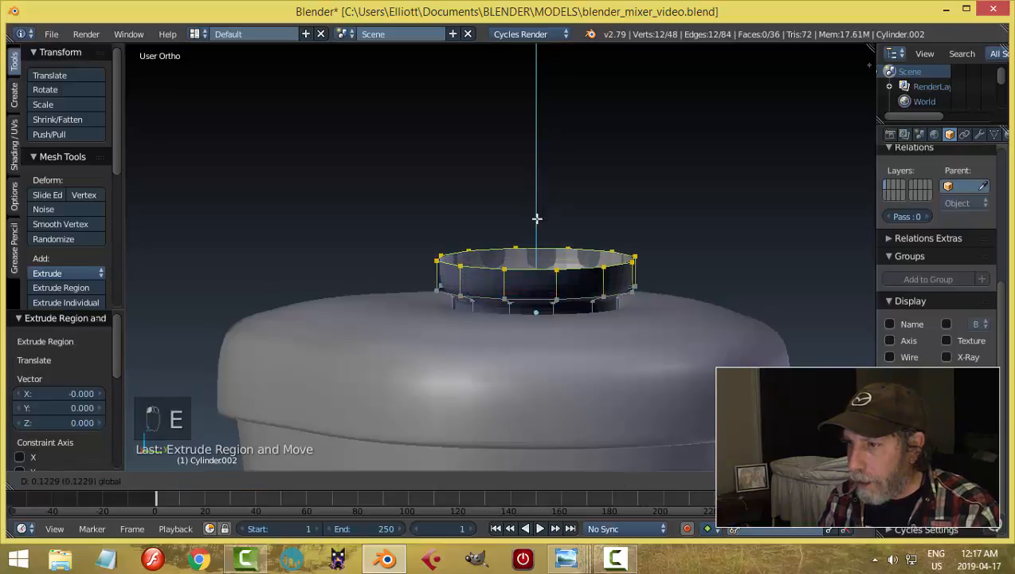
click(664, 298)
key(s)
click(645, 295)
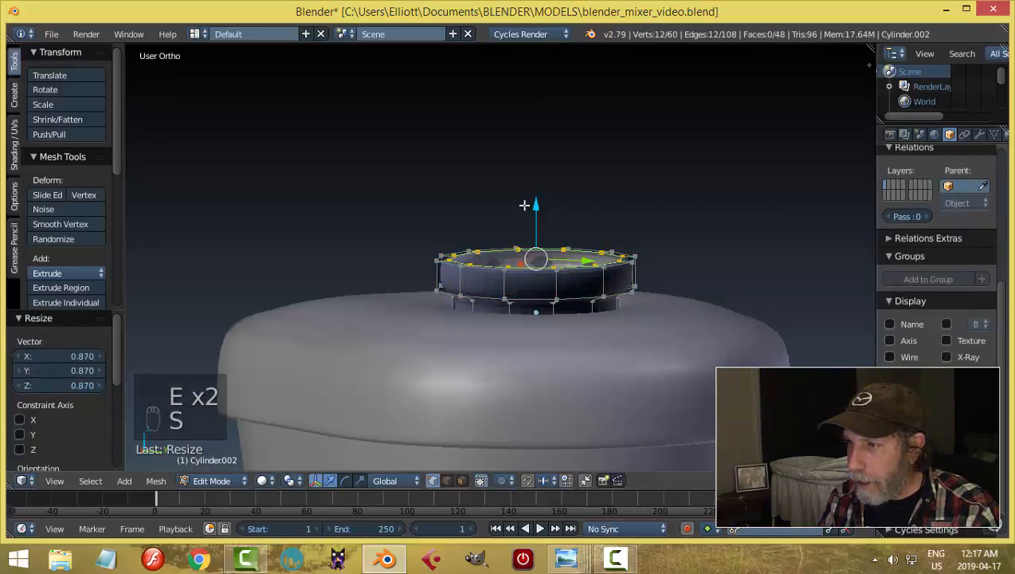
drag(531, 205, 572, 231)
Step: Extrude the top loop again, scale it to about 0.724, and merge its vertices at the center to close the cap
key(e)
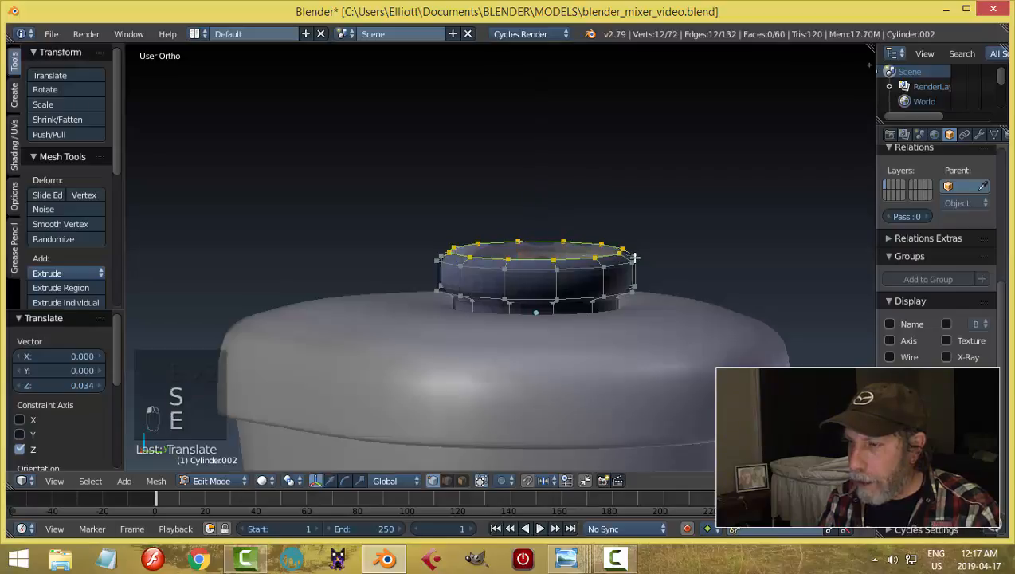
click(635, 257)
key(s)
click(654, 266)
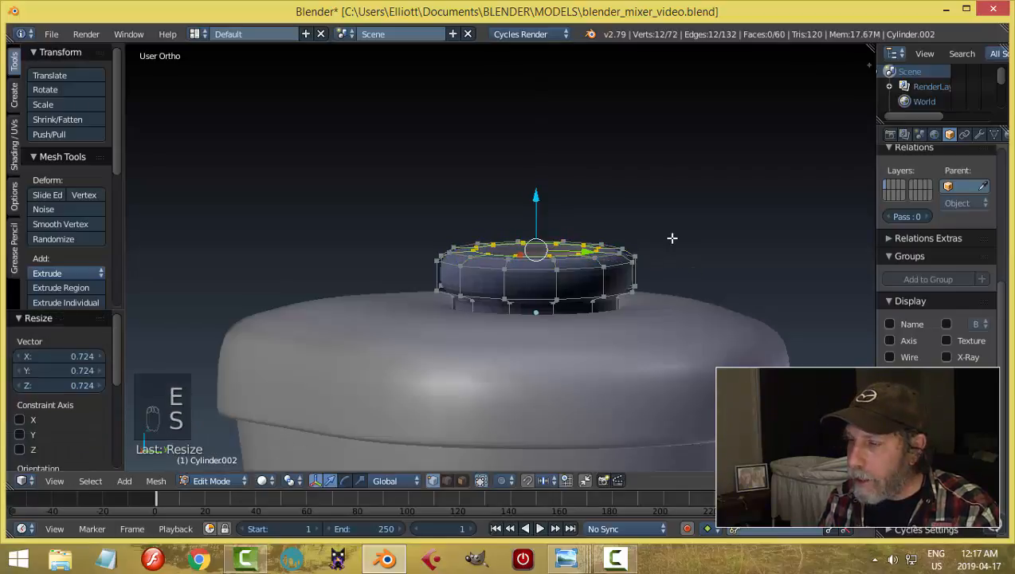
middle_drag(671, 236, 673, 271)
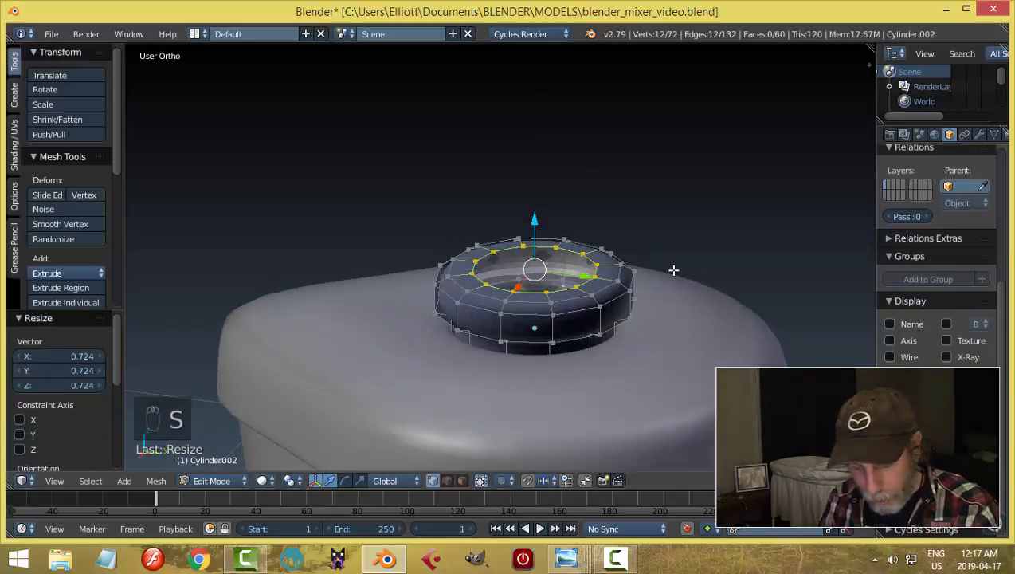
key(alt+m)
click(674, 274)
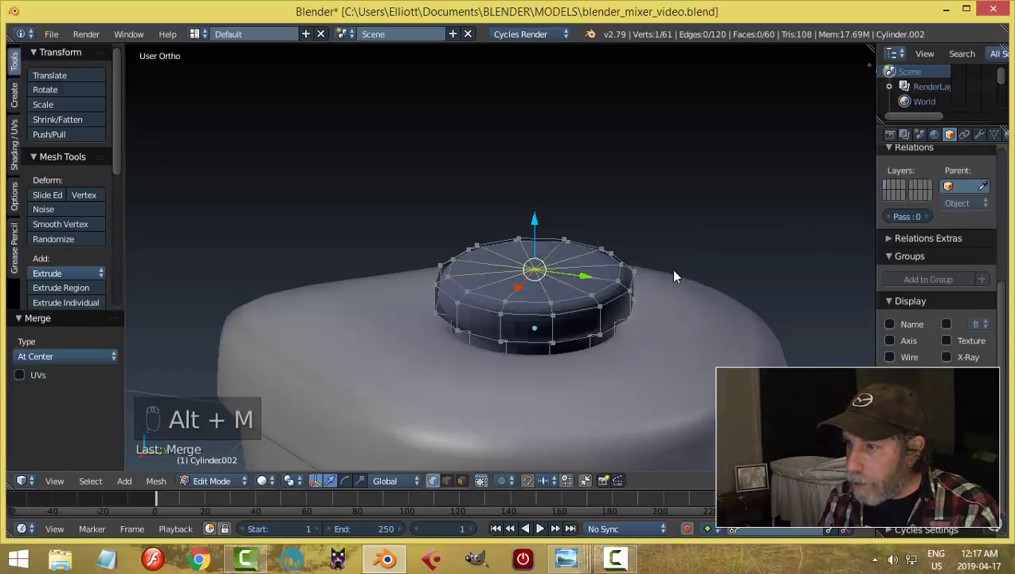
Step: Select the entire cap mesh, recalculate its normals to face outward, and return to Object Mode
middle_drag(645, 328, 644, 323)
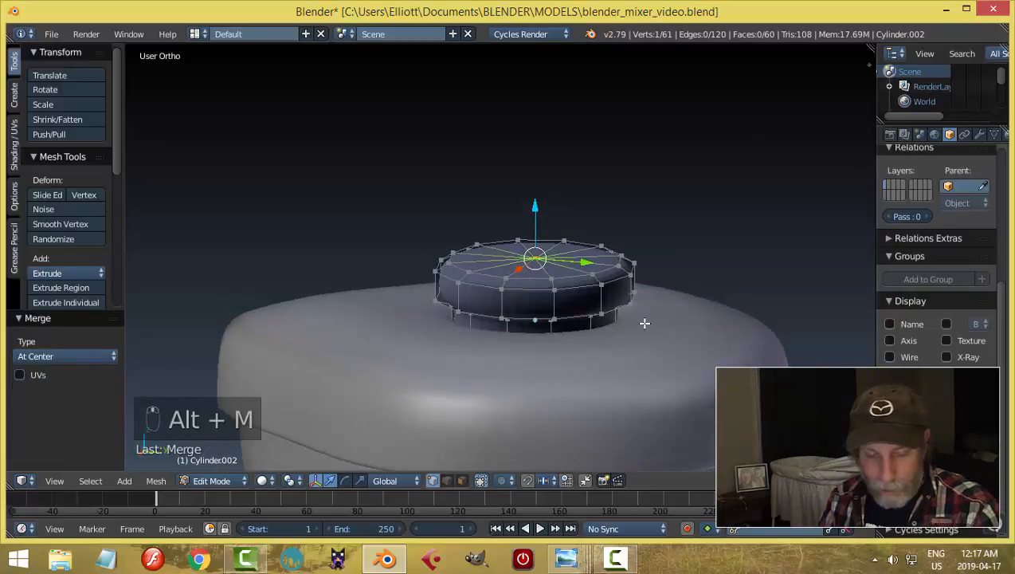
key(a)
key(a)
key(a)
key(ctrl+n)
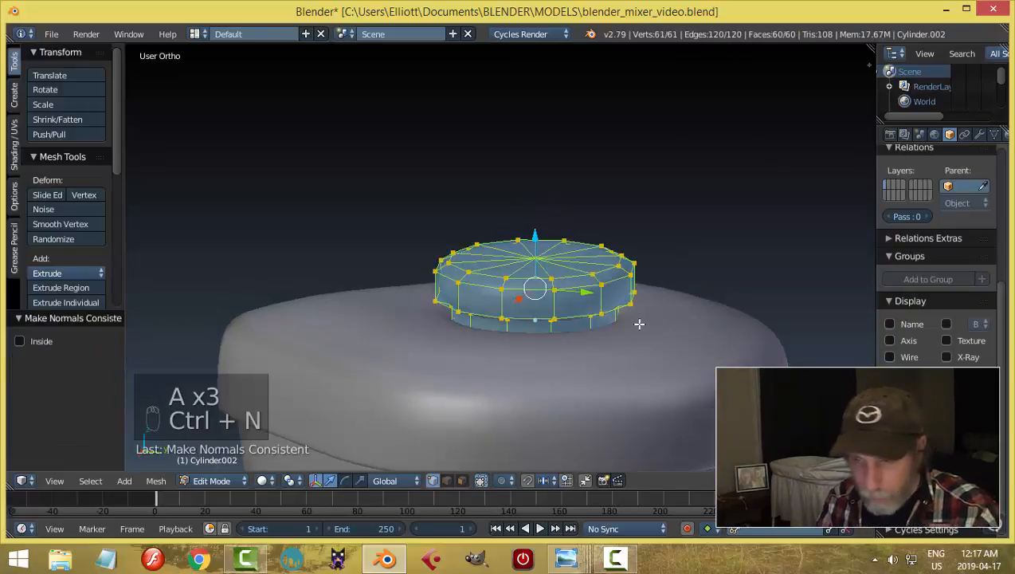
scroll(608, 362, up, 2)
middle_drag(608, 362, 618, 348)
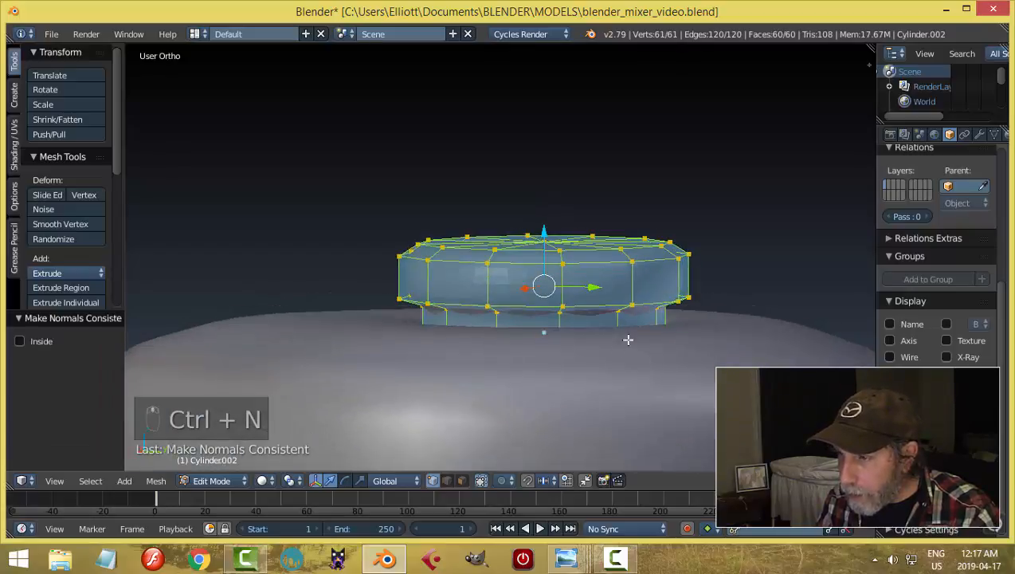
key(Tab)
click(516, 316)
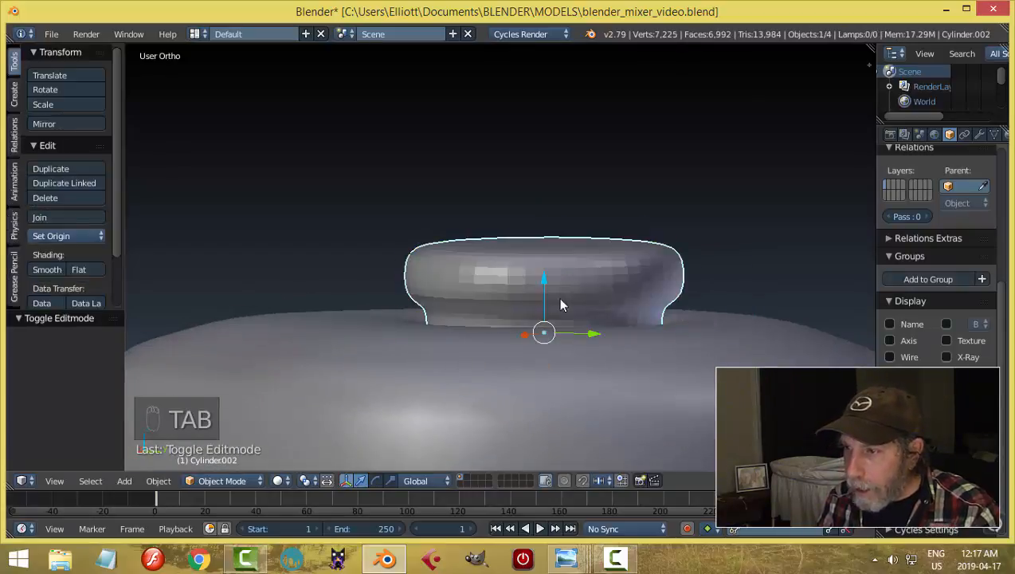
Step: Shade the cap smooth, add an edge loop around its neck, and leave it deselected in Object Mode
click(47, 269)
key(Tab)
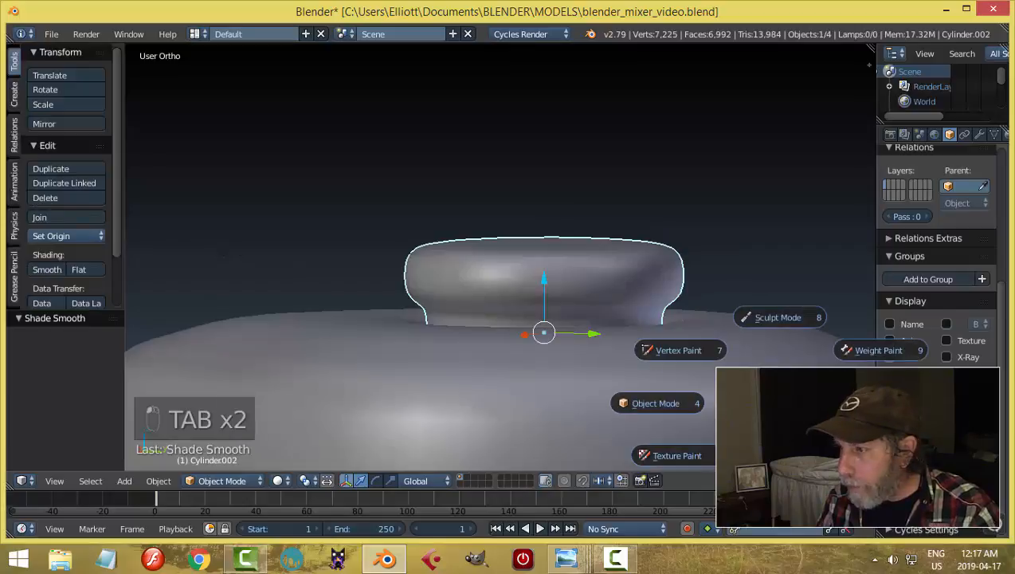
click(739, 346)
key(ctrl+r)
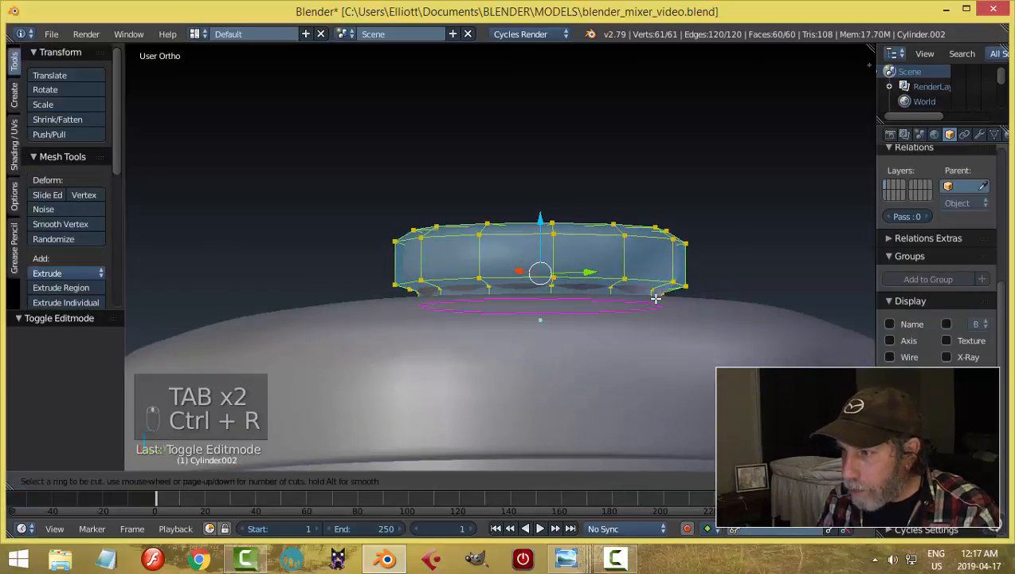
click(658, 297)
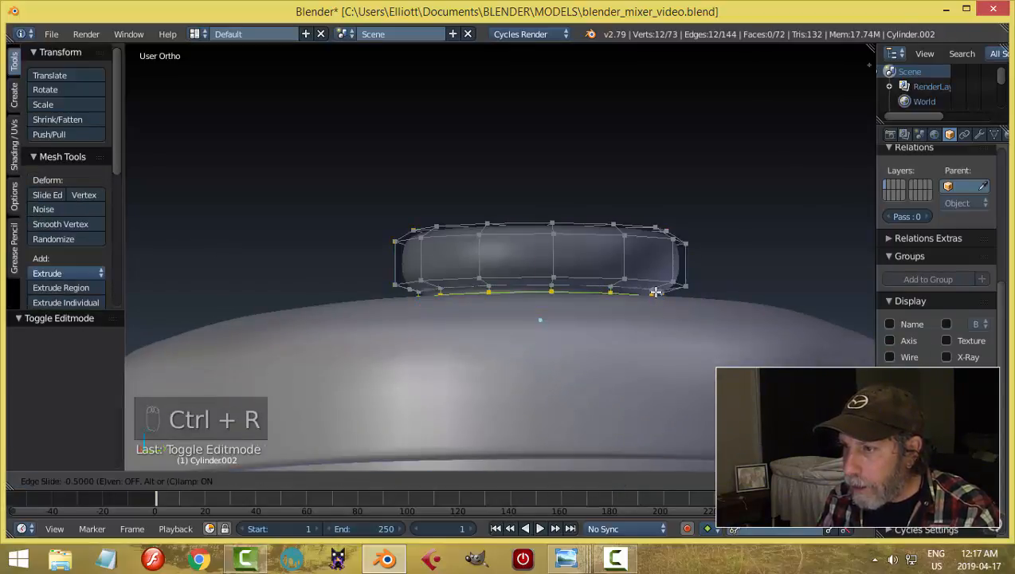
click(655, 293)
key(Tab)
click(576, 291)
middle_drag(621, 263, 600, 345)
scroll(605, 280, down, 1)
key(a)
key(a)
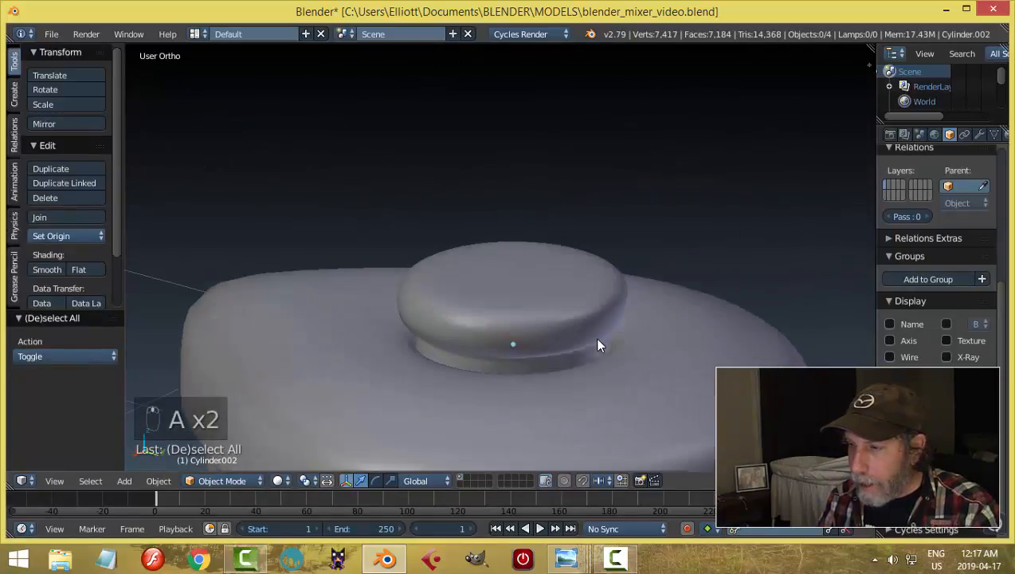
Step: Hide the cap and add an edge loop around the inner wall of the lid's opening, then return to Object Mode
key(h)
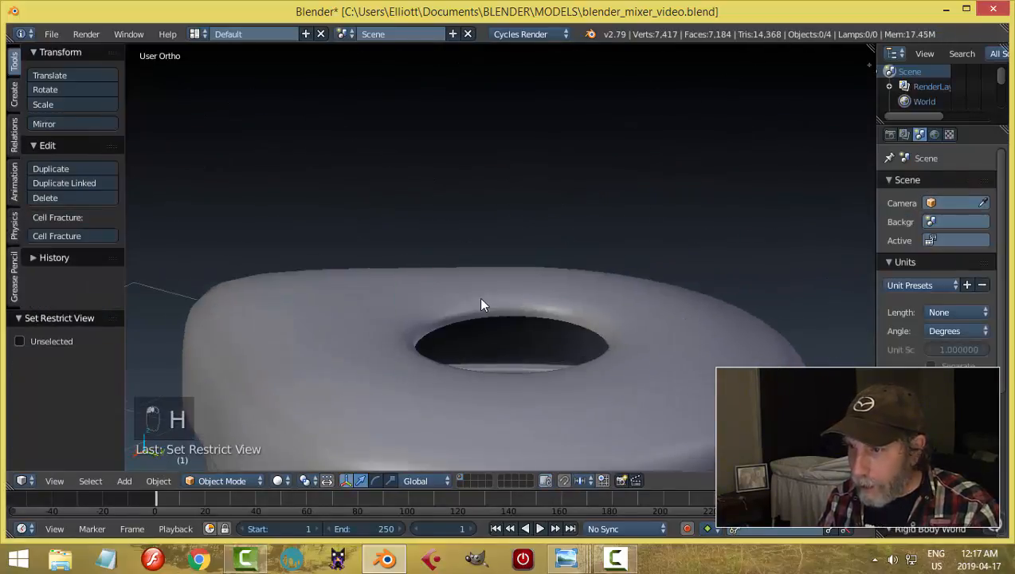
right_click(525, 301)
key(Tab)
click(634, 295)
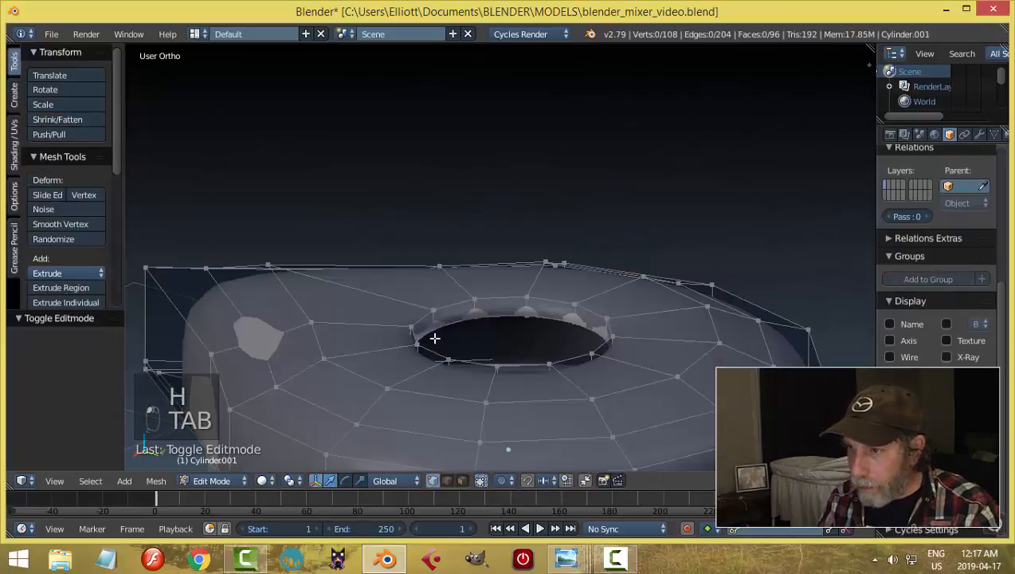
key(ctrl+r)
click(473, 312)
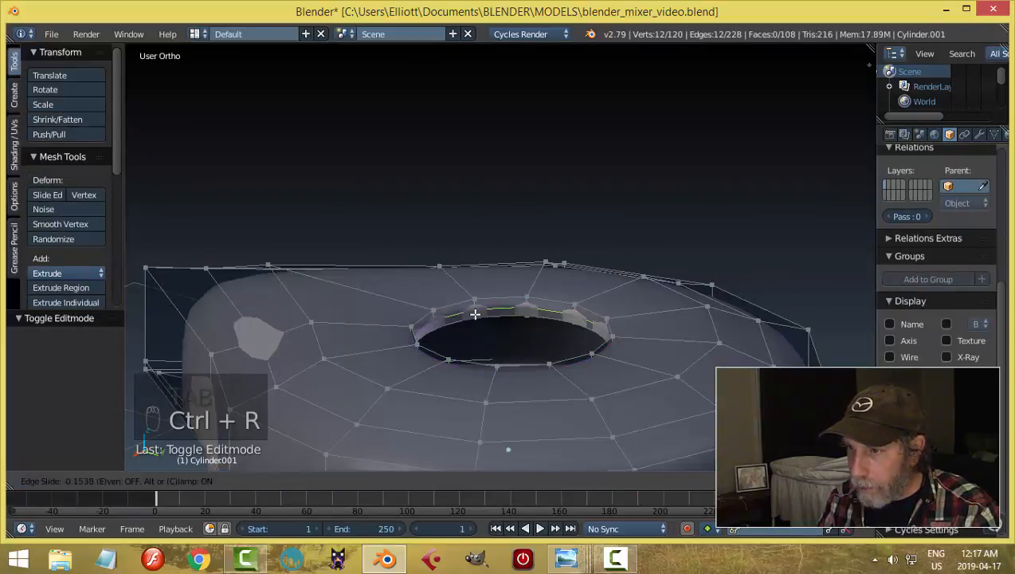
click(475, 319)
key(Tab)
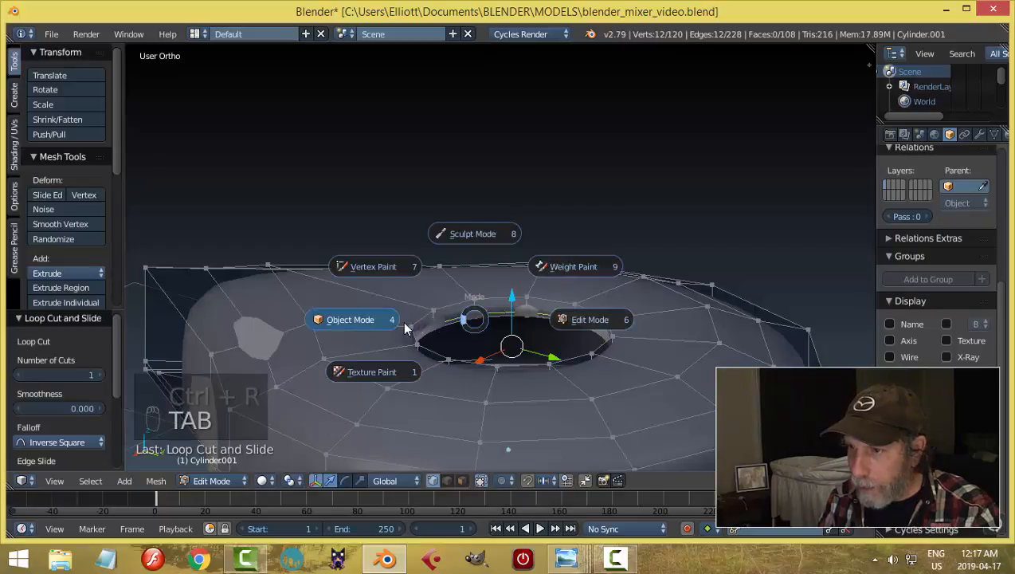
click(402, 320)
Step: Unhide the cap and clear the object selection
middle_drag(606, 342, 466, 307)
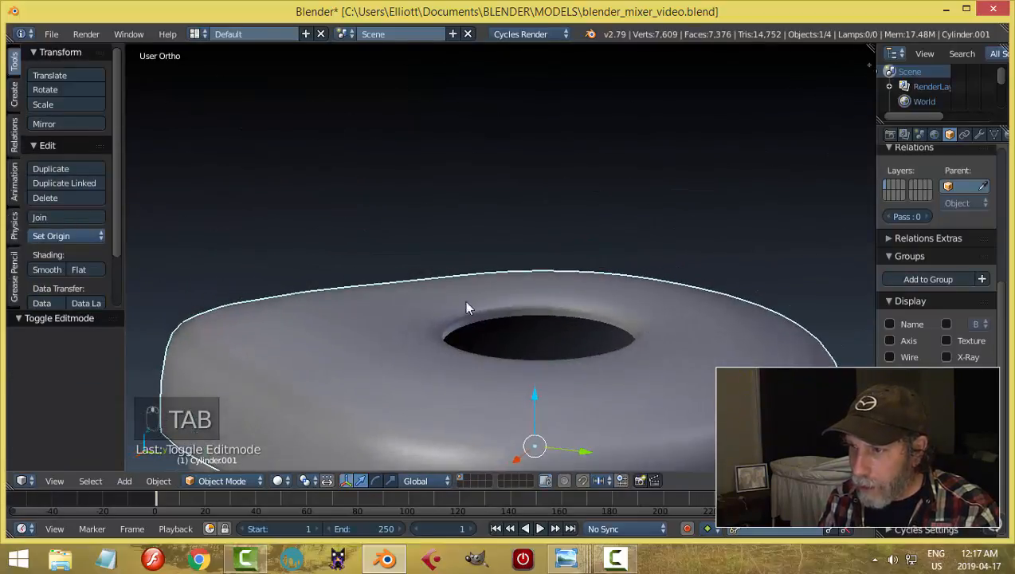
key(alt+h)
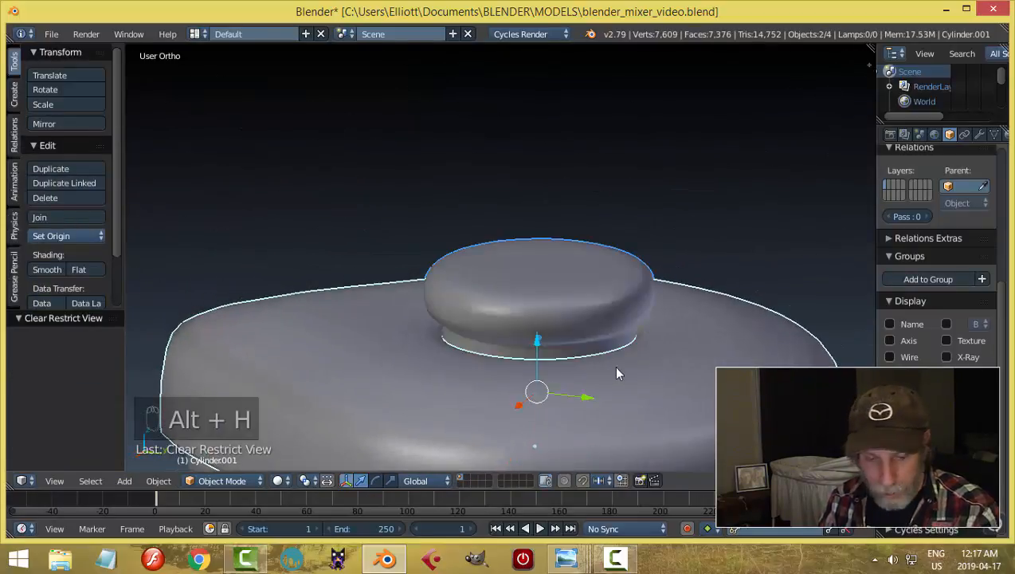
key(a)
middle_drag(583, 351, 555, 293)
right_click(555, 293)
key(a)
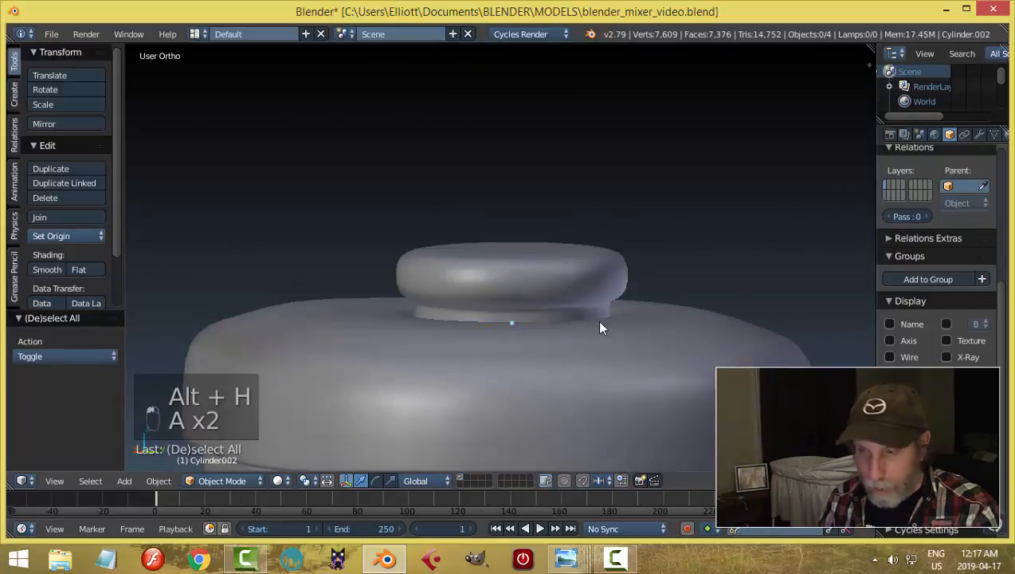
Step: Save the model over the existing blend file
middle_drag(595, 320, 689, 347)
scroll(688, 348, down, 3)
middle_drag(642, 397, 614, 352)
key(ctrl+s)
click(587, 353)
Step: Open the ring at the jug's base in Edit Mode, shown in wireframe from the right orthographic view
scroll(617, 392, up, 4)
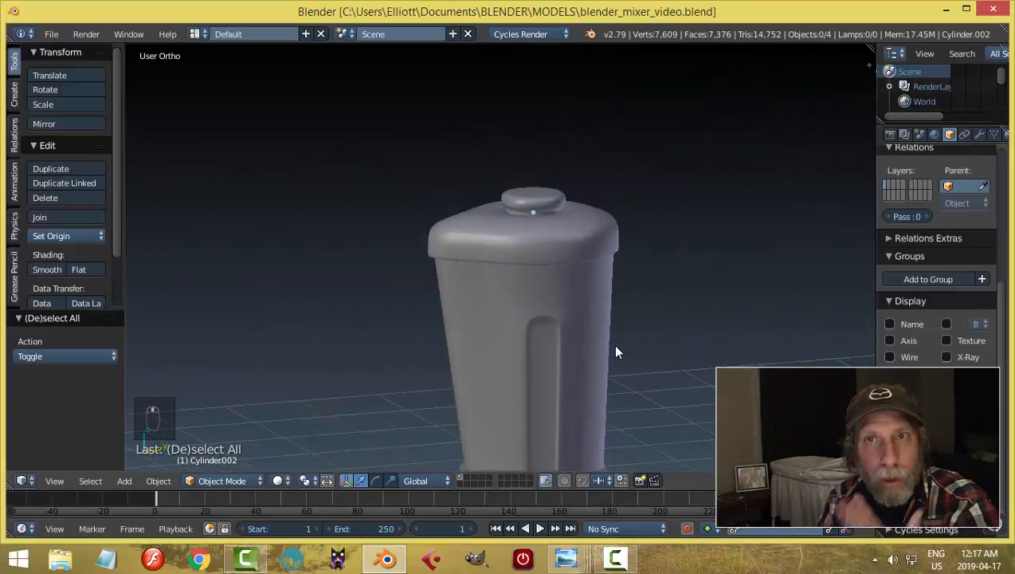
scroll(616, 355, down, 3)
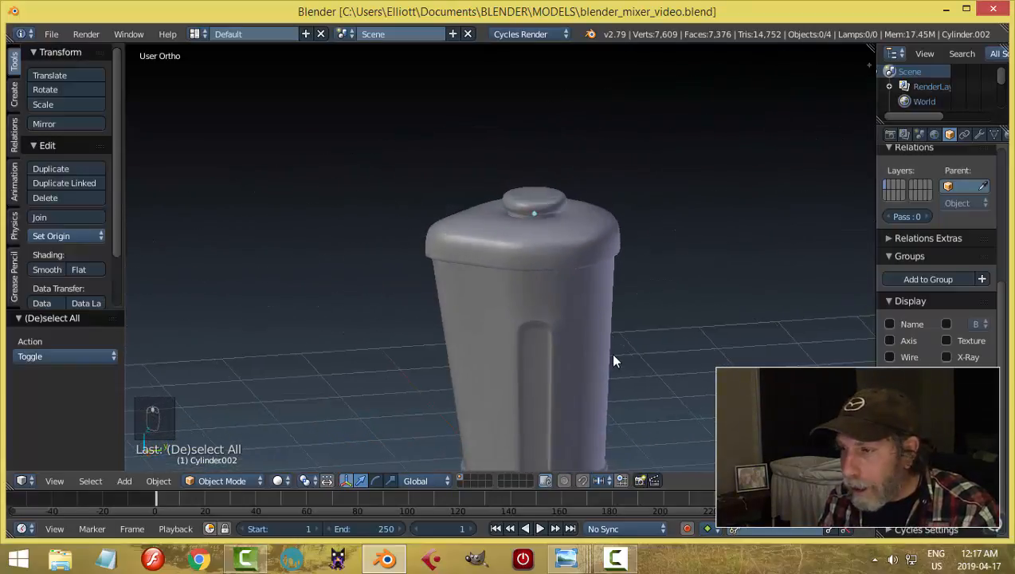
middle_drag(590, 336, 588, 292)
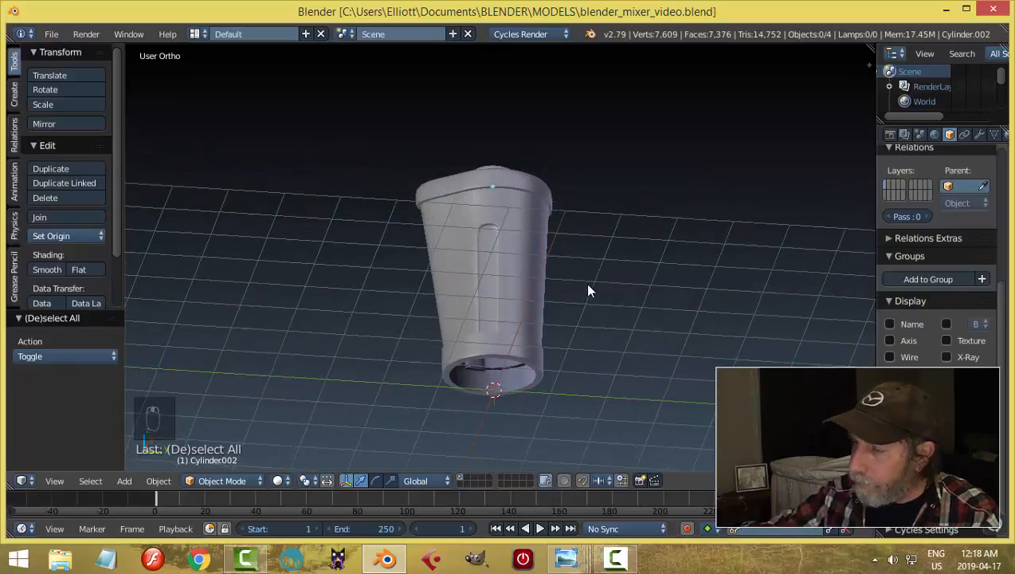
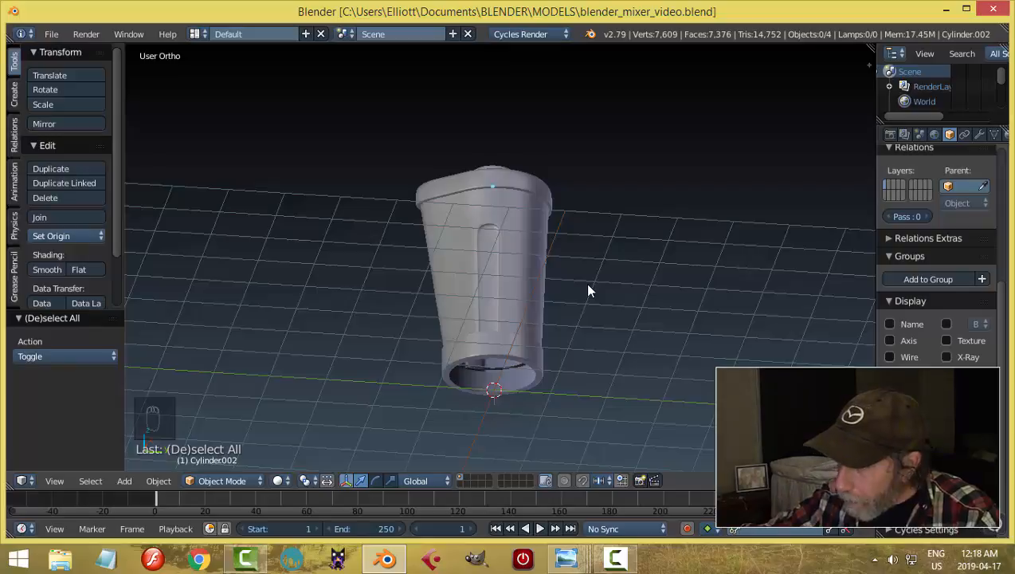
key(KP_3)
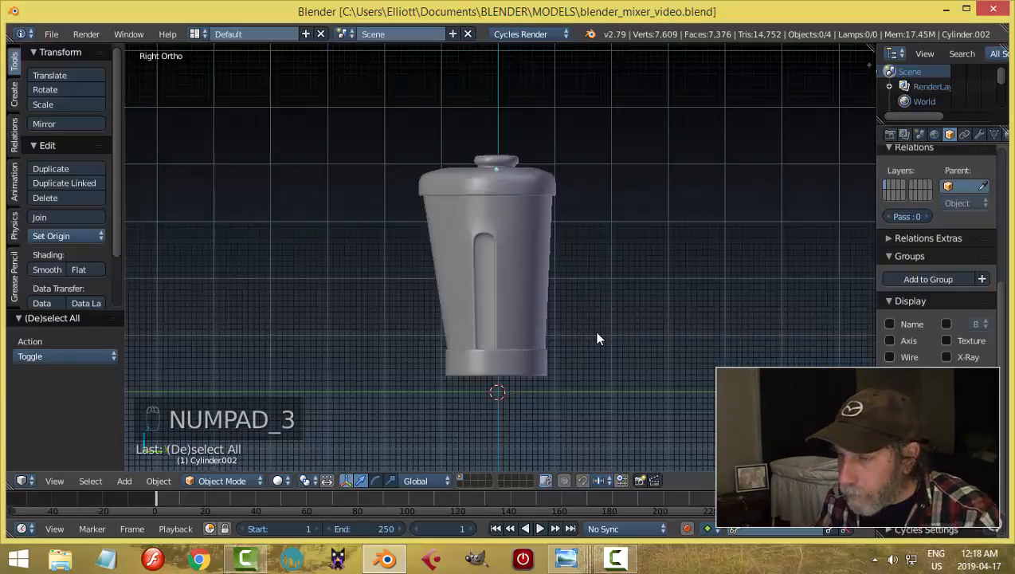
scroll(591, 336, up, 1)
right_click(502, 363)
scroll(663, 392, up, 3)
shift+middle_drag(663, 392, 673, 290)
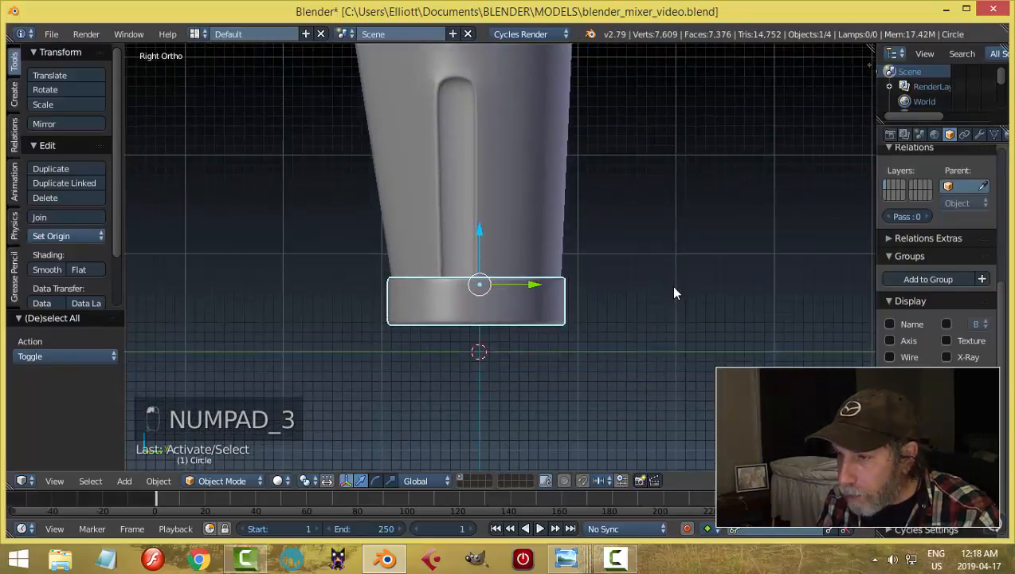
key(Tab)
key(z)
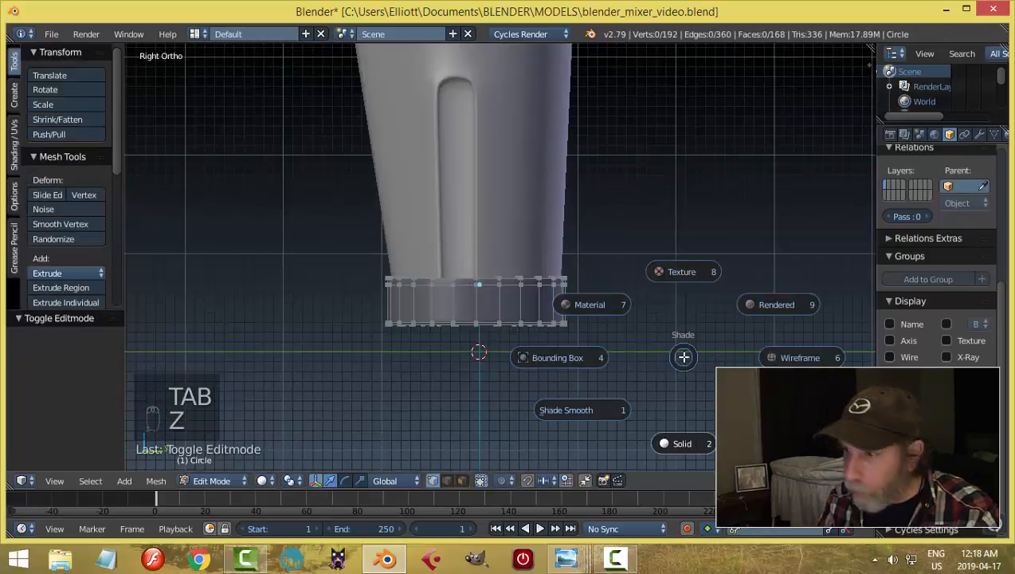
click(772, 359)
Step: Lower the base ring's bottom vertices about 0.063 in Z and return to Object Mode with solid shading
key(b)
drag(628, 369, 336, 311)
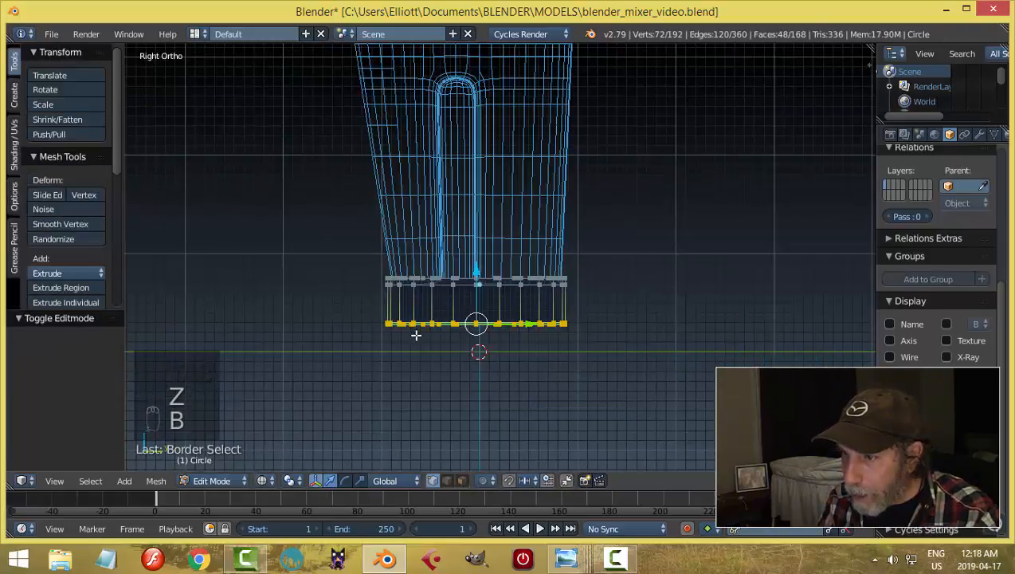
scroll(419, 327, up, 2)
key(g)
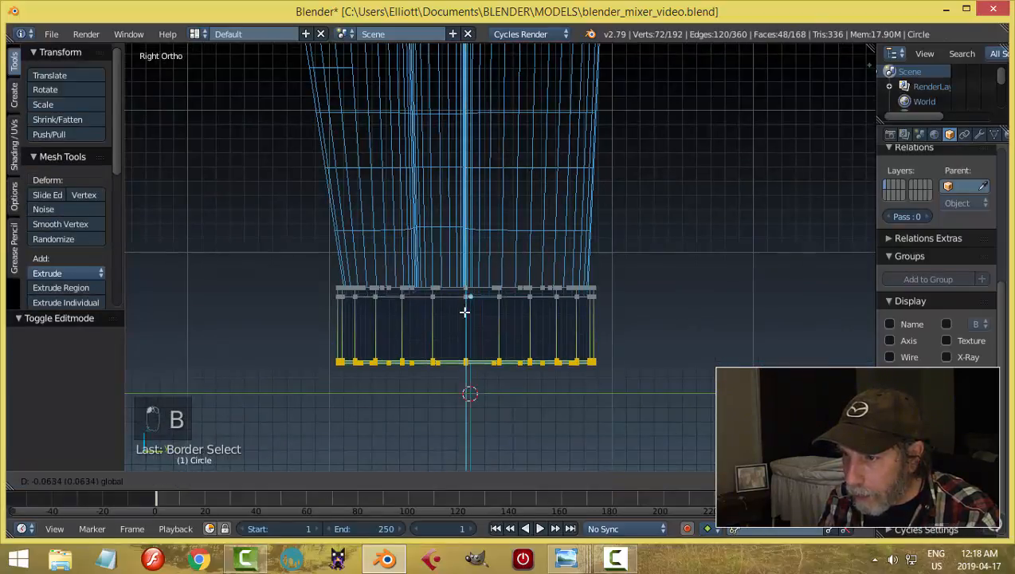
click(464, 311)
key(a)
mouse_move(632, 356)
middle_down()
mouse_move(607, 351)
mouse_move(625, 295)
mouse_move(528, 351)
mouse_move(535, 384)
mouse_move(627, 356)
mouse_move(512, 277)
mouse_move(623, 333)
mouse_move(620, 352)
middle_up()
key(Tab)
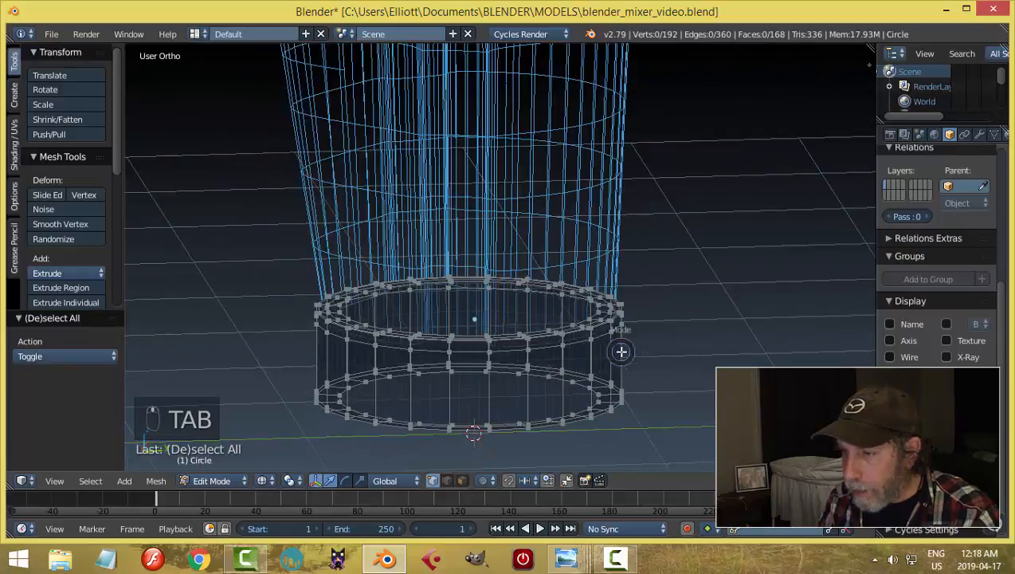
key(z)
click(625, 399)
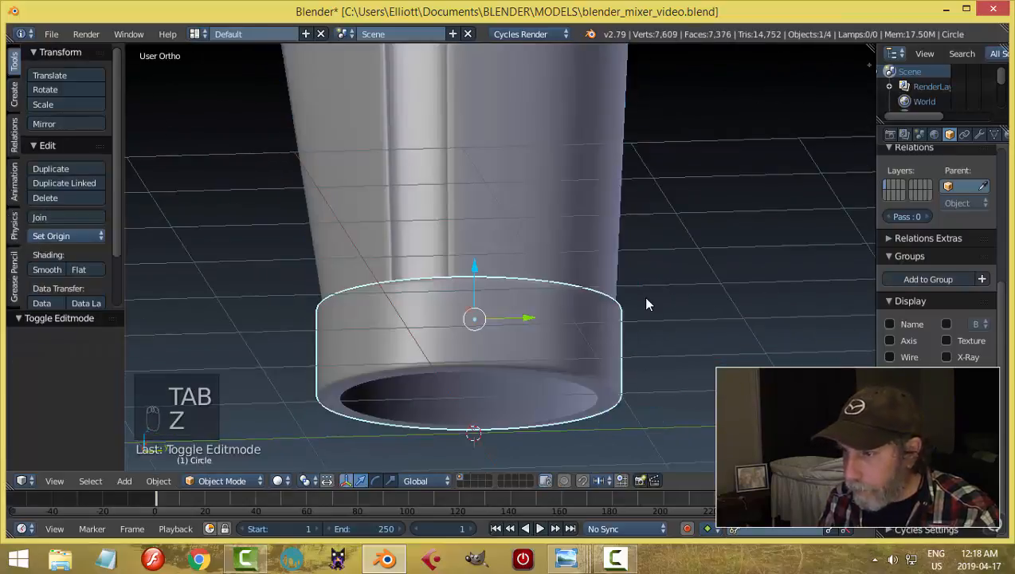
Step: Duplicate the base ring and move the copy down about 0.379 in Z
middle_drag(642, 339, 649, 343)
key(shift+d)
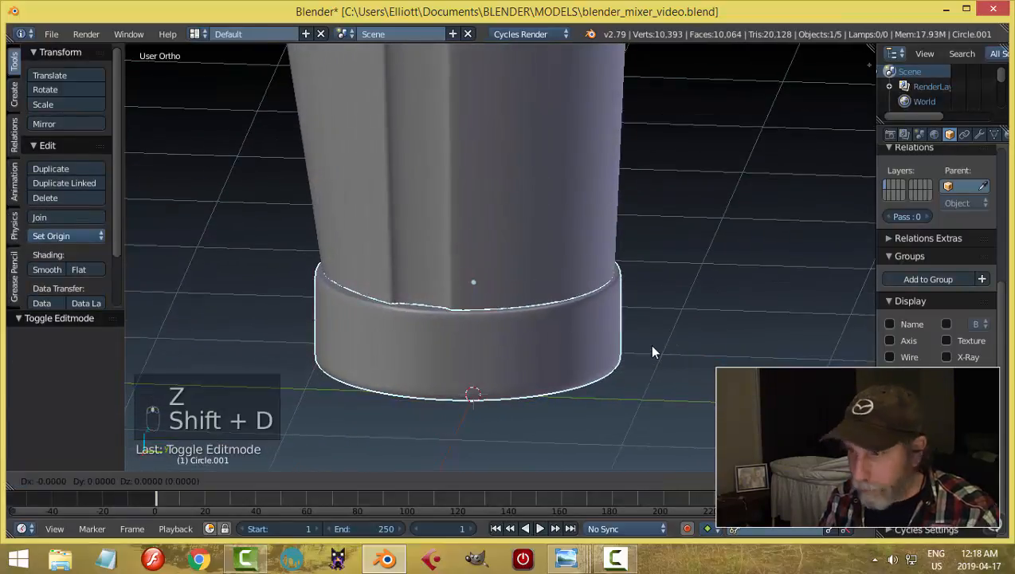
click(465, 294)
Step: Scale the duplicate ring to about 0.952, scale it again by about 0.98, and deselect it
key(s)
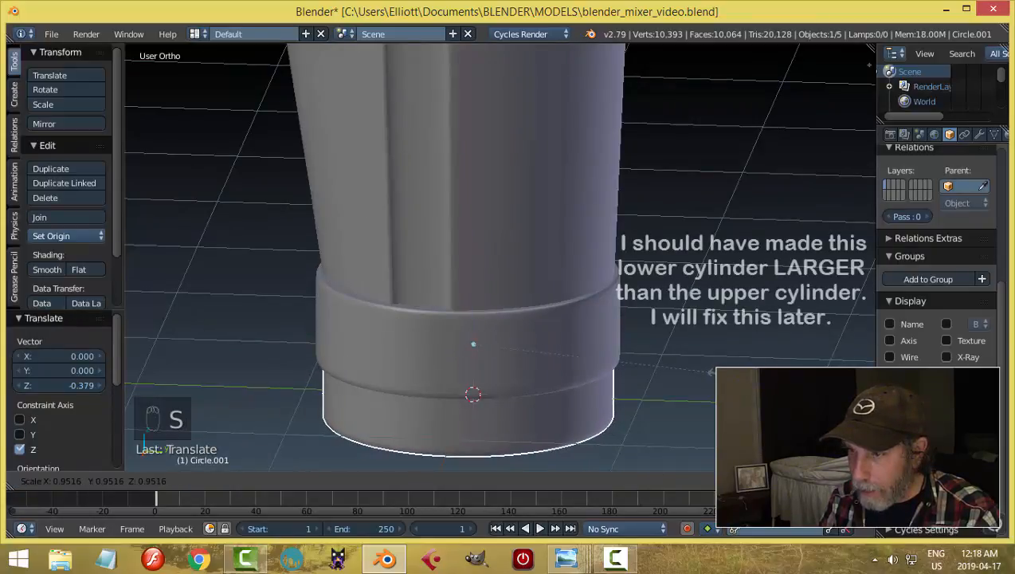
click(671, 344)
middle_drag(671, 344, 673, 275)
key(s)
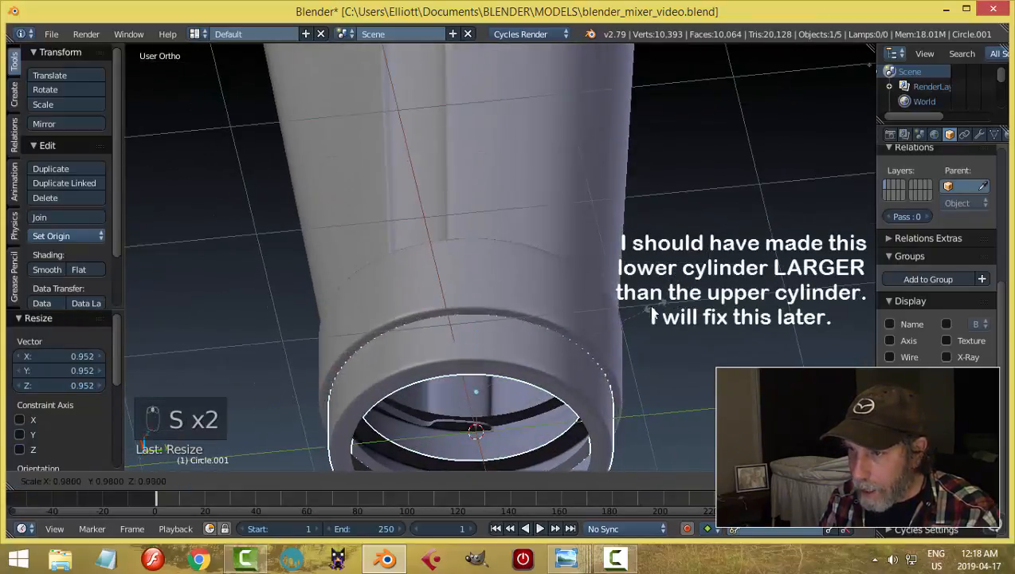
click(653, 317)
key(a)
middle_drag(654, 318, 669, 348)
Step: Move the duplicate ring down so it sits just below the upper ring
right_click(548, 407)
key(g)
click(600, 367)
Step: In Edit Mode, flatten the whole lower ring mesh along Z to a scale of about 0.7
key(Tab)
click(789, 349)
key(a)
key(a)
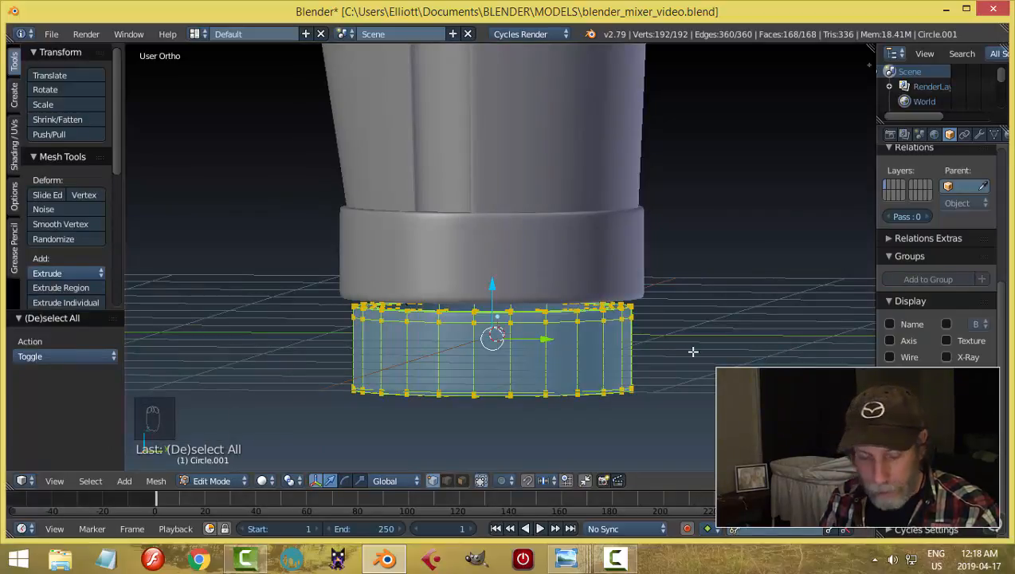
key(s)
key(z)
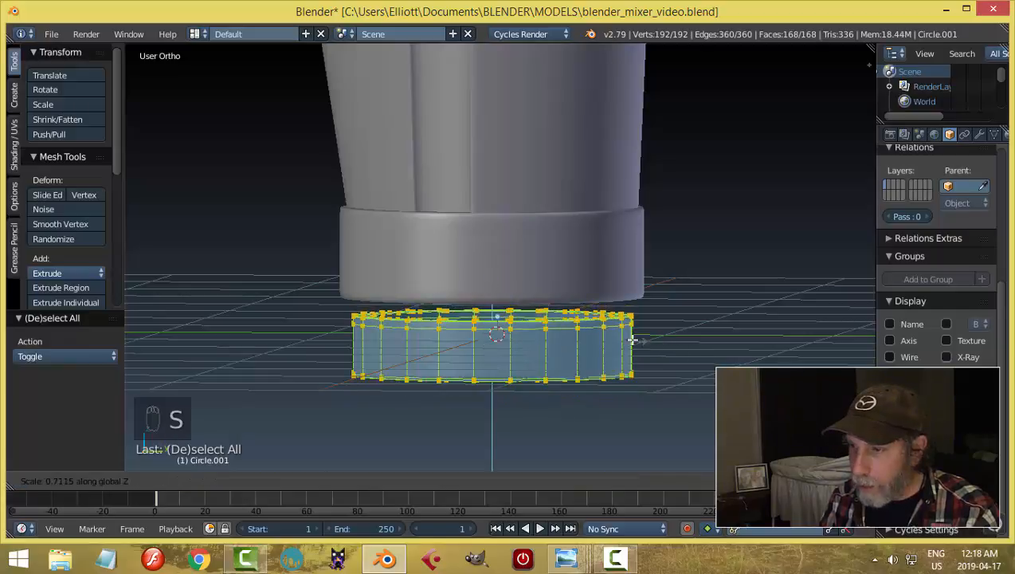
click(624, 337)
key(a)
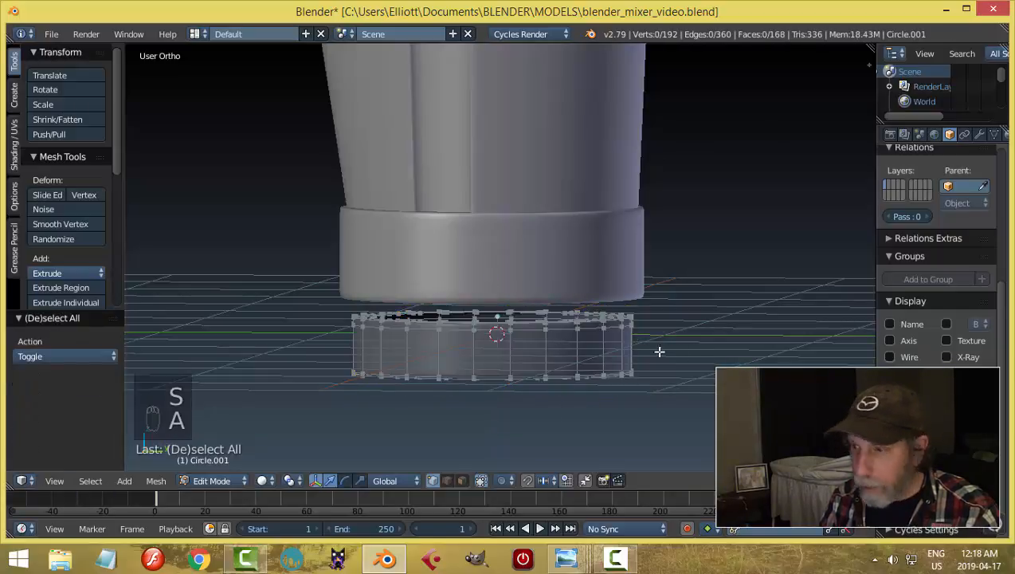
Step: Delete the face loop on top of the lower ring using face select mode, and return to Object Mode
middle_drag(658, 352, 658, 364)
scroll(660, 364, up, 3)
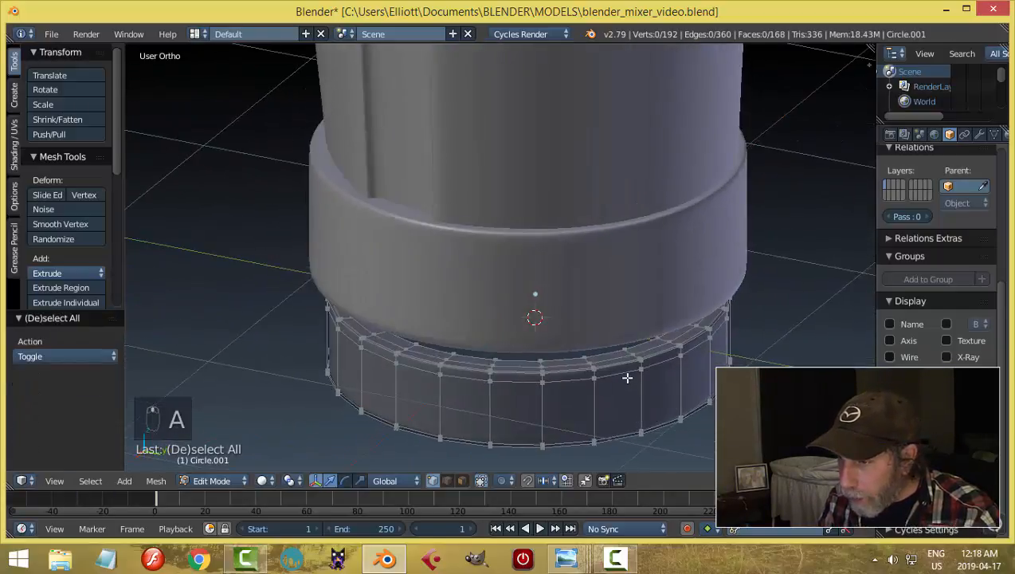
key(ctrl+Tab)
click(607, 401)
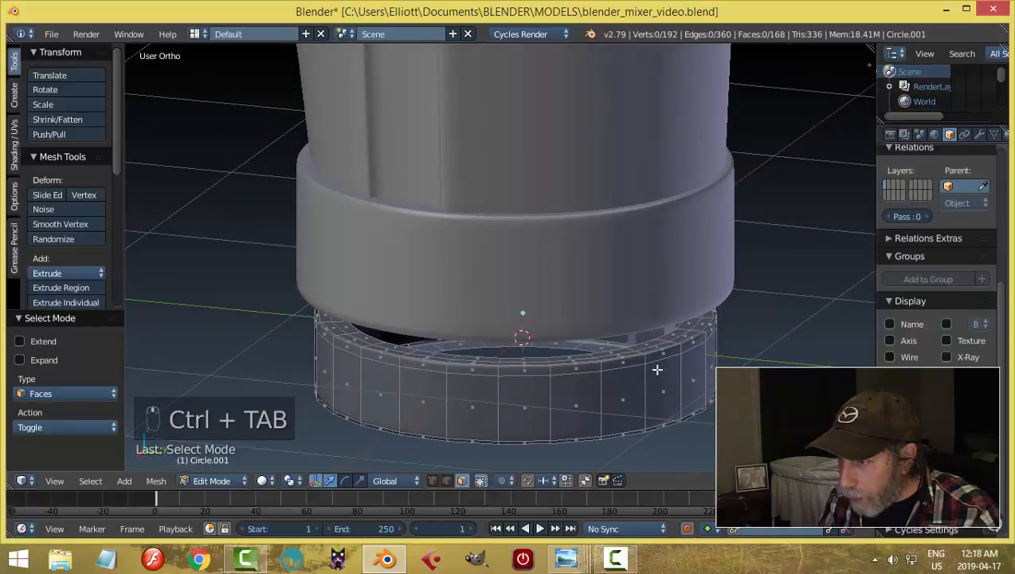
scroll(655, 371, up, 2)
alt+right_click(685, 384)
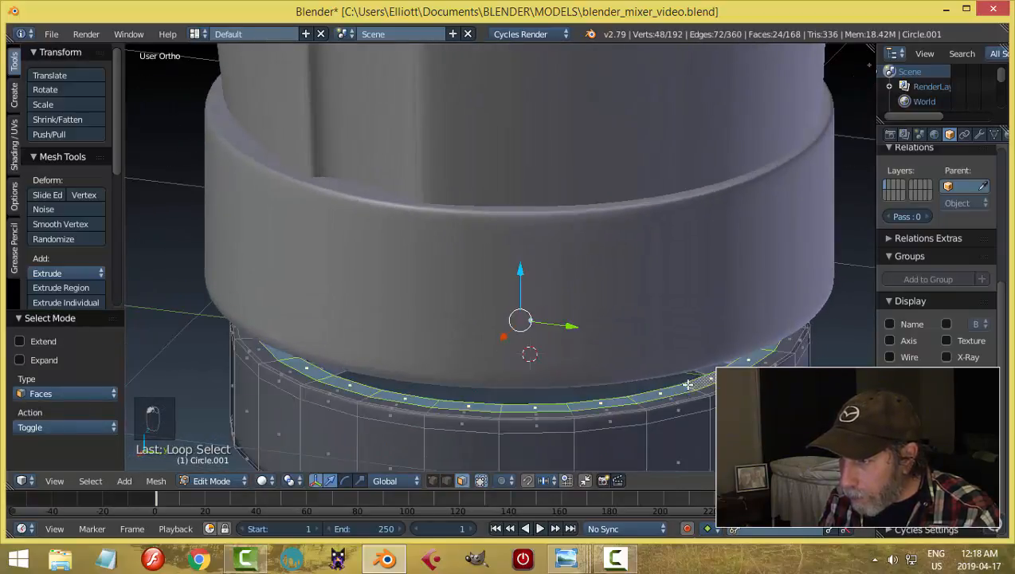
scroll(686, 383, down, 3)
mouse_move(708, 373)
middle_down()
mouse_move(711, 294)
mouse_move(703, 365)
middle_up()
key(x)
click(709, 336)
key(Tab)
click(573, 364)
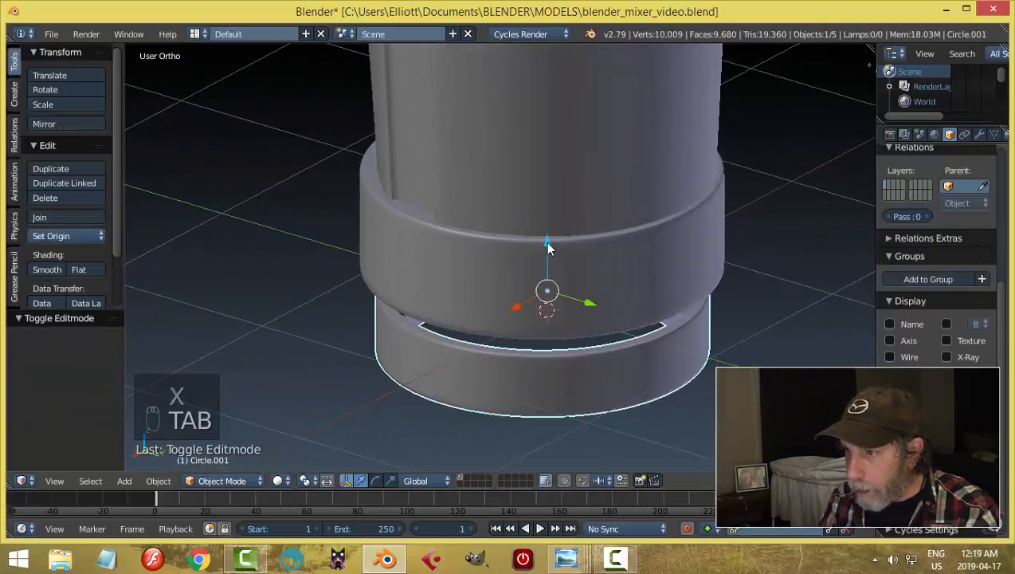
Step: Raise the lower ring along Z into the underside of the upper ring and check the joint from below
drag(547, 247, 555, 219)
middle_drag(556, 219, 564, 368)
key(a)
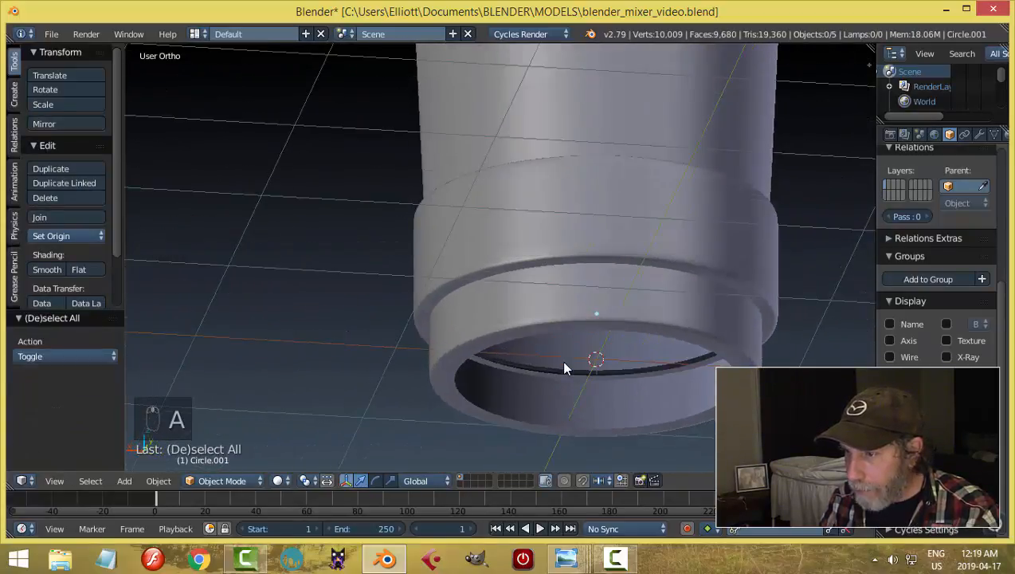
middle_drag(666, 304, 675, 399)
middle_drag(688, 357, 728, 318)
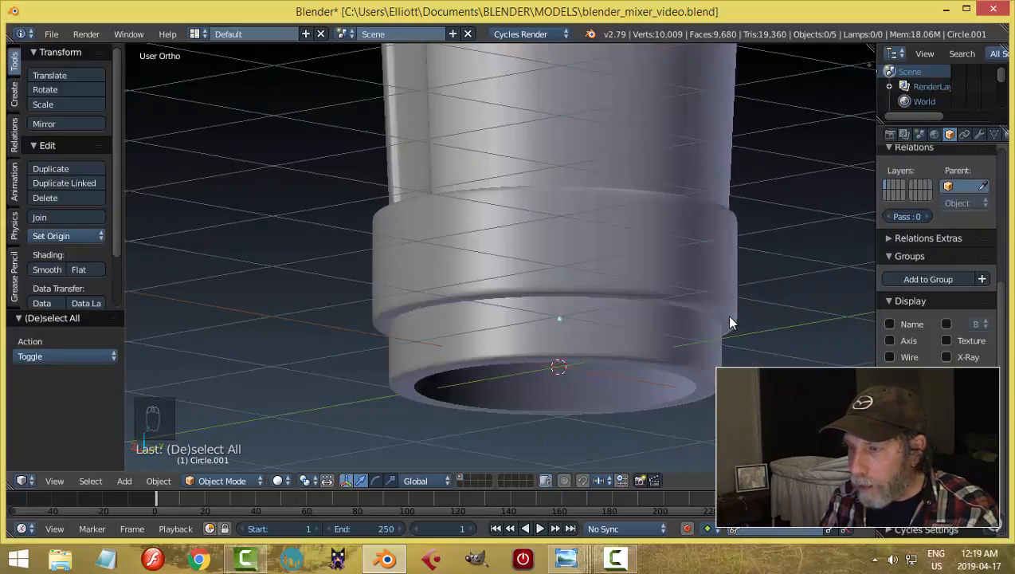
Step: Select the lower ring and snap the 3D cursor to it
scroll(717, 314, down, 3)
middle_drag(656, 296, 610, 395)
click(569, 348)
middle_drag(569, 348, 580, 269)
key(shift+s)
click(660, 257)
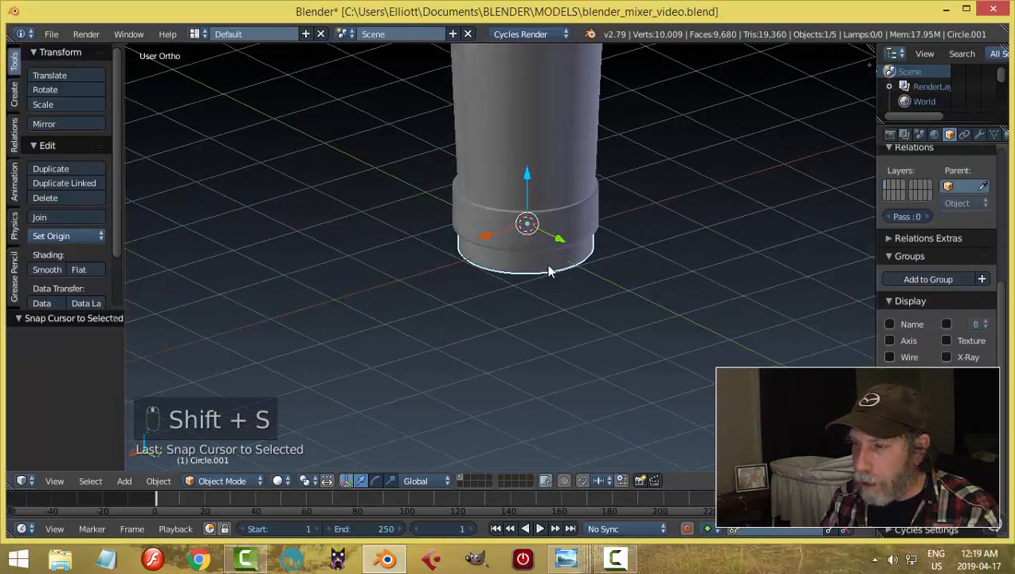
Step: Set the lower ring's origin to its geometry and snap the 3D cursor to the selected ring
click(42, 236)
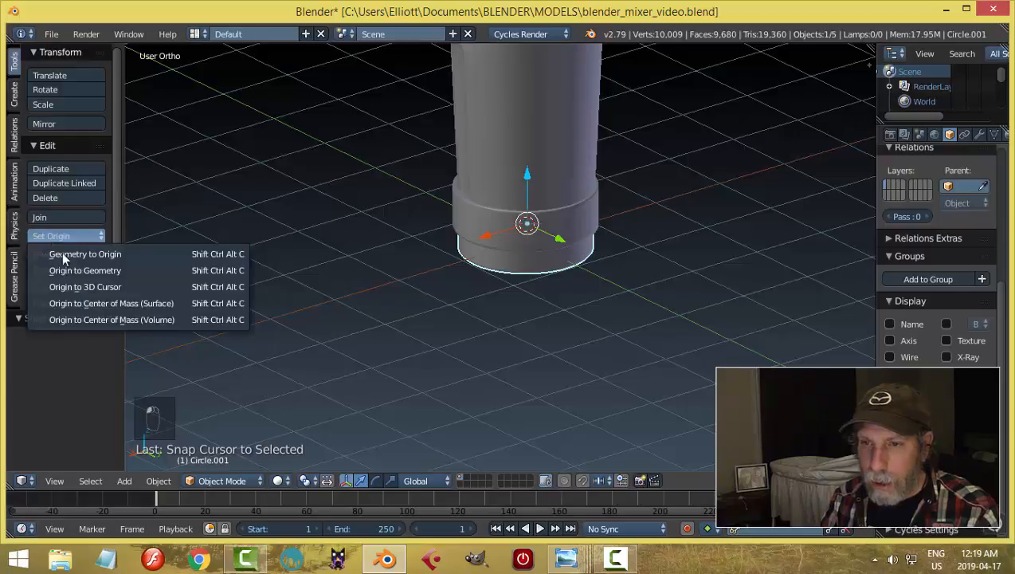
click(76, 269)
key(shift+s)
click(582, 294)
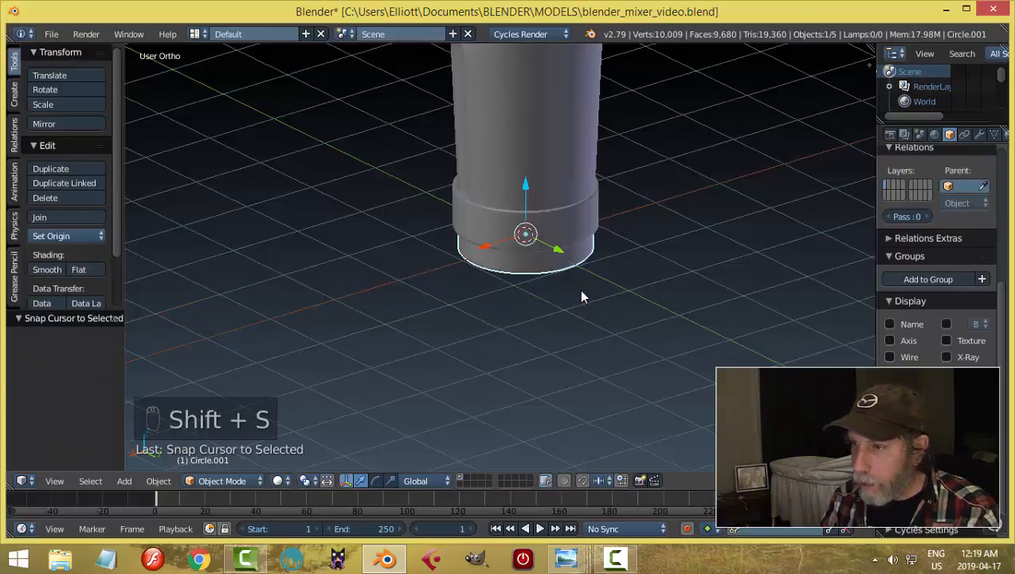
Step: Hide the grid floor in the viewport display settings
mouse_move(644, 299)
middle_down()
mouse_move(623, 273)
mouse_move(563, 278)
mouse_move(612, 279)
middle_up()
key(n)
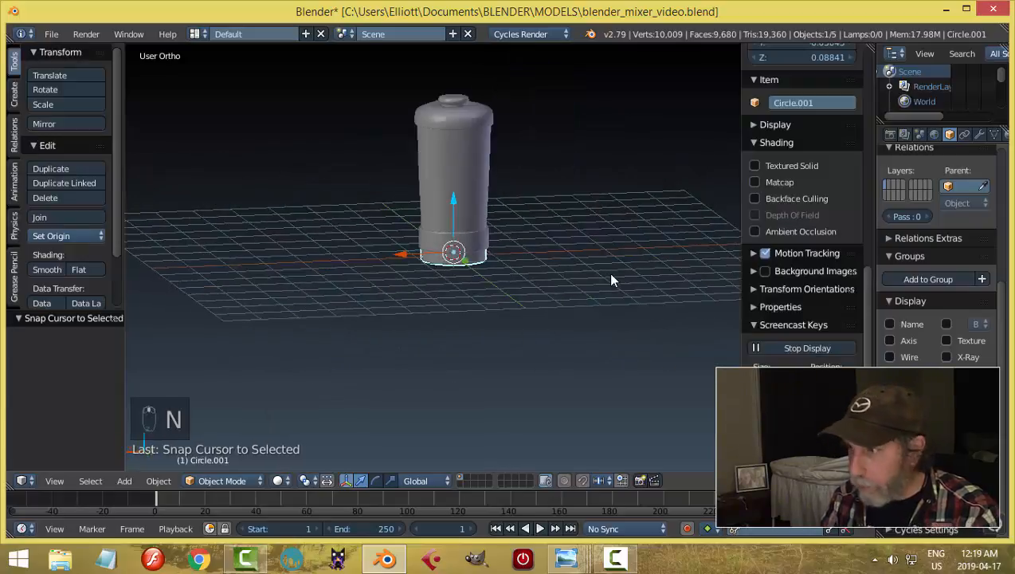
click(752, 141)
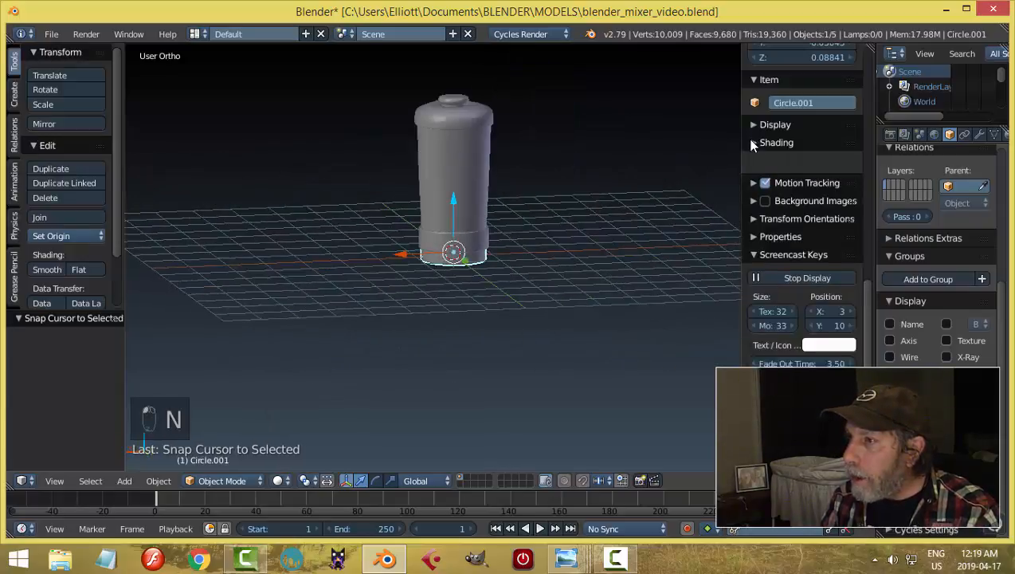
click(761, 128)
click(785, 234)
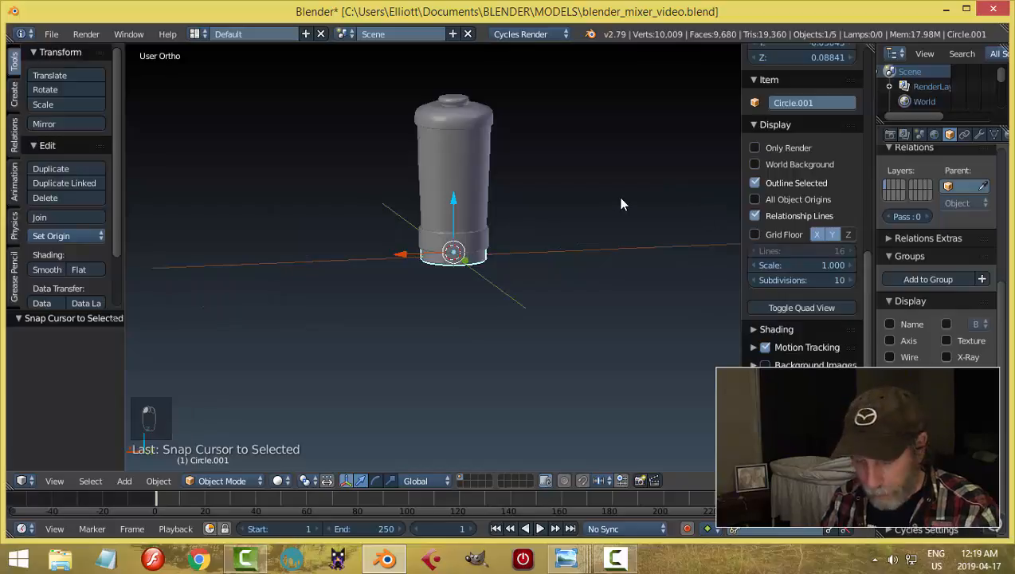
key(n)
Step: Add a cube at the 3D cursor and, in Edit Mode, lower its mesh about 1.14 along Z beneath the rings
key(shift+a)
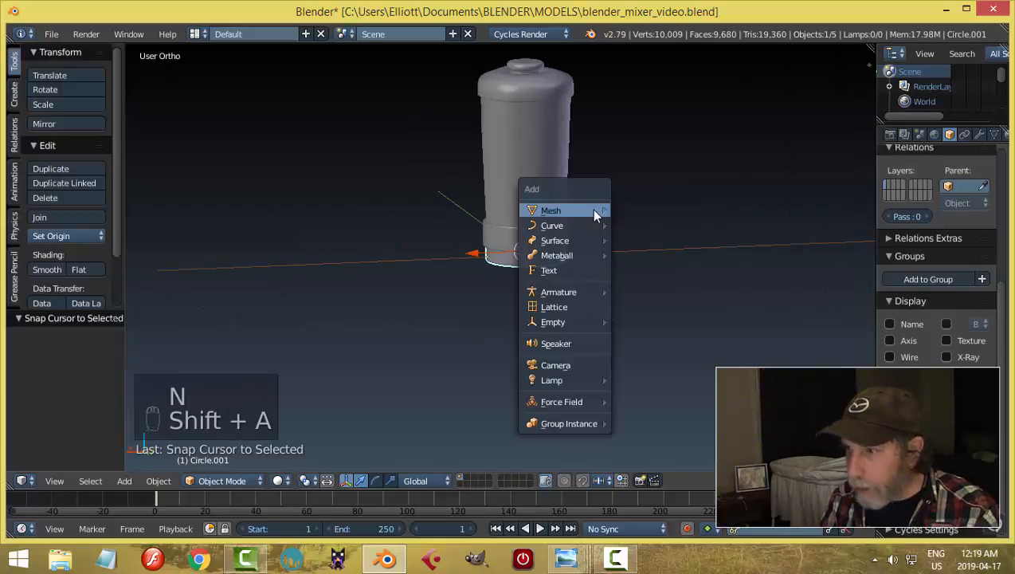
mouse_move(594, 214)
click(650, 226)
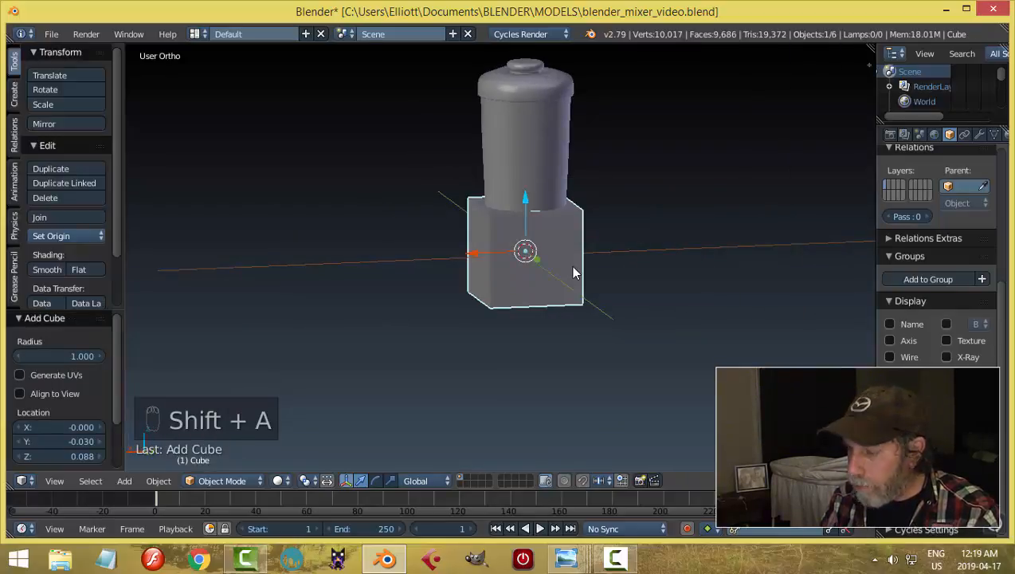
key(KP_3)
key(Tab)
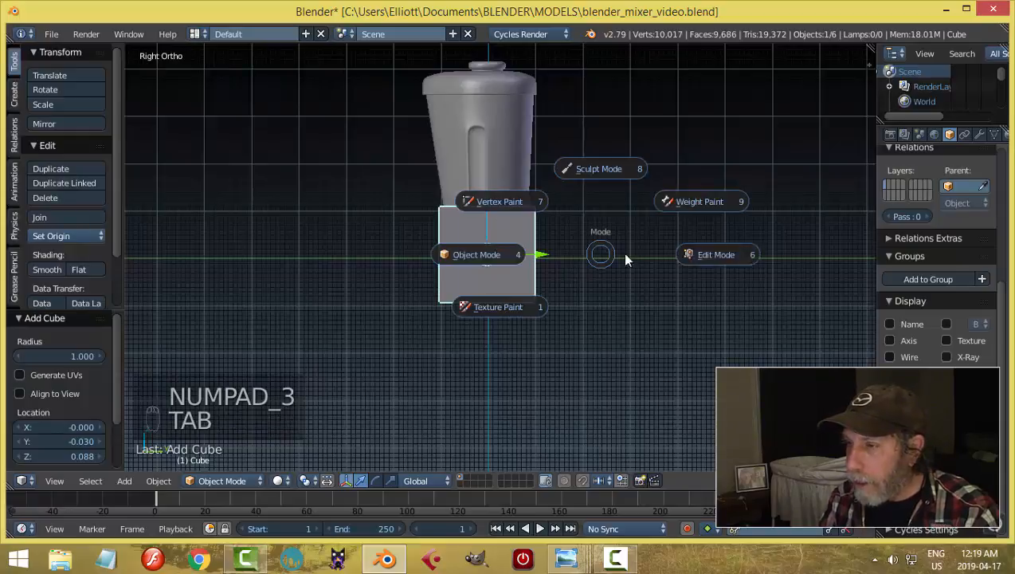
click(637, 260)
middle_drag(642, 261, 639, 270)
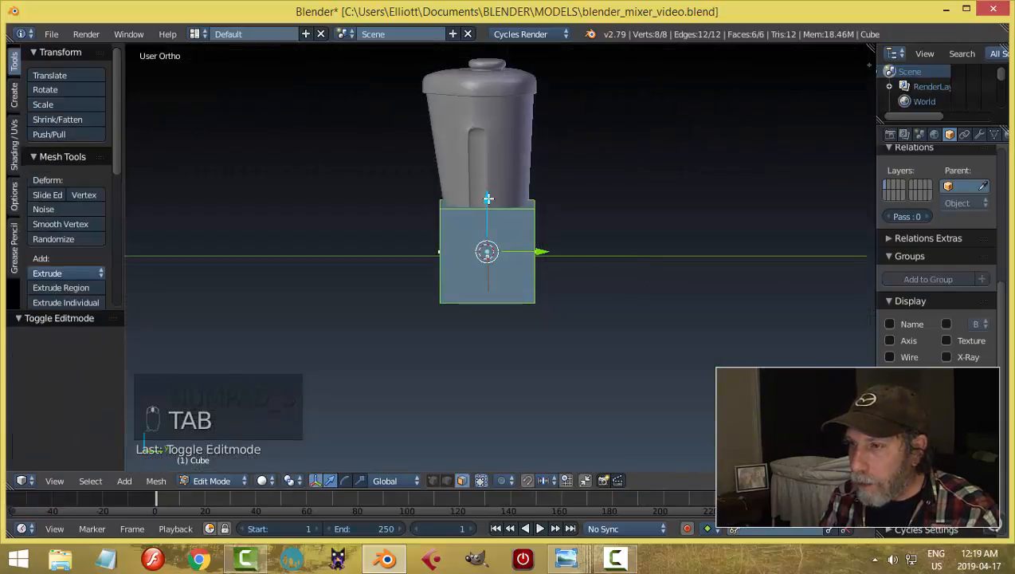
drag(488, 199, 495, 250)
Step: Raise the cube's bottom face about 0.73 along Z to make a flatter base
middle_drag(484, 293, 561, 251)
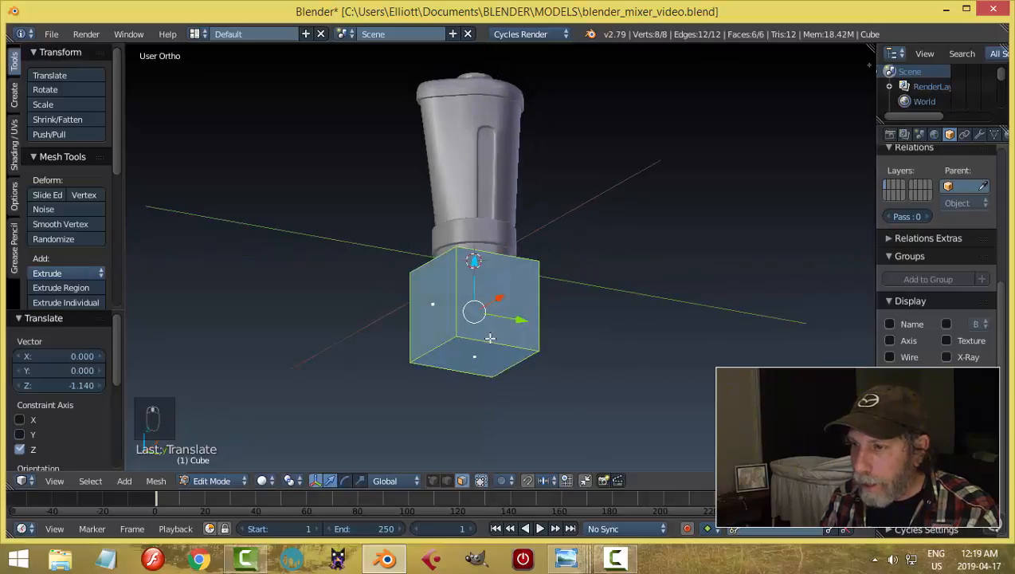
right_click(485, 364)
middle_drag(530, 306, 476, 337)
key(g)
key(z)
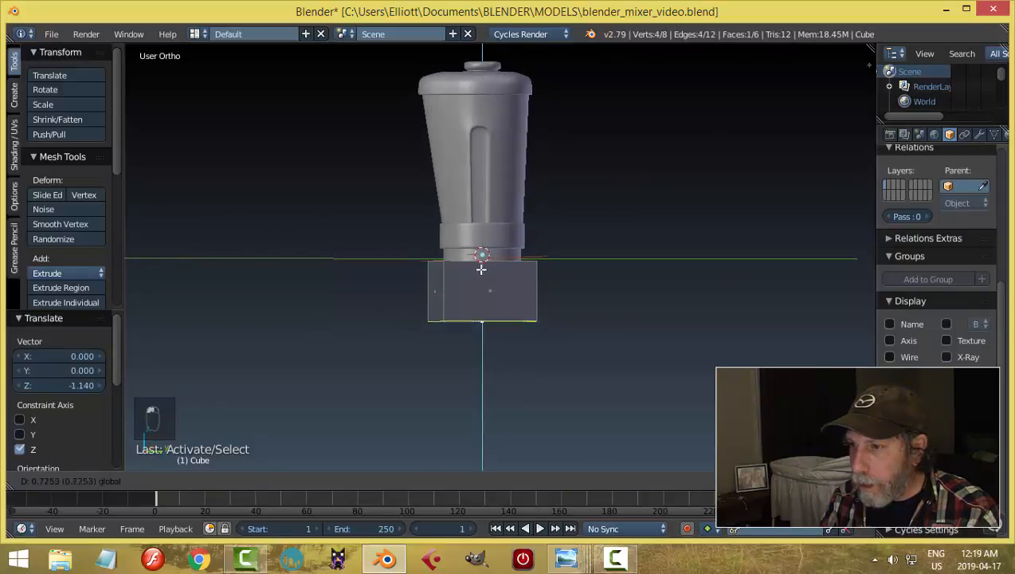
drag(518, 265, 518, 265)
Step: Pull the base's front face about 0.49 outward along Y and ease it back about 0.06
middle_drag(518, 266, 457, 295)
right_click(445, 292)
drag(482, 285, 465, 292)
middle_drag(523, 293, 494, 302)
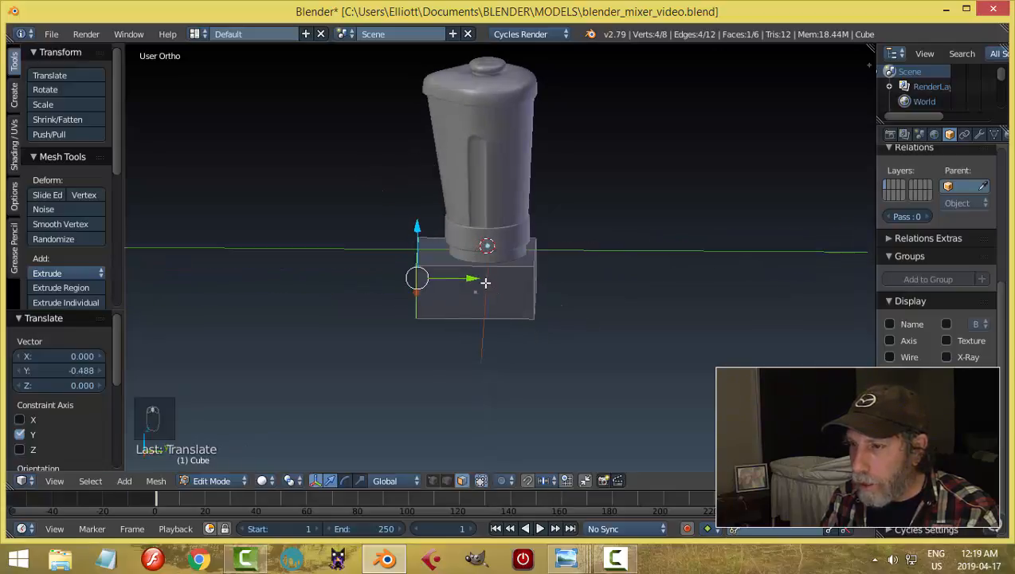
drag(475, 281, 478, 281)
middle_drag(480, 280, 526, 328)
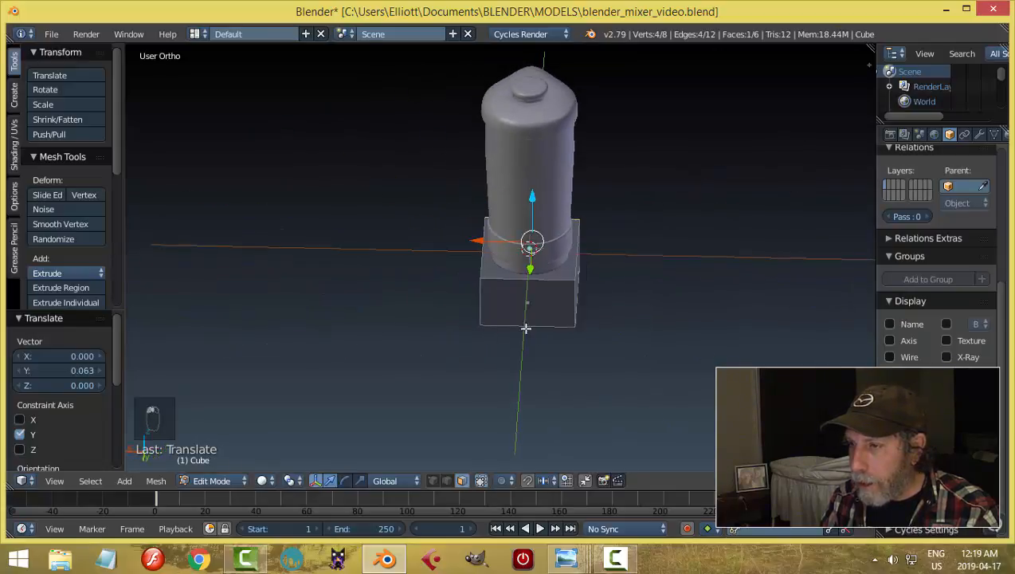
Step: Select the whole base mesh and scale it up slightly
key(a)
key(a)
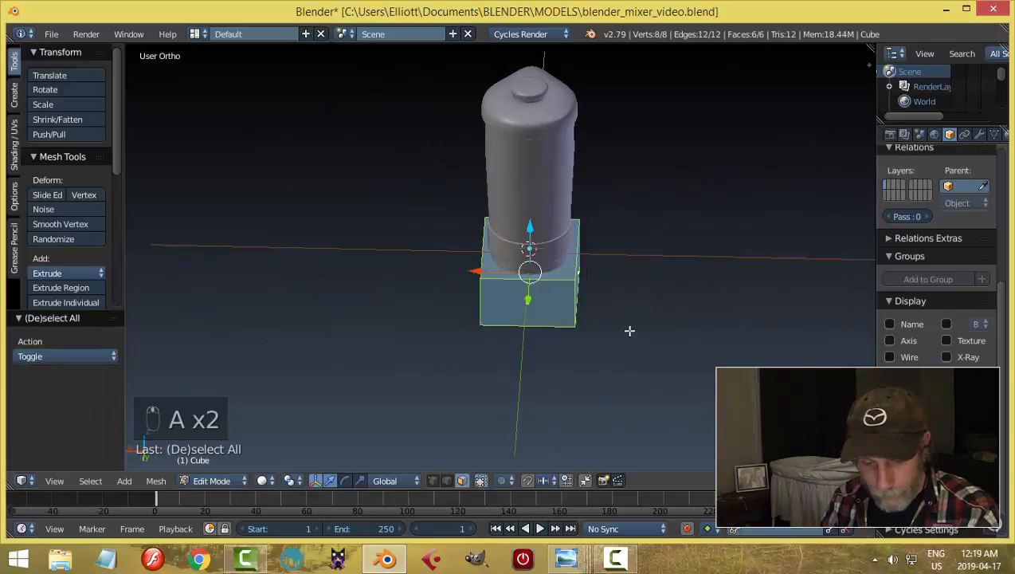
key(s)
click(634, 329)
middle_drag(637, 330, 727, 312)
Step: Move the base's front face slightly farther outward along Y and clear the selection
key(a)
middle_drag(531, 311, 550, 344)
right_click(420, 262)
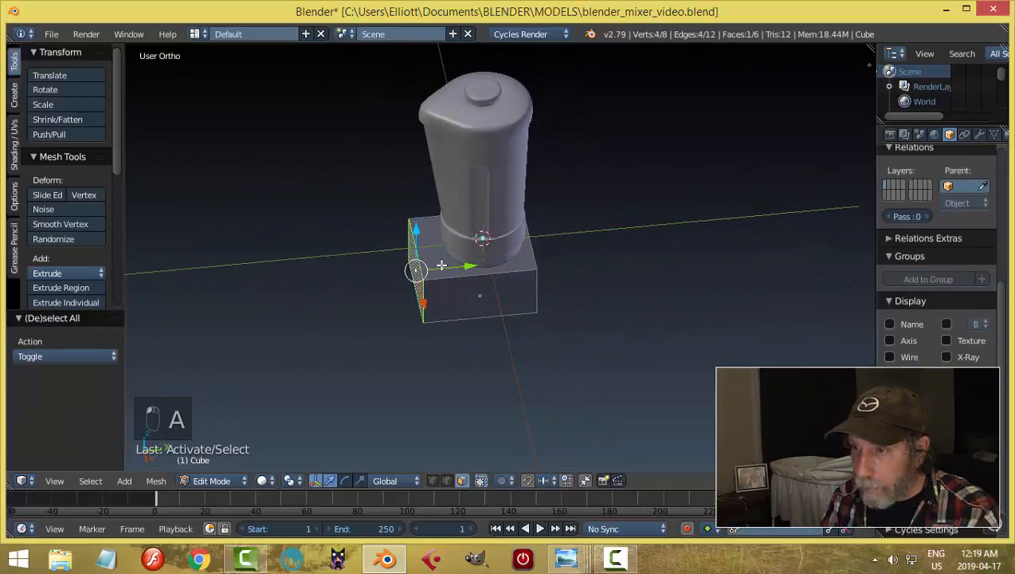
drag(463, 264, 459, 263)
key(a)
Step: Add a vertical loop cut around the base and slide it about 0.52 toward the front
middle_drag(633, 312, 513, 298)
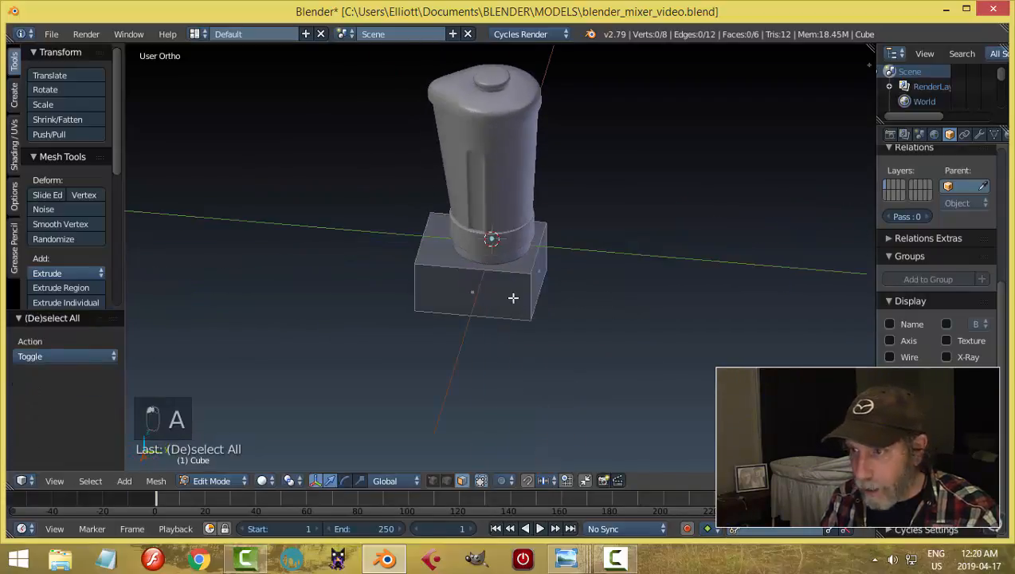
key(ctrl+r)
click(460, 277)
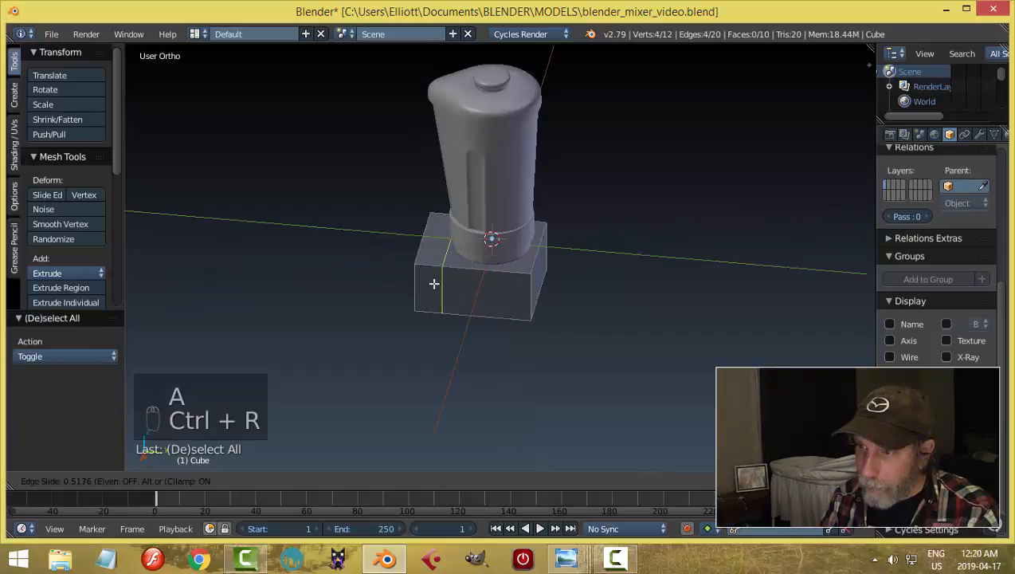
click(434, 284)
key(a)
middle_drag(434, 285, 478, 263)
Step: In edge select mode, lower the base's upper front edge about 0.55 along Z to form a sloped panel
key(ctrl+Tab)
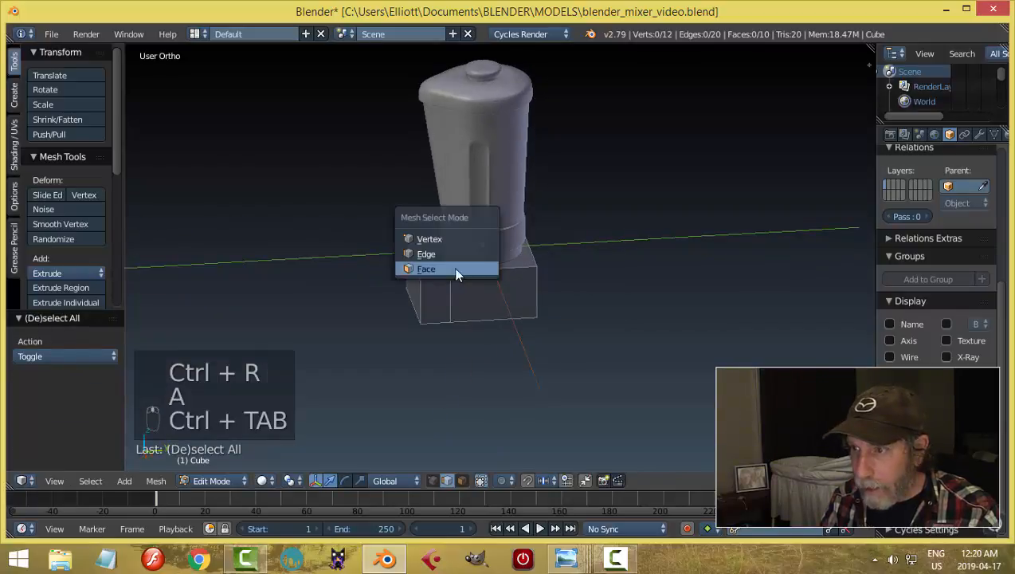
click(439, 255)
click(413, 253)
middle_drag(414, 254, 433, 214)
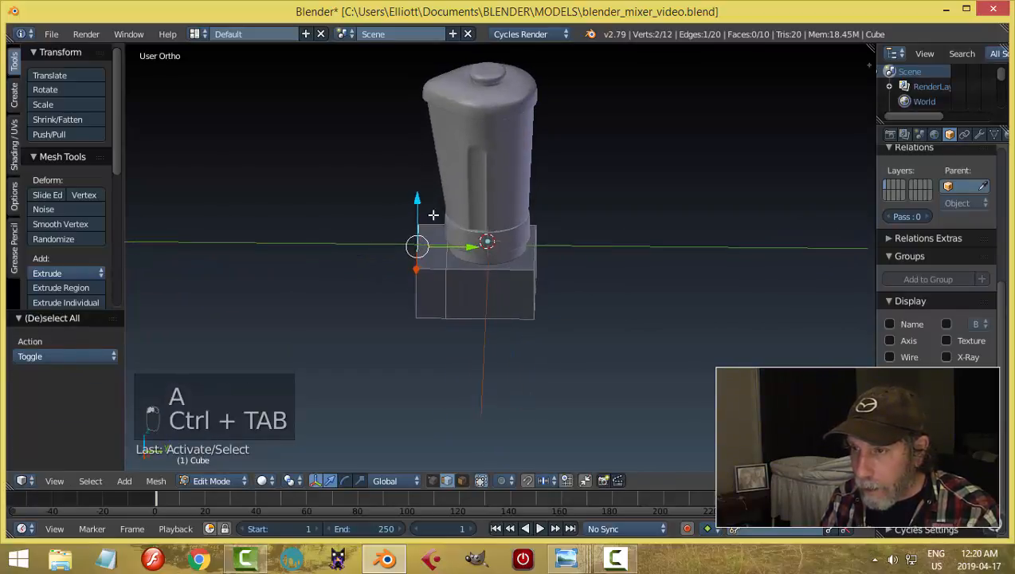
drag(415, 202, 415, 222)
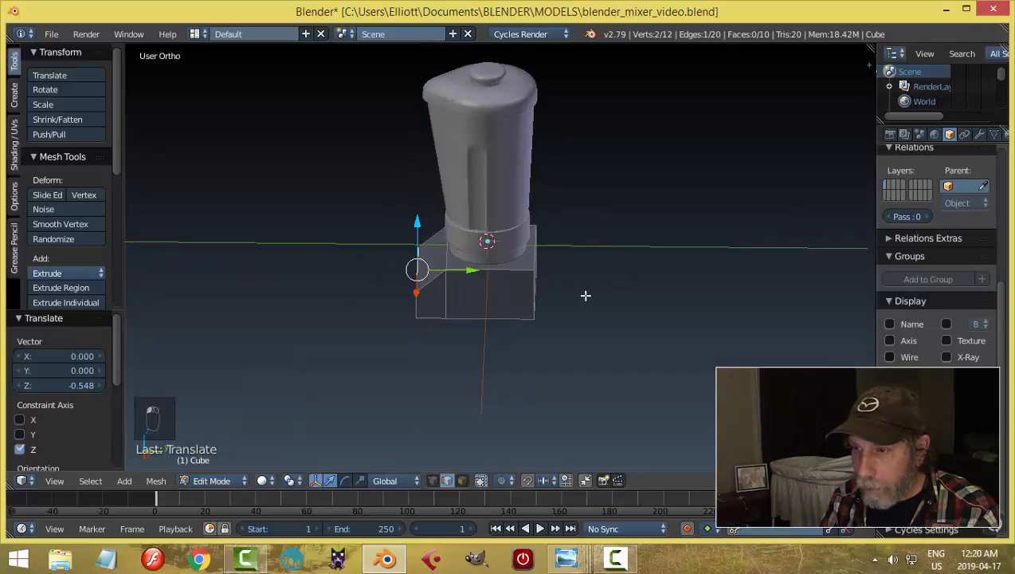
key(a)
middle_drag(549, 300, 650, 290)
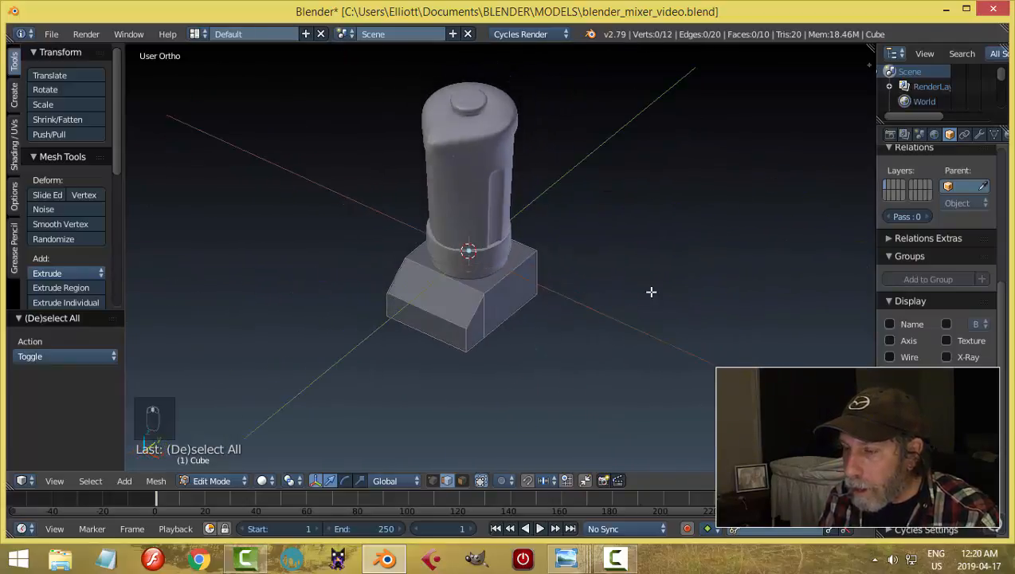
Step: Return to Object Mode and add a Bevel modifier to the base with 2 segments and a width of 0.03
key(Tab)
click(538, 306)
middle_drag(538, 305, 705, 308)
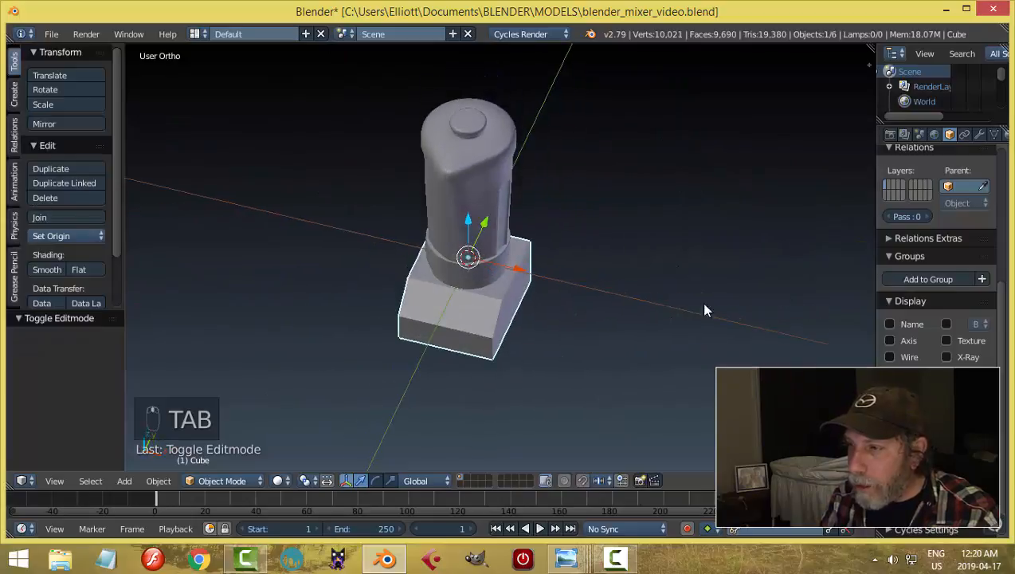
click(980, 136)
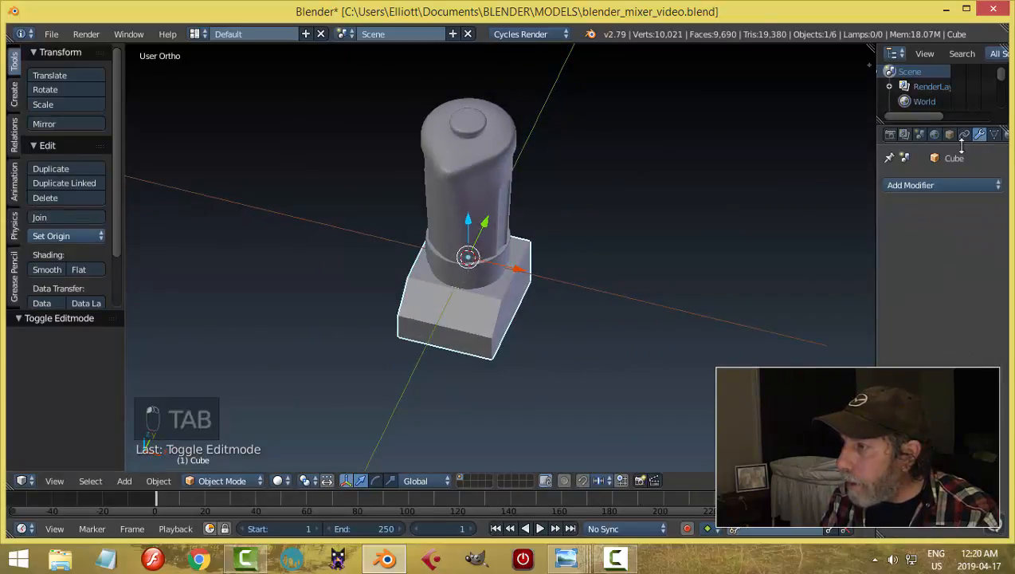
click(916, 185)
click(733, 243)
scroll(674, 300, up, 2)
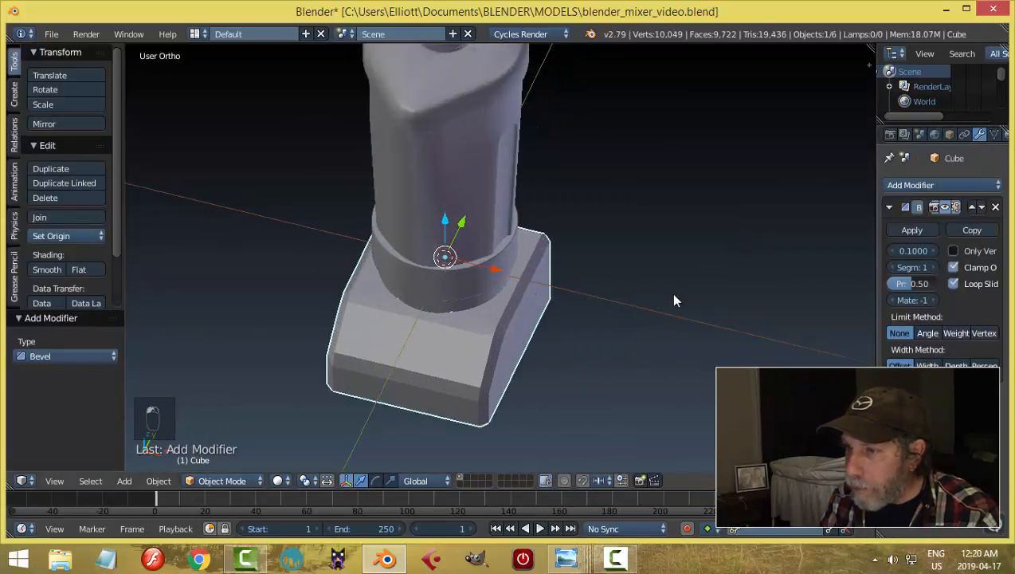
click(935, 267)
drag(913, 251, 876, 251)
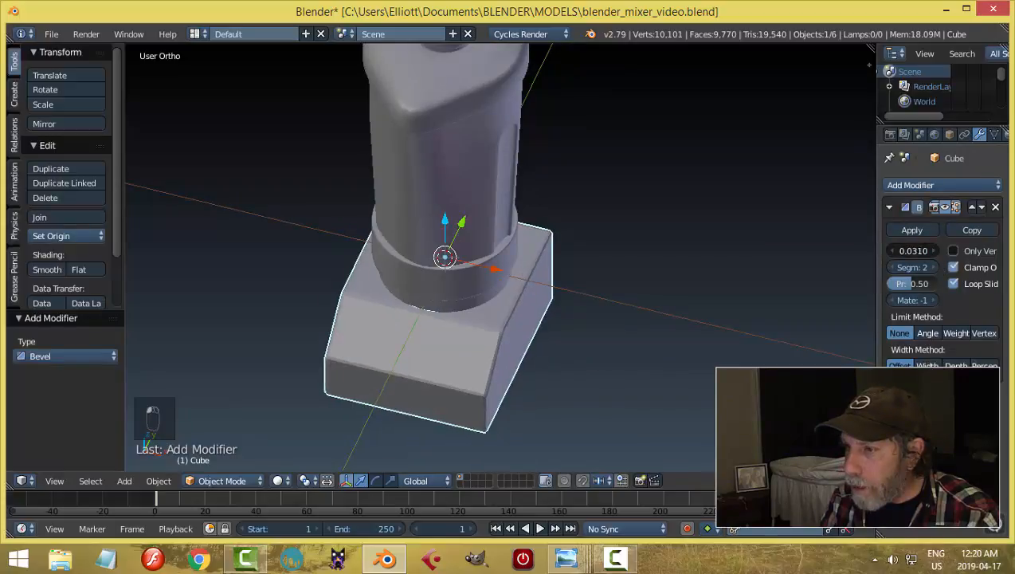
Step: Apply smooth shading to the base and check it from the side
click(47, 270)
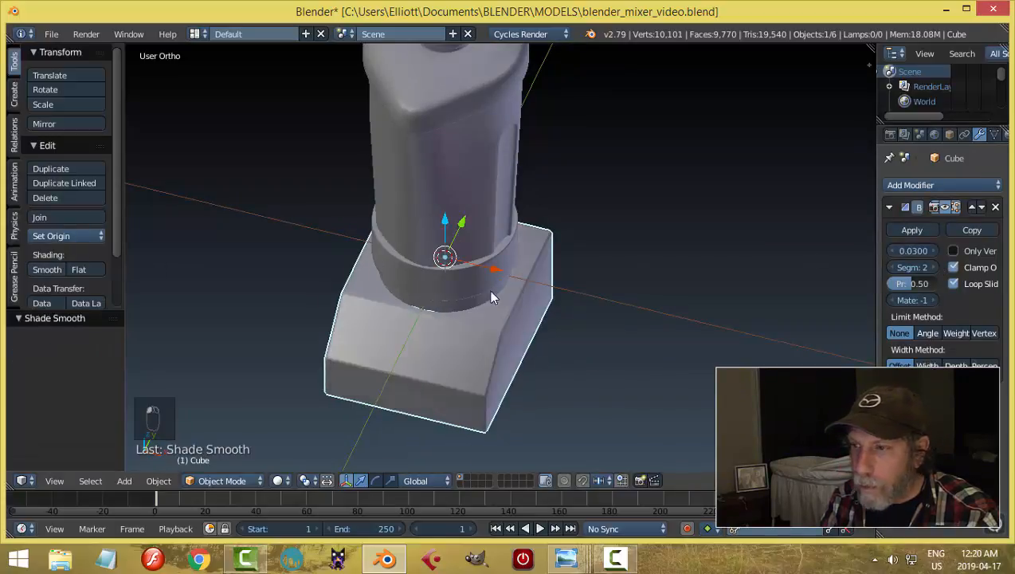
key(a)
middle_drag(684, 296, 567, 288)
Step: Set the base's bevel to 3 segments and a width of 0.036, and save the file
right_click(533, 306)
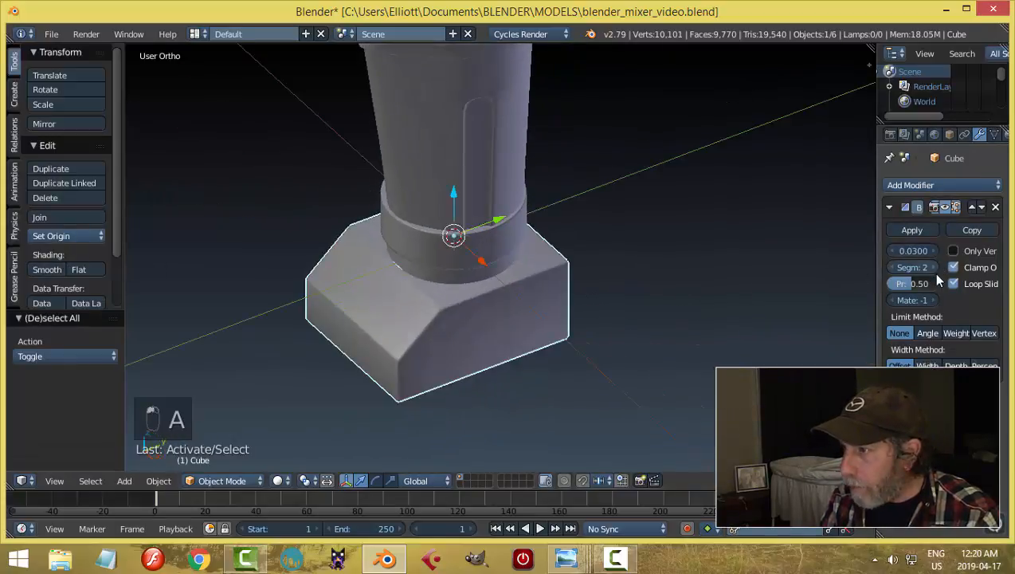
middle_drag(698, 295, 590, 269)
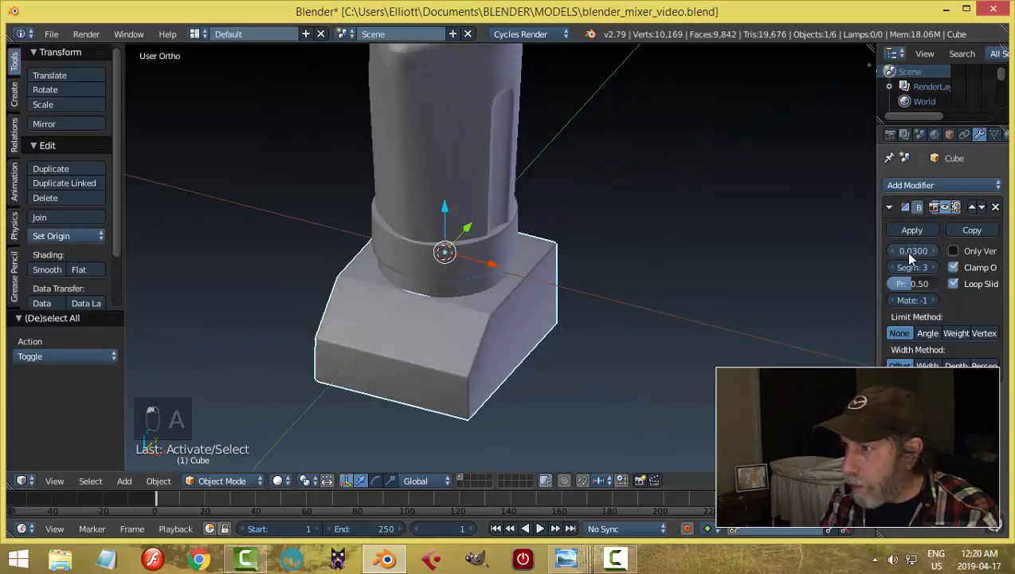
drag(912, 251, 916, 252)
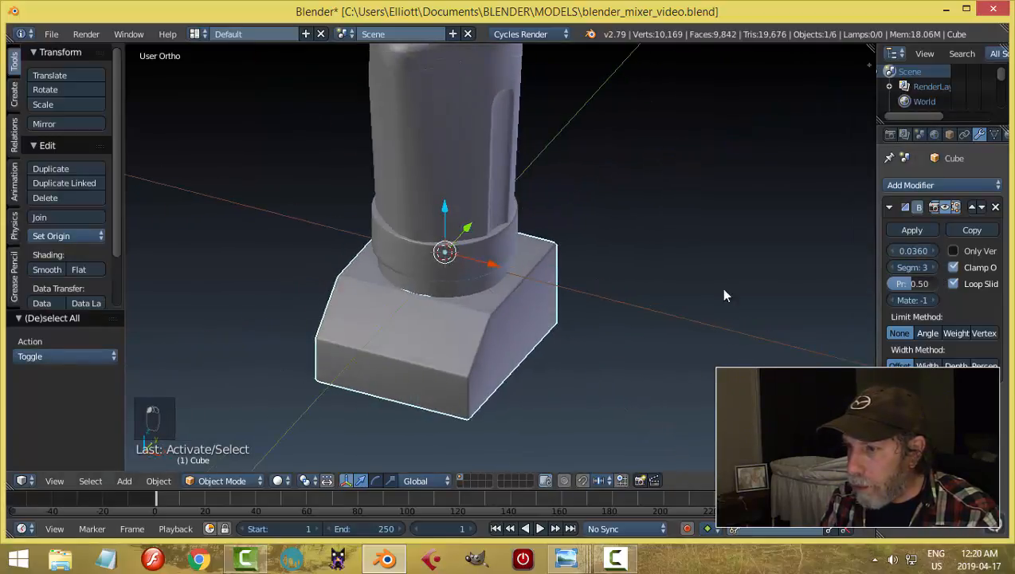
key(a)
middle_drag(642, 330, 493, 317)
key(ctrl+s)
Step: Scale the whole base object slightly in Object Mode, deselect it and save the file
right_click(493, 317)
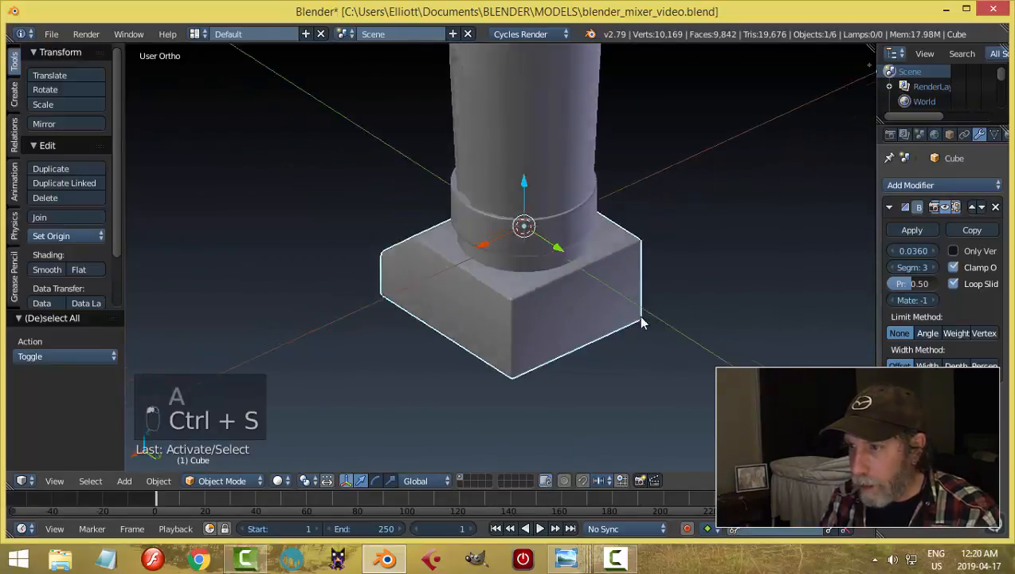
middle_drag(641, 319, 725, 296)
key(s)
click(664, 313)
key(a)
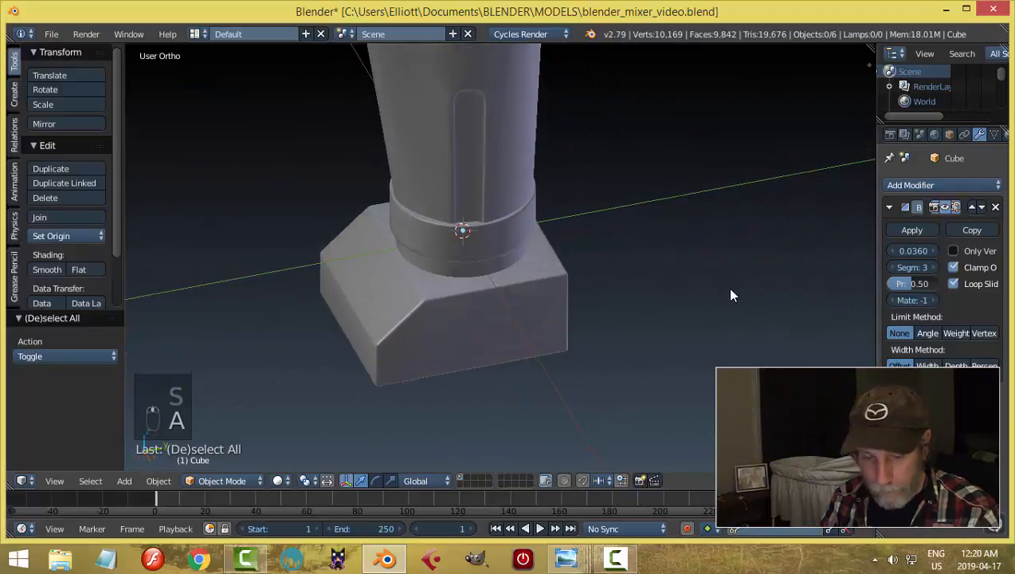
key(ctrl+s)
Step: In Edit Mode with face selection, inset the base's sloped front face by about 0.12
middle_drag(650, 286, 589, 207)
right_click(464, 351)
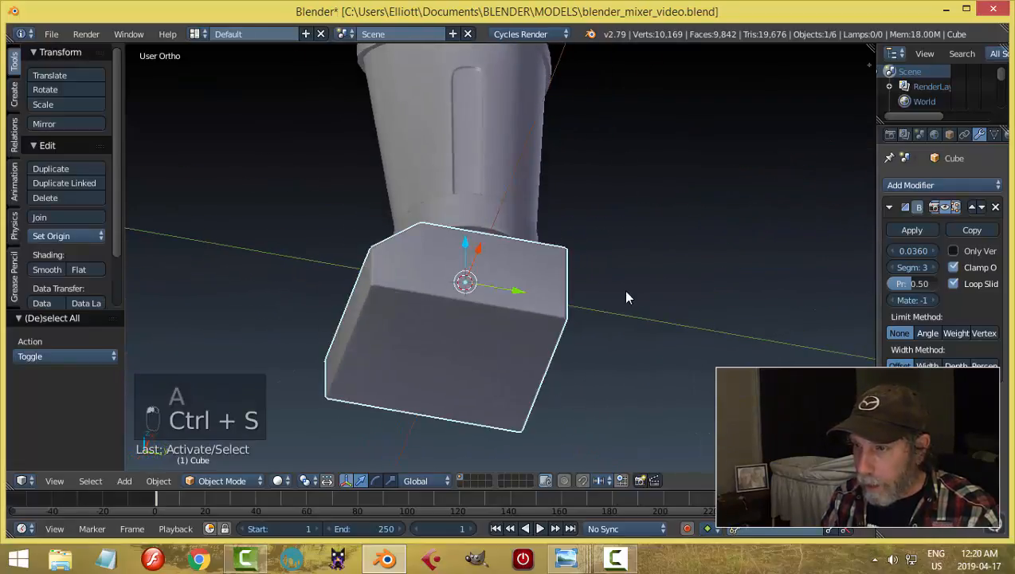
middle_drag(627, 297, 518, 348)
key(Tab)
click(593, 331)
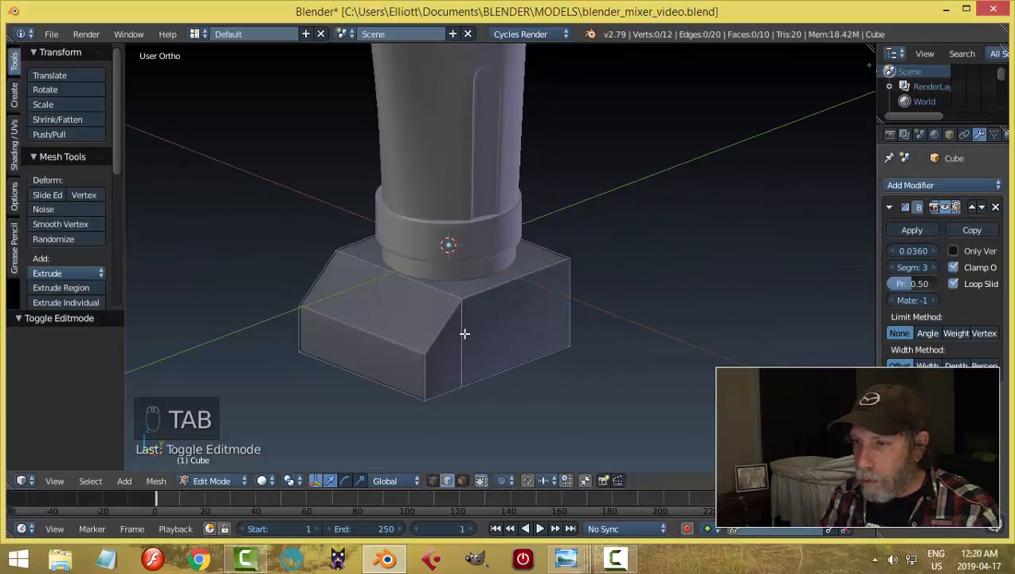
key(ctrl+Tab)
click(421, 348)
right_click(416, 321)
middle_drag(496, 301, 589, 279)
key(i)
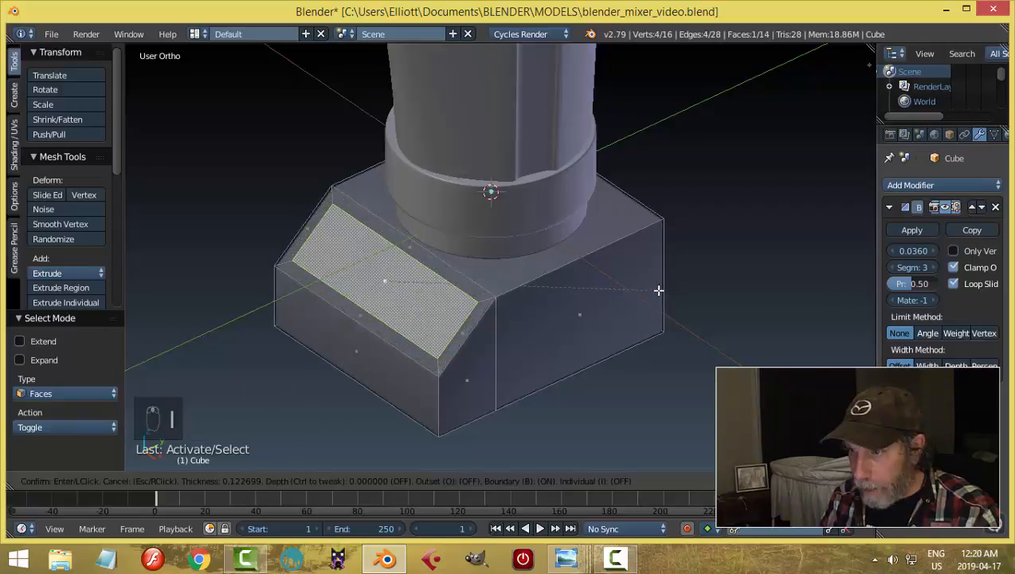
click(658, 290)
Step: Extrude the inset front face about 0.06 inward to recess the panel, deselect everything and return to Object Mode
middle_drag(614, 319, 594, 314)
key(e)
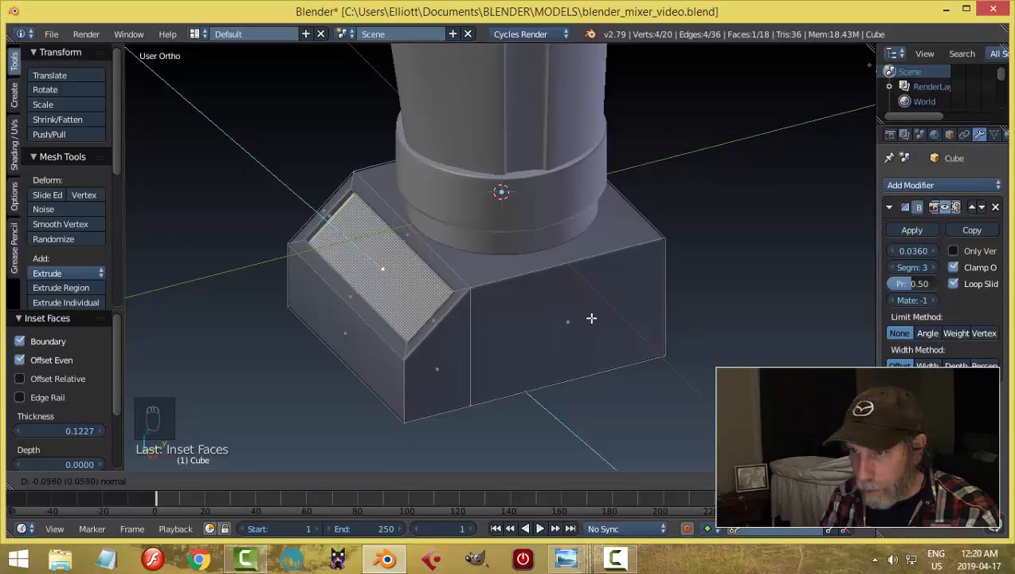
click(589, 312)
key(a)
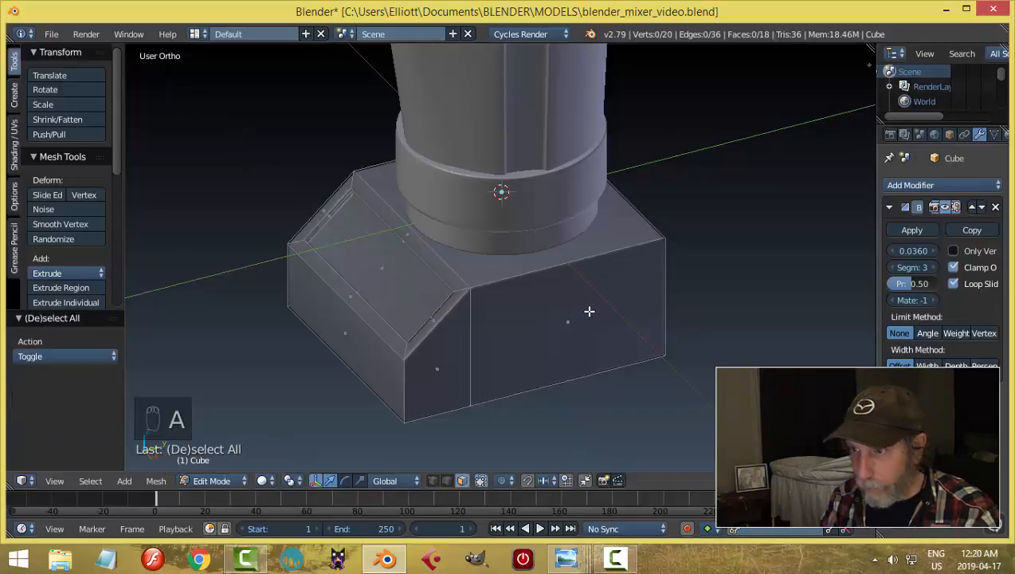
key(Tab)
middle_drag(588, 309, 508, 312)
key(a)
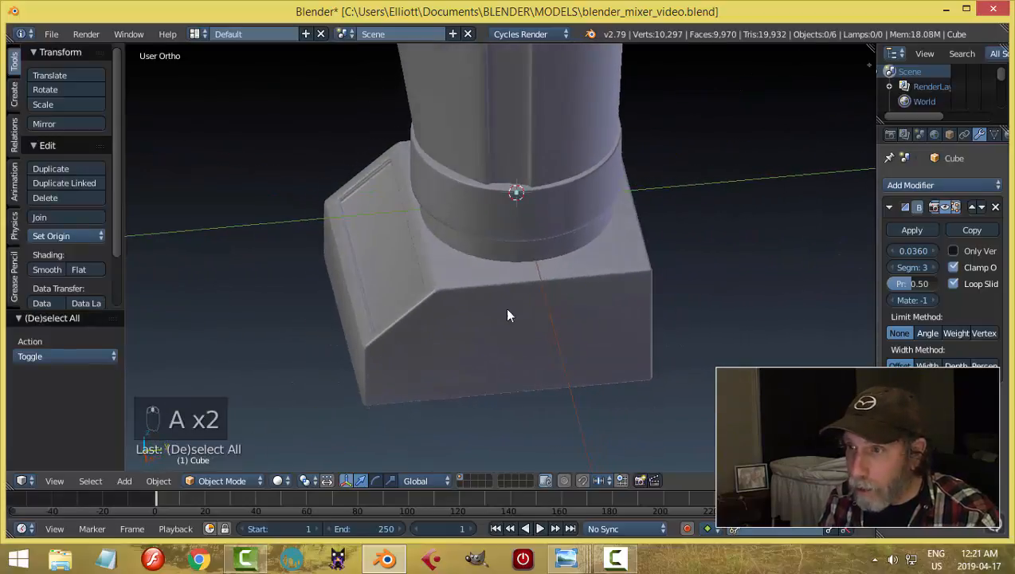
Step: From the right view in wireframe, select the base's sloped front section and move it forward by -0.133 along Y
right_click(508, 312)
middle_drag(620, 330, 623, 332)
key(Tab)
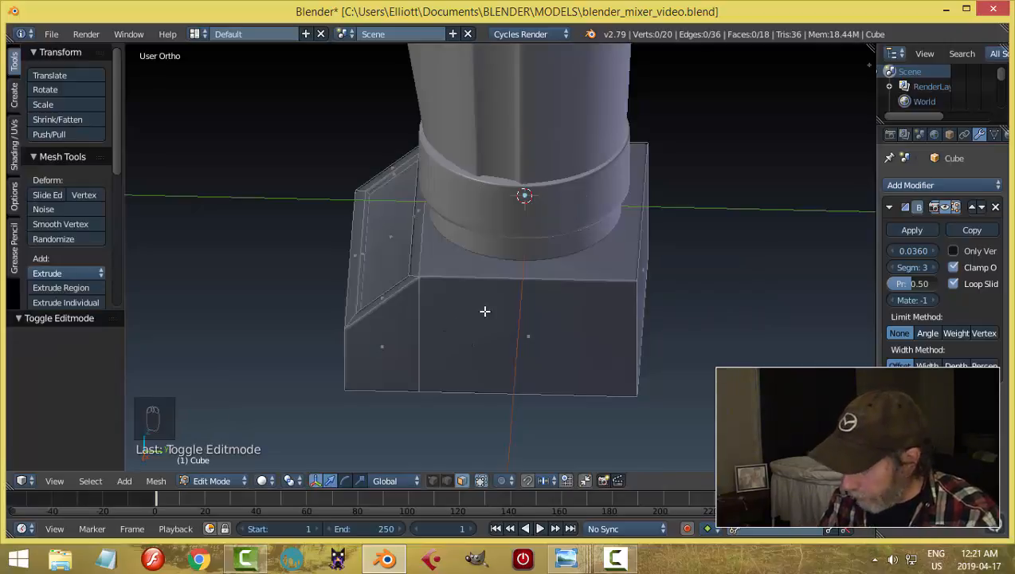
key(KP_3)
key(z)
click(578, 314)
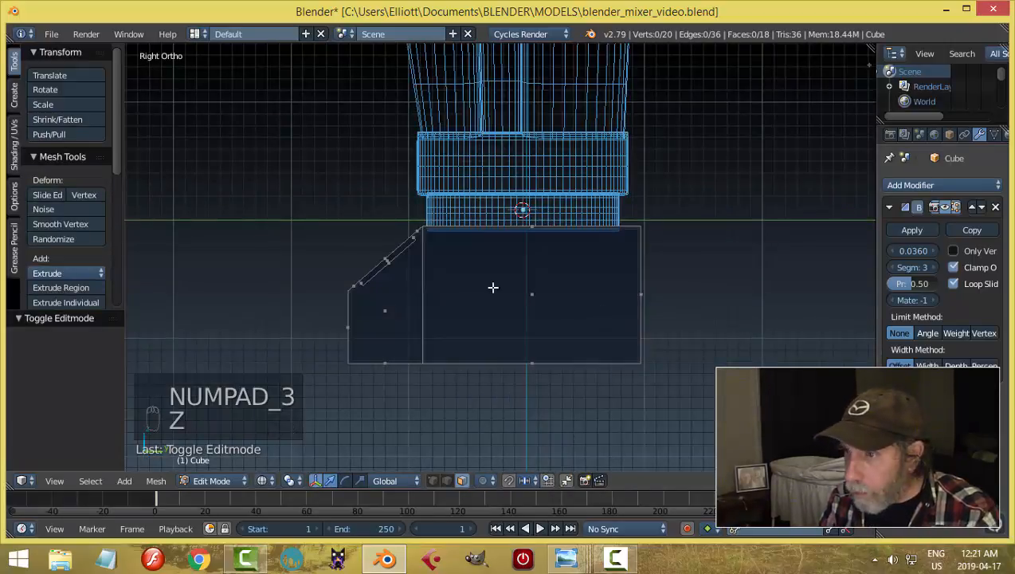
key(b)
drag(267, 155, 444, 480)
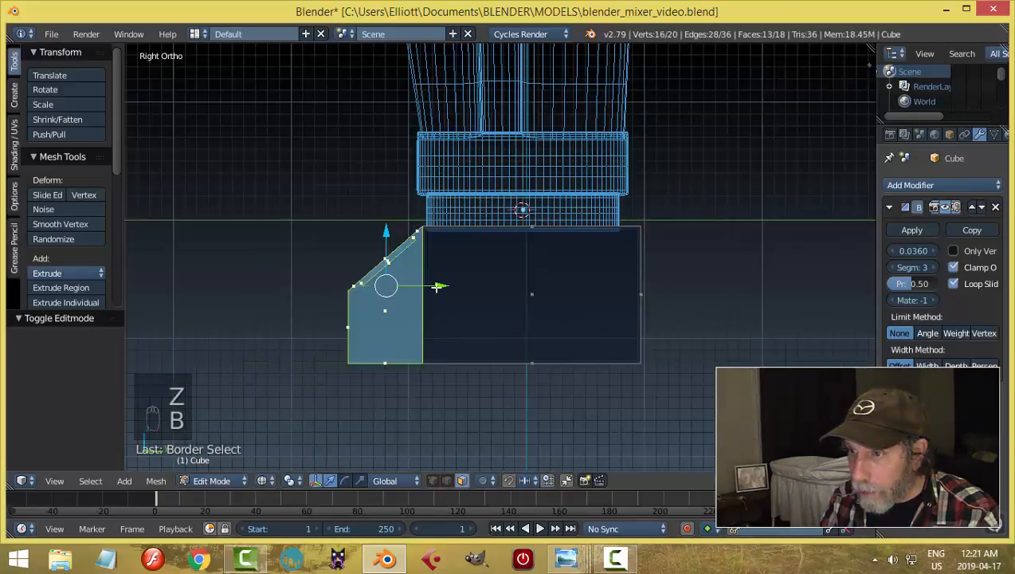
drag(435, 285, 420, 286)
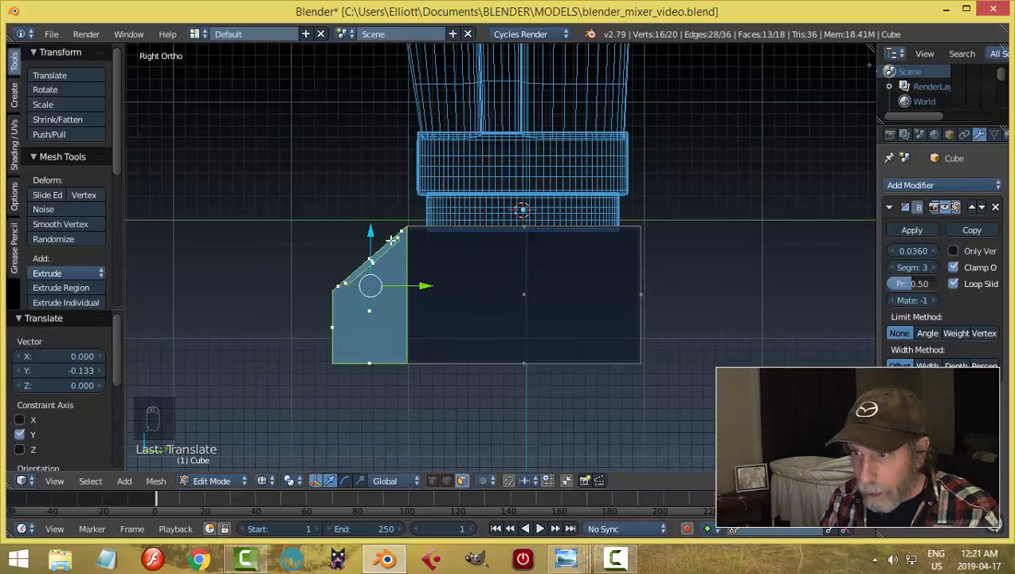
key(a)
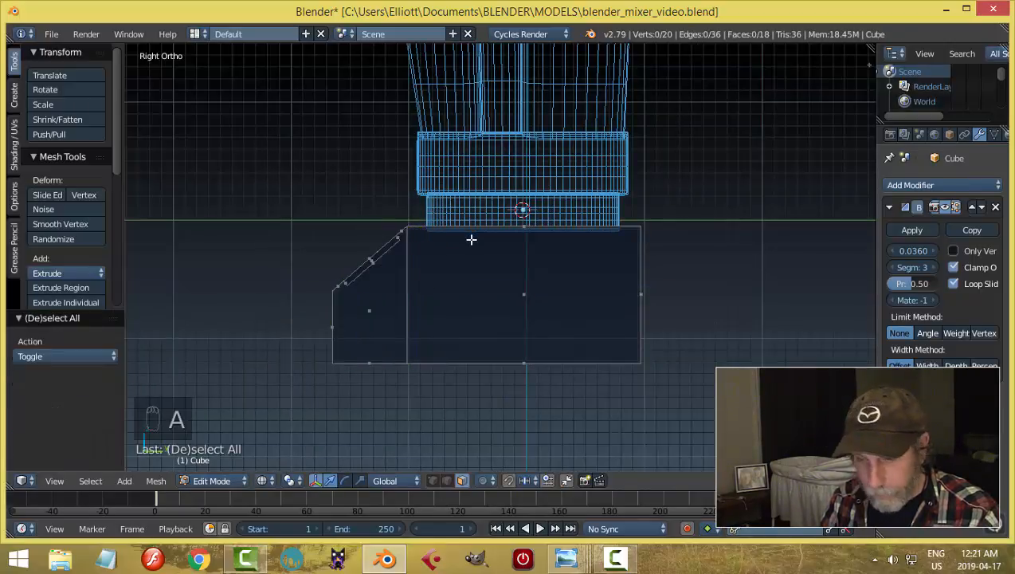
Step: Return to solid shading and Object Mode, deselect everything, check the whole blender and save the file
key(z)
click(466, 326)
key(Tab)
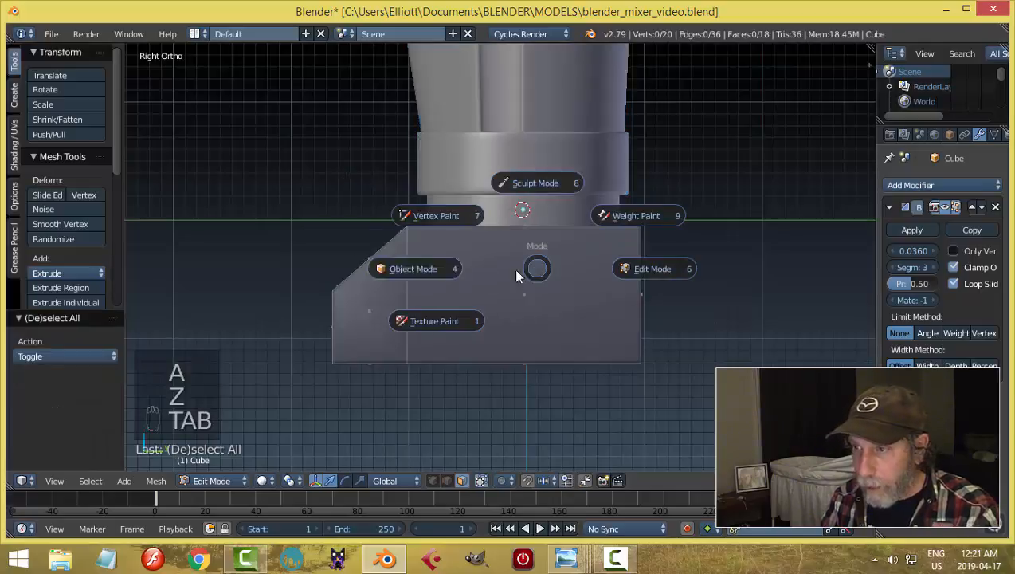
click(422, 267)
middle_drag(532, 267, 544, 254)
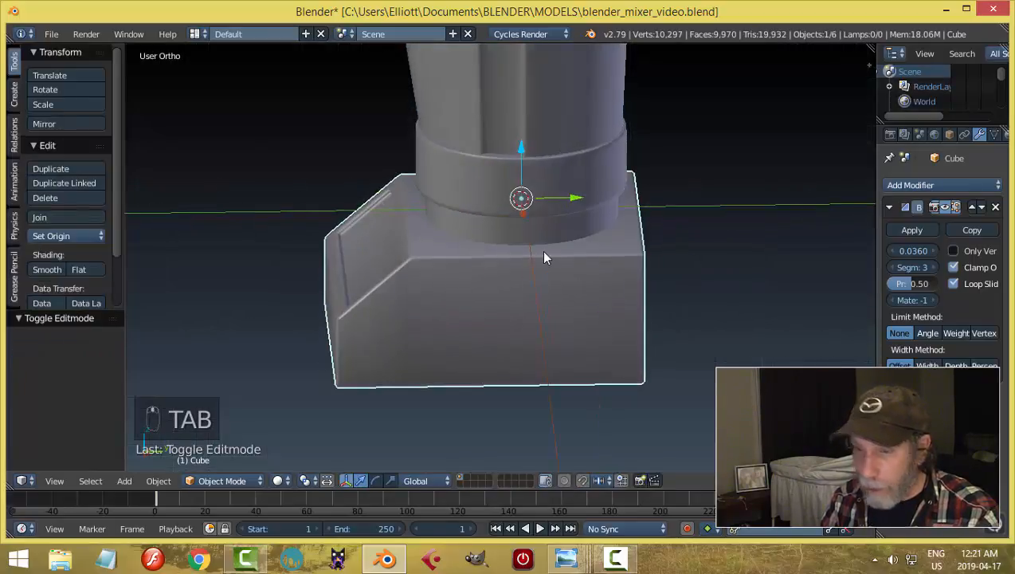
key(a)
key(a)
middle_drag(534, 301, 568, 314)
scroll(528, 278, down, 6)
key(ctrl+s)
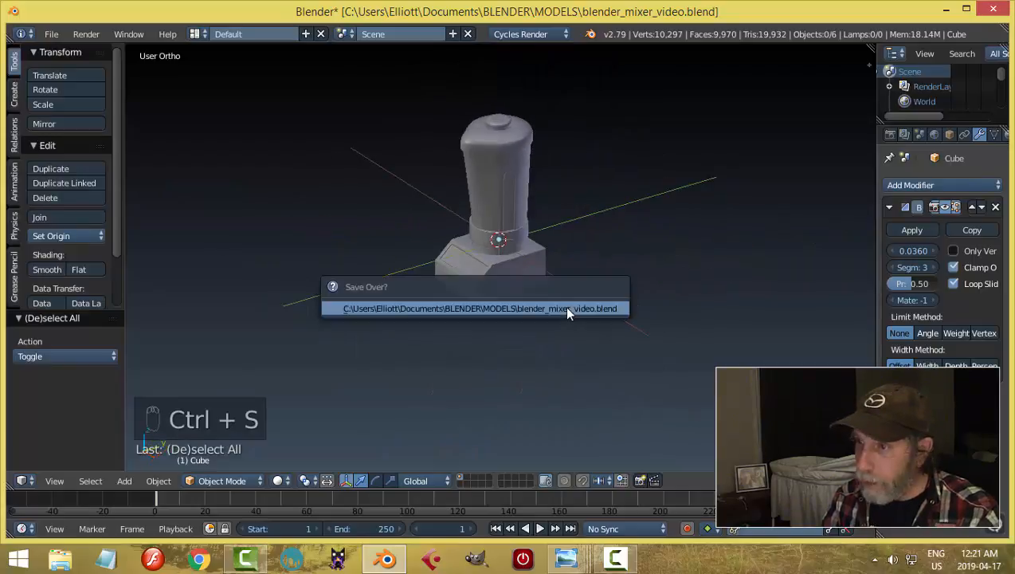
Step: In Edit Mode, select both underside faces of the base, duplicate them in place and separate the copy into its own object
scroll(581, 338, up, 3)
middle_drag(486, 318, 475, 256)
right_click(541, 312)
middle_drag(548, 322, 538, 279)
key(Tab)
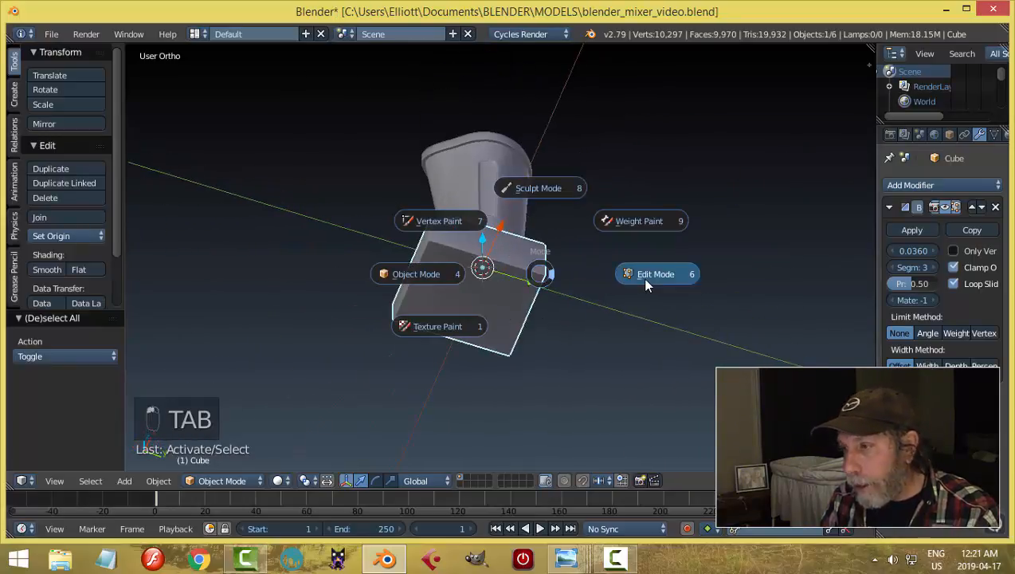
click(646, 285)
scroll(548, 308, up, 4)
right_click(431, 299)
shift+right_click(383, 259)
middle_drag(456, 272, 505, 333)
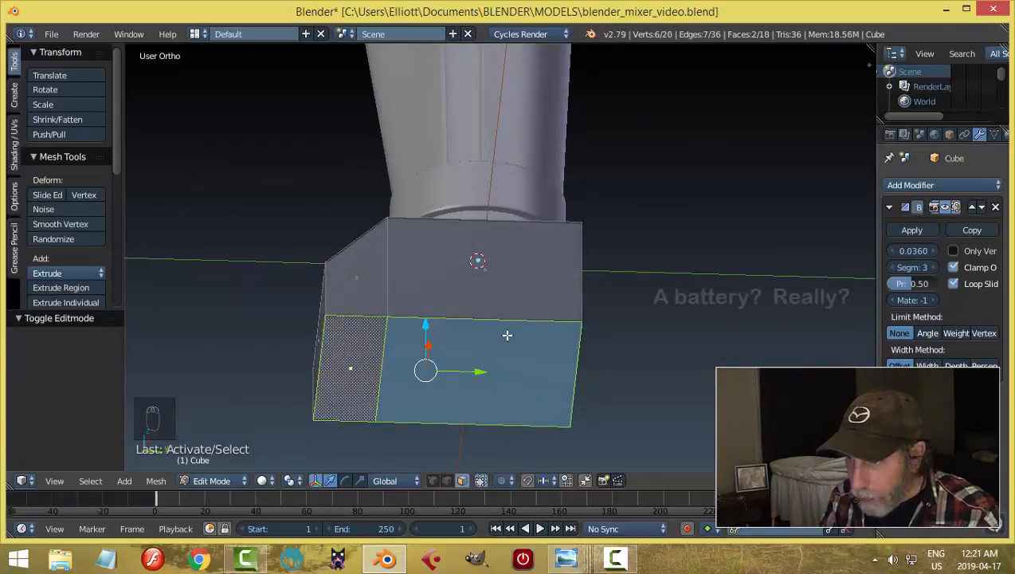
key(shift+d)
key(p)
click(502, 336)
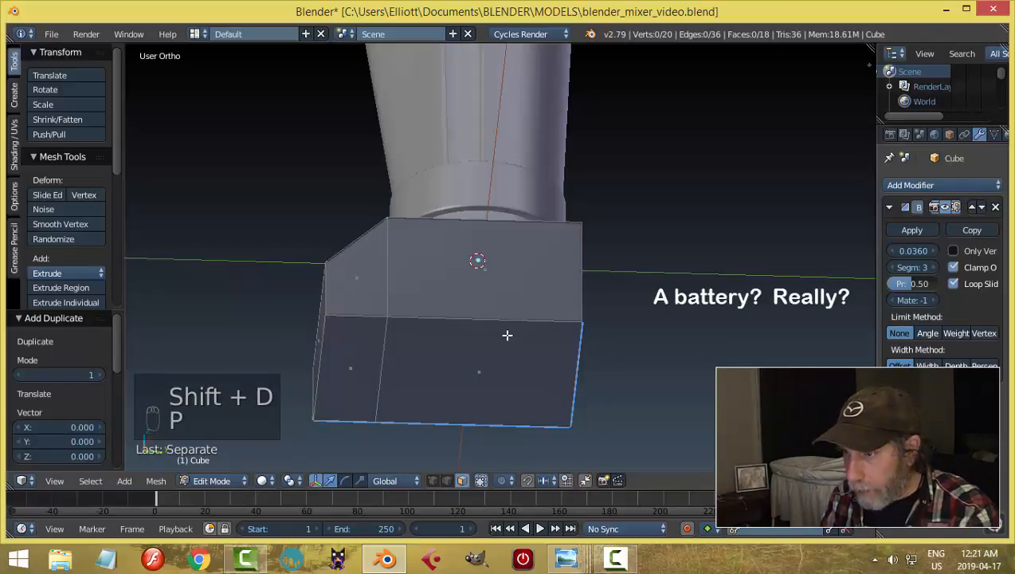
Step: Select the separated bottom plate in Object Mode and set its origin to its geometry
key(Tab)
click(428, 347)
right_click(428, 348)
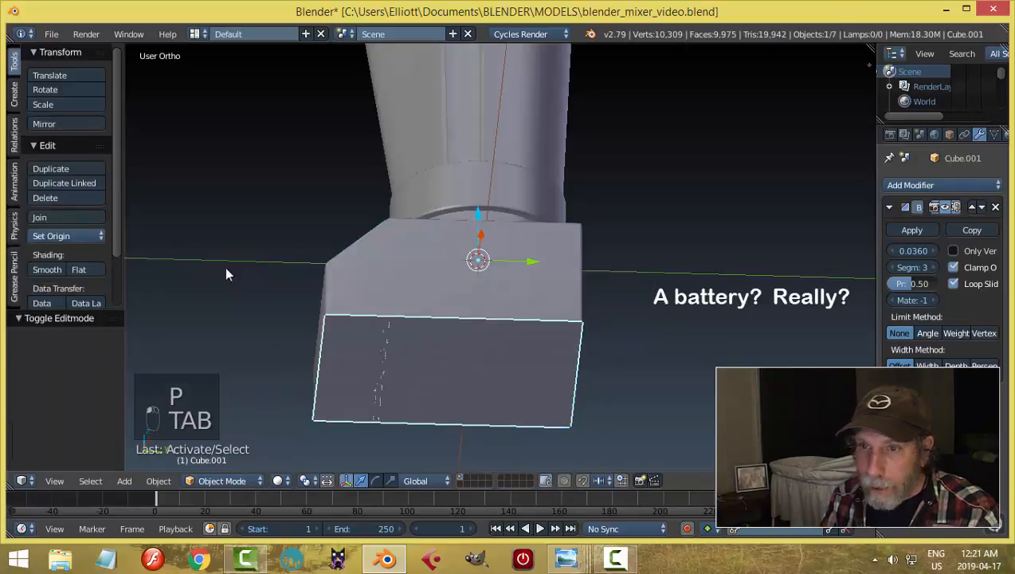
click(57, 233)
click(68, 270)
middle_drag(511, 285, 569, 322)
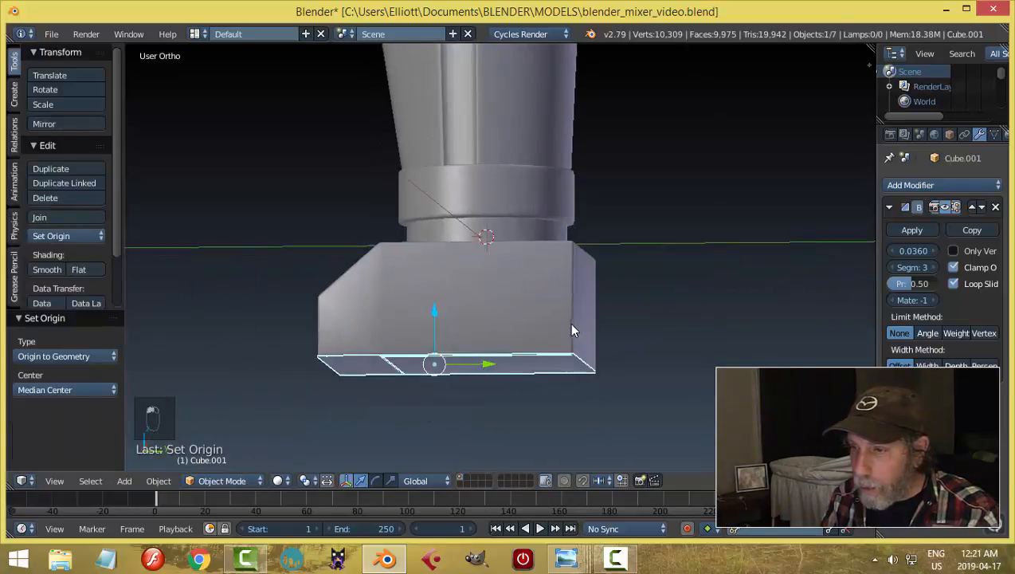
Step: In Edit Mode, select the whole bottom plate and dissolve its two faces into one
key(Tab)
click(669, 319)
key(a)
key(a)
middle_drag(621, 272, 578, 258)
key(x)
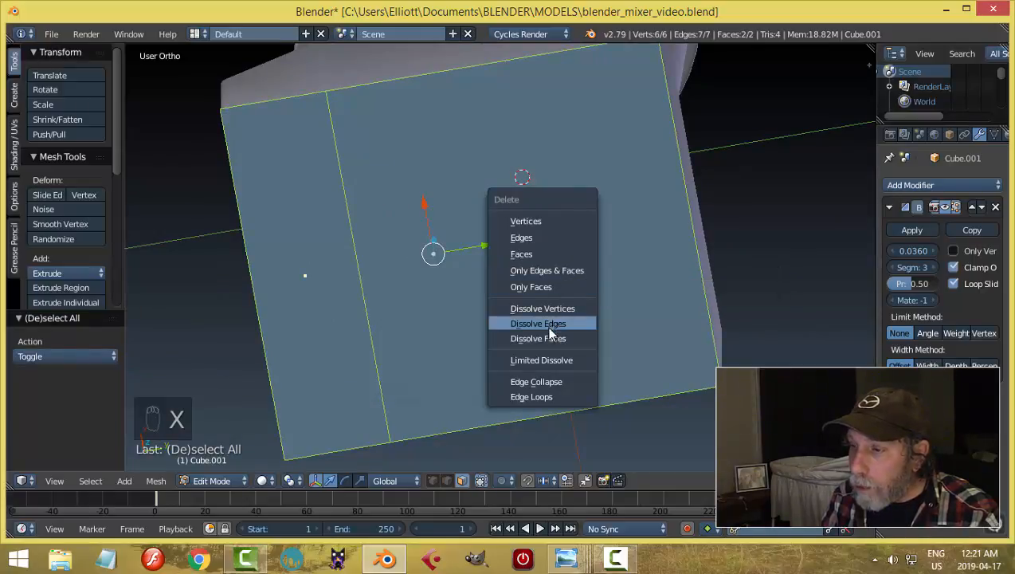
click(545, 338)
Step: In vertex selection mode, dissolve the two leftover vertices along the plate's long edges
key(ctrl+Tab)
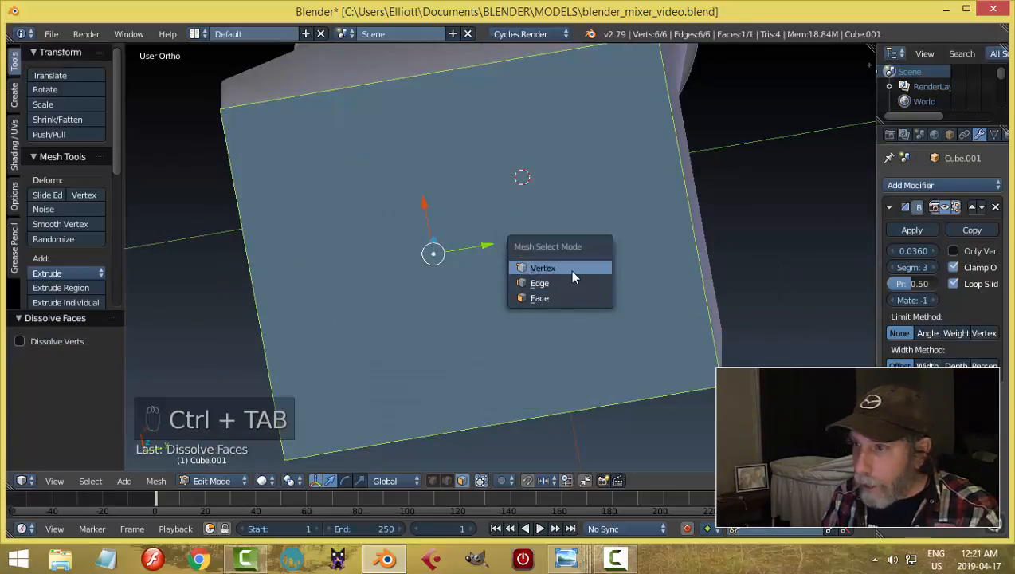
click(572, 271)
middle_drag(544, 269, 446, 199)
right_click(399, 159)
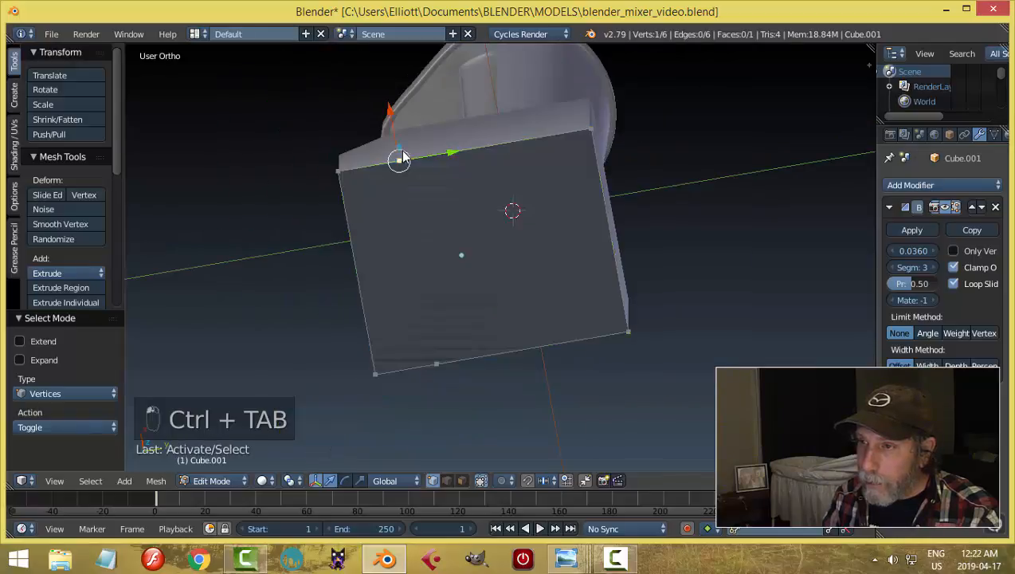
shift+right_click(437, 365)
middle_drag(611, 251, 659, 247)
key(x)
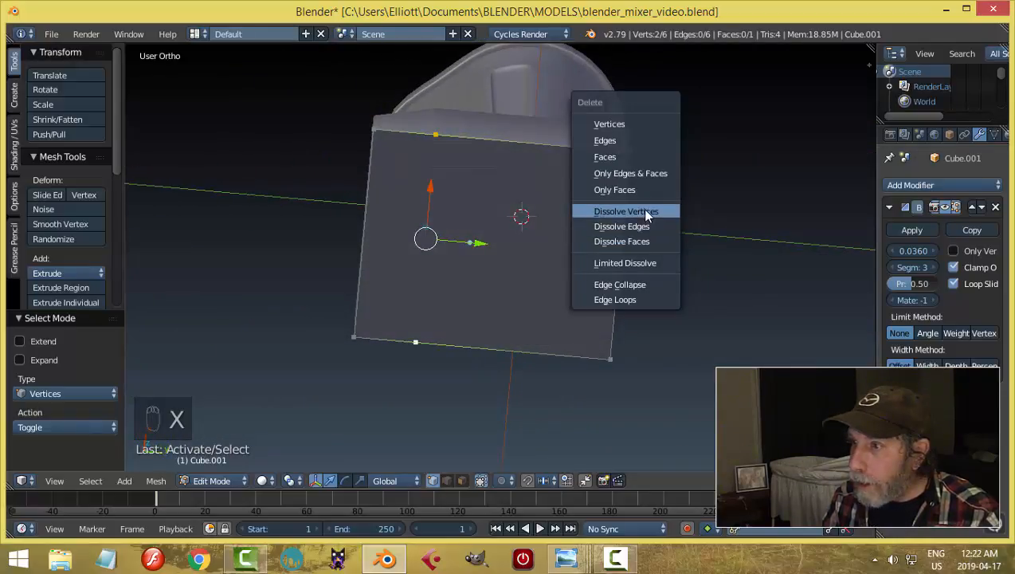
click(666, 210)
Step: Extrude the whole plate face slightly downward along Z to give it thickness
key(a)
middle_drag(680, 217, 549, 263)
key(e)
right_click(559, 251)
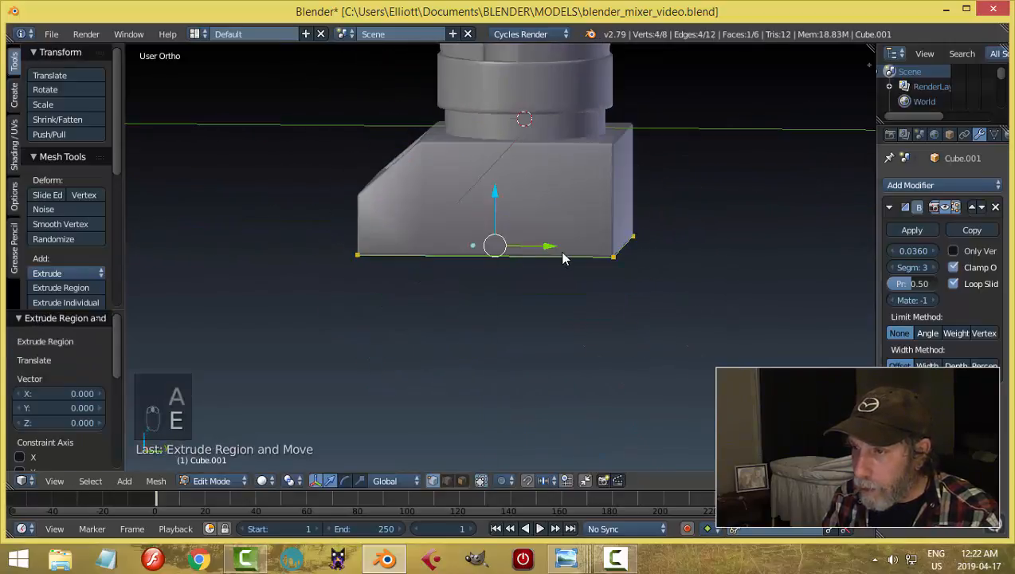
drag(500, 203, 500, 207)
key(a)
key(a)
key(a)
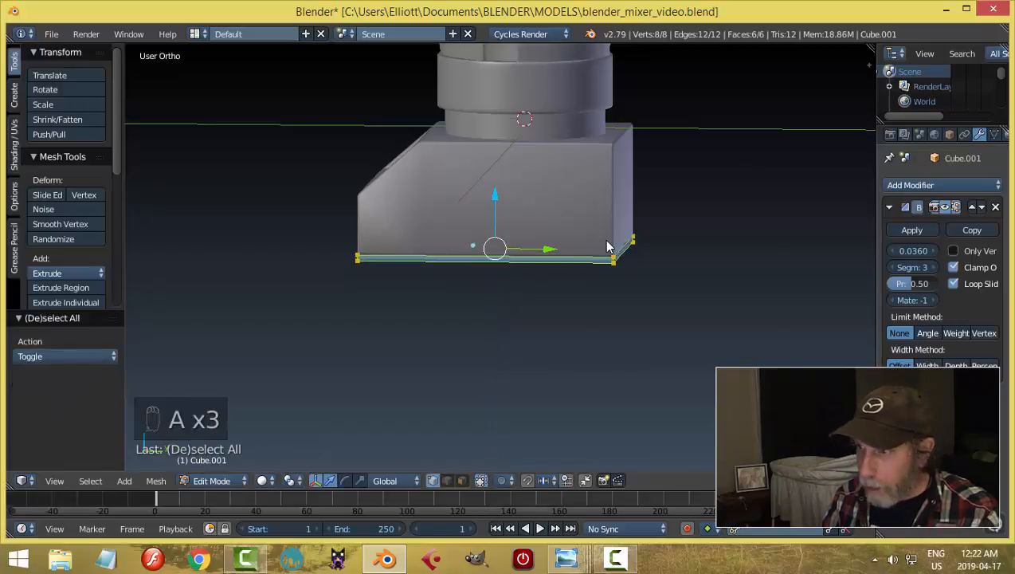
Step: From the bottom view, scale the whole plate down to about 0.966 and deselect it
key(ctrl+KP_7)
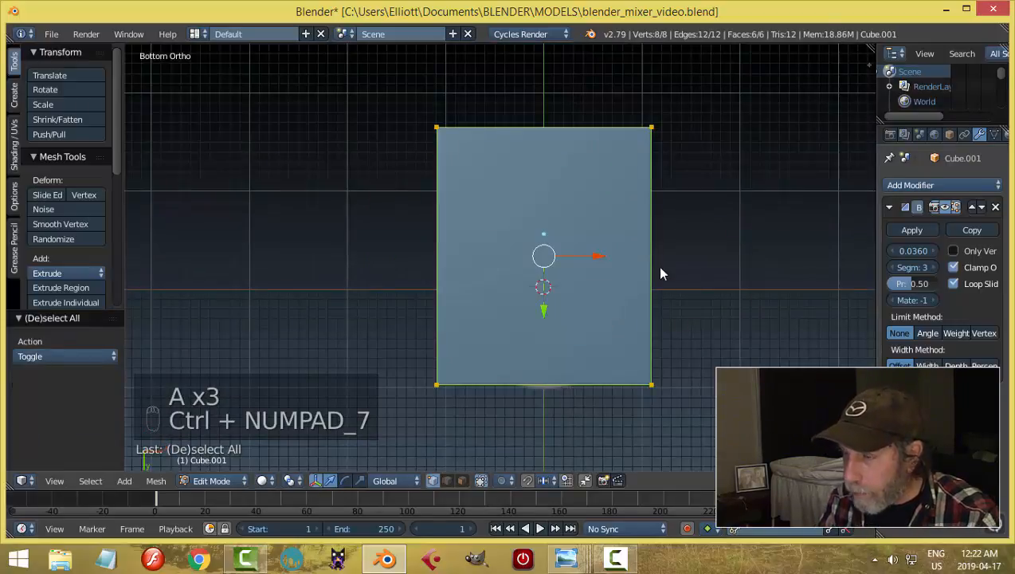
key(s)
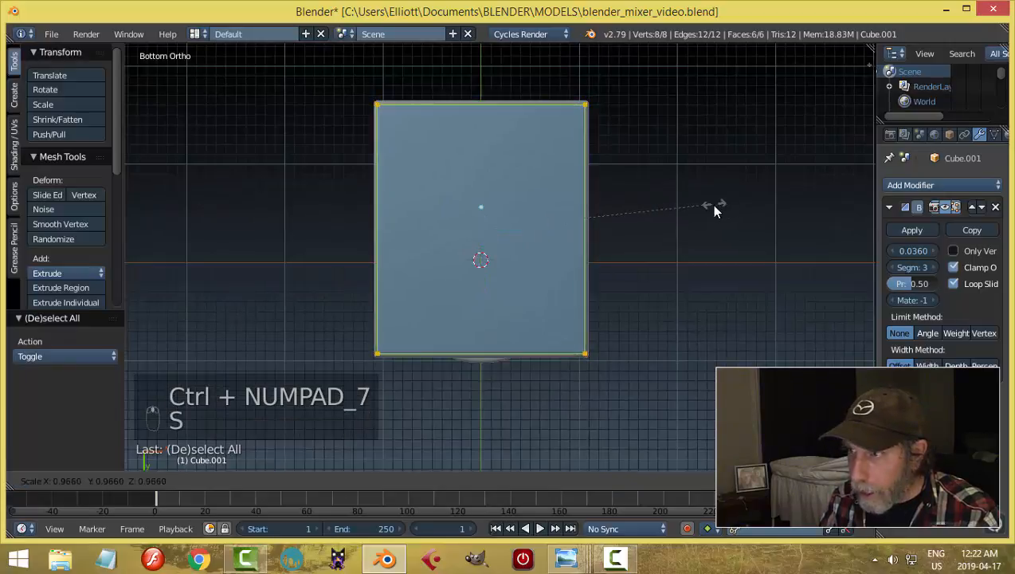
click(706, 205)
middle_drag(685, 212, 623, 268)
key(a)
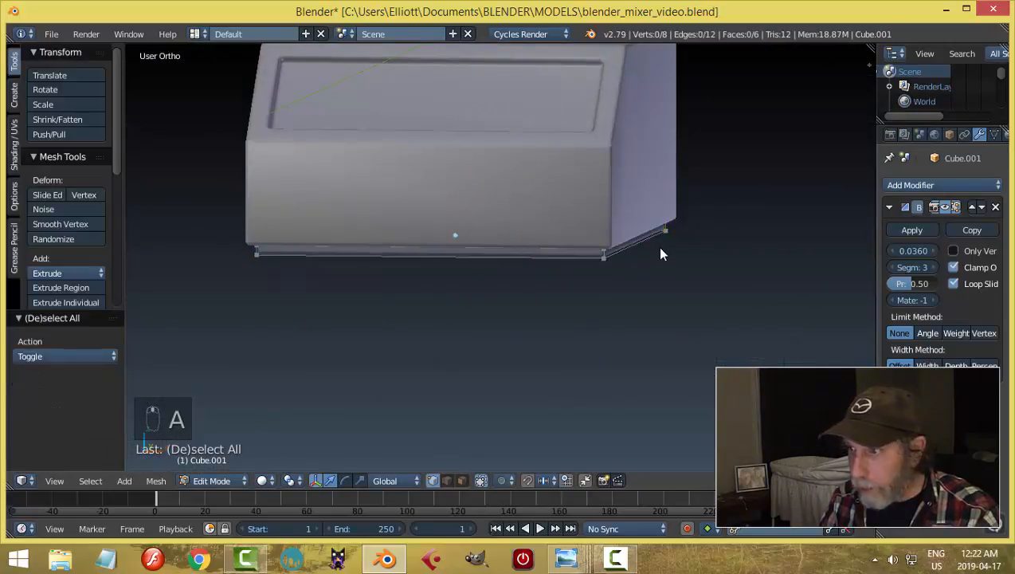
Step: In Object Mode, set the plate's bevel to 2 segments and move the plate down along Z, clear of the base
key(Tab)
middle_drag(712, 256, 684, 243)
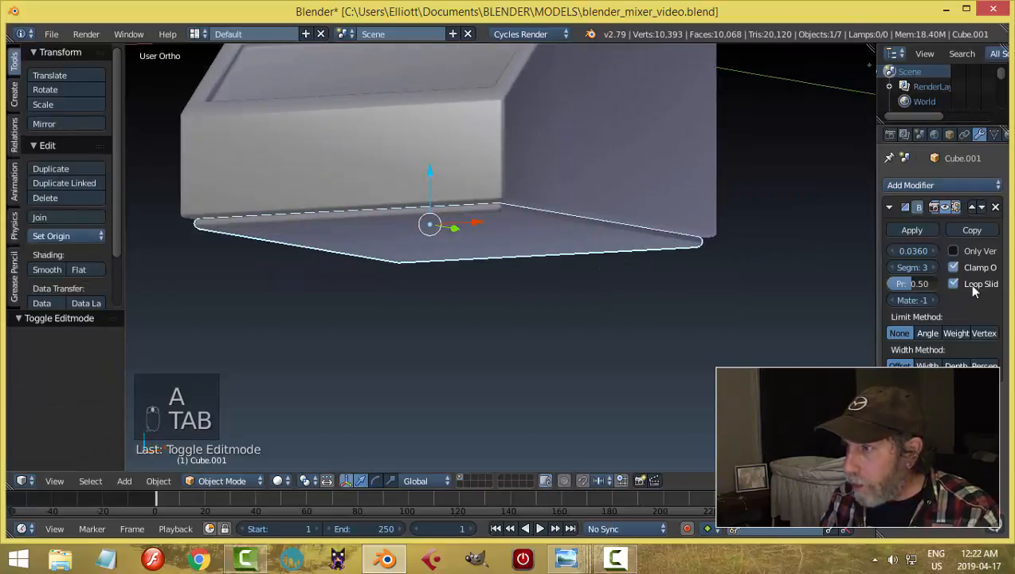
click(893, 269)
middle_drag(783, 261, 651, 258)
drag(419, 175, 422, 203)
middle_drag(421, 203, 618, 260)
Step: In Edit Mode with face selection, delete the plate's top face
key(Tab)
click(755, 257)
key(ctrl+Tab)
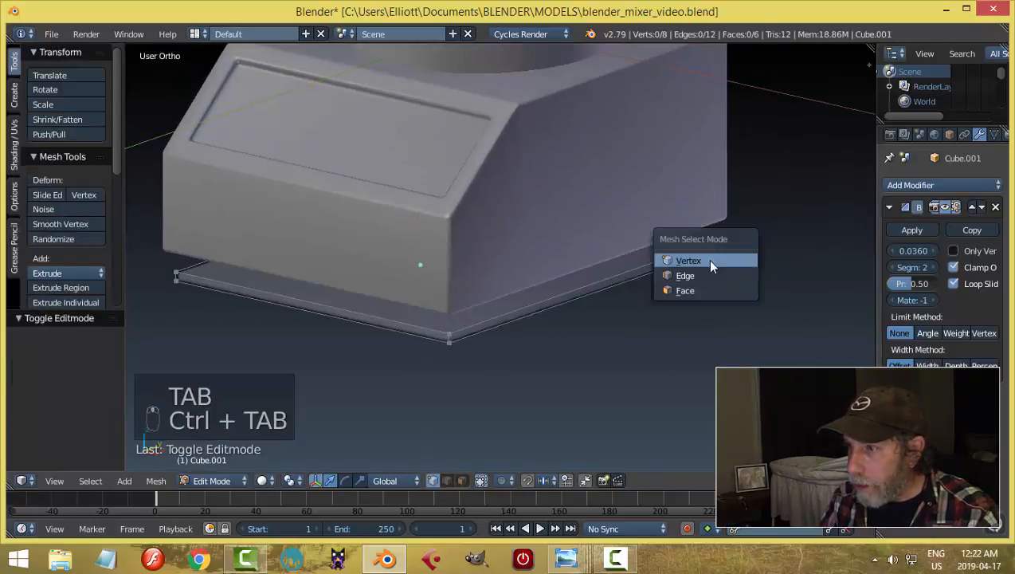
click(706, 283)
right_click(632, 273)
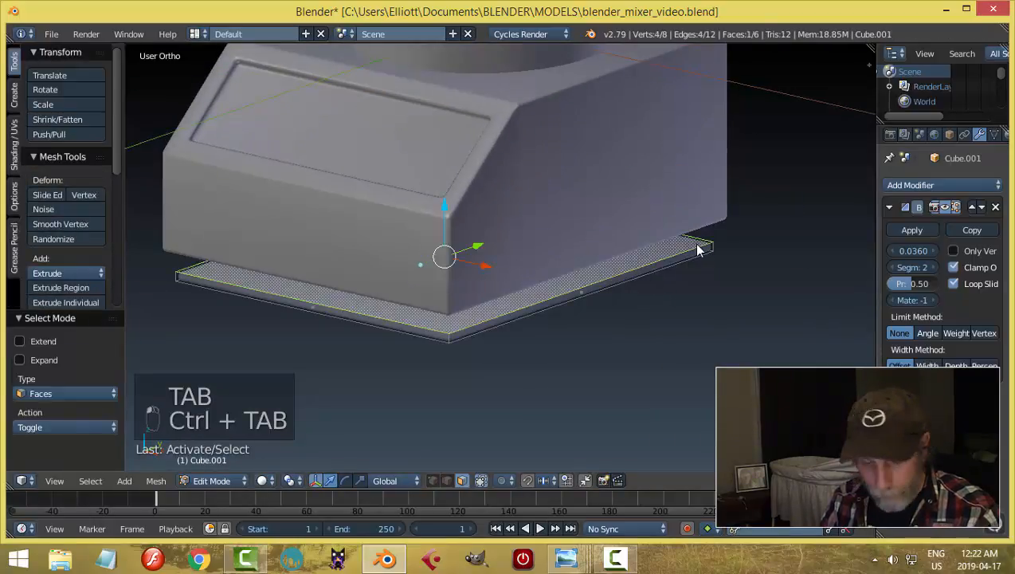
key(x)
click(674, 189)
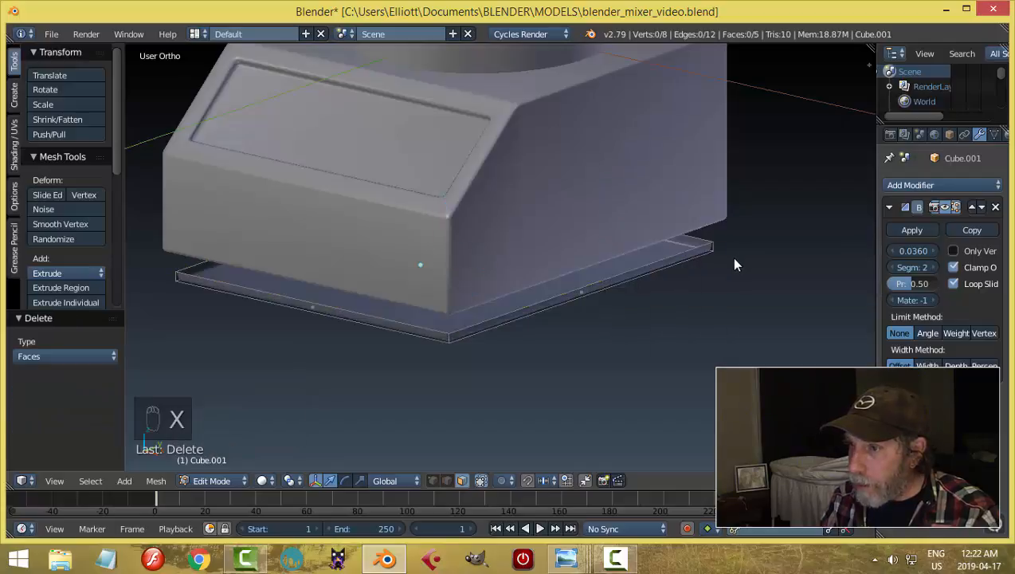
Step: Select the whole plate mesh, move it up 0.155 along Z against the base's underside, and deselect it
key(a)
middle_drag(734, 263, 442, 210)
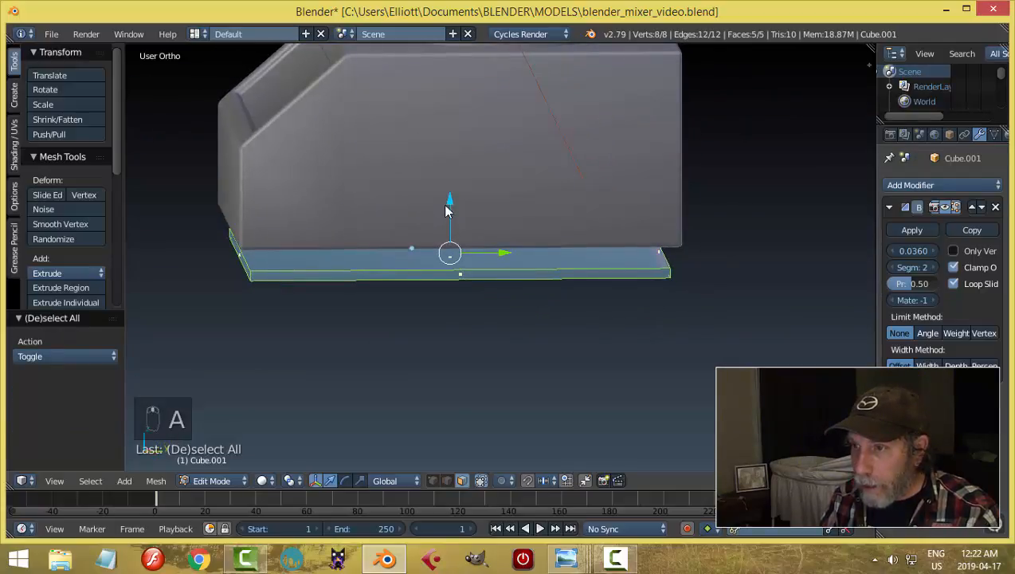
drag(445, 209, 446, 179)
middle_drag(503, 256, 505, 217)
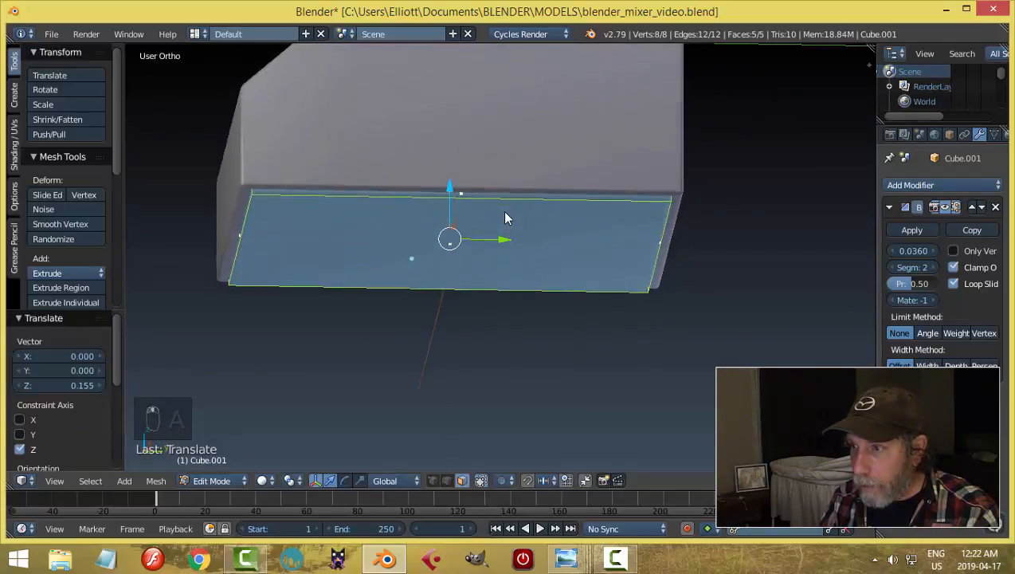
key(a)
middle_drag(533, 254, 558, 210)
Step: Return to Object Mode, set the bottom plate's bevel width to 0.01, deselect it and save the file
key(Tab)
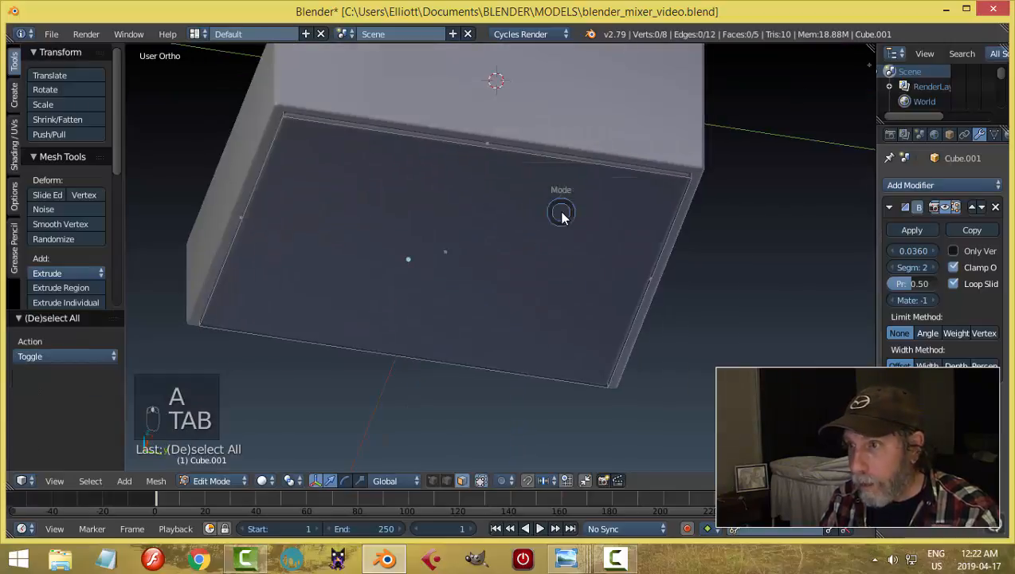
middle_drag(601, 183, 348, 175)
key(a)
right_click(393, 225)
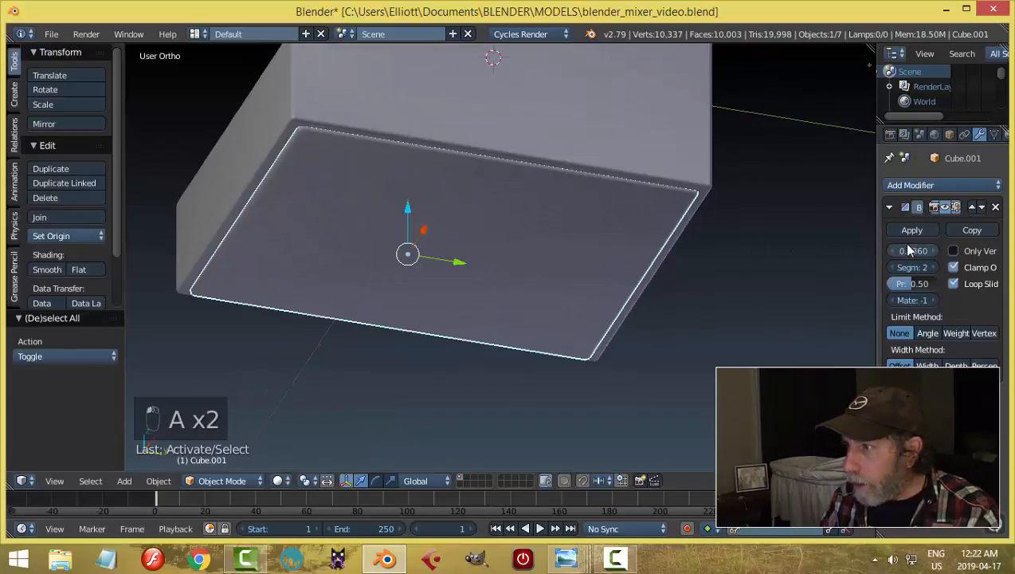
drag(904, 255, 881, 250)
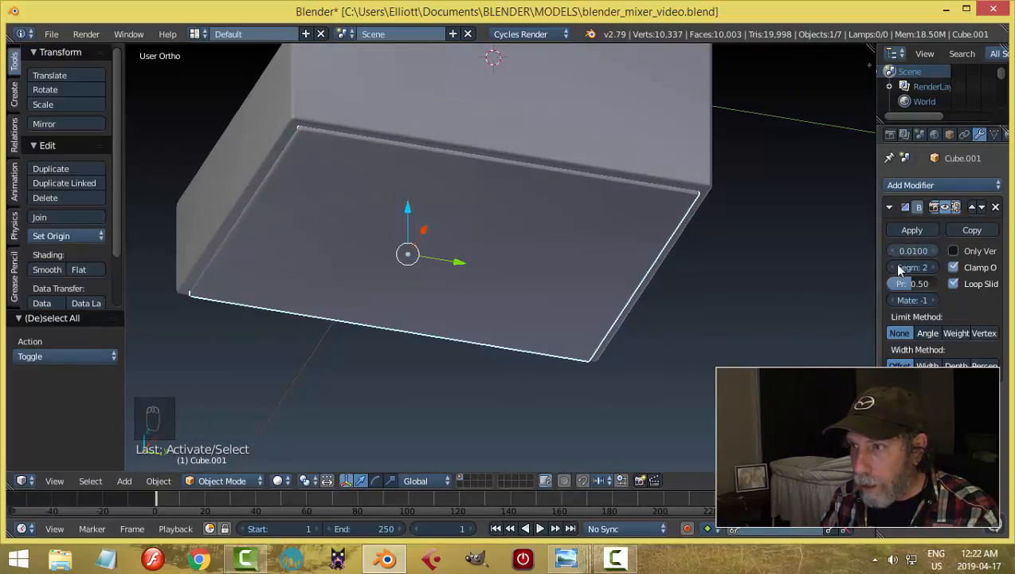
key(a)
key(ctrl+s)
click(764, 228)
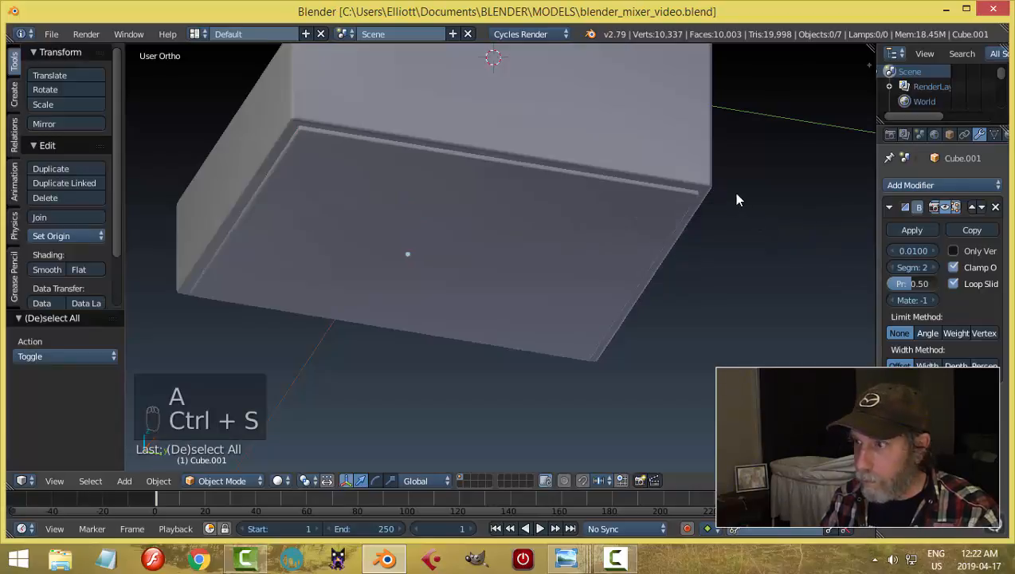
Step: Duplicate the knob on top of the lid and move the copy 5.686 down along Z, below the motor base
middle_drag(736, 199, 580, 281)
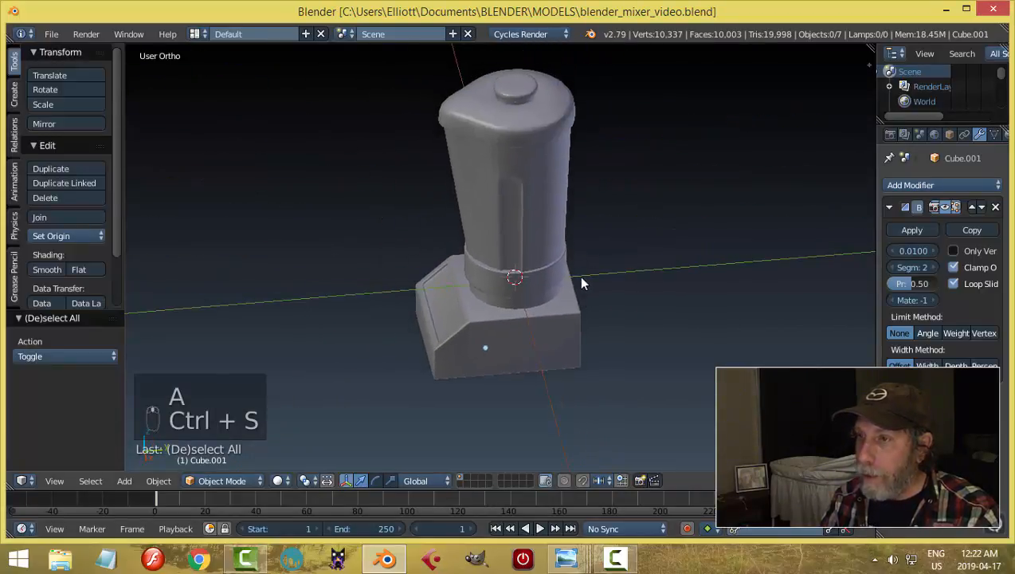
right_click(517, 94)
middle_drag(517, 94, 626, 187)
key(shift+d)
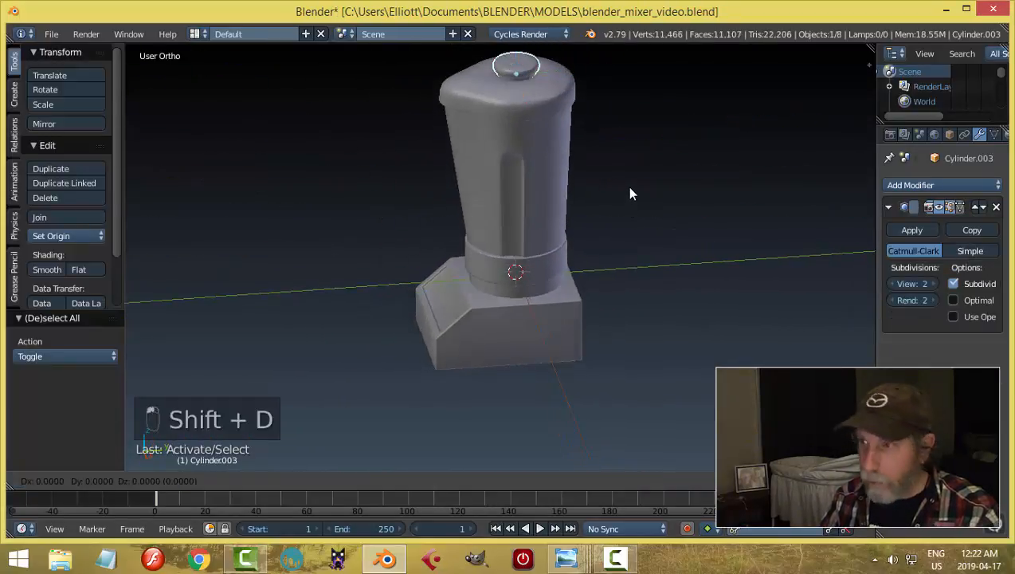
right_click(626, 188)
scroll(629, 192, down, 1)
drag(514, 90, 515, 229)
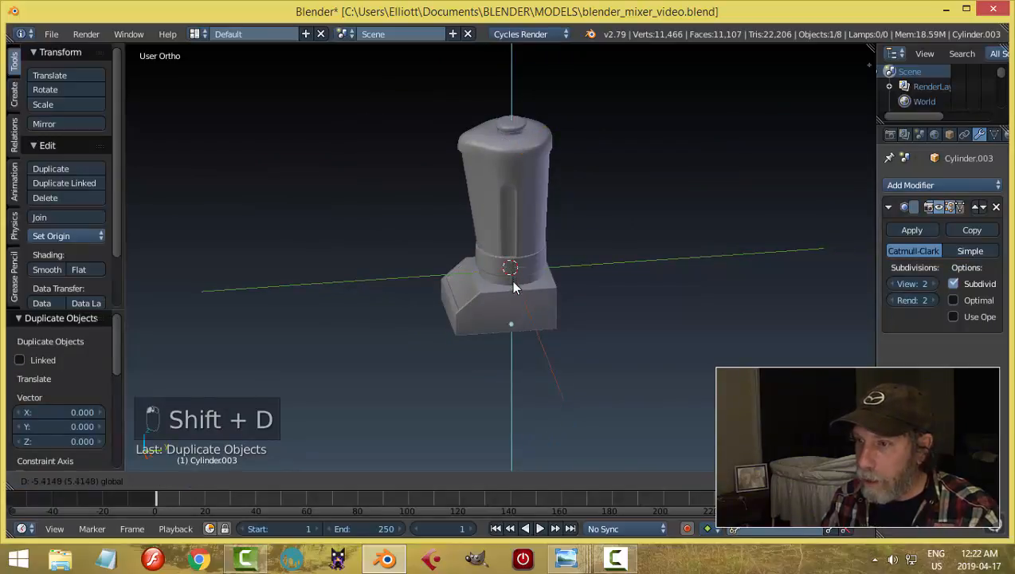
drag(514, 287, 515, 292)
key(KP_Decimal)
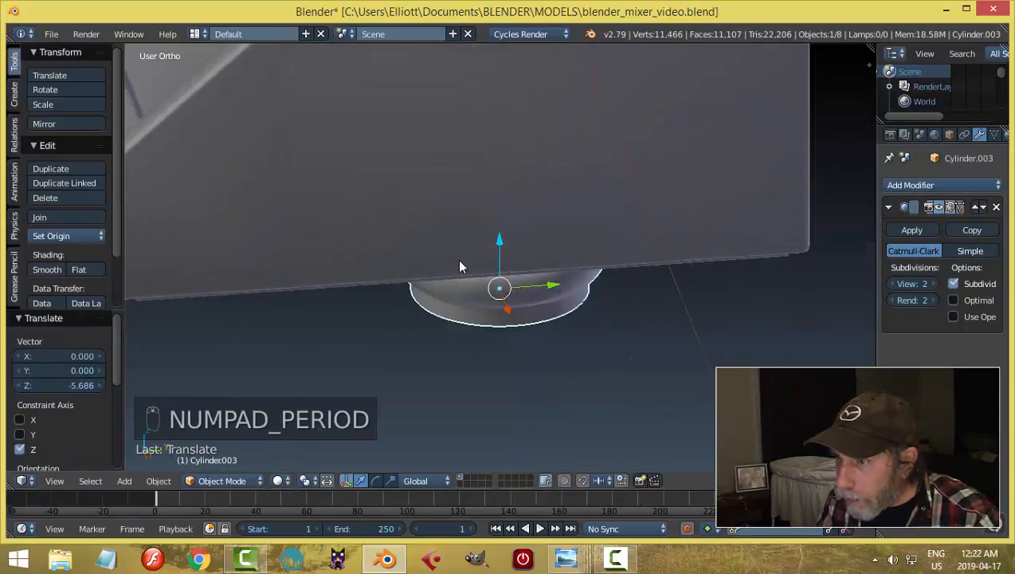
Step: Scale the knob copy uniformly to 0.543 and set its origin to its geometry
key(s)
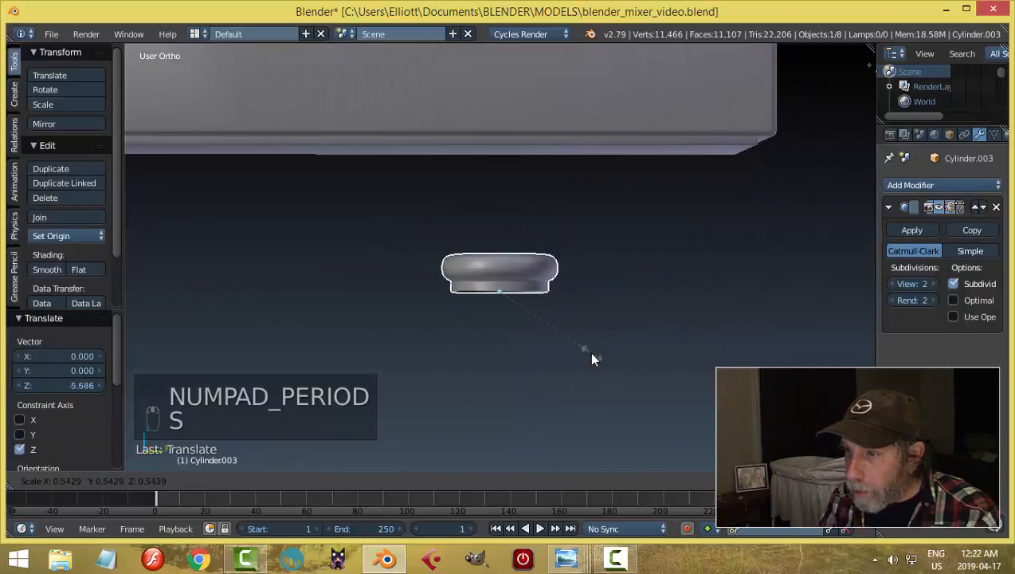
click(592, 355)
click(97, 235)
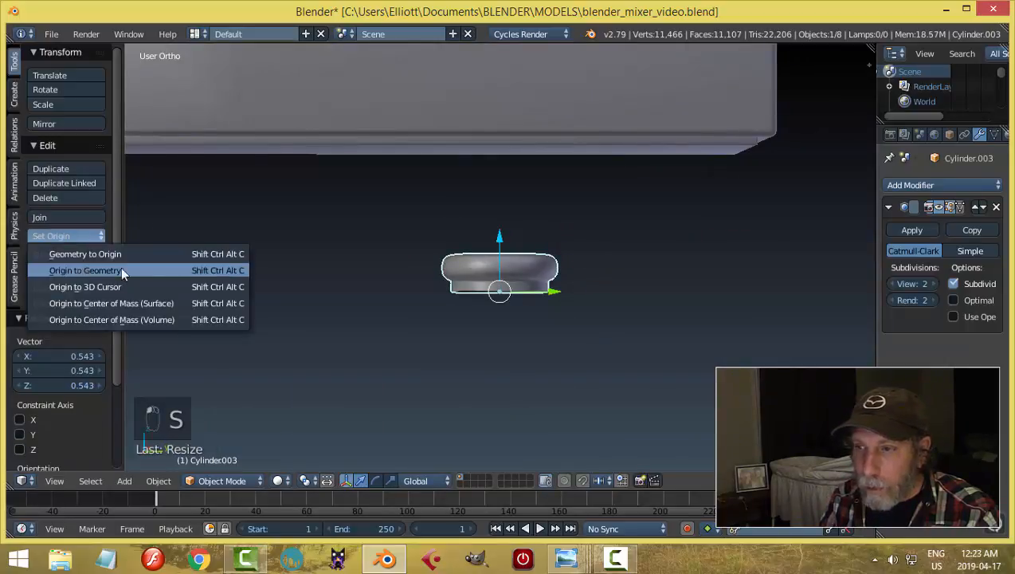
click(88, 270)
Step: Rotate the knob copy 180° around the Y axis to turn it upside down as a foot
text(ry)
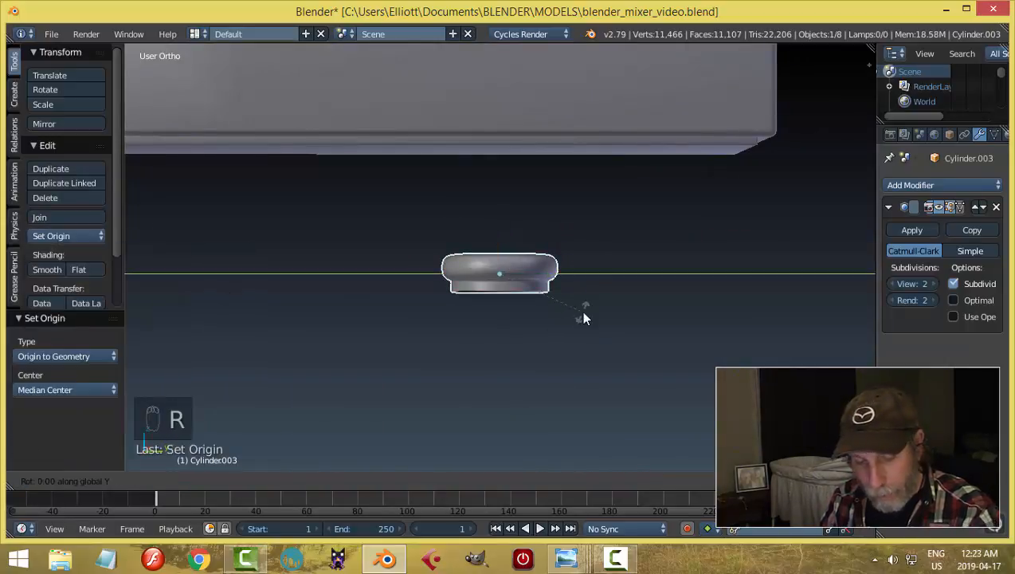
text(80)
key(Return)
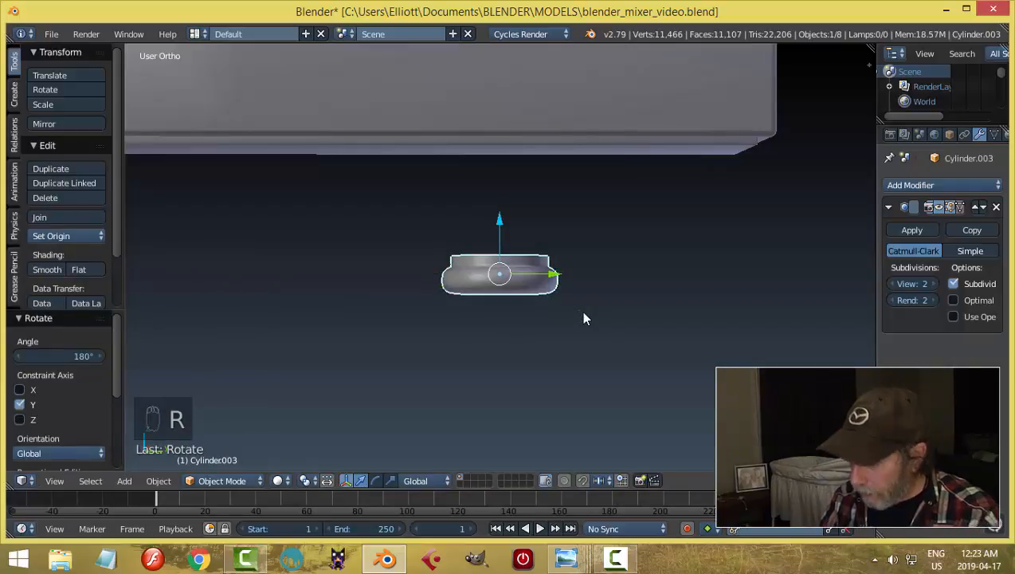
Step: Move the foot -0.708 in X and -1.236 in Y to a front corner, and raise it 0.414 in Z against the base plate
key(ctrl+KP_7)
key(g)
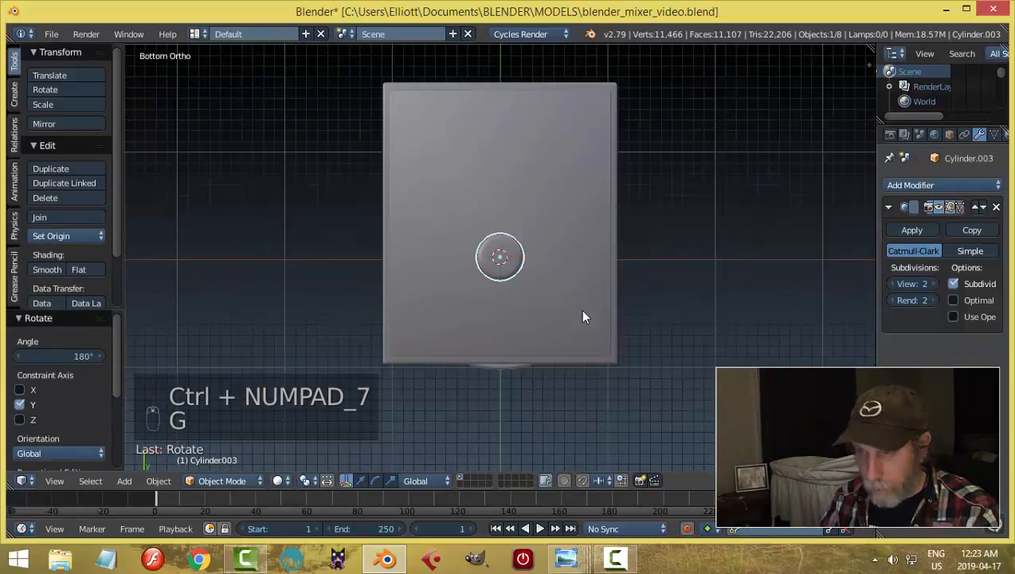
click(507, 185)
middle_drag(657, 186, 558, 338)
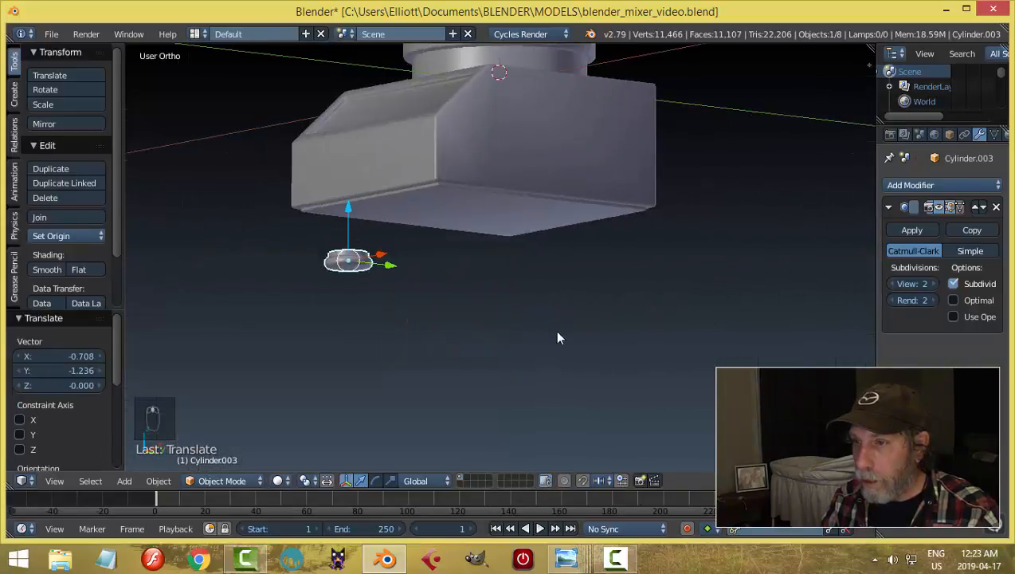
key(g)
key(z)
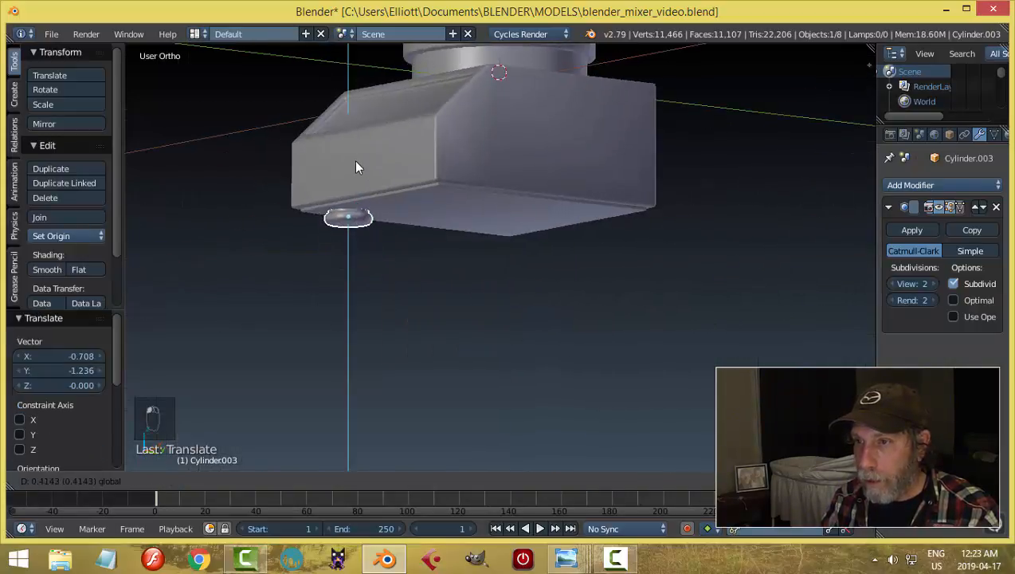
click(353, 160)
Step: In bottom view, duplicate the foot and move the copy 1.375 along X to the opposite front corner
key(ctrl+KP_7)
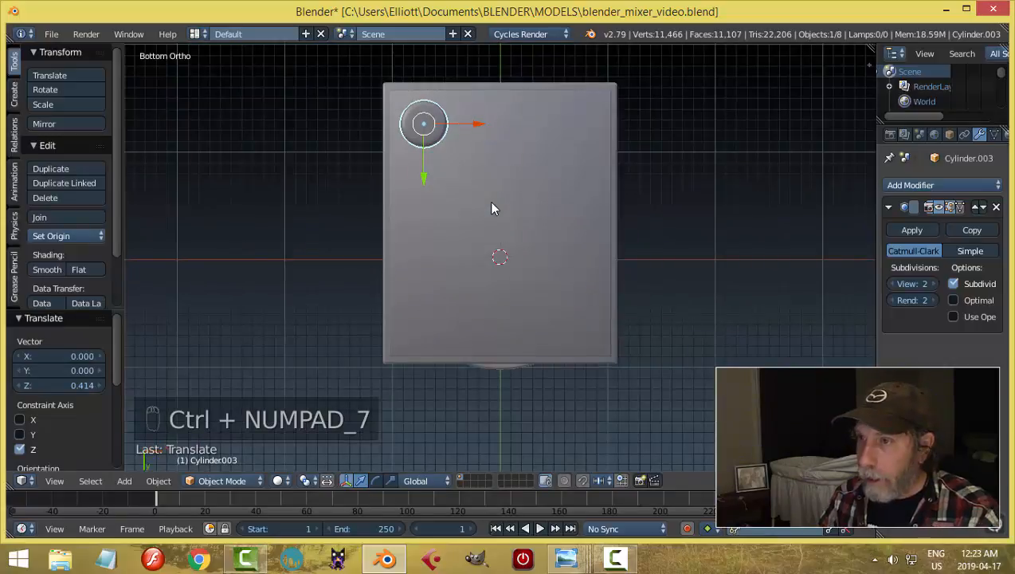
key(shift+d)
key(x)
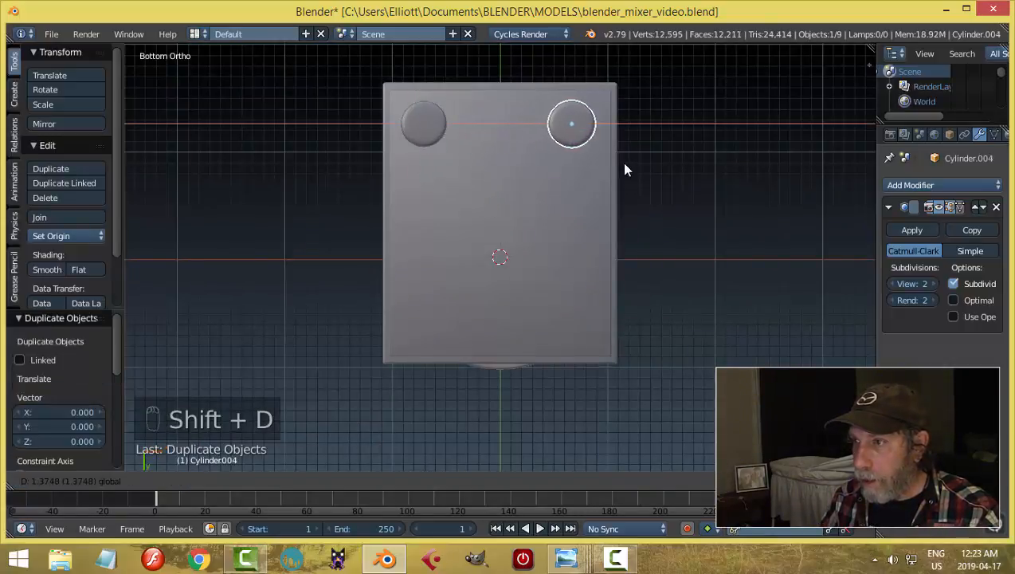
click(620, 162)
Step: Duplicate both front feet about 1.89 along Y to the rear corners, deselect everything and save the file
shift+right_click(470, 148)
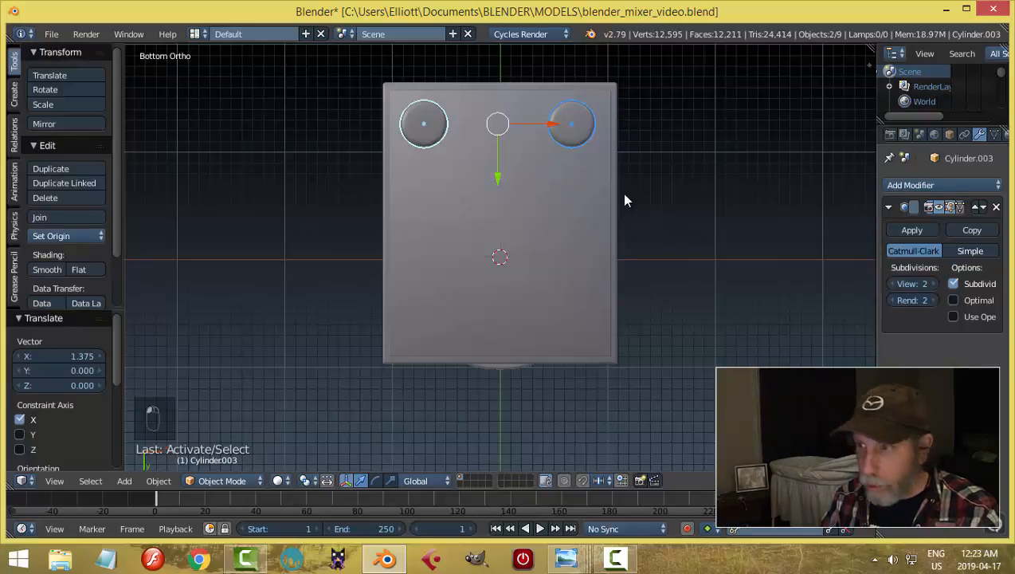
key(shift+d)
key(y)
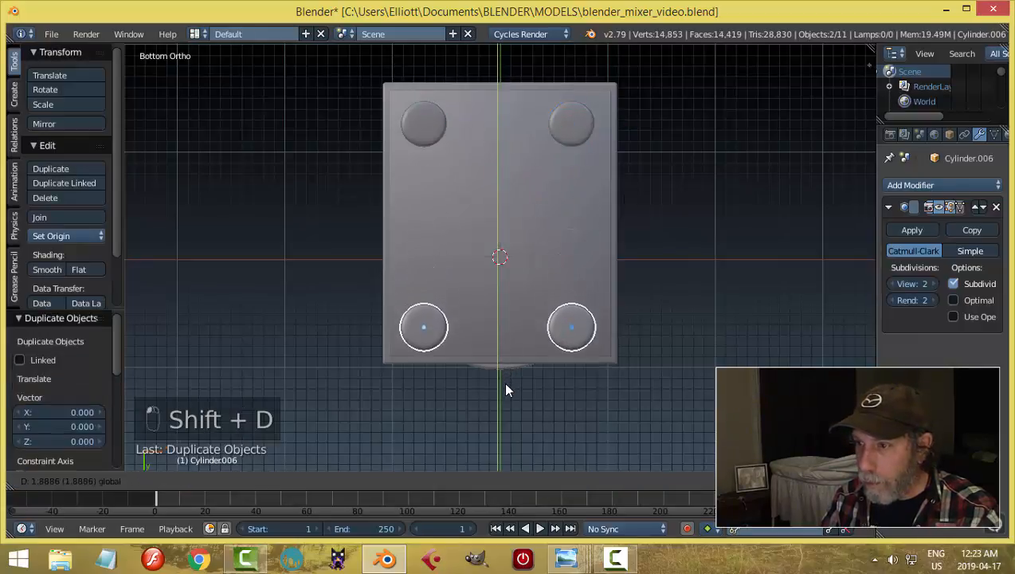
drag(505, 384, 502, 381)
key(a)
scroll(650, 274, down, 3)
middle_drag(650, 274, 570, 295)
key(ctrl+s)
click(546, 266)
Step: Set the motor base's bevel width to 0.016, deselect the base and save over the existing file
scroll(543, 309, up, 3)
right_click(521, 160)
middle_drag(521, 160, 582, 267)
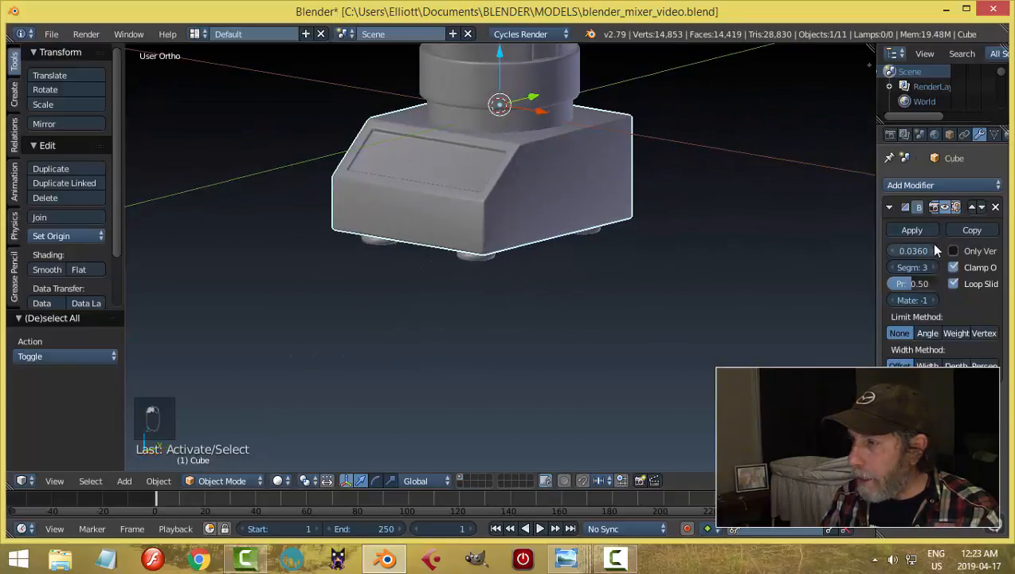
middle_drag(789, 287, 705, 297)
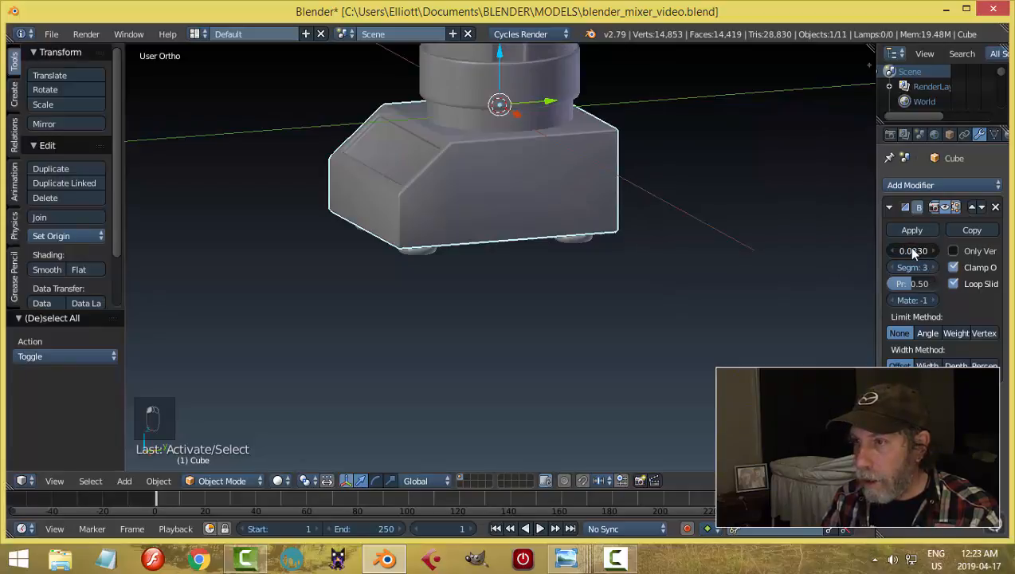
click(901, 252)
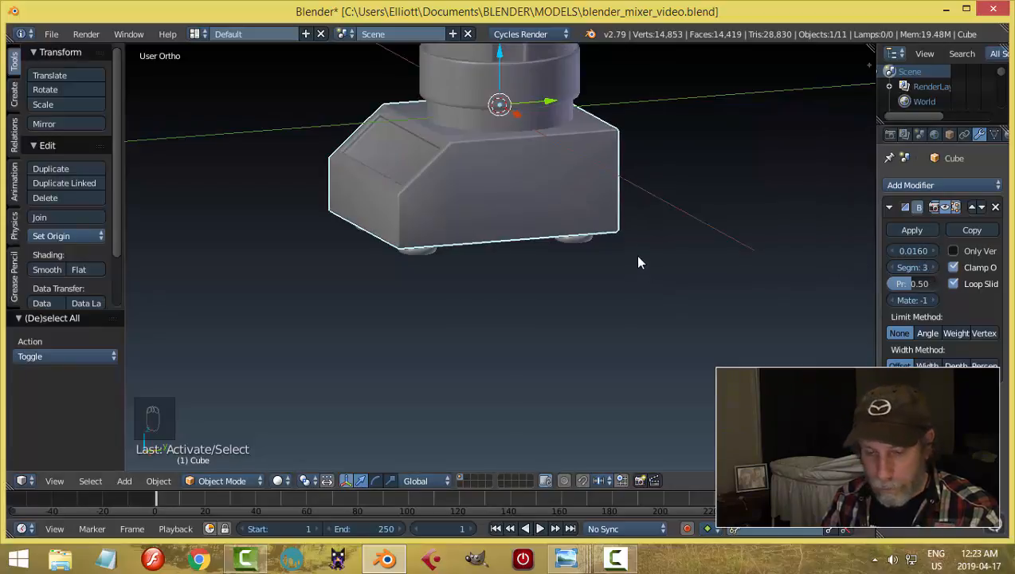
key(a)
middle_drag(637, 263, 578, 239)
middle_drag(440, 217, 591, 271)
key(ctrl+s)
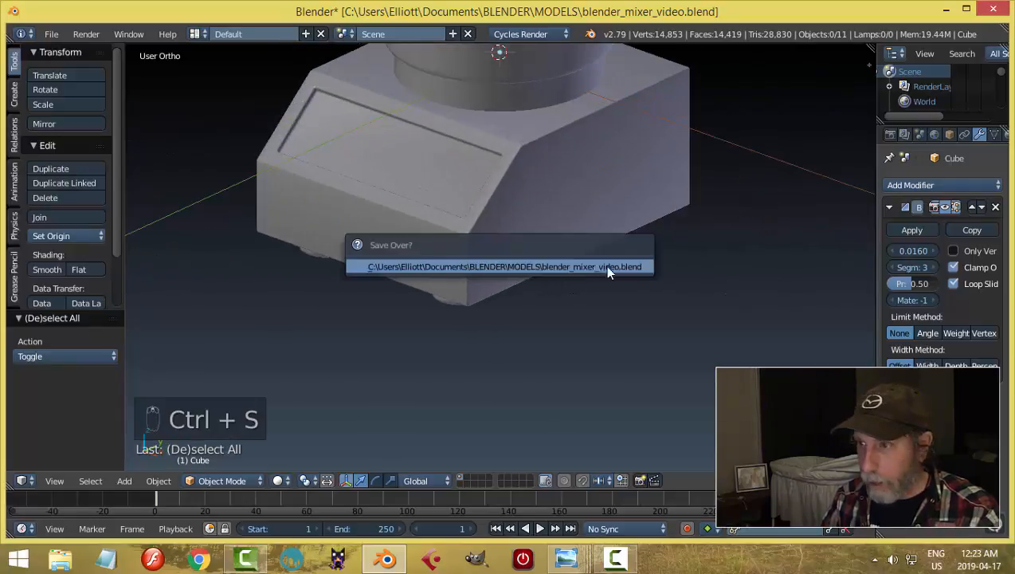
click(606, 267)
Step: Hide the motor base's bevel in the viewport and give the base a level 2 Subdivision Surface modifier with smooth shading
middle_drag(632, 314, 603, 289)
right_click(547, 150)
shift+middle_drag(548, 151, 551, 209)
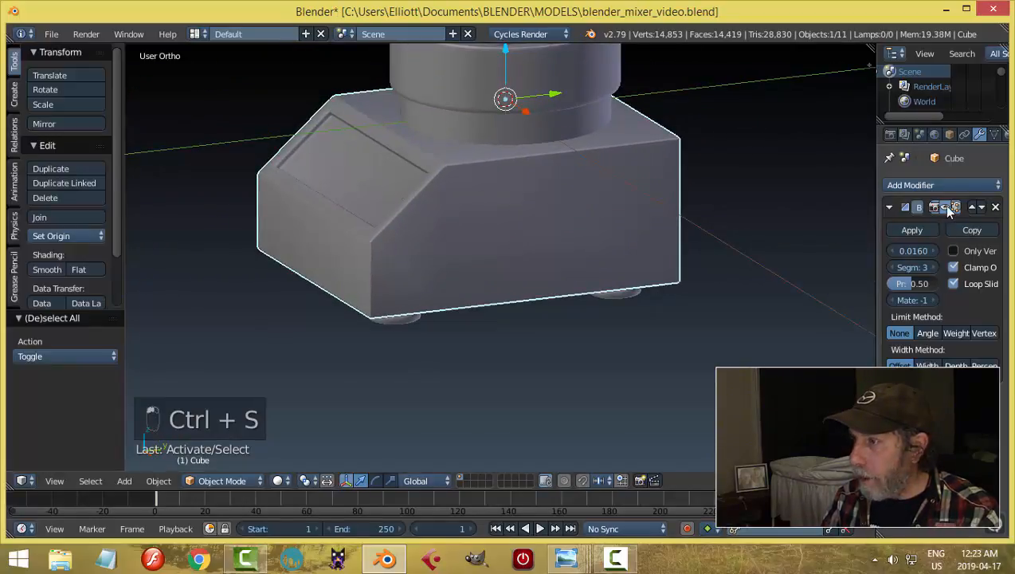
click(944, 185)
click(685, 455)
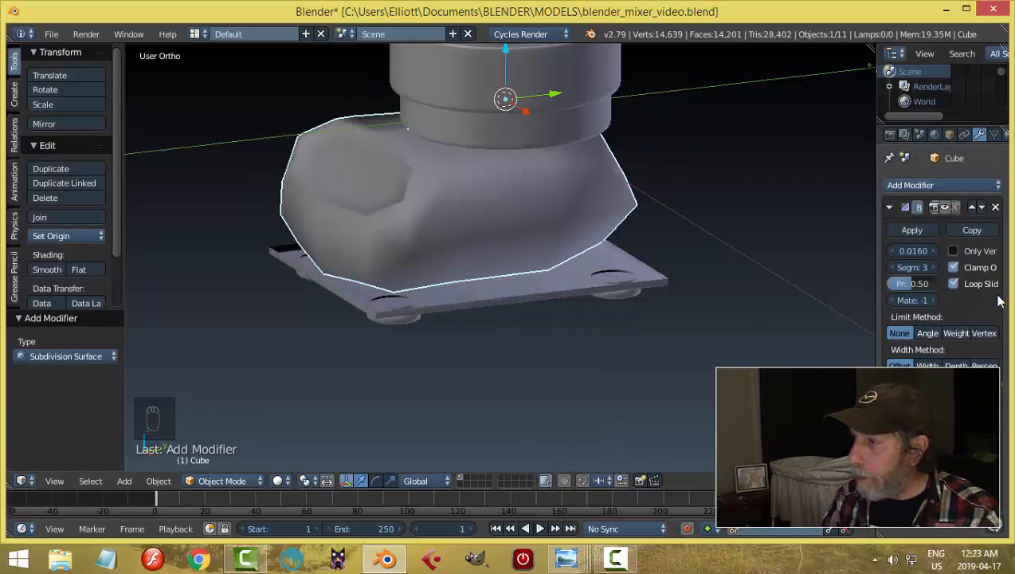
key(ctrl+2)
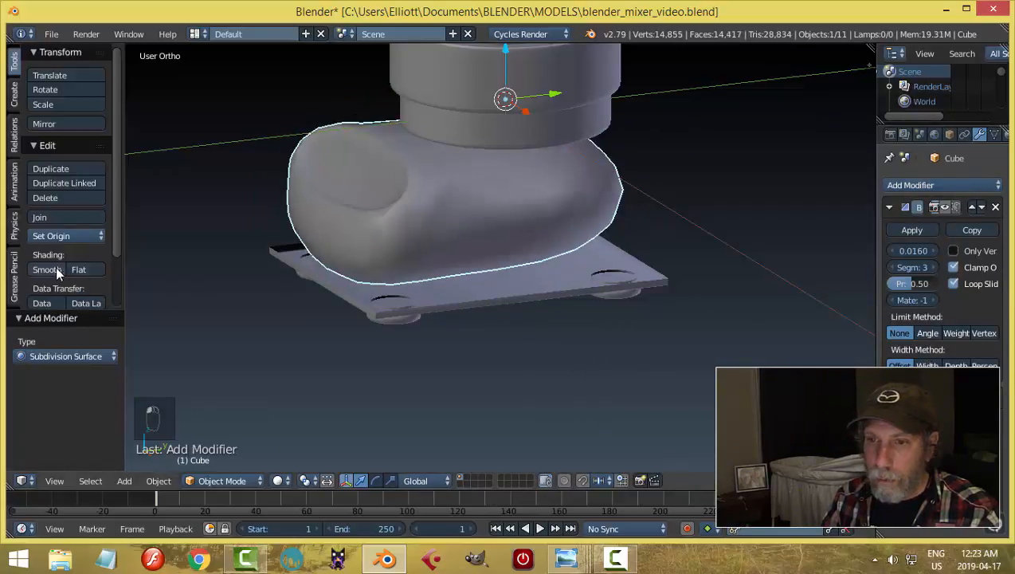
click(79, 269)
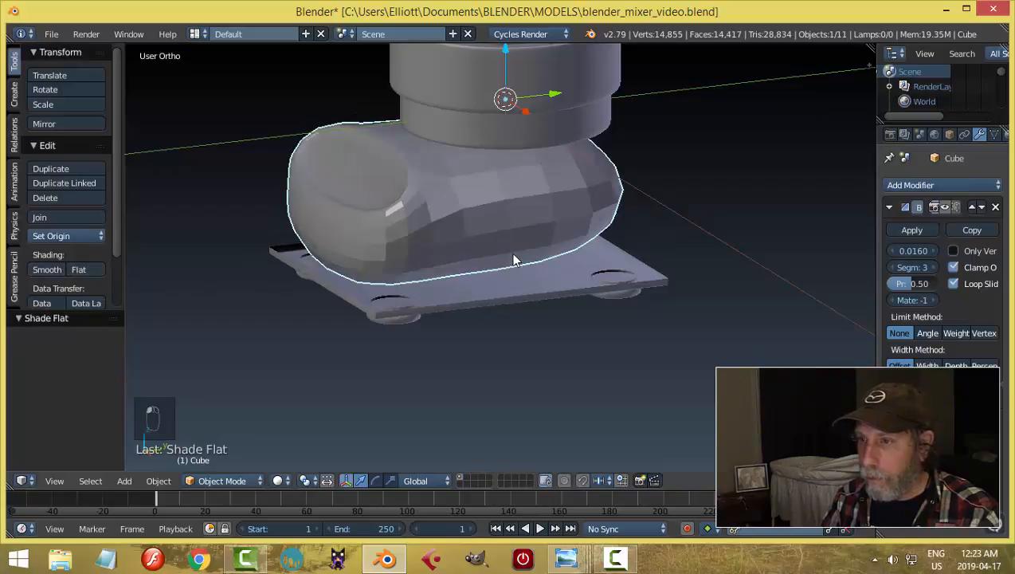
click(47, 270)
Step: In Edit Mode, cut two lengthwise edge loops through the base and scale them 2.8 along X toward its sides
key(Tab)
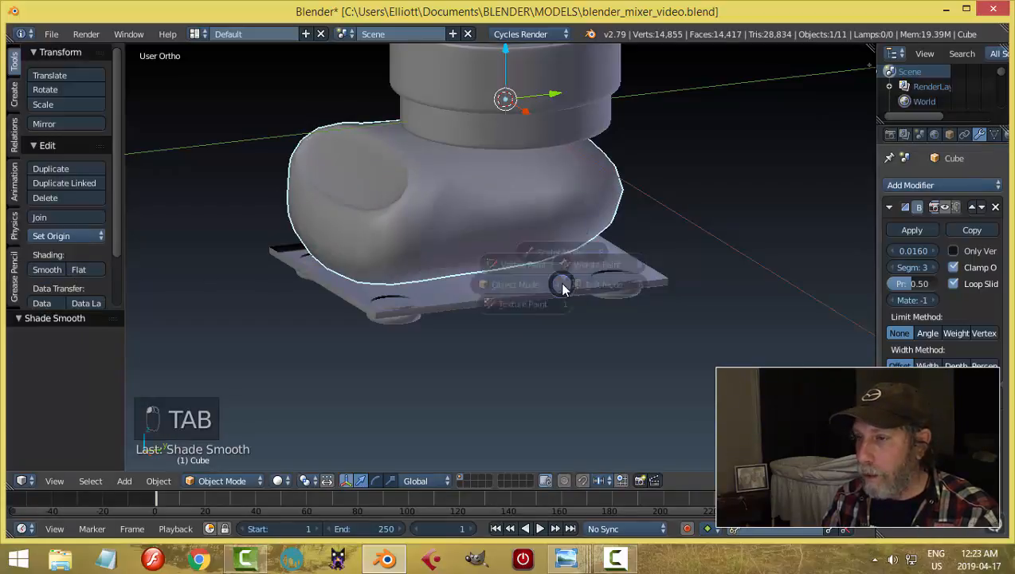
middle_drag(614, 291, 472, 282)
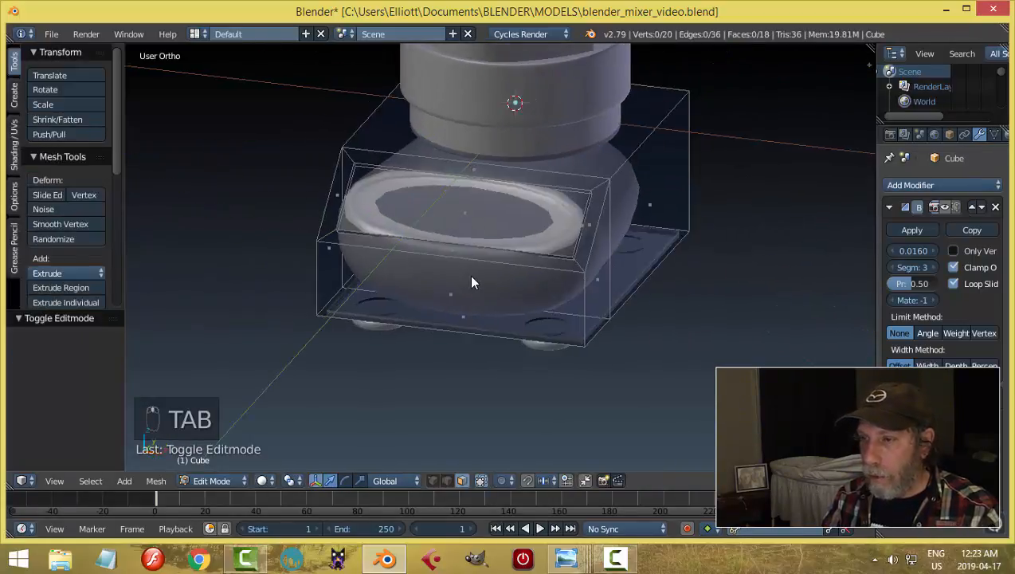
key(ctrl+r)
scroll(472, 279, up, 1)
click(471, 279)
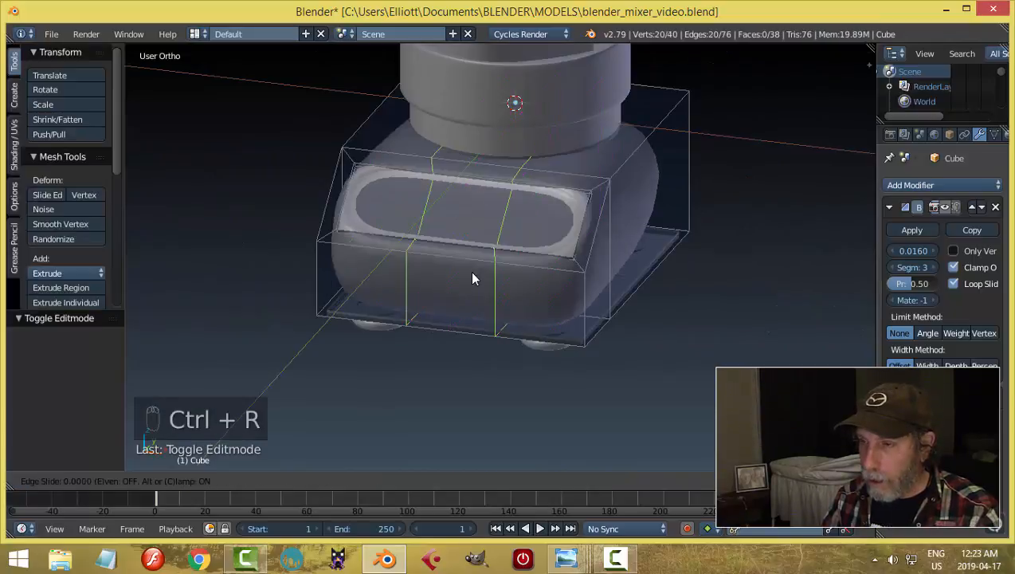
right_click(472, 279)
key(s)
key(x)
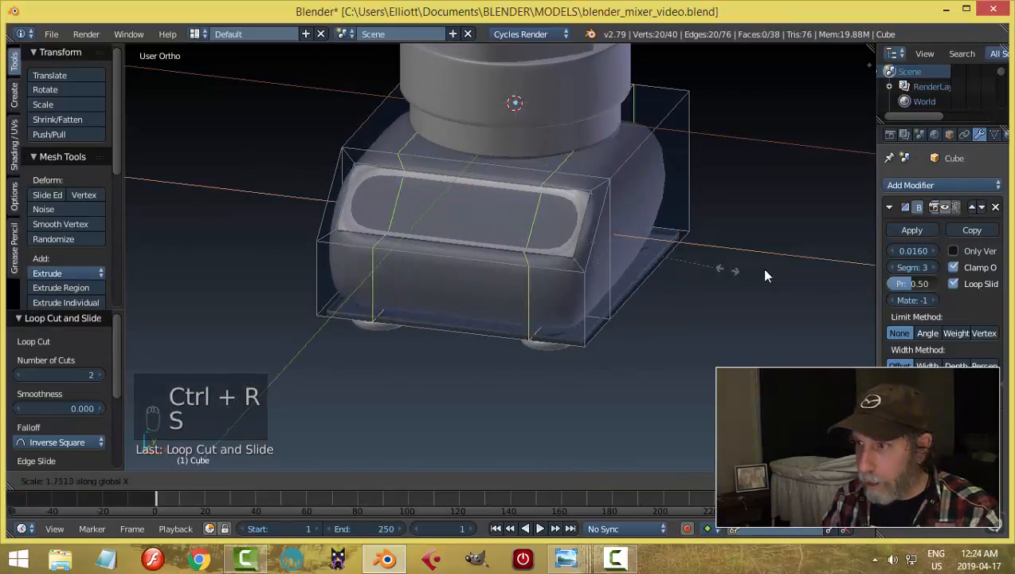
click(867, 265)
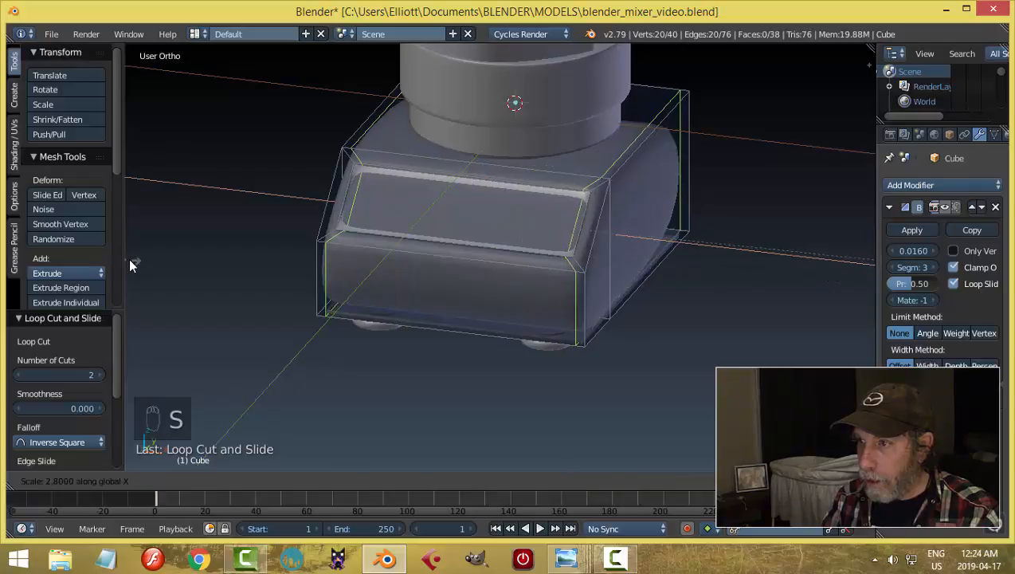
Step: Add two horizontal loop cuts around the base, one near its bottom edge and one on the upper part of its sides
middle_drag(603, 341, 503, 328)
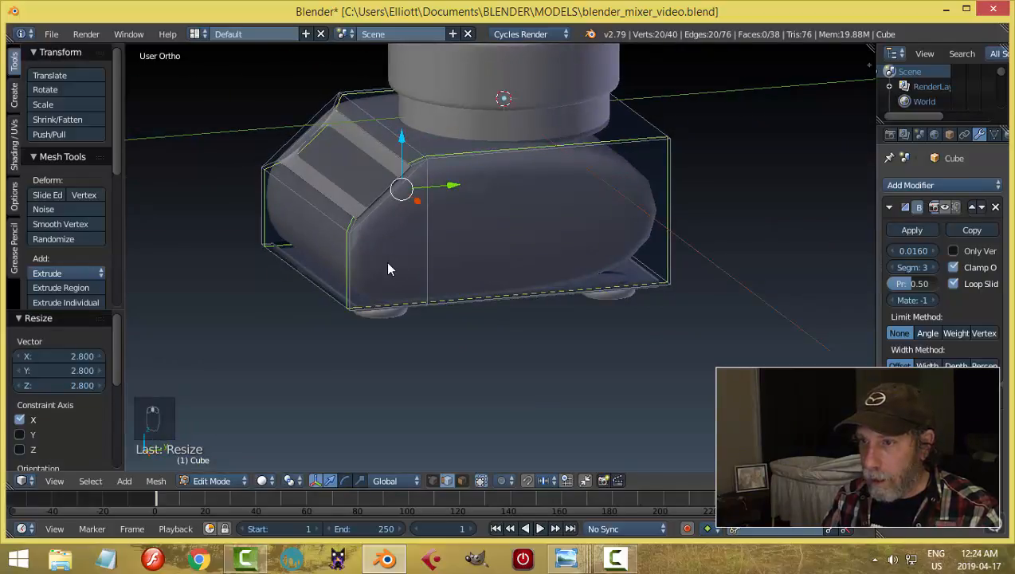
key(ctrl+r)
click(358, 271)
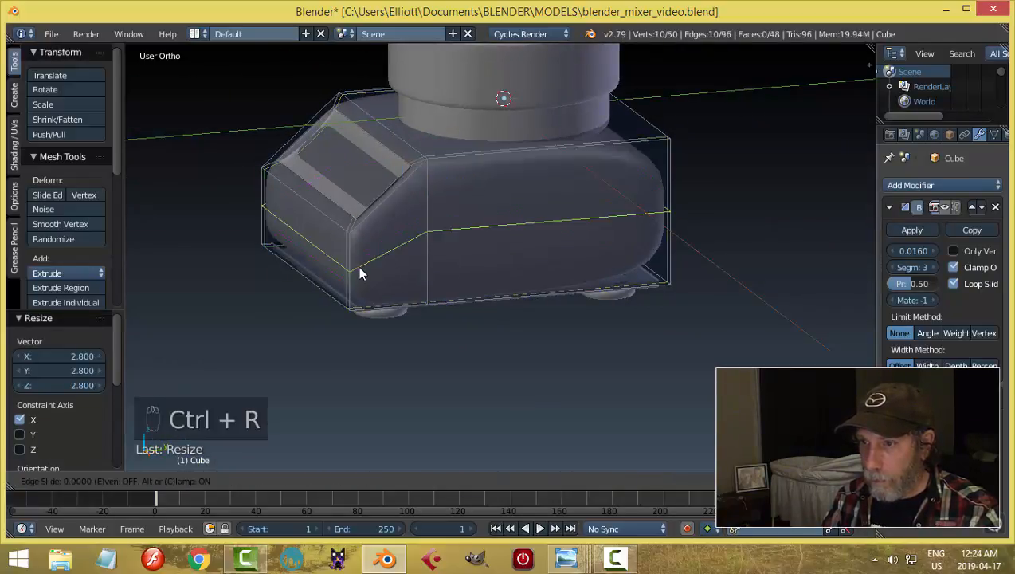
click(361, 307)
key(ctrl+r)
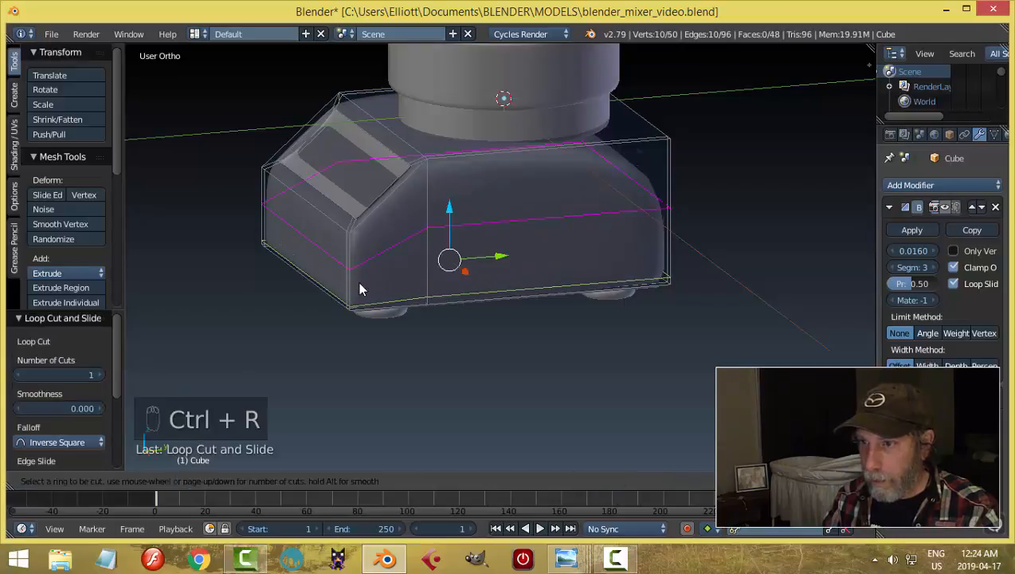
click(356, 263)
click(358, 265)
Step: Add a loop cut across the base and slide it close to the back edge
middle_drag(475, 262, 546, 199)
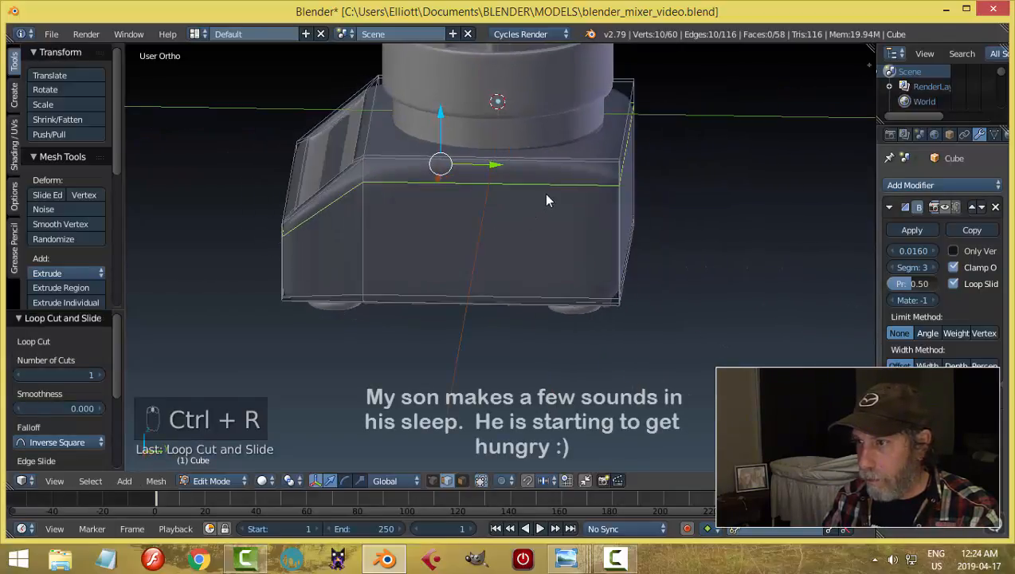
key(ctrl+r)
click(580, 196)
click(686, 249)
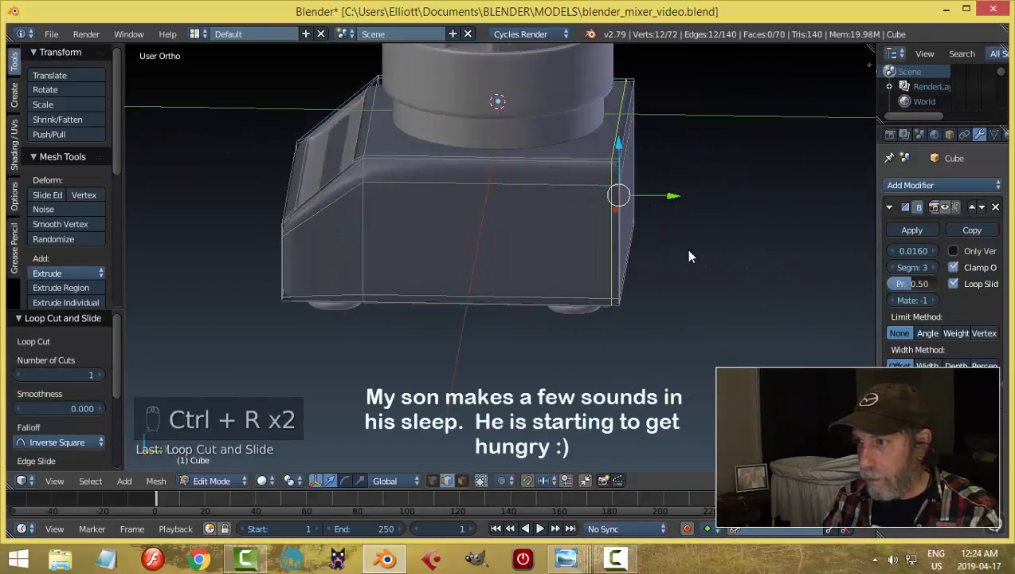
middle_drag(685, 248, 612, 276)
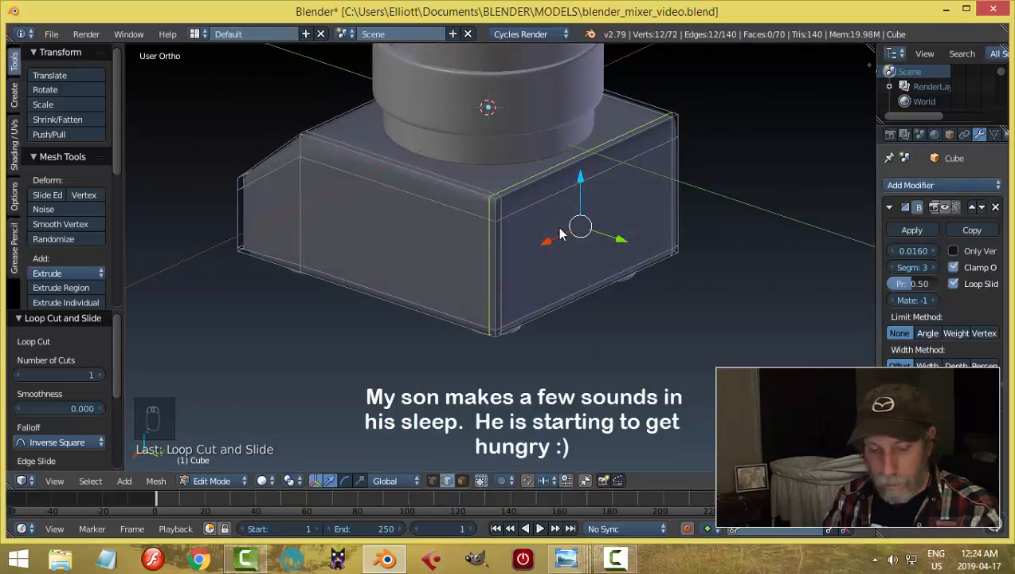
Step: Return to Object Mode and deselect the motor base to inspect its smoothed edges
key(a)
key(Tab)
click(442, 227)
middle_drag(584, 243, 622, 268)
key(a)
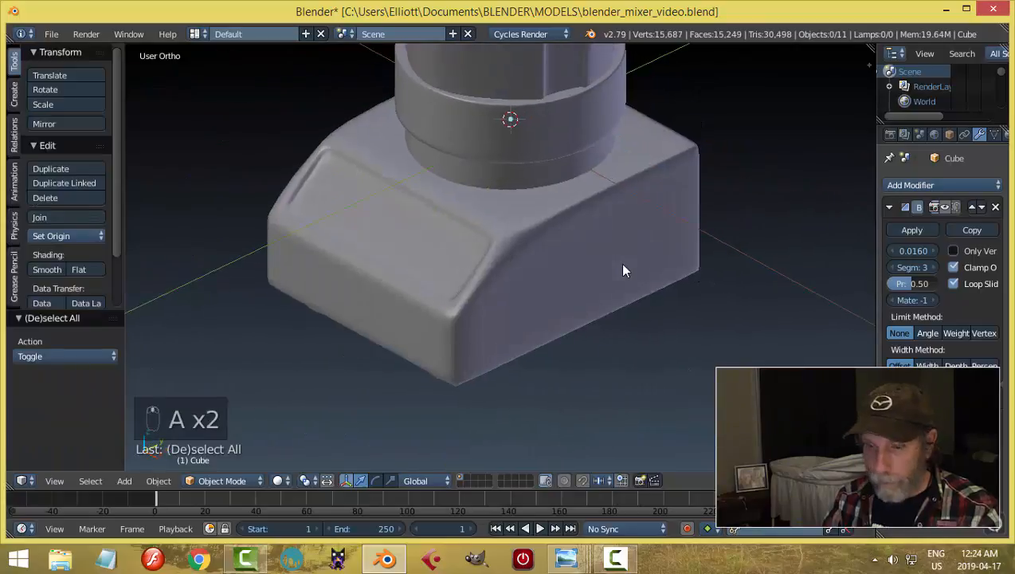
Step: Save the file, and add a loop cut across the motor base just behind the top edge of its slanted front
key(ctrl+s)
click(619, 262)
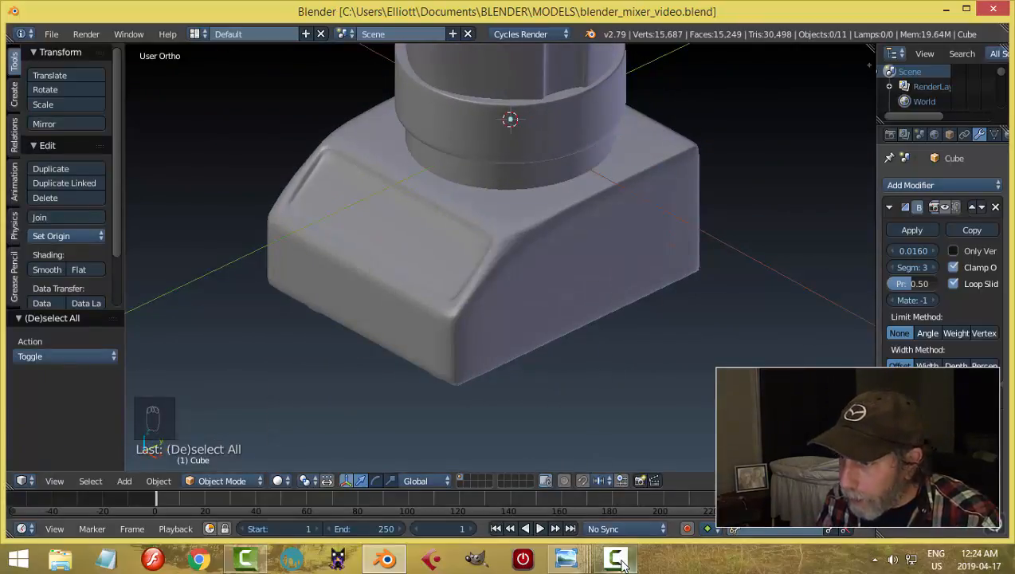
right_click(562, 290)
key(Tab)
click(676, 291)
middle_drag(676, 290, 461, 346)
key(ctrl+r)
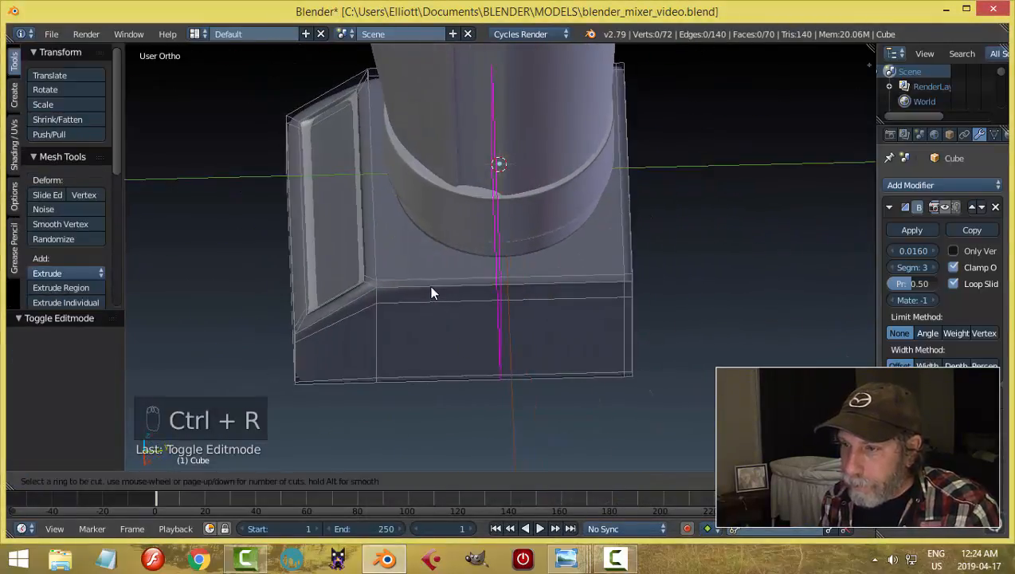
click(430, 292)
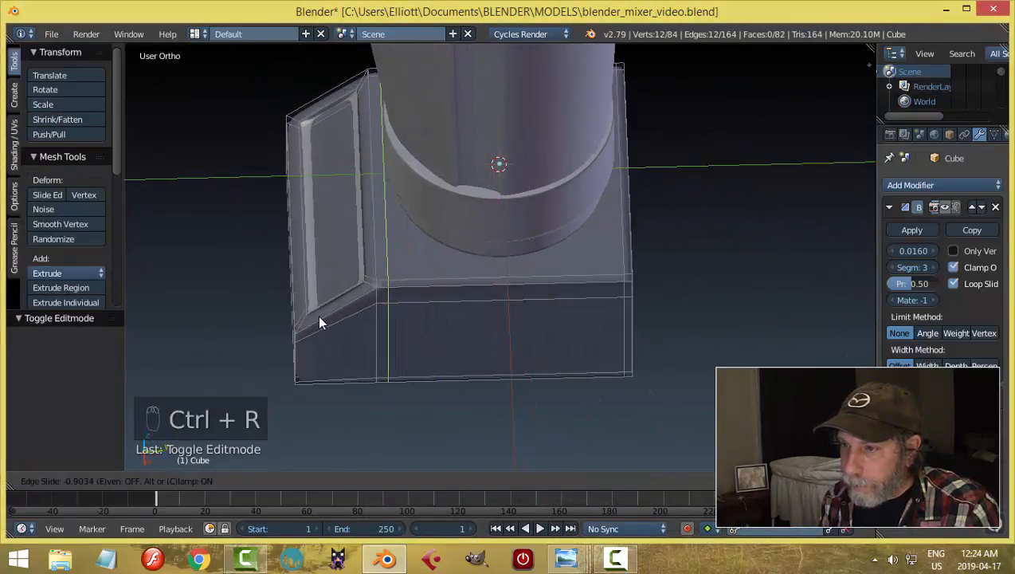
click(317, 315)
key(Tab)
click(317, 325)
middle_drag(317, 325, 537, 289)
Step: Add two loop cuts across the slanted front of the base, one near its upper edge and one near its lower edge
key(Tab)
click(589, 293)
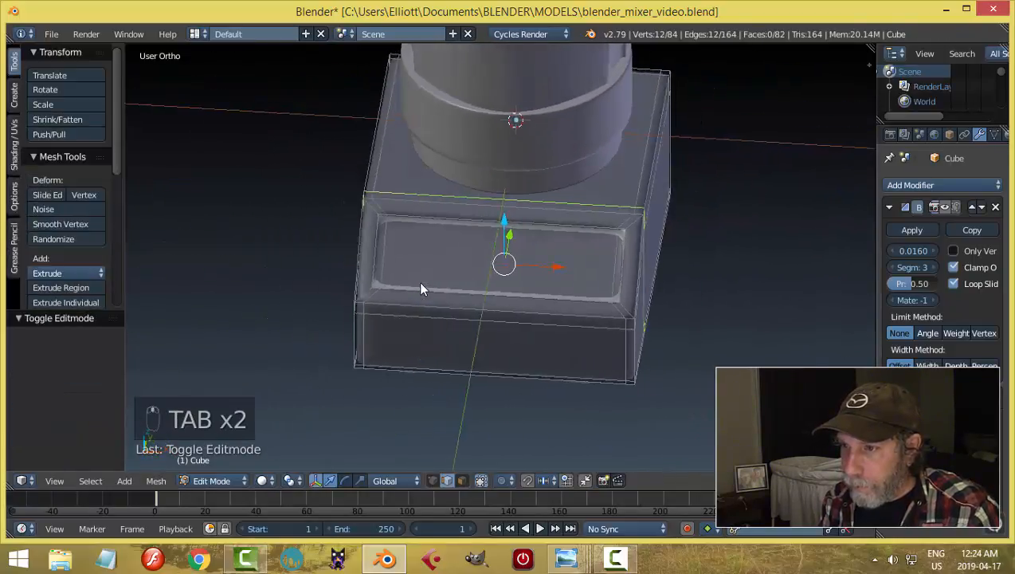
middle_drag(633, 286, 620, 270)
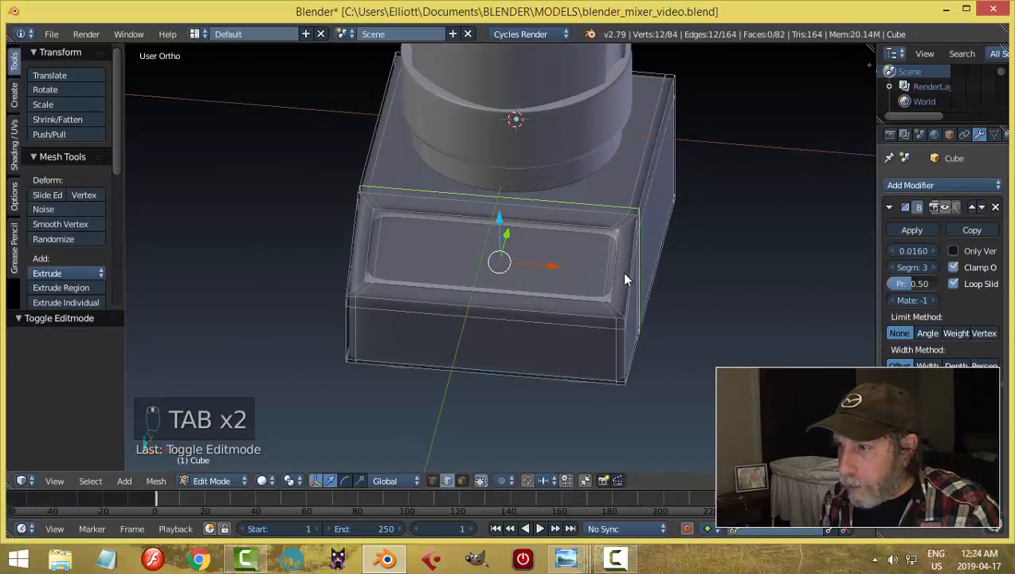
key(ctrl+r)
click(620, 266)
click(619, 263)
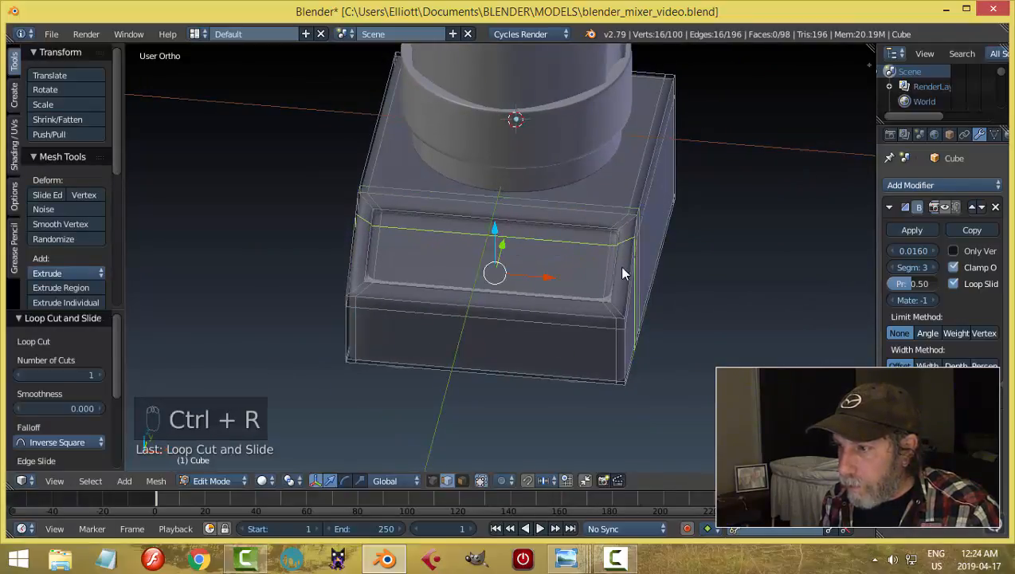
key(ctrl+r)
click(616, 273)
click(616, 292)
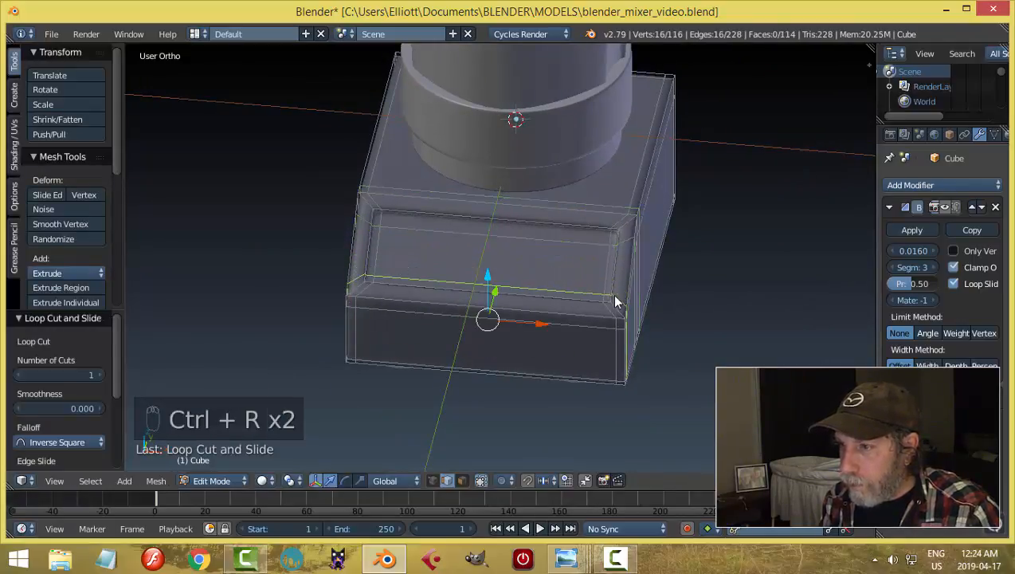
key(Tab)
middle_drag(618, 336, 629, 354)
key(a)
key(a)
middle_drag(547, 338, 521, 333)
Step: Move the upper horizontal edge loop around the base's sides up about 0.034 along Z, and clear the selection
key(Tab)
click(651, 343)
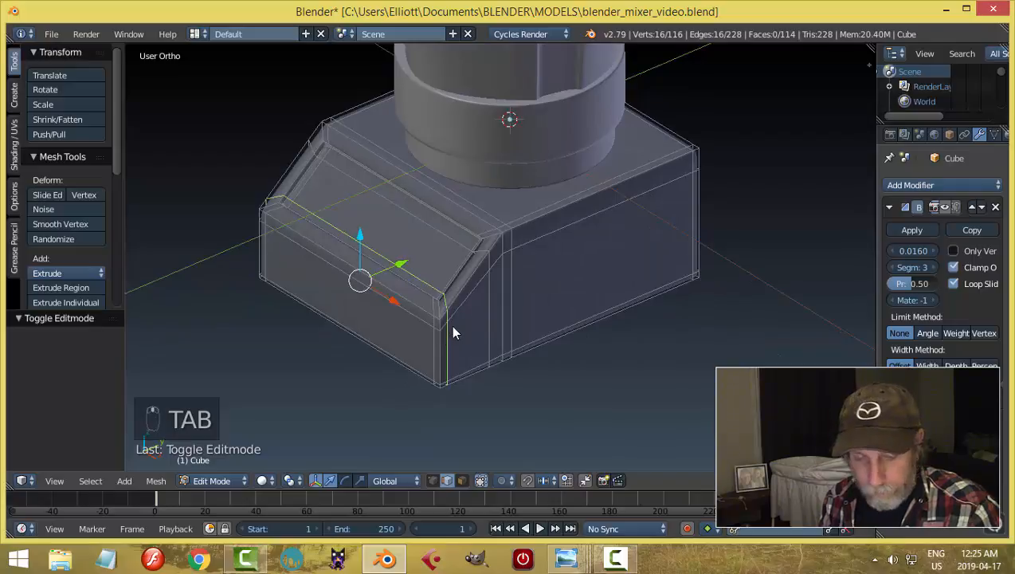
key(a)
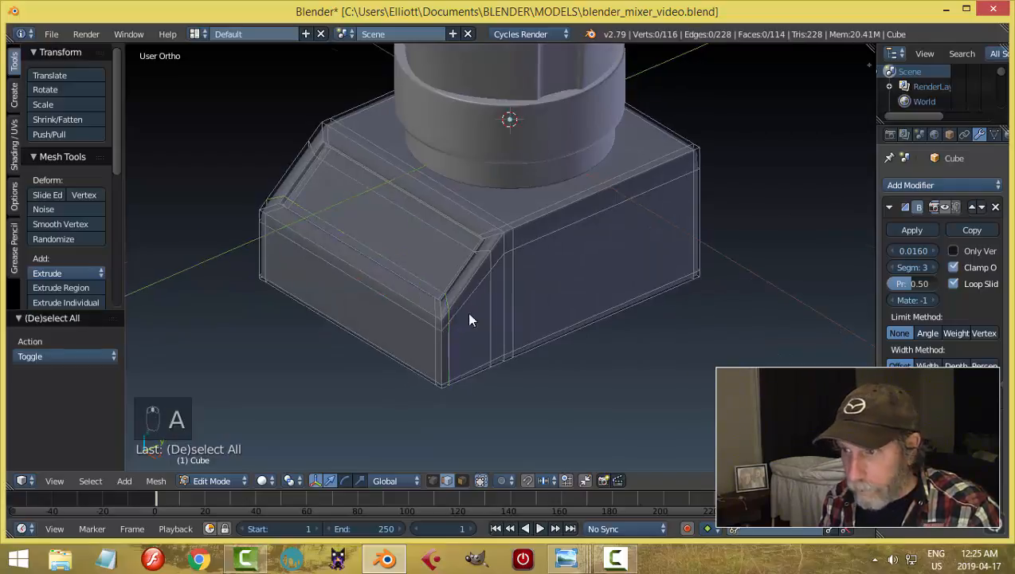
middle_drag(472, 319, 462, 238)
alt+click(448, 213)
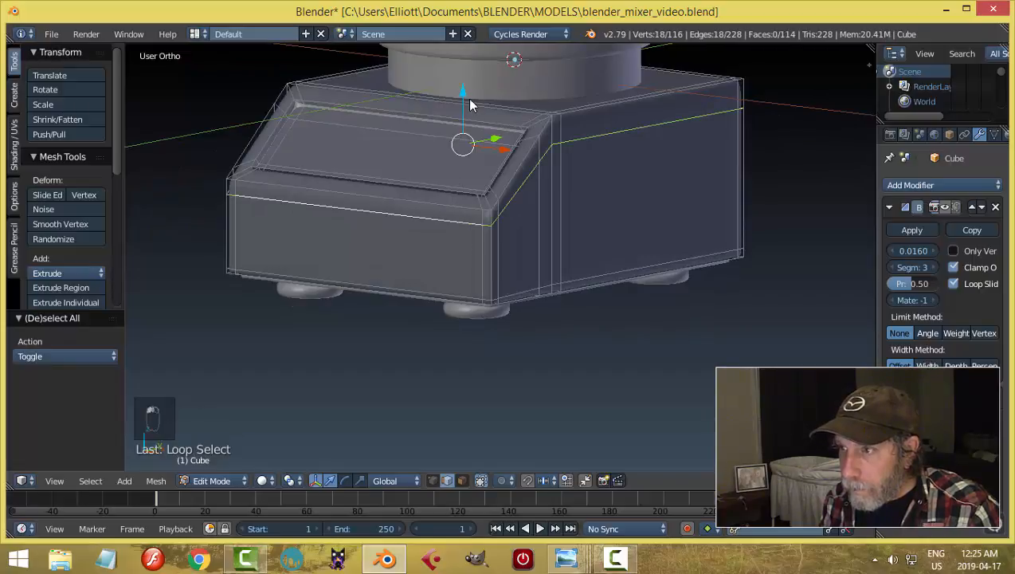
drag(467, 97, 470, 96)
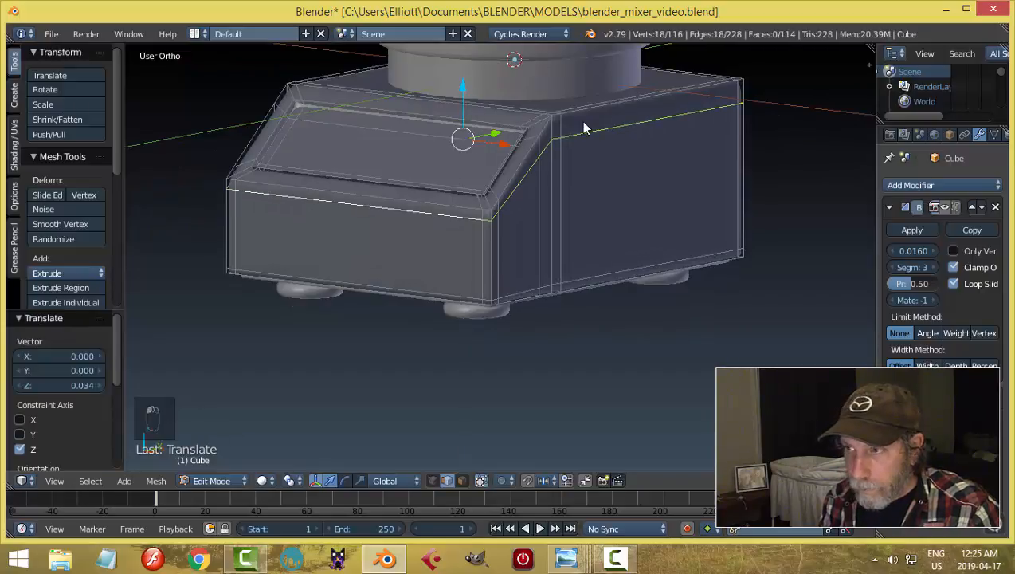
key(a)
Step: Switch the mesh selection mode to Face
middle_drag(638, 165, 645, 223)
key(ctrl+Tab)
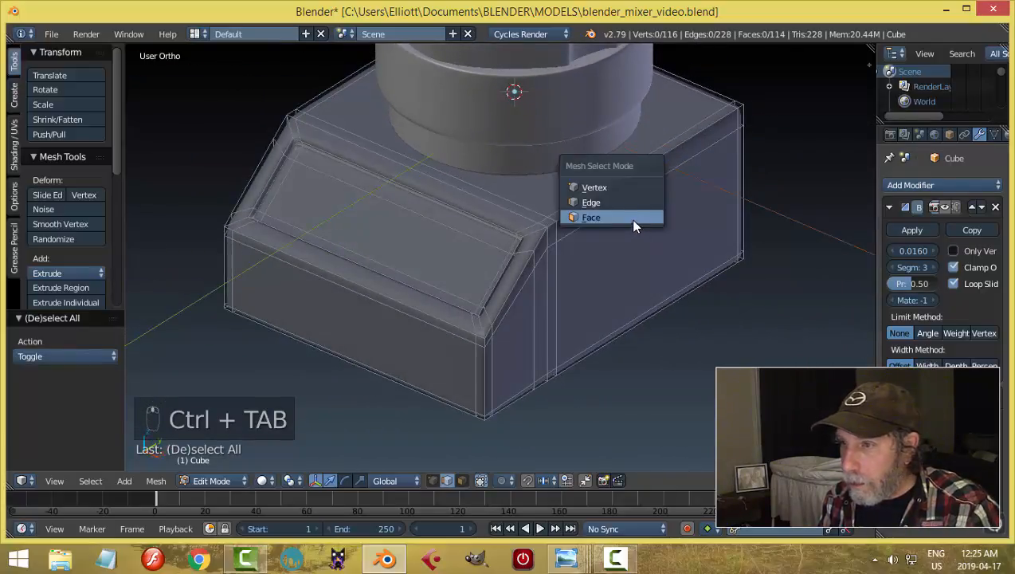
Step: Snap the 3D cursor to the recessed sloped panel face on the front of the base and return to Object Mode
click(634, 220)
right_click(387, 233)
key(shift+s)
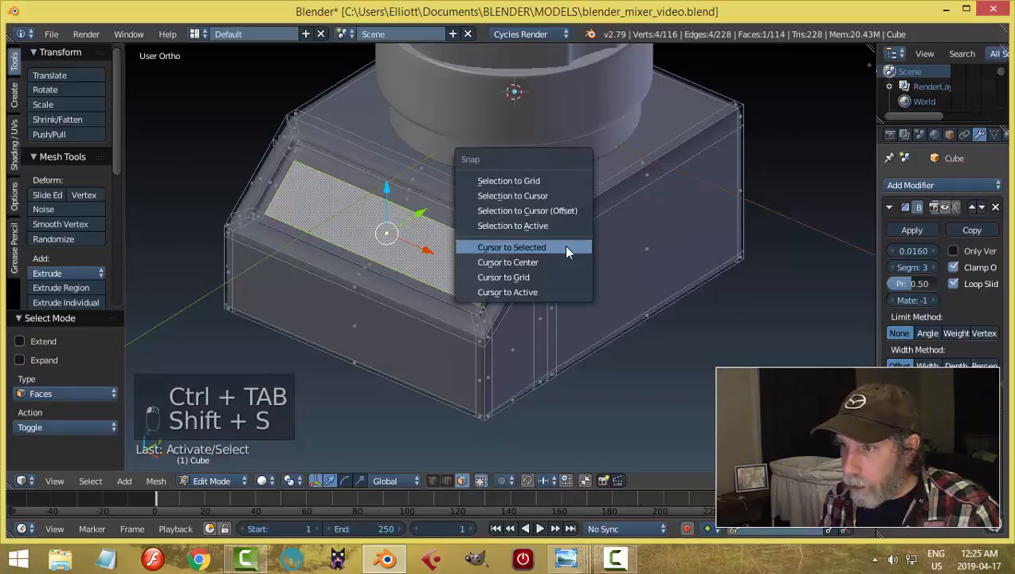
click(567, 244)
key(a)
key(Tab)
click(485, 270)
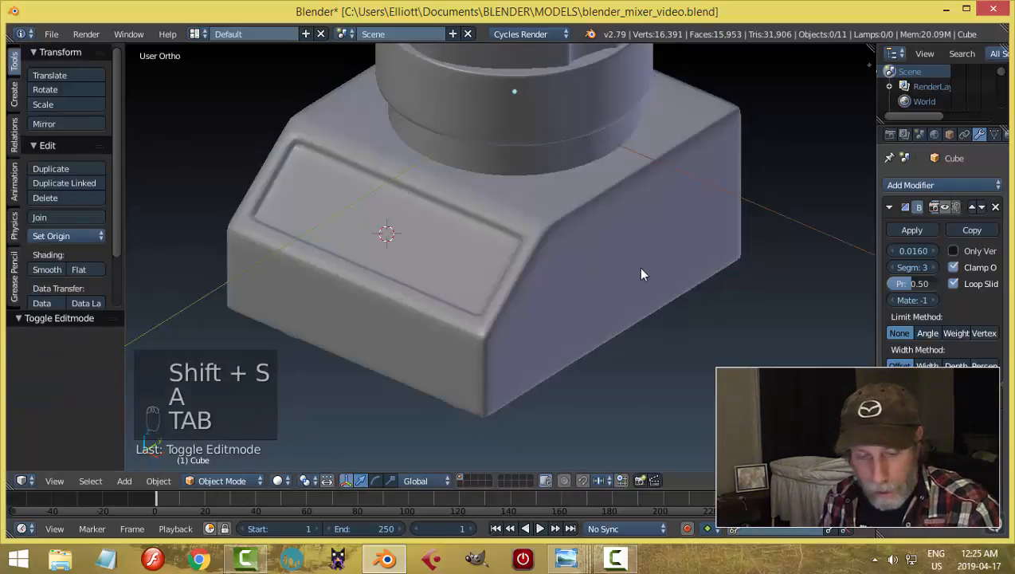
Step: Add a cube at the 3D cursor and scale its mesh uniformly to about 0.203
key(shift+a)
mouse_move(635, 272)
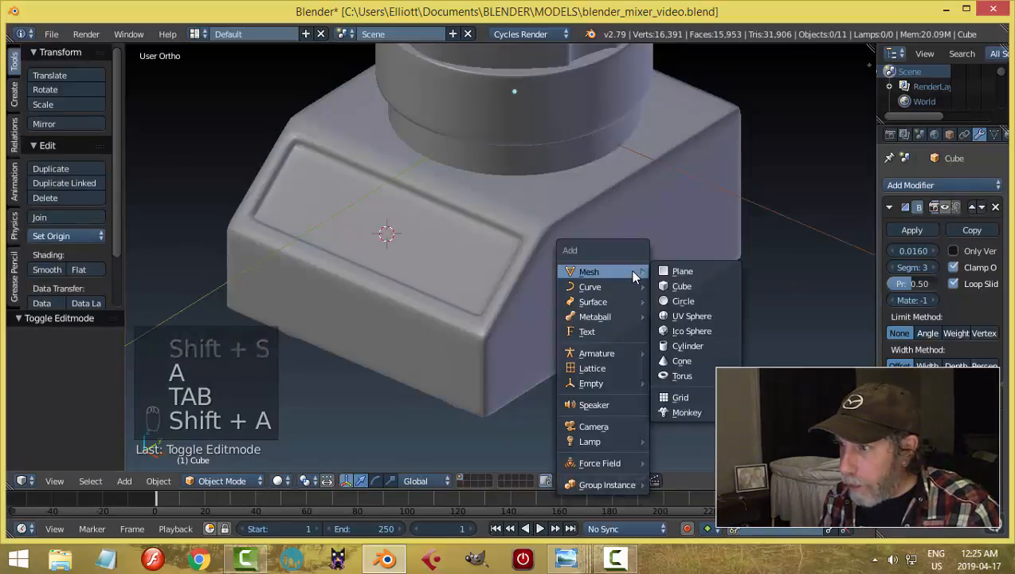
click(678, 285)
key(Tab)
click(739, 295)
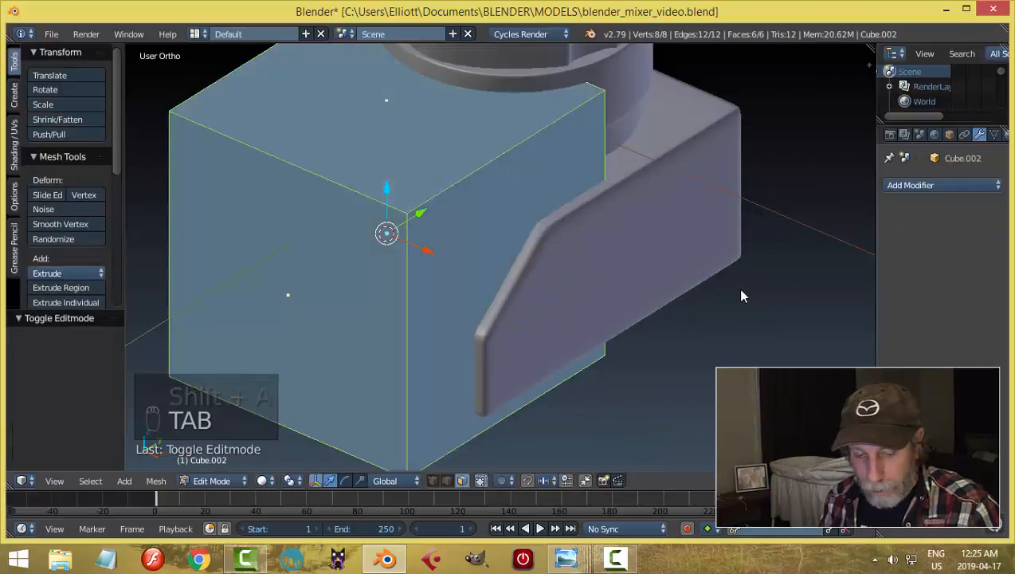
key(s)
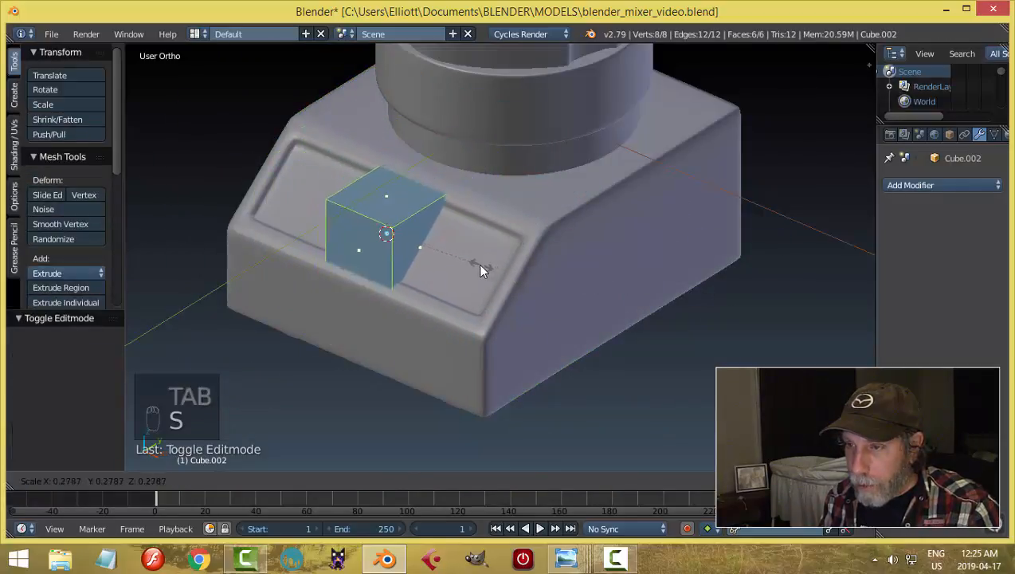
click(452, 261)
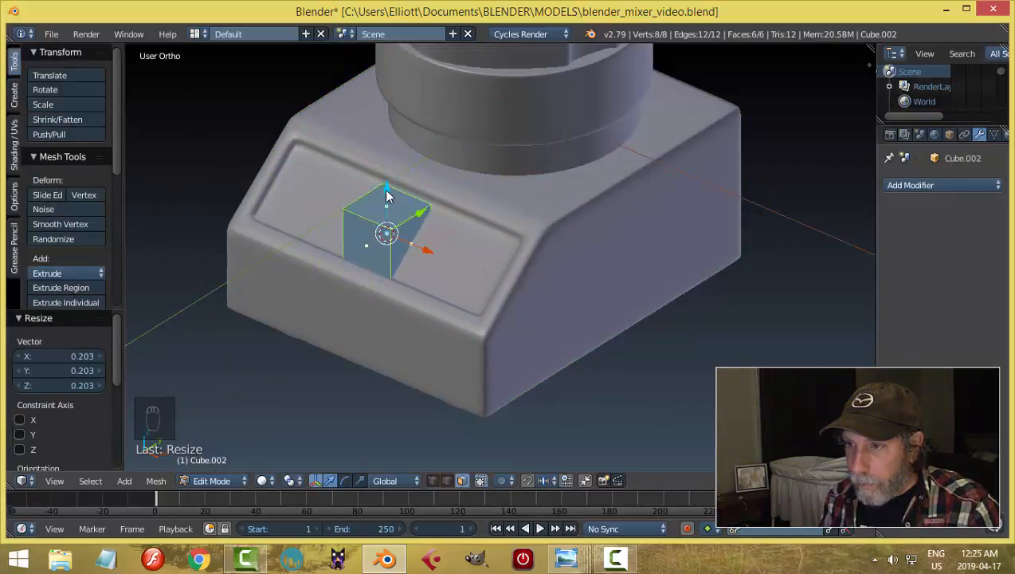
Step: Move the small cube's mesh about -0.8 along Y, out in front of the panel
key(g)
key(y)
click(357, 299)
Step: Raise the cube's bottom face along Z to flatten the cube into a thin slab
middle_drag(358, 300, 335, 196)
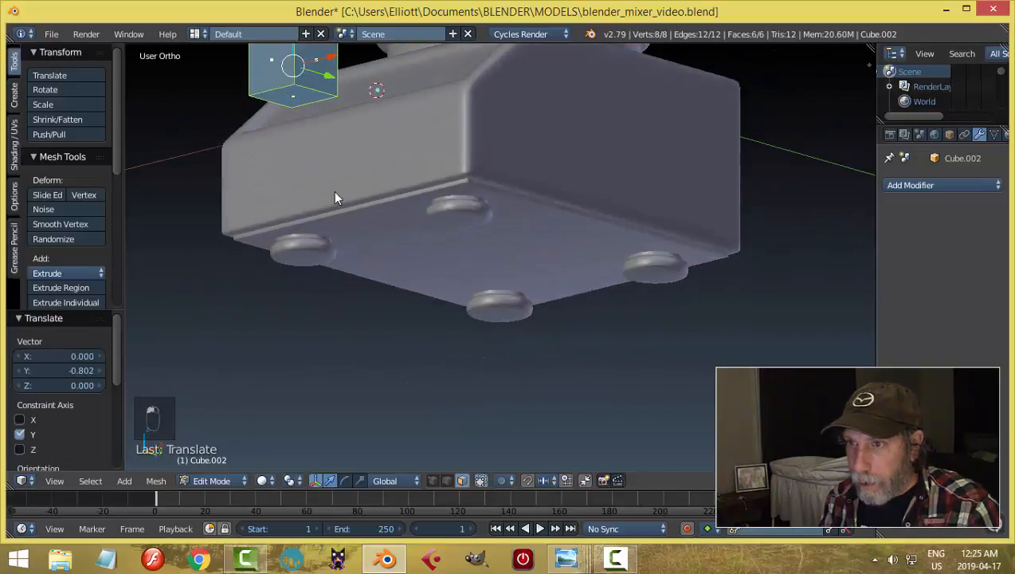
right_click(294, 95)
middle_drag(295, 95, 409, 287)
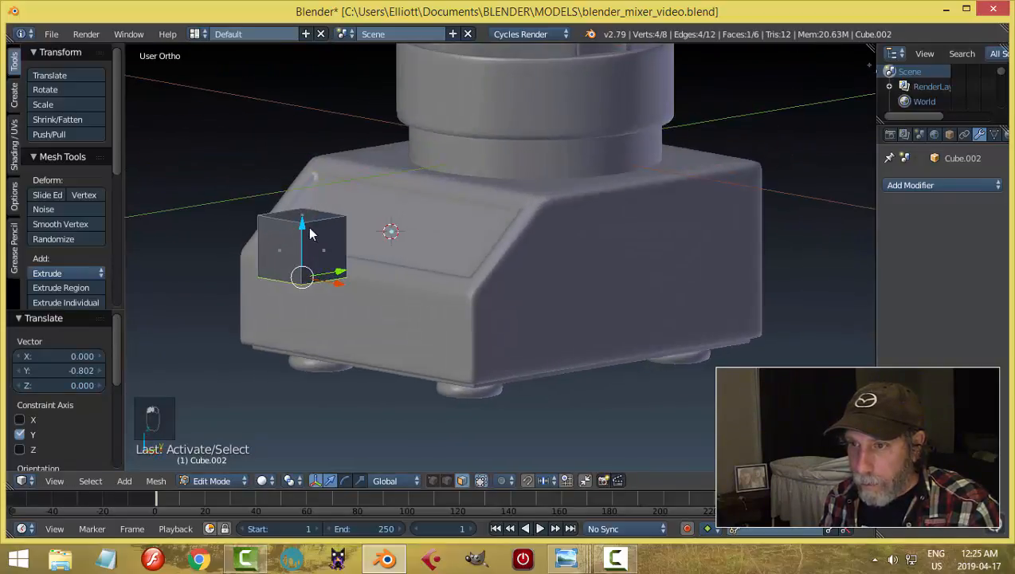
key(g)
key(z)
click(316, 180)
middle_drag(317, 180, 422, 249)
key(a)
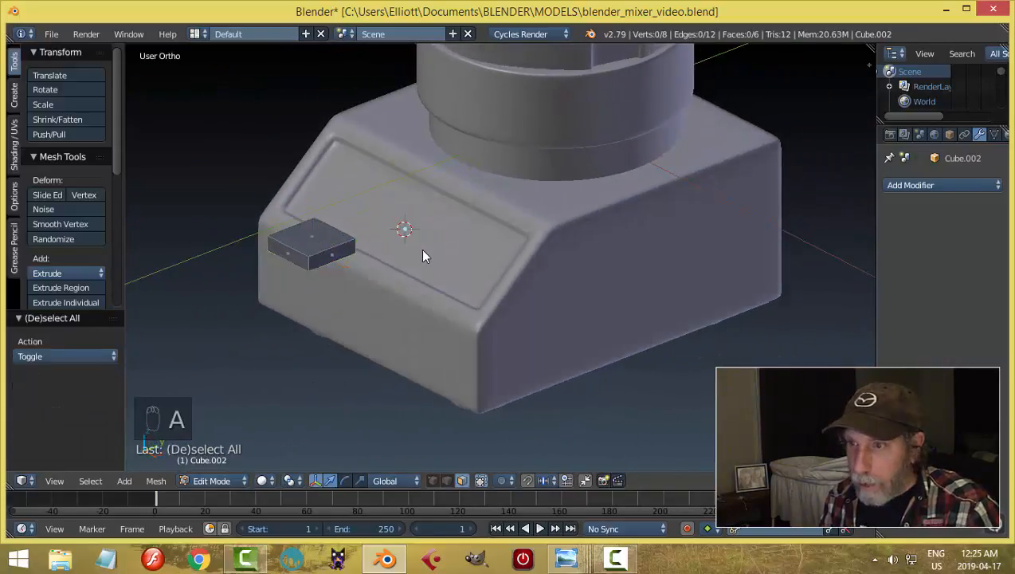
Step: Leave Edit Mode and set the slab's origin to its geometry
key(Tab)
click(317, 242)
click(51, 236)
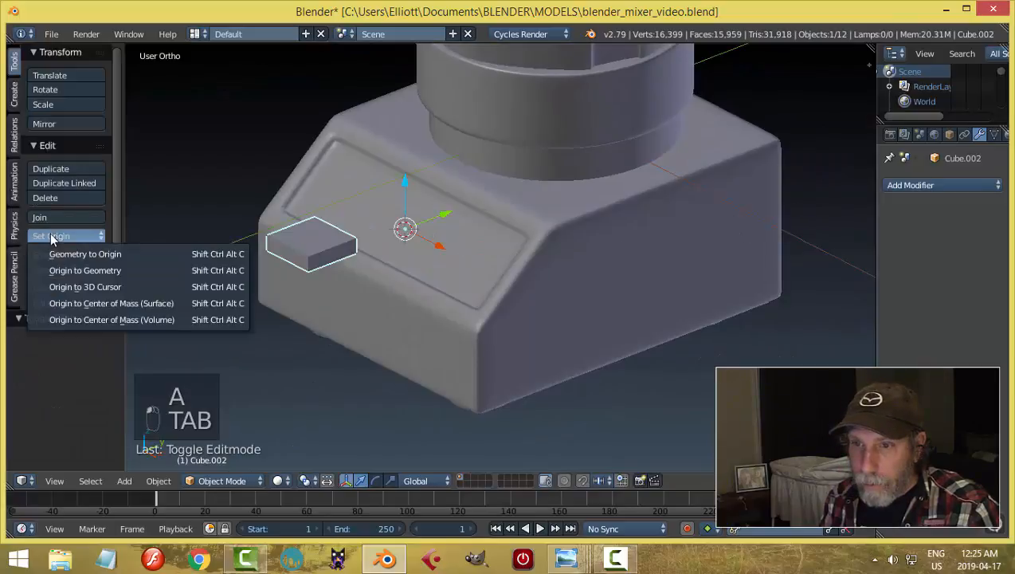
click(70, 269)
Step: Add a Bevel modifier to the slab with a width of 0.031
click(916, 185)
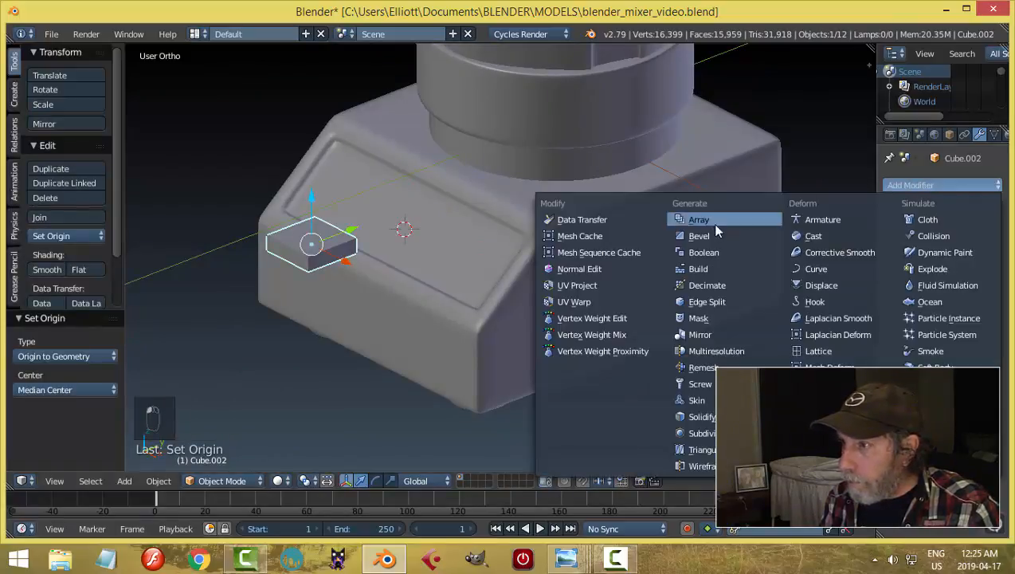
click(729, 235)
click(934, 268)
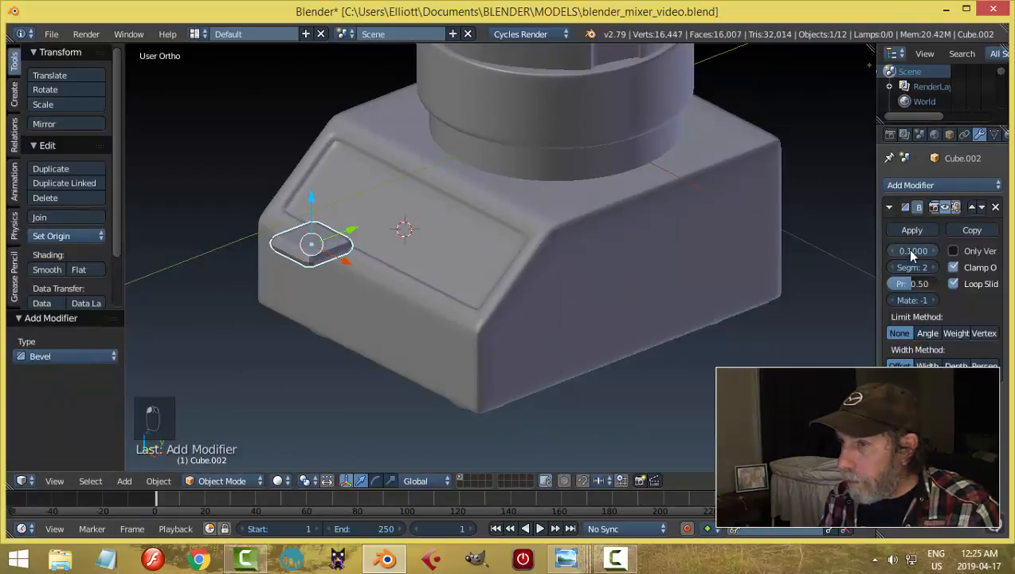
drag(900, 252, 854, 263)
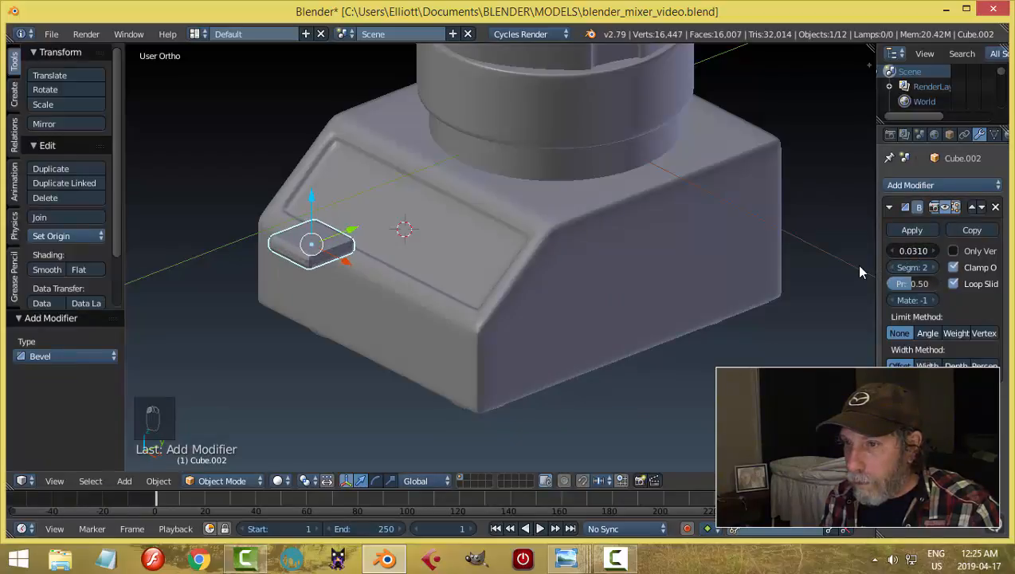
Step: Move the slab about 0.7 along Y and -0.62 along X, over the panel's left end
middle_drag(611, 277, 462, 276)
drag(284, 165, 390, 173)
middle_drag(418, 227, 586, 243)
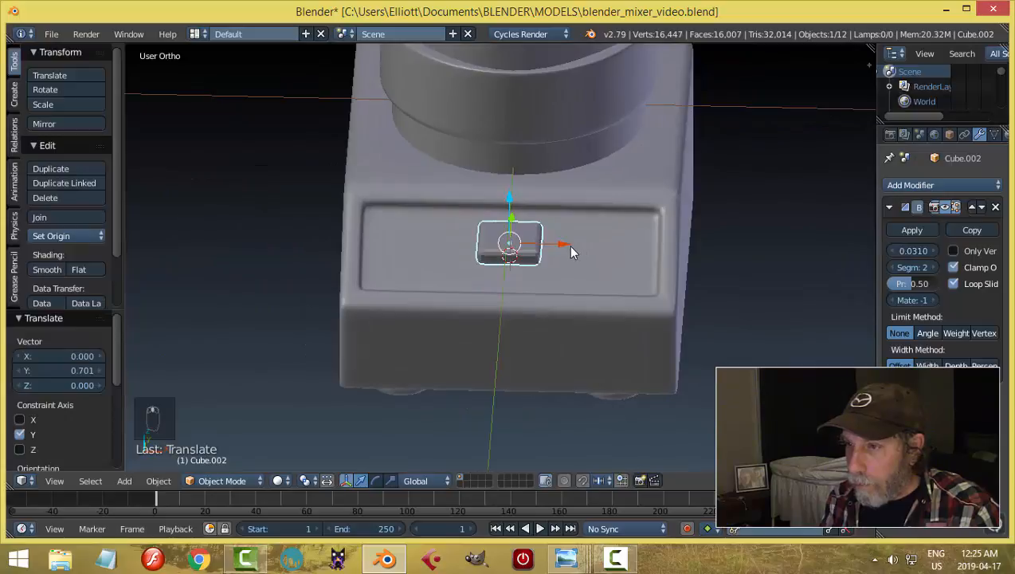
drag(571, 249, 474, 262)
Step: Rotate the slab about 39.6° around X in the right side view and move it onto the sloped panel as a button
middle_drag(474, 262, 470, 241)
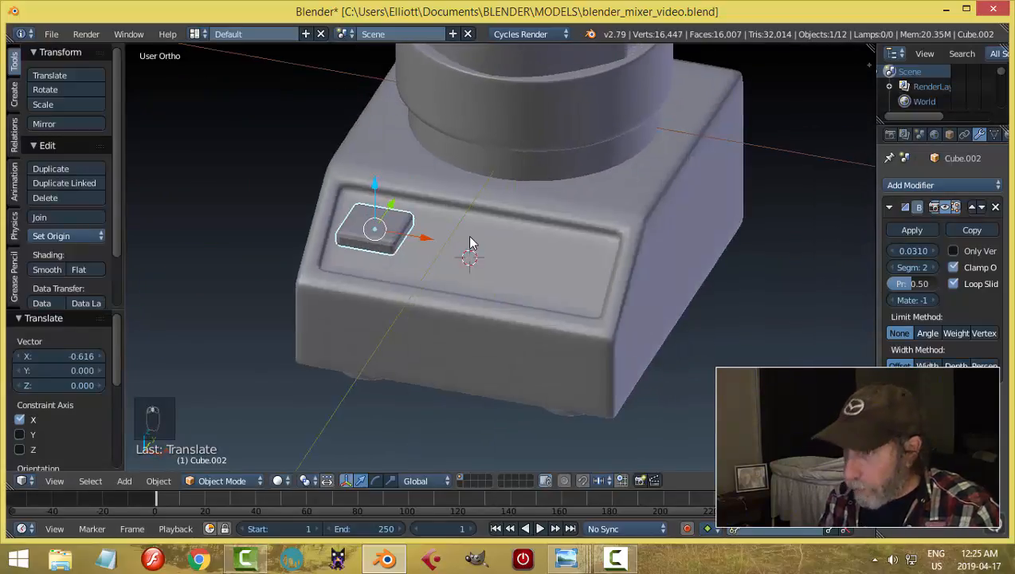
key(KP_3)
shift+middle_drag(391, 192, 525, 230)
scroll(540, 227, up, 2)
key(r)
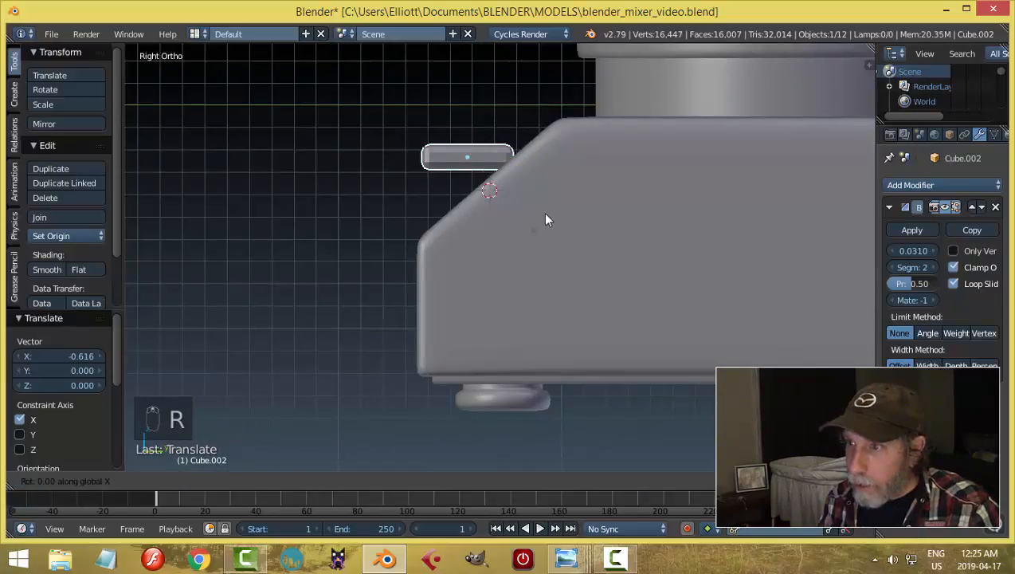
click(537, 161)
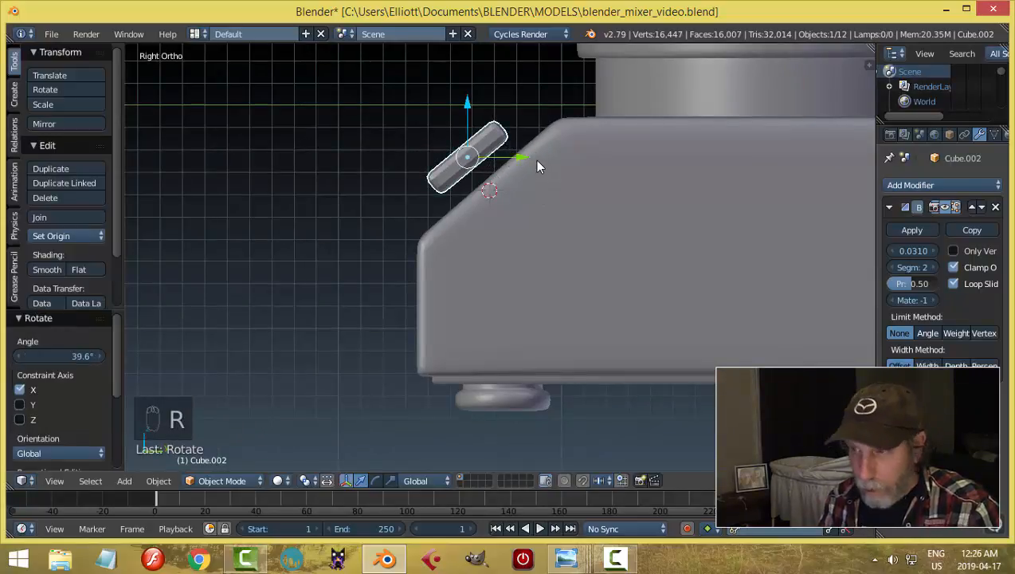
key(g)
click(564, 182)
middle_drag(564, 181, 451, 188)
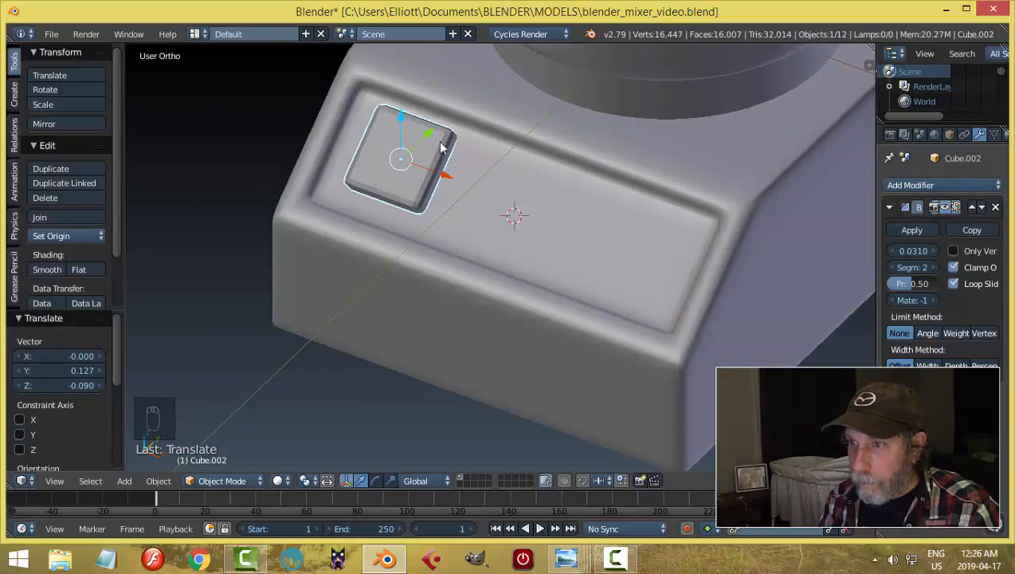
Step: Nudge the button into the panel using the Normal transform orientation and set its bevel width to 0.017
click(408, 480)
click(434, 428)
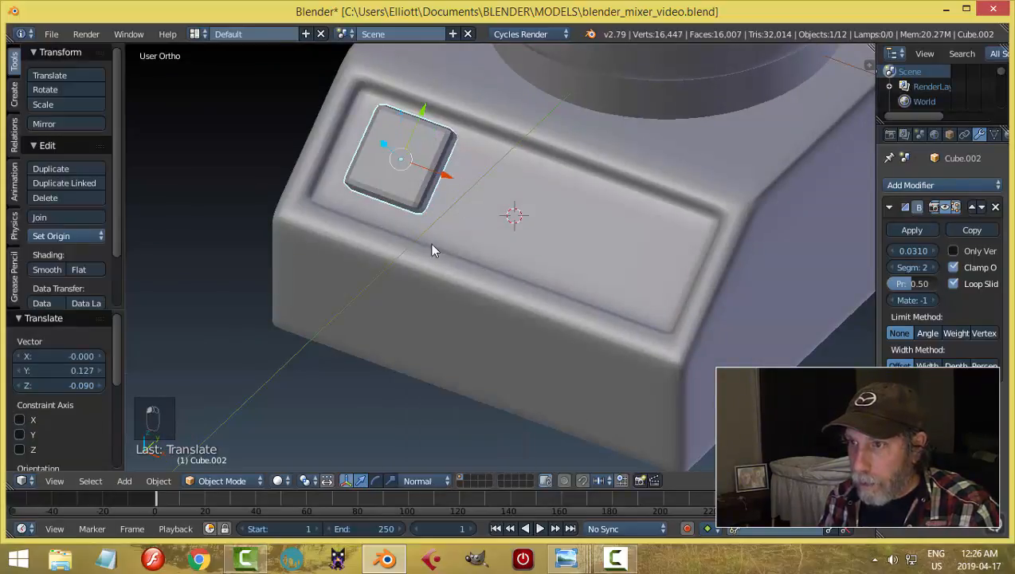
drag(422, 110, 419, 117)
middle_drag(419, 116, 424, 183)
drag(403, 143, 401, 145)
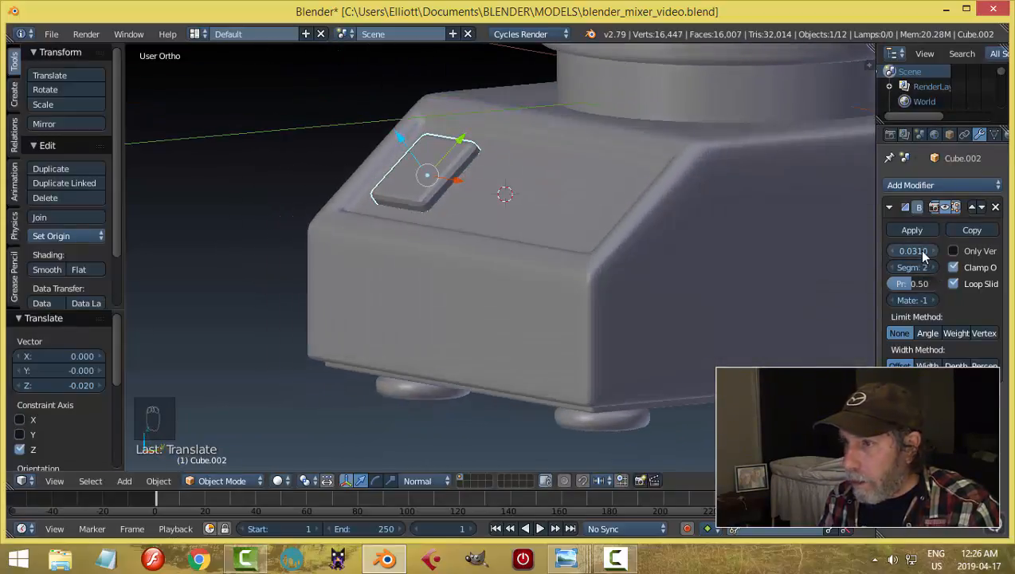
drag(916, 254, 902, 253)
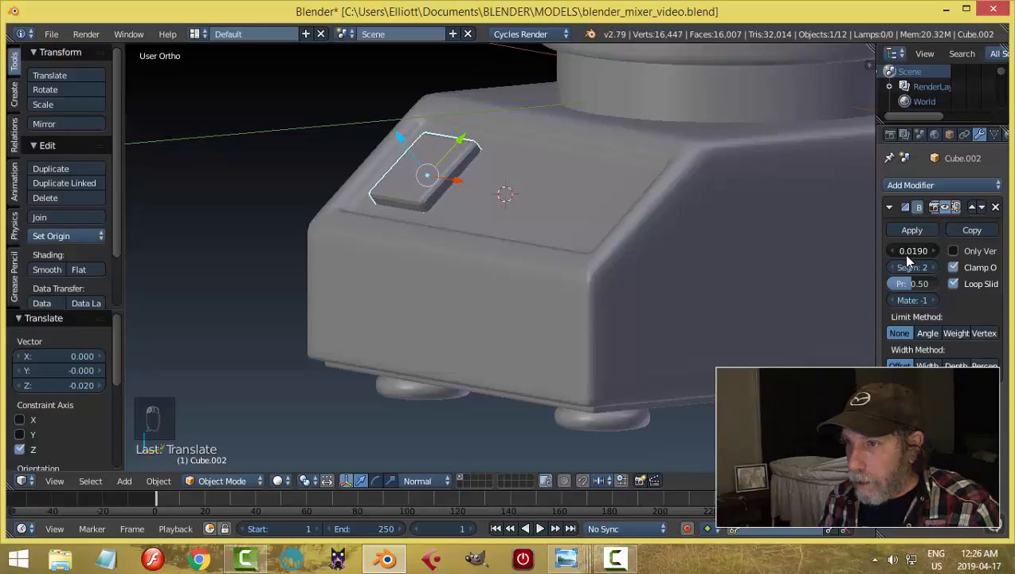
Step: Try smooth shading on the button and return it to flat shading
click(47, 269)
key(a)
middle_drag(456, 246, 493, 260)
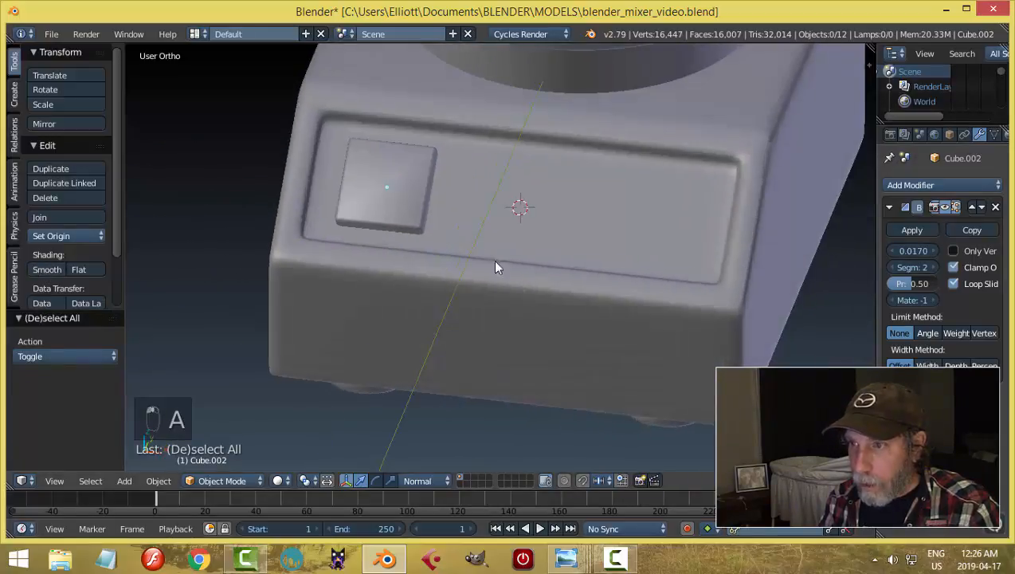
right_click(392, 189)
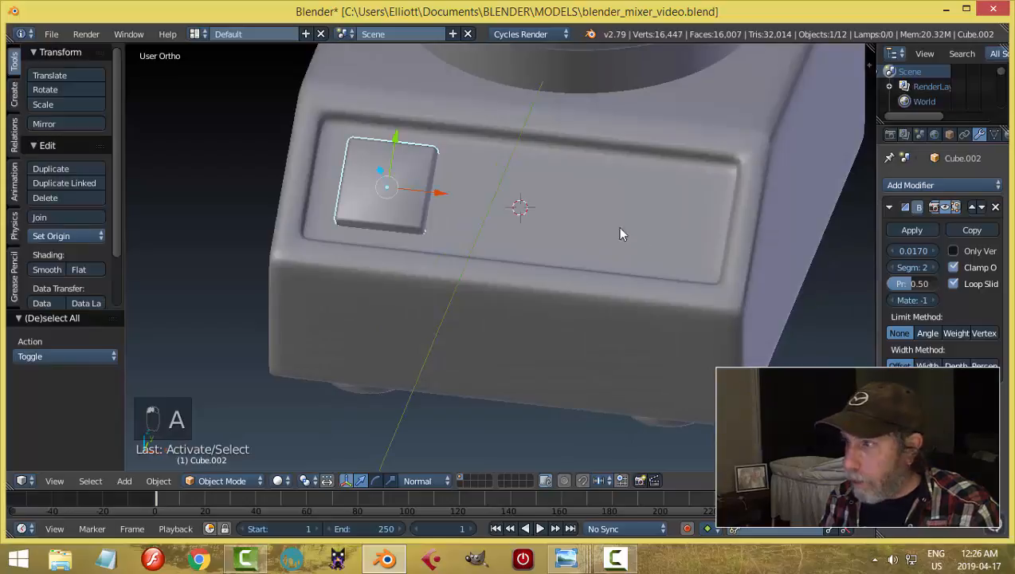
click(79, 269)
Step: Nudge the button about -0.02 along X and set its bevel segments to 3
drag(440, 195, 435, 195)
click(932, 267)
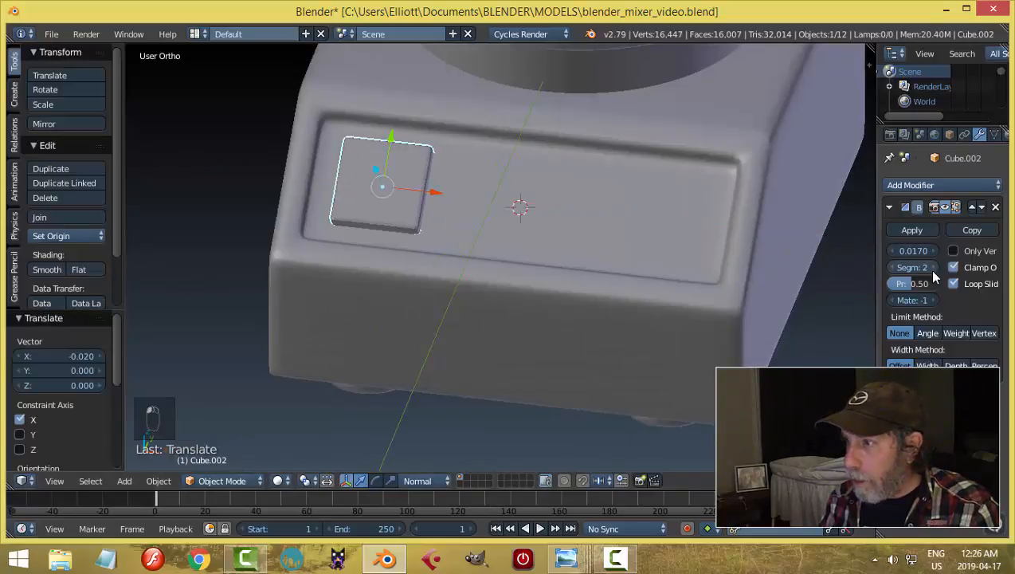
middle_drag(868, 302, 580, 269)
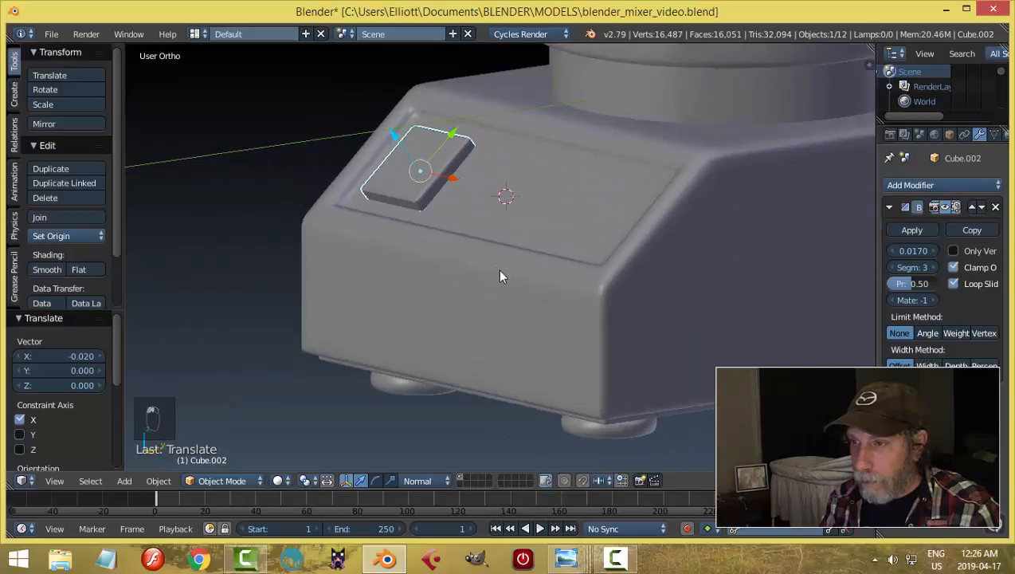
Step: Duplicate the button and offset the copy about 0.55 along X, beside the original on the panel
middle_drag(500, 276, 567, 295)
key(shift+d)
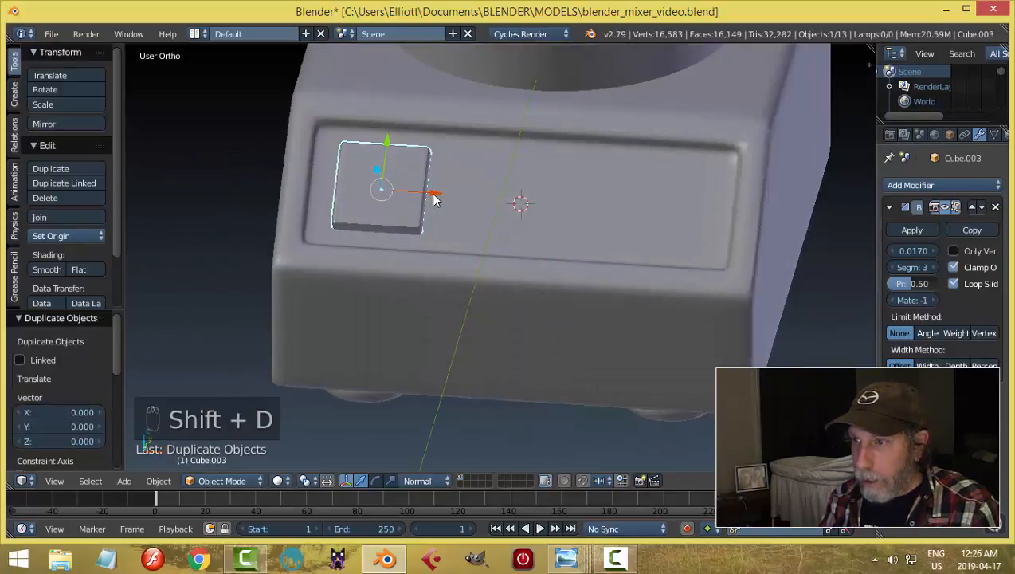
key(x)
click(566, 240)
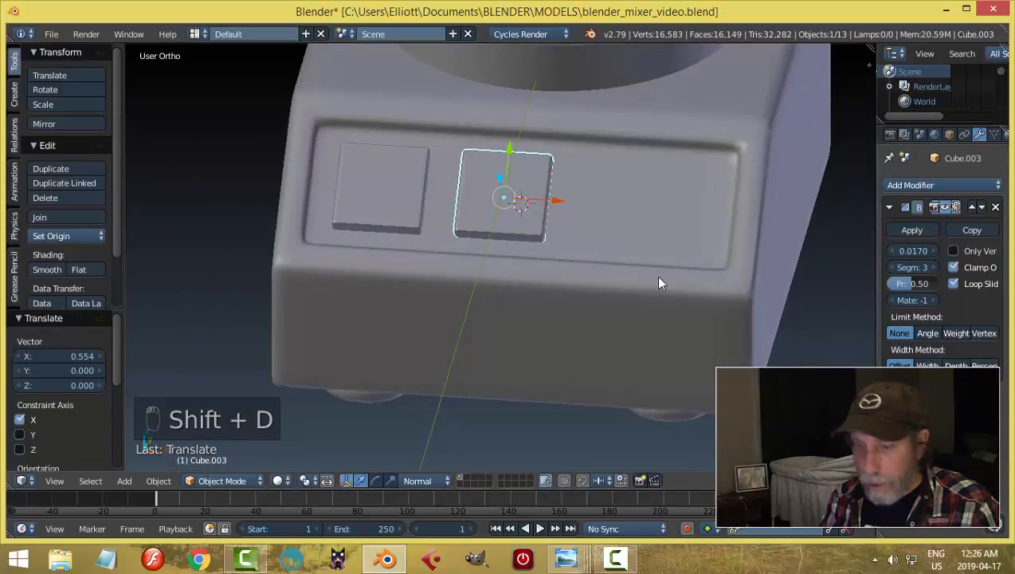
Step: Scale both buttons together to about 0.936 and nudge them slightly along negative X
key(a)
scroll(651, 263, down, 3)
middle_drag(635, 290, 562, 272)
right_click(434, 209)
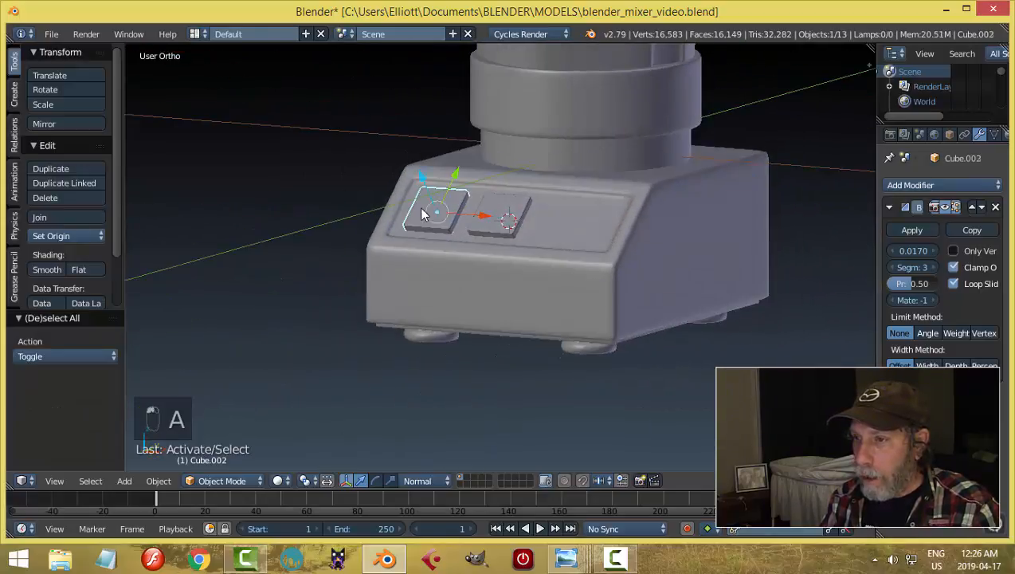
shift+right_click(518, 210)
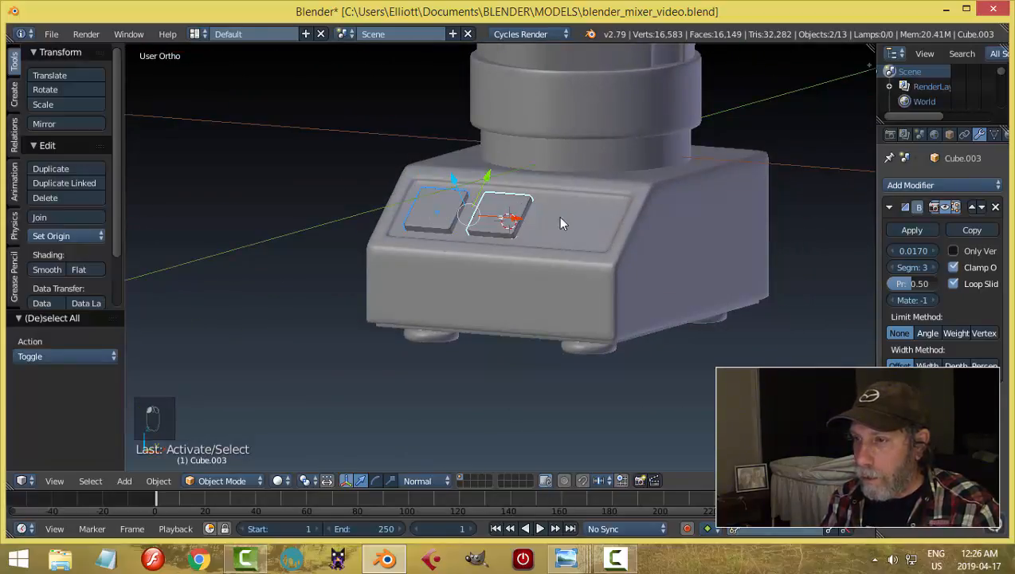
key(s)
click(598, 256)
middle_drag(598, 256, 513, 247)
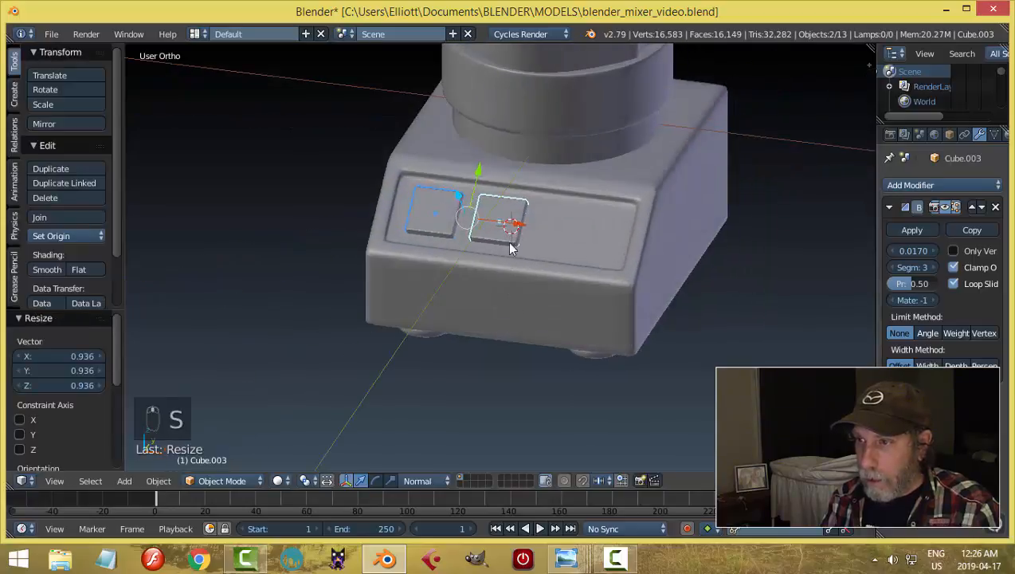
drag(518, 226, 513, 225)
key(a)
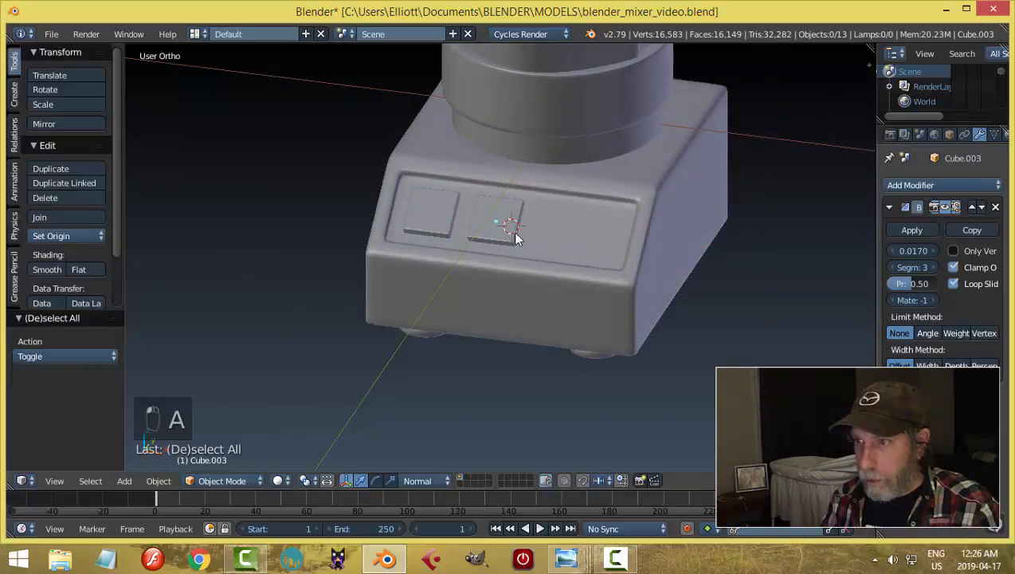
Step: Snap the 3D cursor to the second button and set the transform orientation to Global
right_click(499, 221)
middle_drag(551, 297, 545, 287)
key(shift+s)
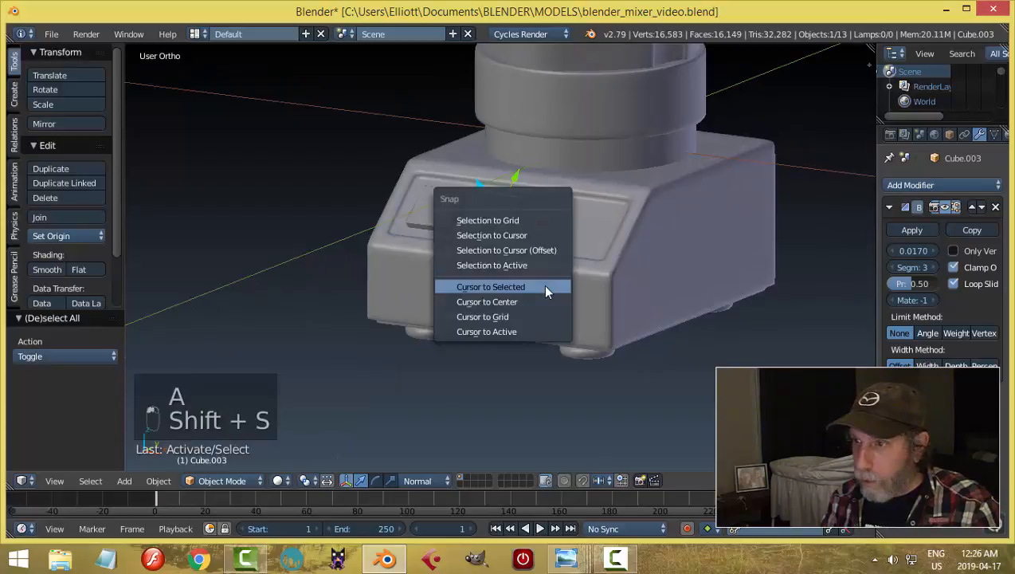
click(546, 288)
click(422, 480)
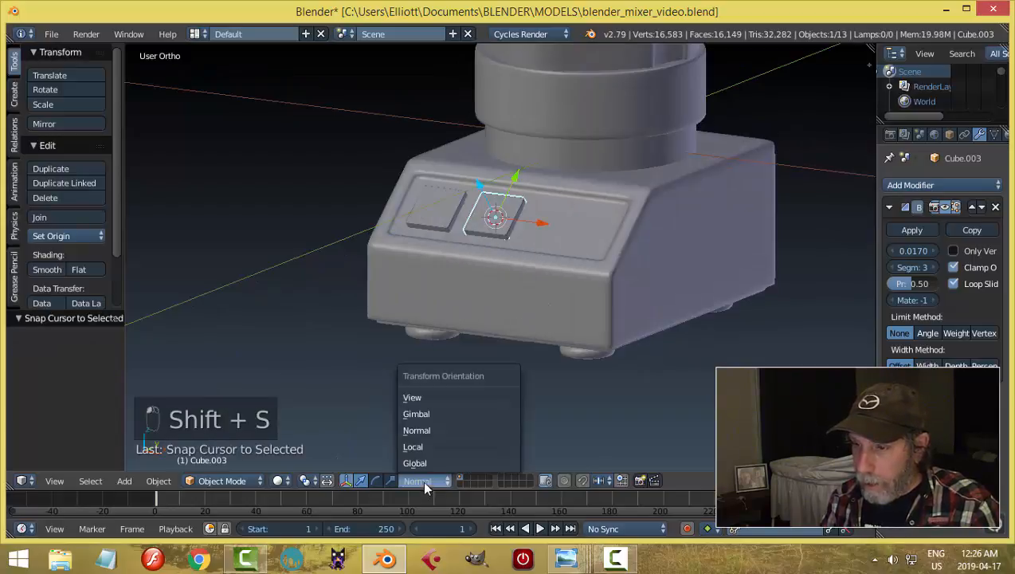
click(436, 458)
Step: Add a 24-vertex mesh circle at the 3D cursor and move it -0.927 along Y, in front of the base
middle_drag(568, 381, 577, 389)
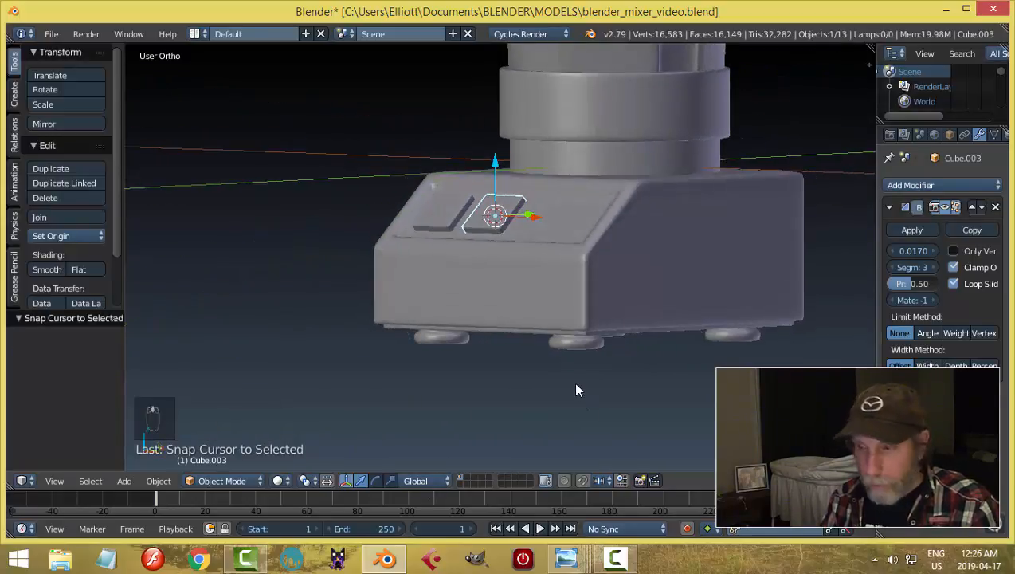
key(shift+a)
mouse_move(554, 306)
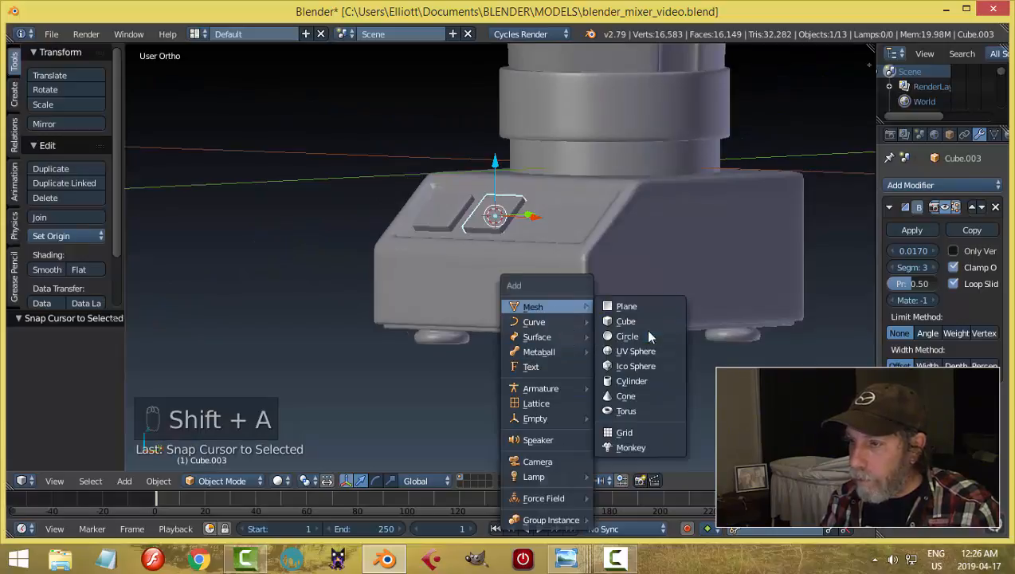
click(627, 336)
middle_drag(752, 306, 647, 305)
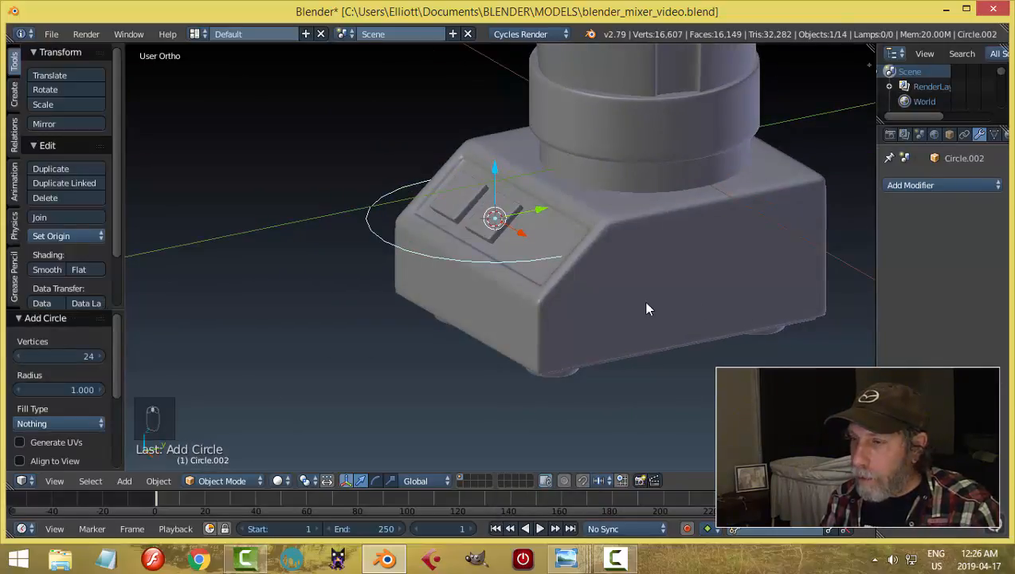
drag(548, 216, 443, 253)
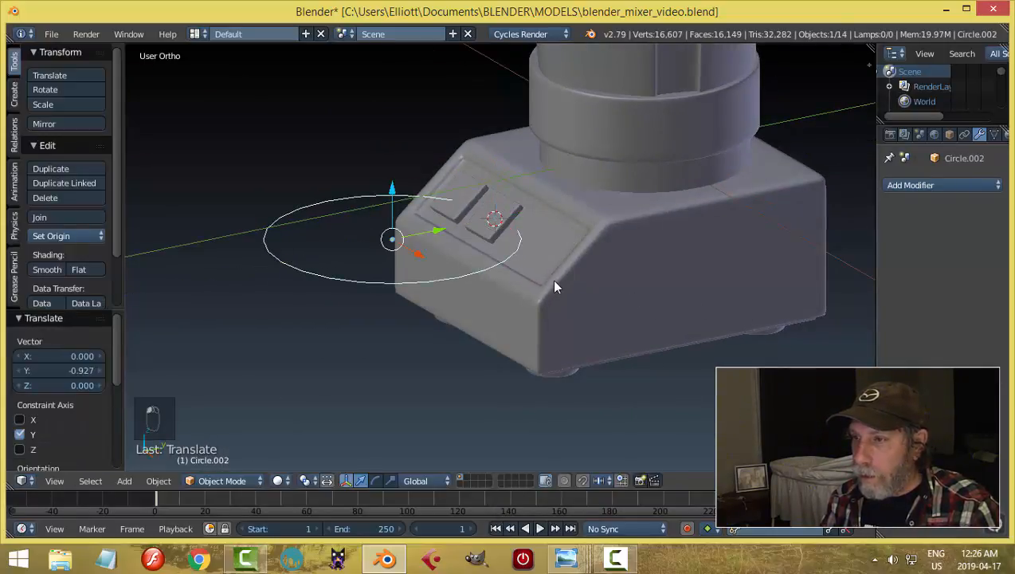
Step: Edit the circle in edge select mode and scale it down to 0.335
key(Tab)
click(578, 288)
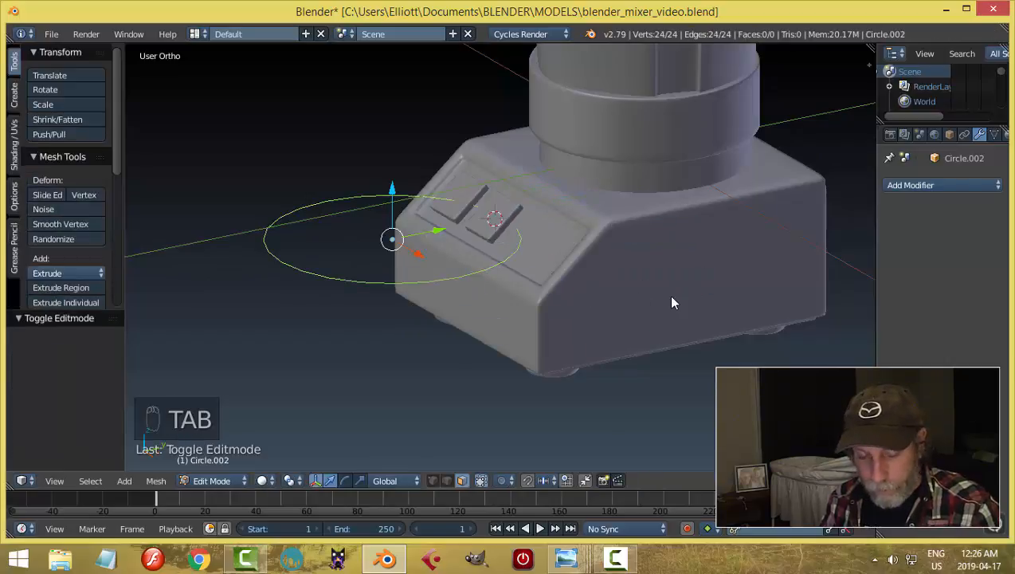
key(ctrl+Tab)
click(642, 280)
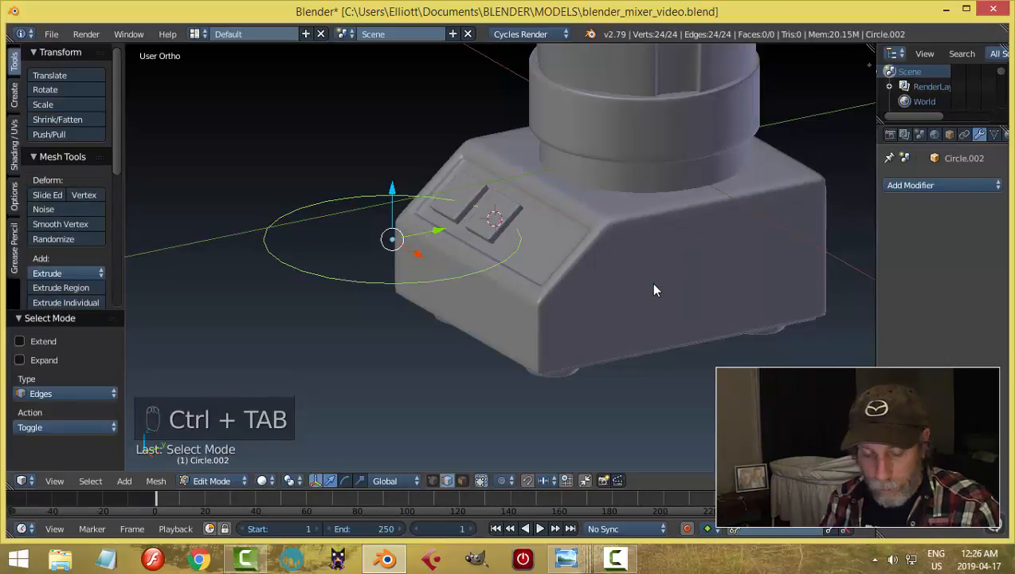
key(s)
click(507, 283)
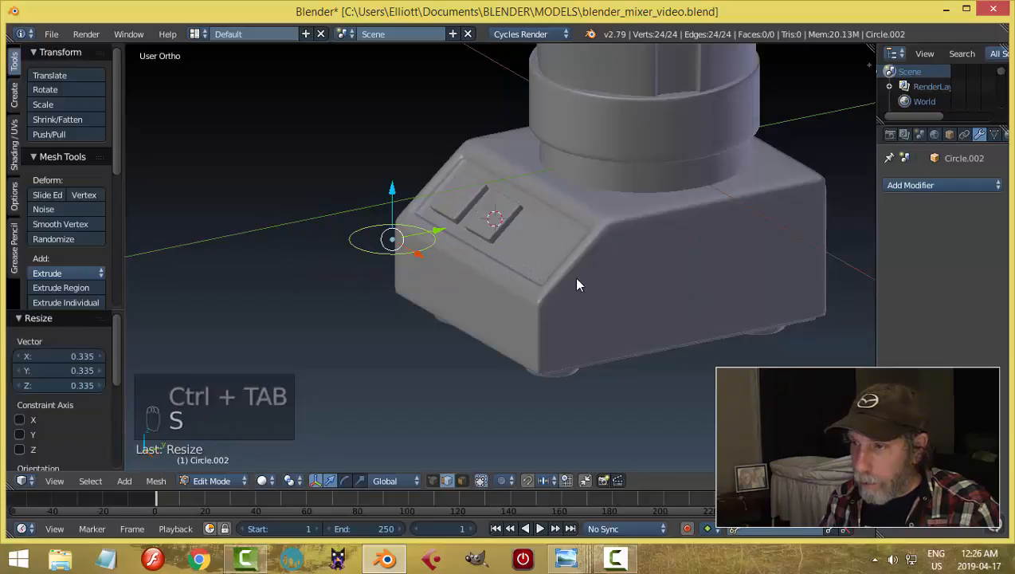
Step: Extrude the circle's edge in place and scale it inward to 0.645, forming a flat ring
middle_drag(578, 283, 585, 358)
key(e)
right_click(587, 351)
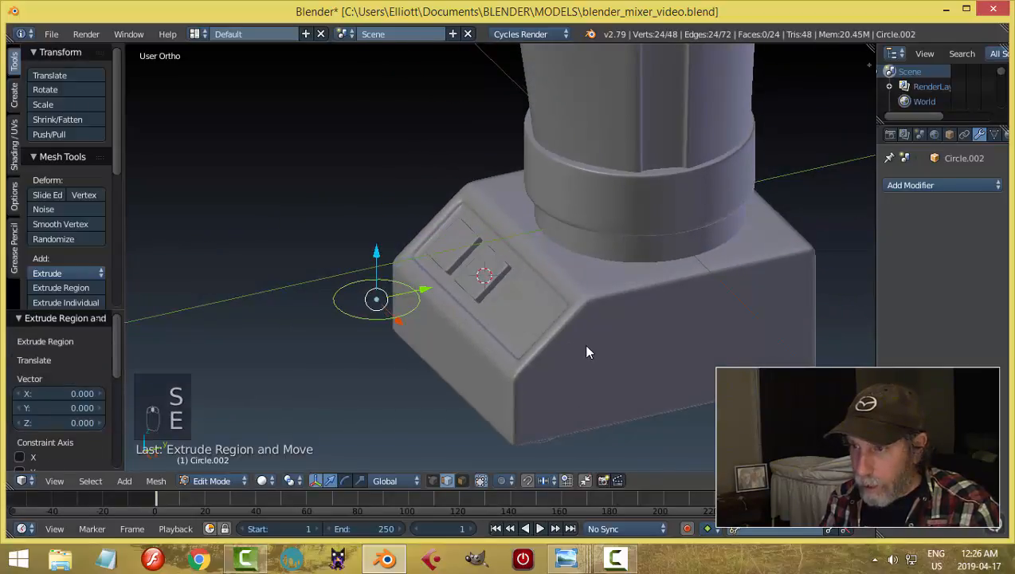
key(s)
click(509, 338)
middle_drag(514, 329, 494, 385)
scroll(480, 335, up, 2)
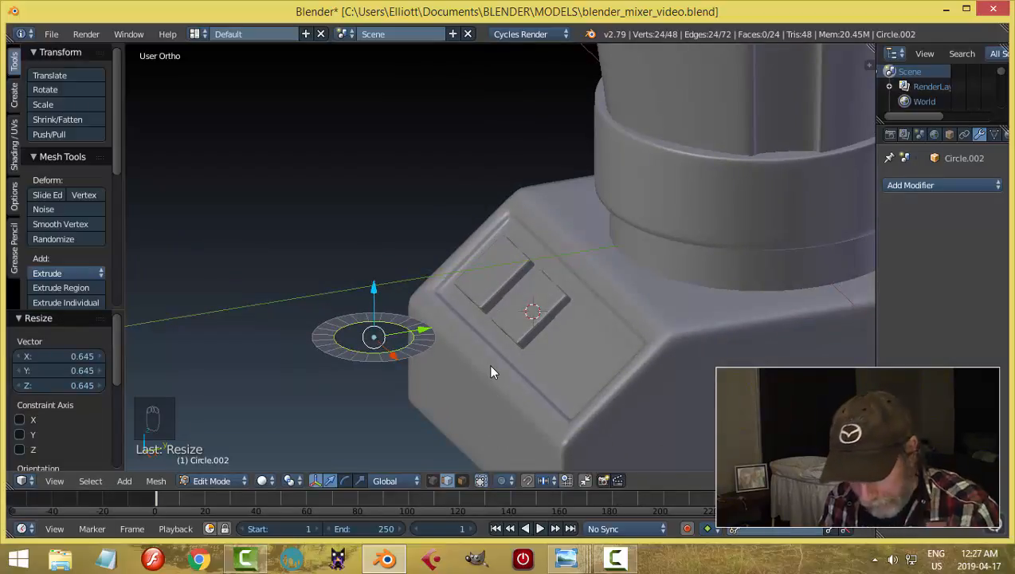
Step: Extrude the ring's inner edge up 0.162 along Z and taper its top edge slightly inward
key(e)
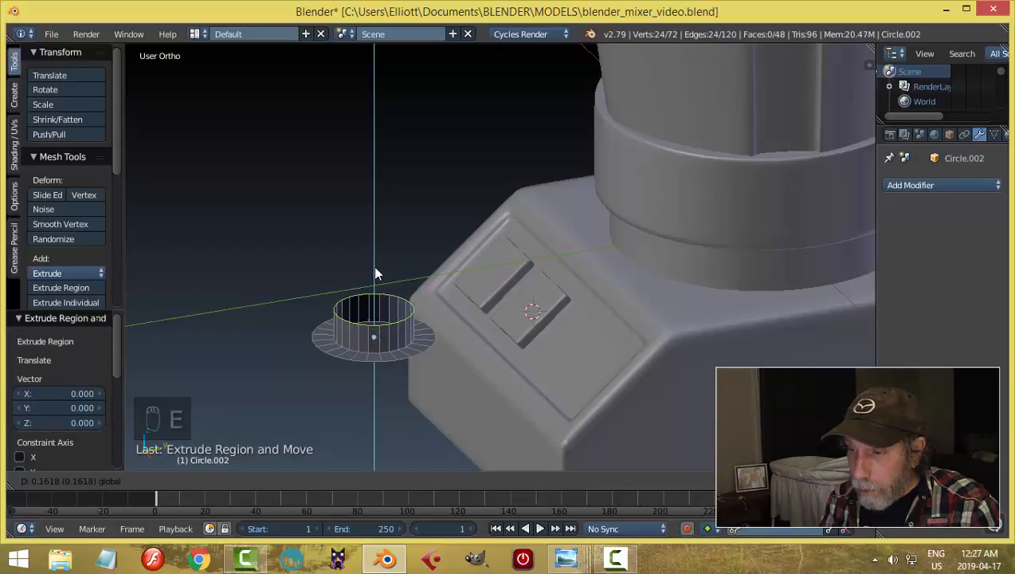
click(375, 271)
key(s)
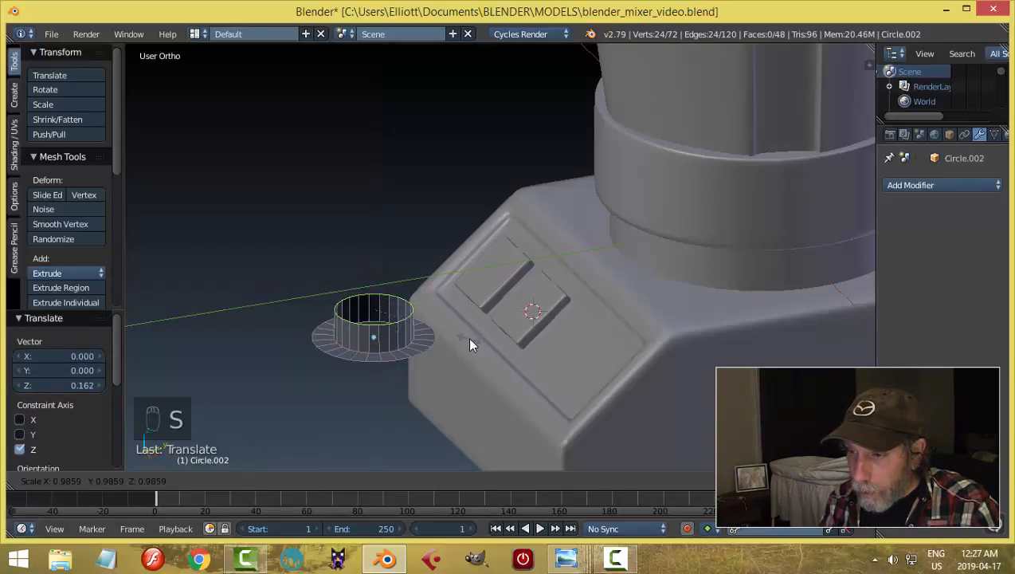
click(462, 339)
Step: Extrude the knob wall's top edge up another 0.035 and scale it inward to 0.823
drag(376, 261, 377, 255)
key(e)
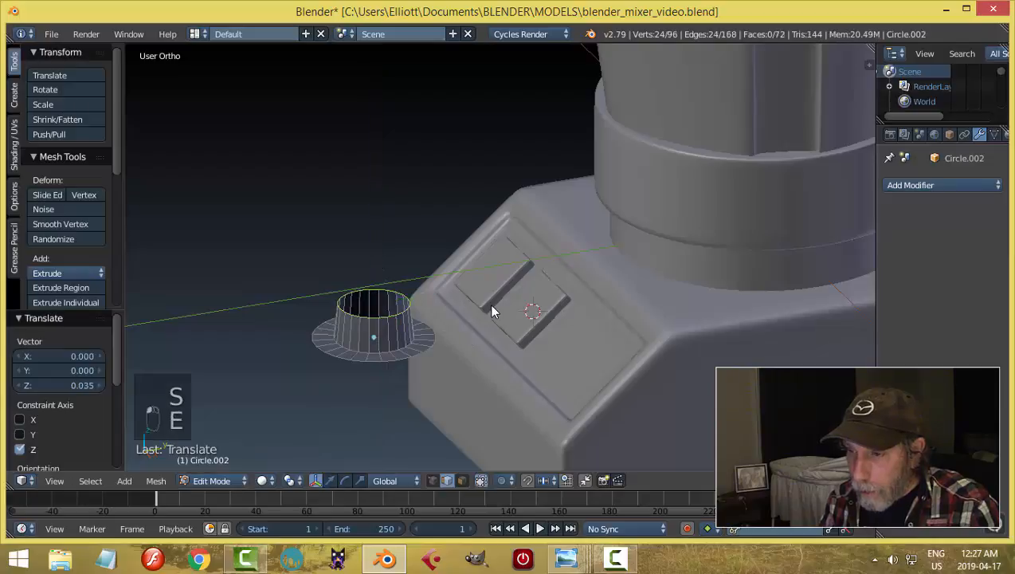
click(491, 306)
key(s)
click(470, 311)
middle_drag(540, 355, 525, 353)
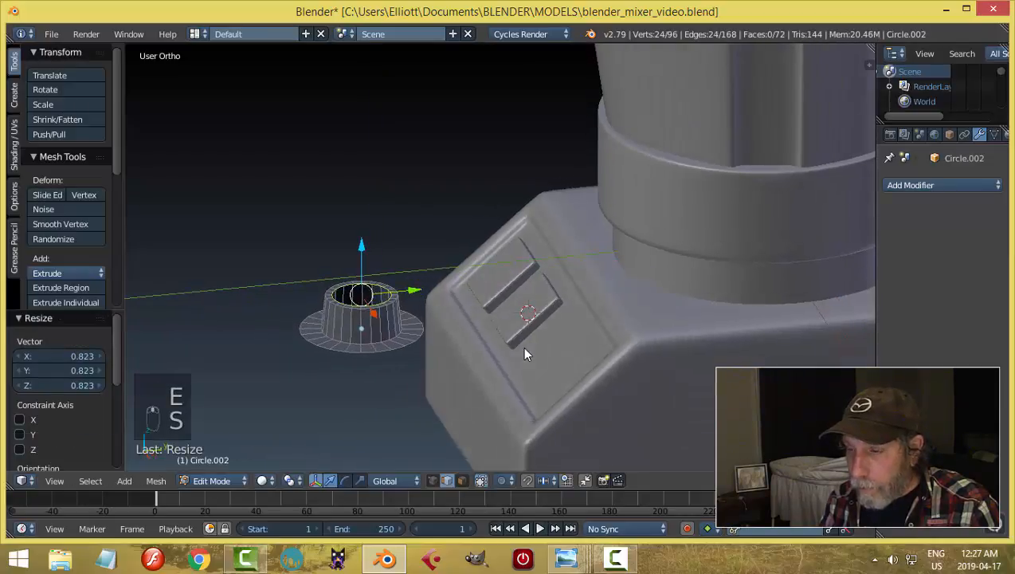
Step: Extrude the knob's top opening edge and raise it 0.026 along Z
middle_drag(412, 350, 449, 381)
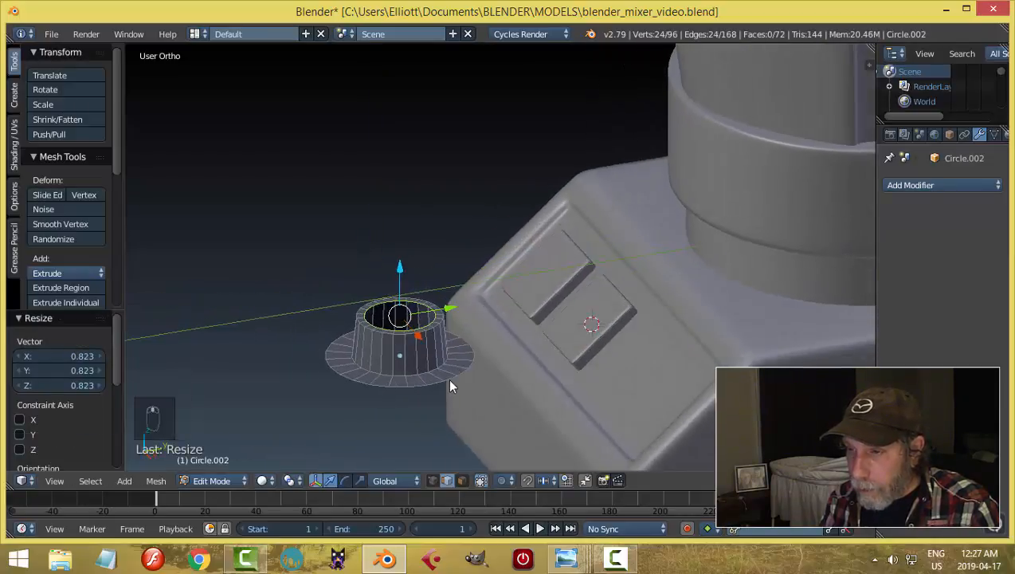
key(e)
click(450, 378)
drag(397, 270, 397, 265)
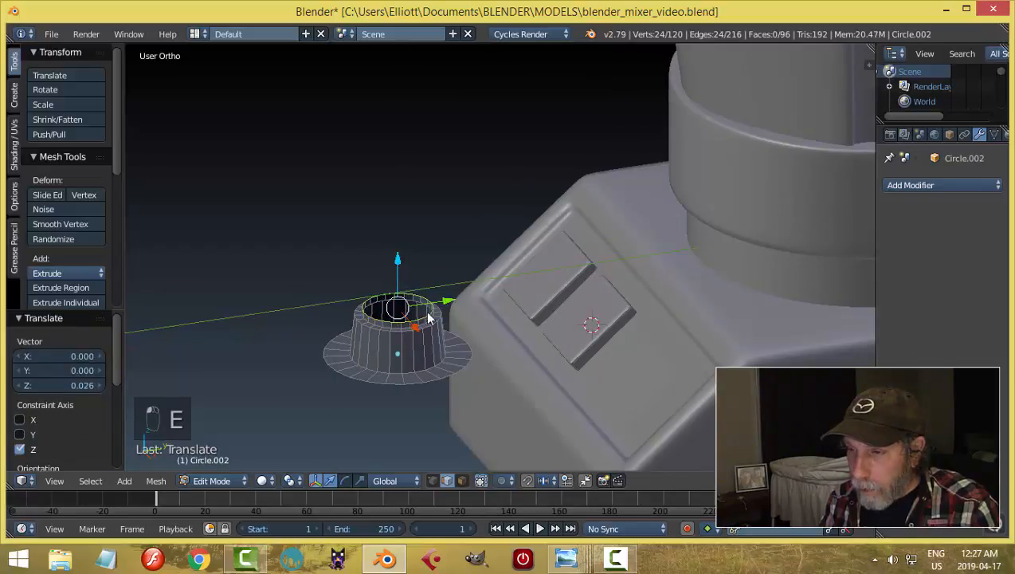
Step: Extrude the top edge inward and close the knob's top by merging a further extrusion at center
key(e)
click(452, 316)
key(s)
click(471, 324)
key(e)
click(474, 324)
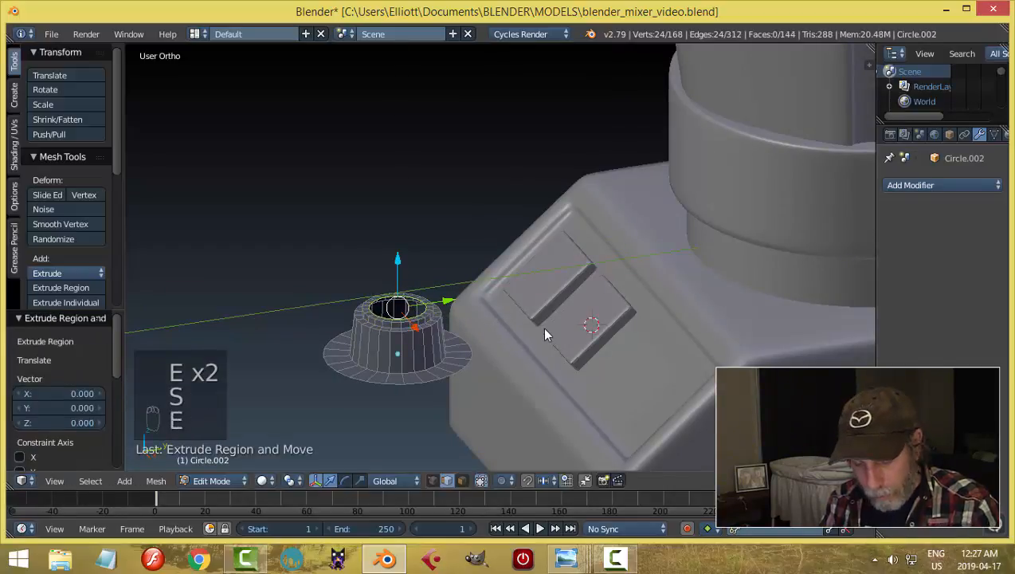
key(alt+m)
click(544, 330)
Step: Select the outer edge loop of the knob's flange and extrude it downward to give the flange thickness
middle_drag(510, 341, 454, 338)
alt+shift+right_click(444, 326)
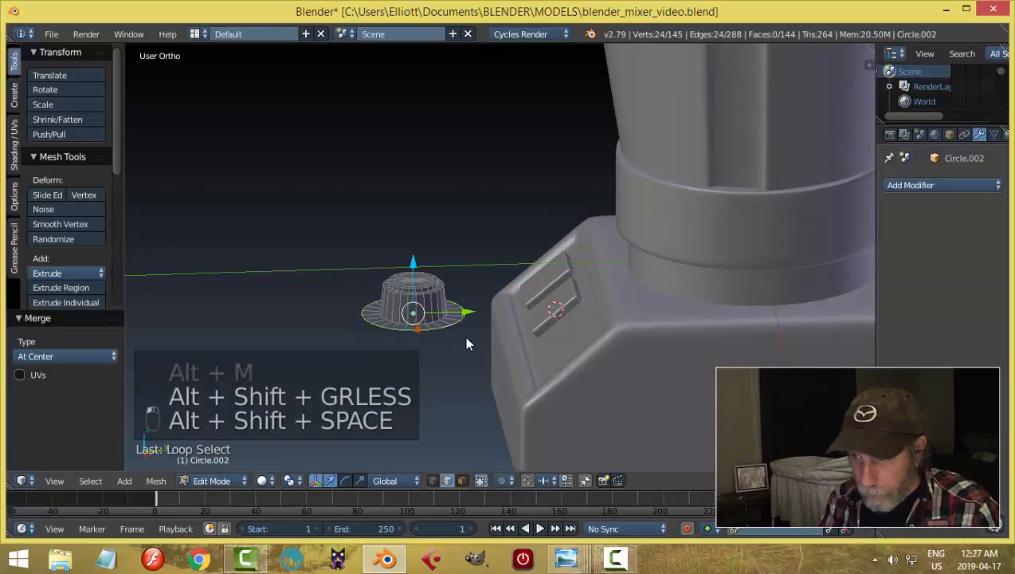
key(e)
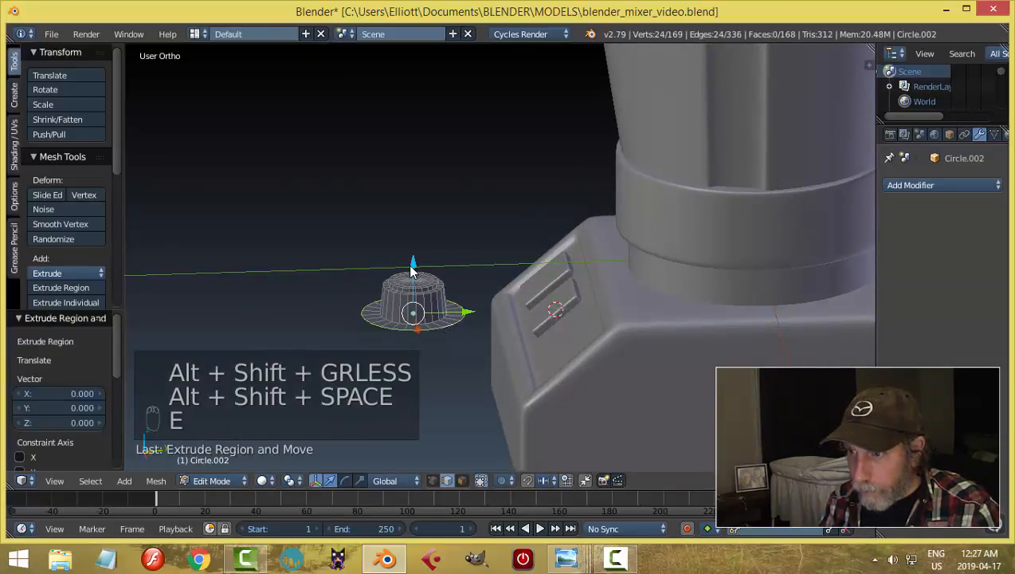
click(413, 278)
Step: Extrude the flange's lower edge and scale it inward to cover most of the underside
middle_drag(517, 363, 631, 307)
key(e)
key(s)
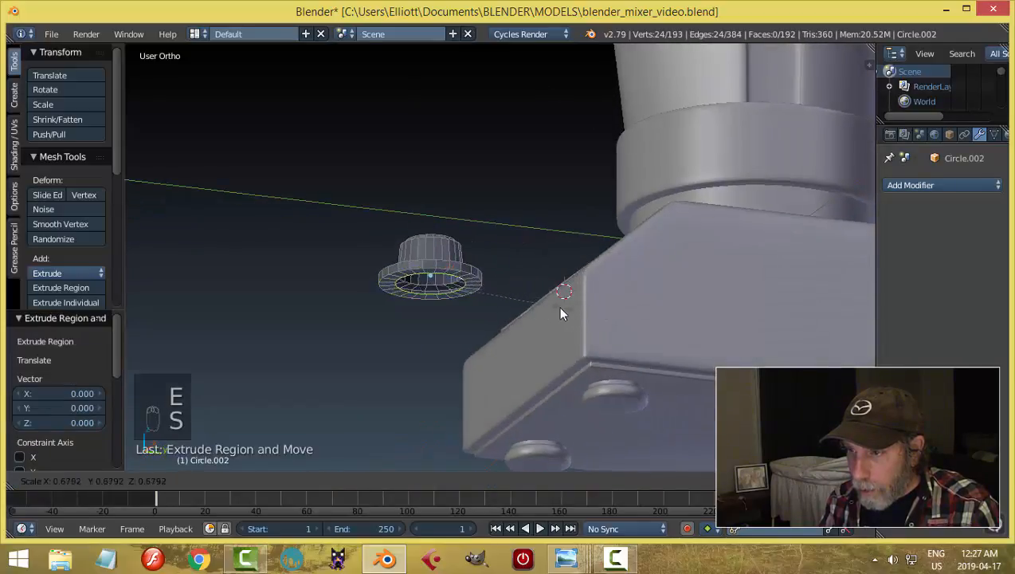
click(478, 322)
Step: Extrude the underside's inner edge downward into a short stem, clear the selection and return to Object Mode
key(e)
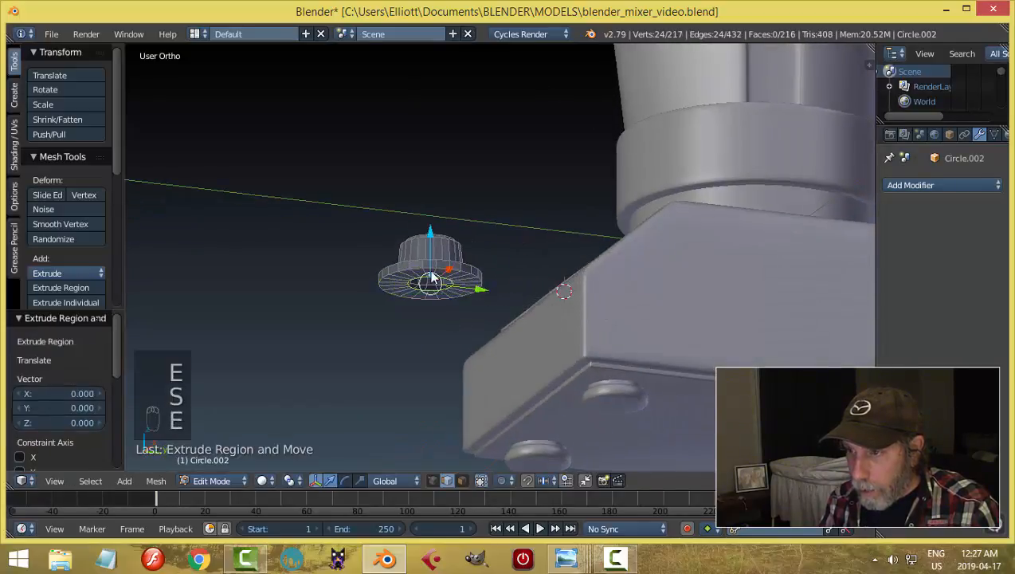
click(431, 257)
key(a)
middle_drag(564, 292, 580, 364)
key(Tab)
click(446, 346)
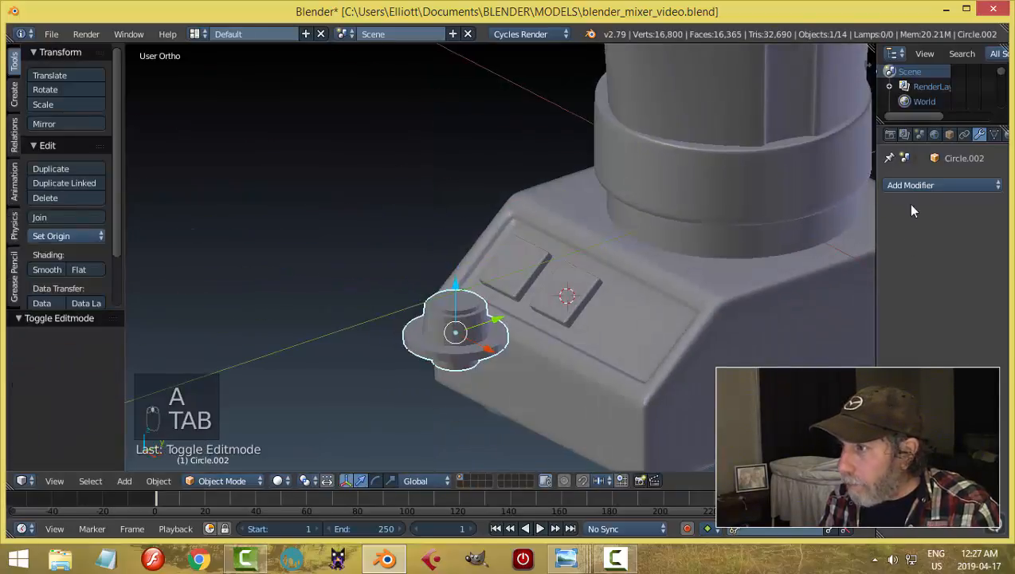
Step: Add a Subdivision Surface modifier with 2 view subdivisions to the knob and shade it smooth
click(916, 187)
click(701, 433)
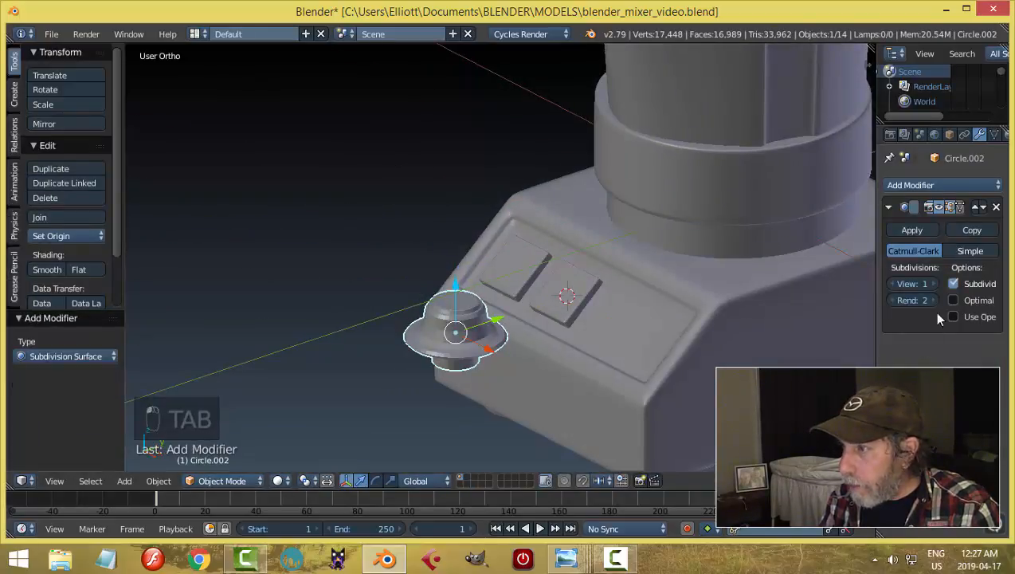
click(934, 283)
scroll(550, 418, up, 4)
shift+middle_drag(536, 442, 524, 338)
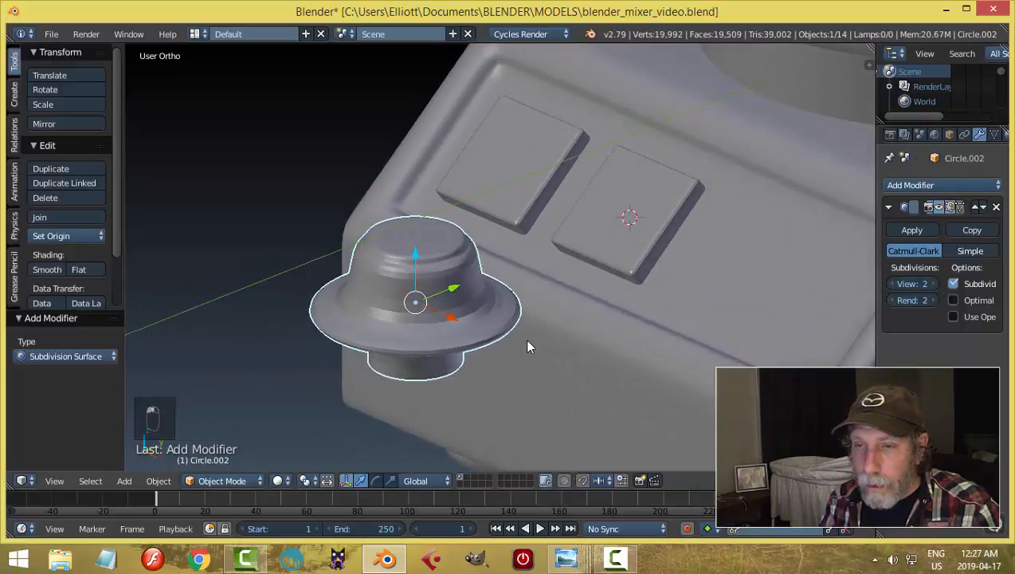
click(49, 271)
Step: Add loop cuts near the bottom of the knob body and on the flange's upper face close to the body
key(Tab)
click(617, 343)
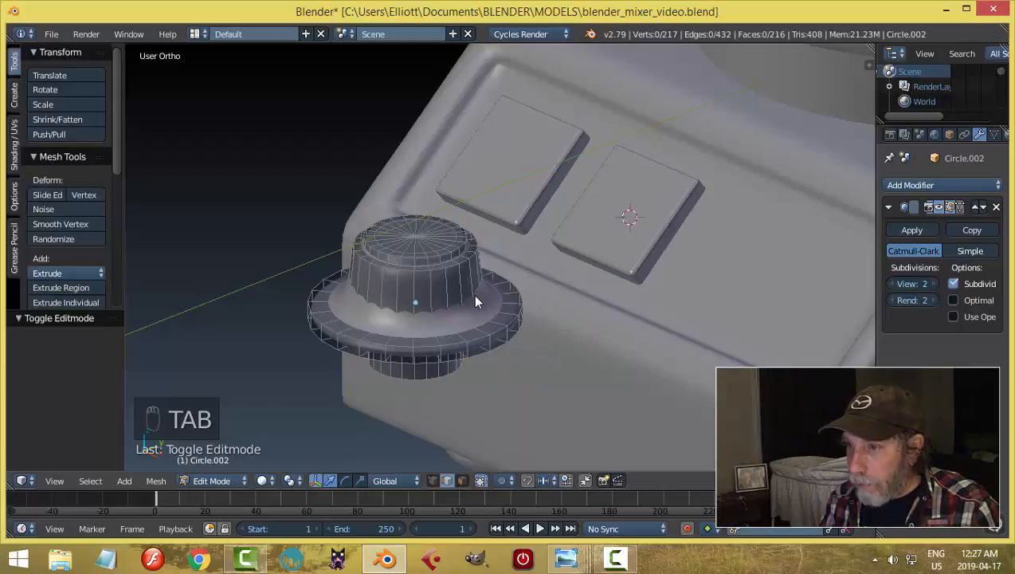
key(ctrl+r)
click(480, 319)
key(ctrl+r)
click(488, 328)
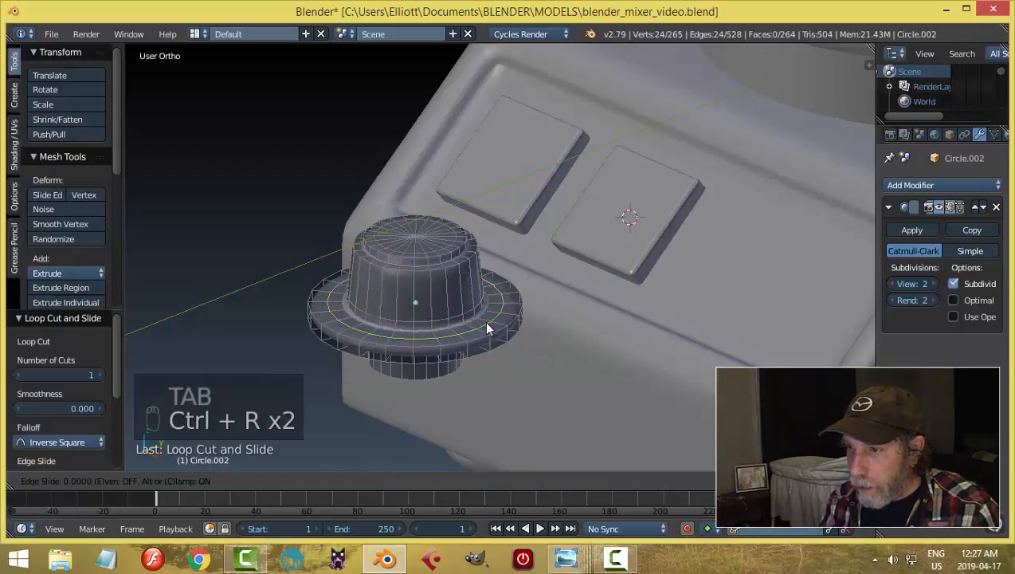
click(473, 311)
Step: Add loop cuts at the top of the stem and around the flange's lower rim, then return to Object Mode
middle_drag(556, 323, 461, 277)
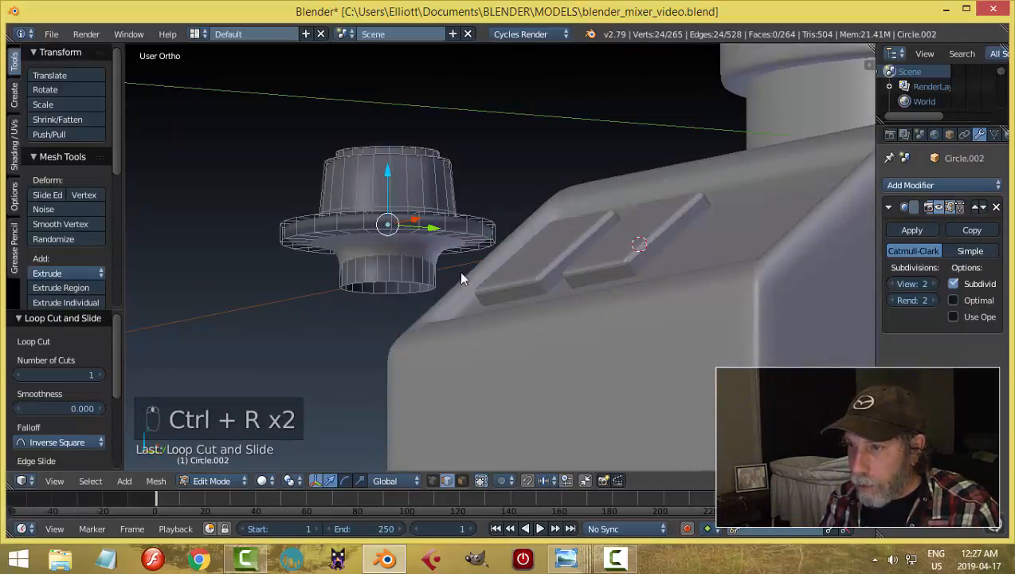
key(ctrl+r)
click(417, 239)
click(426, 232)
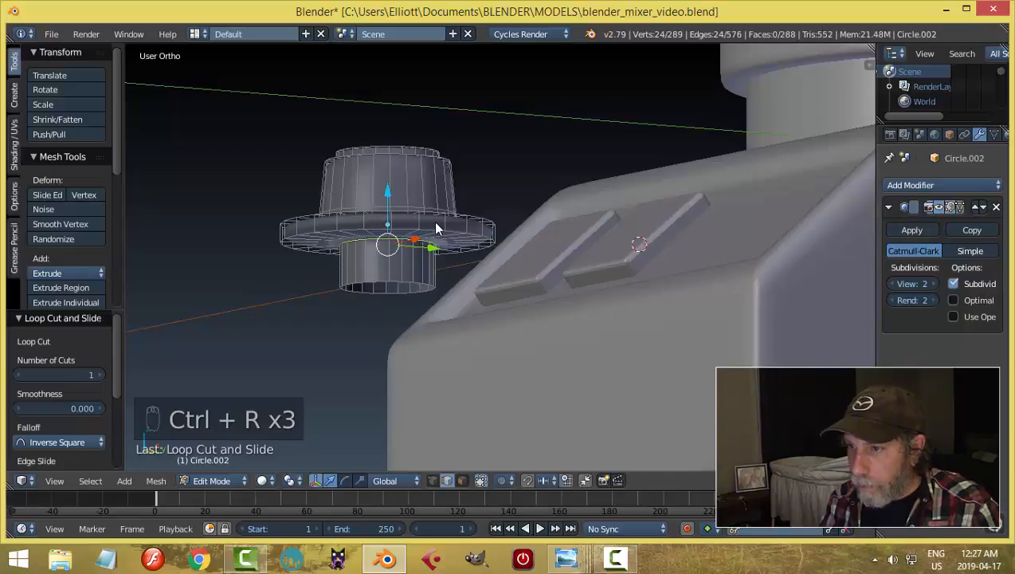
key(ctrl+r)
click(437, 221)
click(438, 223)
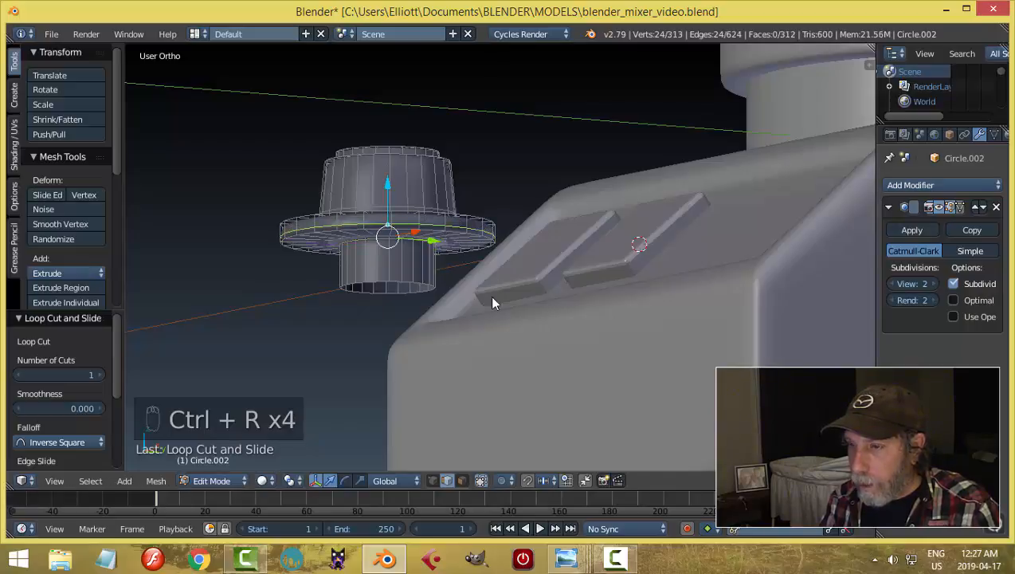
middle_drag(493, 298, 487, 344)
key(Tab)
click(446, 312)
Step: Reopen the knob's mesh in Edit Mode with nothing selected, using front view and face select mode
key(Tab)
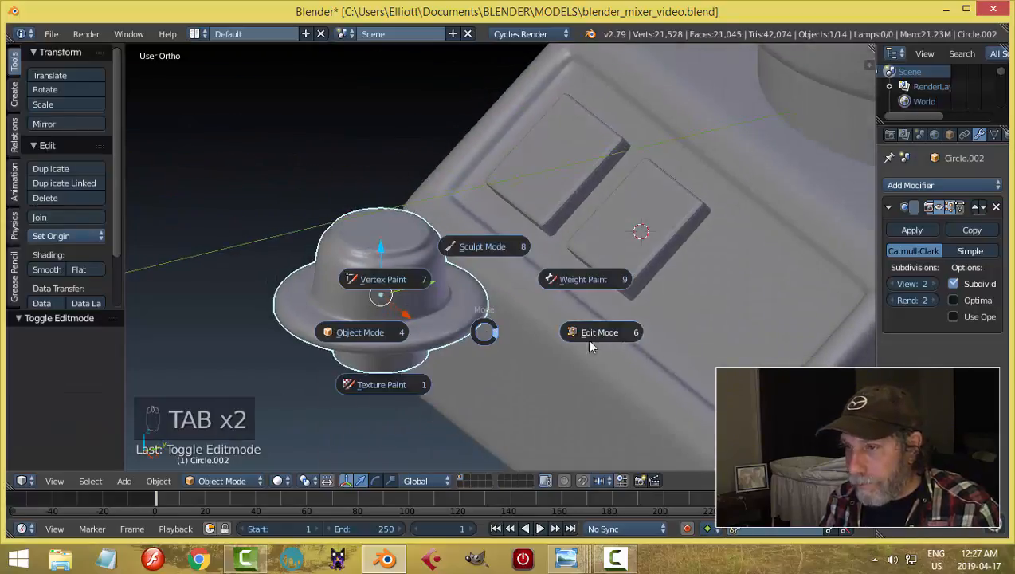
click(589, 343)
key(a)
key(a)
key(a)
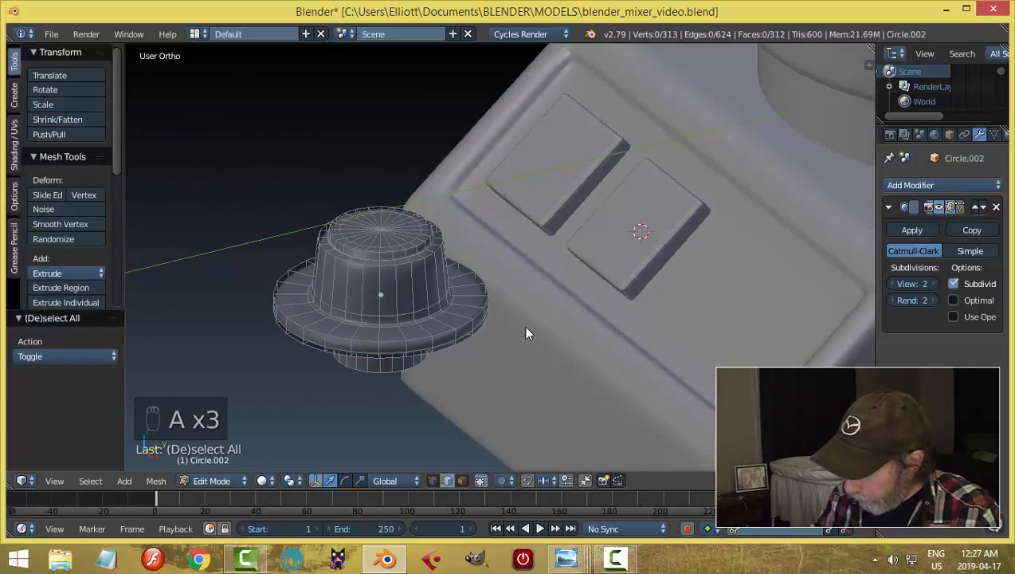
key(KP_1)
key(ctrl+Tab)
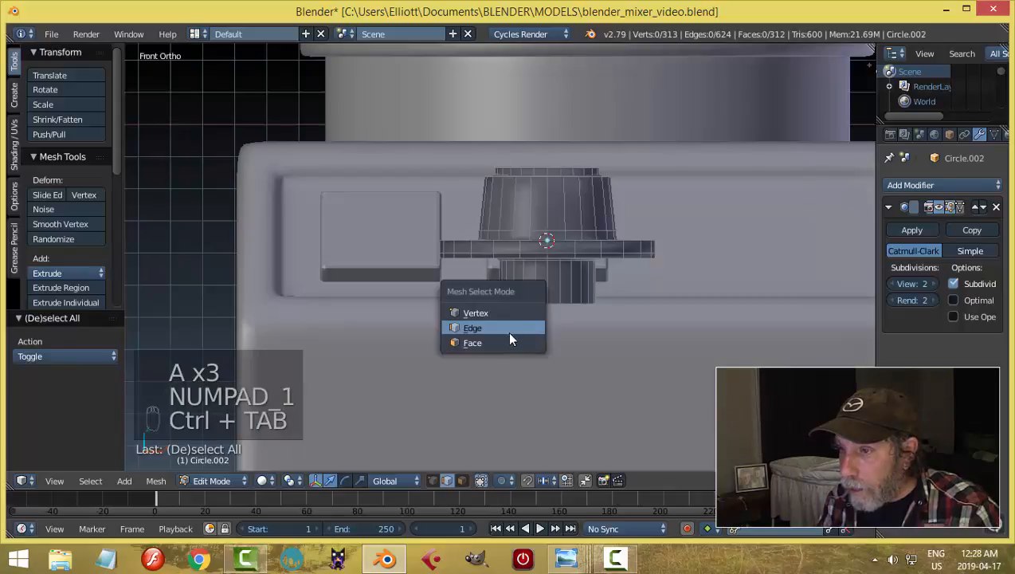
click(507, 342)
scroll(626, 294, up, 2)
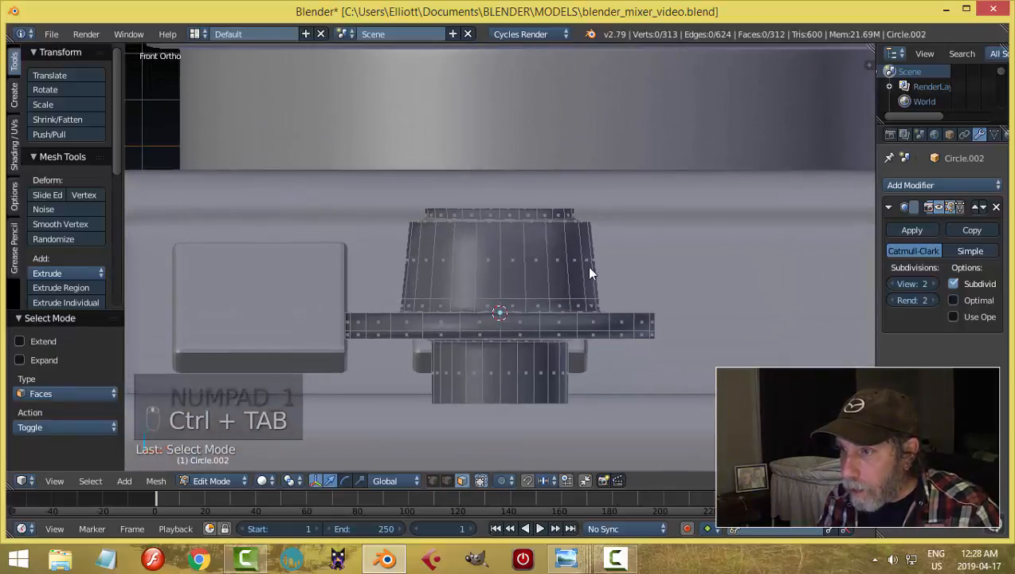
Step: Try a loop cut near the upper edge of the knob body, then undo it
key(ctrl+r)
click(594, 236)
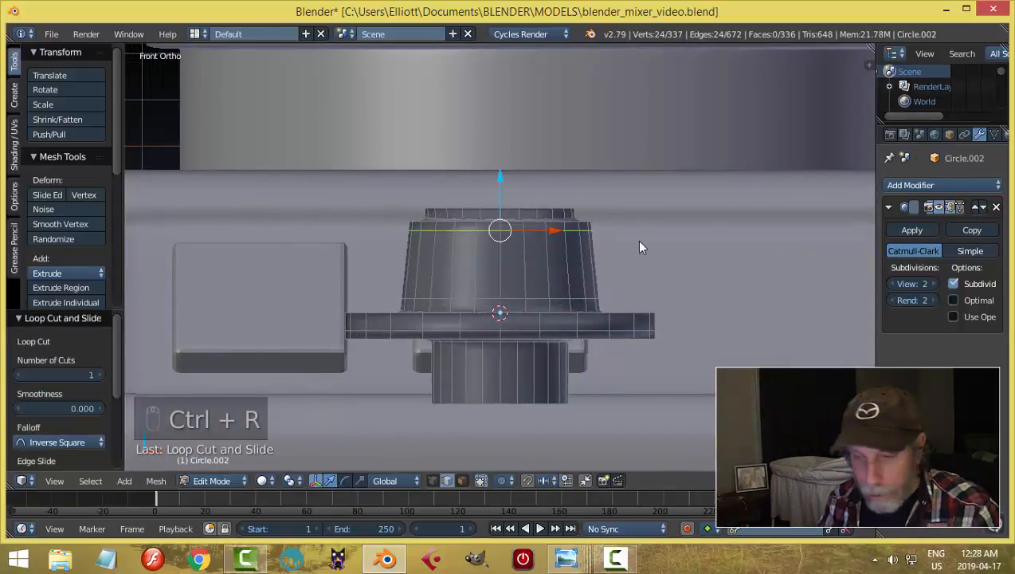
key(a)
middle_drag(632, 274, 629, 285)
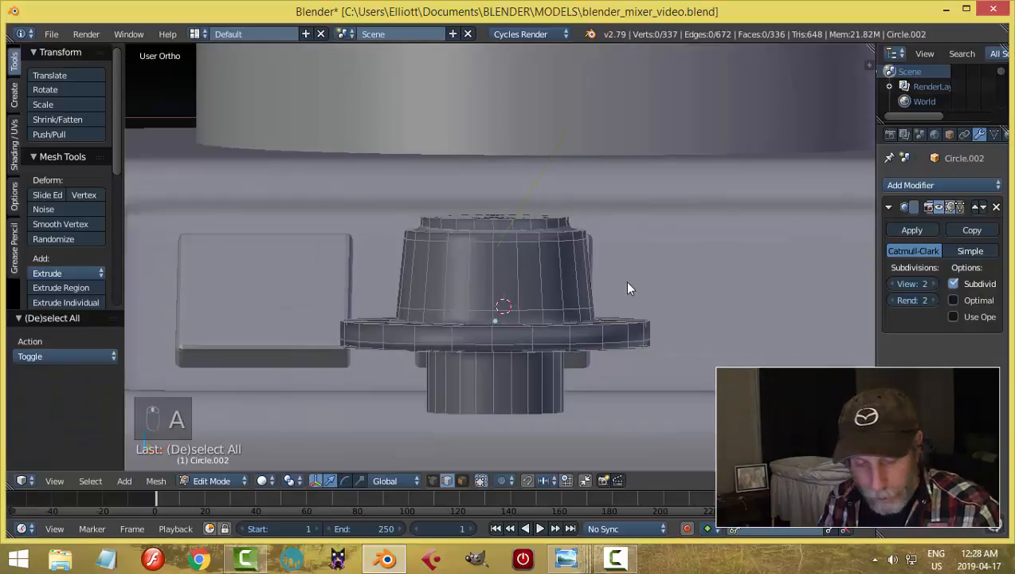
key(ctrl+z)
key(ctrl+z)
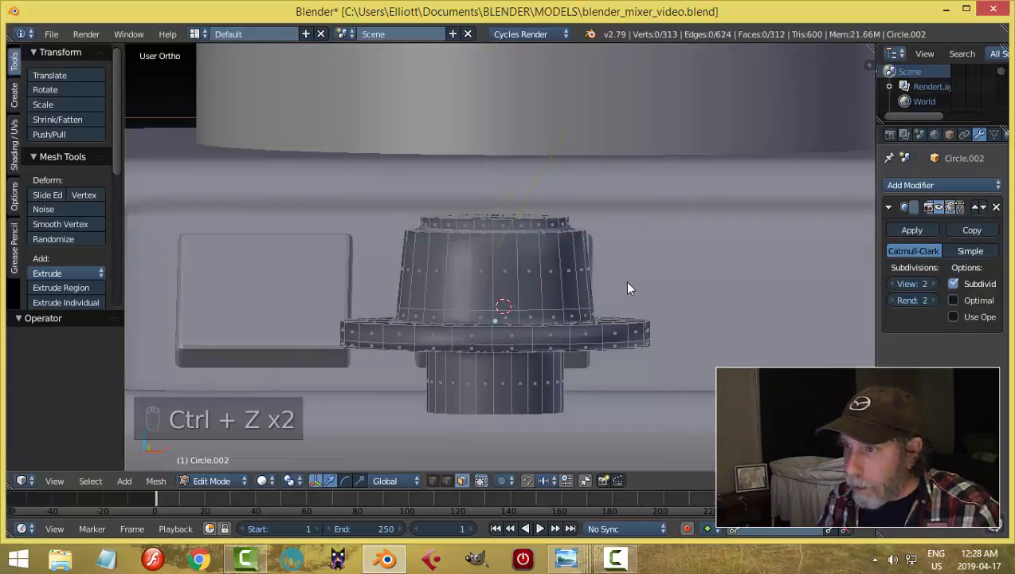
Step: Select four adjacent large side faces at the front of the knob body in face select mode
key(ctrl+Tab)
click(628, 284)
right_click(481, 257)
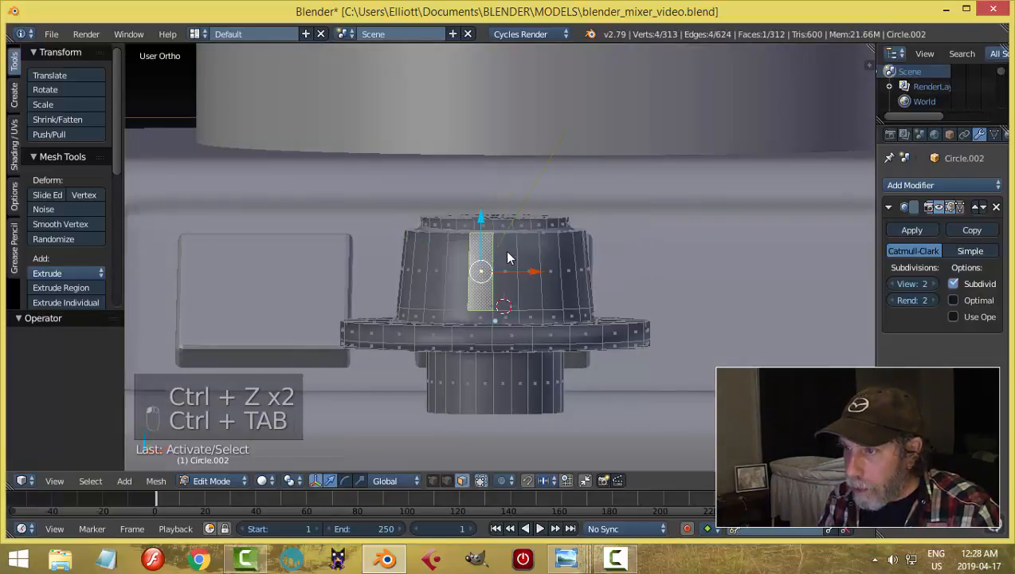
shift+right_click(508, 257)
shift+right_click(532, 250)
shift+right_click(462, 254)
scroll(629, 232, down, 2)
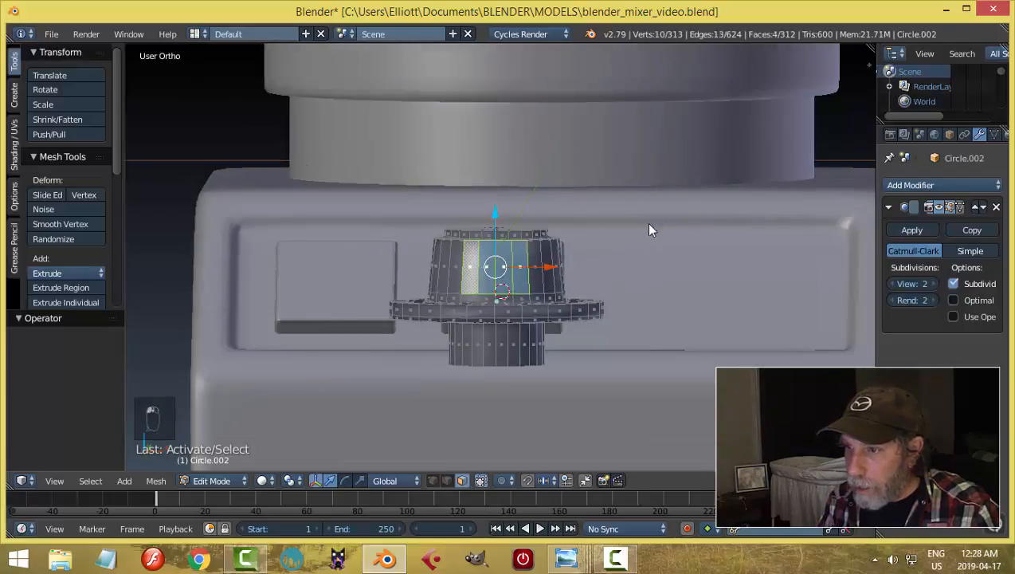
middle_drag(649, 230, 476, 327)
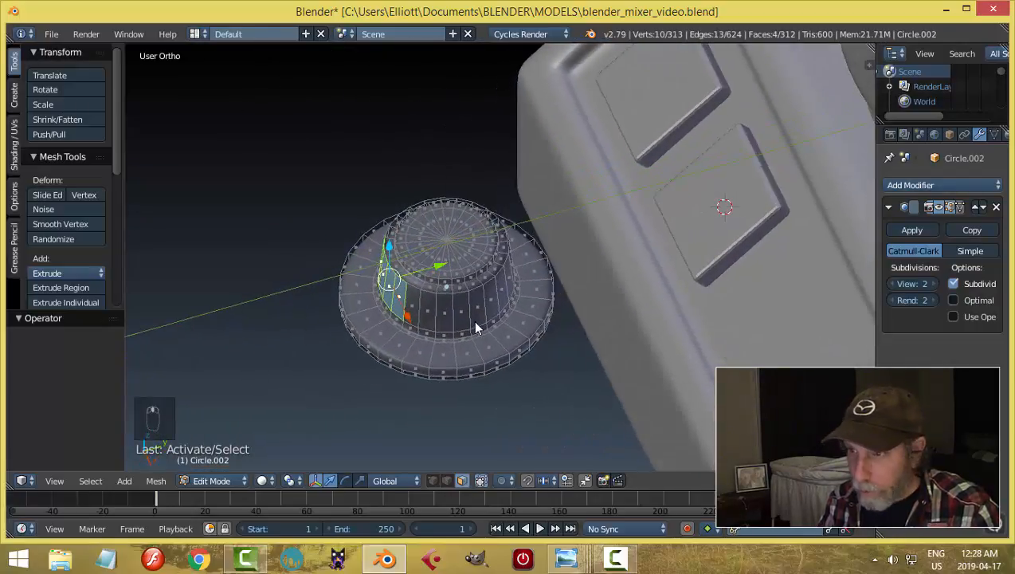
Step: Extrude the selected faces and pull them outward along Y by about -0.109 to start the knob's pointer
key(e)
right_click(476, 321)
right_drag(442, 281, 423, 296)
key(ctrl+z)
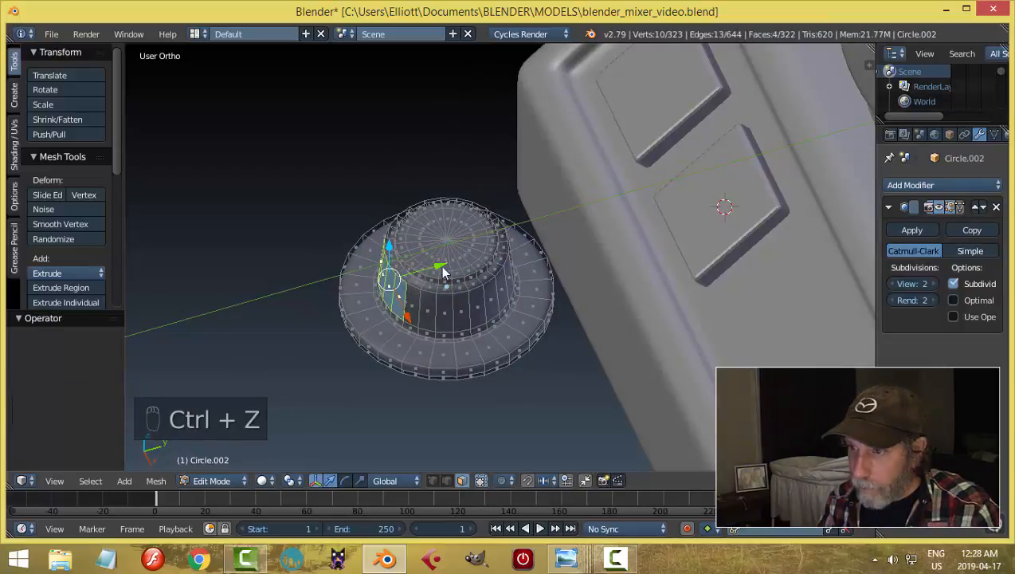
key(e)
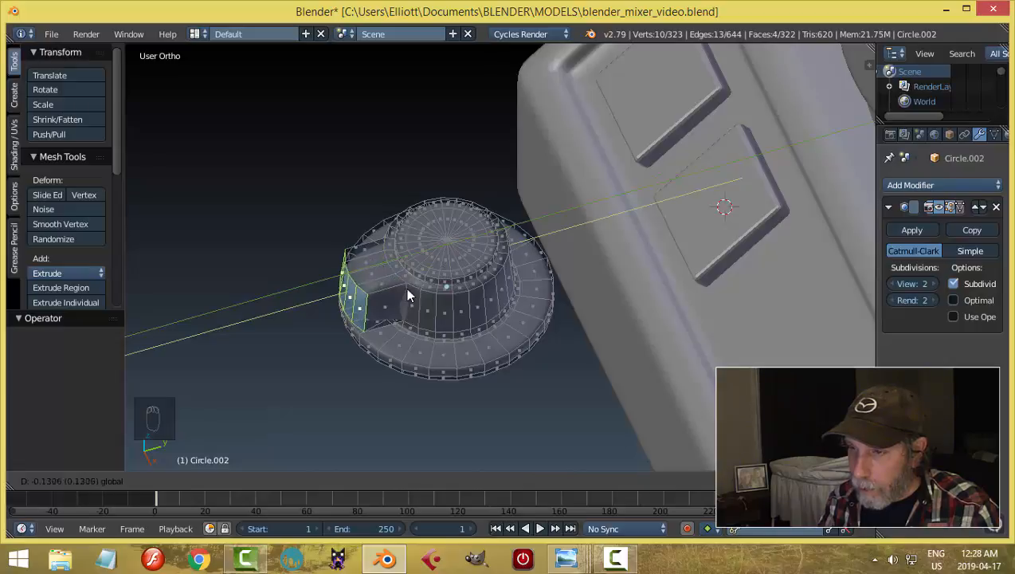
click(408, 287)
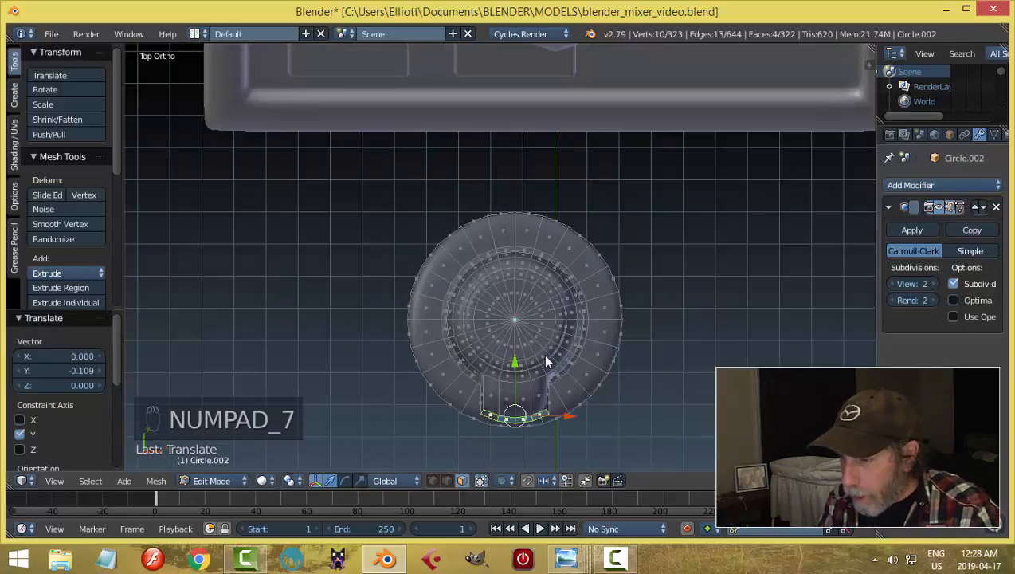
Step: Narrow the pointer's end faces along X to a scale of about 0.426, using top view
scroll(558, 334, up, 3)
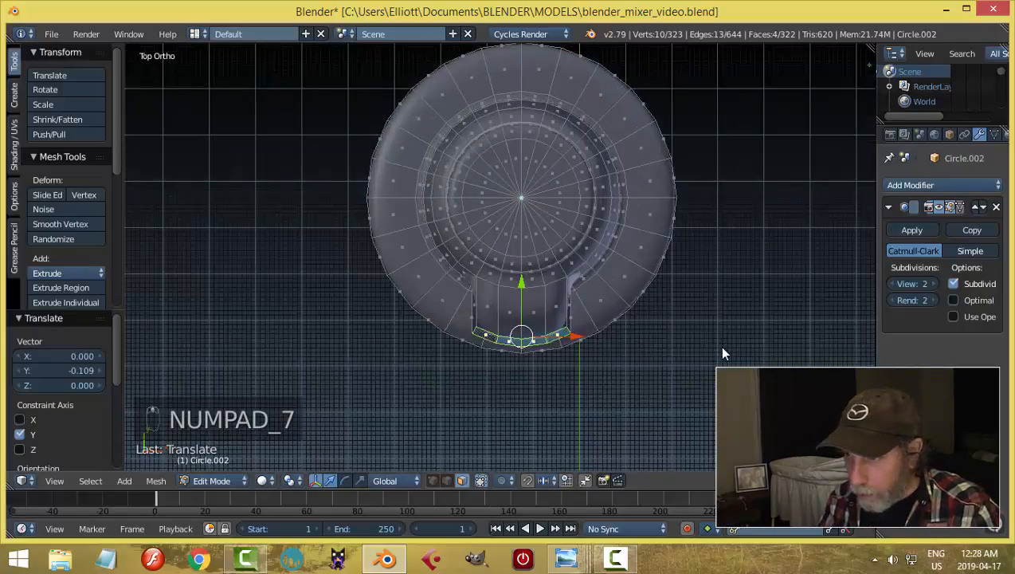
key(s)
key(x)
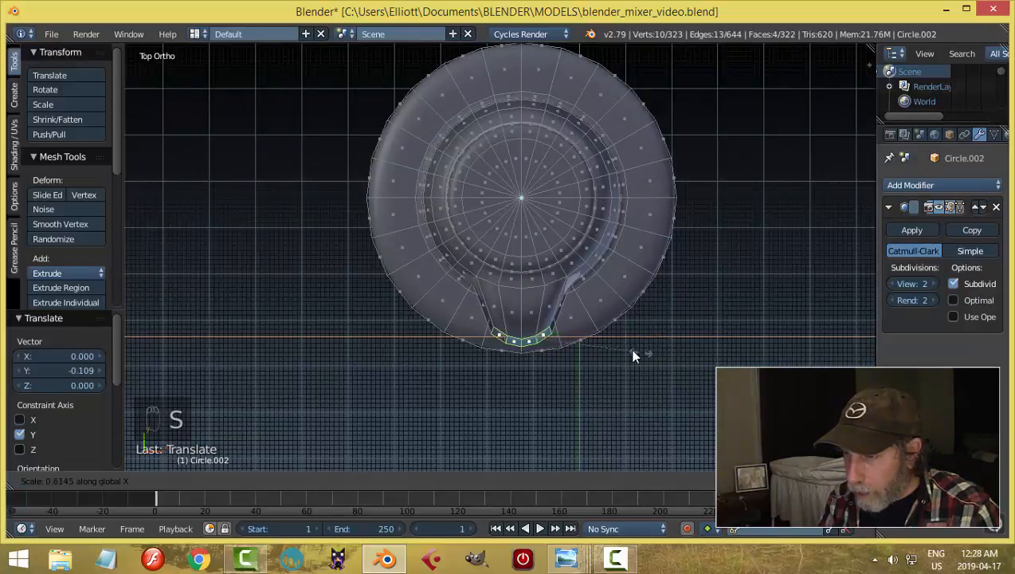
click(605, 352)
Step: Scale the pointer's end faces down along Z and lower them by about 0.033, then check the shape in Object Mode
middle_drag(664, 340, 530, 184)
key(s)
key(z)
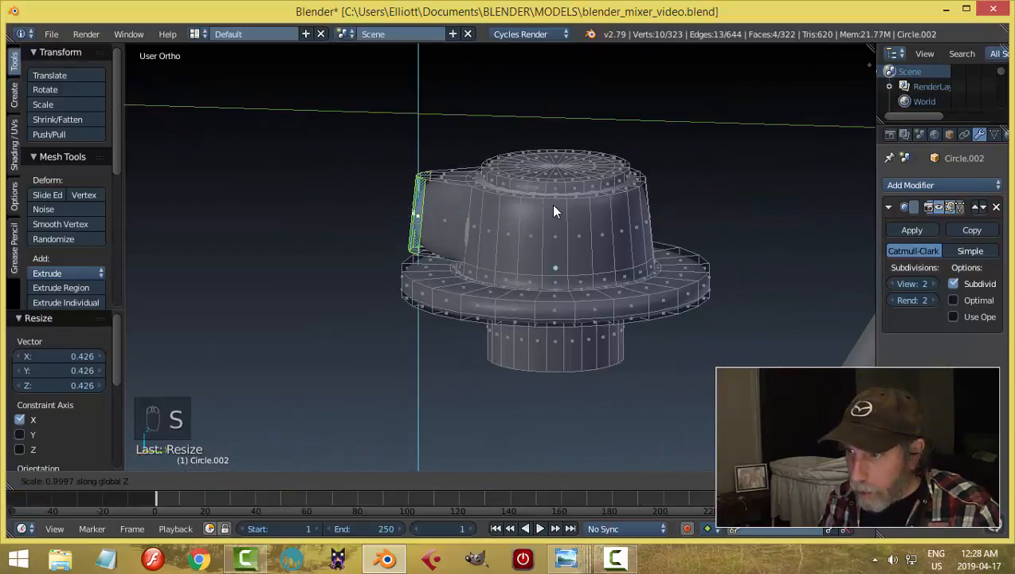
click(514, 204)
drag(420, 170, 421, 190)
middle_drag(555, 234, 593, 253)
key(Tab)
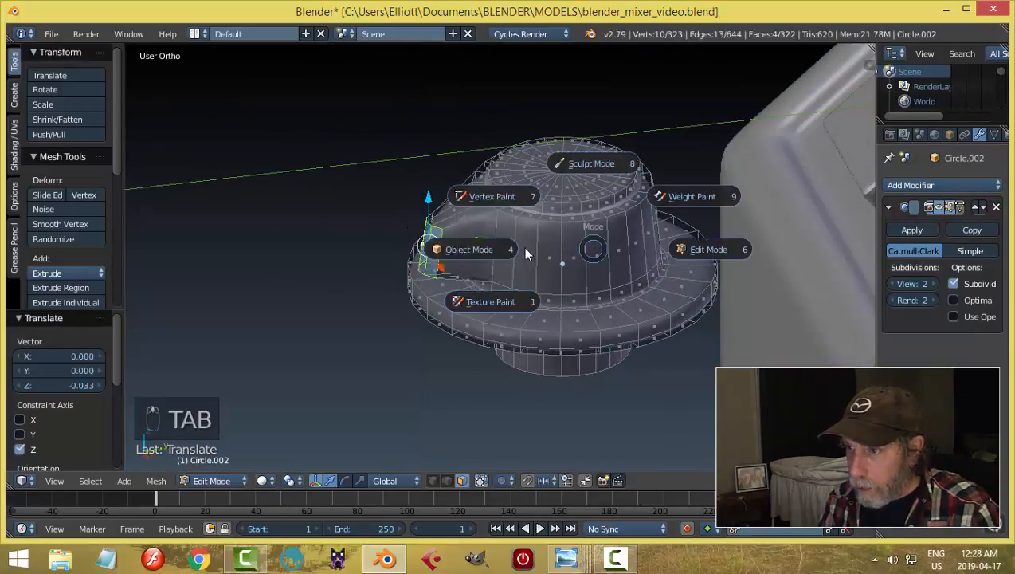
click(525, 254)
key(Tab)
click(677, 255)
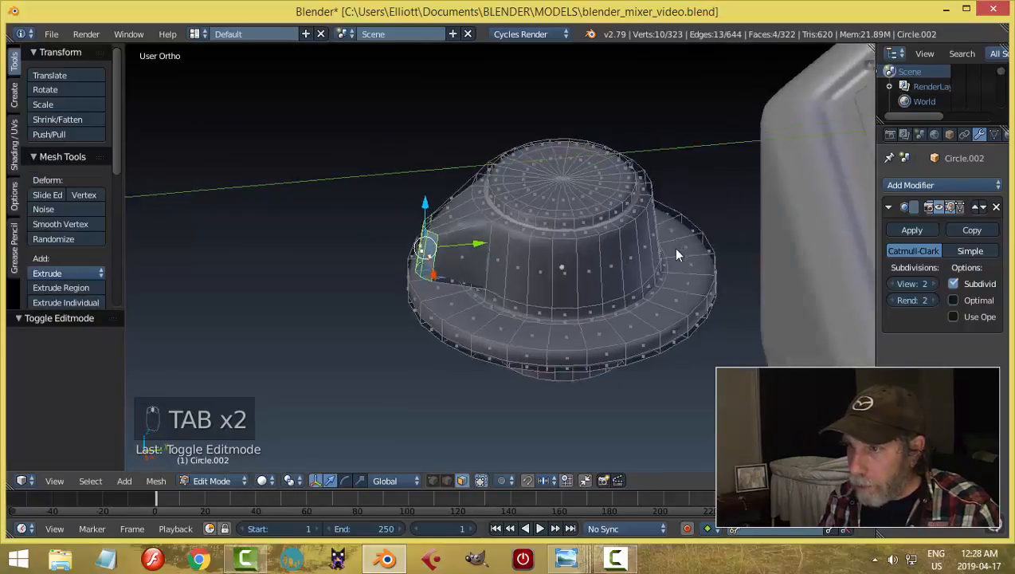
Step: Add loop cuts around the knob body and pointer, one near the upper edge and one near the lower edge
middle_drag(677, 255, 656, 249)
key(a)
key(a)
key(a)
key(ctrl+r)
click(588, 299)
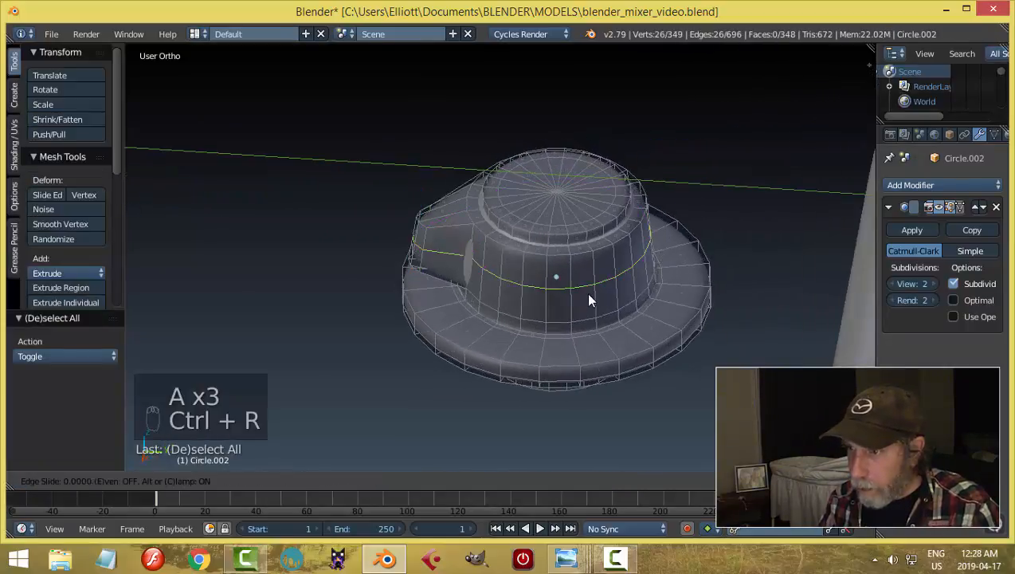
click(579, 267)
key(ctrl+r)
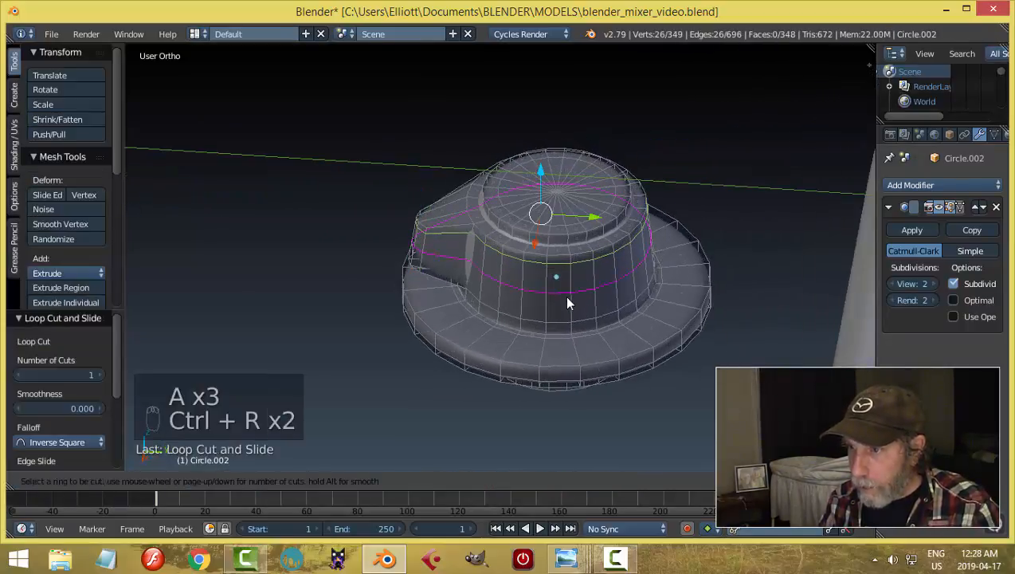
click(568, 303)
click(569, 320)
Step: Add loop cuts across the pointer near its tip and near the knob body, then return to Object Mode
key(ctrl+r)
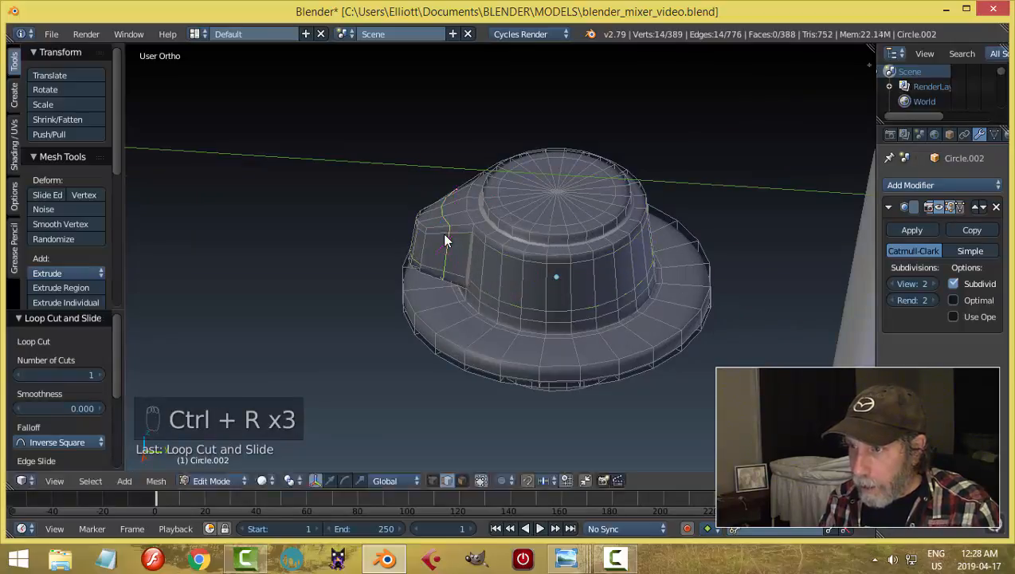
click(443, 239)
click(430, 235)
key(ctrl+r)
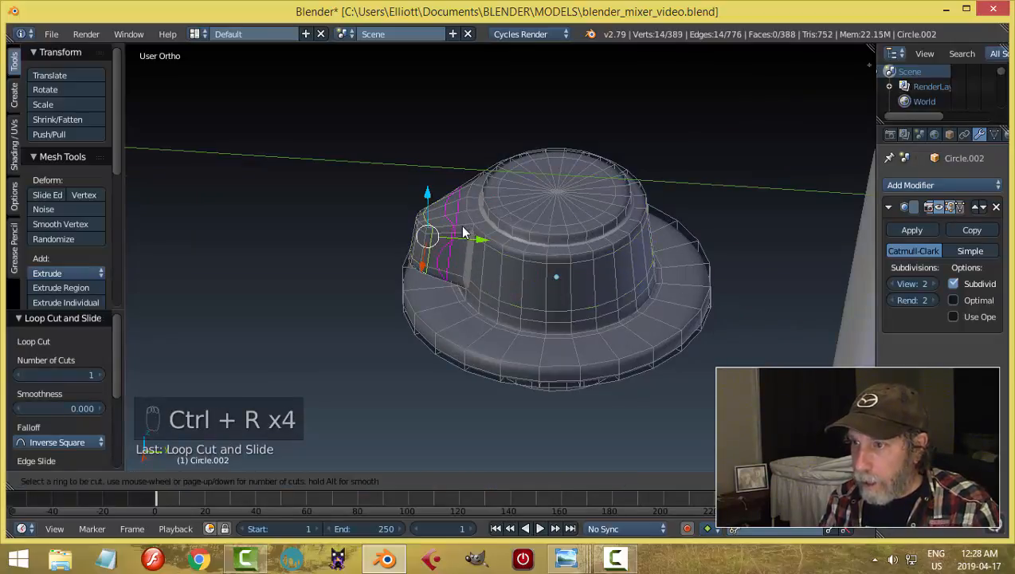
click(466, 230)
click(475, 241)
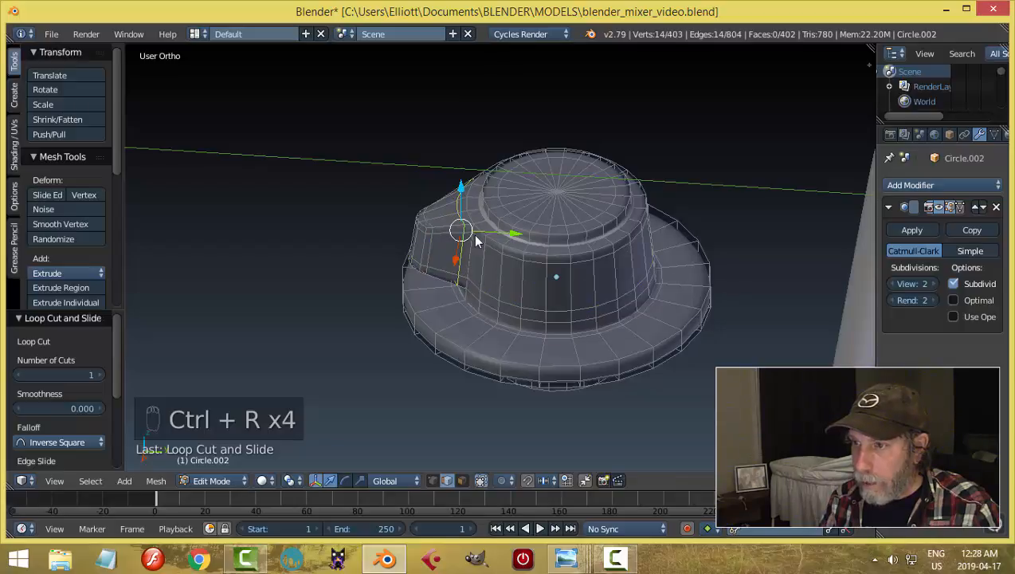
key(Tab)
click(455, 233)
scroll(510, 203, down, 3)
middle_drag(527, 213, 545, 223)
scroll(576, 286, up, 2)
Step: Add a loop cut on the shoulder around the raised cap, slid toward the body's outer edge, then return to Object Mode
key(Tab)
click(679, 282)
scroll(577, 260, up, 2)
key(a)
key(a)
key(ctrl+r)
click(552, 210)
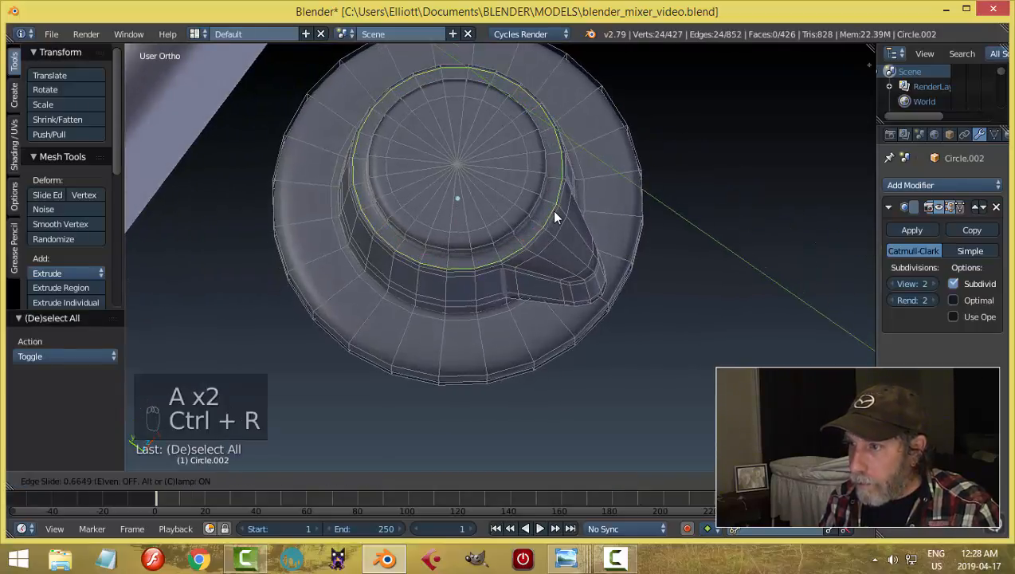
click(555, 217)
key(Tab)
middle_drag(684, 268, 687, 163)
scroll(653, 170, up, 2)
Step: Reopen the knob mesh and move the edge loop on the lower part of the body slightly down
key(Tab)
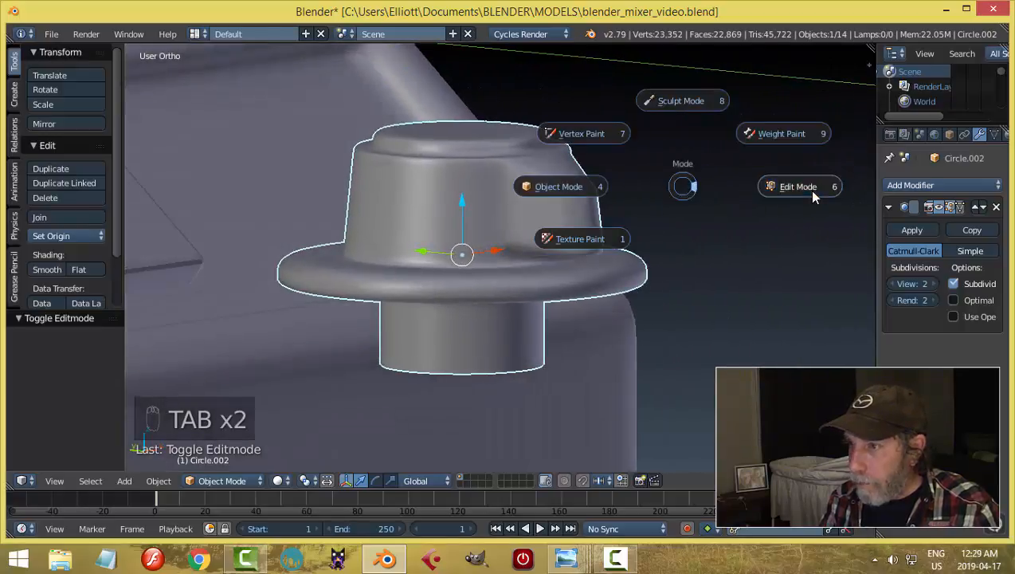
click(812, 192)
middle_drag(811, 196, 737, 216)
scroll(568, 198, up, 2)
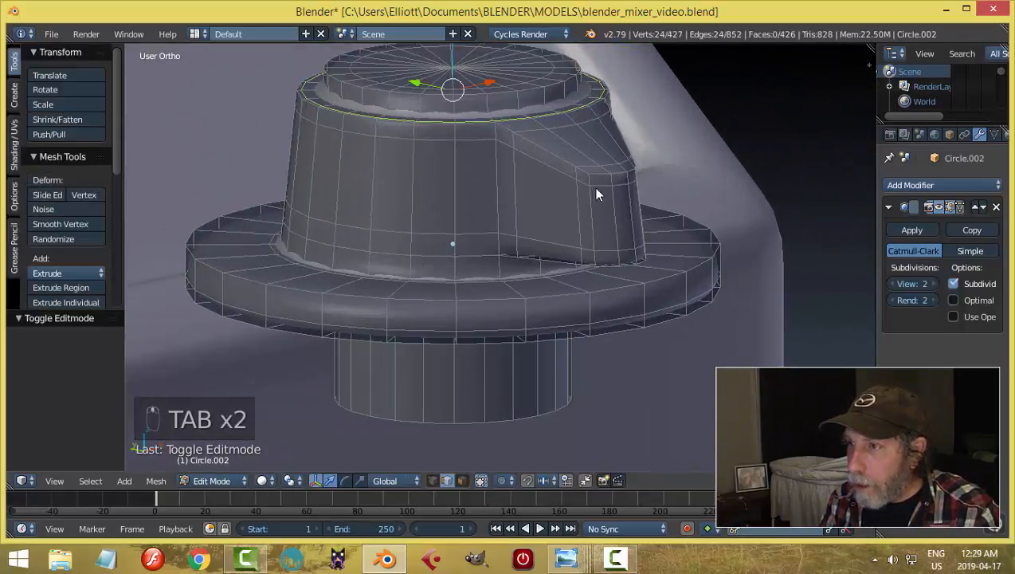
middle_drag(596, 195, 478, 229)
key(a)
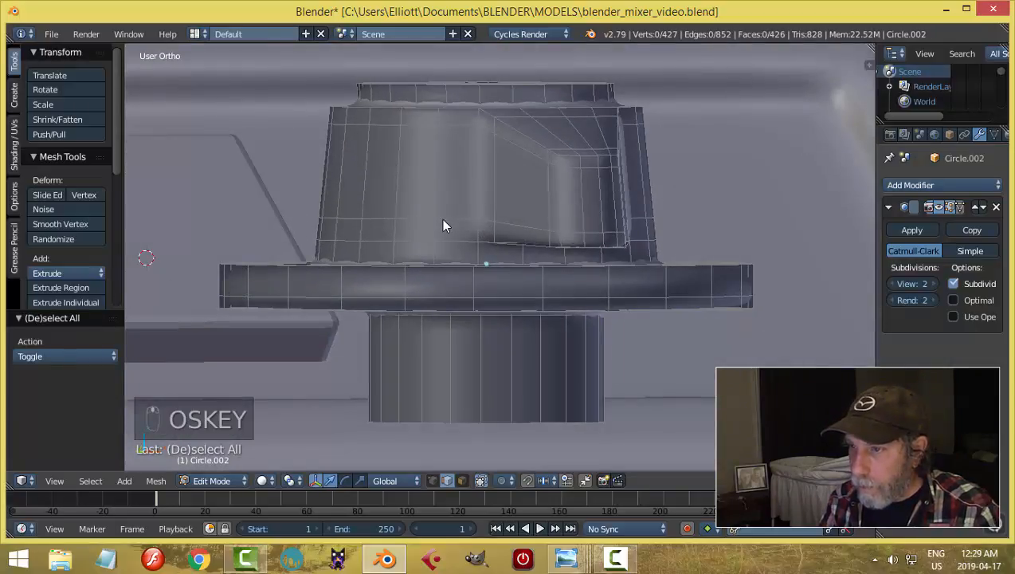
alt+right_click(438, 221)
drag(514, 170, 514, 180)
key(a)
Step: Add a loop cut around the base of the raised cap's side, then return to Object Mode
middle_drag(629, 204, 555, 243)
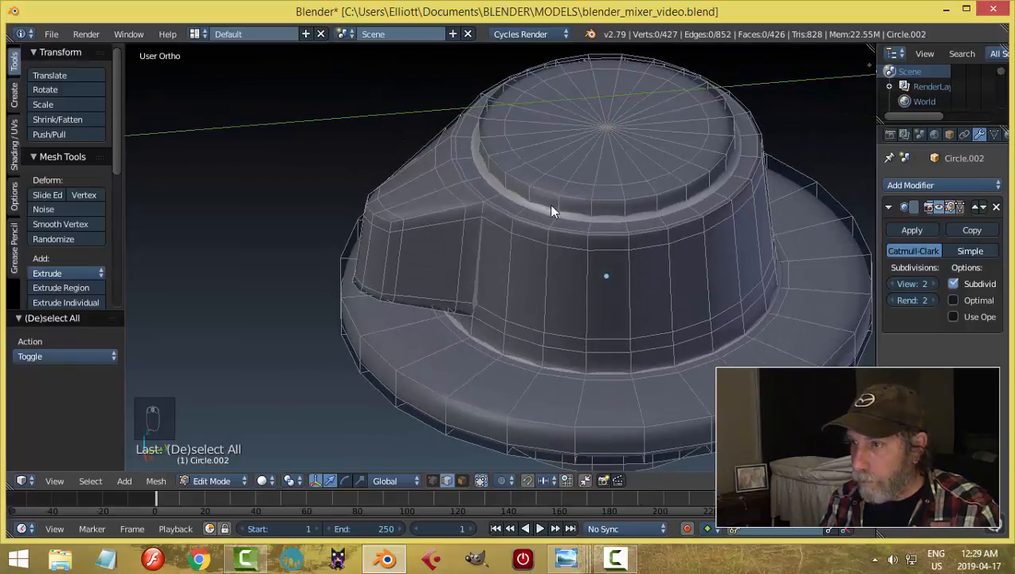
key(ctrl+r)
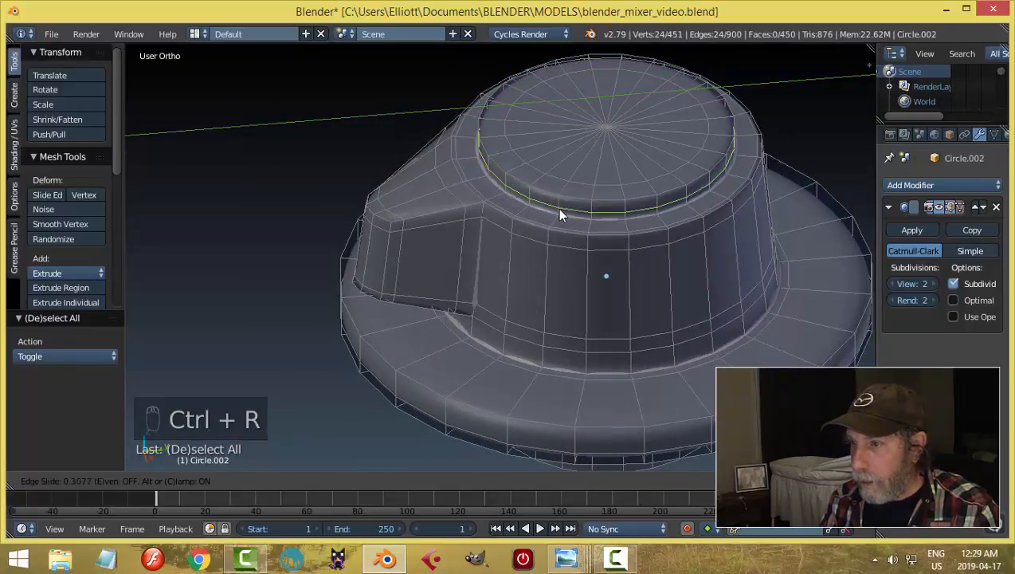
click(560, 207)
right_click(560, 207)
key(Tab)
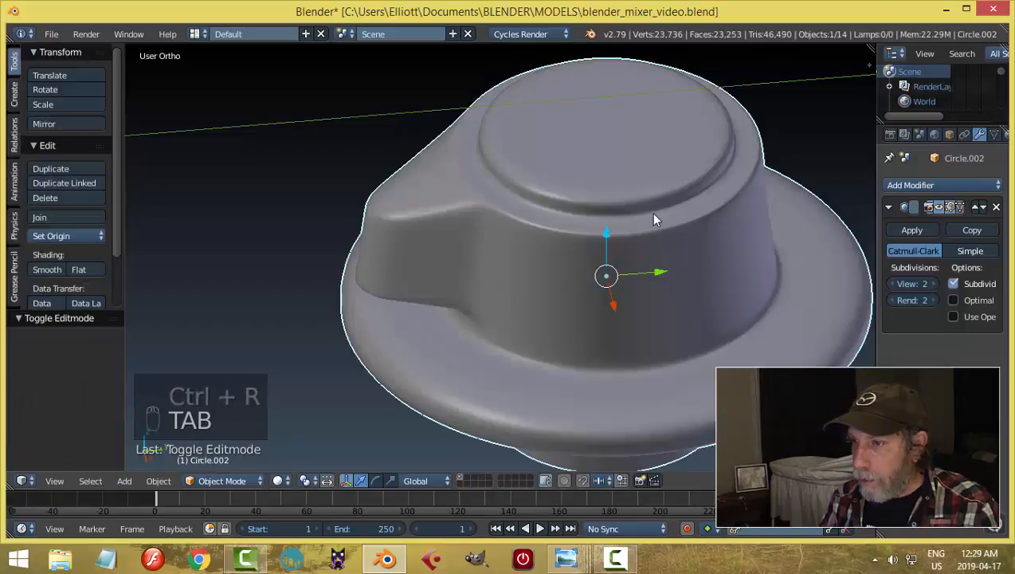
scroll(650, 212, down, 4)
Step: Add an unslid loop cut around the flange's outer upper rim, then return to Object Mode
key(Tab)
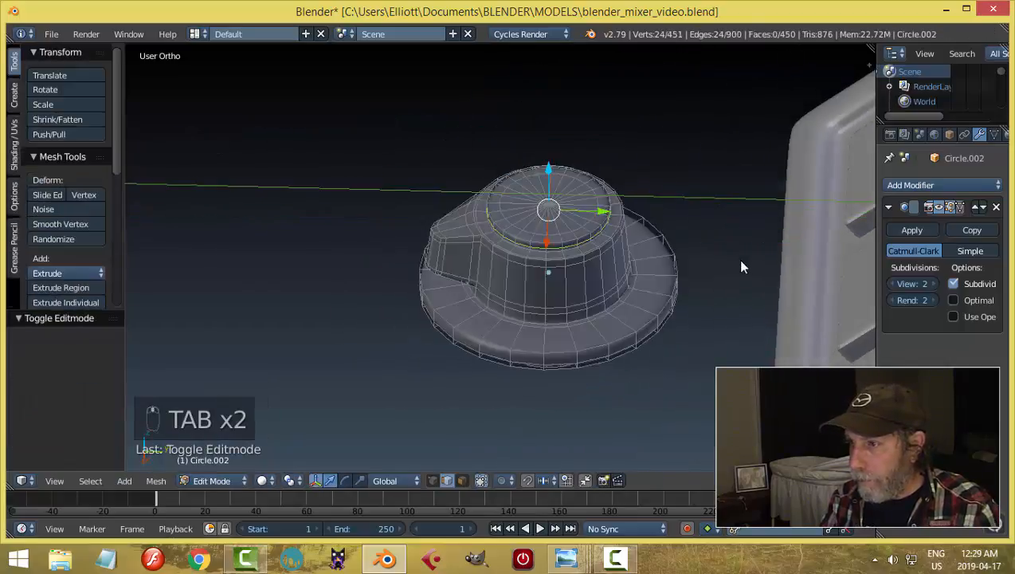
middle_drag(737, 258, 629, 330)
key(ctrl+r)
click(627, 329)
right_click(627, 329)
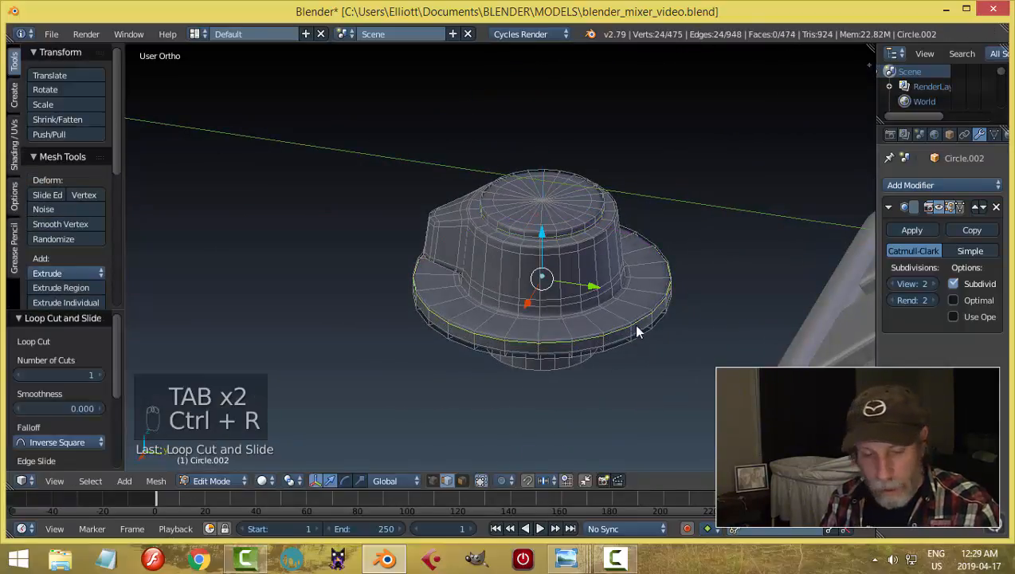
key(a)
key(Tab)
click(533, 309)
middle_drag(635, 283, 698, 281)
scroll(668, 280, down, 3)
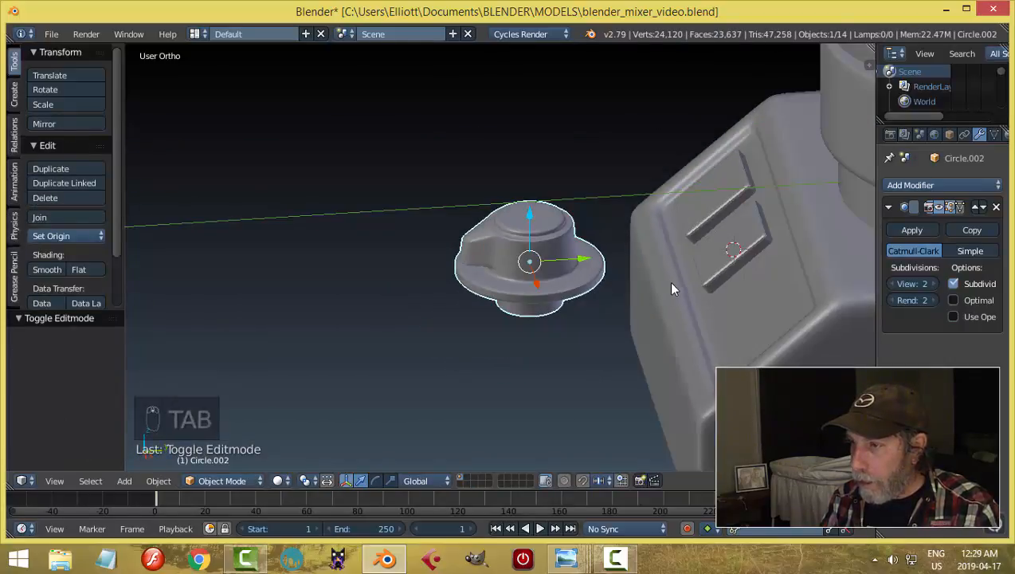
Step: In right view, move the knob by about Y 0.723 and Z 0.135 to the sloped panel and rotate it 38.5° about X
key(KP_3)
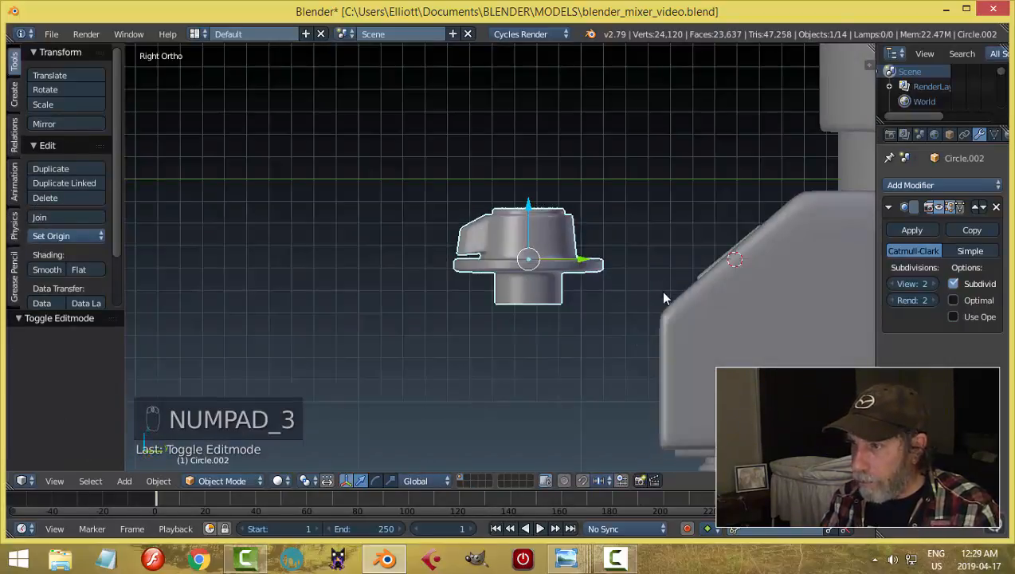
scroll(658, 302, down, 2)
key(g)
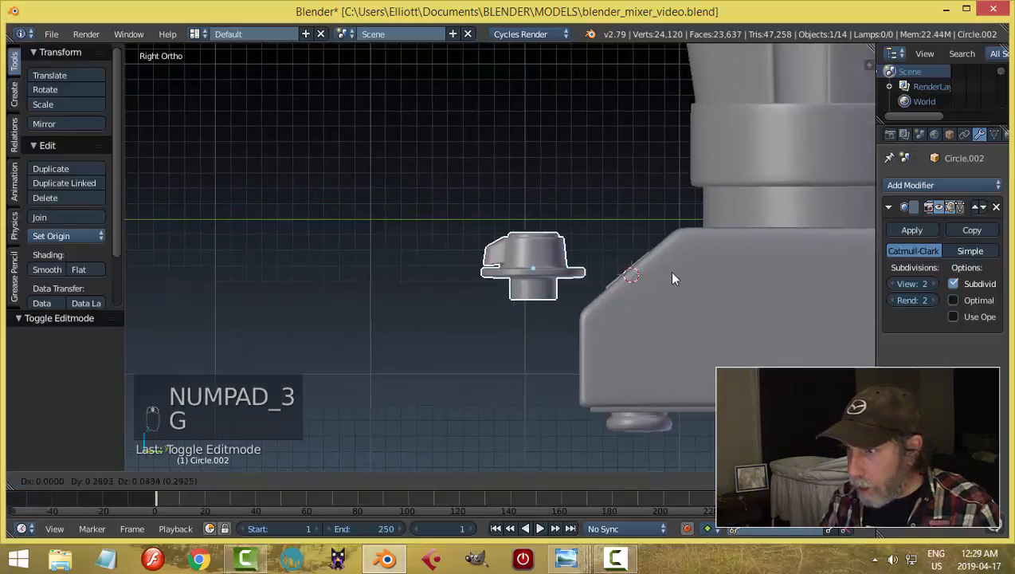
click(705, 263)
key(r)
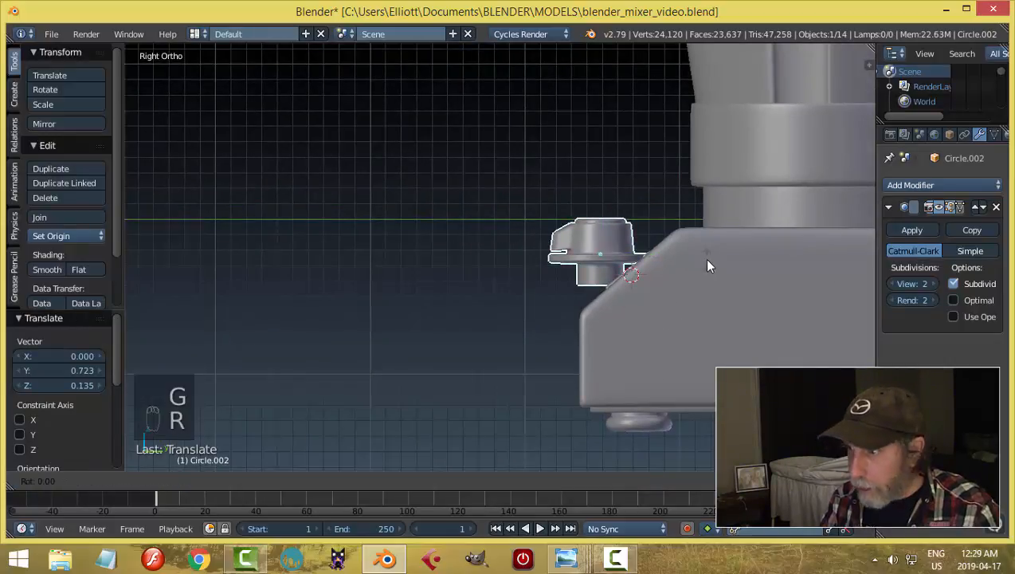
click(666, 209)
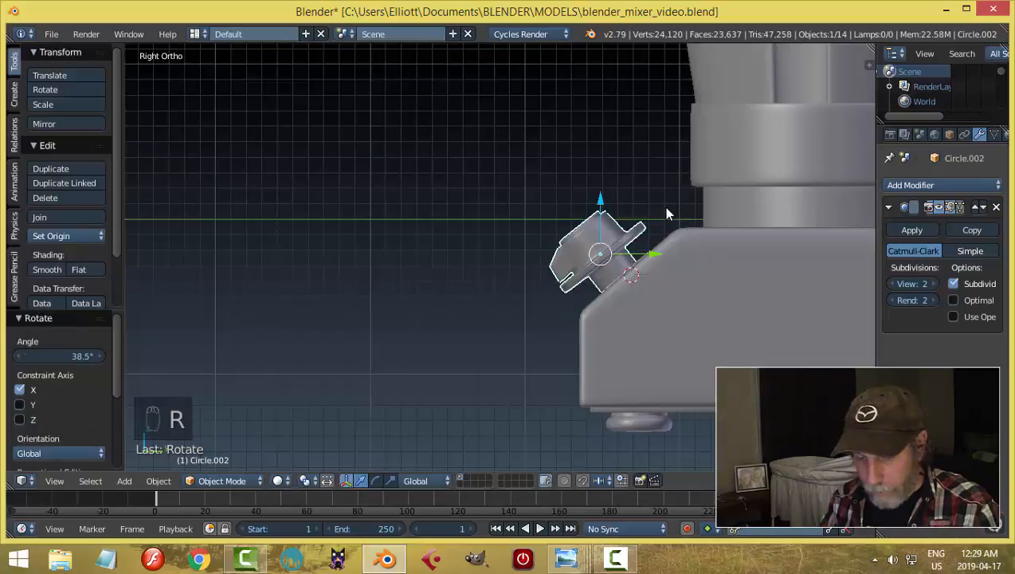
Step: Seat the knob against the sloped panel by moving it about Y 0.125, Z -0.087, and fine-tune its tilt about X
key(g)
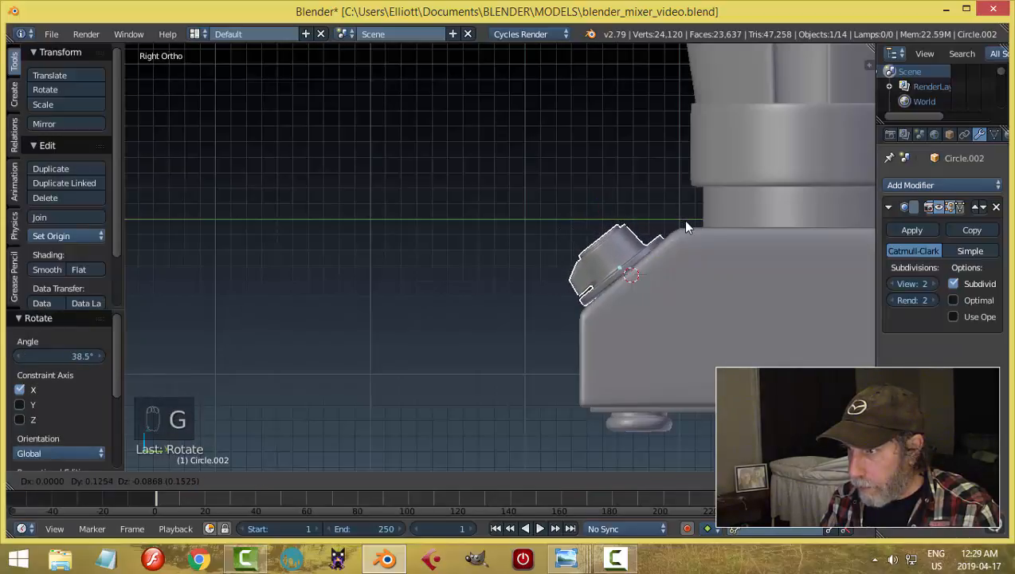
click(684, 228)
key(r)
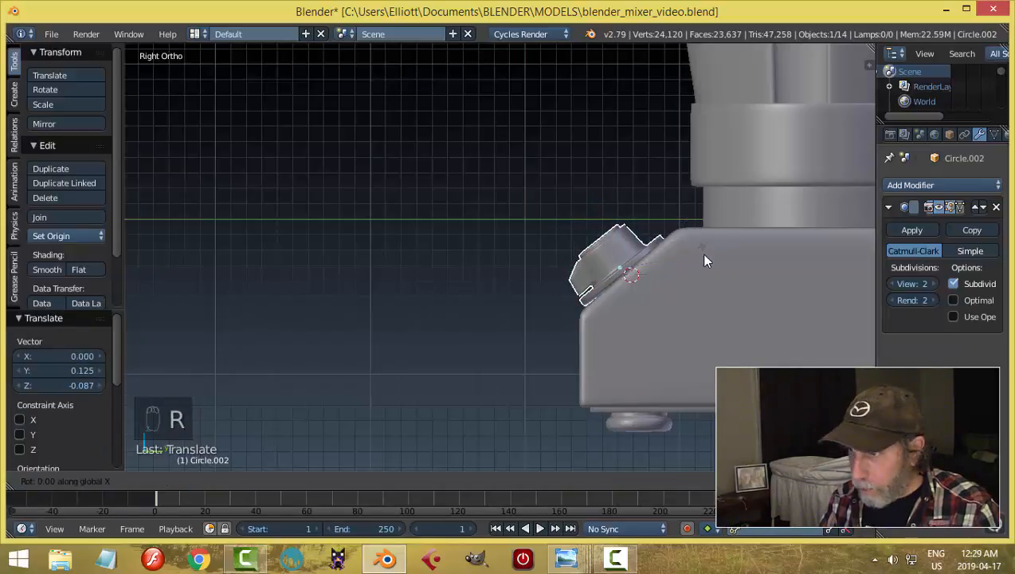
click(649, 207)
key(a)
middle_drag(664, 219, 642, 238)
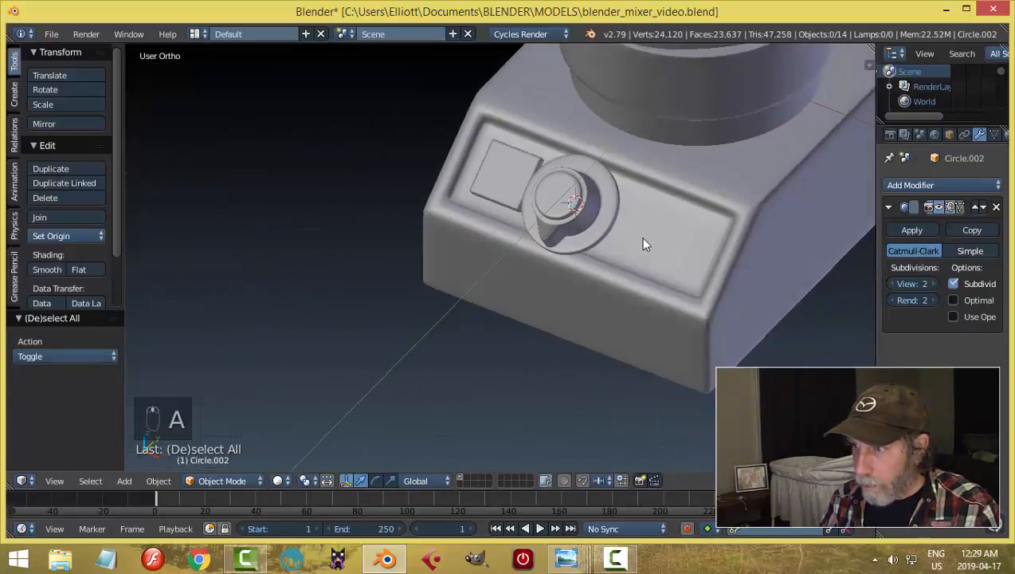
Step: Move the knob about 0.68 along X to the free area beside the push buttons, and check it in front view
right_click(580, 210)
drag(615, 227, 694, 263)
middle_drag(694, 263, 681, 233)
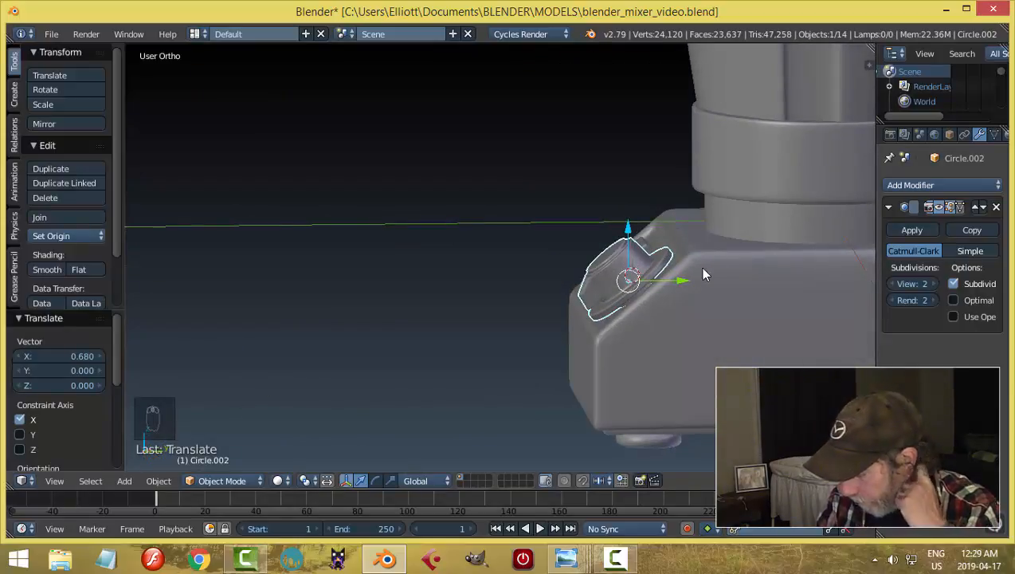
key(KP_1)
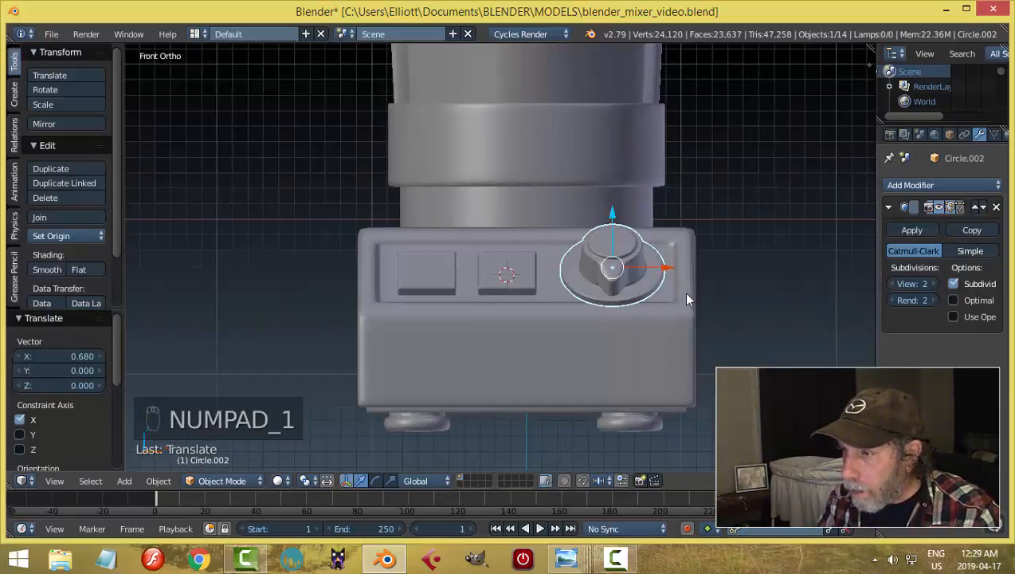
Step: Scale the knob uniformly to 0.712 so it fits within the recessed control panel
middle_drag(768, 287, 829, 288)
key(s)
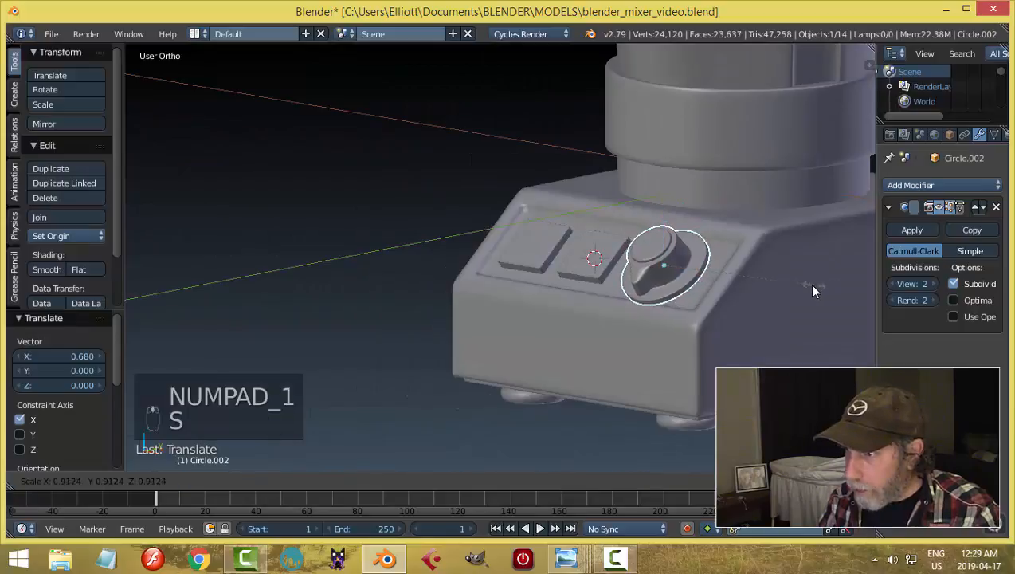
click(761, 291)
middle_drag(752, 294, 667, 231)
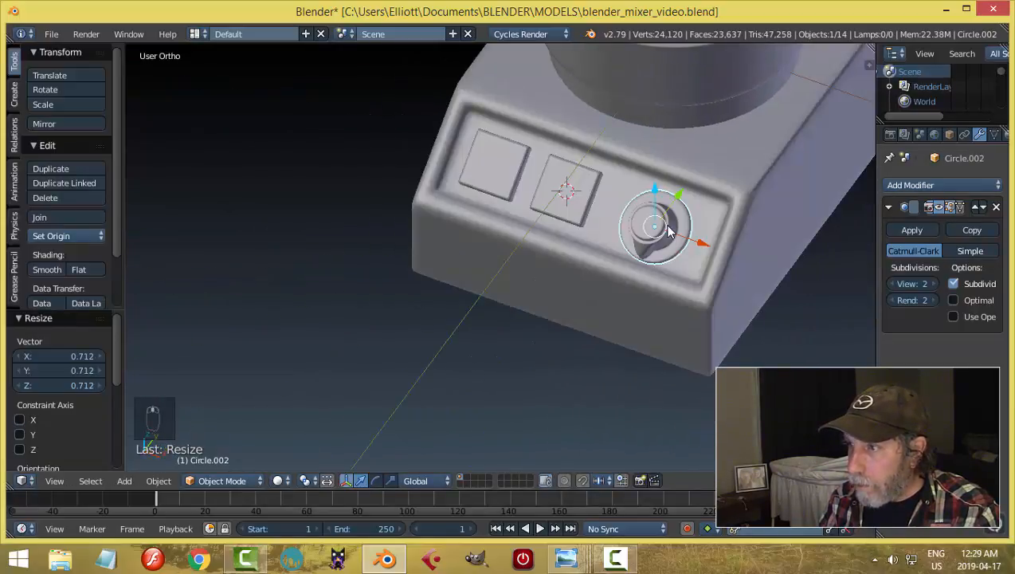
Step: Set the transform orientation to Normal and, in right view, move the knob about 0.031 along its Y axis up the sloped panel
click(438, 479)
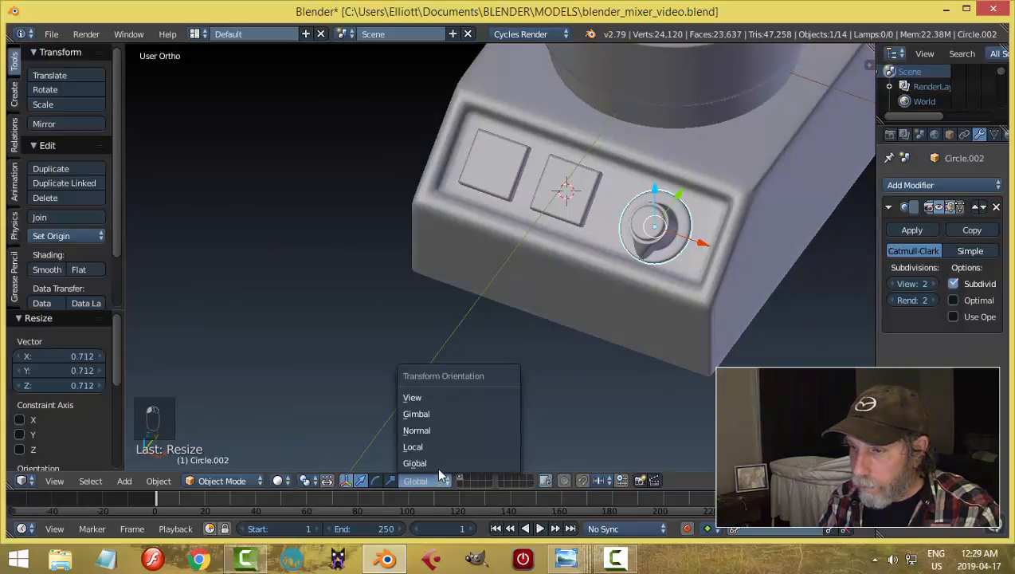
click(436, 430)
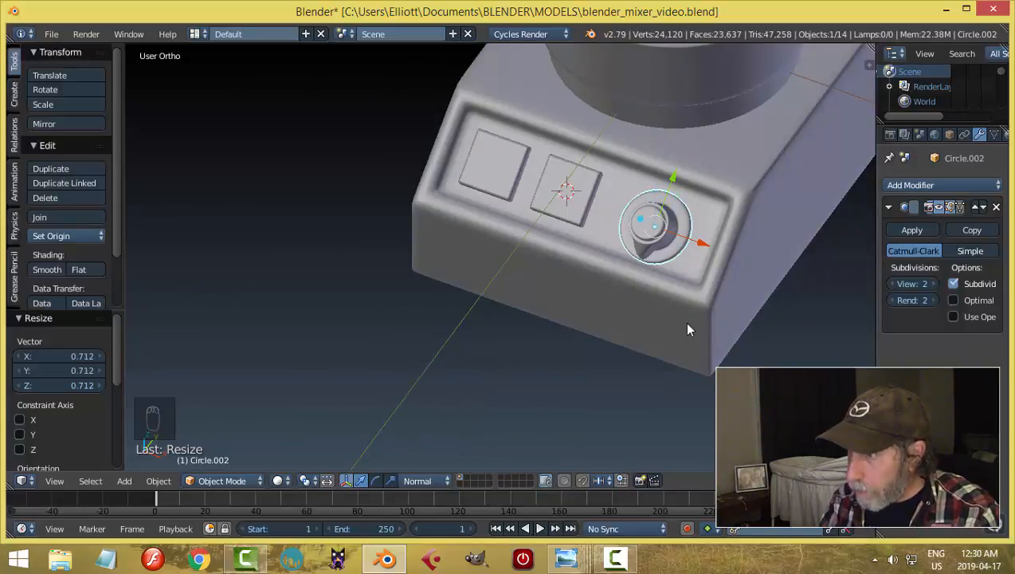
key(KP_3)
scroll(645, 345, up, 2)
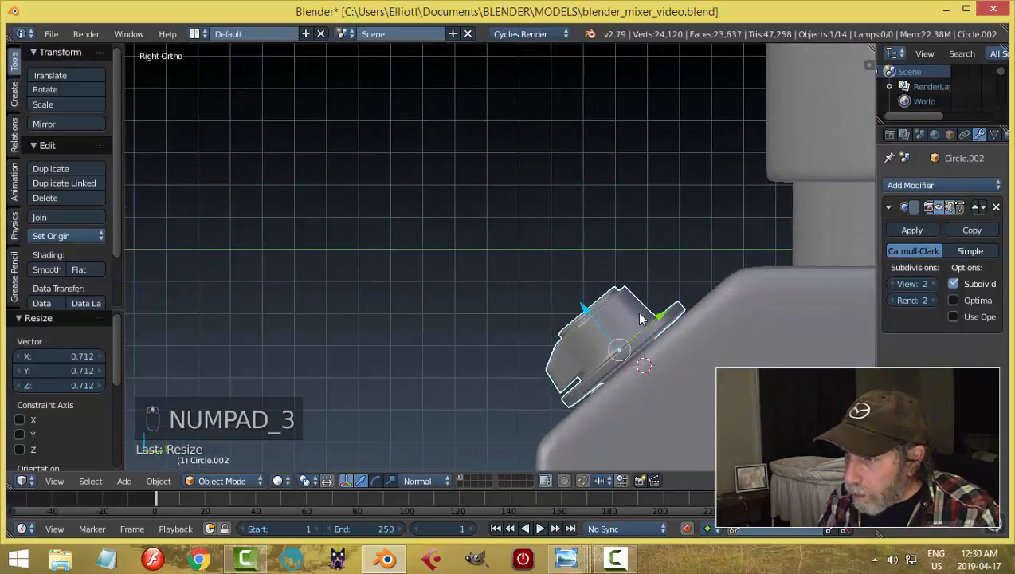
key(g)
key(y)
key(y)
drag(673, 321, 676, 324)
Step: Rotate the knob about 110° around its own normal Z axis to turn the pointer, and deselect it
middle_drag(627, 343, 733, 342)
key(r)
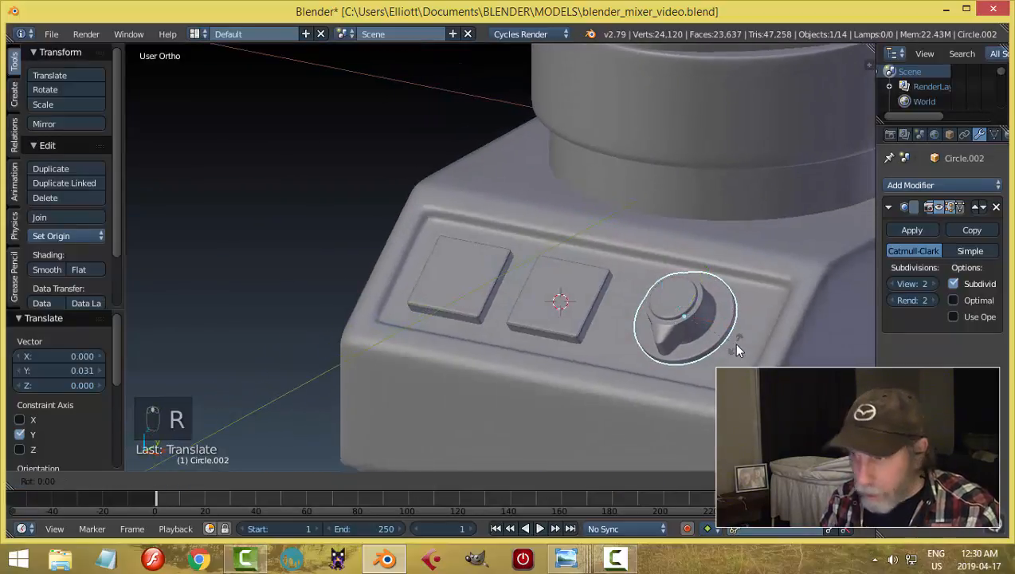
key(z)
key(z)
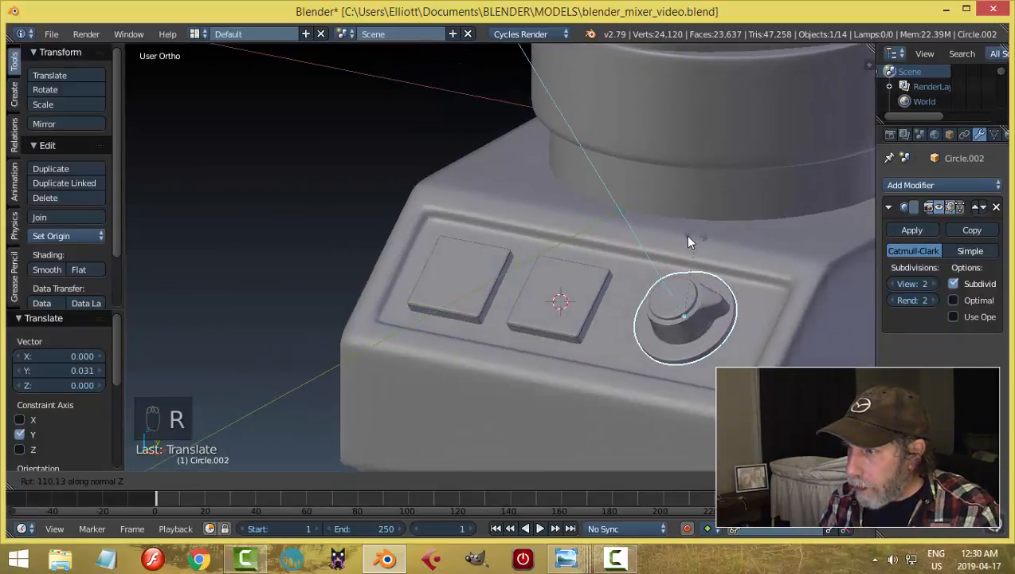
click(685, 238)
key(a)
Step: Check the control panel with a push button selected, deselect everything, and save the file
middle_drag(725, 268, 579, 293)
right_click(510, 259)
drag(561, 248, 659, 292)
key(a)
middle_drag(660, 292, 658, 271)
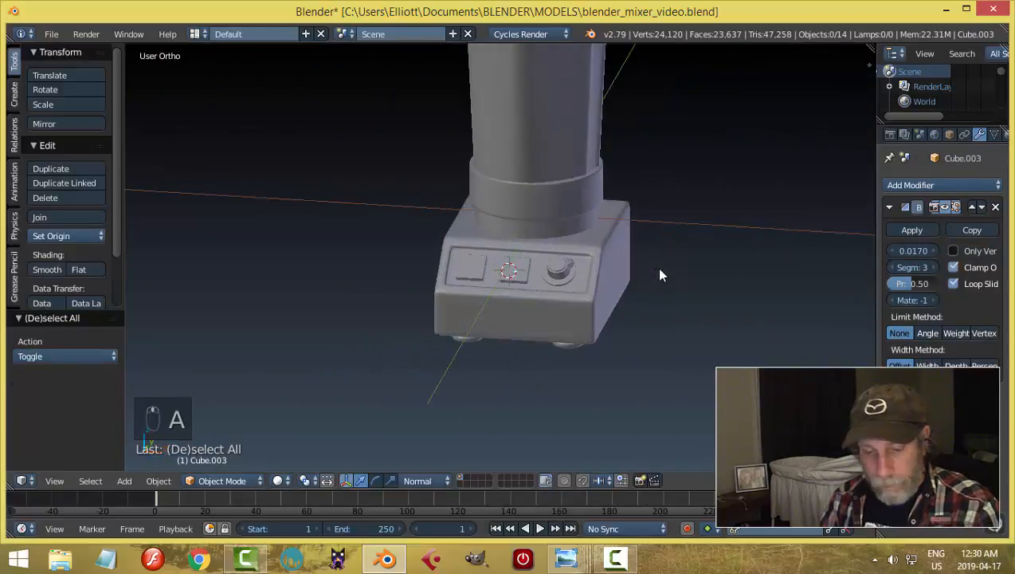
key(ctrl+s)
Step: Scale the knob up slightly on the panel, deselect it, and save the file over the existing one
middle_drag(633, 314, 605, 291)
right_click(602, 286)
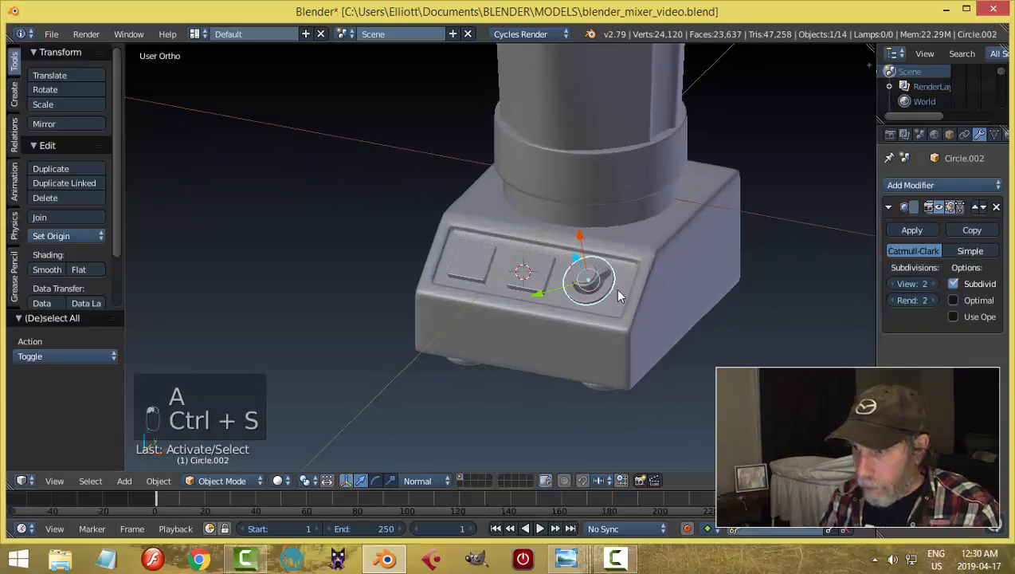
key(s)
click(694, 306)
middle_drag(693, 306, 642, 292)
key(a)
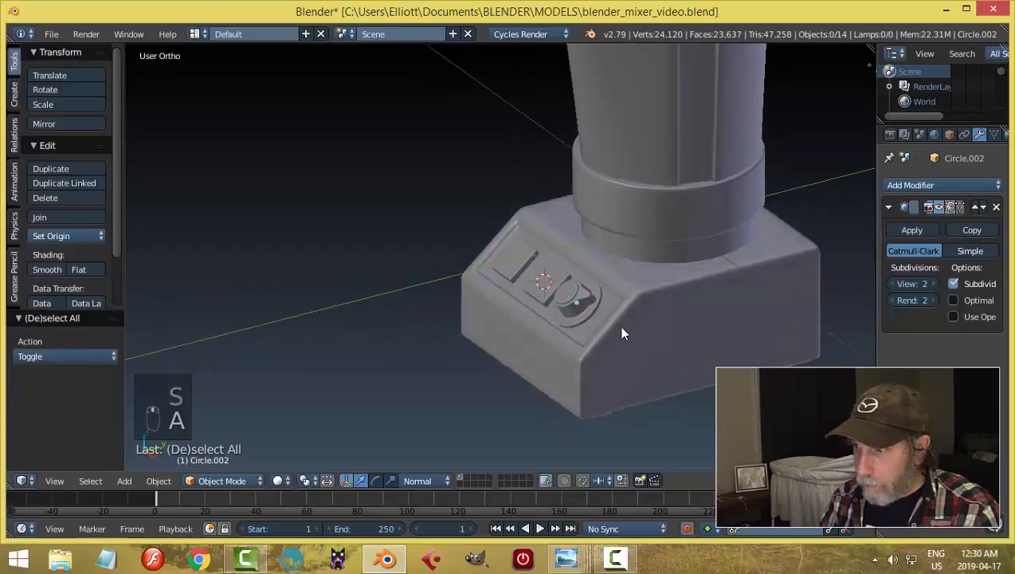
middle_drag(619, 325, 585, 297)
key(ctrl+s)
key(ctrl+s)
click(653, 290)
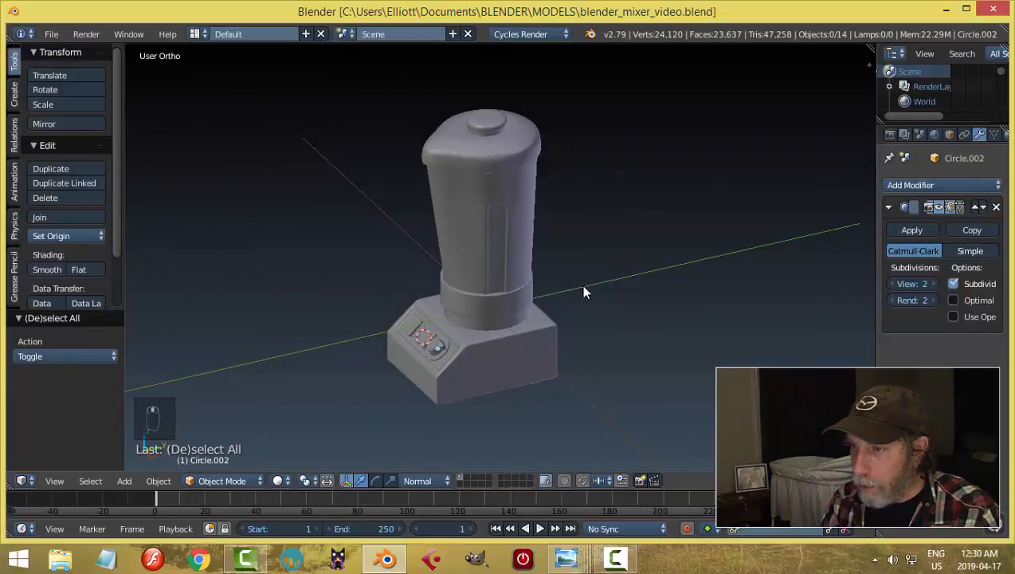
Step: Widen the lower collar on top of the base by about 1.18, leaving its Z height unscaled, and deselect it
scroll(589, 287, up, 3)
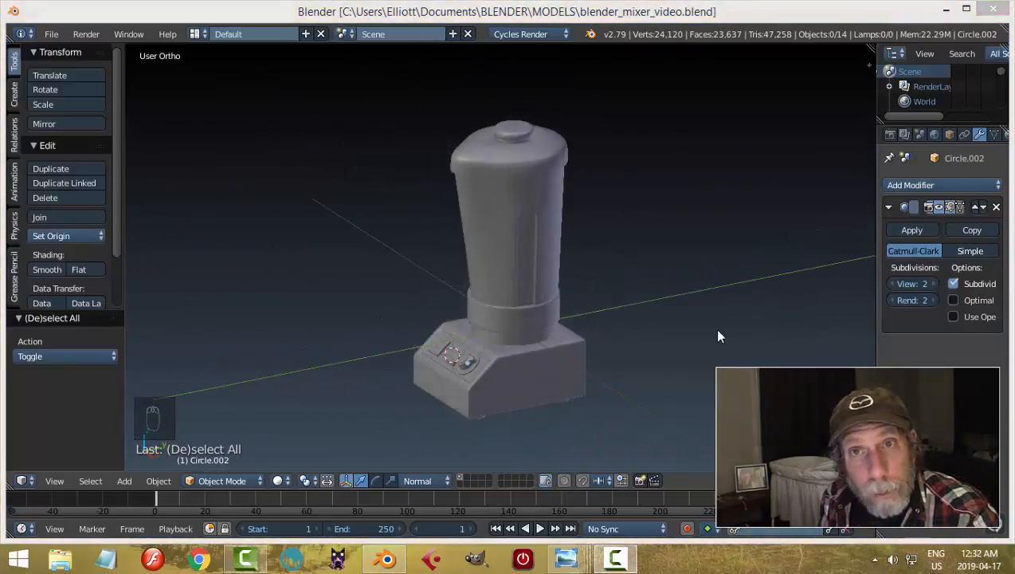
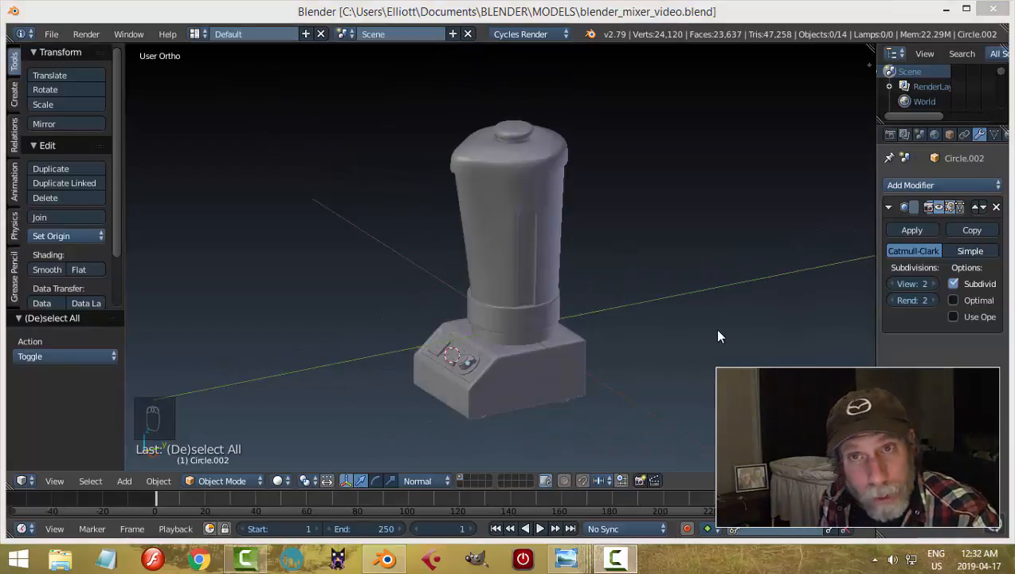
scroll(618, 352, up, 4)
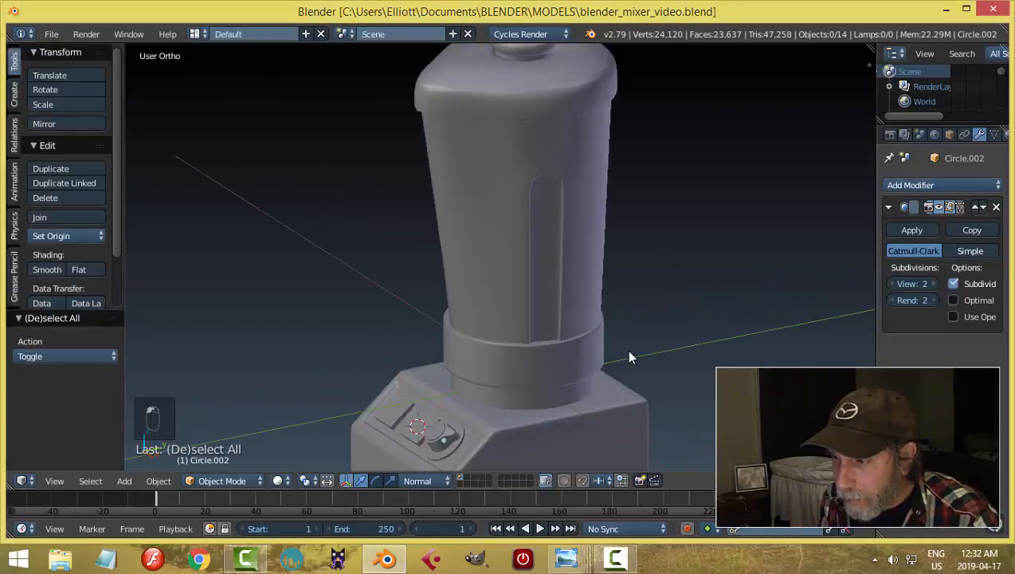
right_click(538, 318)
middle_drag(538, 319, 578, 293)
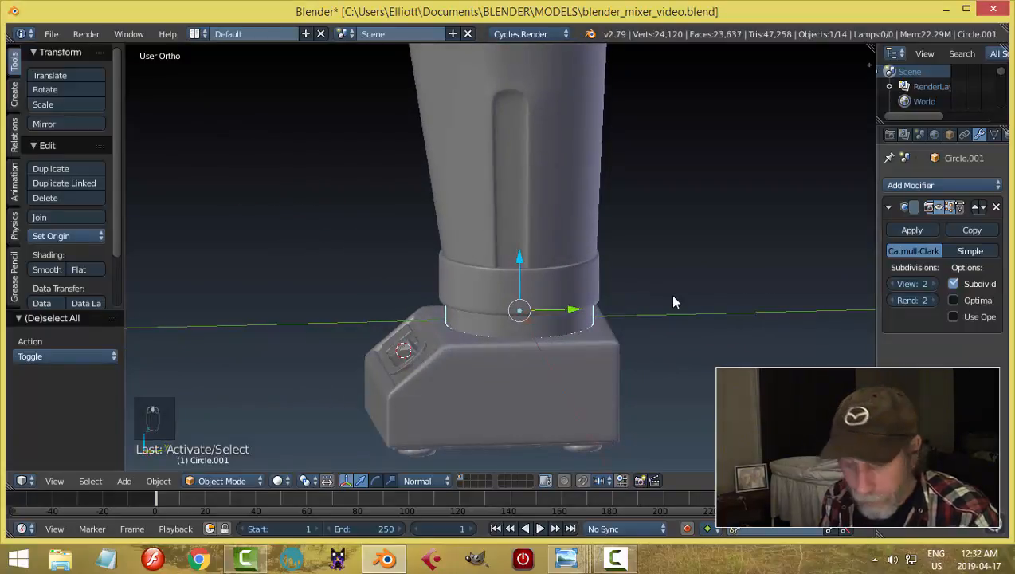
key(s)
key(shift+z)
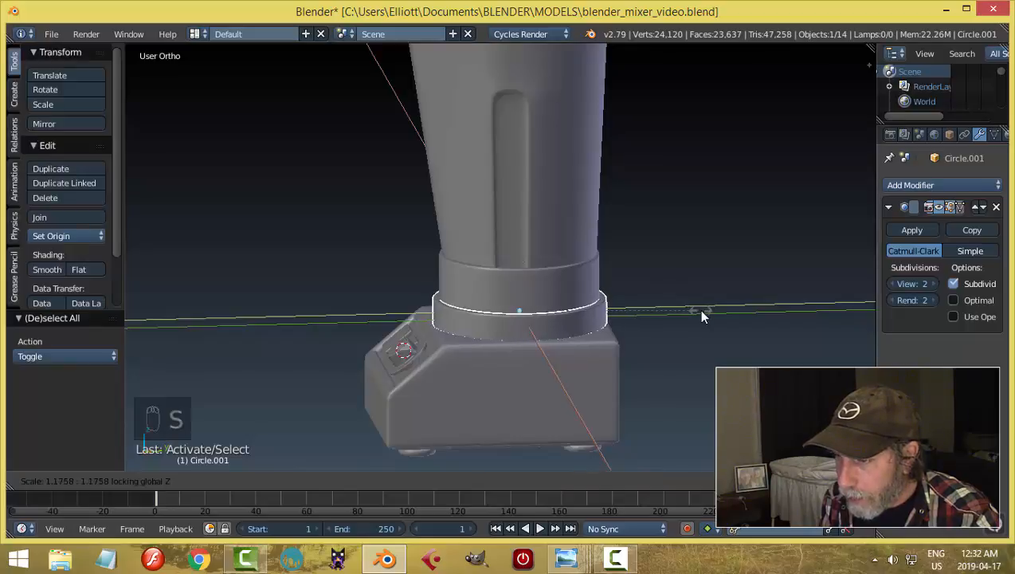
click(701, 314)
middle_drag(701, 299, 575, 314)
key(a)
scroll(693, 310, down, 4)
scroll(550, 335, up, 3)
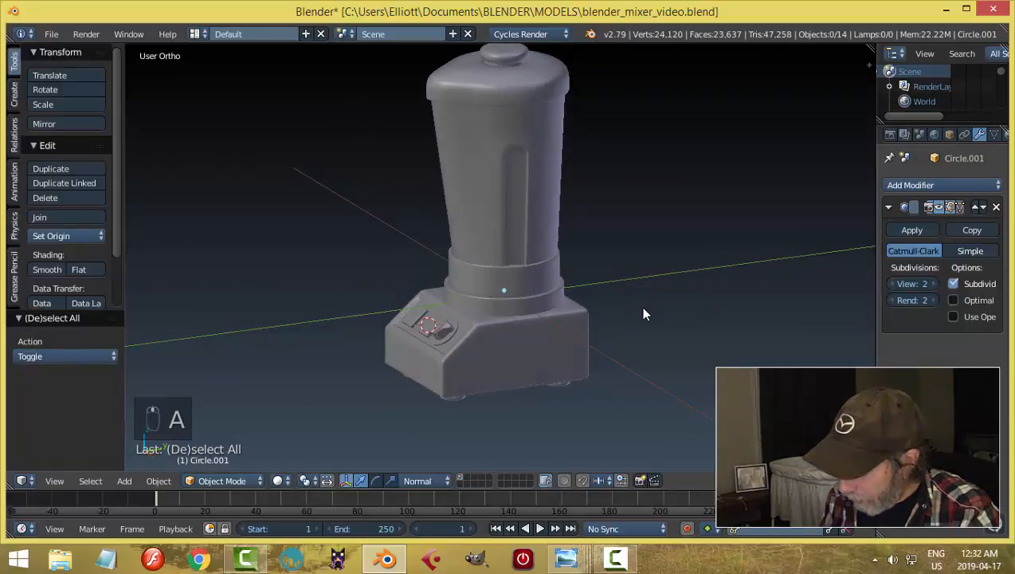
Step: In right view, select all base parts and the lower collar, make the base body active, and scale them up to 1.067
key(KP_3)
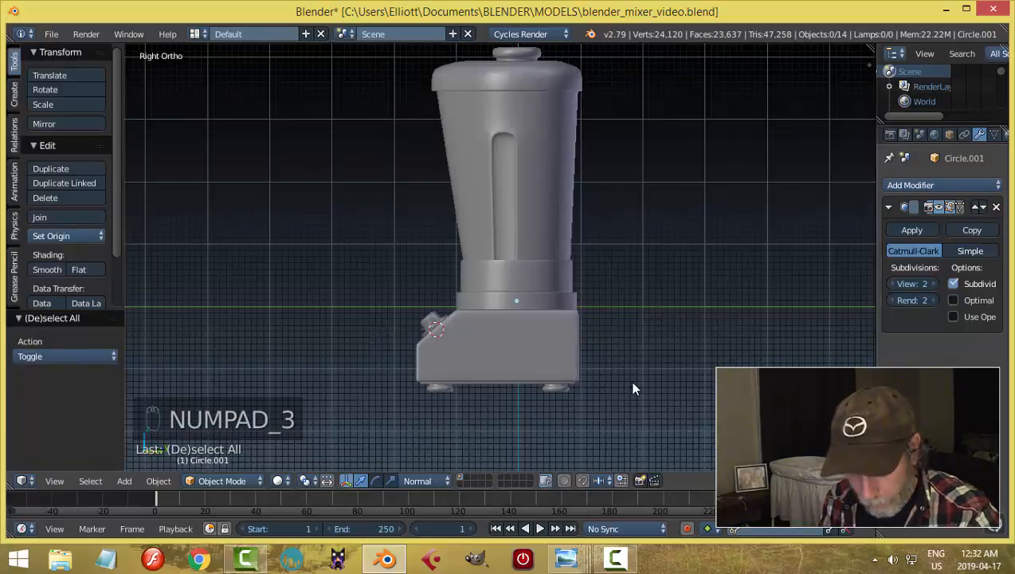
key(b)
drag(650, 421, 354, 306)
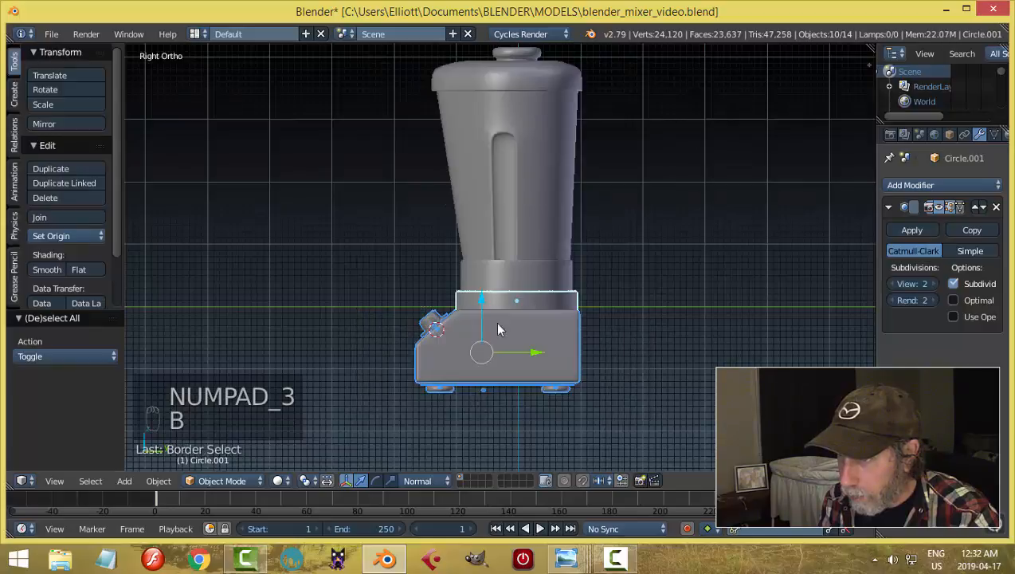
right_click(516, 308)
middle_drag(595, 303, 655, 327)
key(s)
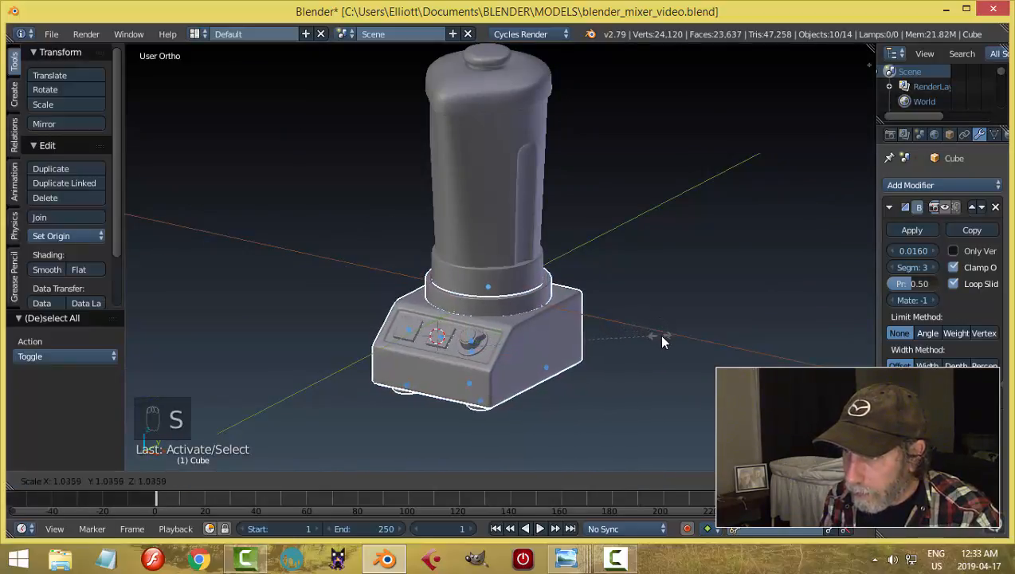
click(663, 338)
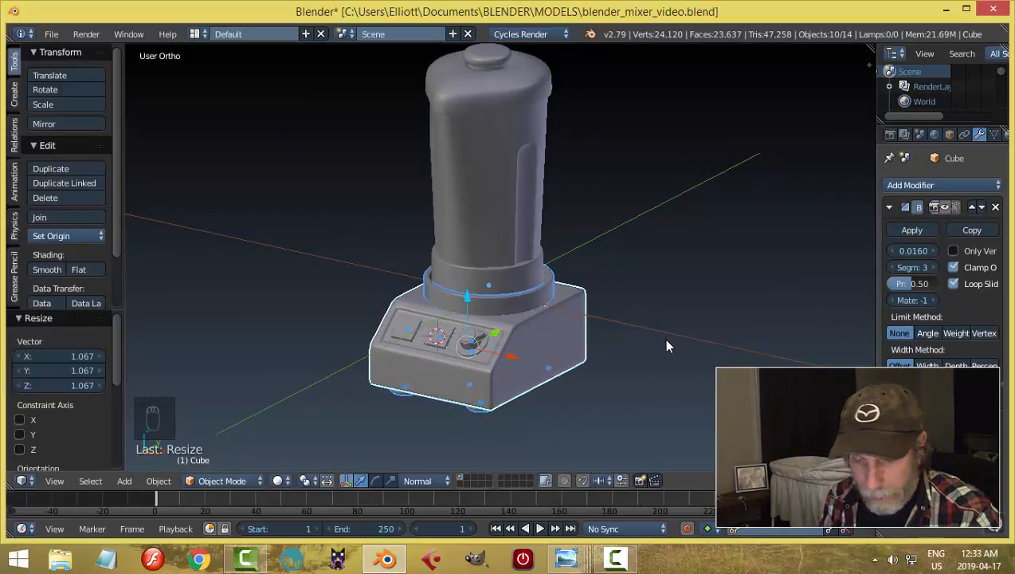
Step: Scale only the lower collar down to about 0.93 and deselect it
key(a)
right_click(526, 293)
key(s)
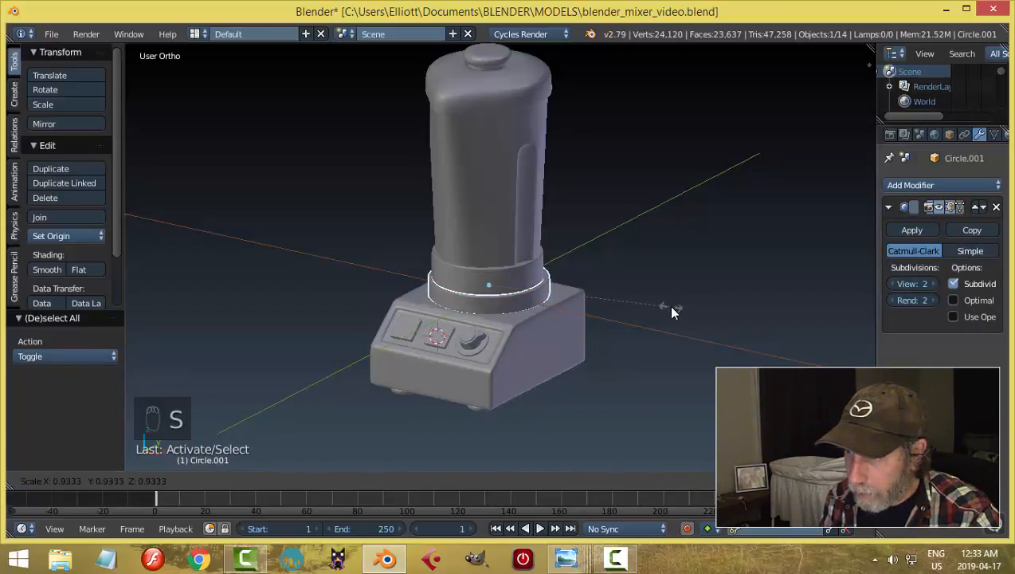
click(669, 307)
key(a)
Step: Inspect the collars and base from several angles, and save the file
middle_drag(703, 303, 641, 290)
scroll(621, 318, up, 4)
middle_drag(600, 347, 602, 298)
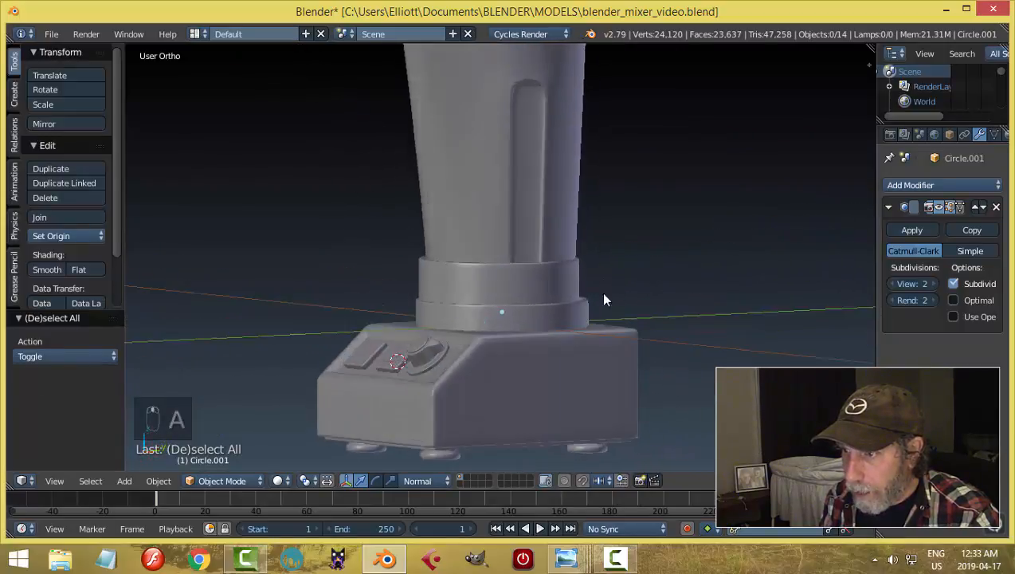
middle_drag(529, 306, 489, 340)
middle_drag(599, 320, 763, 358)
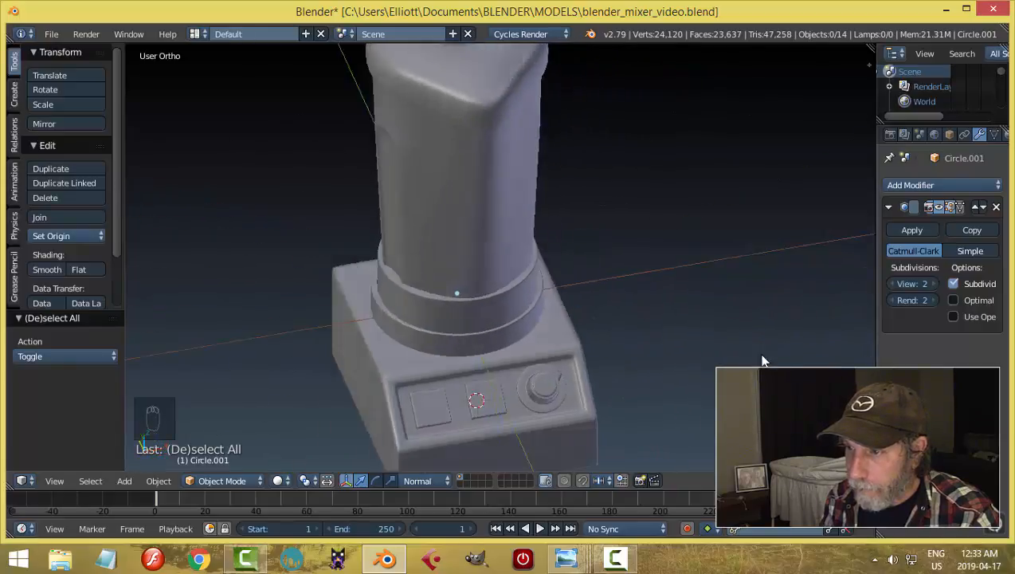
scroll(761, 343, down, 5)
middle_drag(612, 355, 540, 367)
key(ctrl+s)
Step: Move the upper collar beneath the jar slightly upward along Z, deselect it, and save the file
right_click(486, 319)
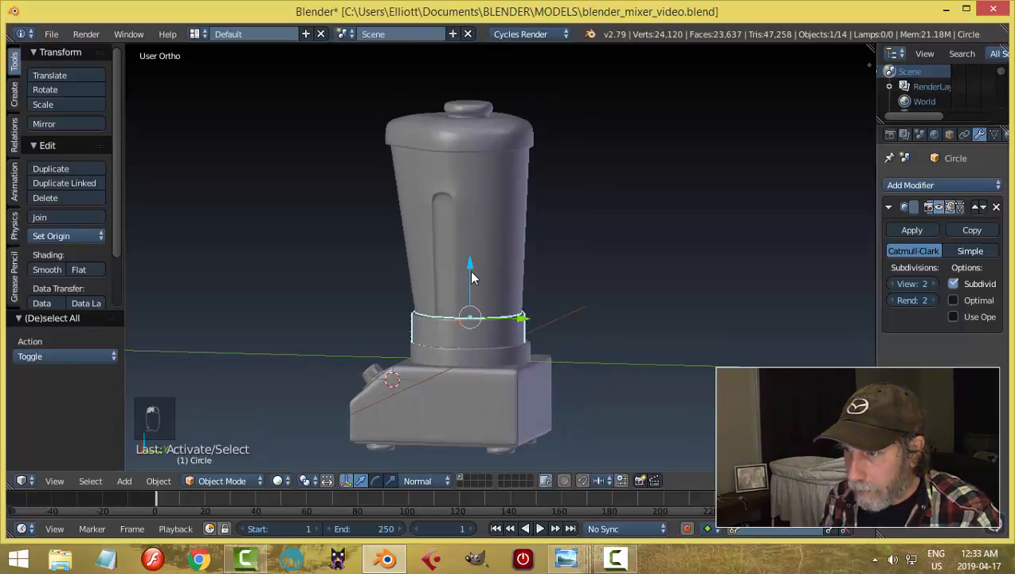
drag(471, 272, 471, 267)
key(a)
middle_drag(542, 303, 612, 355)
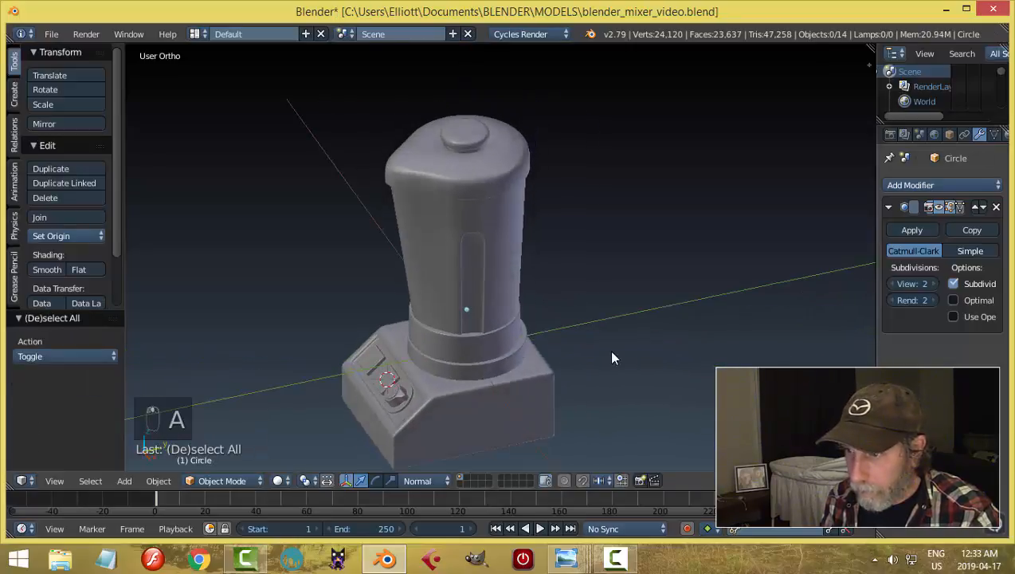
key(ctrl+s)
Step: In Edit Mode on the jar, select the upper middle edge at the back and snap the 3D cursor to it
middle_drag(585, 355, 492, 299)
right_click(492, 301)
key(Tab)
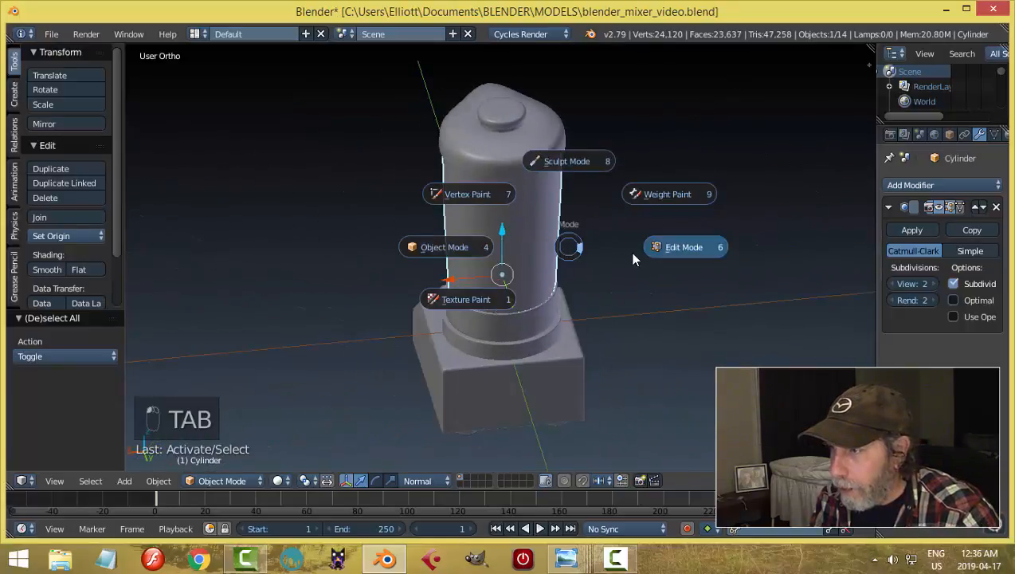
click(654, 252)
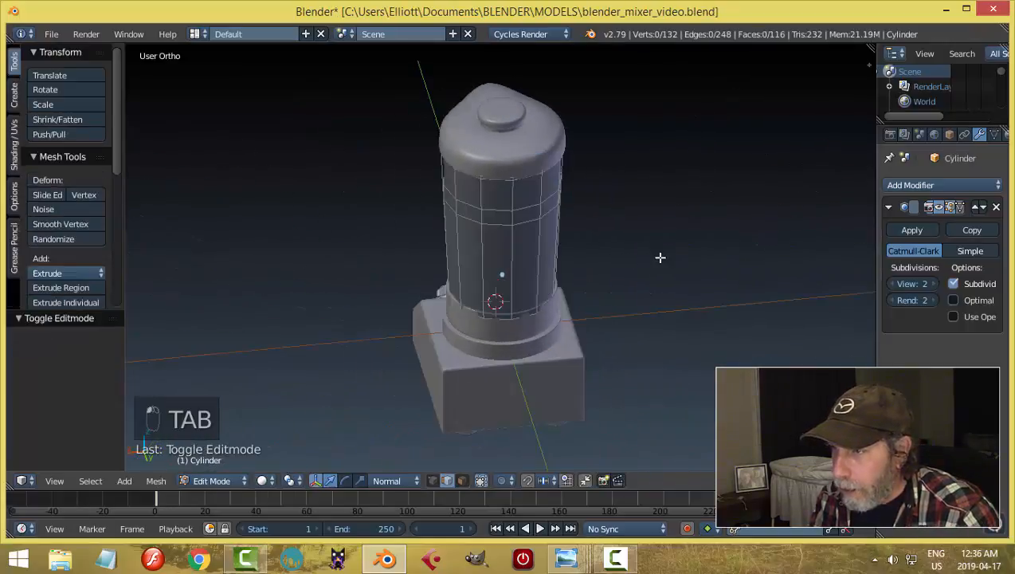
right_click(510, 210)
key(shift+s)
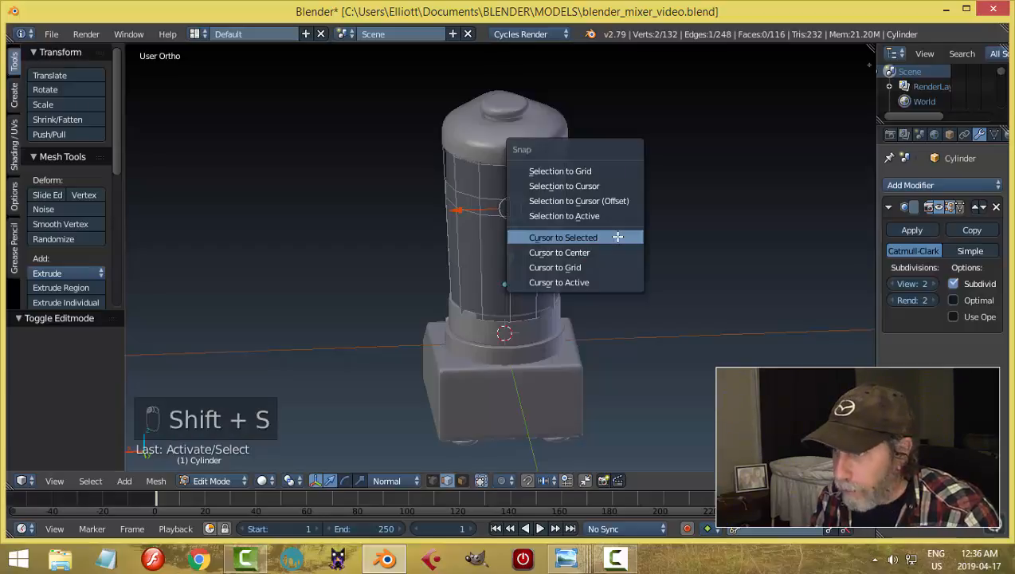
click(614, 235)
Step: Set the transform orientation to Global and return the jar to Object Mode
click(391, 480)
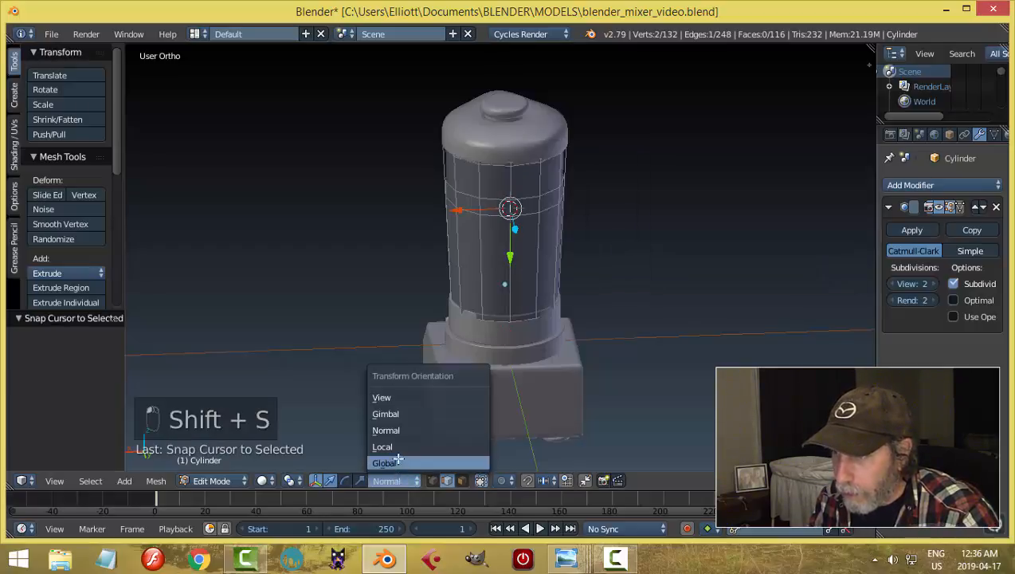
click(387, 463)
key(Tab)
click(480, 372)
middle_drag(530, 325, 683, 272)
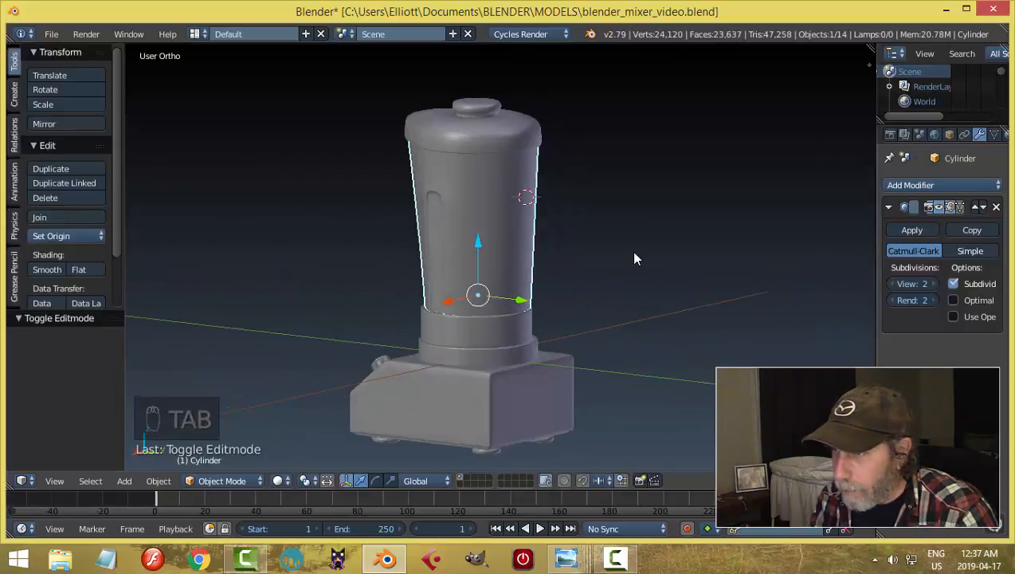
Step: Add a plane at the 3D cursor and, in vertex select mode, merge all its vertices at center into a single vertex
key(shift+a)
click(676, 254)
key(Tab)
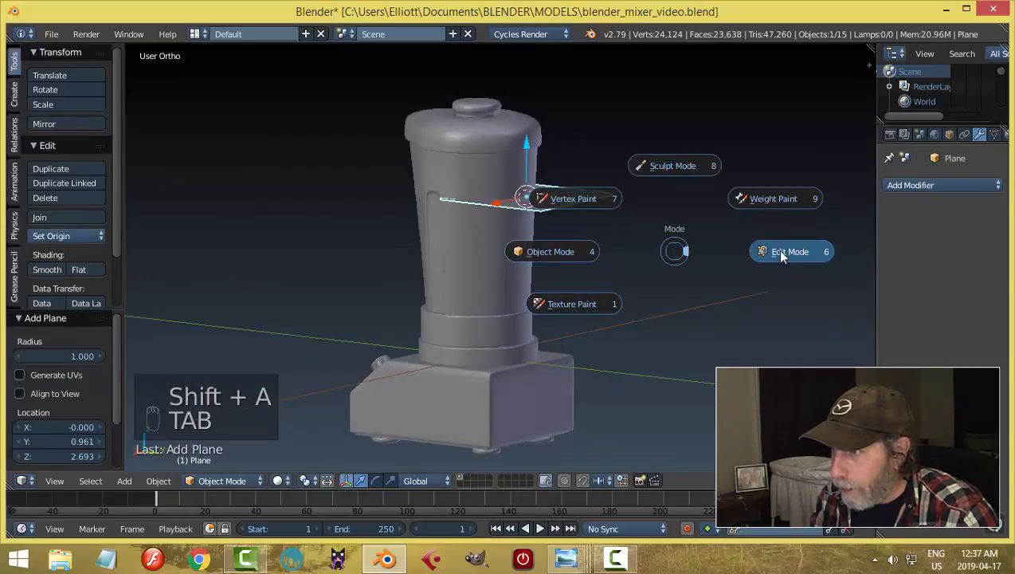
click(781, 250)
middle_drag(688, 290, 687, 296)
key(ctrl+Tab)
click(668, 268)
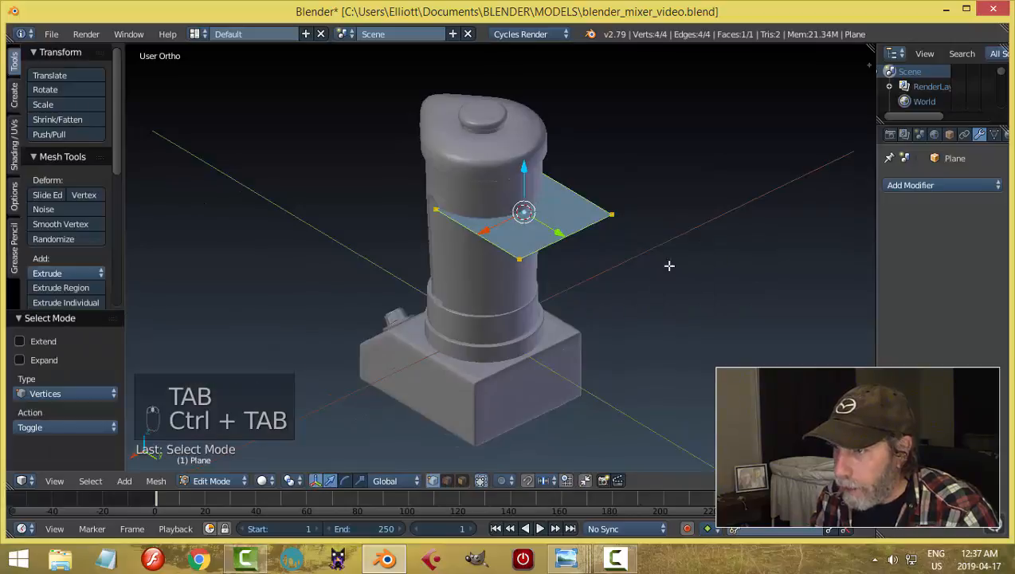
key(alt+m)
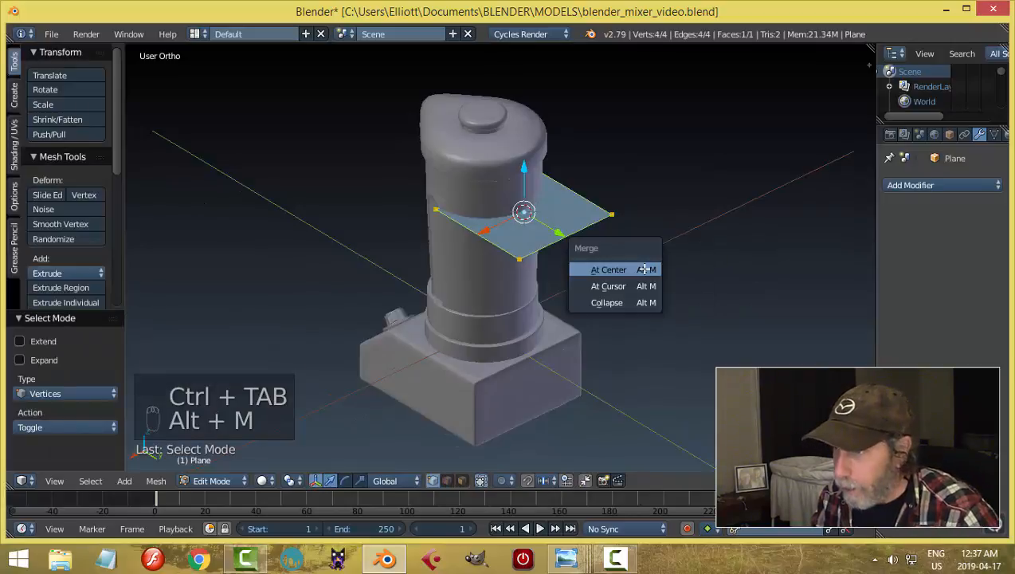
click(609, 270)
middle_drag(664, 237, 760, 212)
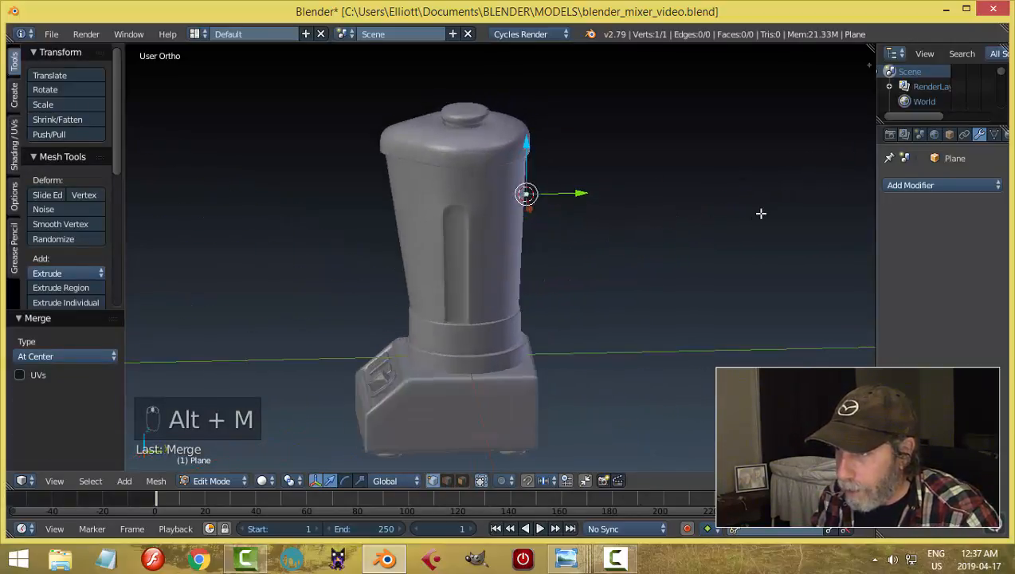
Step: Move the vertex about 0.024 along Y into the jar wall and extrude it about 0.564 outward along Y in right view
key(g)
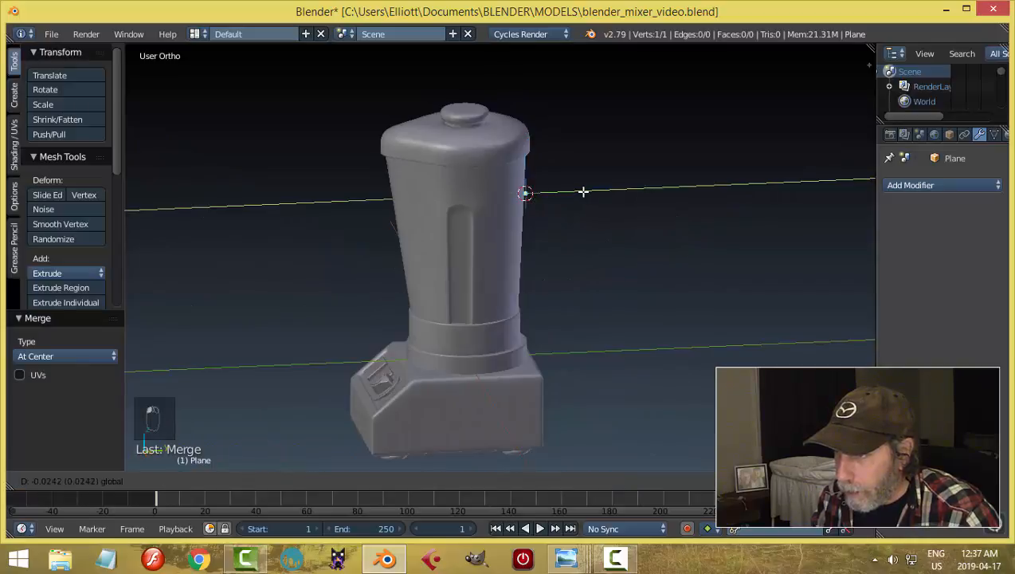
click(583, 191)
key(KP_3)
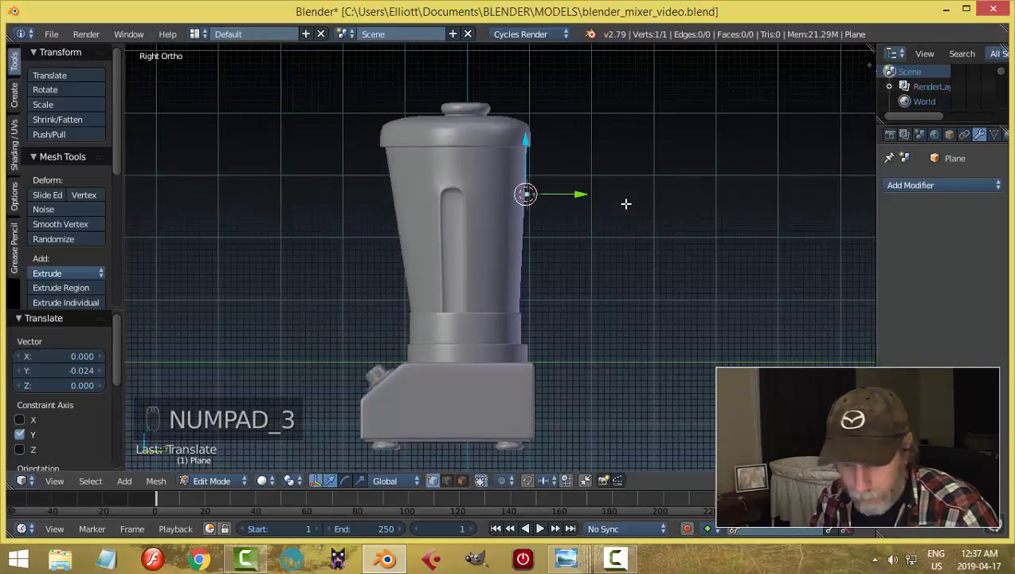
key(e)
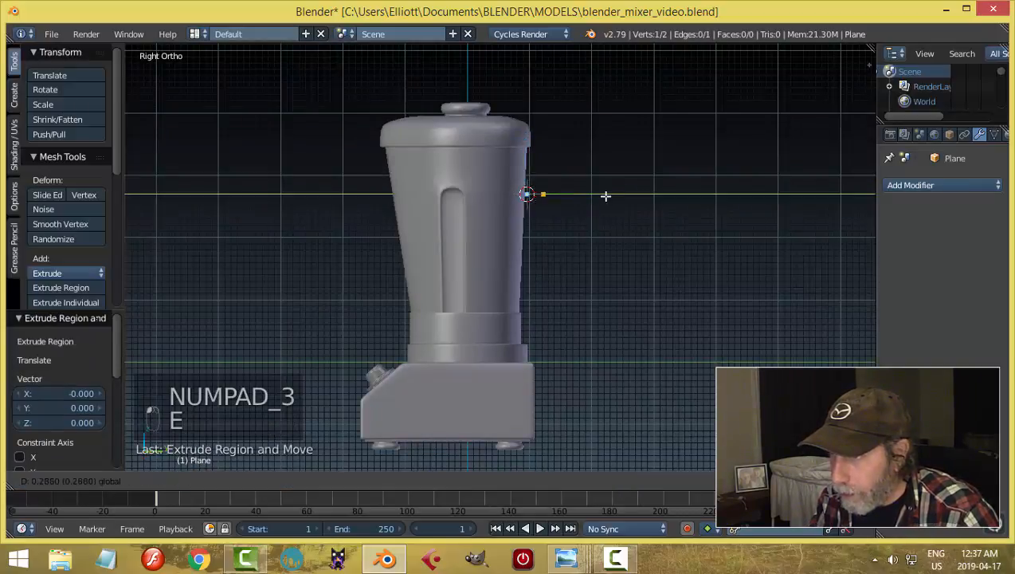
click(622, 197)
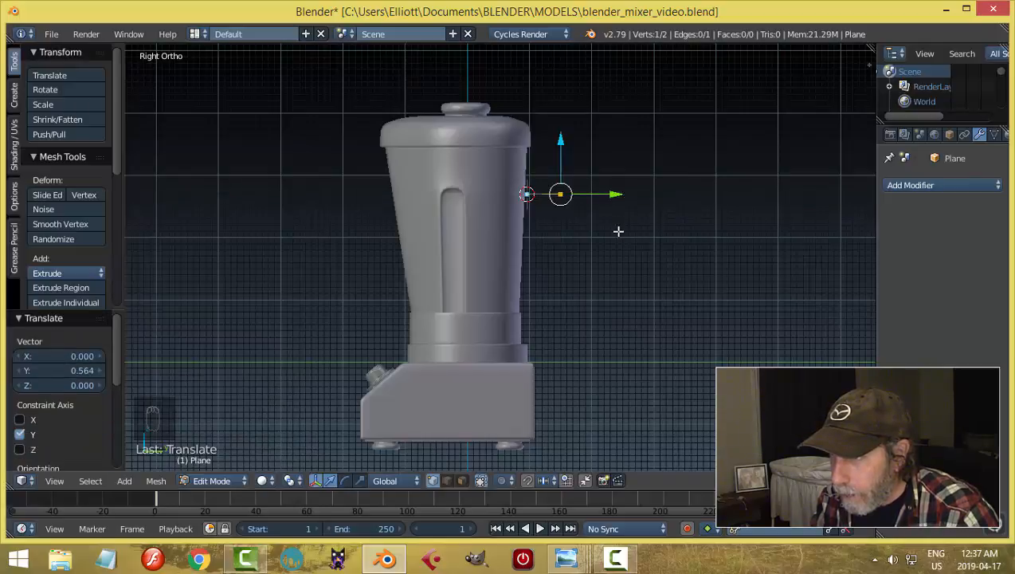
Step: Extrude the outer vertex about 1.596 downward along Z, and extrude its lower end slightly downward and back into the jar wall
key(e)
key(z)
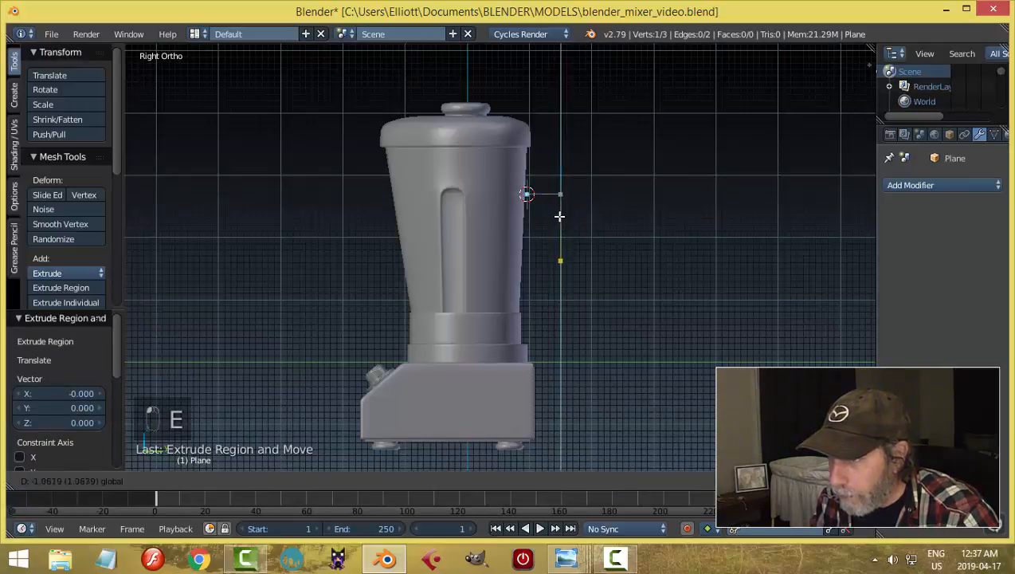
click(557, 245)
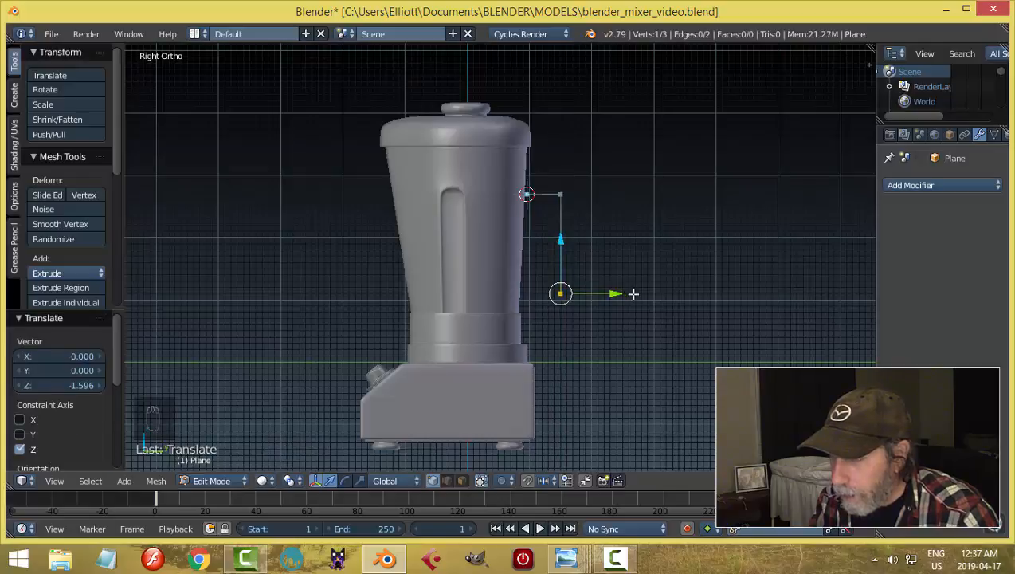
shift+middle_drag(638, 320, 635, 254)
scroll(636, 263, up, 1)
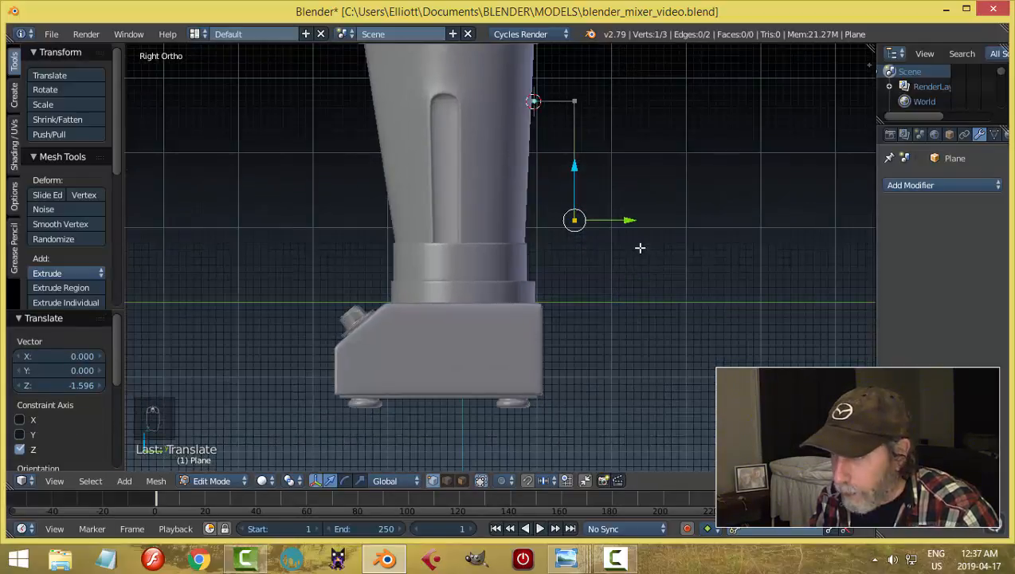
key(e)
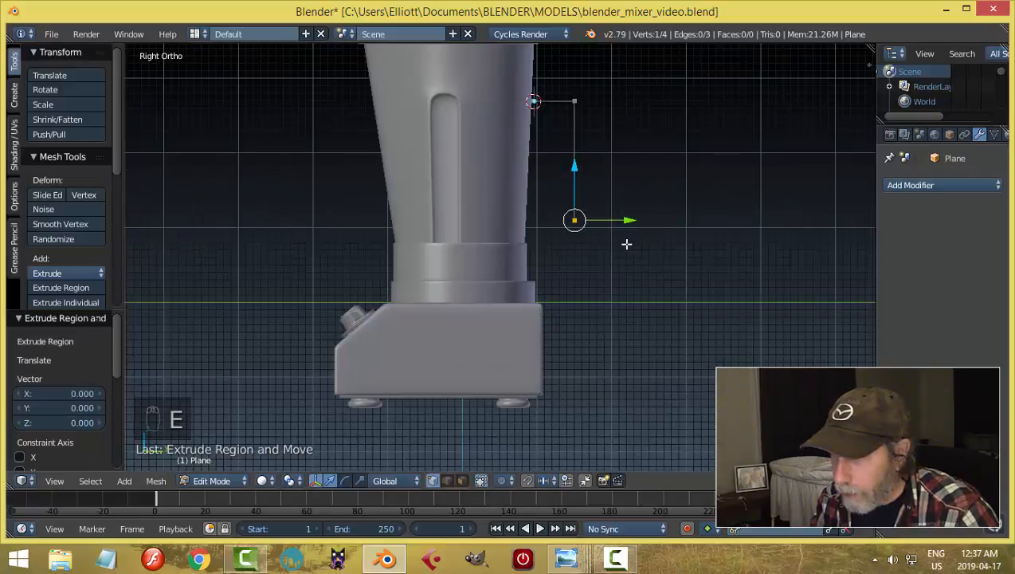
key(g)
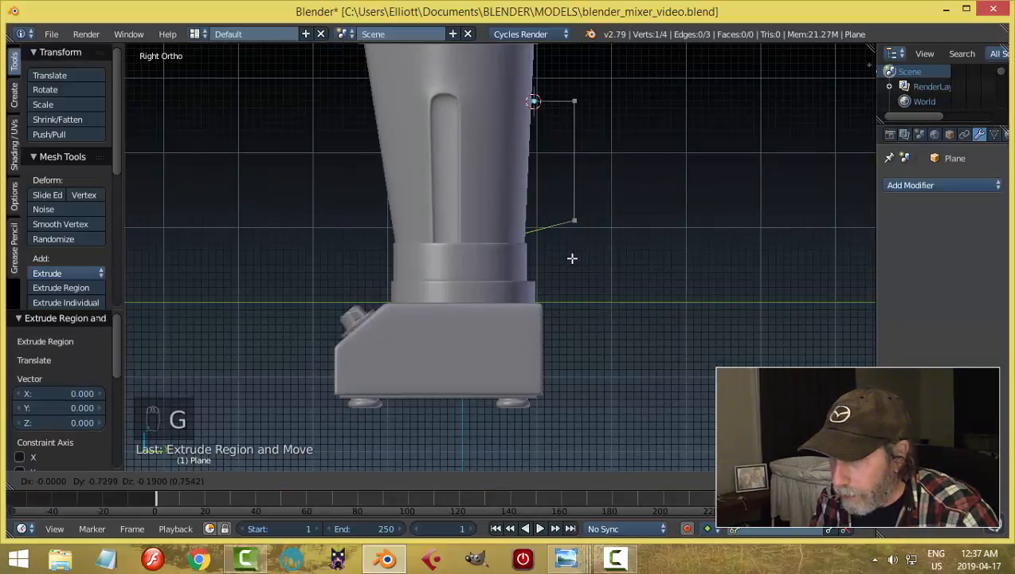
click(572, 258)
Step: Select the whole handle outline, move it upward along Z to just beneath the lid, and deselect it
key(a)
key(a)
key(a)
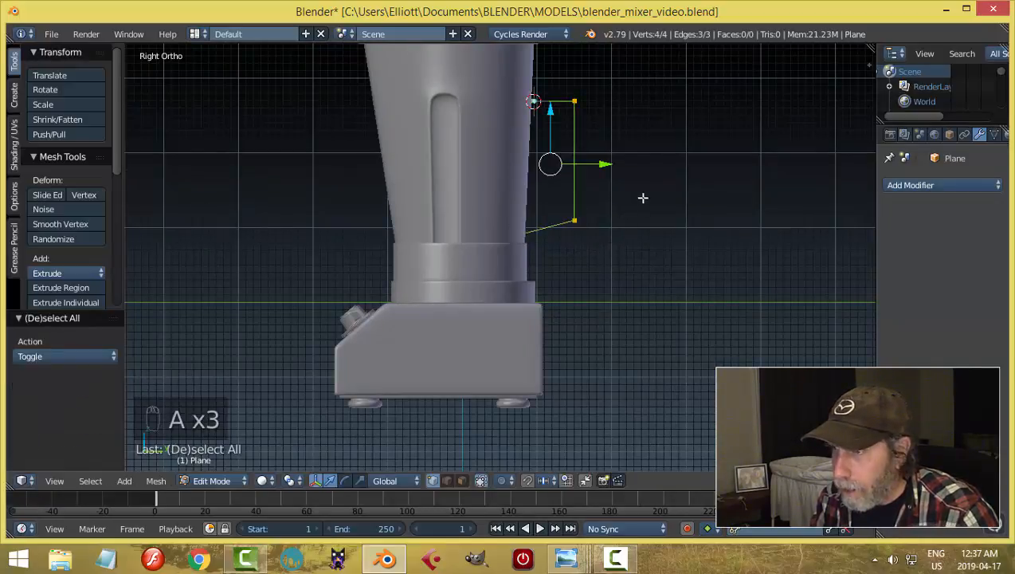
shift+scroll(638, 233, up, 3)
drag(555, 162, 553, 127)
key(a)
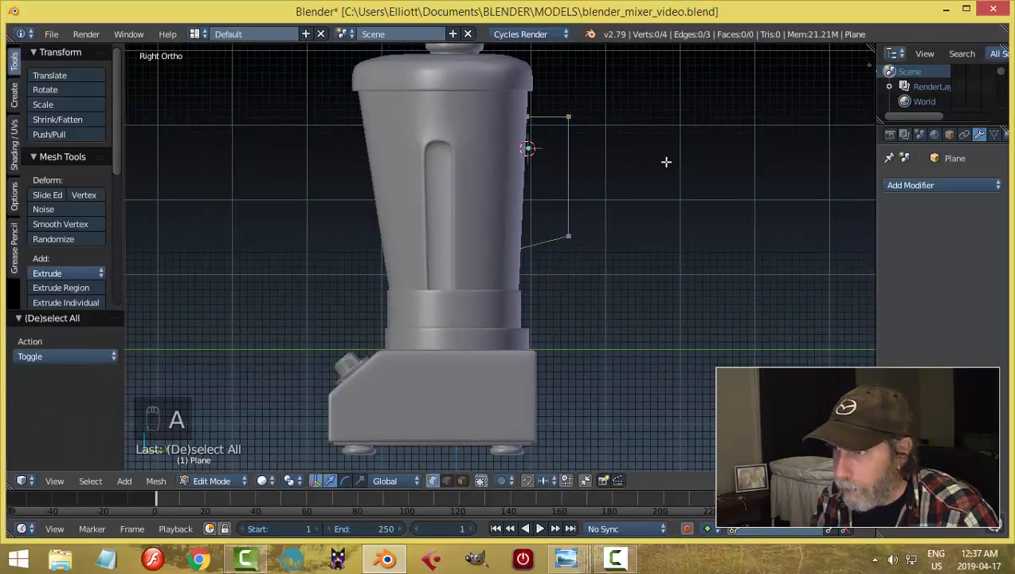
Step: Round the handle outline's upper outer corner with a vertex bevel of about 0.198 offset and 6 segments
middle_drag(652, 180, 630, 217)
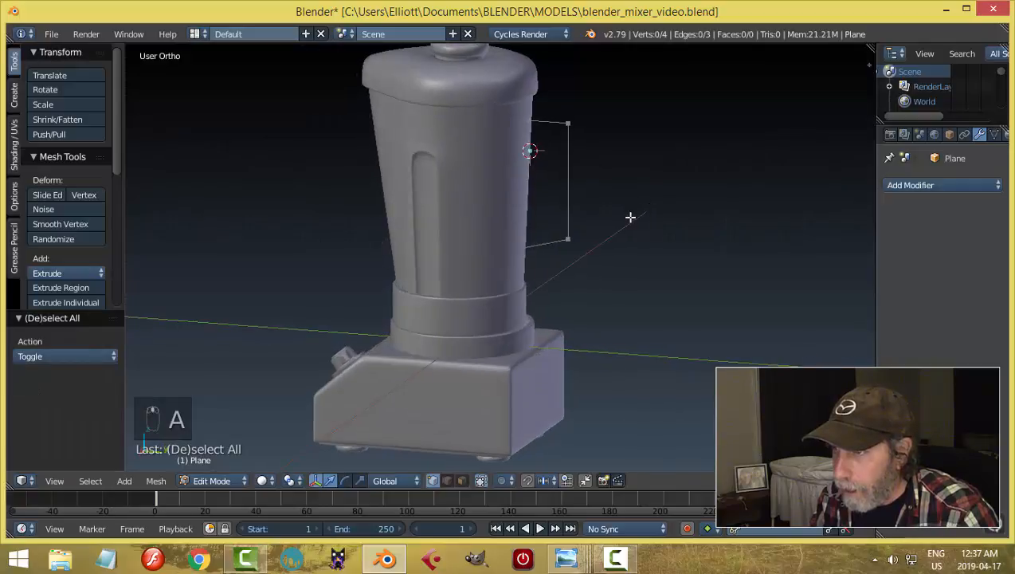
right_click(570, 121)
middle_drag(629, 156, 653, 304)
scroll(655, 172, up, 2)
scroll(614, 247, up, 2)
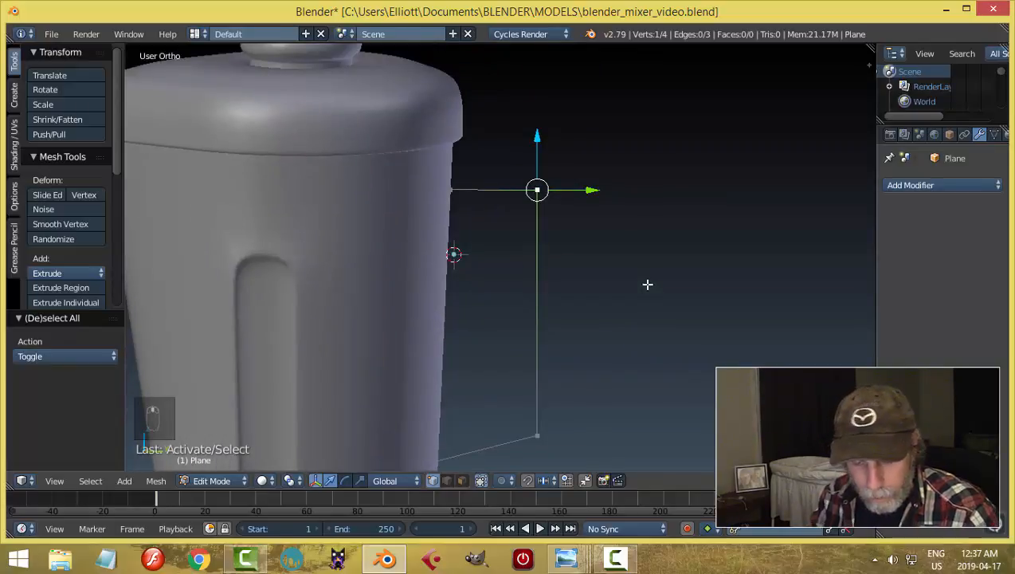
key(ctrl+shift+b)
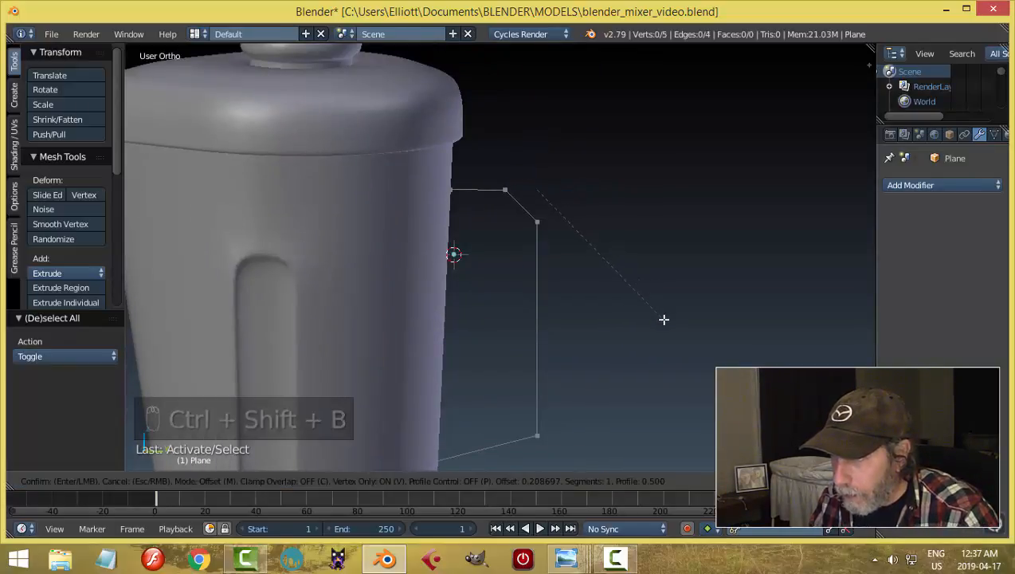
scroll(663, 318, up, 2)
scroll(663, 318, up, 2)
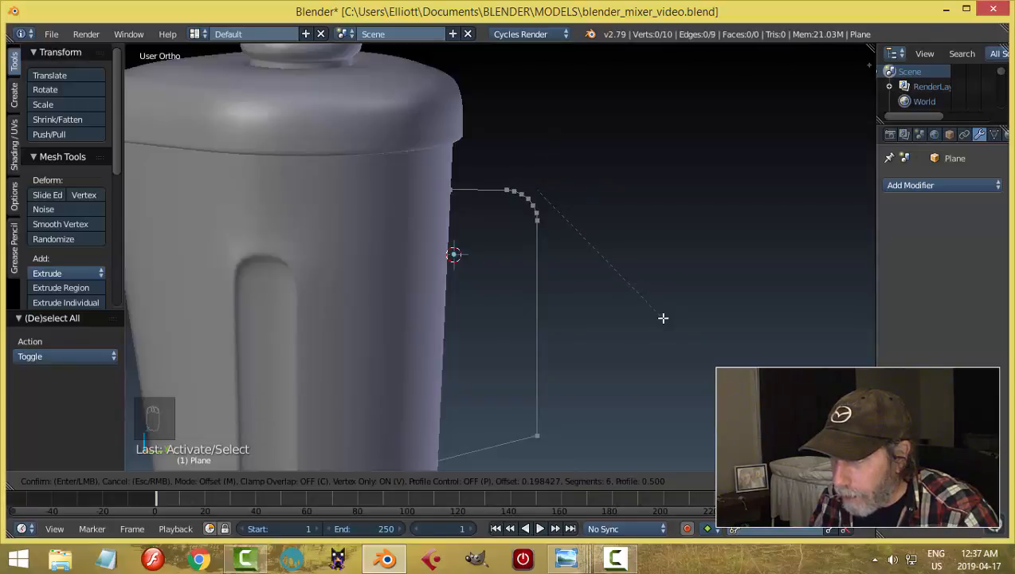
click(663, 318)
key(a)
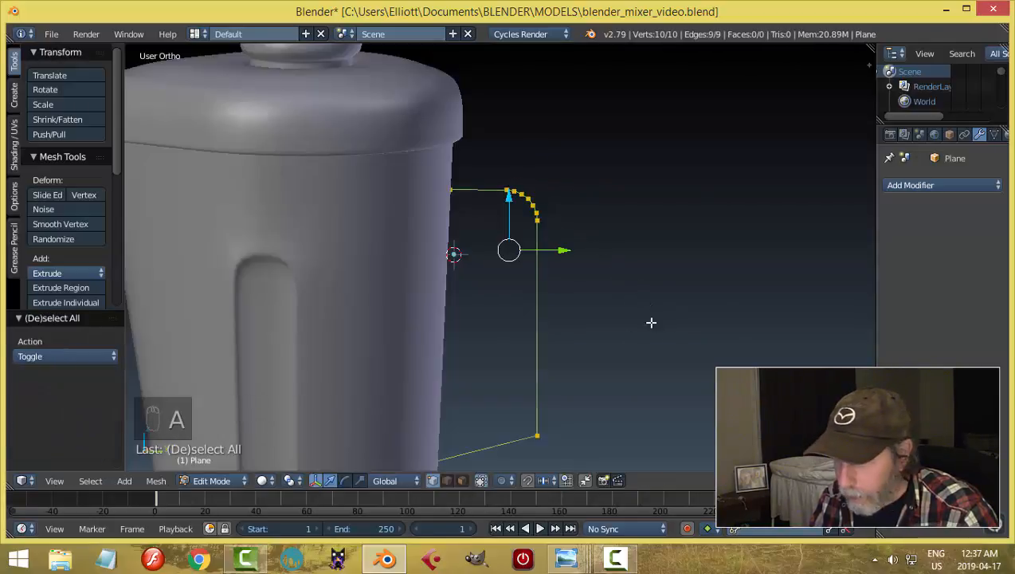
Step: Round the handle outline's lower outer corner with a vertex bevel of about 0.116 offset and 3 segments
right_click(537, 423)
key(ctrl+shift+b)
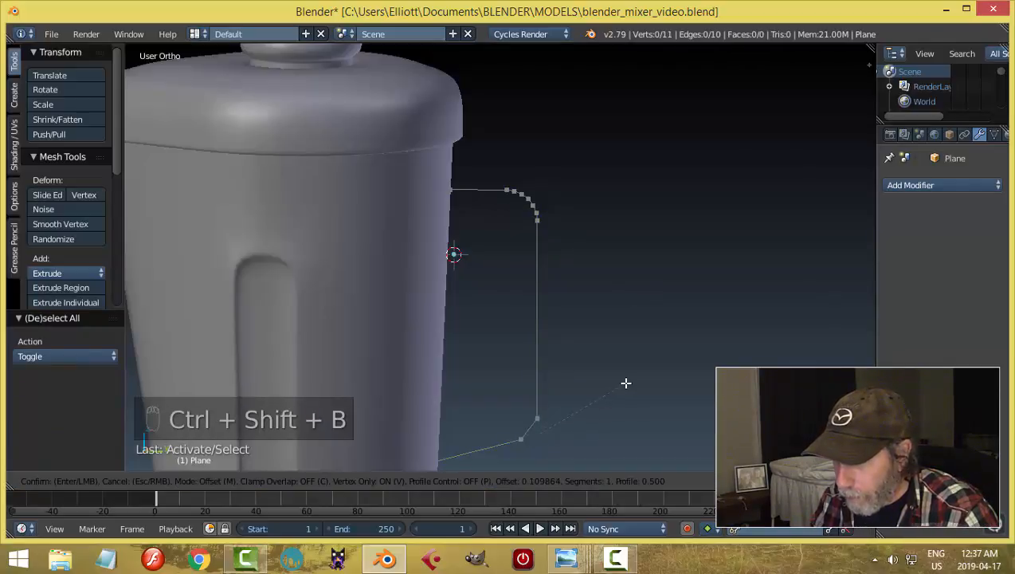
scroll(626, 383, up, 2)
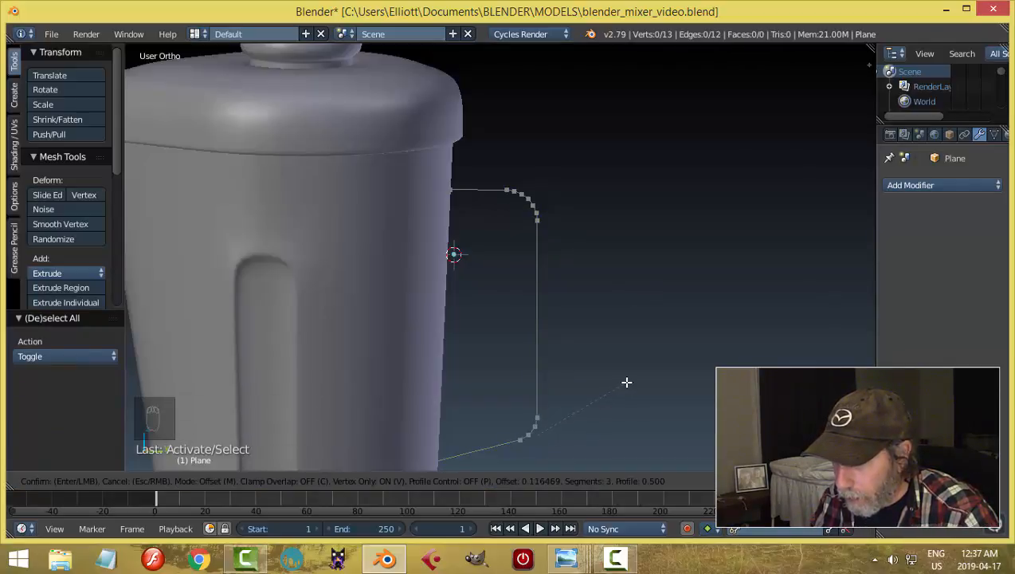
click(627, 382)
key(a)
key(a)
key(a)
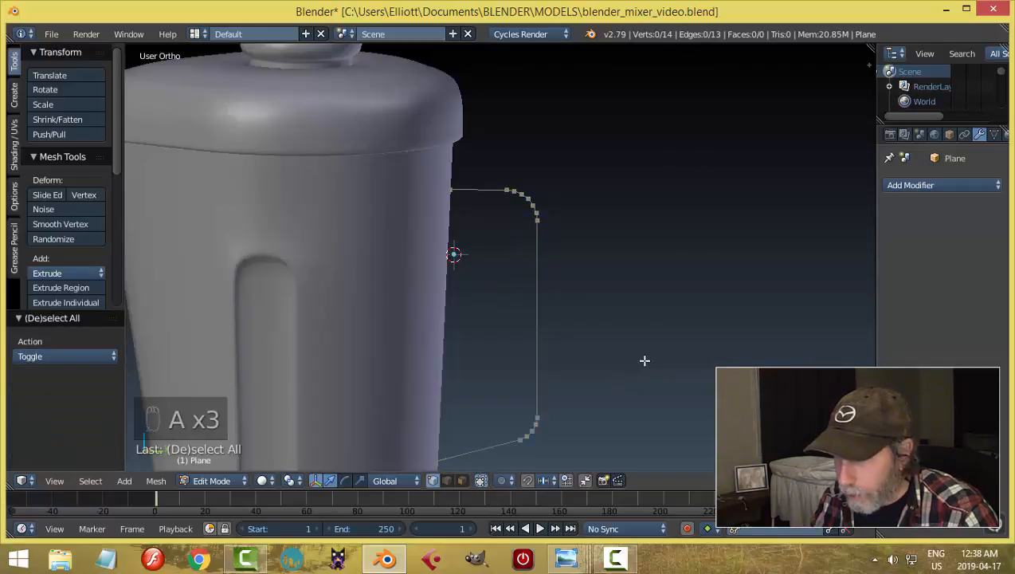
Step: Select the entire handle outline and extrude it about 0.342 along X into a flat strip
key(a)
middle_drag(668, 335, 521, 355)
key(e)
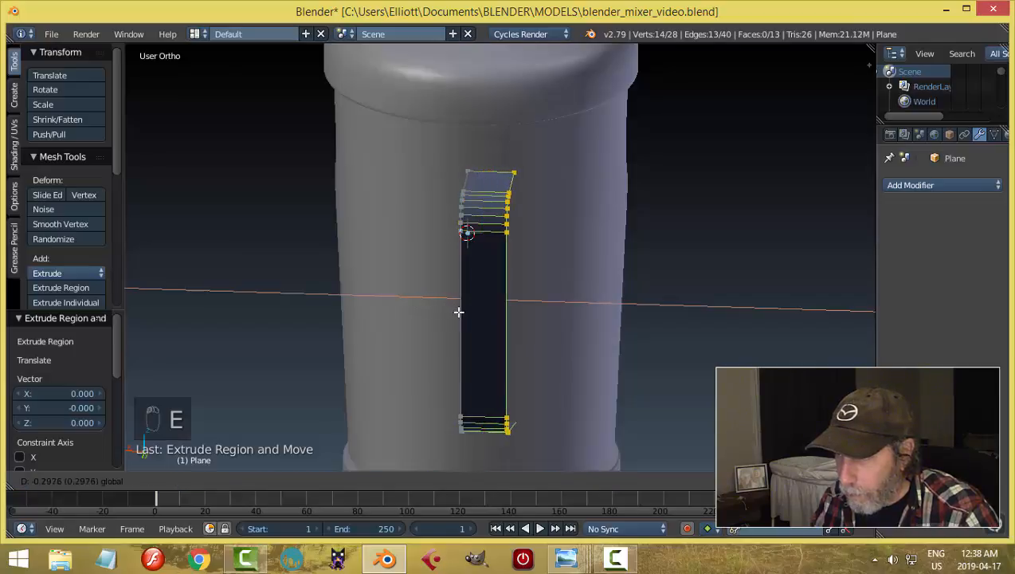
click(494, 314)
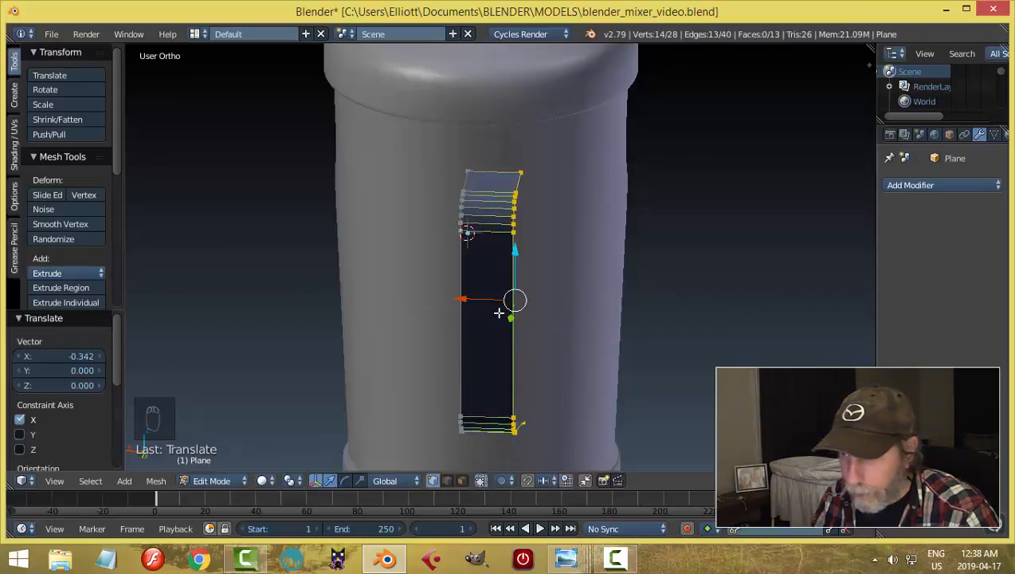
Step: Recalculate the strip's normals, extrude all its faces in place, and shrink them inward by 0.145 to give the handle thickness
key(a)
key(a)
key(a)
middle_drag(491, 301, 641, 278)
key(ctrl+n)
key(e)
right_click(641, 278)
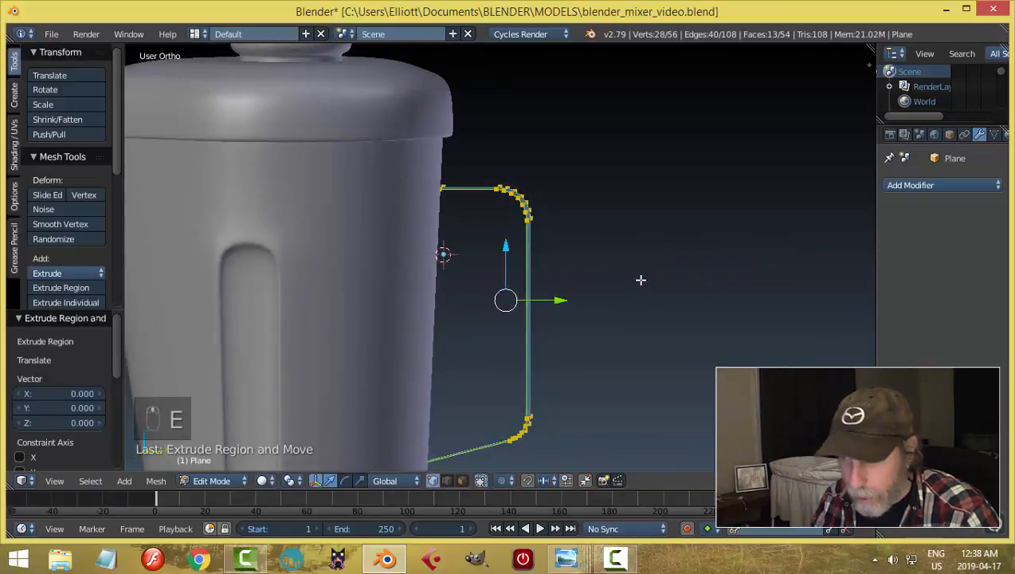
key(alt+s)
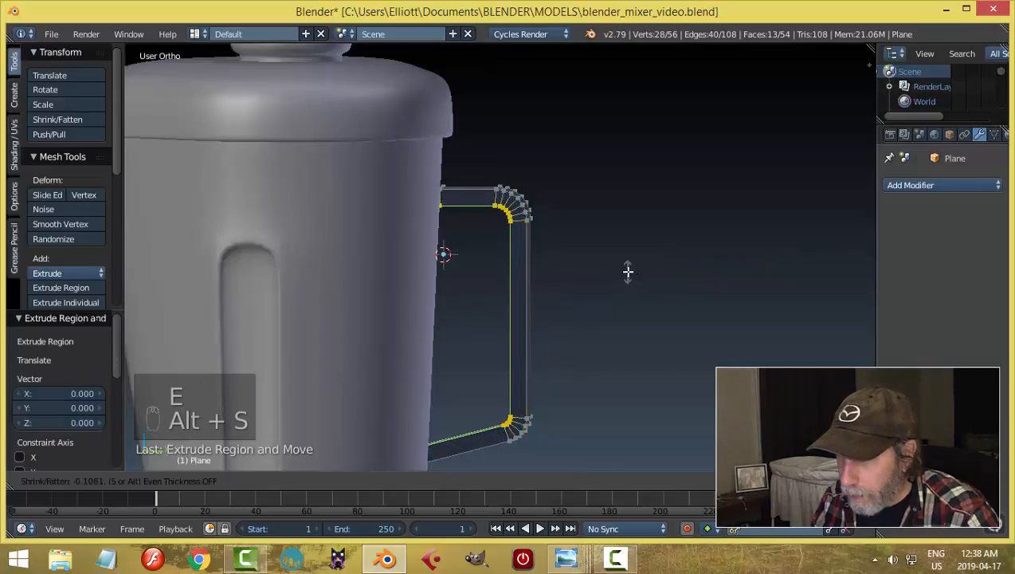
click(627, 269)
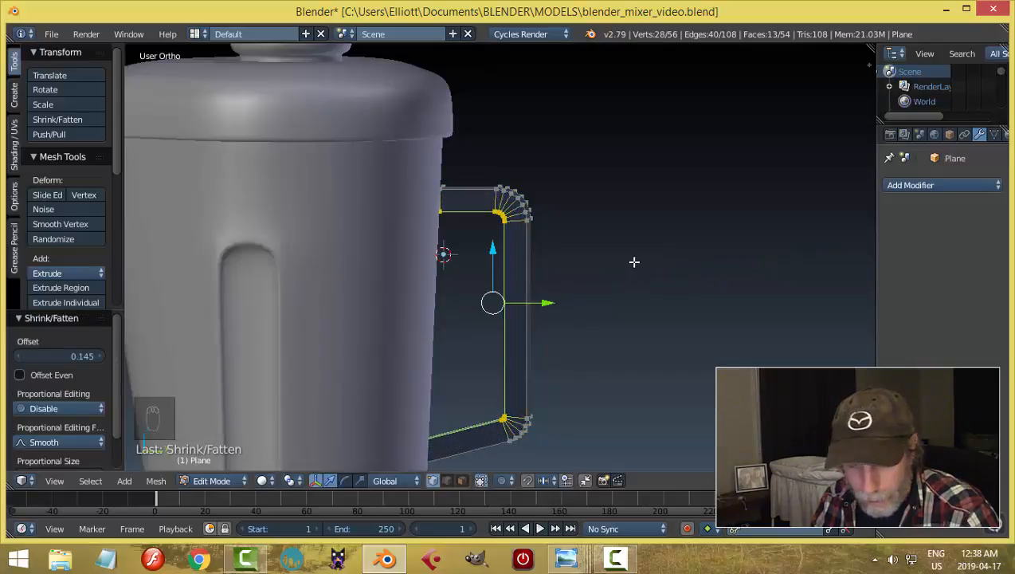
Step: Recalculate the normals of the whole handle mesh in Edit Mode and return it to Object Mode
key(a)
key(Tab)
click(568, 271)
mouse_move(616, 236)
middle_down()
mouse_move(560, 274)
mouse_move(462, 287)
mouse_move(542, 242)
mouse_move(553, 215)
mouse_move(542, 271)
mouse_move(571, 276)
mouse_move(541, 259)
mouse_move(616, 252)
middle_up()
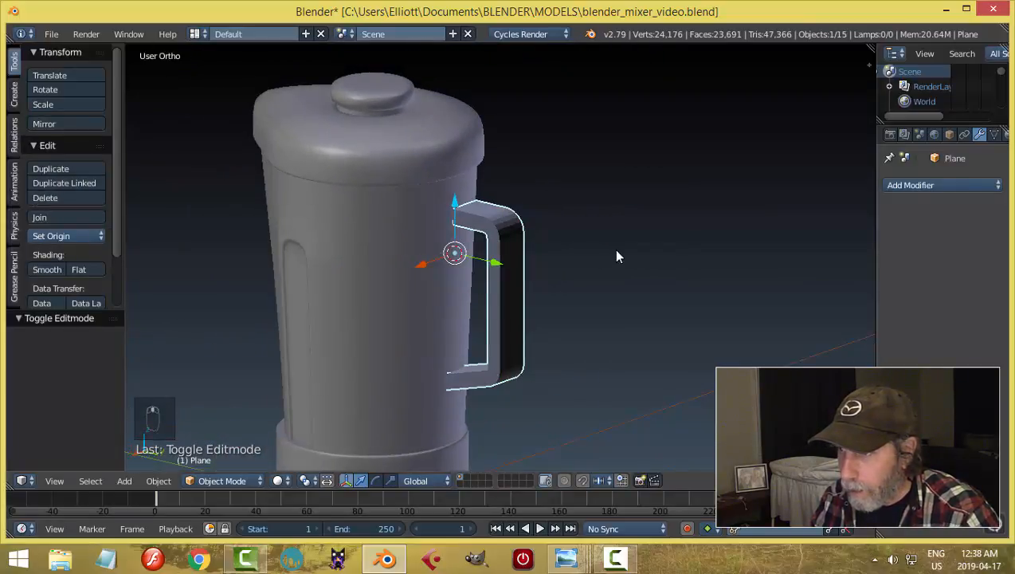
key(Tab)
click(708, 248)
key(a)
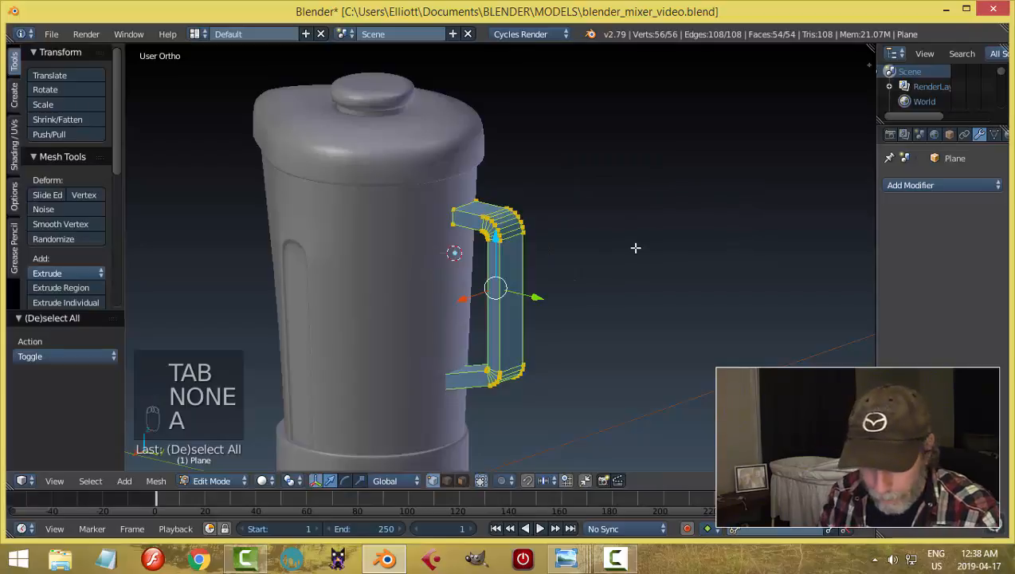
key(ctrl+n)
key(a)
key(Tab)
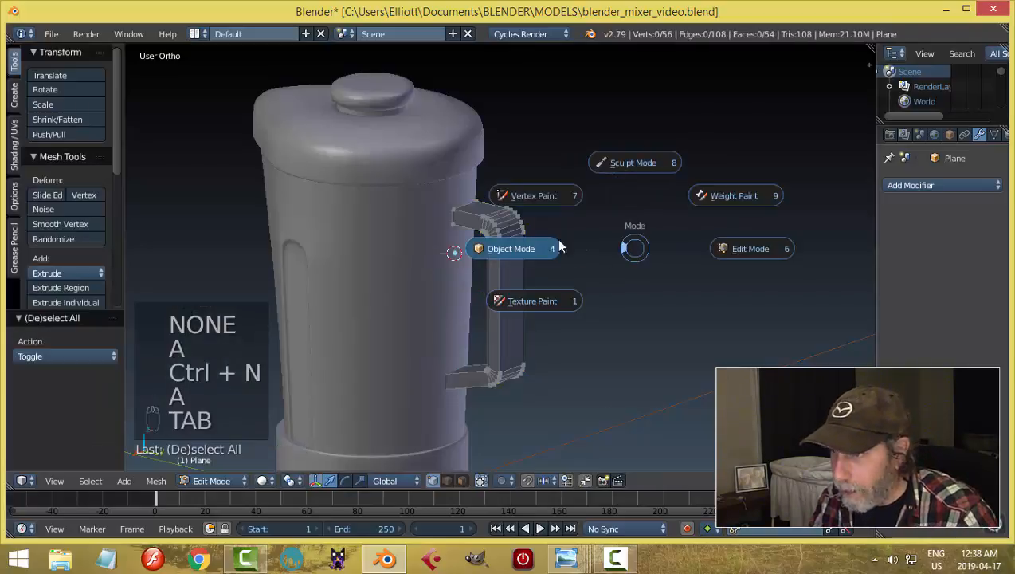
click(527, 244)
Step: Move the handle outward along Y so it stands clear of the jar
middle_drag(588, 232, 509, 270)
drag(509, 270, 569, 263)
middle_drag(569, 263, 610, 254)
Step: Enter Edit Mode on the handle and switch to face select mode
key(Tab)
click(705, 265)
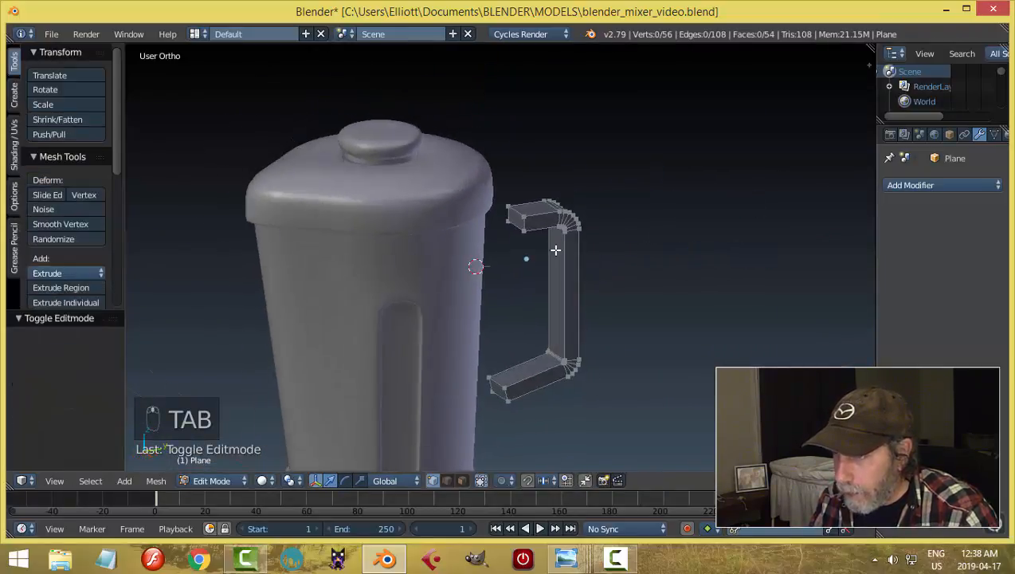
key(ctrl+Tab)
click(525, 274)
click(526, 204)
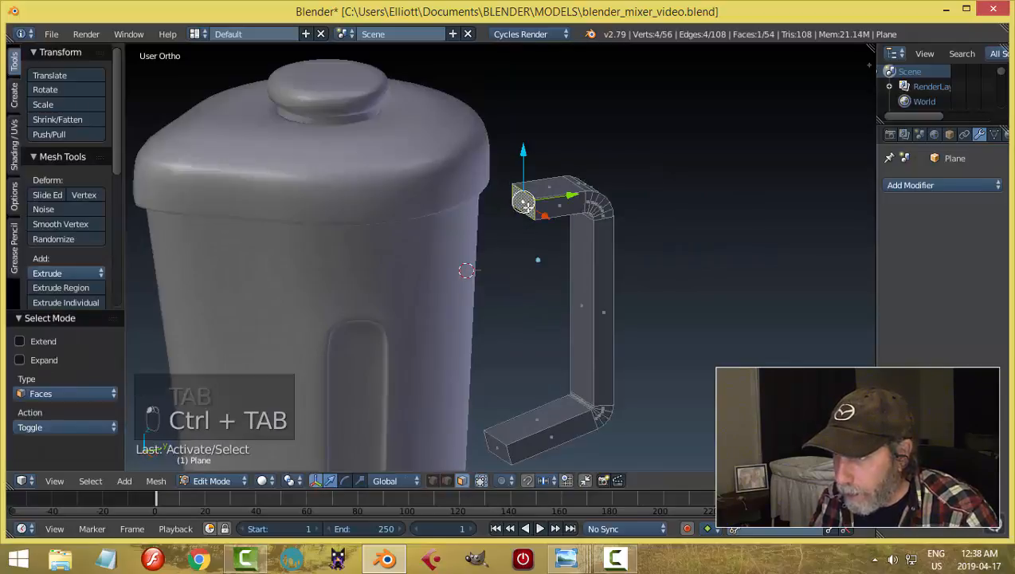
Step: Select the handle's upper end face, extrude it about 0.116 along Y toward the jar, and deselect it
middle_drag(587, 397, 606, 311)
key(a)
right_click(524, 207)
middle_drag(593, 256, 543, 279)
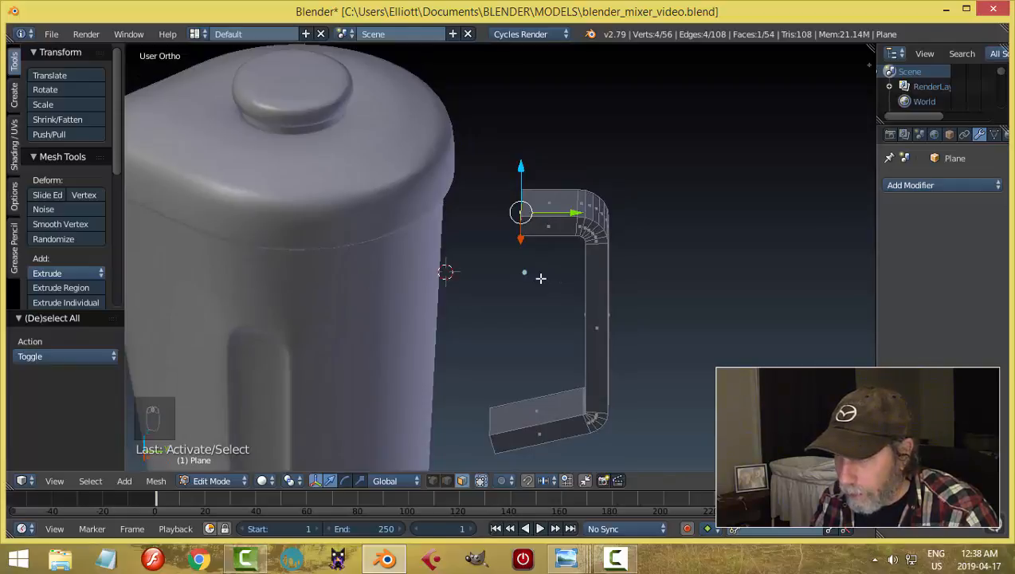
key(e)
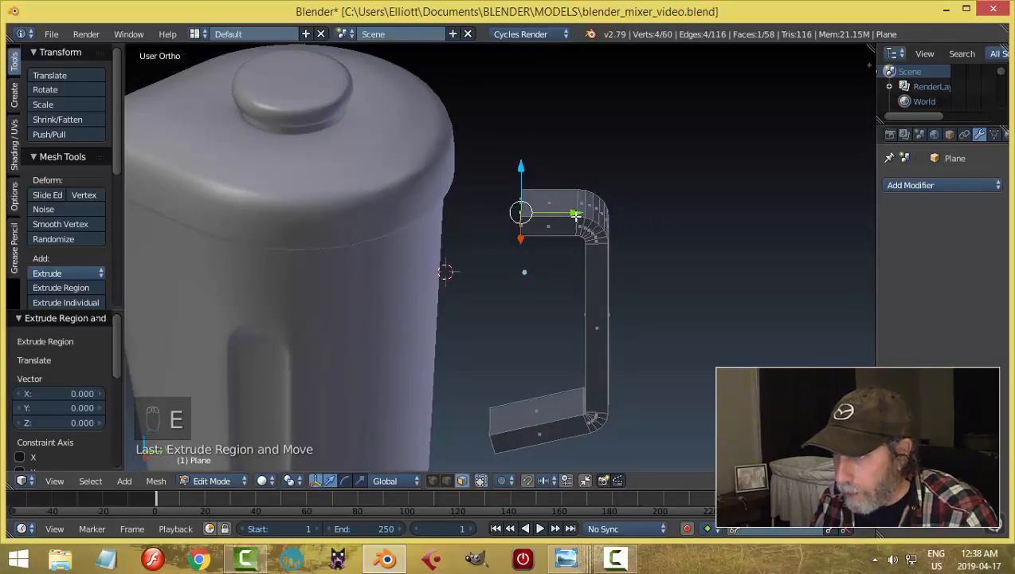
middle_click(570, 214)
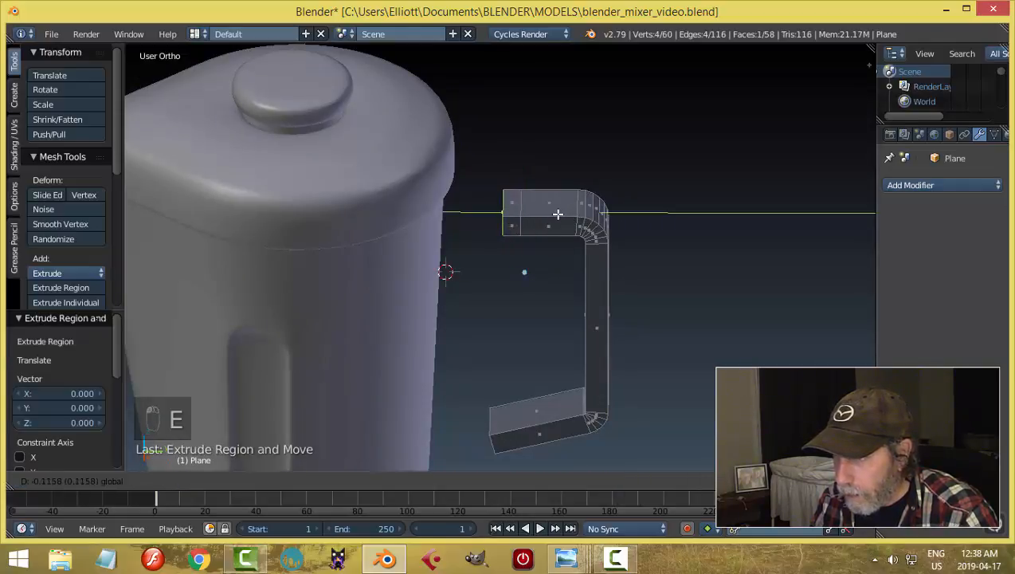
click(557, 213)
key(a)
middle_drag(540, 256, 532, 265)
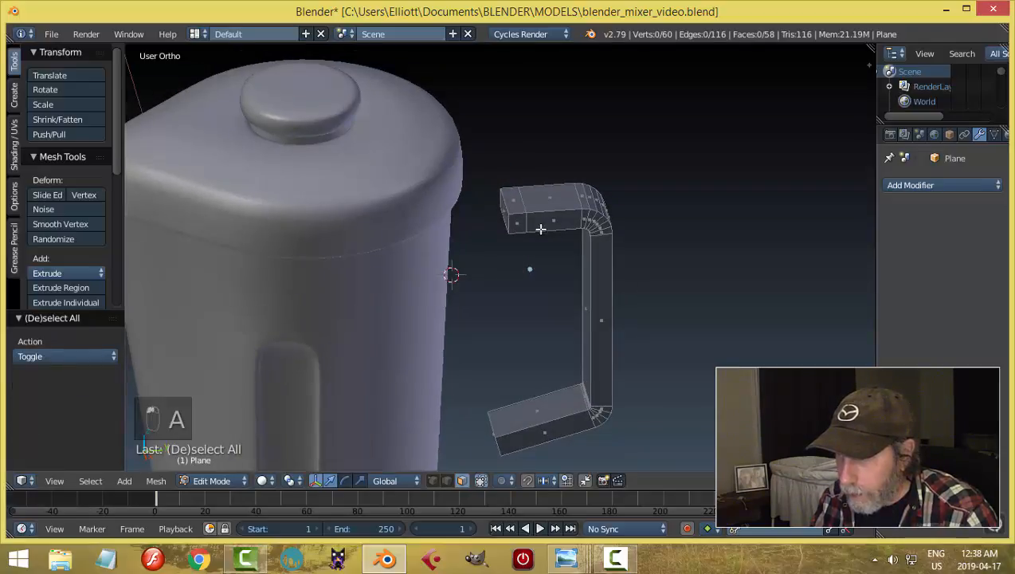
Step: Delete the end cap face at the handle's upper end, on the side facing the jar
right_click(510, 210)
key(x)
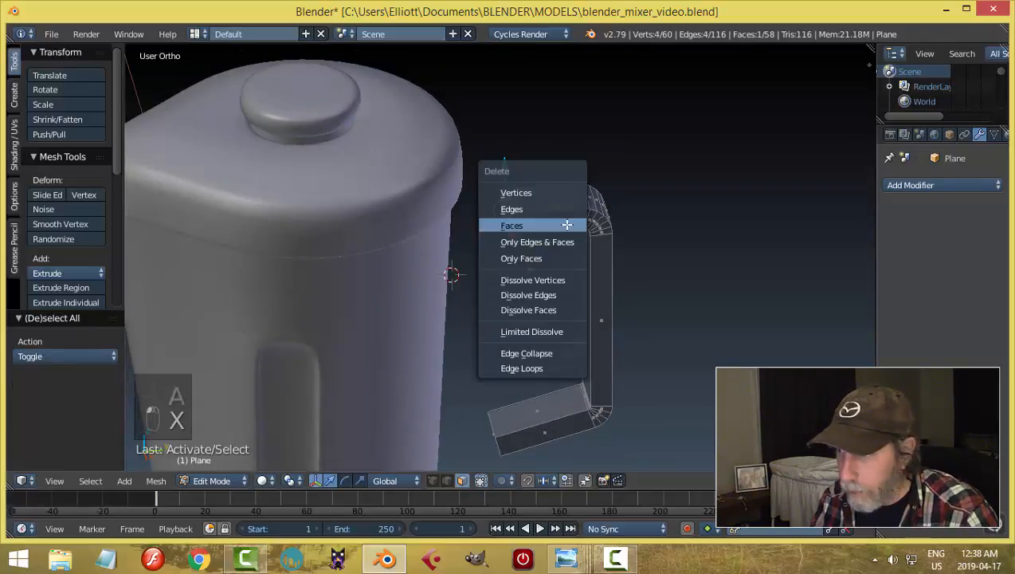
click(527, 221)
Step: Extrude the face loop around the handle's upper end in place and fatten it outward about 0.03 to form a collar
alt+right_click(513, 211)
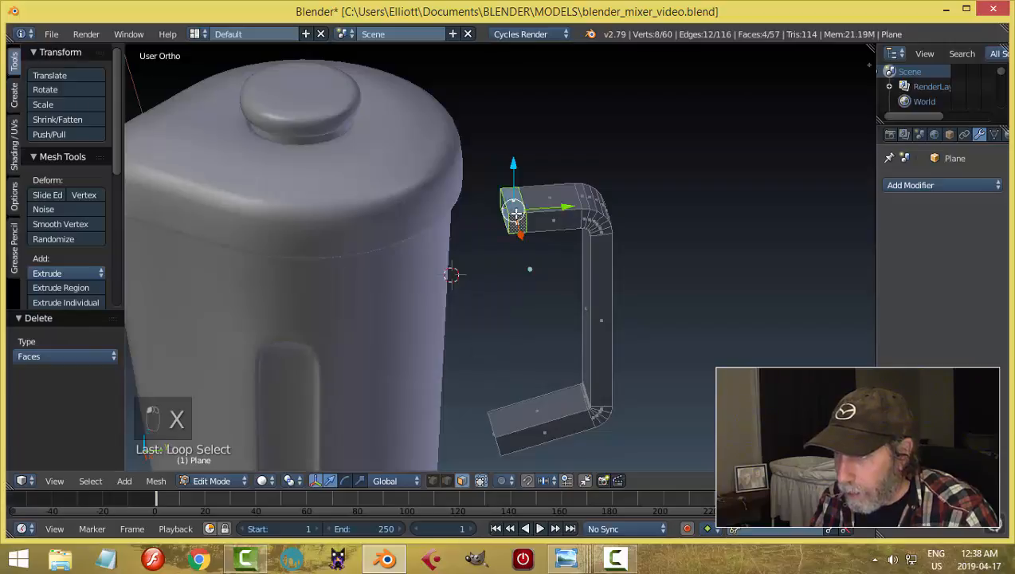
middle_drag(512, 212, 613, 253)
key(e)
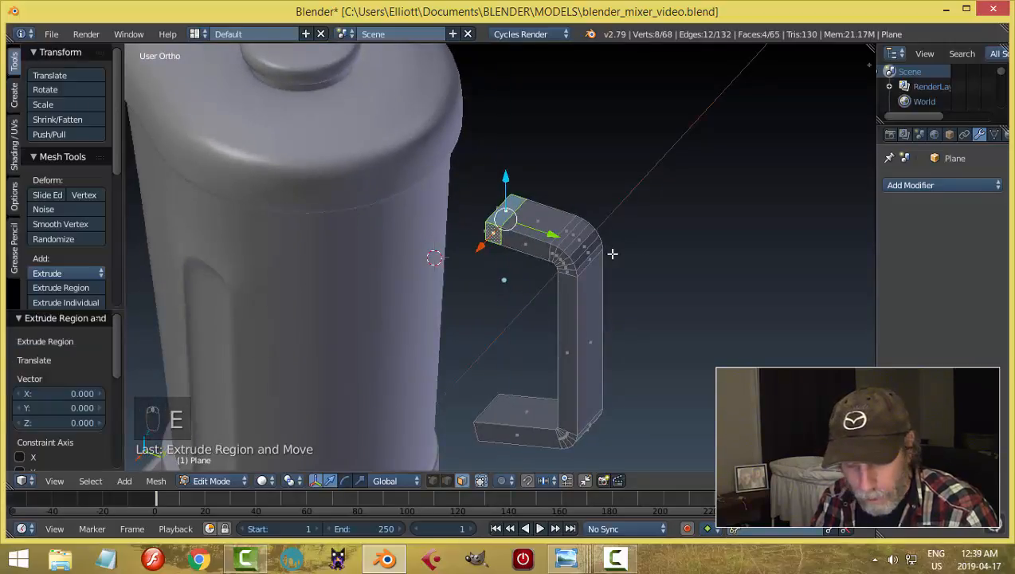
key(alt+s)
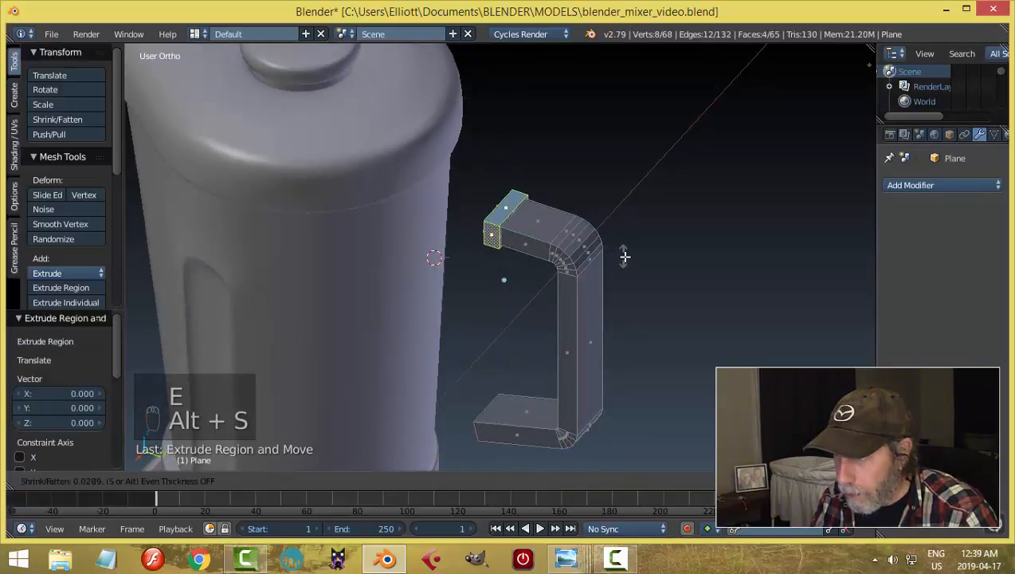
click(626, 256)
middle_drag(626, 256, 612, 309)
key(a)
Step: Extrude the handle's lower end face about 0.198 along Y toward the jar
middle_drag(513, 370, 572, 377)
right_click(492, 369)
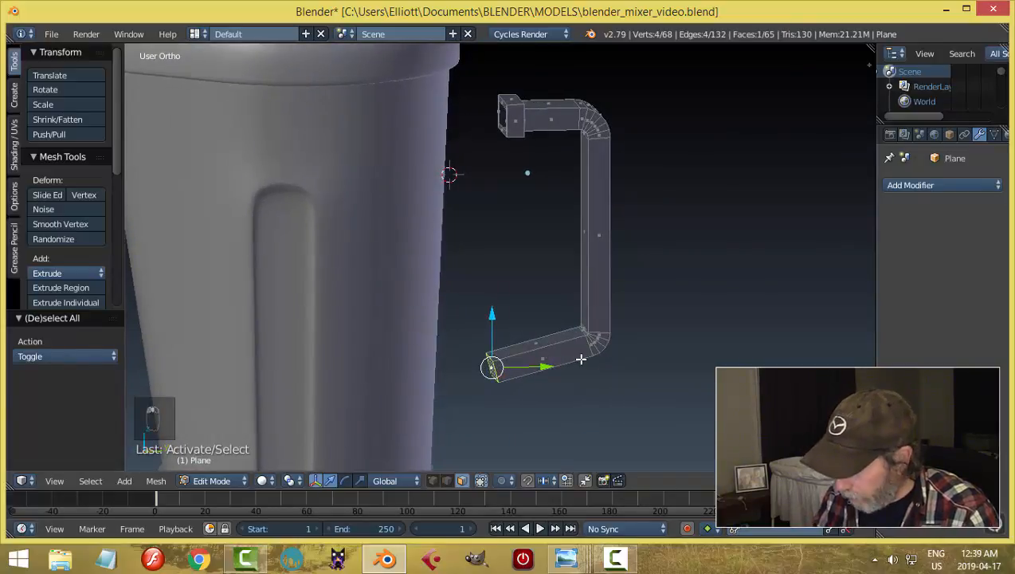
key(KP_3)
key(e)
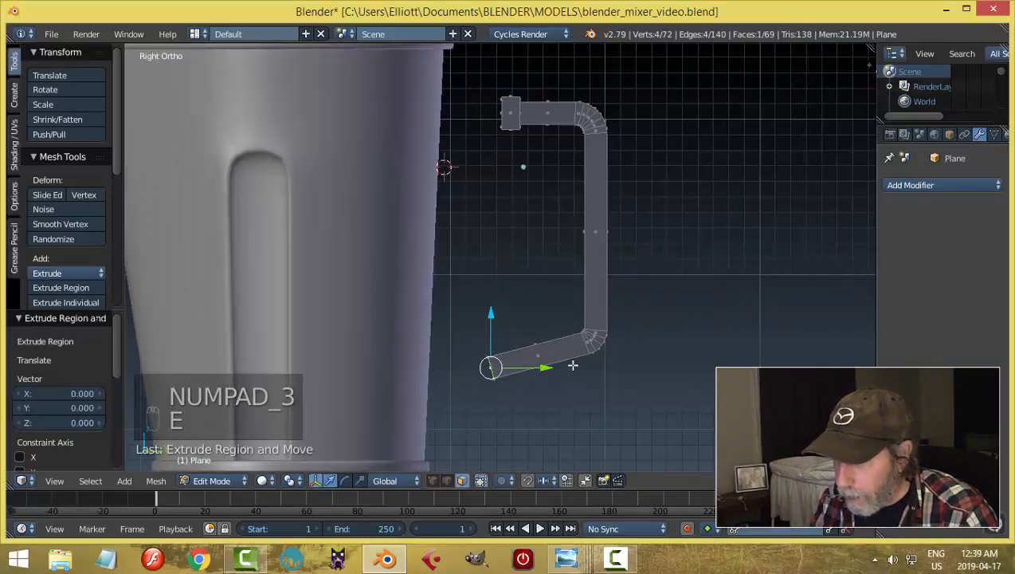
click(525, 367)
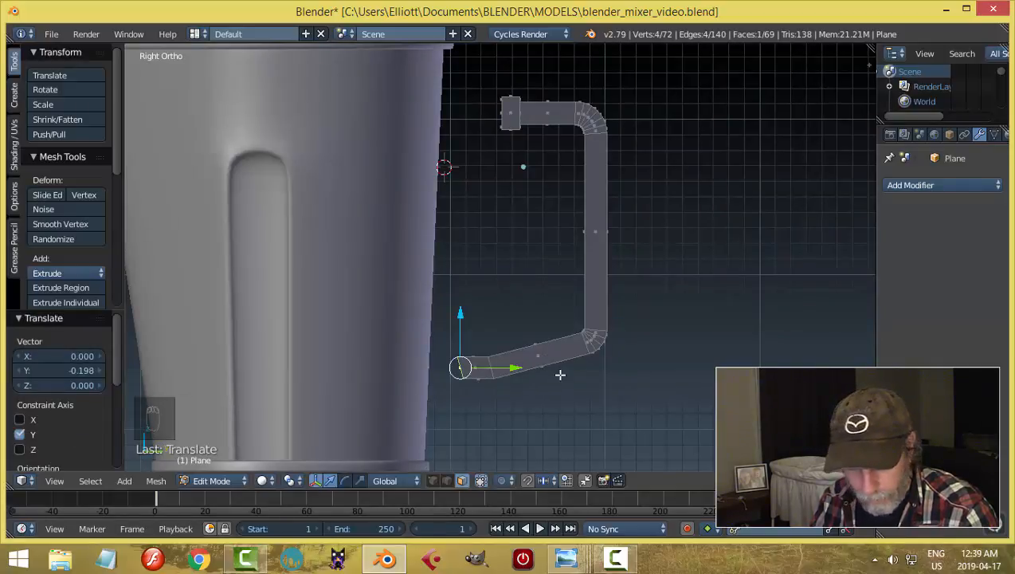
Step: Flatten the lower end face by scaling it to 0 along Y, adjust its Y position slightly, and deselect it
key(s)
key(y)
key(Return)
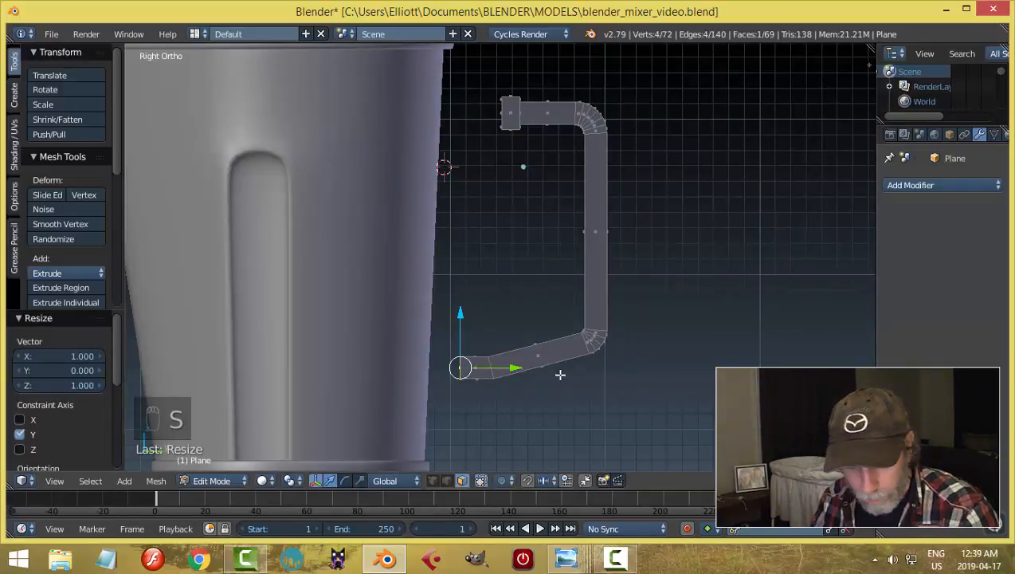
drag(519, 367, 526, 367)
key(a)
Step: Delete the end cap face at the handle's lower end
middle_drag(484, 378, 475, 369)
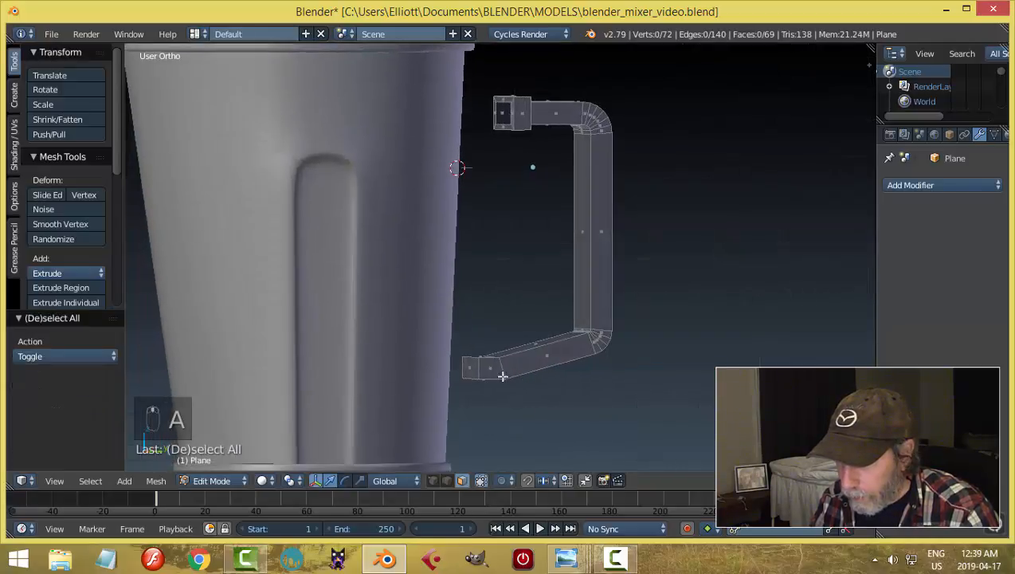
right_click(474, 367)
key(x)
click(555, 369)
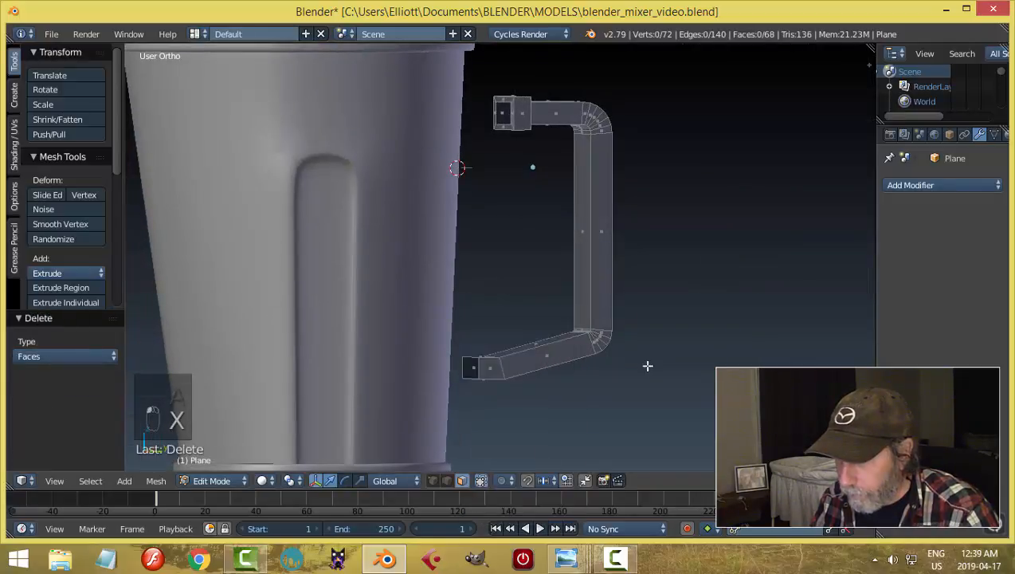
Step: Extrude the face loop around the handle's lower end in place and fatten it with an offset of about -0.060 to form a collar
middle_drag(648, 365, 543, 400)
alt+right_click(471, 363)
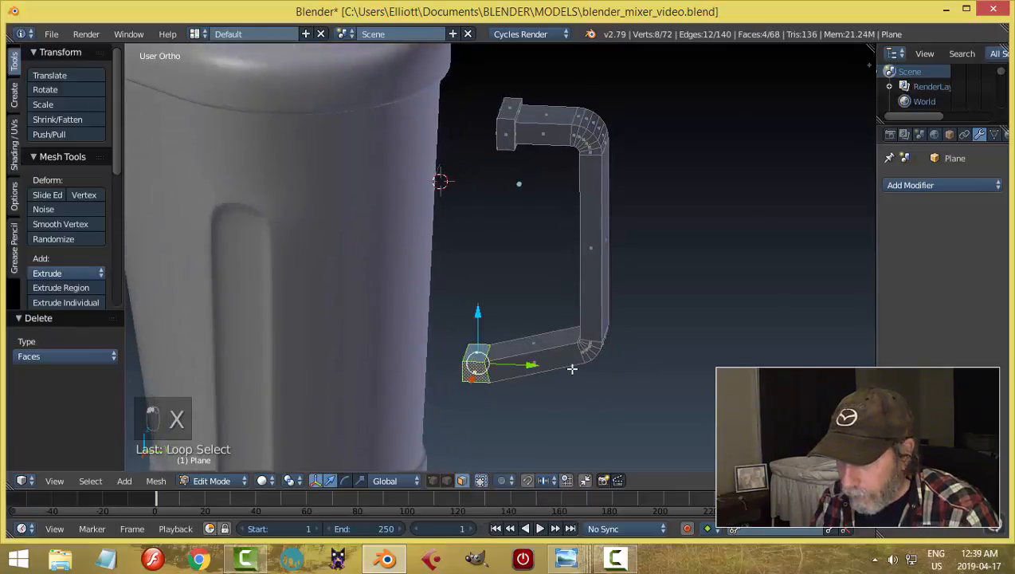
key(e)
right_click(629, 364)
key(alt+s)
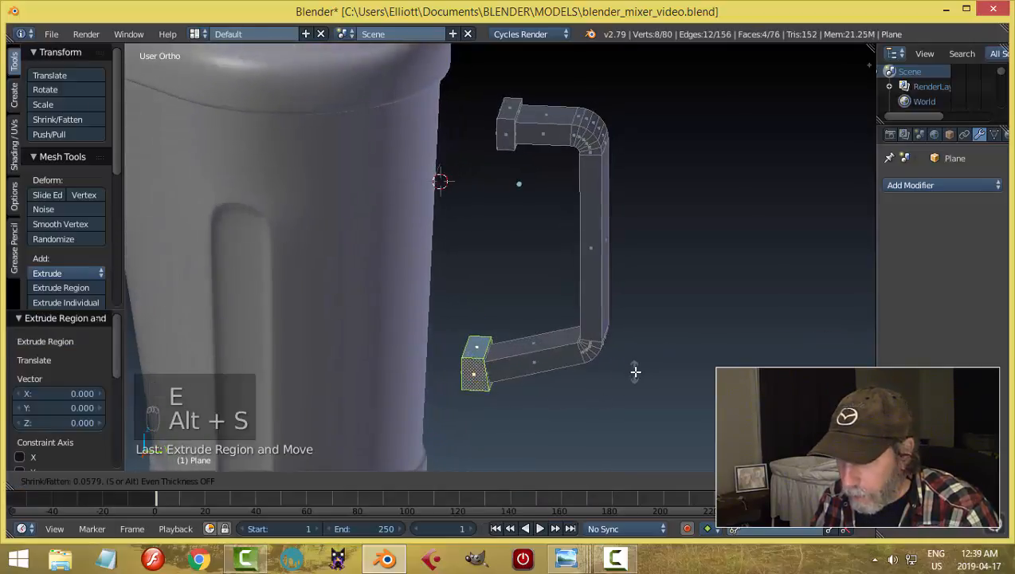
click(647, 359)
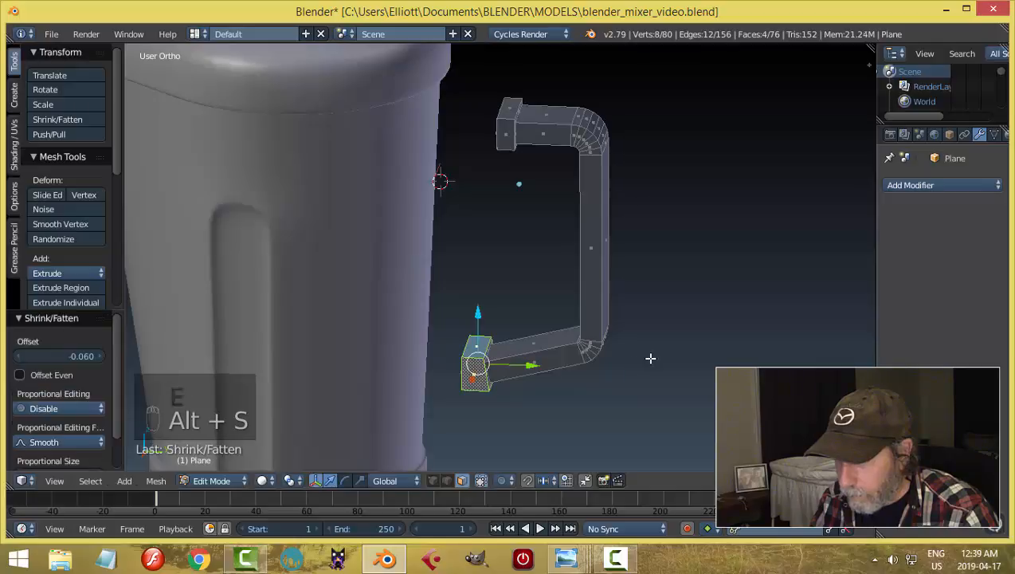
mouse_move(650, 356)
middle_down()
mouse_move(587, 356)
mouse_move(632, 357)
middle_up()
key(a)
Step: Return the handle to Object Mode and move it about -0.454 along Y against the jar
key(Tab)
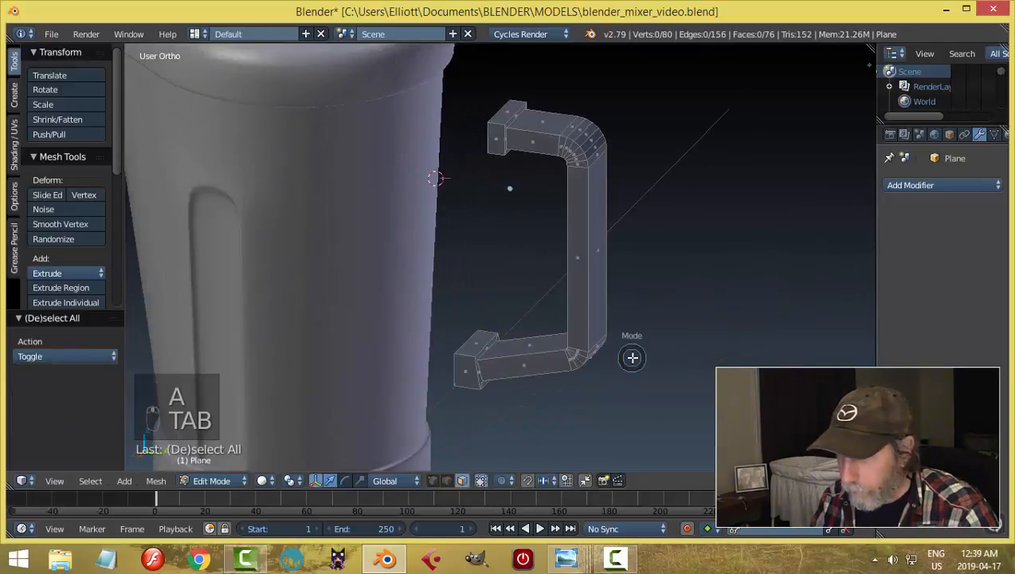
click(510, 356)
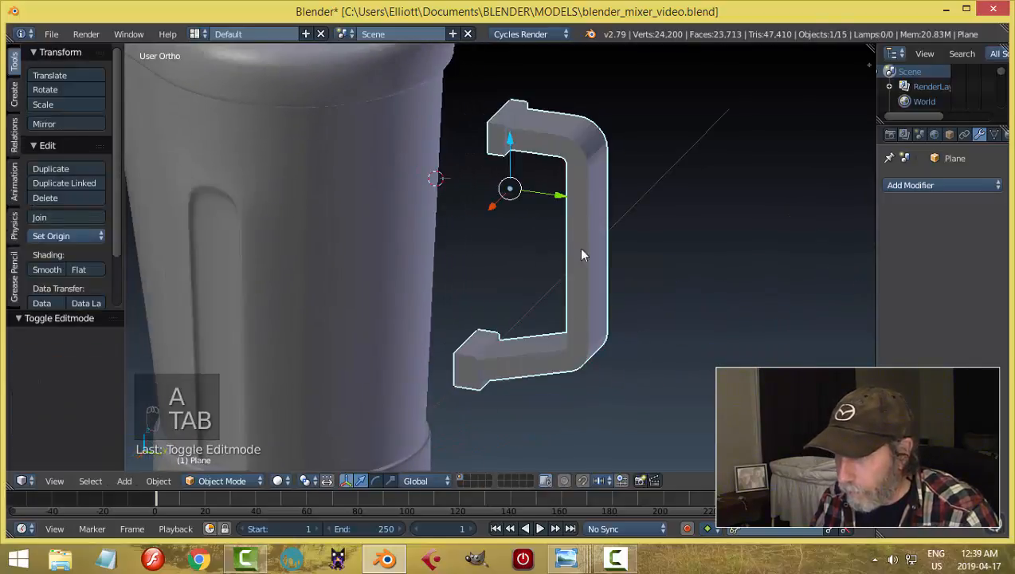
click(488, 200)
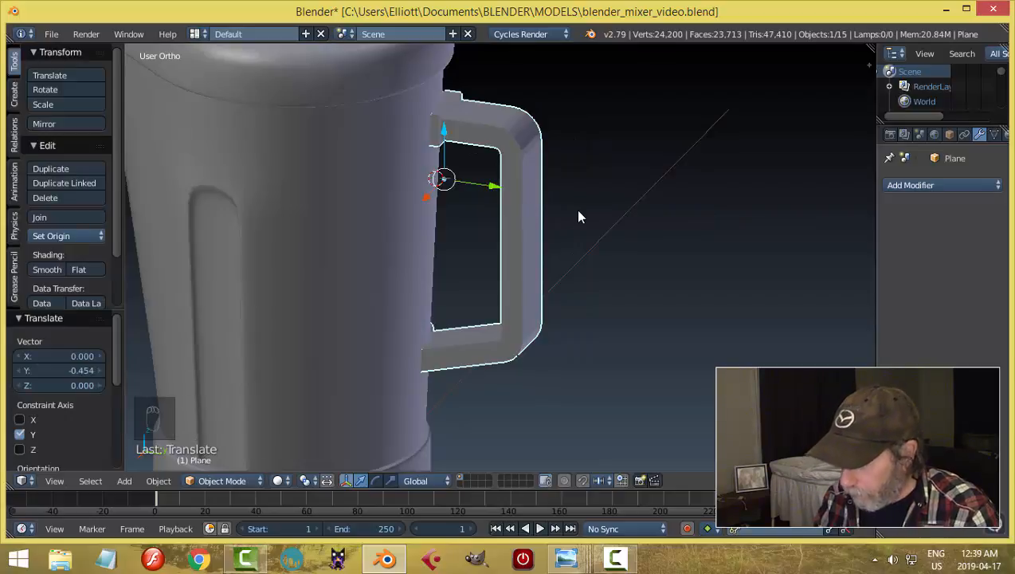
Step: Set the handle's origin to its geometry and snap the 3D cursor to the selected handle
key(KP_1)
key(ctrl+KP_1)
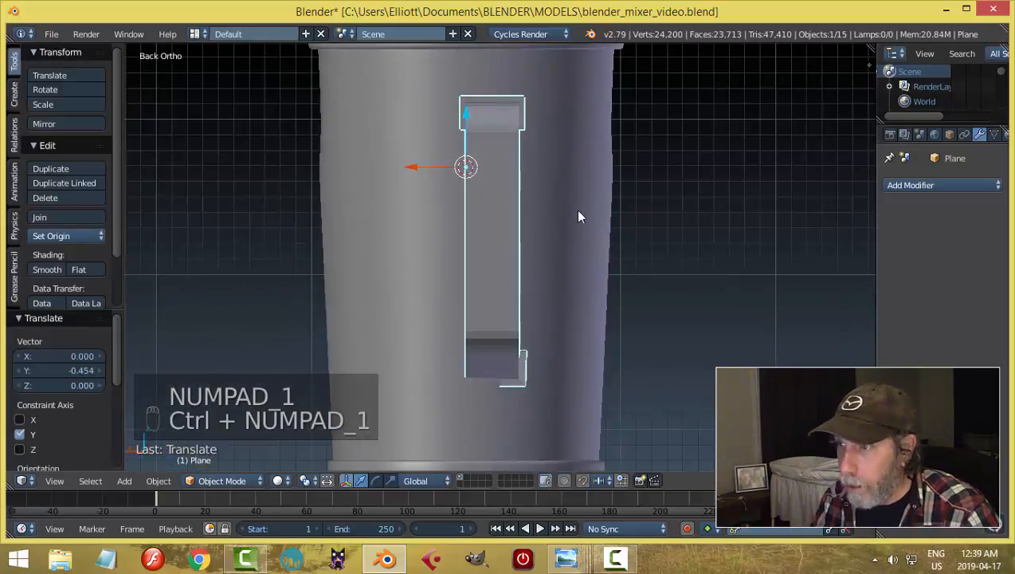
scroll(541, 205, down, 3)
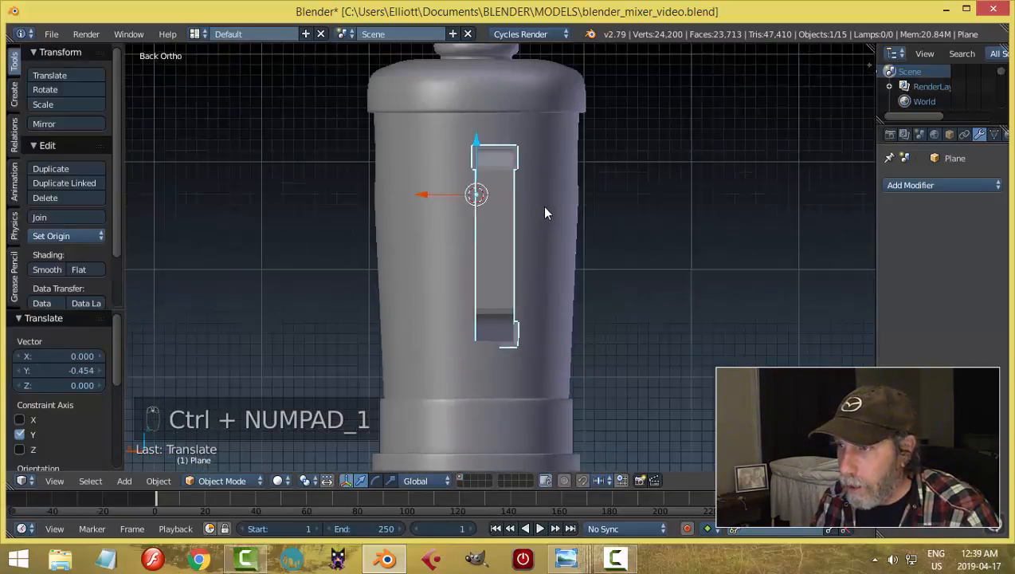
click(63, 238)
click(75, 270)
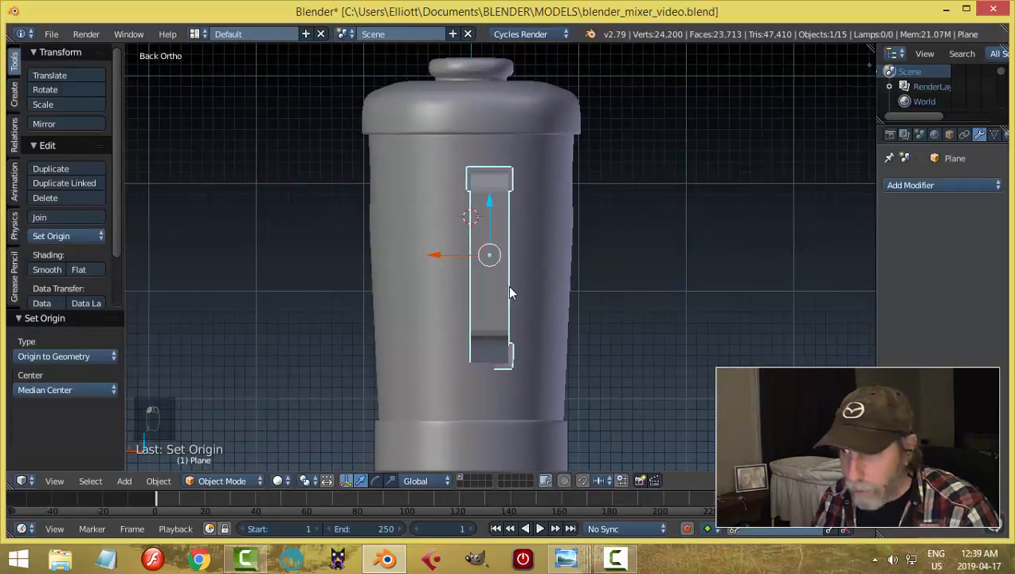
key(shift+s)
click(507, 284)
Step: Move the handle about 0.146 along X to centre it on the jar and nudge it about 0.043 outward along Y
drag(436, 255, 469, 254)
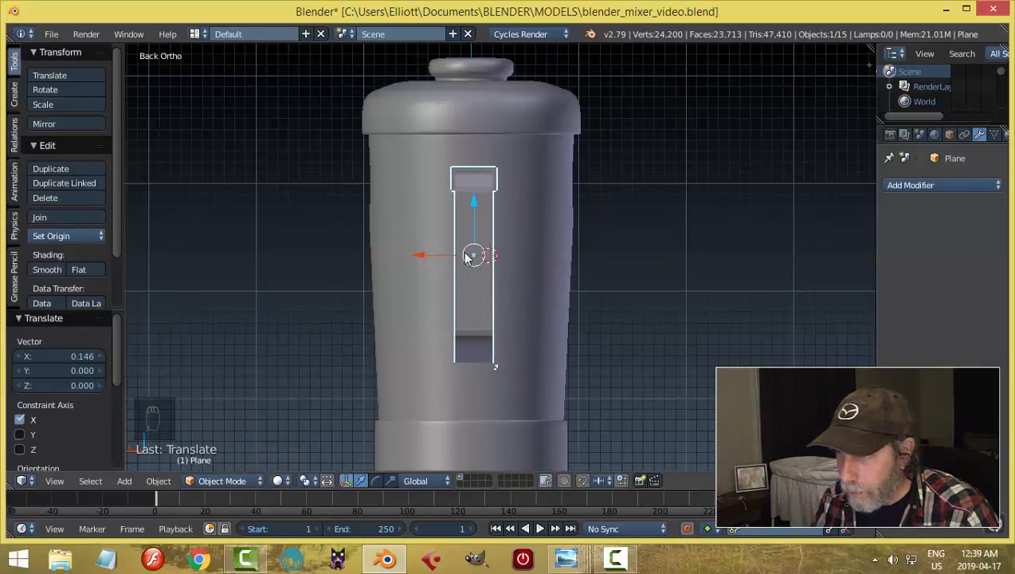
key(a)
middle_drag(470, 253, 626, 285)
right_click(519, 251)
middle_drag(567, 258, 590, 264)
drag(534, 260, 539, 267)
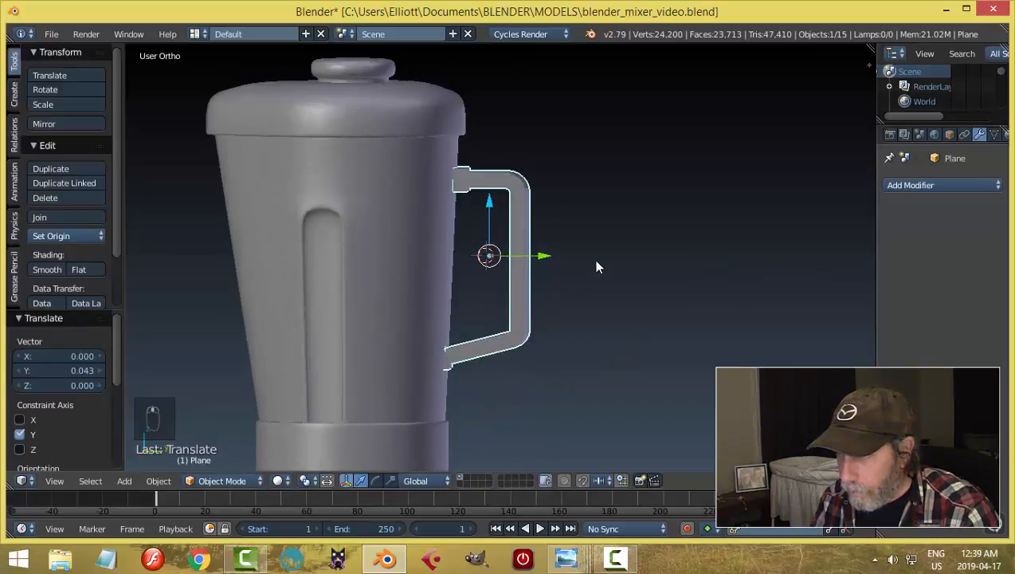
Step: Nudge the handle about -0.021 along Y so its ends sit closer into the jar
key(a)
middle_drag(580, 267, 604, 276)
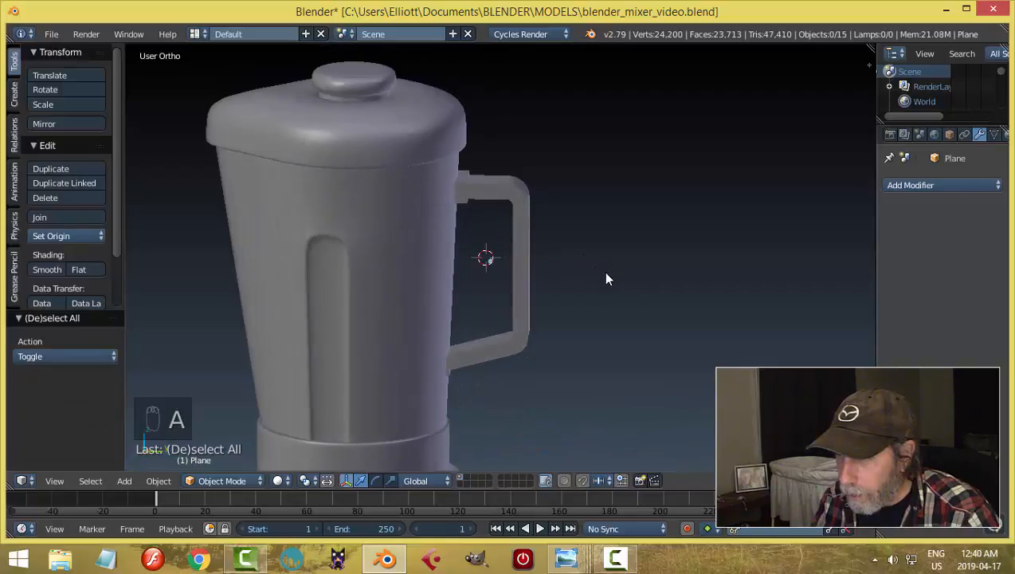
right_click(492, 365)
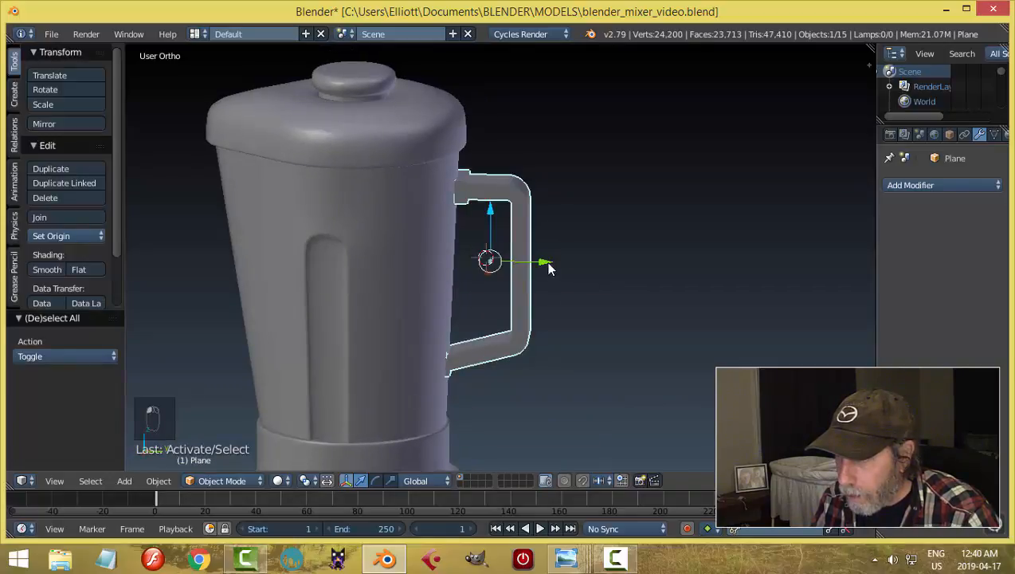
drag(548, 268, 547, 268)
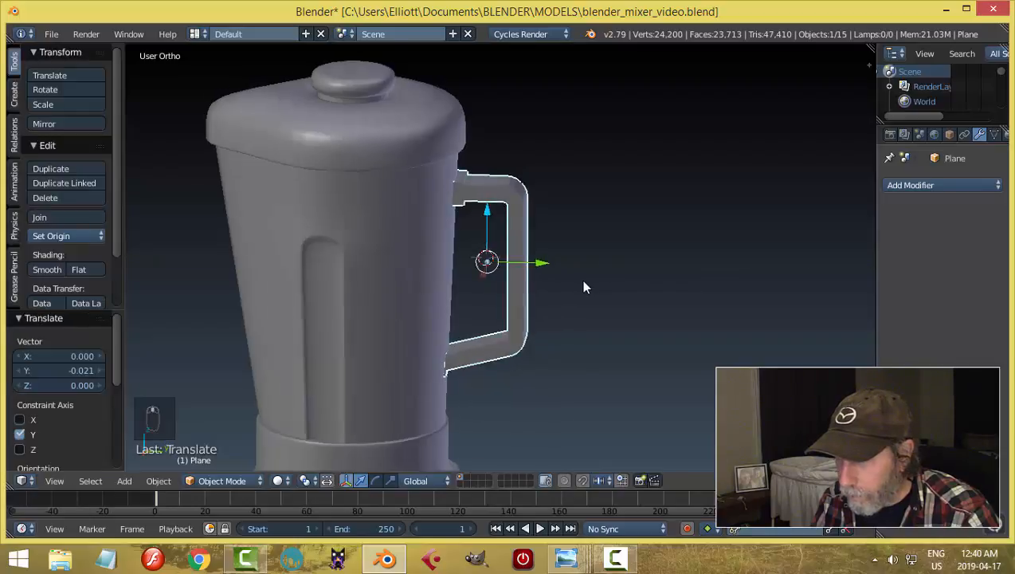
middle_drag(585, 285, 495, 273)
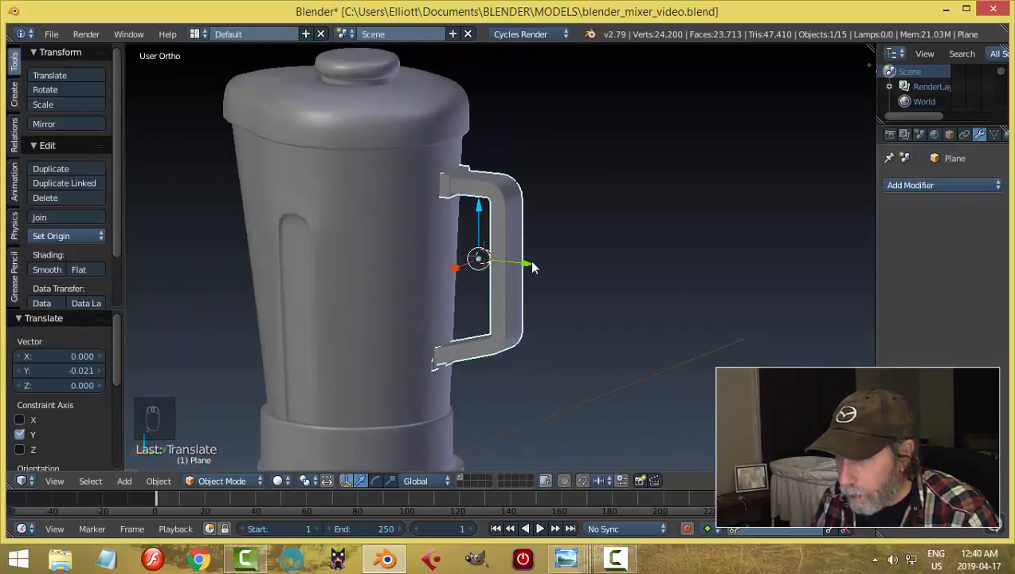
Step: Move the handle about 0.278 outward along Y, clear of the jar, and enter Edit Mode on it
drag(534, 267, 600, 317)
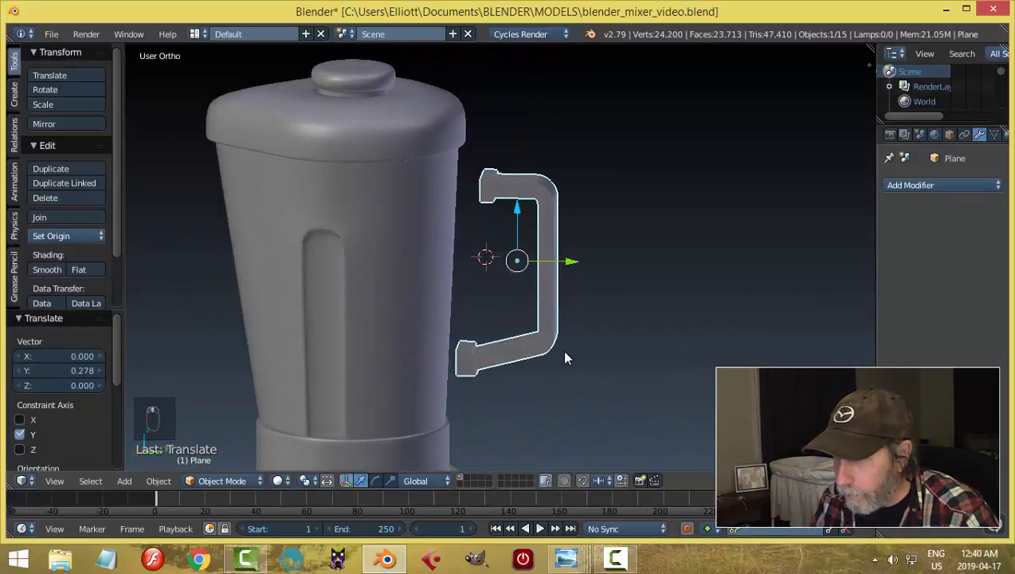
key(Tab)
click(653, 348)
middle_drag(509, 385, 564, 374)
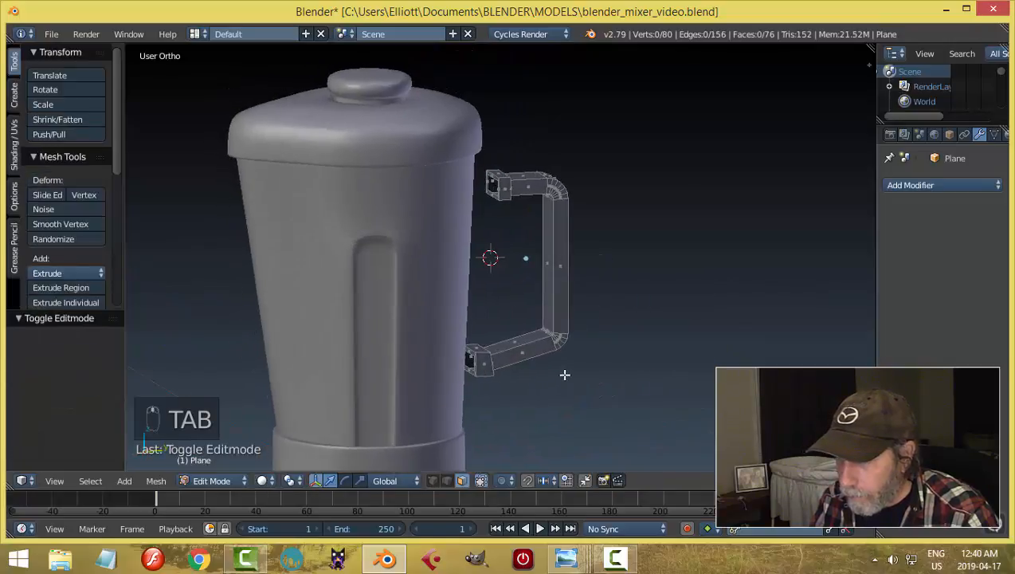
Step: Select the handle's whole lower collar by growing its face loop selection and move it about 0.214 outward along Y
alt+right_click(480, 353)
key(KP_3)
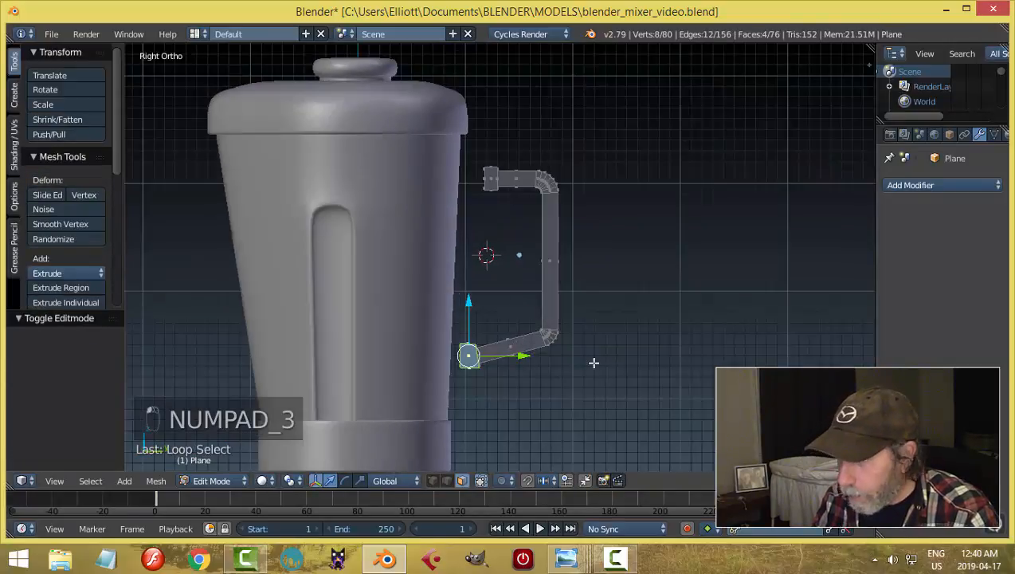
middle_drag(594, 362, 510, 406)
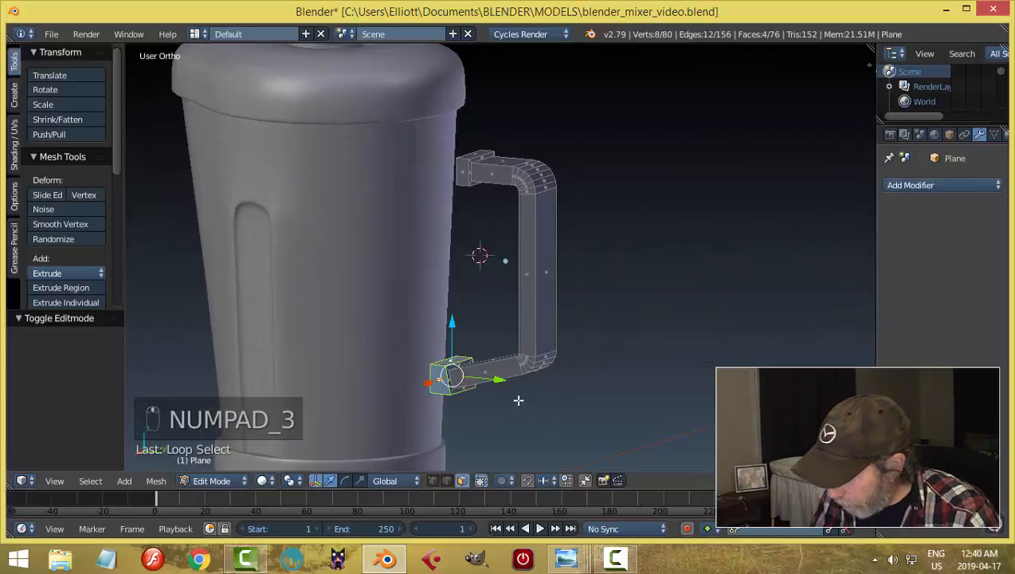
key(ctrl+KP_Add)
key(KP_3)
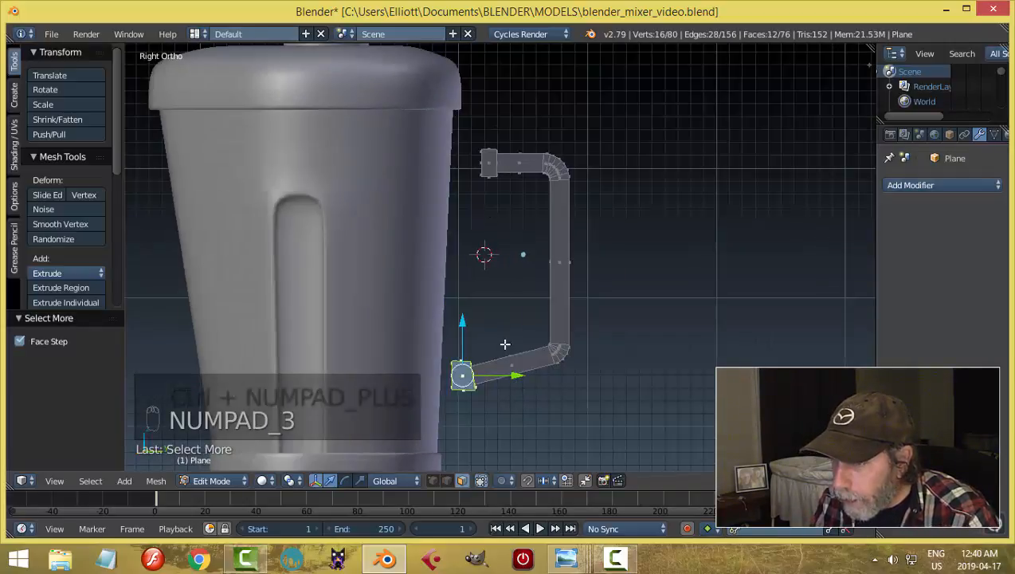
key(g)
key(y)
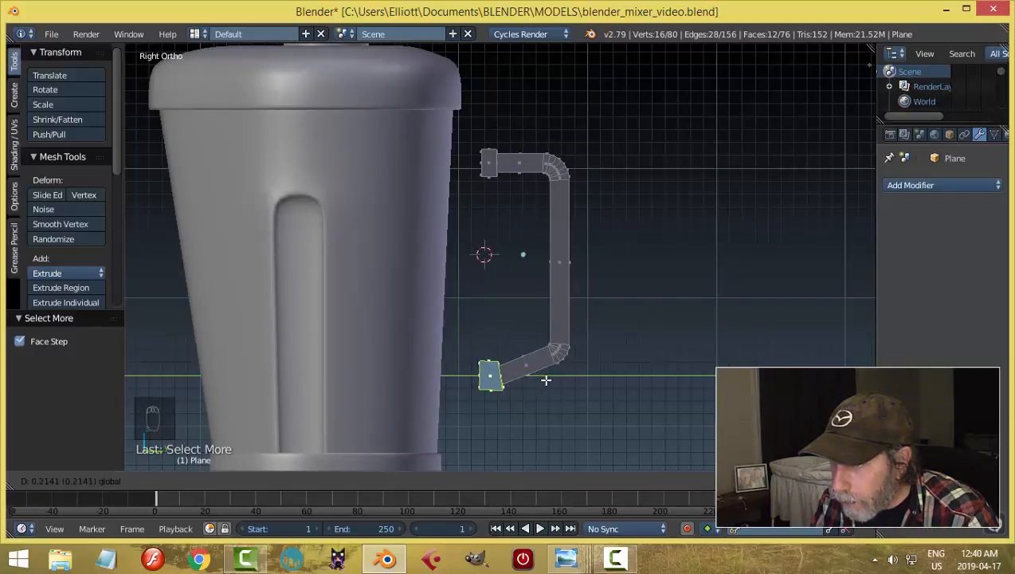
click(547, 380)
Step: Select the entire handle mesh and move it about -0.272 along Y until it meets the jar
key(a)
key(a)
key(a)
key(g)
key(y)
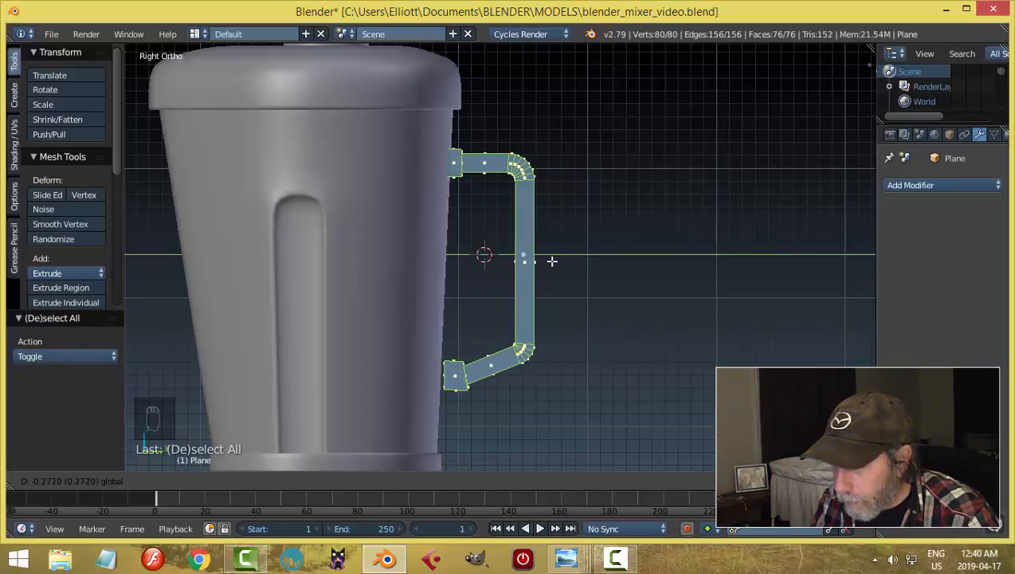
click(552, 261)
Step: Select the whole lower collar again, shift it slightly along Y into the jar wall, and deselect it
key(a)
alt+right_click(455, 367)
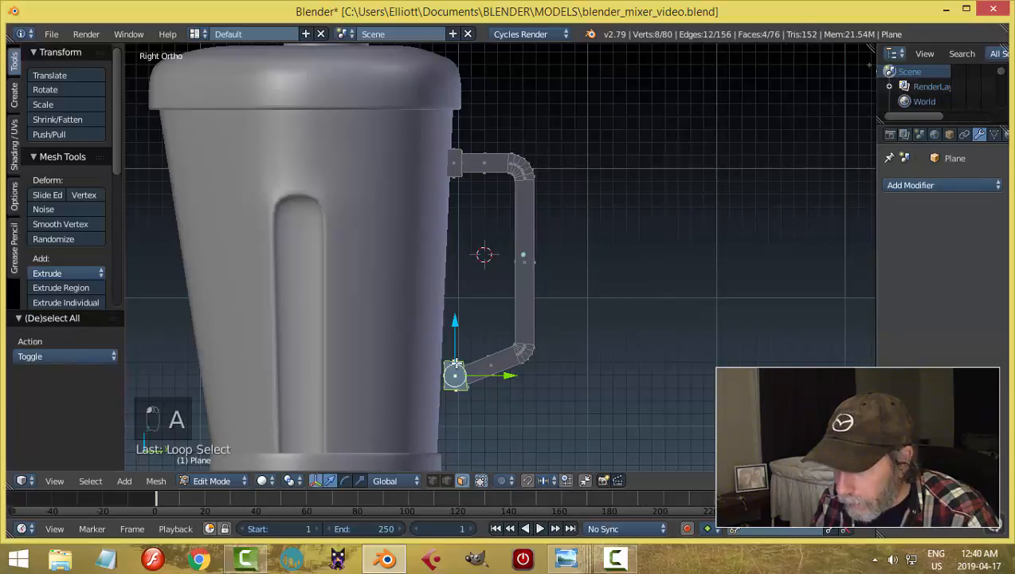
key(ctrl+KP_Add)
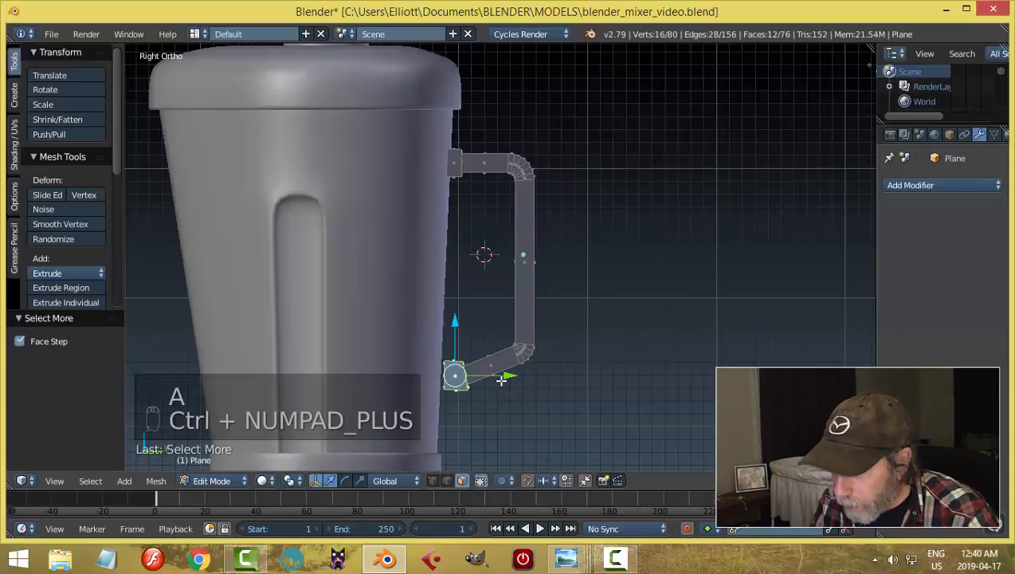
drag(508, 376, 494, 375)
key(a)
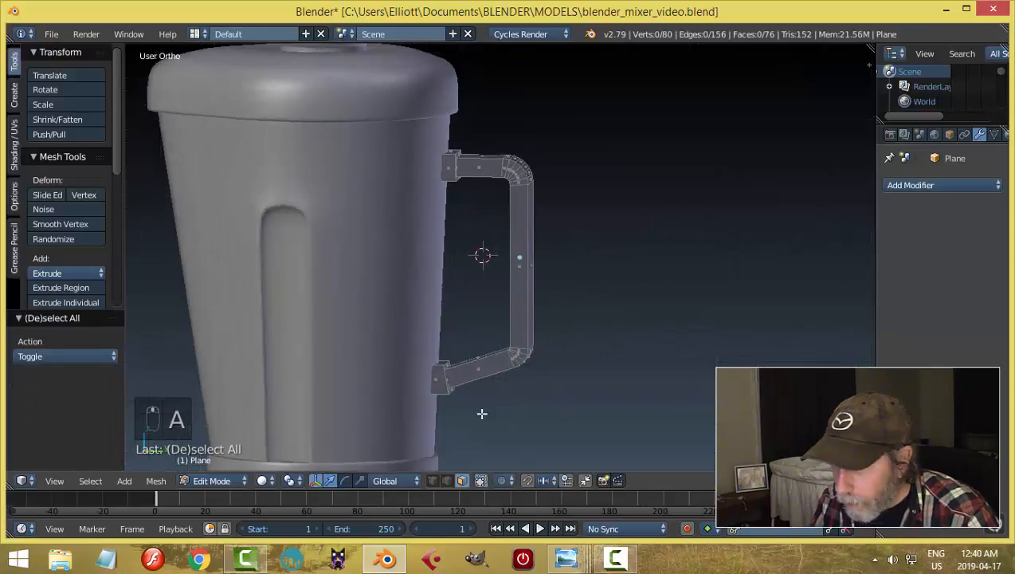
Step: Return the handle to Object Mode and add a Subdivision Surface modifier with 2 view subdivisions
middle_drag(480, 415, 508, 405)
key(Tab)
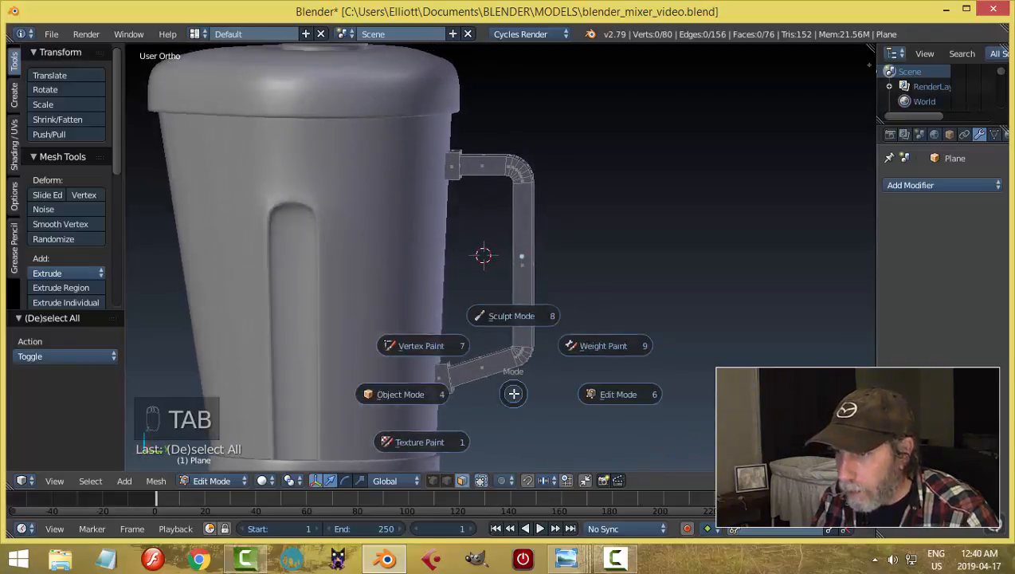
click(405, 394)
middle_drag(586, 381, 661, 359)
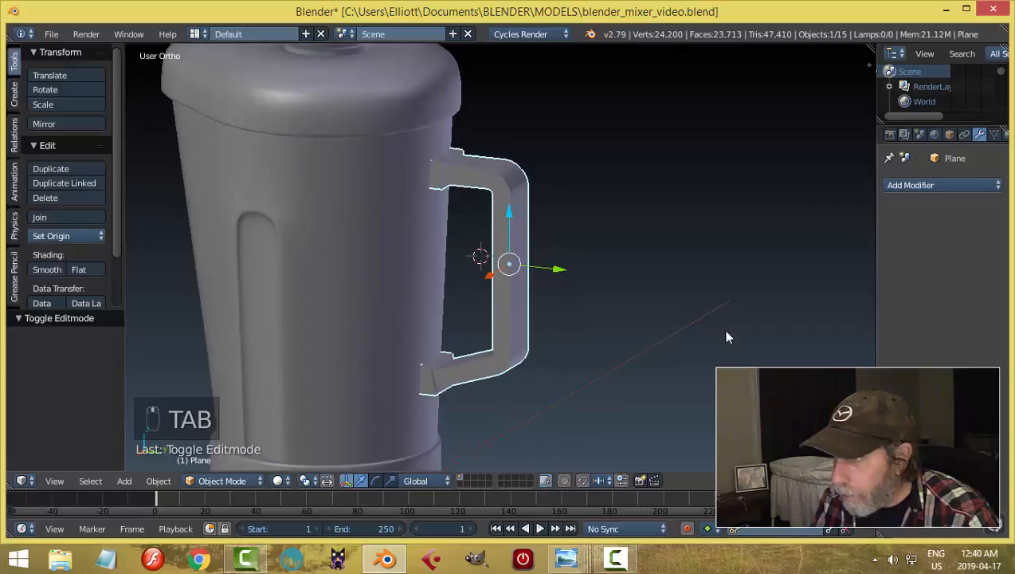
click(921, 188)
click(689, 430)
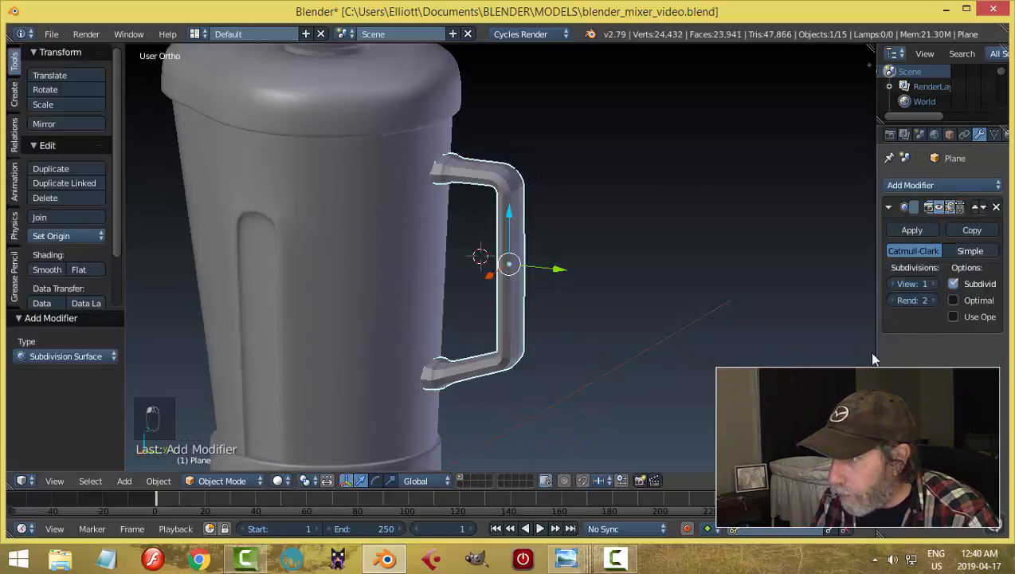
click(936, 283)
Step: Cut two loops lengthwise along the handle's wide faces and spread them apart by scaling 1.702 along X
middle_drag(677, 275, 588, 296)
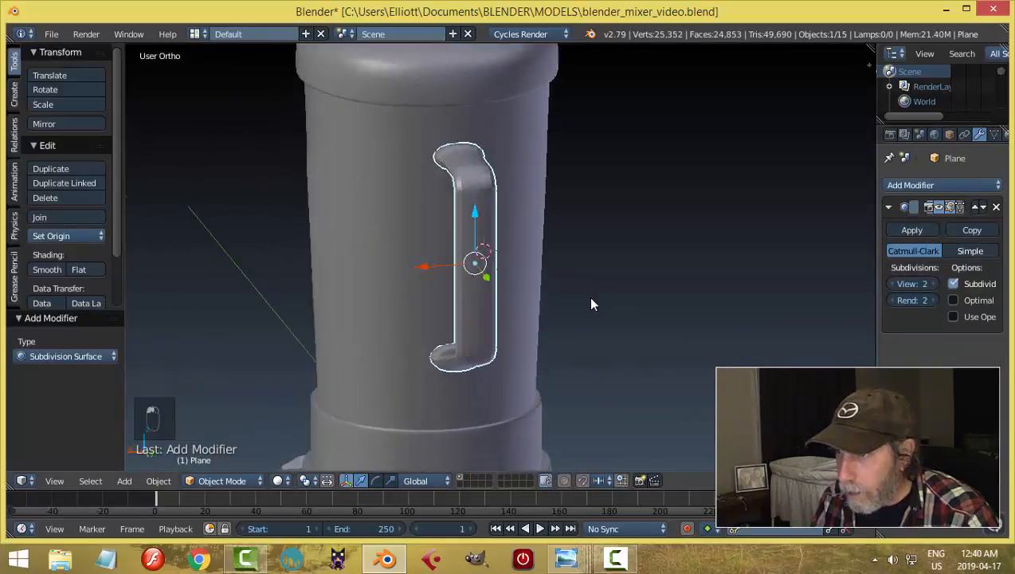
scroll(588, 297, up, 1)
key(Tab)
click(690, 299)
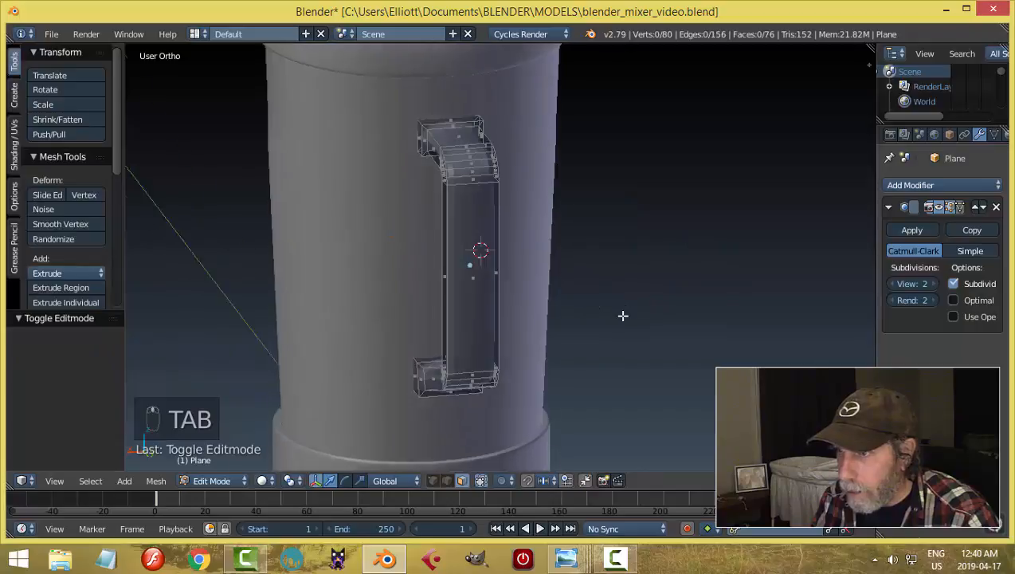
key(ctrl+r)
click(476, 186)
right_click(512, 195)
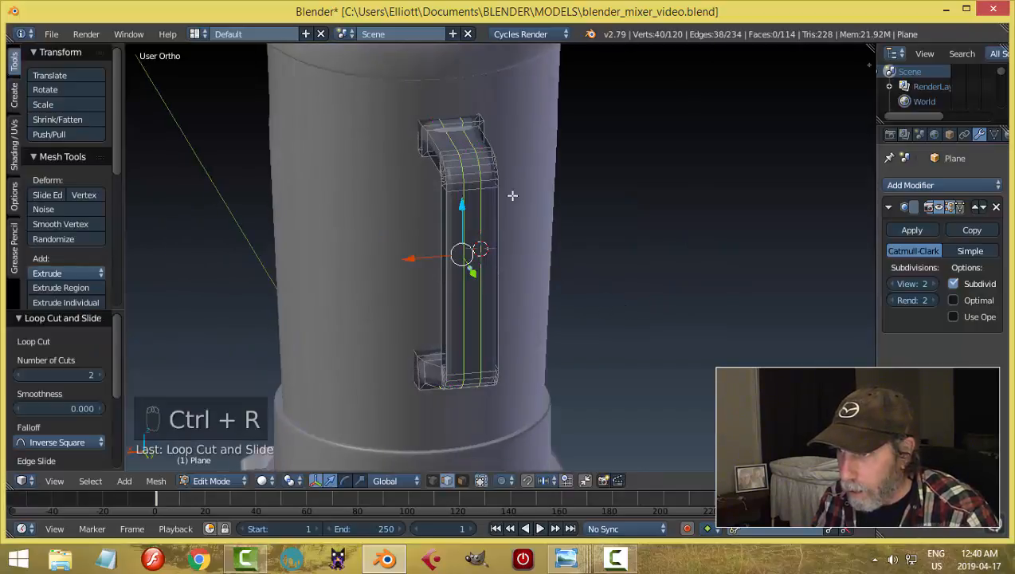
middle_drag(512, 195, 583, 234)
key(s)
key(x)
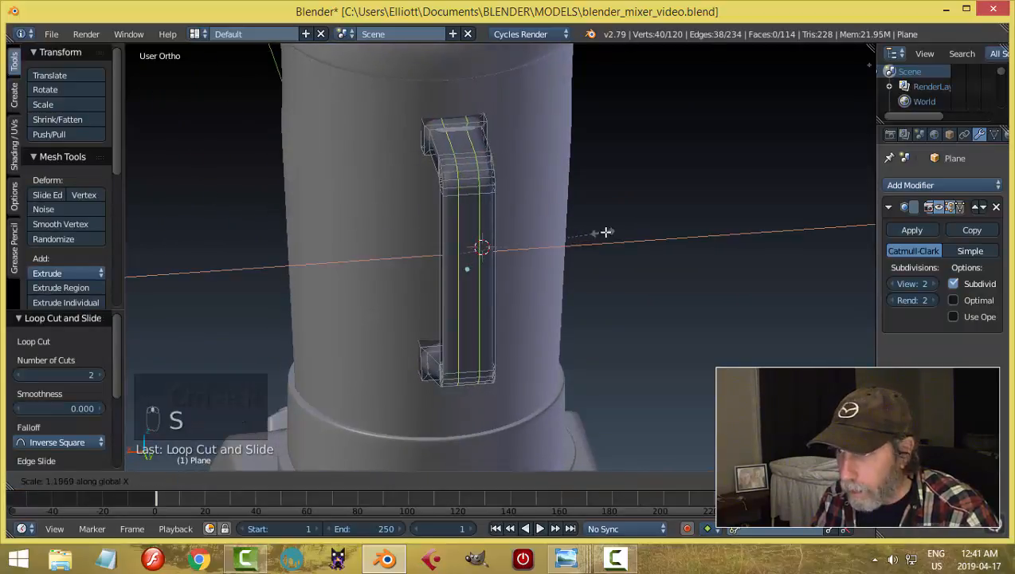
click(661, 211)
Step: Add one lengthwise loop cut along the handle's side faces, slide it toward the inner edge, and return to Object Mode
middle_drag(661, 211, 589, 236)
scroll(589, 236, up, 2)
key(ctrl+r)
click(495, 159)
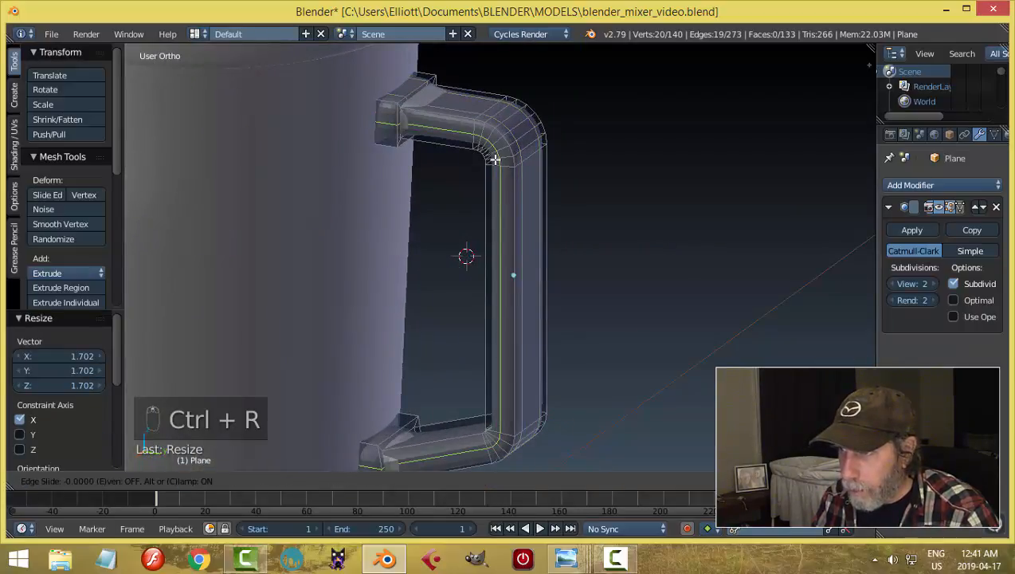
click(503, 172)
key(Tab)
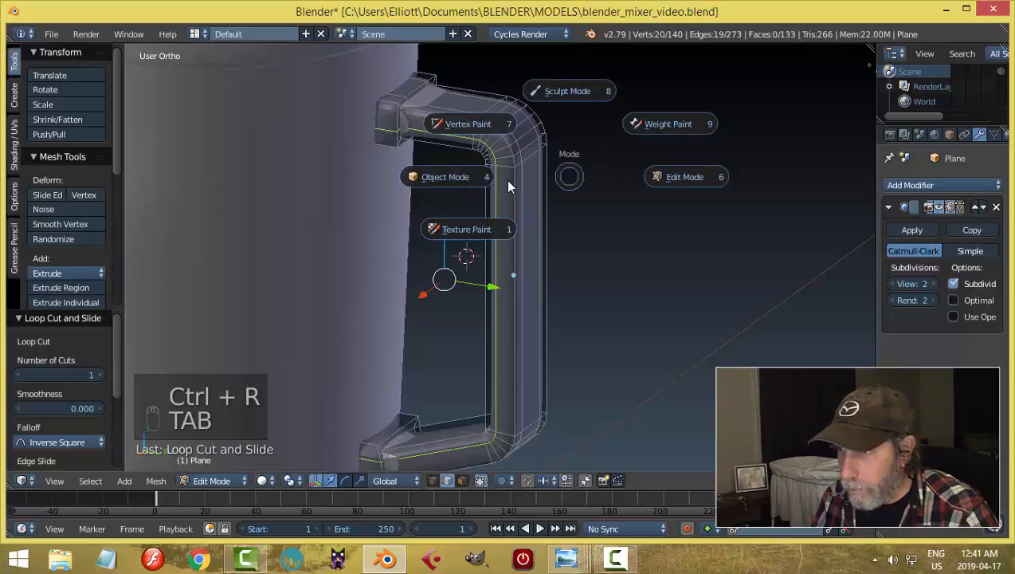
click(508, 186)
middle_drag(558, 169, 584, 180)
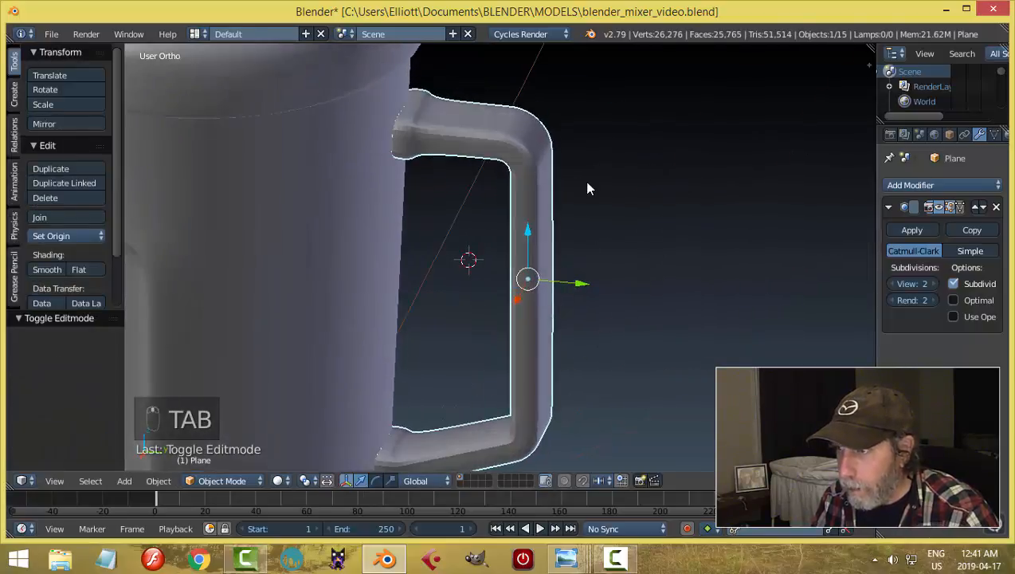
Step: In Edit Mode, add three supporting loop cuts at the upper collar: on the bar beside it and near both collar edges
key(Tab)
click(591, 186)
key(ctrl+r)
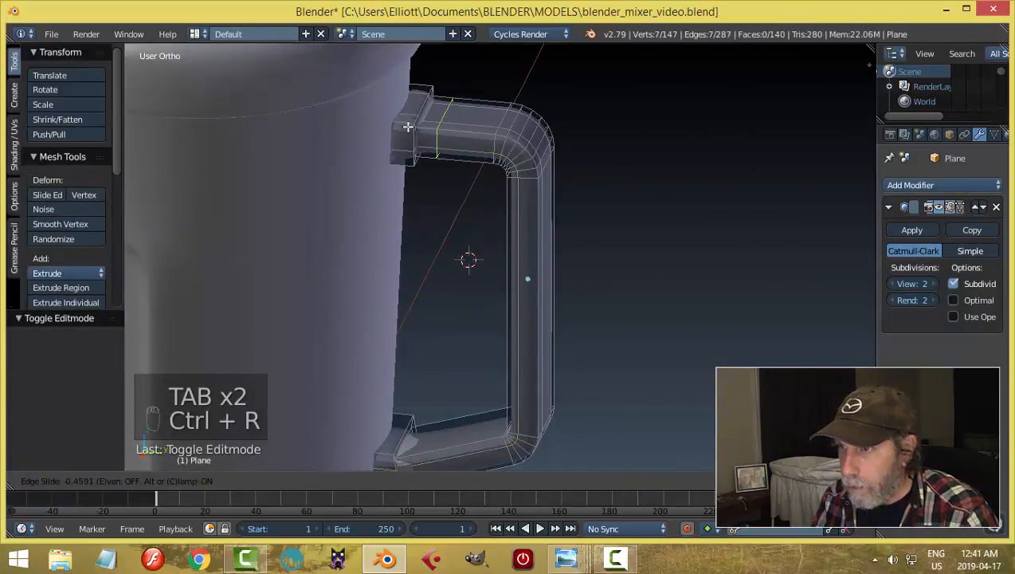
click(397, 128)
key(ctrl+r)
click(405, 124)
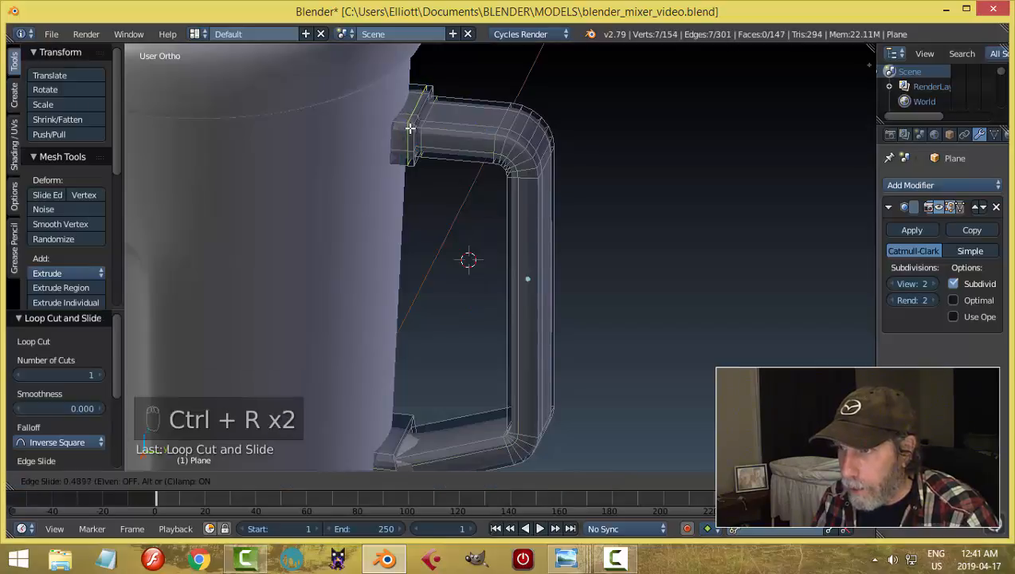
key(ctrl+r)
click(395, 126)
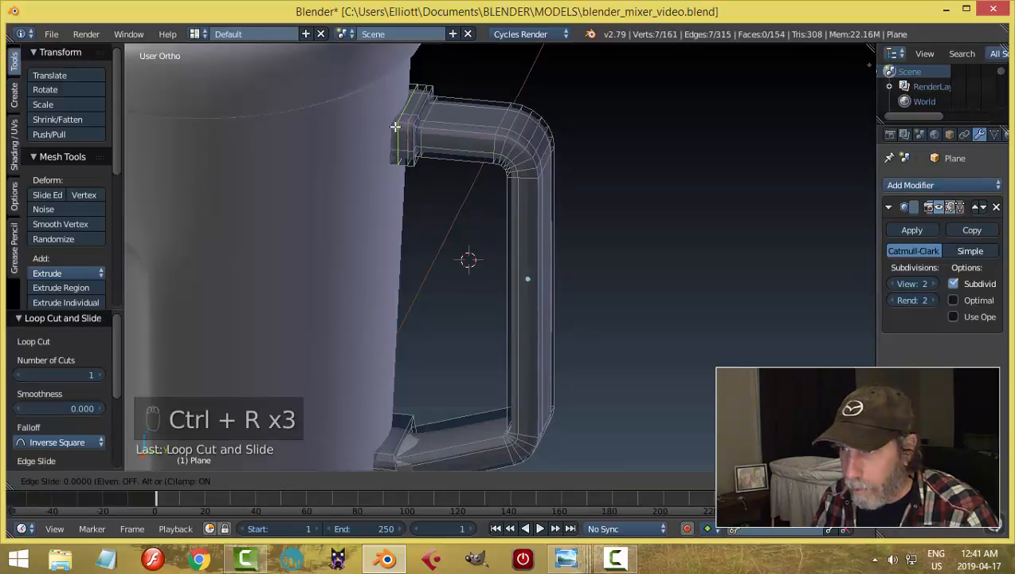
click(391, 124)
key(a)
Step: Add three supporting loop cuts at the lower collar, one on the bar beside it and one near each collar edge
scroll(443, 178, down, 2)
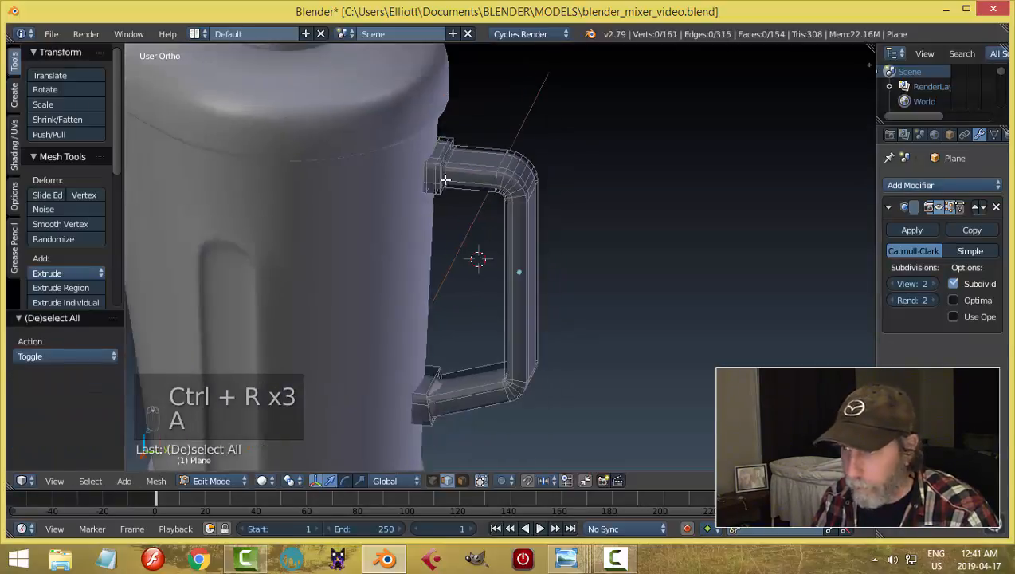
shift+middle_drag(478, 302, 509, 220)
scroll(504, 224, up, 2)
key(ctrl+r)
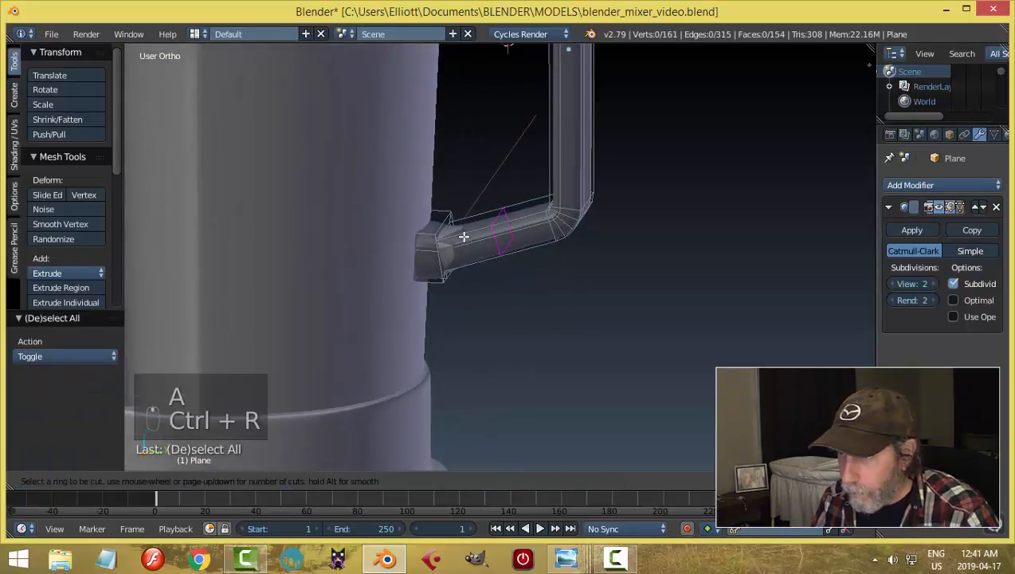
click(463, 236)
click(413, 240)
key(ctrl+r)
click(428, 235)
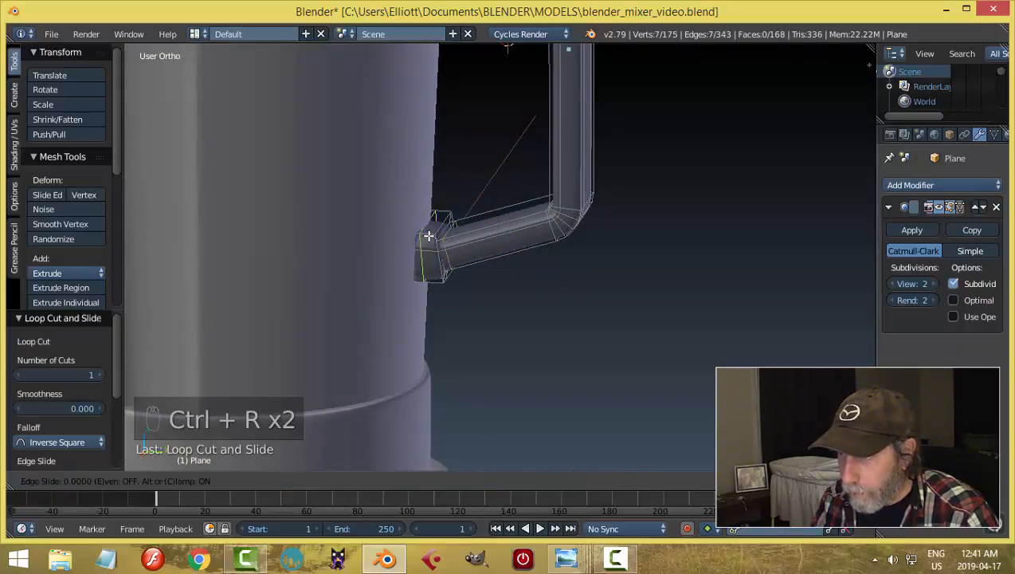
click(436, 238)
key(ctrl+r)
click(427, 235)
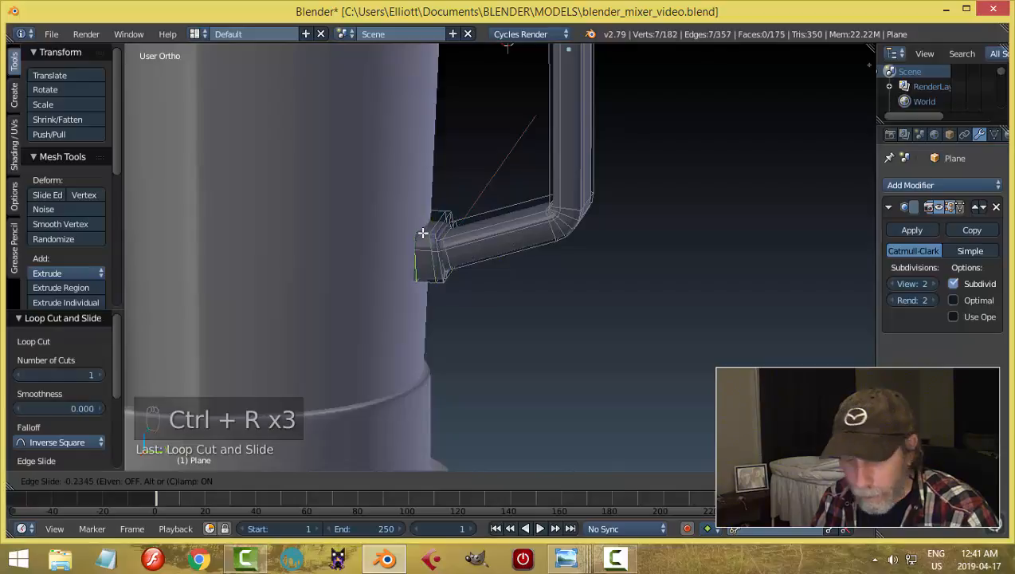
click(423, 231)
key(a)
Step: Return to Object Mode, apply smooth shading to the handle, and deselect it
key(Tab)
click(362, 232)
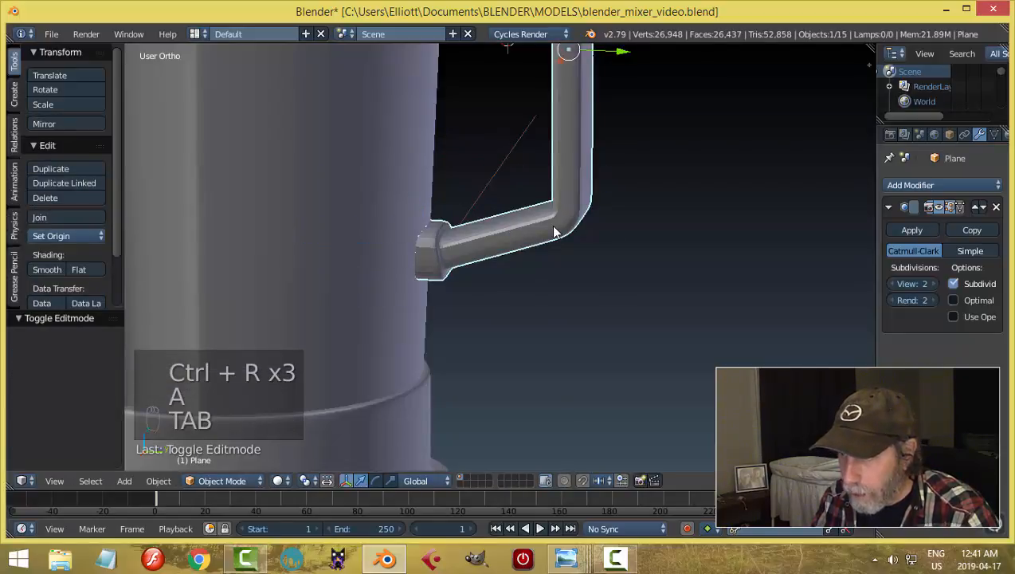
key(a)
key(a)
middle_drag(551, 225, 367, 242)
right_click(547, 203)
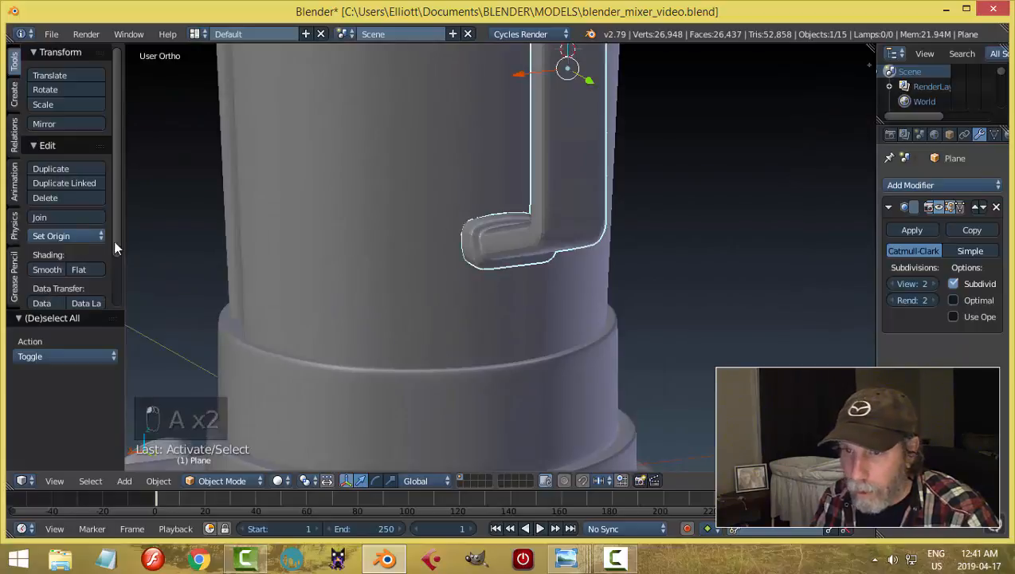
click(47, 269)
key(a)
scroll(568, 246, down, 4)
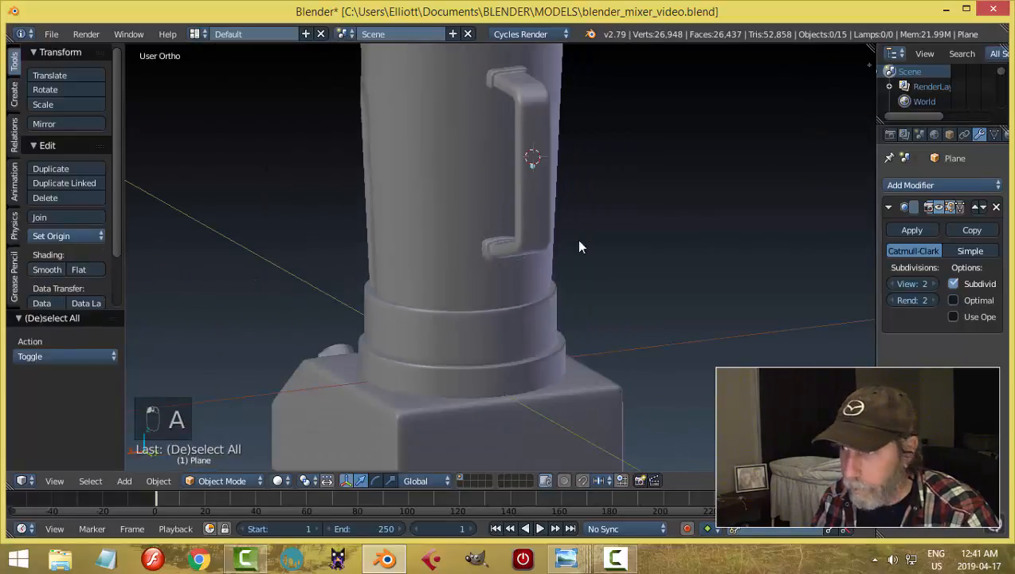
Step: Select the handle and move it up 0.090 along Z
middle_drag(579, 241, 593, 222)
scroll(515, 220, down, 3)
right_click(523, 185)
drag(523, 144, 524, 135)
middle_drag(587, 161, 543, 208)
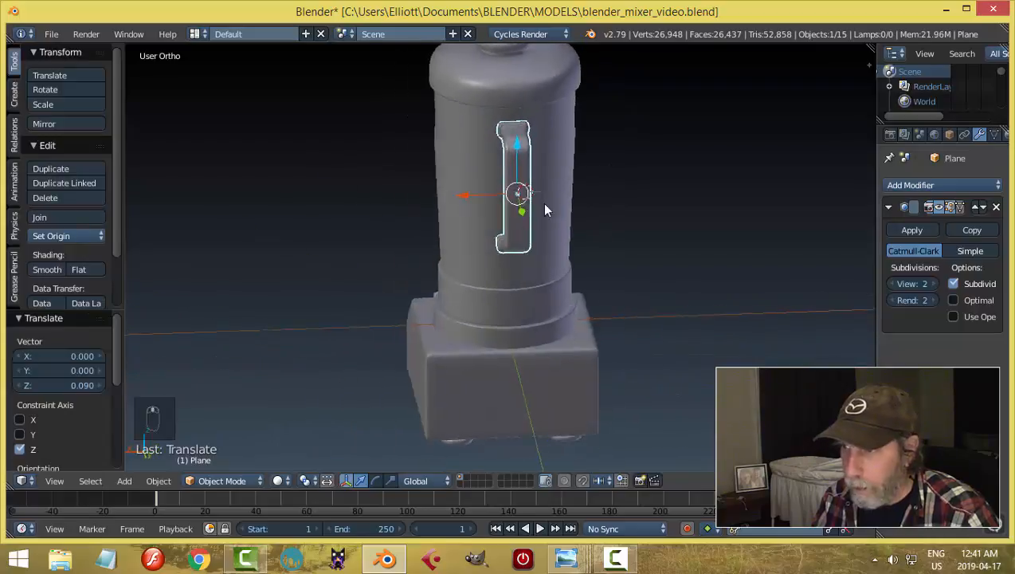
Step: Set the handle's origin to its geometry and snap the 3D cursor to the selected handle
click(68, 235)
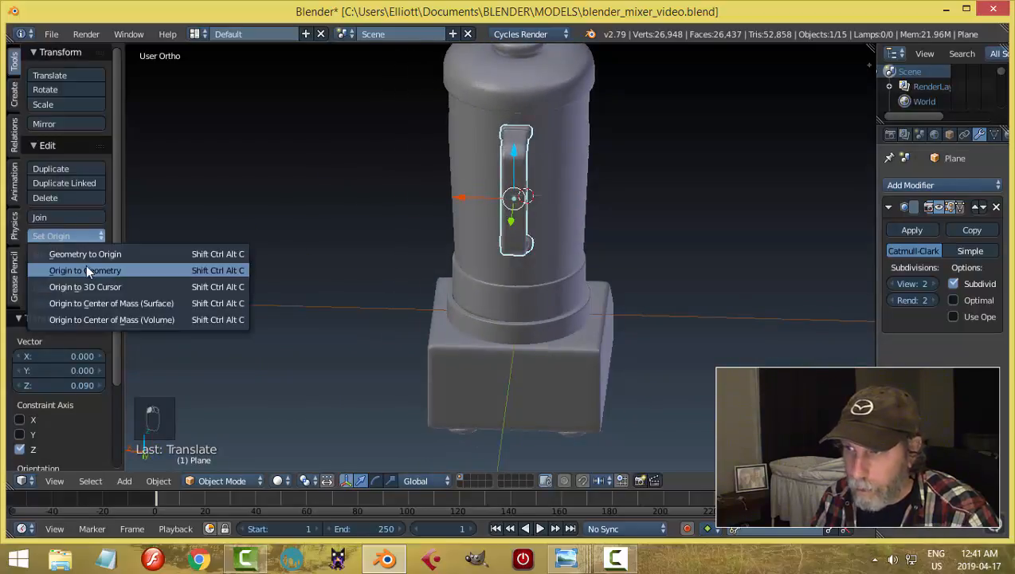
click(86, 265)
mouse_move(590, 249)
middle_down()
mouse_move(555, 256)
mouse_move(571, 234)
mouse_move(604, 252)
middle_up()
key(shift+s)
click(556, 253)
Step: Add a 12-vertex cylinder at the 3D cursor with its cap fill type set to Nothing
key(shift+a)
mouse_move(607, 255)
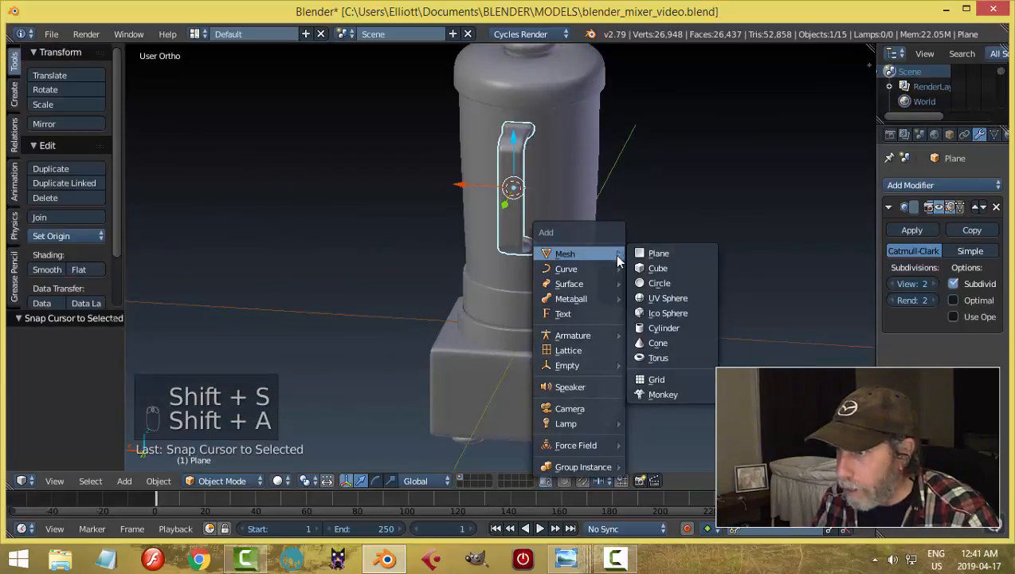
click(665, 327)
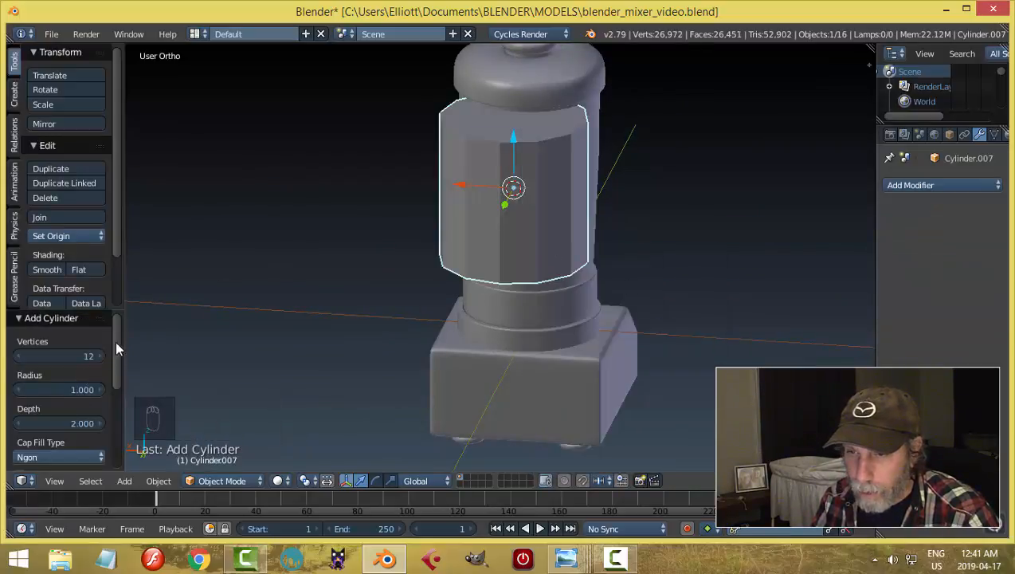
drag(117, 348, 118, 370)
click(64, 397)
click(63, 377)
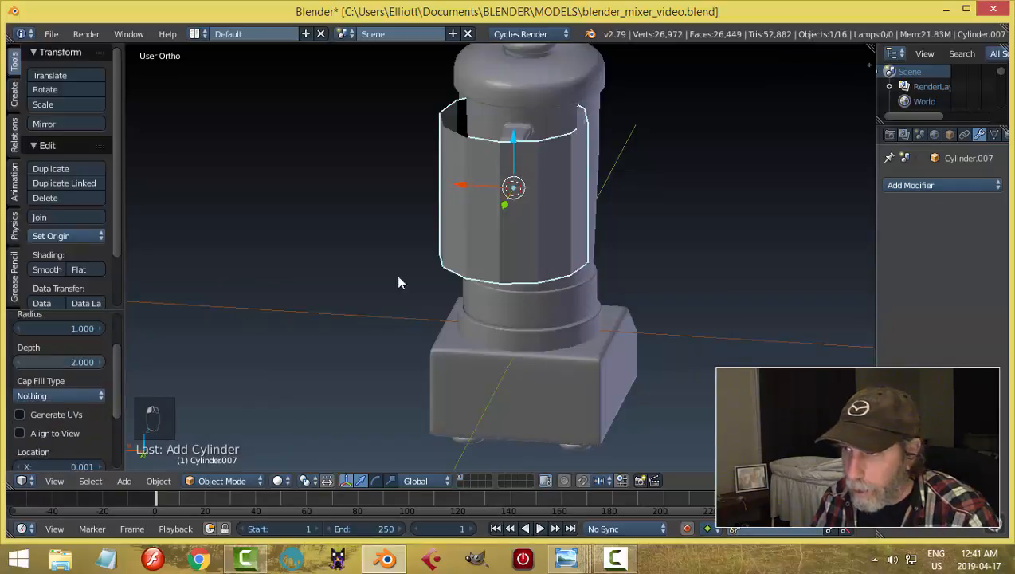
Step: Enter Edit Mode on the new cylinder and scale its whole mesh to 0.272
middle_drag(396, 274, 619, 204)
key(Tab)
click(764, 205)
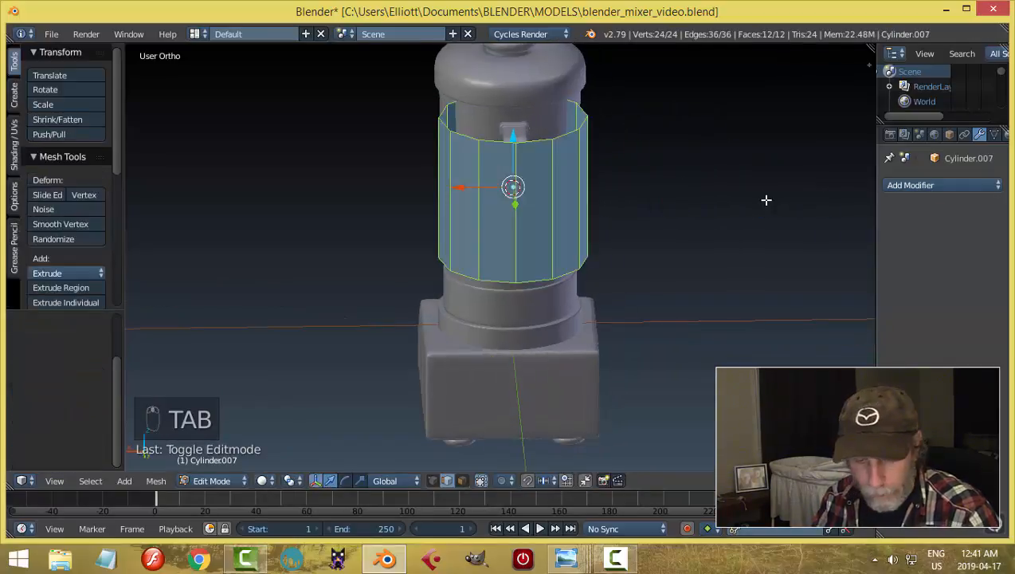
key(s)
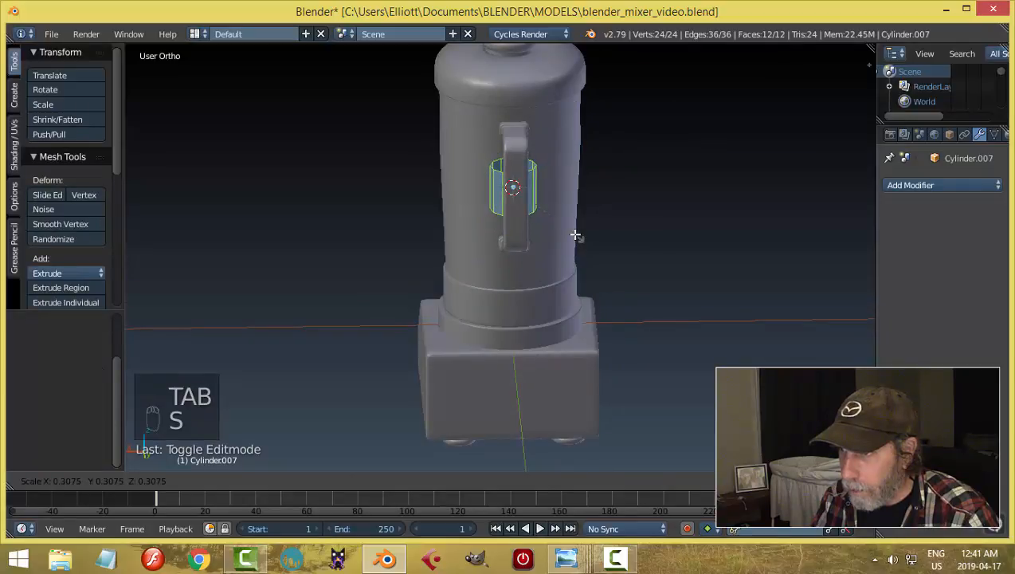
click(563, 233)
Step: Move the cylinder along Y onto the handle's vertical bar and scale it down further to surround the bar
middle_drag(592, 200, 474, 202)
key(g)
key(y)
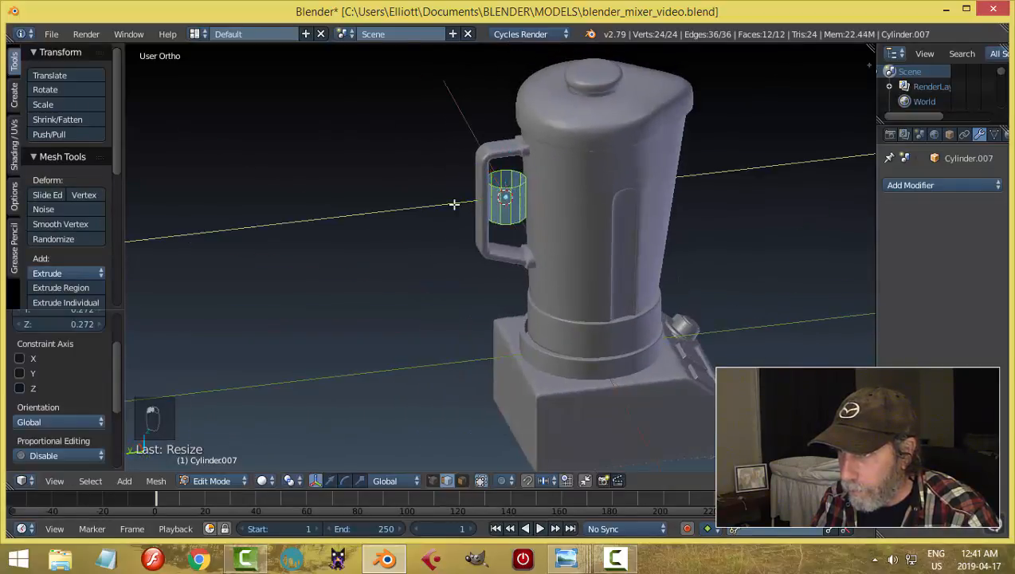
click(430, 207)
key(s)
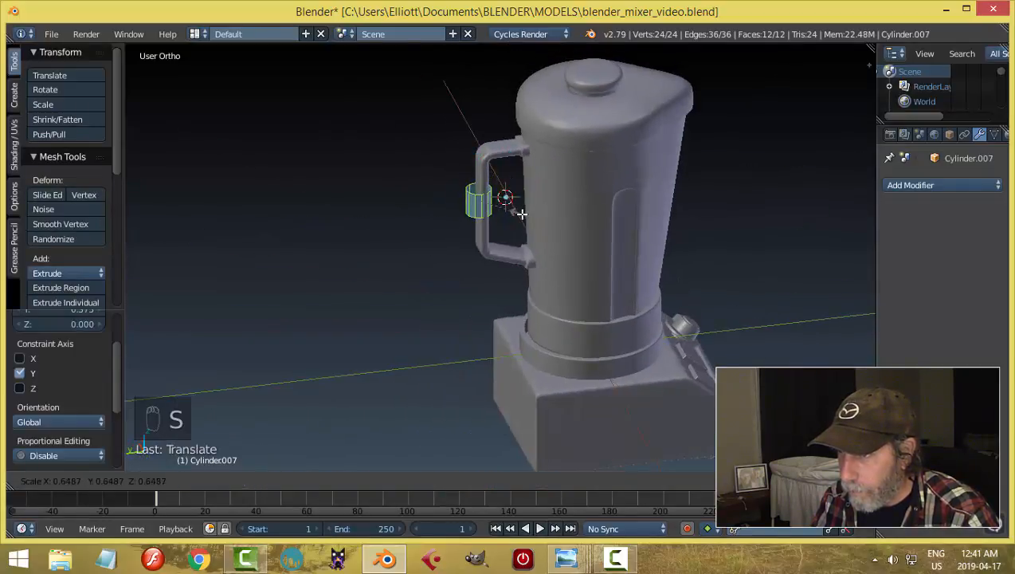
click(508, 214)
drag(422, 206, 425, 207)
Step: In the back view, align the cylinder with the handle bar along X and scale it up by 1.109
key(KP_Decimal)
middle_drag(516, 188, 602, 220)
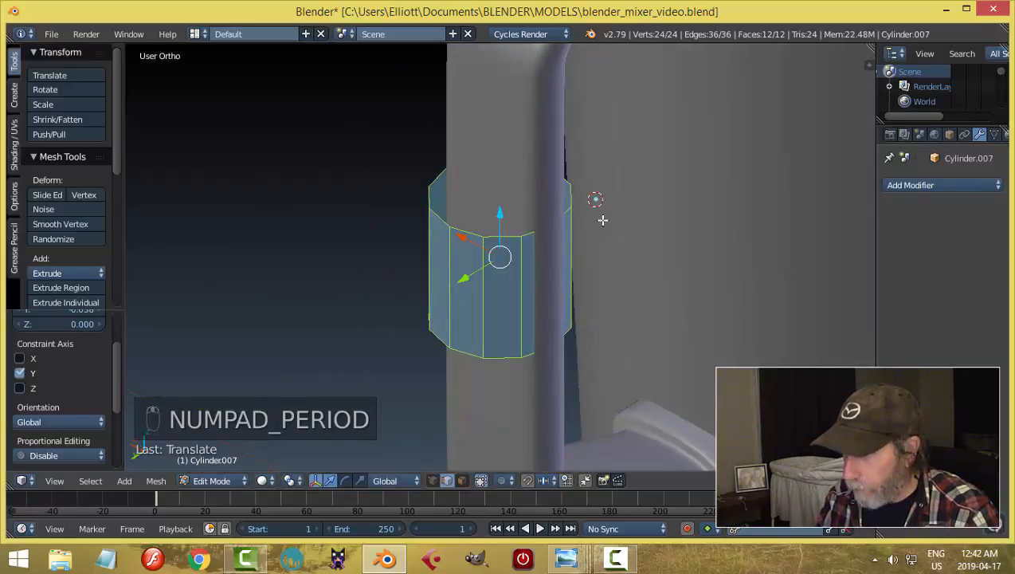
key(ctrl+KP_1)
drag(451, 256, 461, 263)
key(s)
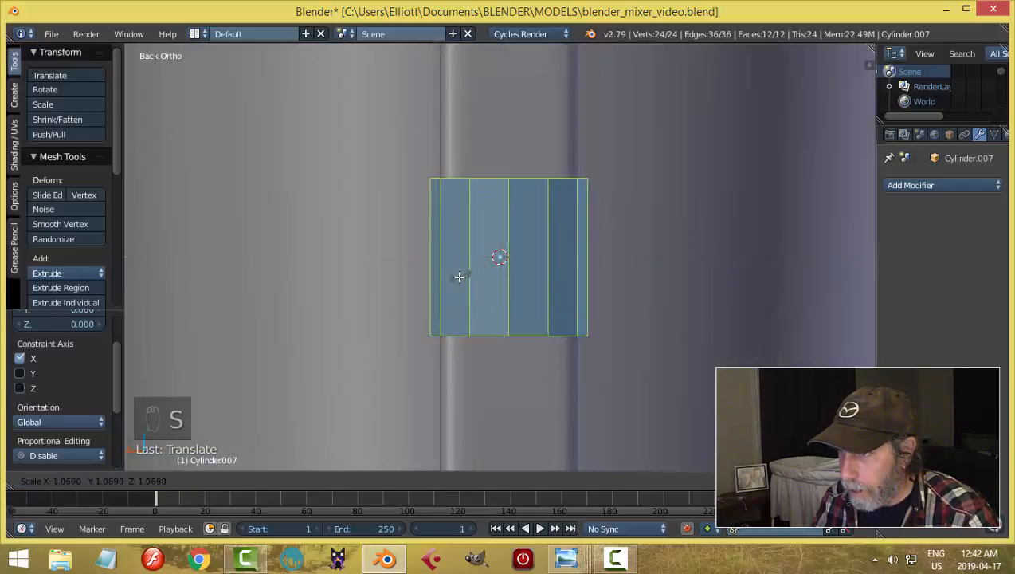
click(460, 276)
Step: Stretch the cylinder by 2.709 along Z so it covers most of the handle's vertical bar
middle_drag(596, 253, 689, 260)
scroll(690, 261, down, 3)
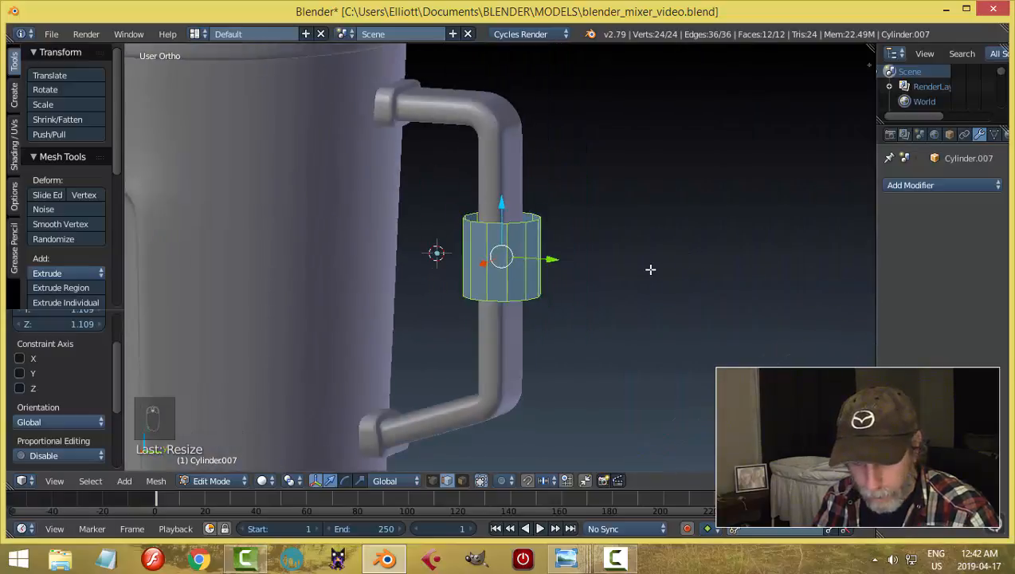
key(s)
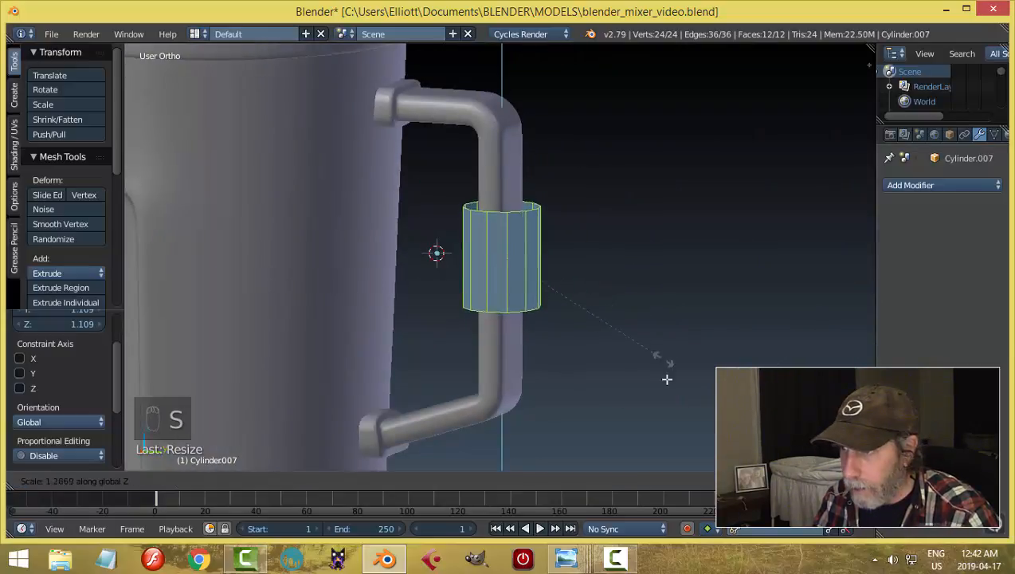
click(747, 153)
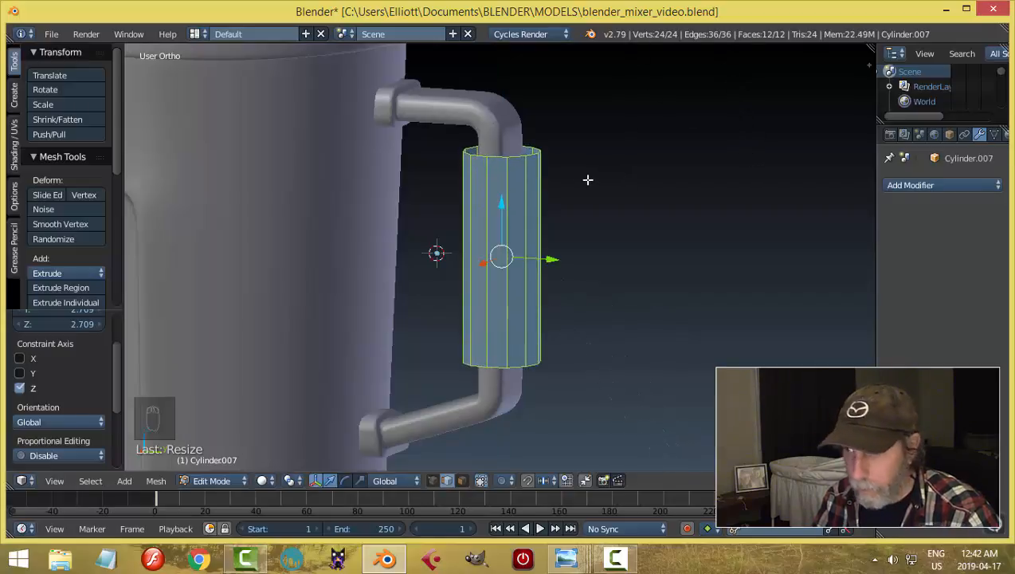
Step: Select the open edge loops at both ends of the sleeve cylinder and extrude them in place
key(a)
middle_drag(596, 206, 532, 184)
alt+right_click(527, 182)
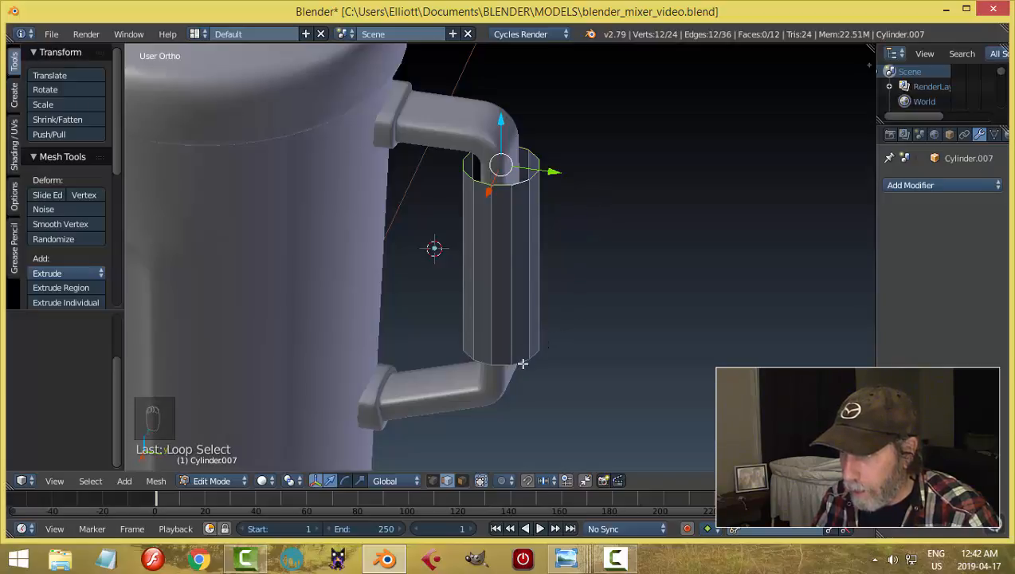
key(e)
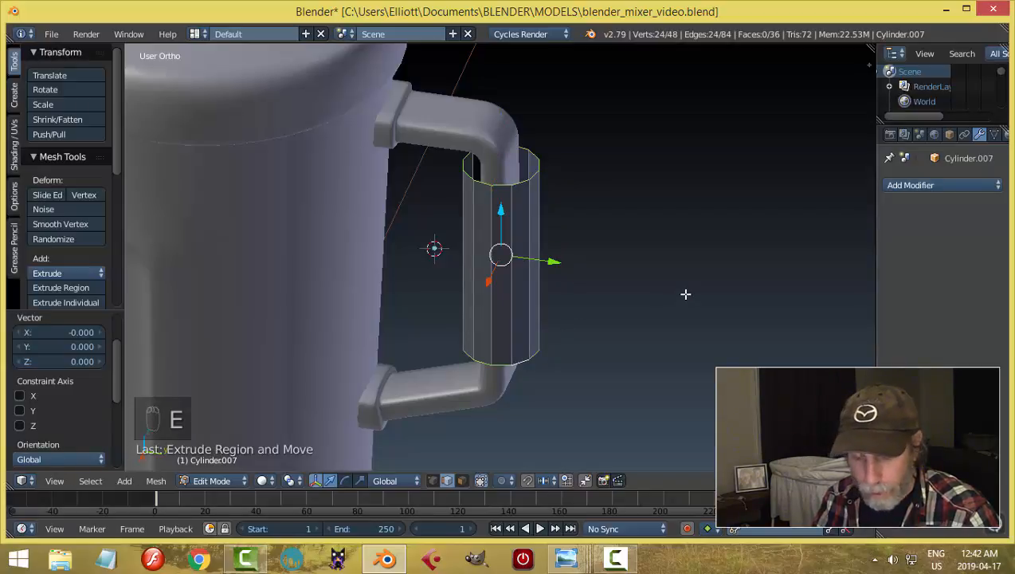
key(s)
click(666, 293)
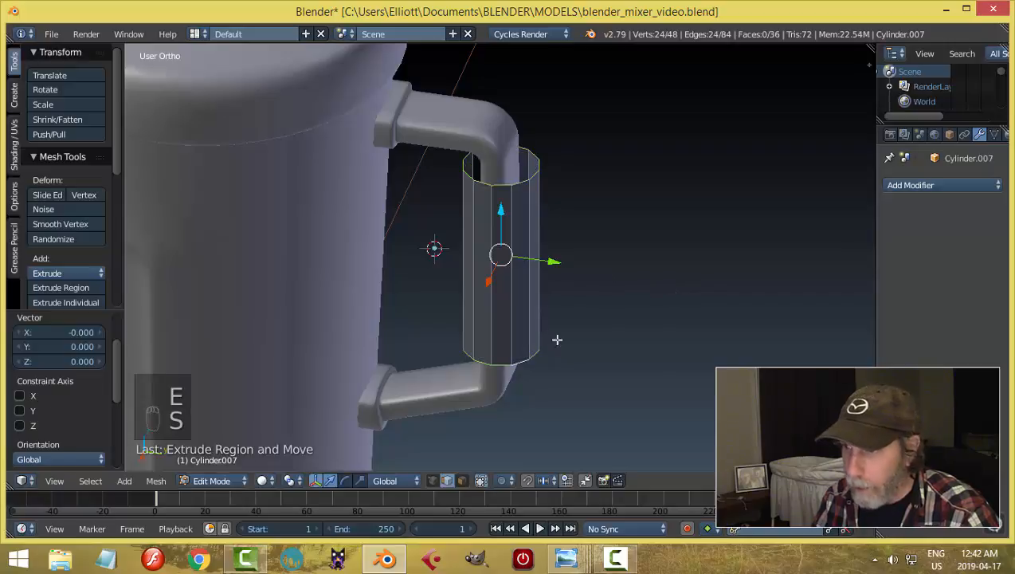
Step: Scale the extruded end loops inward to 0.526 around their individual origins, then return to Object Mode
click(265, 481)
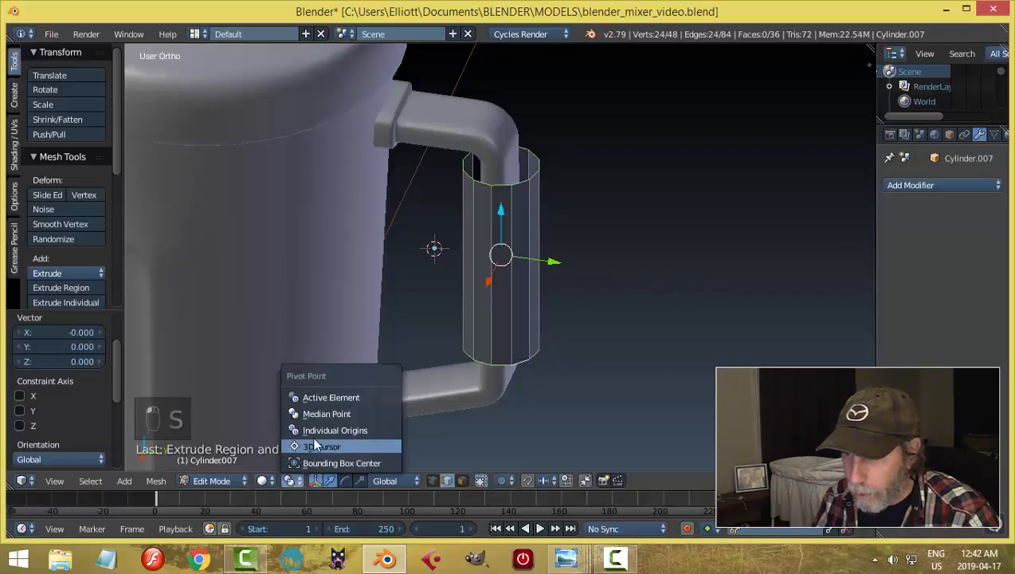
click(339, 423)
key(s)
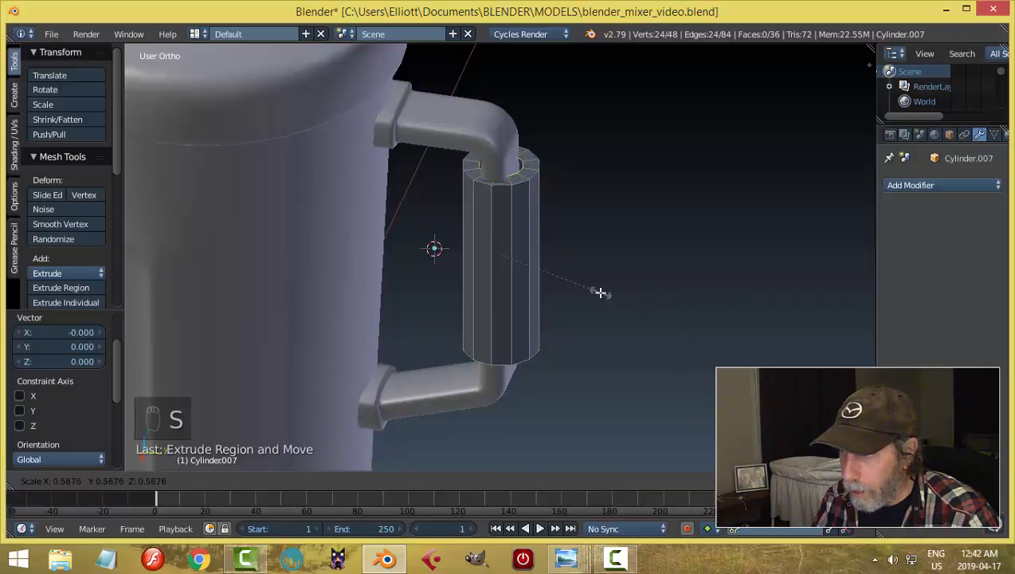
click(593, 290)
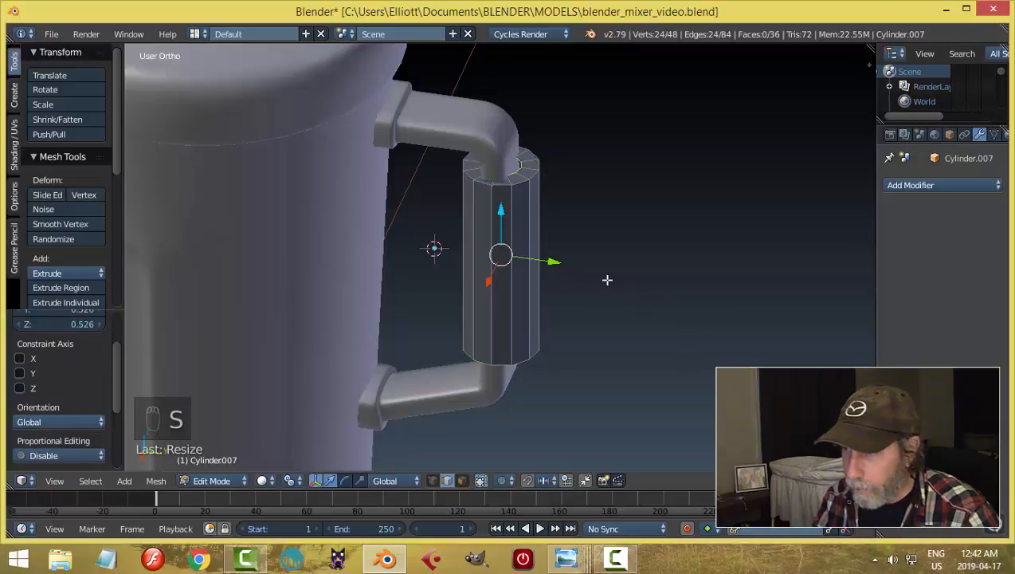
key(a)
key(Tab)
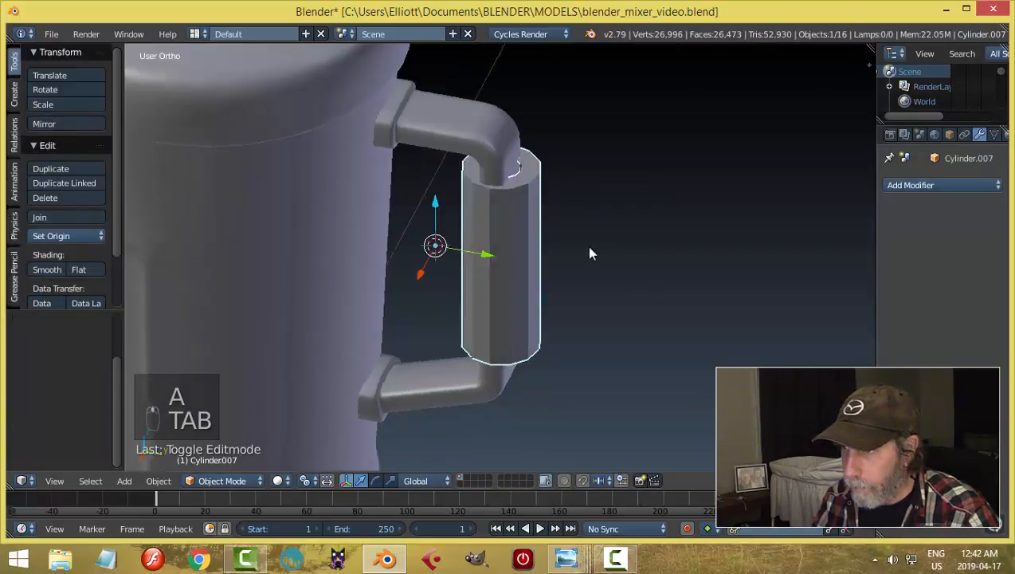
Step: Nudge the sleeve slightly along X and scale it to 0.844 along Y
middle_drag(588, 252, 490, 274)
drag(425, 235, 421, 232)
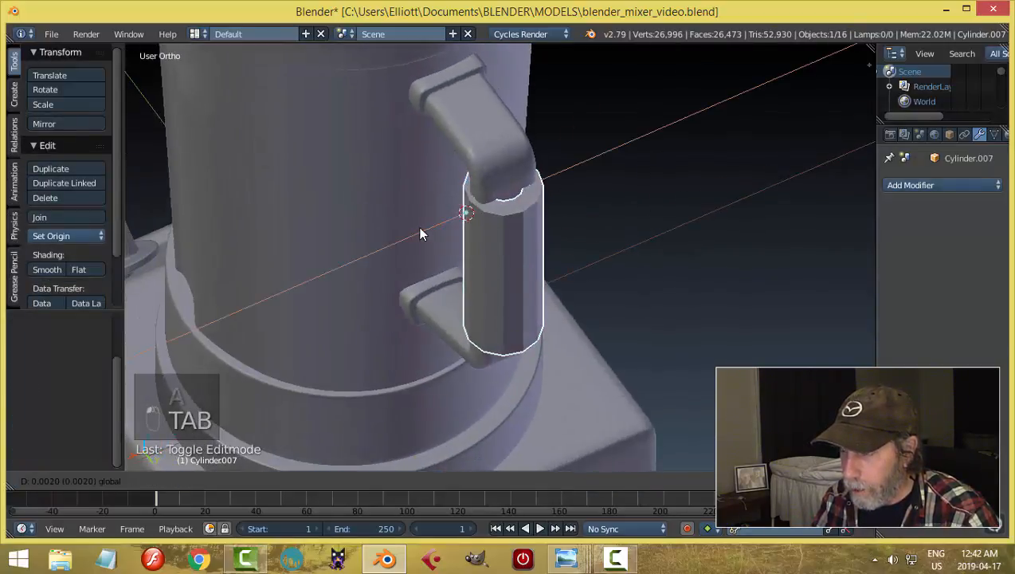
middle_drag(421, 232, 599, 223)
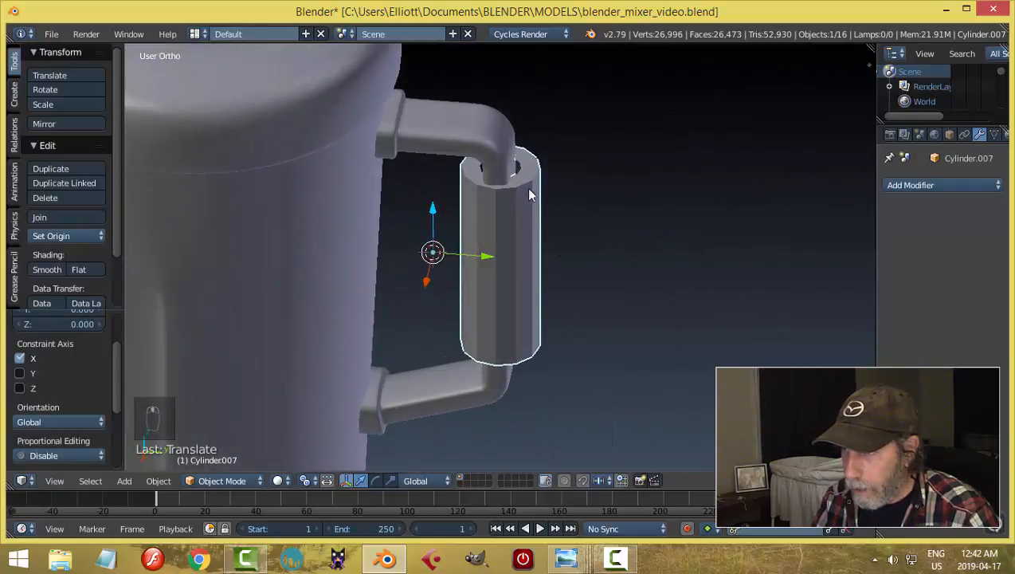
key(s)
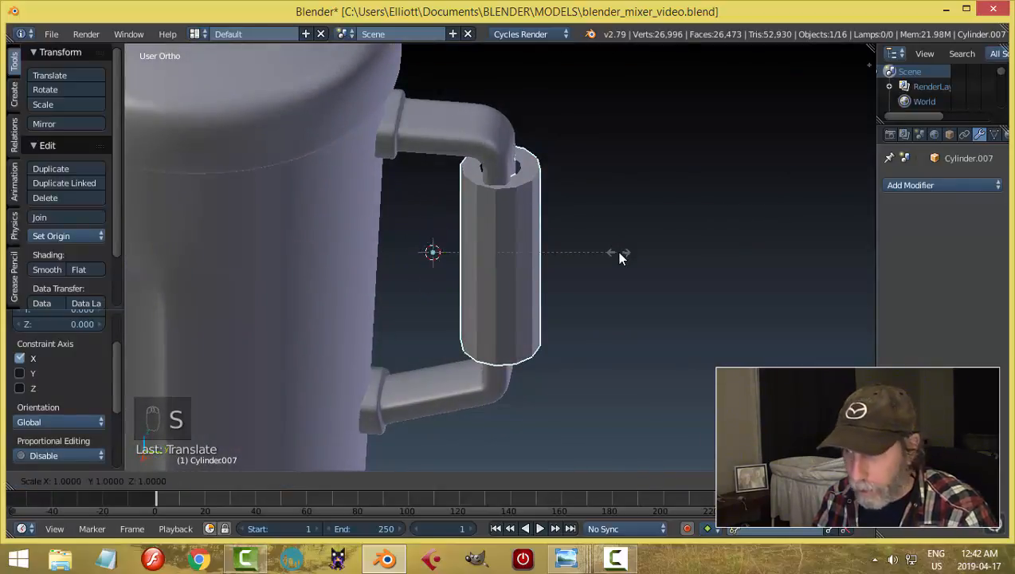
key(y)
click(521, 253)
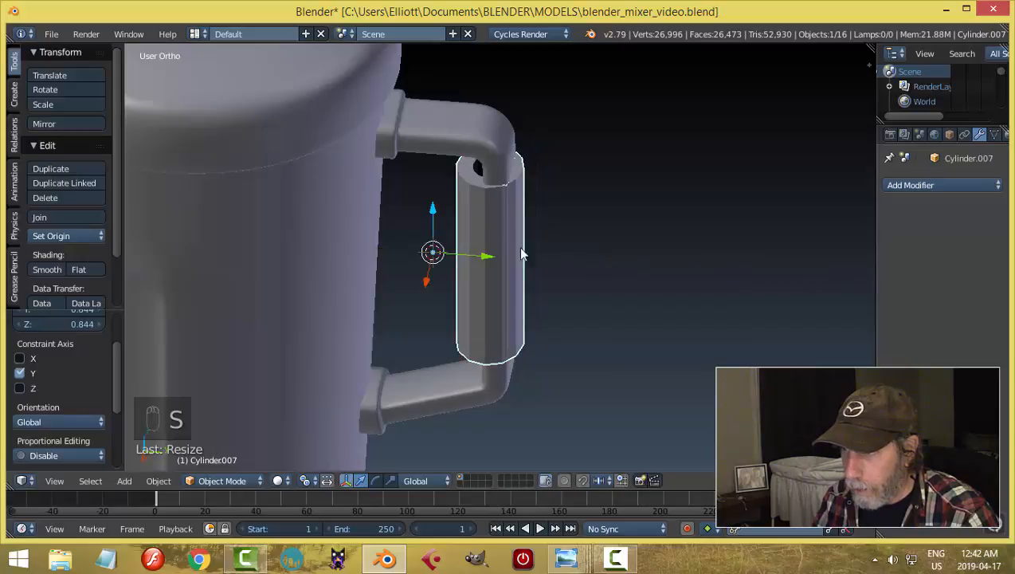
Step: Move the sleeve's origin to its geometry and shift the sleeve about 0.027 along Y onto the handle bar
click(50, 237)
click(61, 266)
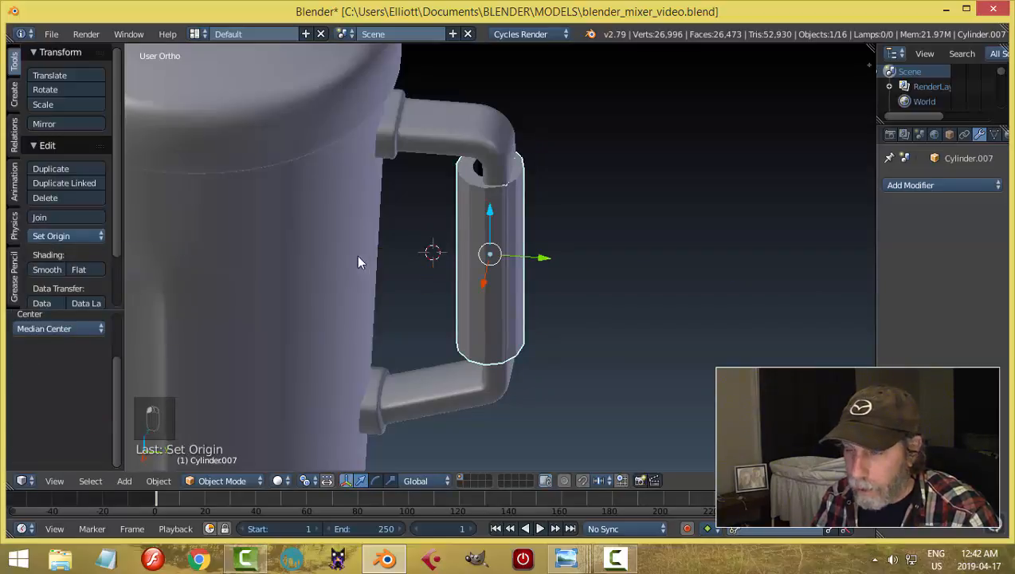
drag(550, 263, 553, 263)
Step: Widen the sleeve slightly along X to match the handle bar
mouse_move(553, 263)
middle_down()
mouse_move(503, 276)
mouse_move(568, 258)
middle_up()
key(s)
key(x)
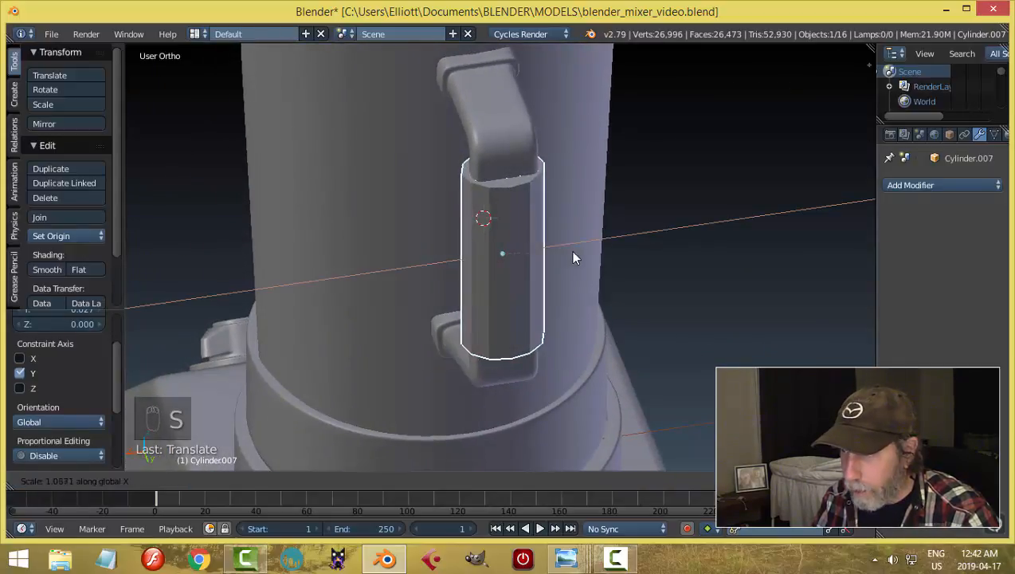
click(579, 259)
mouse_move(579, 259)
middle_down()
mouse_move(648, 252)
mouse_move(705, 223)
mouse_move(692, 236)
mouse_move(653, 172)
mouse_move(564, 202)
mouse_move(584, 240)
middle_up()
Step: In Edit Mode, scale down the inner edge loop at the sleeve's upper end to fit closely around the bar
key(Tab)
click(697, 244)
middle_drag(697, 245, 651, 199)
alt+right_click(516, 137)
key(s)
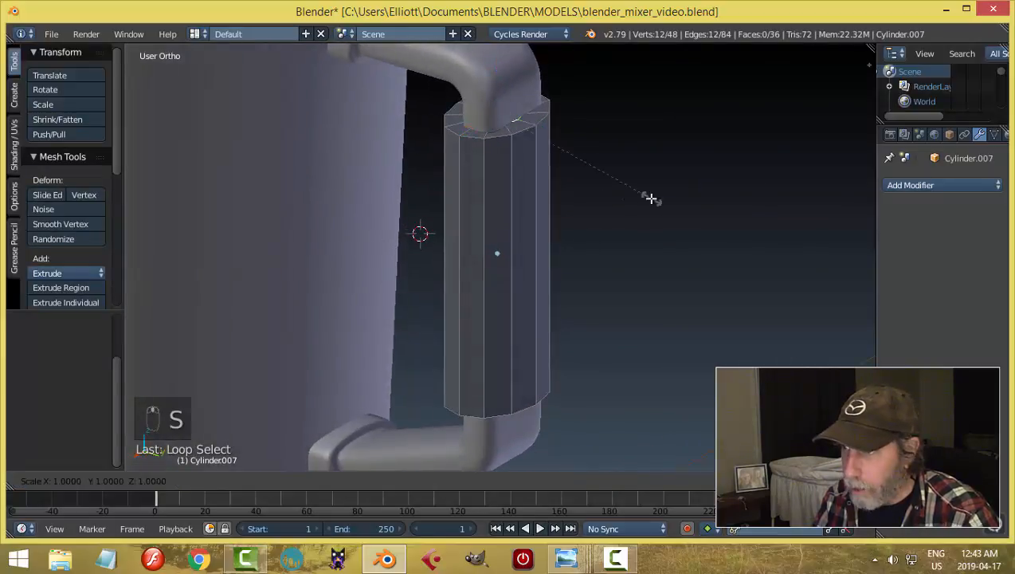
click(621, 196)
Step: Scale the inner edge loop at the sleeve's lower end to fit the bar, then leave Edit Mode and deselect everything
middle_drag(607, 281, 524, 329)
key(a)
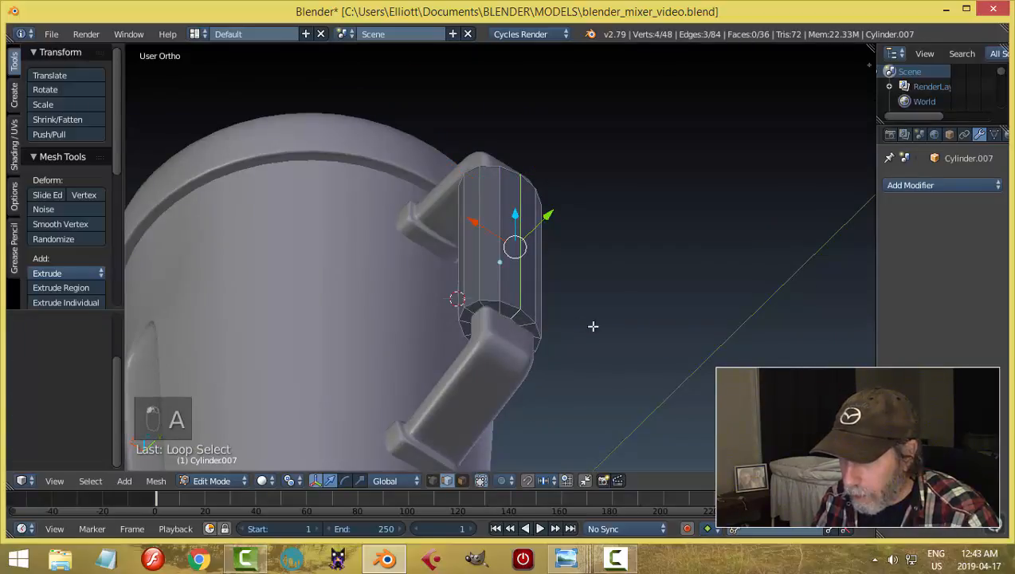
key(a)
scroll(507, 329, up, 3)
alt+right_click(510, 359)
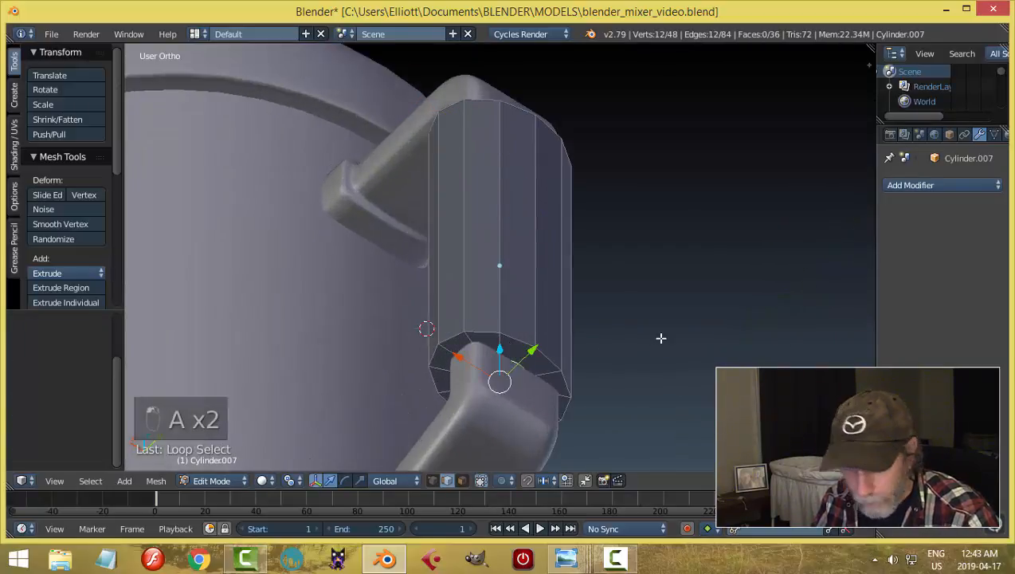
key(s)
click(660, 319)
key(a)
key(Tab)
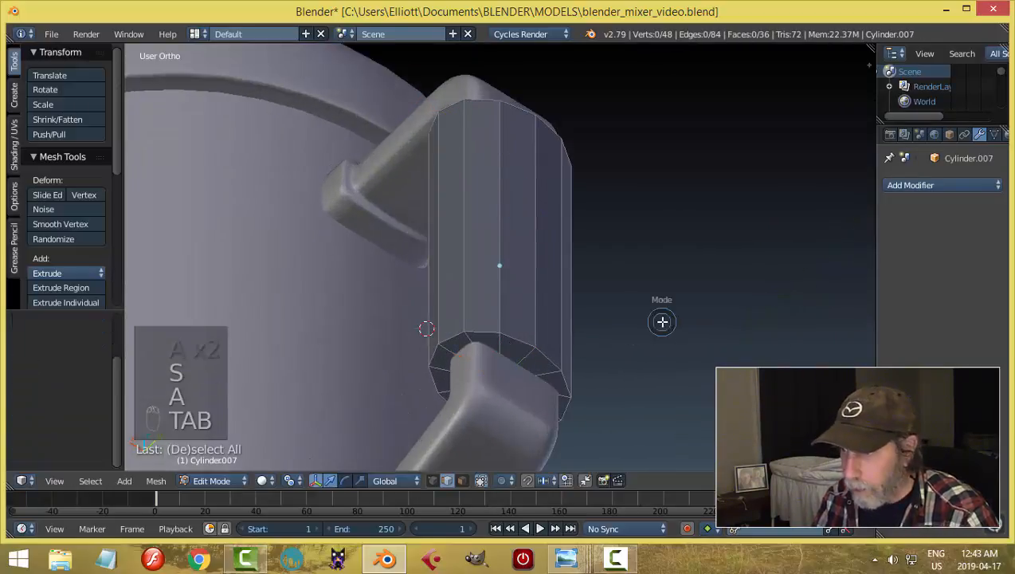
click(550, 327)
key(a)
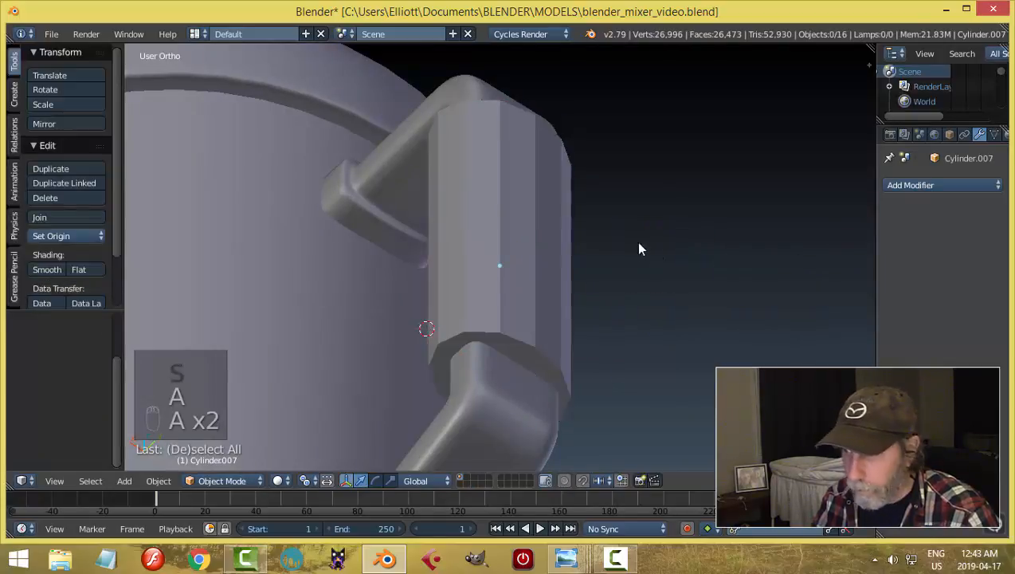
Step: Select the outer edge loops at both ends of the sleeve in Edit Mode and set the pivot to Median Point
middle_drag(637, 243, 646, 345)
scroll(538, 343, down, 3)
scroll(647, 351, up, 3)
right_click(504, 208)
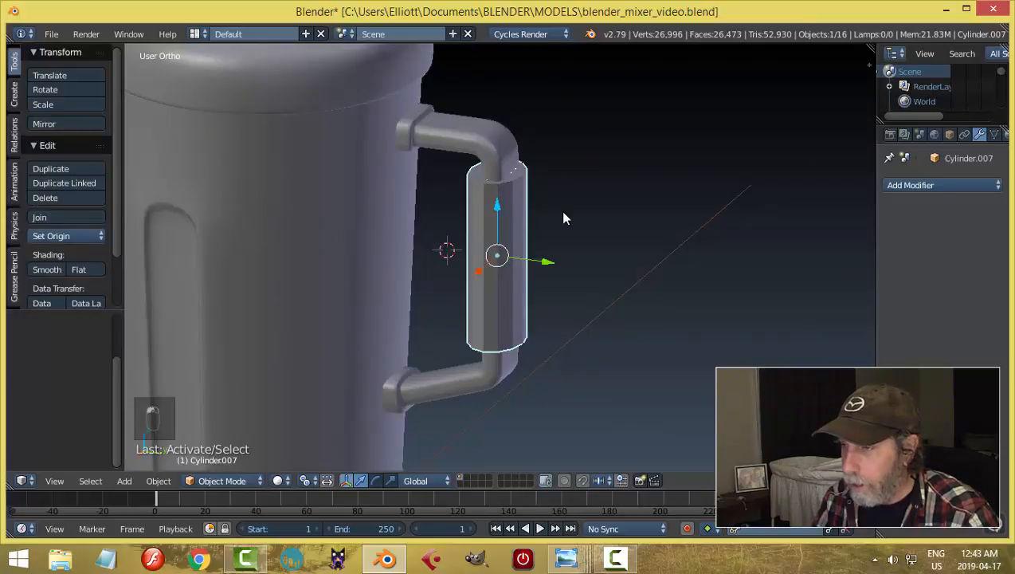
key(Tab)
scroll(527, 147, up, 3)
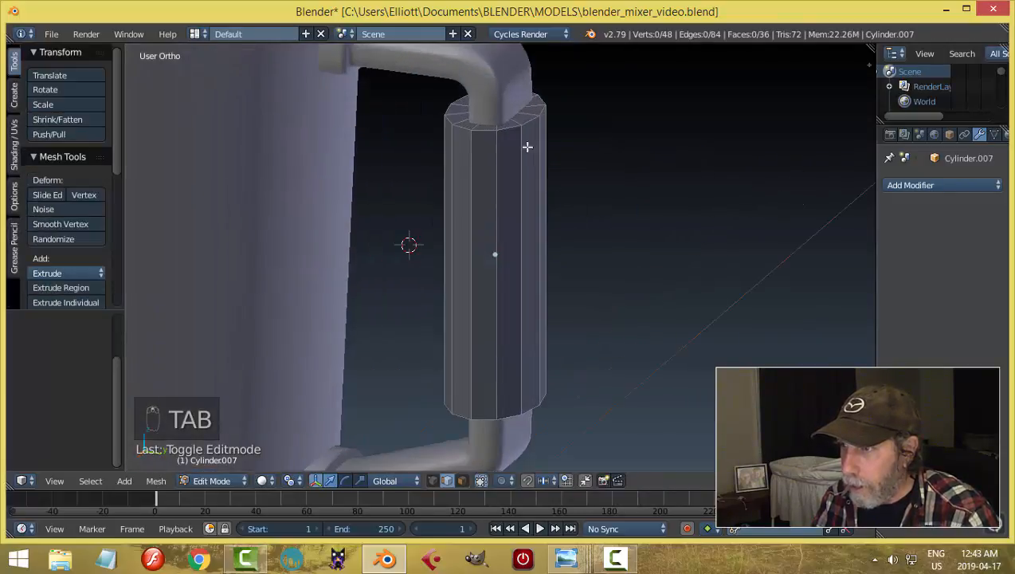
alt+right_click(526, 120)
scroll(603, 215, down, 3)
middle_drag(603, 215, 532, 319)
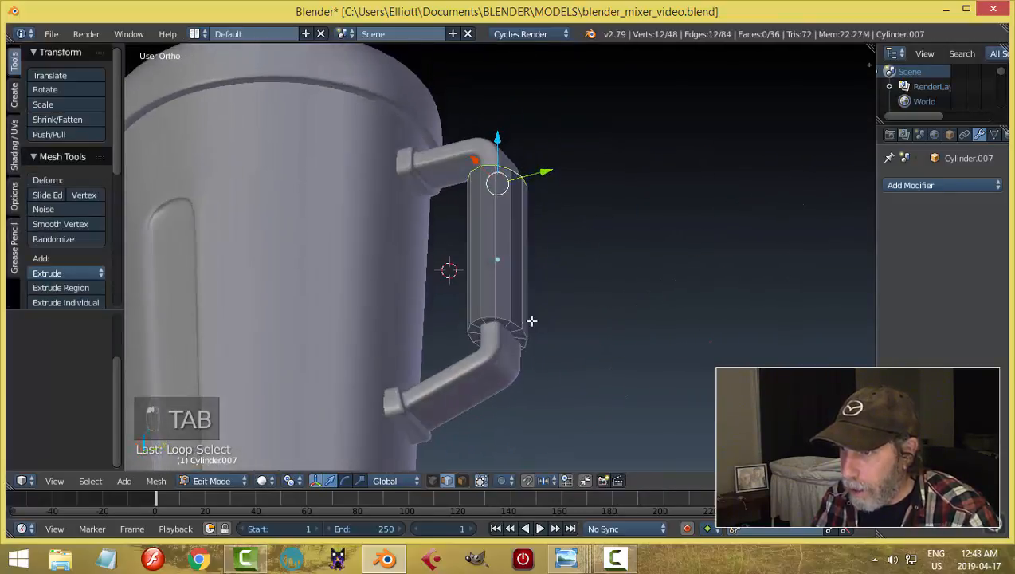
click(293, 480)
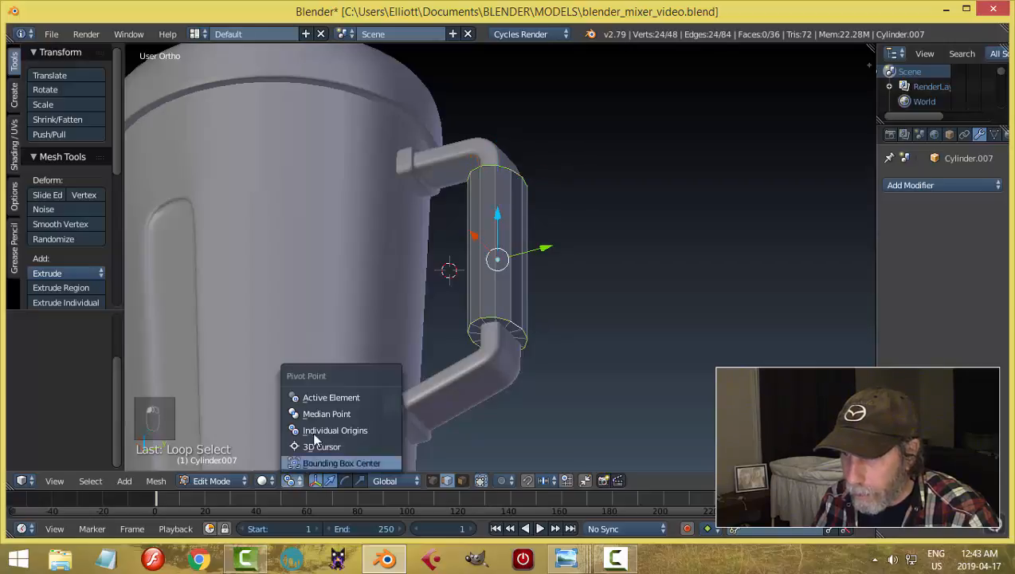
click(334, 410)
Step: Bevel the sleeve's outer end loops with three segments at an offset of about 0.027 and return to Object Mode
middle_drag(637, 285, 624, 298)
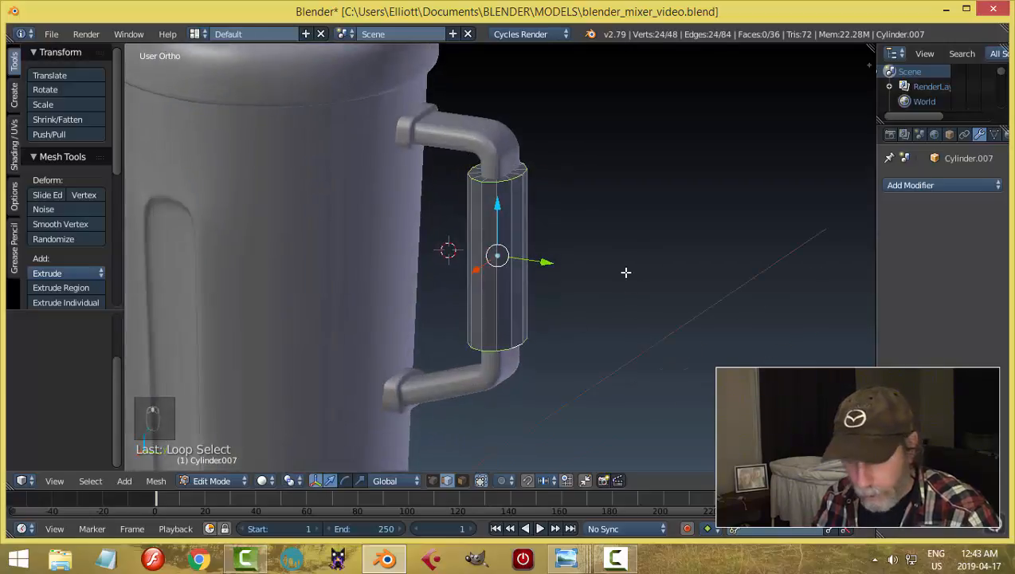
key(ctrl+b)
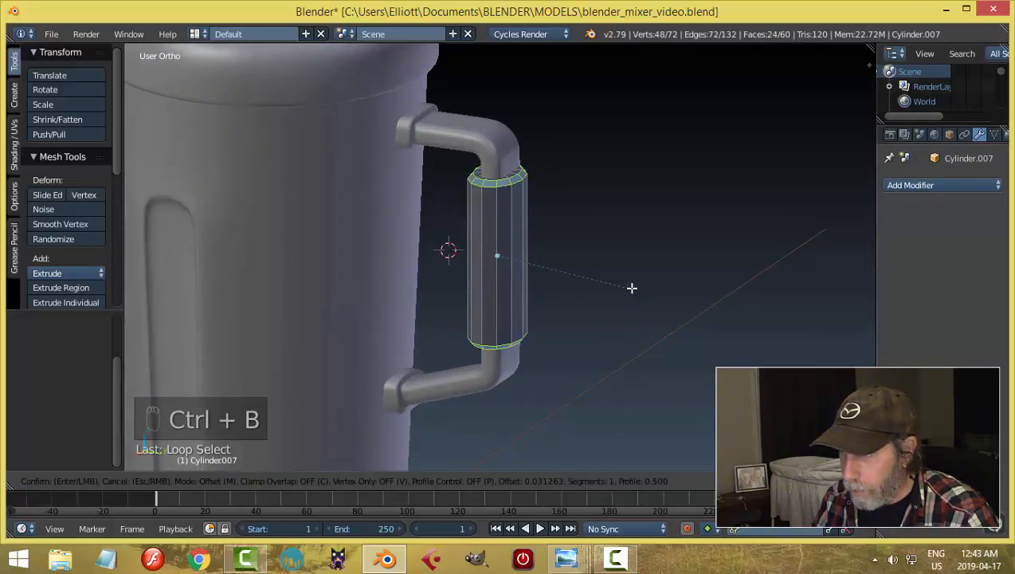
scroll(632, 286, up, 1)
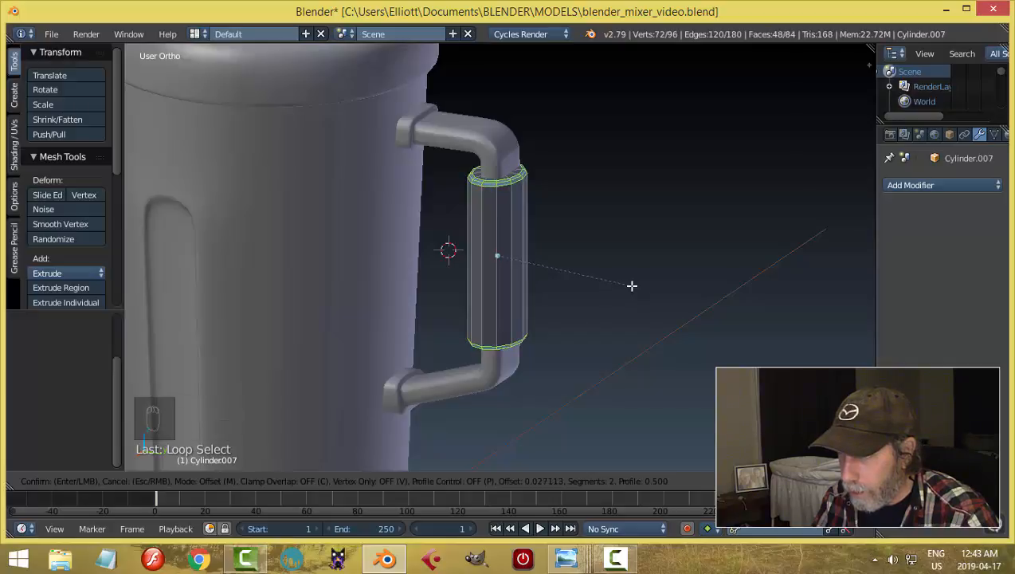
scroll(632, 285, up, 1)
click(632, 285)
key(a)
key(Tab)
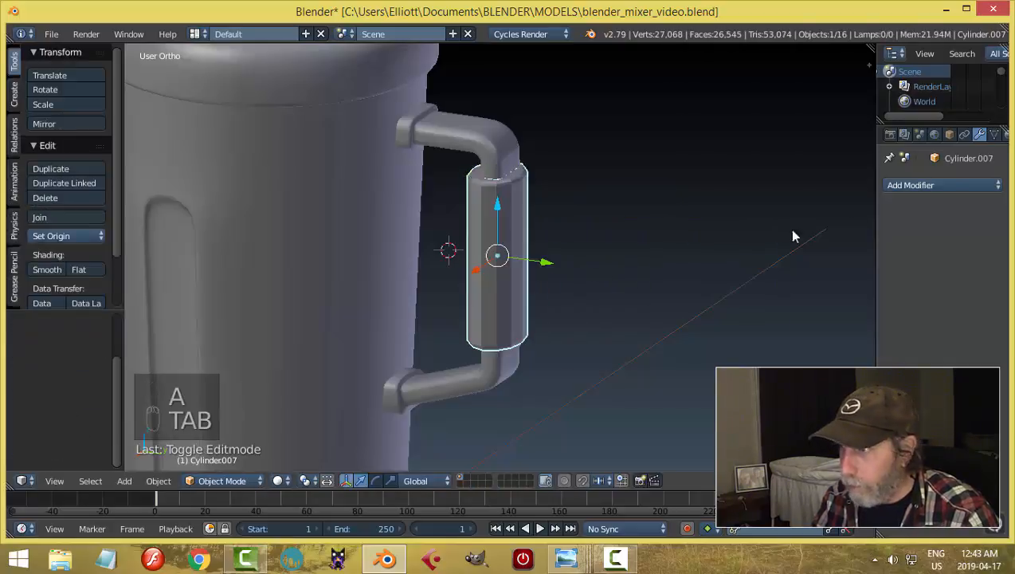
Step: Add a Subdivision Surface modifier with view level 2 to the sleeve and shade it smooth
click(940, 185)
click(696, 433)
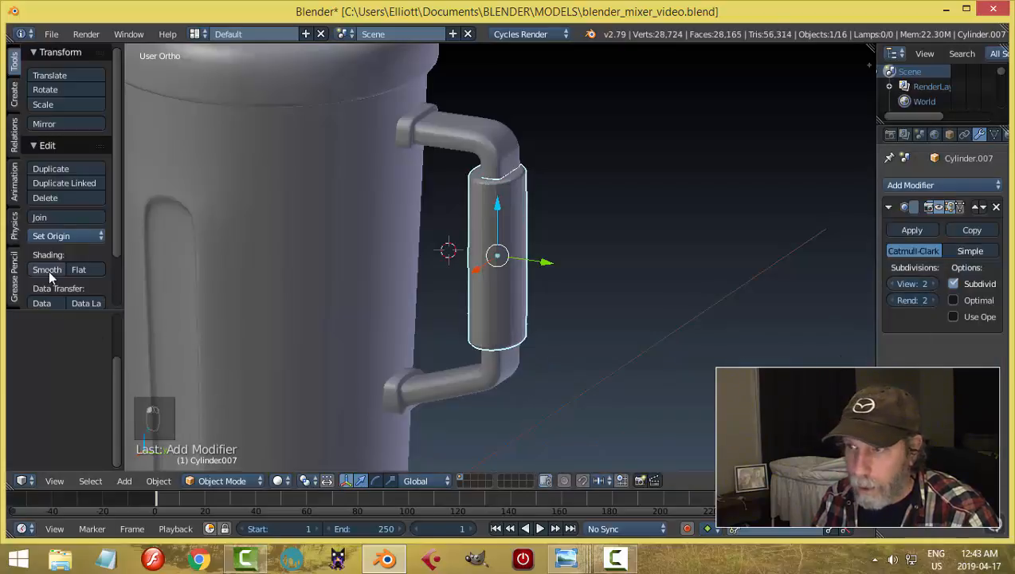
key(a)
middle_drag(587, 229, 584, 273)
scroll(601, 292, up, 1)
Step: Merge the inner edge loop at the sleeve's upper end at its center to close the opening
right_click(508, 231)
scroll(588, 225, up, 3)
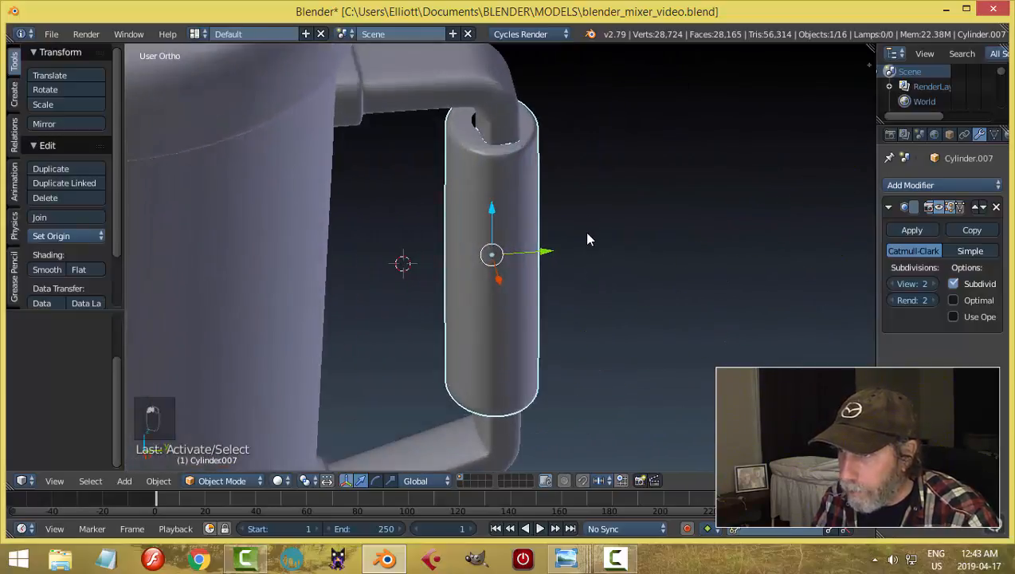
key(Tab)
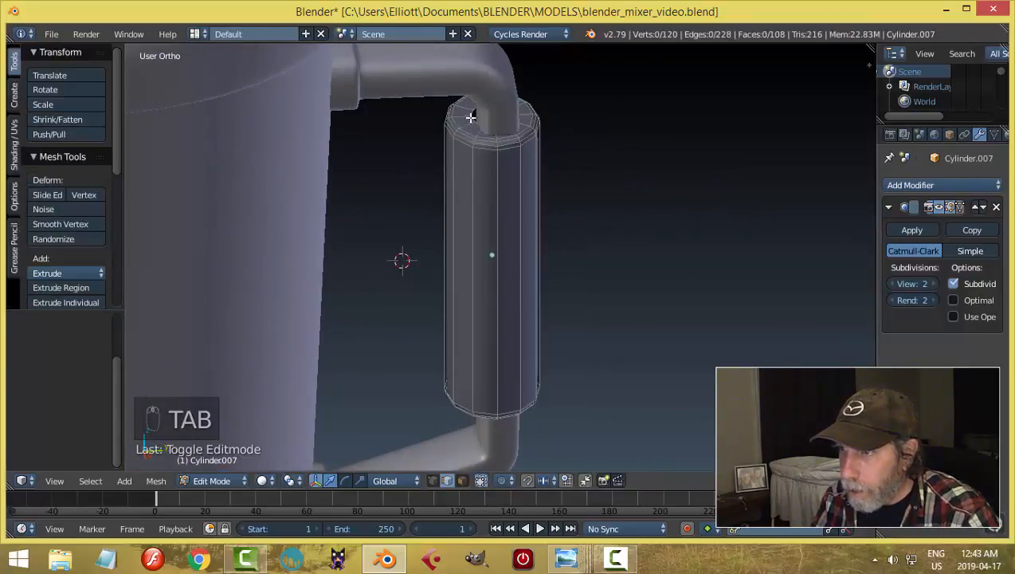
alt+right_click(473, 116)
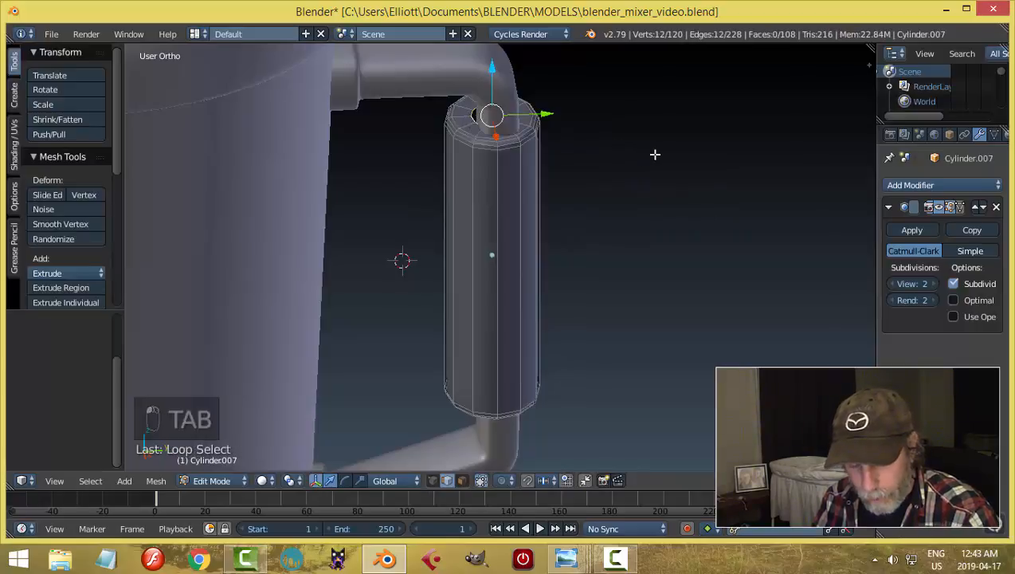
key(alt+m)
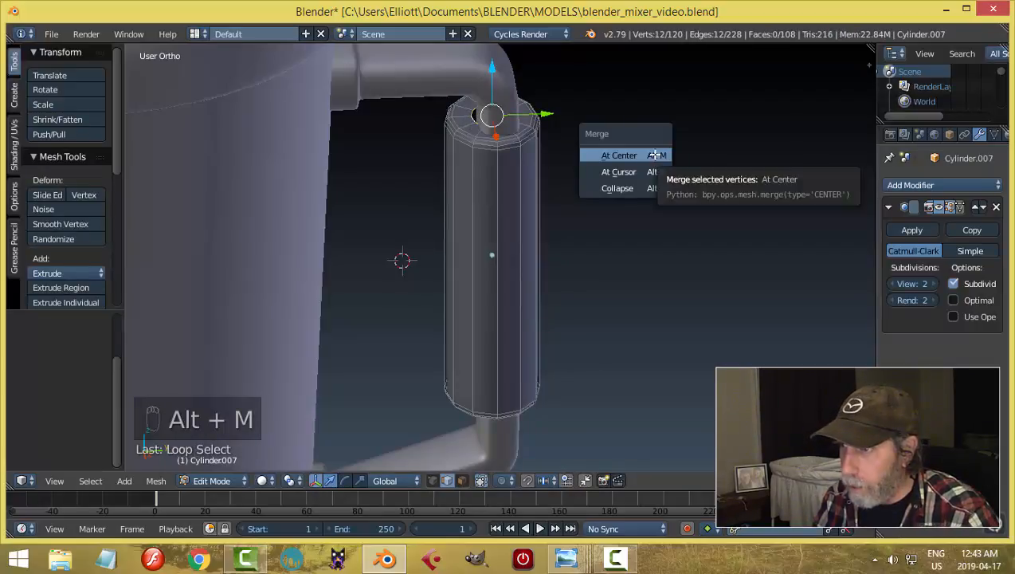
click(655, 157)
Step: Isolate the sleeve by hiding all other objects and reopen its mesh in Edit Mode at the lower end
scroll(609, 220, down, 3)
middle_drag(577, 297, 550, 272)
scroll(552, 267, up, 3)
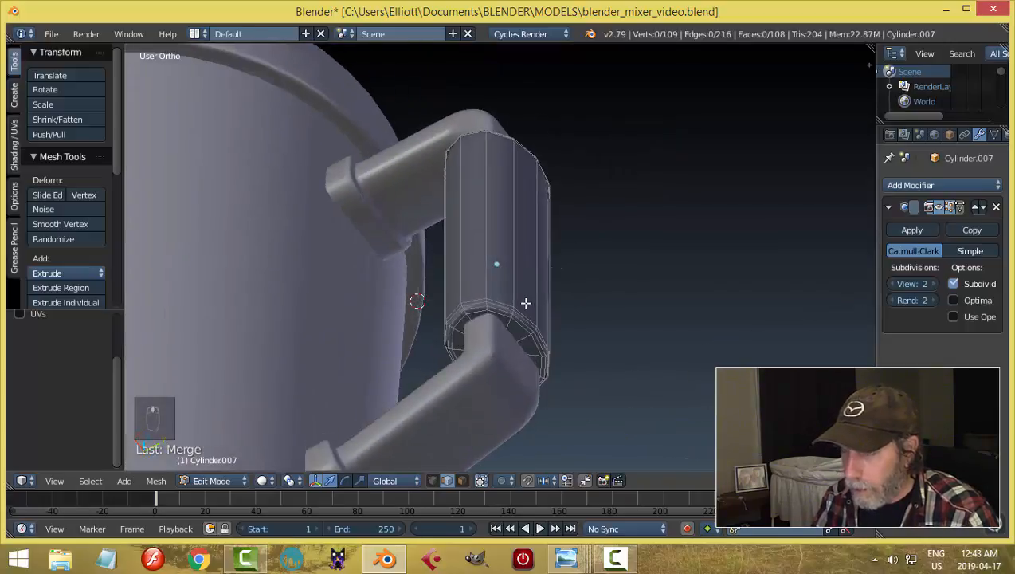
key(a)
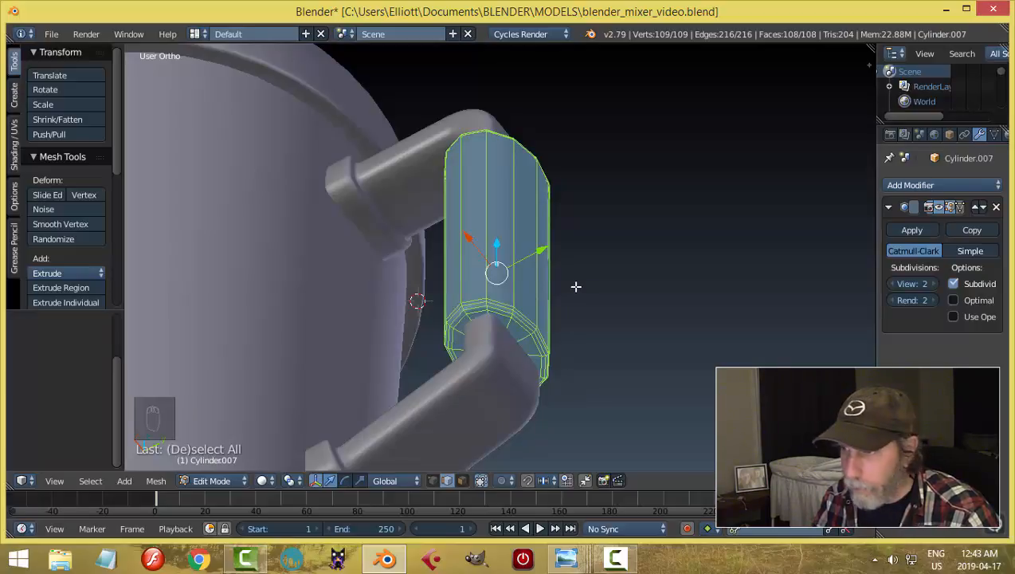
key(Tab)
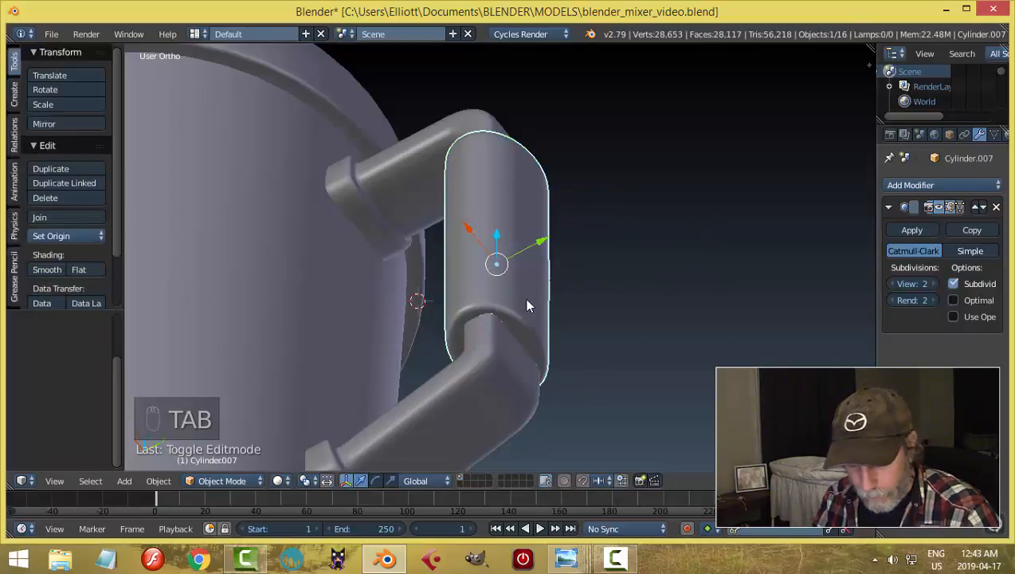
key(shift+h)
key(Tab)
click(623, 298)
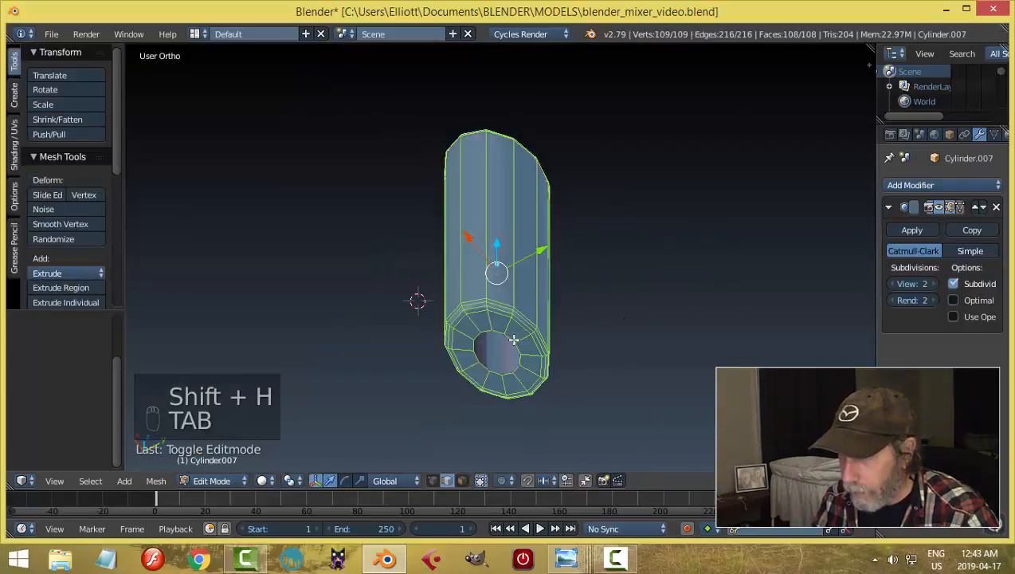
Step: Merge the inner edge loop at the sleeve's lower end at its center to close the opening
key(a)
key(a)
alt+right_click(509, 336)
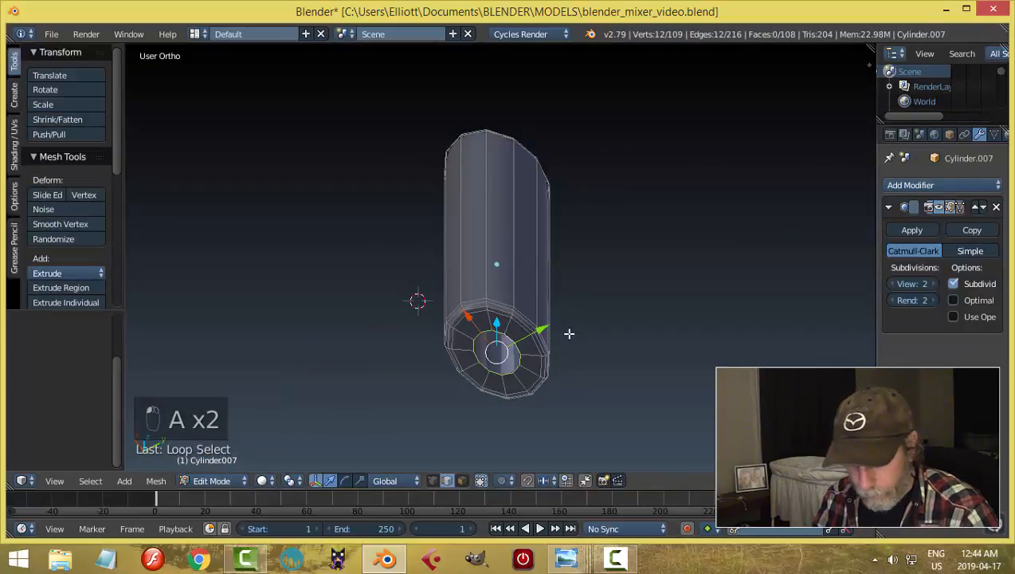
key(alt+m)
click(569, 334)
key(a)
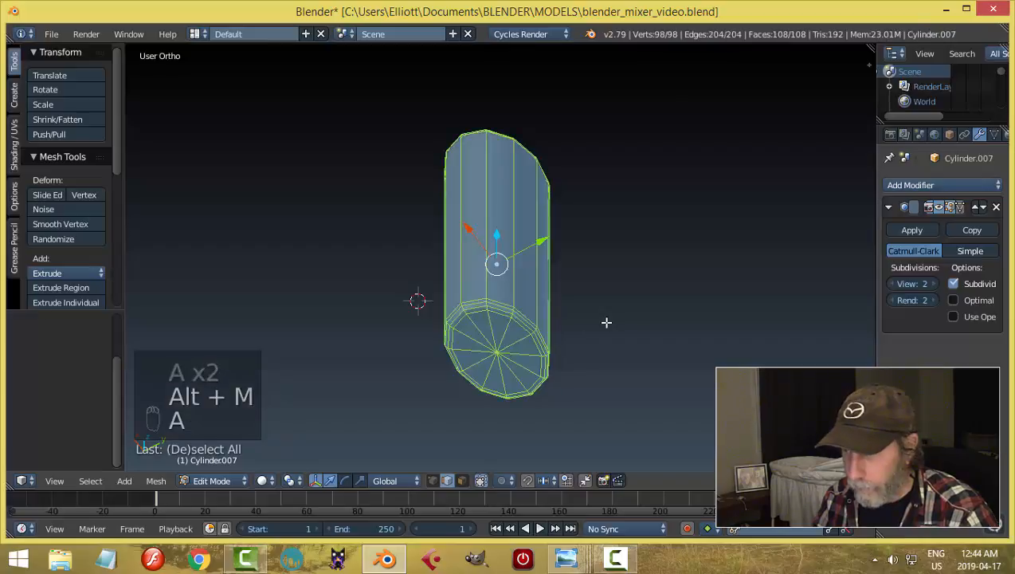
Step: Return to Object Mode, unhide all the blender's objects and clear the selection
key(Tab)
click(518, 321)
key(alt+h)
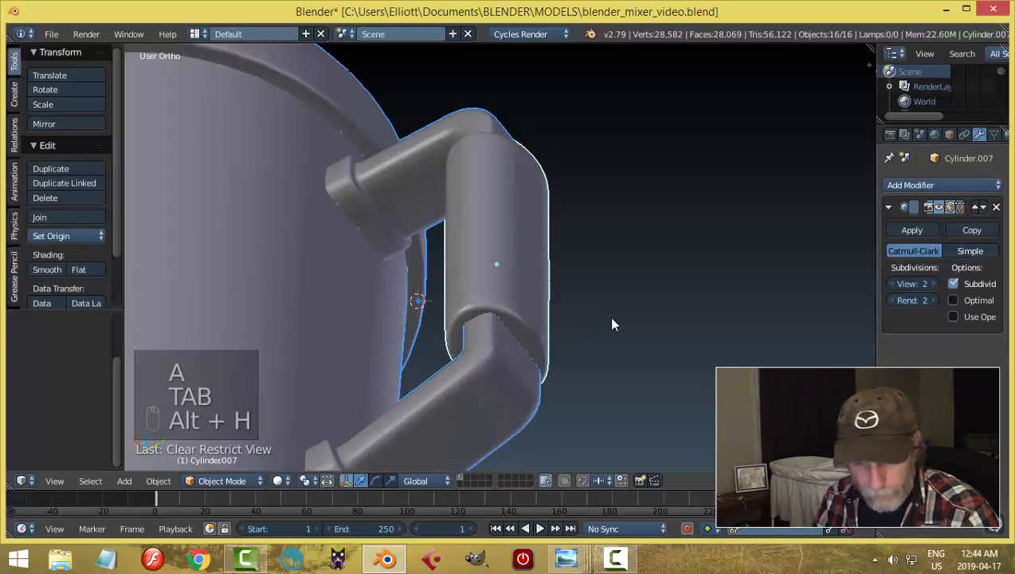
key(a)
Step: Select the grip sleeve and nudge it slightly sideways on the handle bar, then deselect it
scroll(589, 301, down, 4)
middle_drag(575, 299, 498, 225)
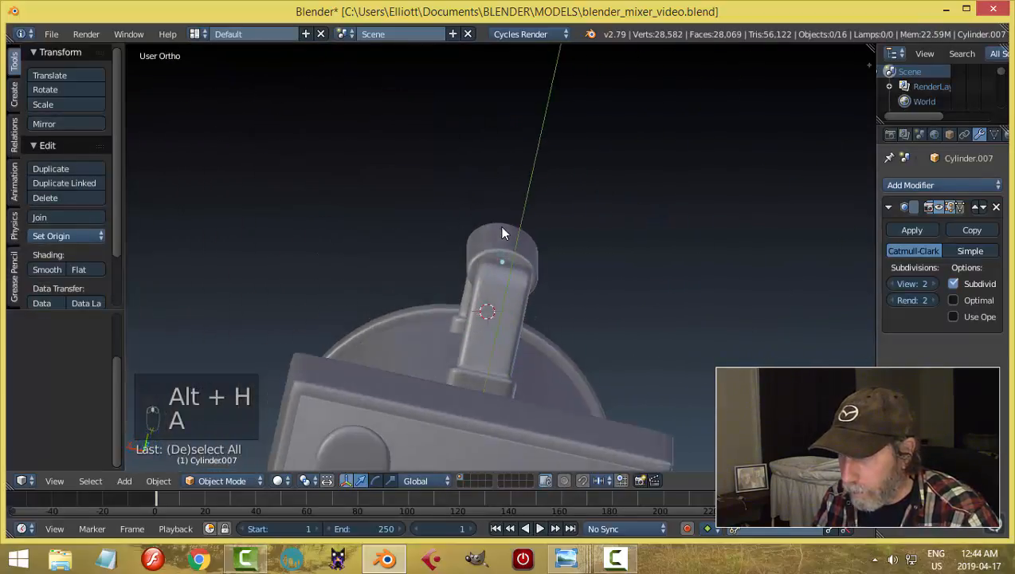
middle_drag(560, 253, 548, 317)
right_click(527, 279)
drag(456, 255, 452, 255)
key(a)
Step: Scale the grip sleeve along the global Y axis by about 1.03 and deselect it
middle_drag(516, 273, 779, 335)
scroll(649, 336, up, 2)
middle_drag(649, 337, 654, 368)
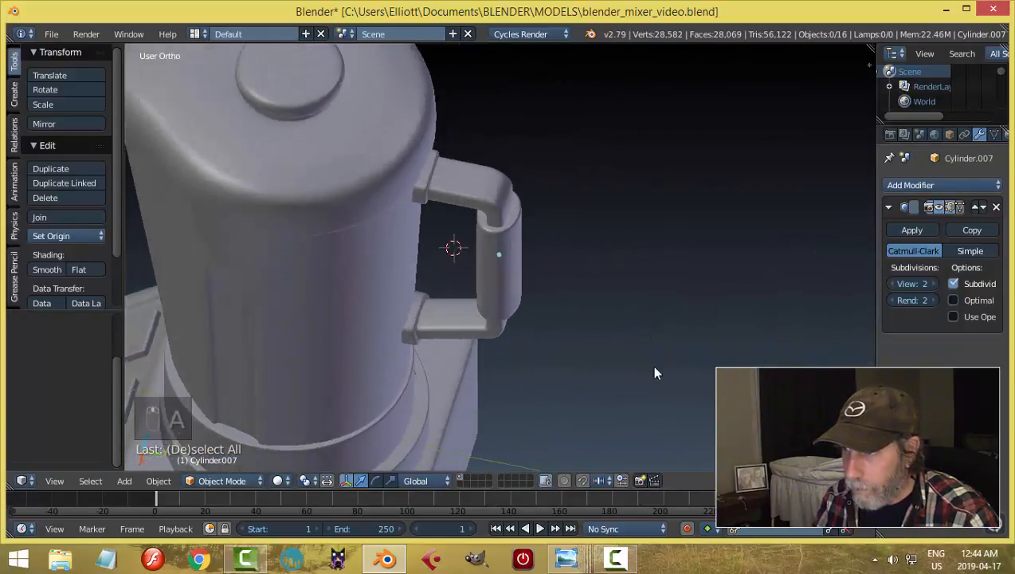
right_click(522, 246)
middle_drag(522, 247, 633, 246)
key(s)
key(y)
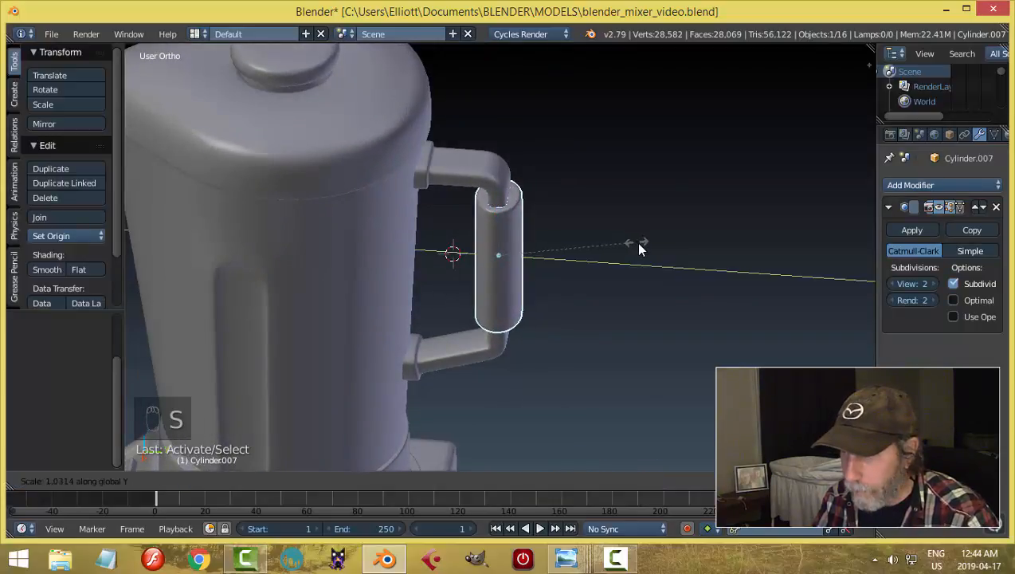
click(635, 242)
key(a)
Step: Save the model over the existing blender_mixer_video.blend file while checking the jar and base from several sides
scroll(650, 250, down, 3)
middle_drag(650, 249, 582, 269)
key(ctrl+s)
click(574, 206)
key(ctrl+s)
click(496, 223)
scroll(556, 337, up, 2)
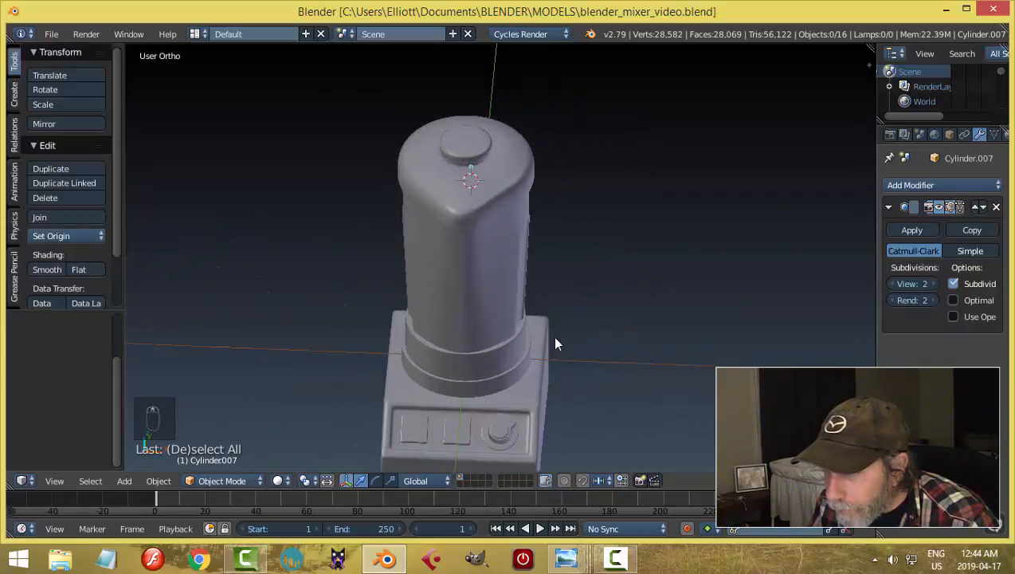
shift+middle_drag(555, 338, 528, 220)
scroll(507, 317, up, 2)
shift+middle_drag(508, 315, 504, 236)
key(ctrl+s)
click(500, 220)
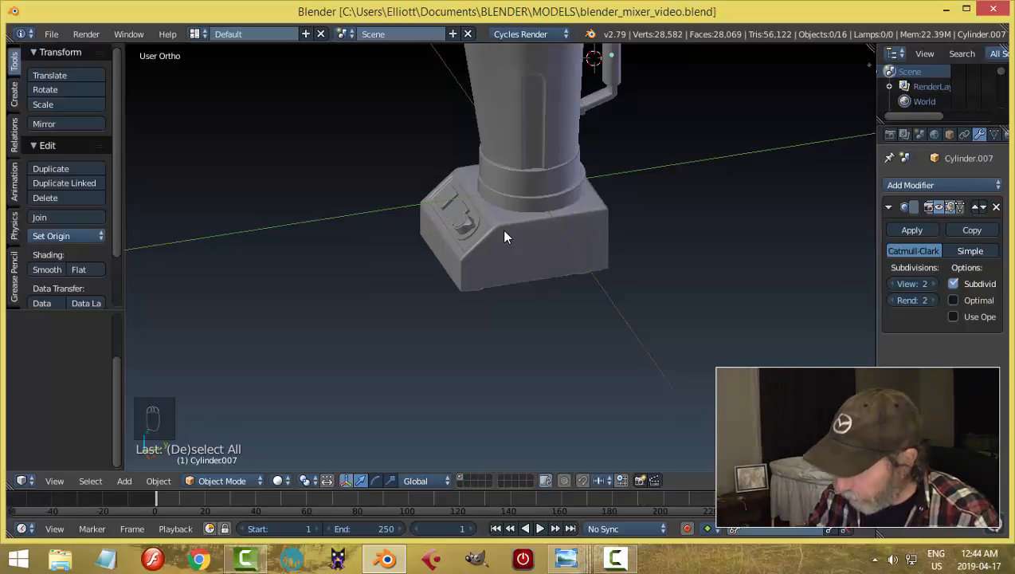
Step: Select all the blender's objects and move them up 1.437 along Z so the feet rest on the ground line
key(KP_3)
key(a)
key(a)
shift+middle_drag(715, 293, 681, 355)
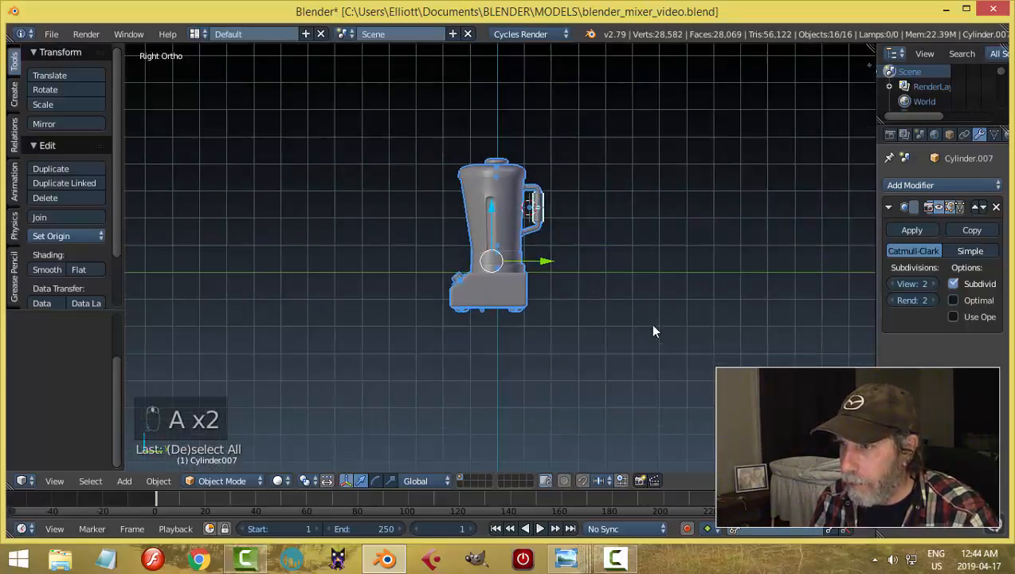
drag(487, 211, 488, 155)
Step: Reset the 3D cursor to the world origin, clear the selection and save over the existing file
key(shift+c)
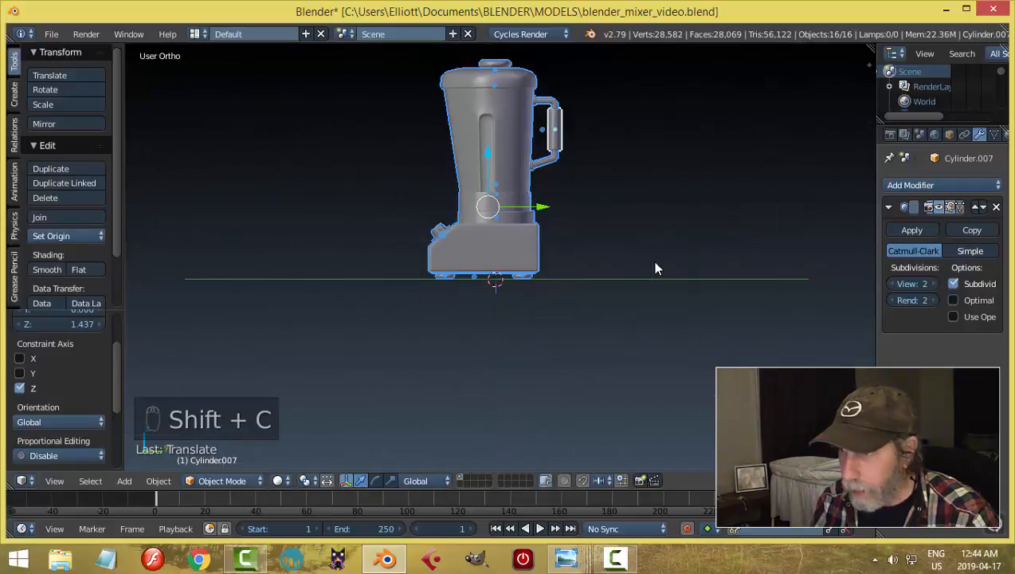
key(a)
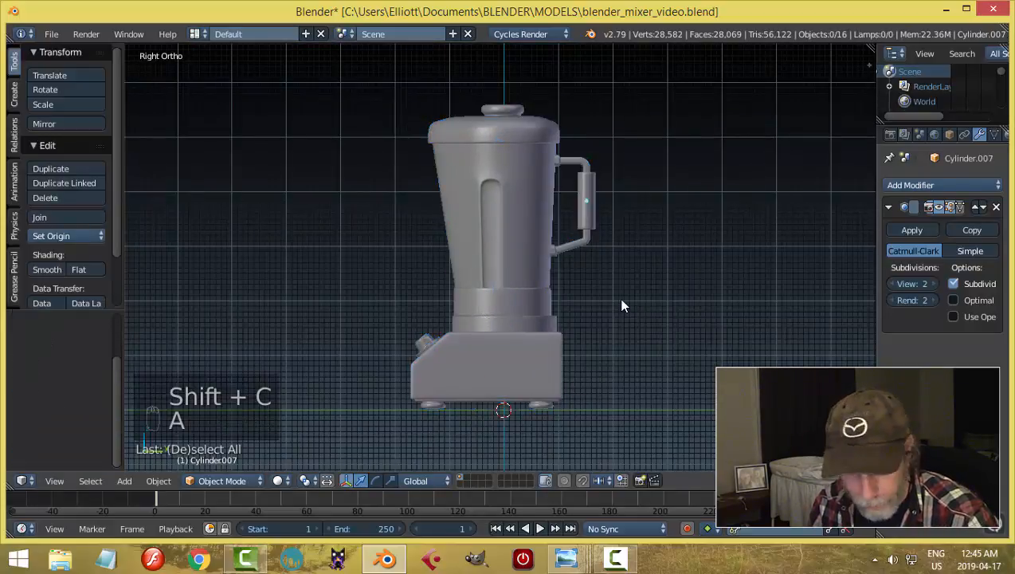
key(ctrl+s)
click(620, 301)
Step: Add a UV sphere, move it along X to stand clear of the blender and raise it 1.388 along Z
middle_drag(571, 258, 472, 238)
scroll(592, 252, up, 2)
key(shift+a)
mouse_move(468, 235)
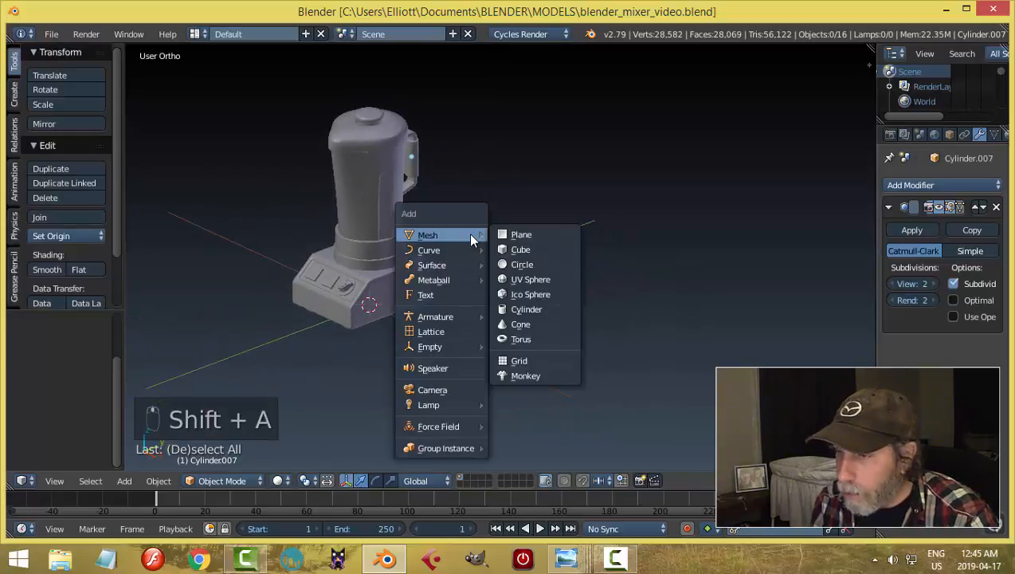
click(521, 280)
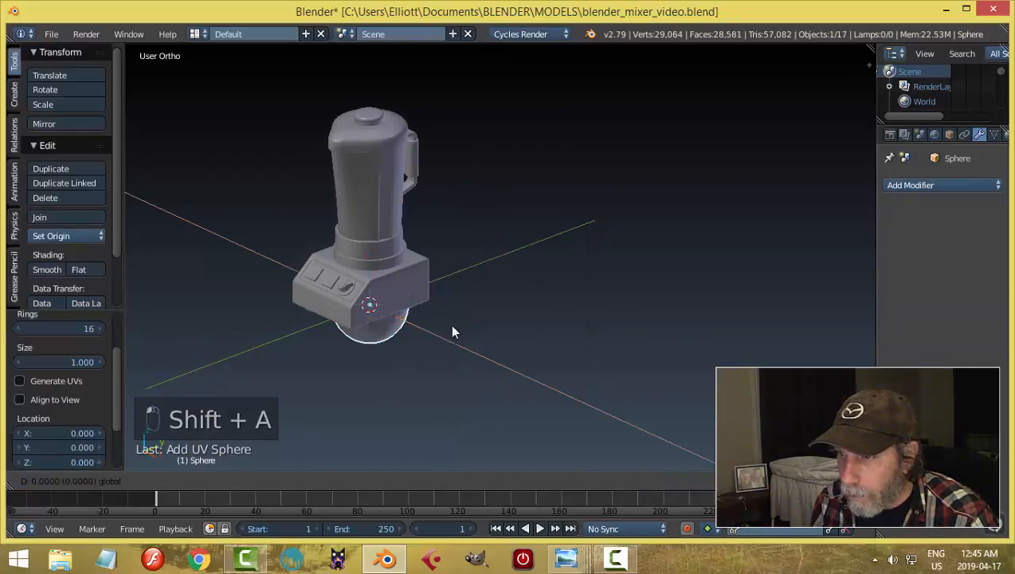
click(510, 341)
key(g)
key(z)
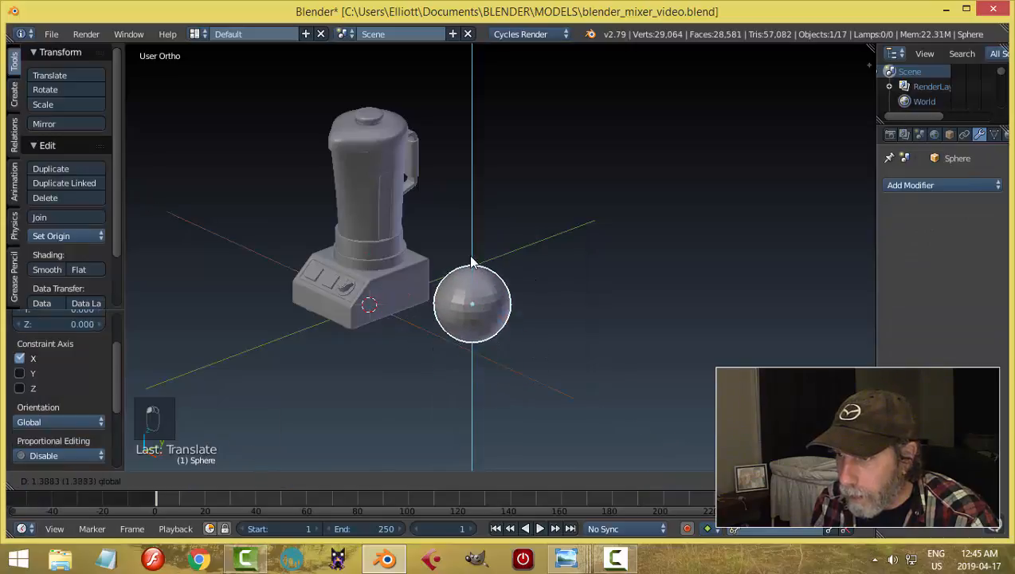
click(471, 261)
middle_drag(472, 261, 522, 278)
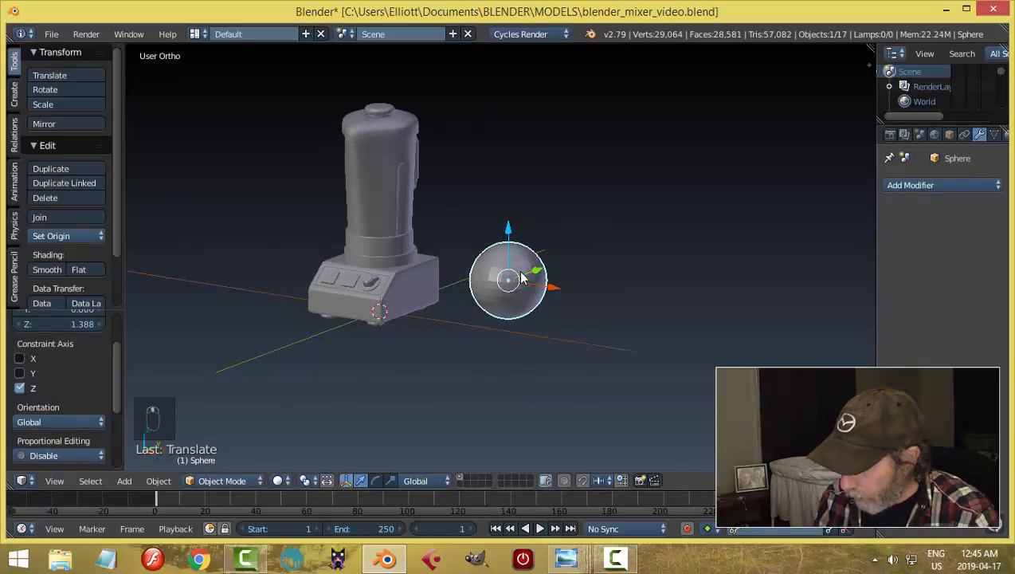
Step: Scale the sphere down to 0.741 in front view
key(KP_3)
key(KP_1)
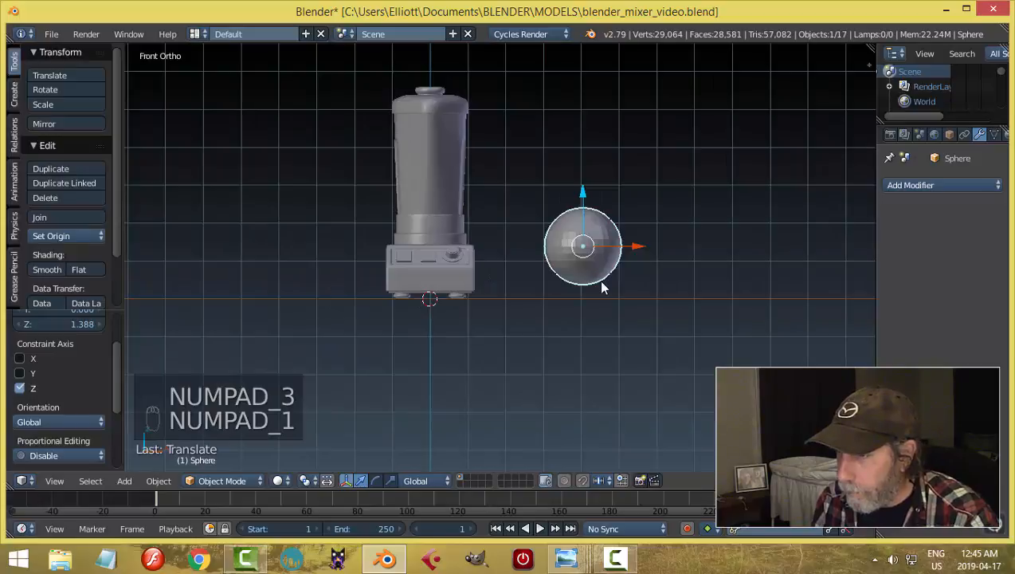
shift+middle_drag(600, 281, 523, 290)
scroll(523, 289, up, 2)
shift+middle_drag(582, 277, 556, 281)
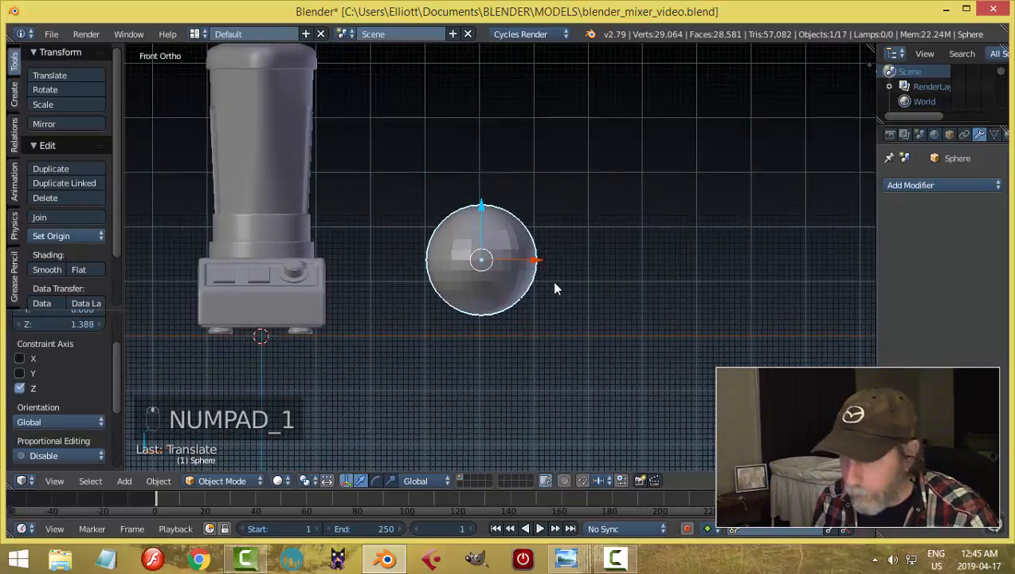
key(s)
click(530, 292)
Step: Lower the sphere along Z by about 0.64 to the ground line and move it along X closer to the base
key(g)
key(z)
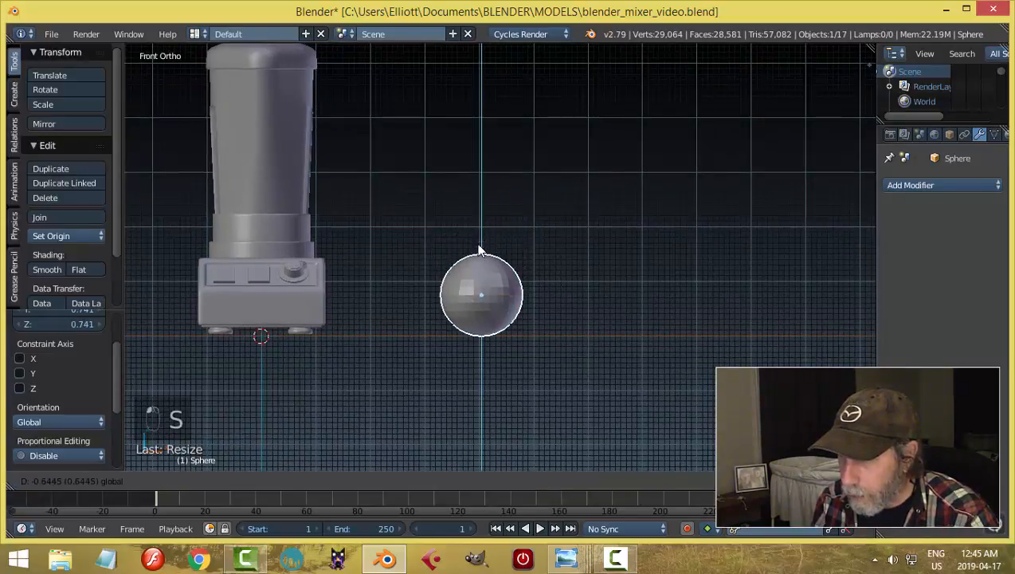
click(478, 250)
key(g)
key(x)
click(484, 296)
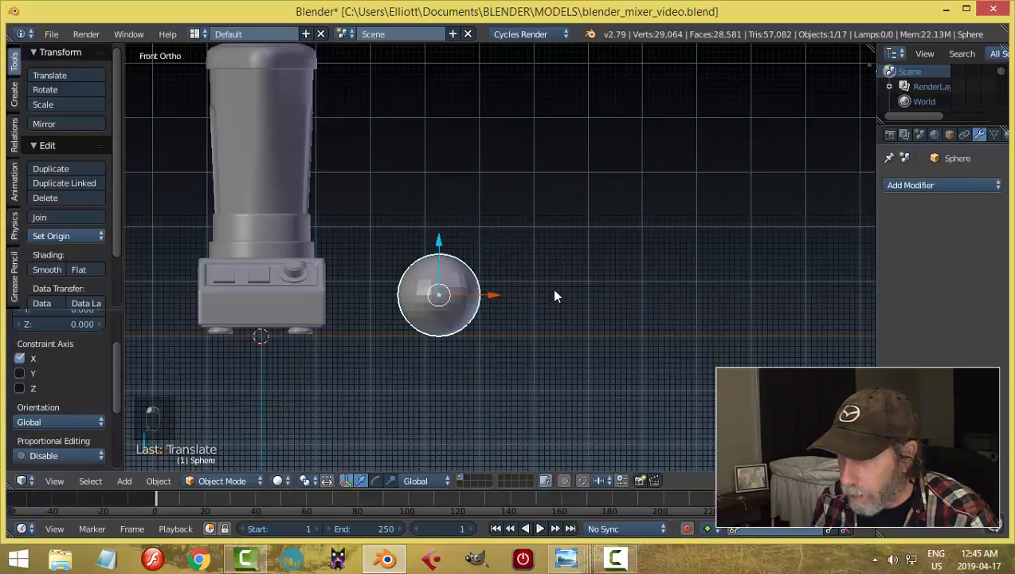
Step: Scale the sphere by 0.759 and move it down 0.123 along Z
key(s)
click(515, 295)
key(g)
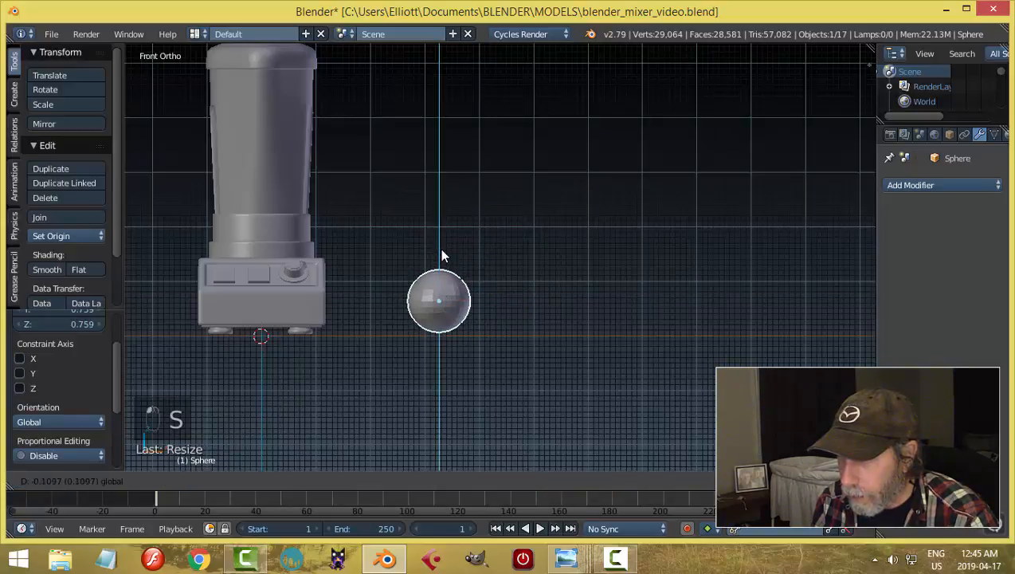
key(z)
click(478, 263)
middle_drag(585, 277, 533, 283)
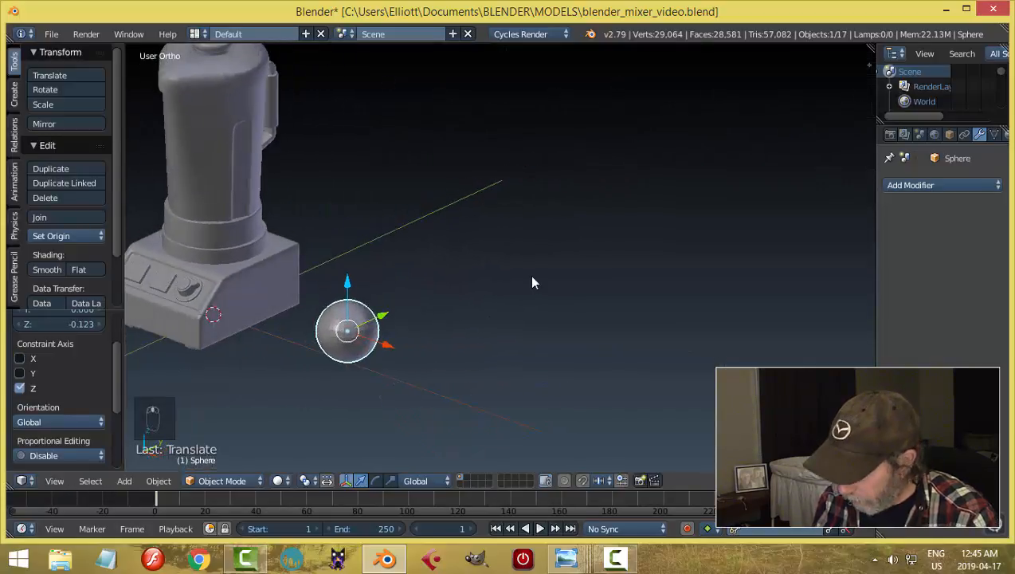
Step: Set the sphere's origin to its geometry and snap the 3D cursor to the selected sphere
click(61, 237)
click(77, 268)
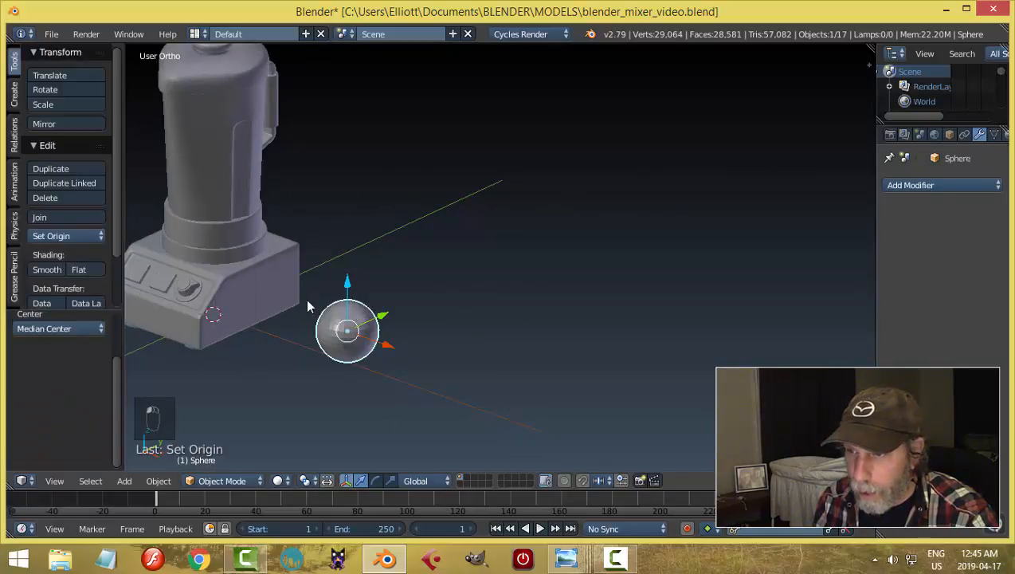
key(shift+s)
click(419, 315)
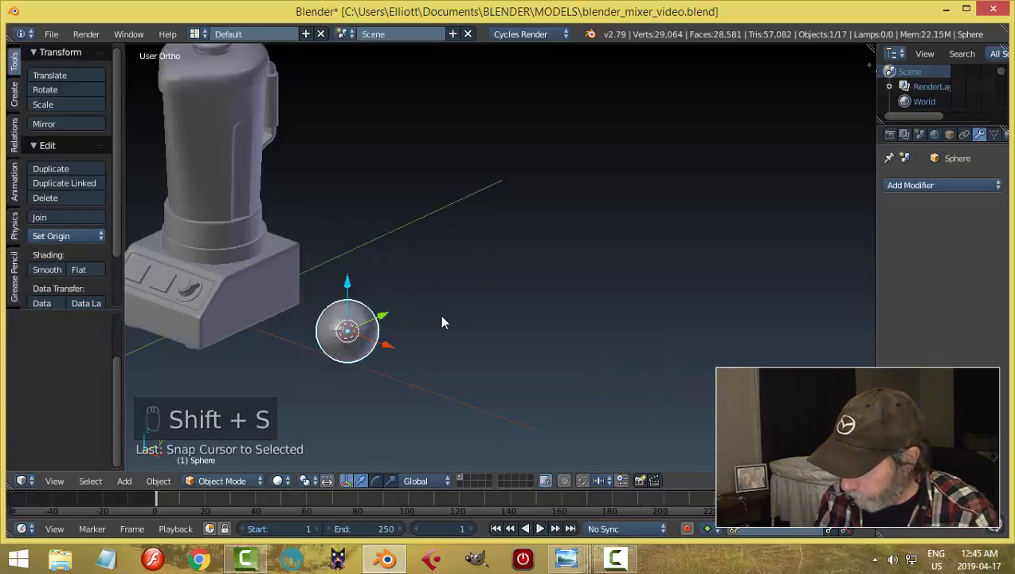
Step: Open the sphere in Edit Mode from the front view, switch to vertex selection and deselect everything
key(KP_Decimal)
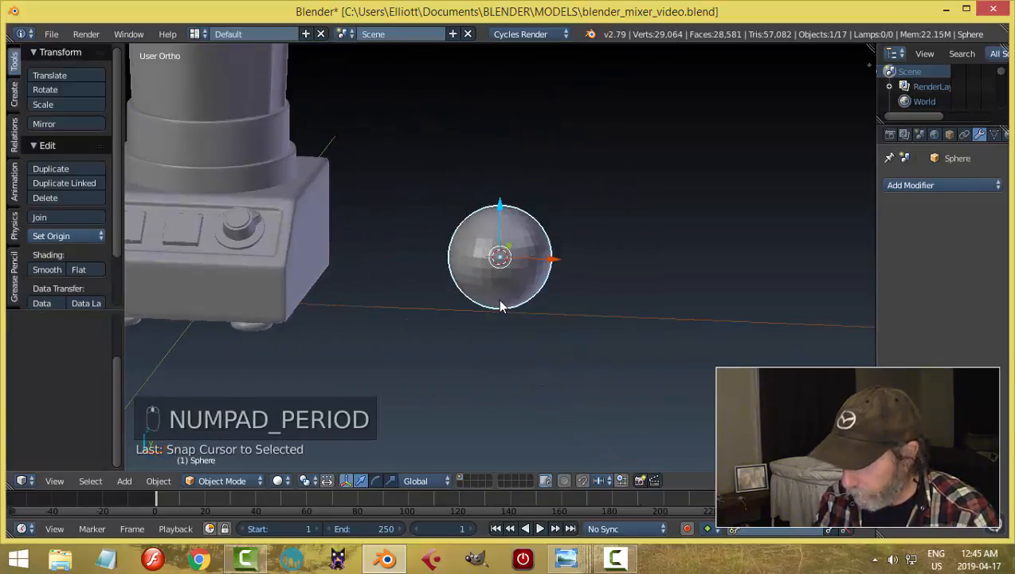
key(KP_1)
scroll(510, 295, up, 2)
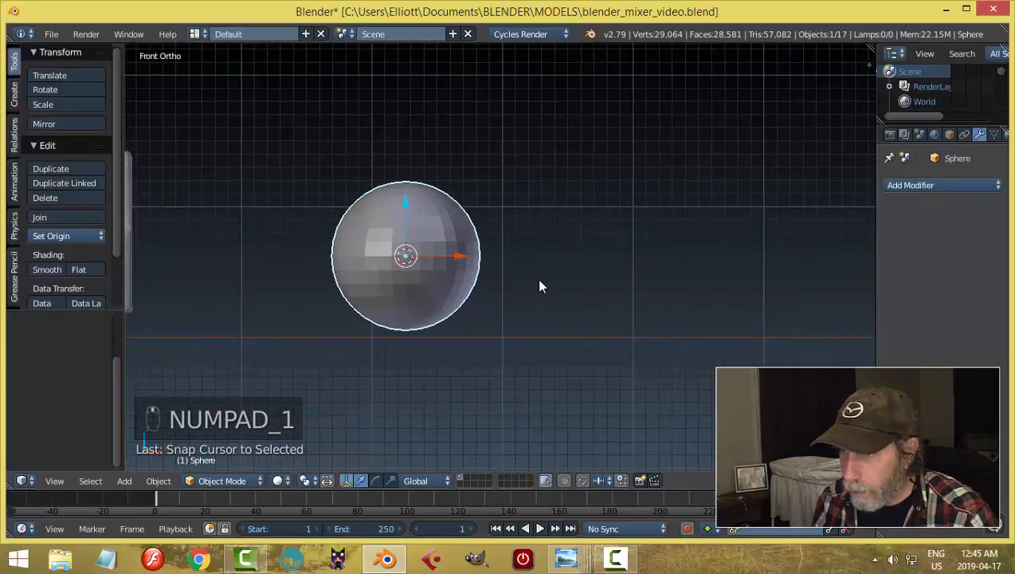
scroll(540, 285, up, 2)
key(Tab)
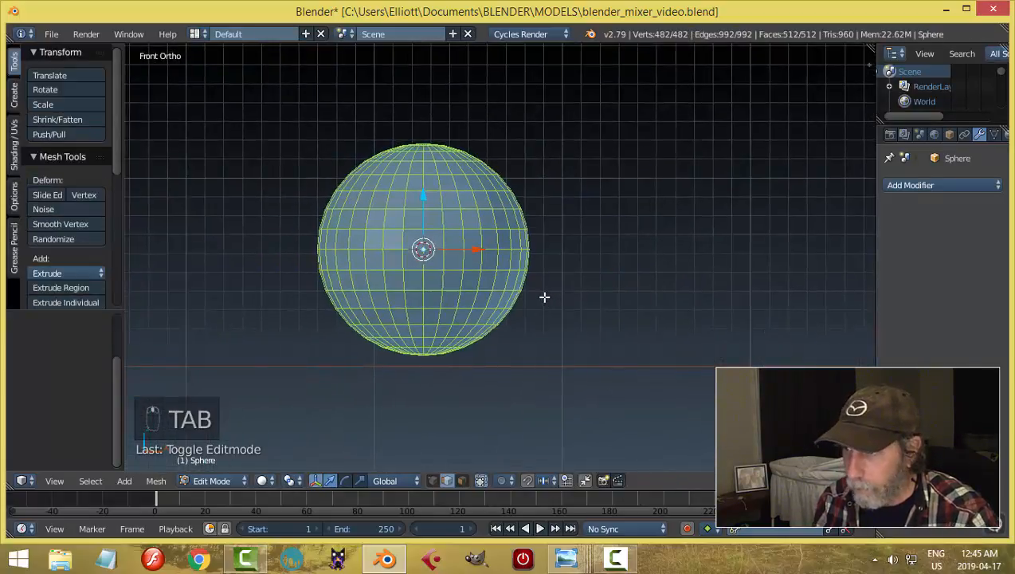
key(ctrl+Tab)
click(520, 264)
key(a)
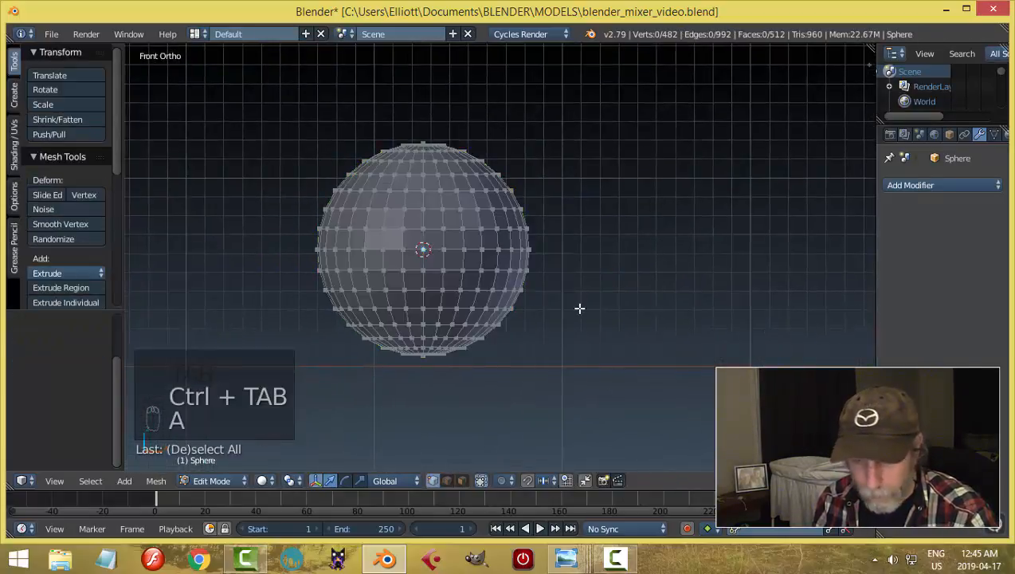
Step: Delete all vertices below the sphere's equator in wireframe shading, leaving a dome
key(z)
click(650, 306)
key(b)
drag(569, 389, 272, 259)
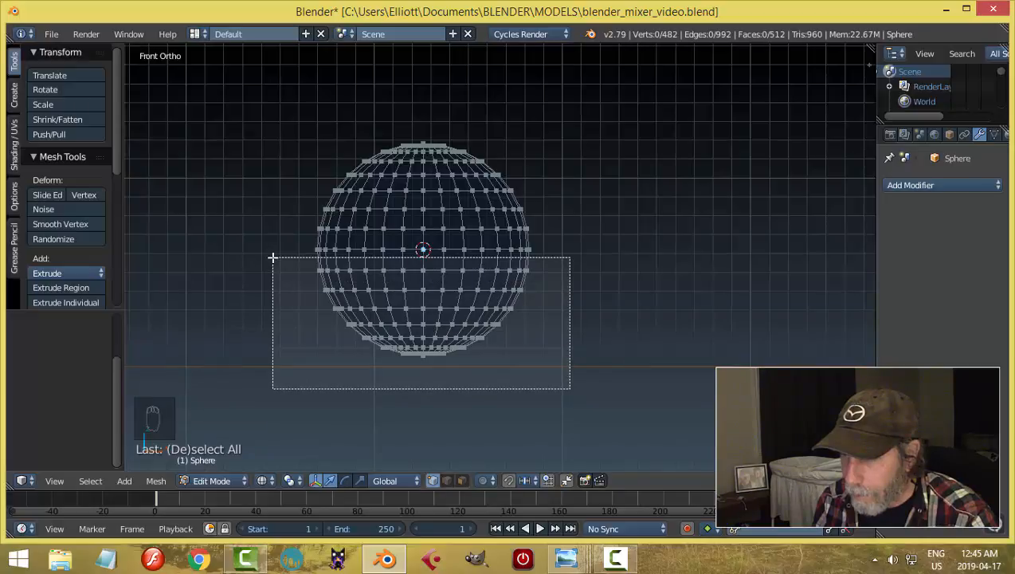
drag(273, 257, 273, 257)
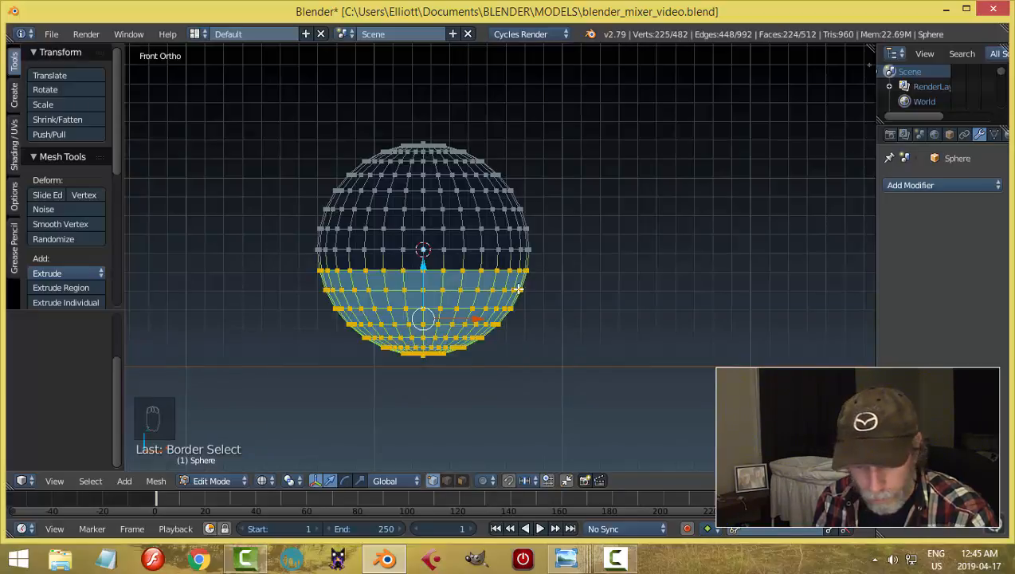
key(x)
click(494, 251)
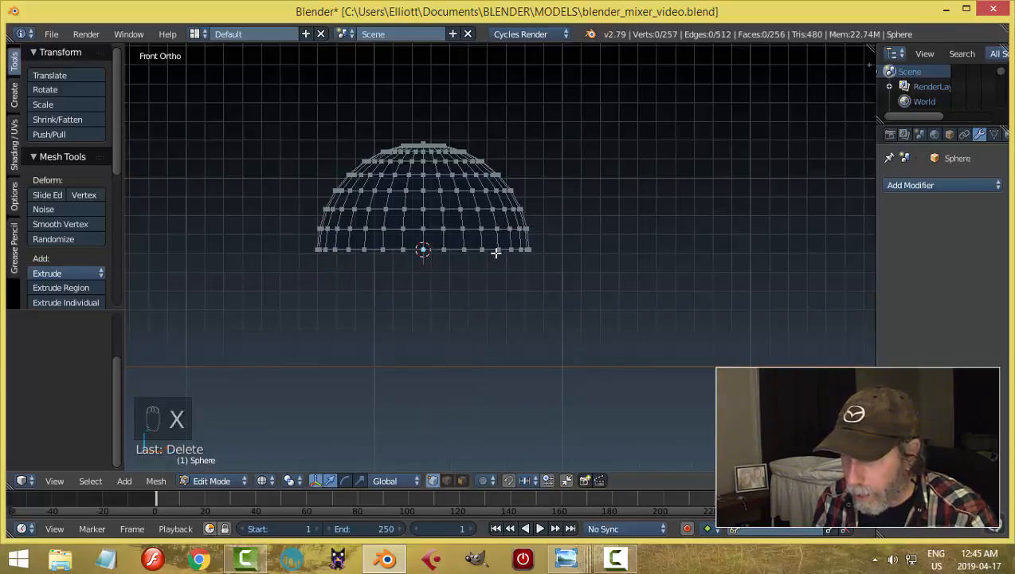
Step: Extrude the dome's open rim loop in solid shading and scale it inward to 0.842
alt+right_click(483, 251)
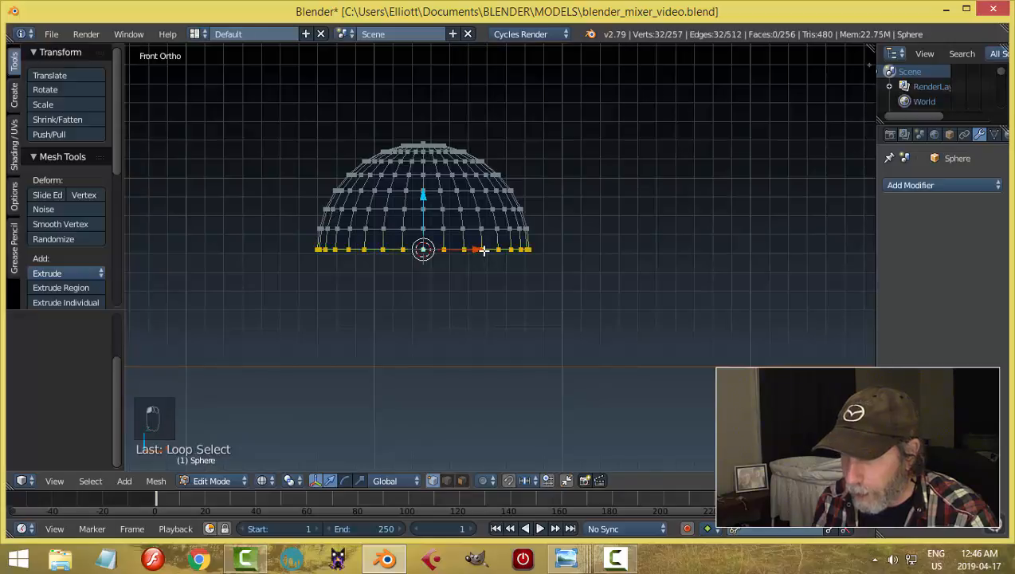
middle_drag(484, 250, 511, 283)
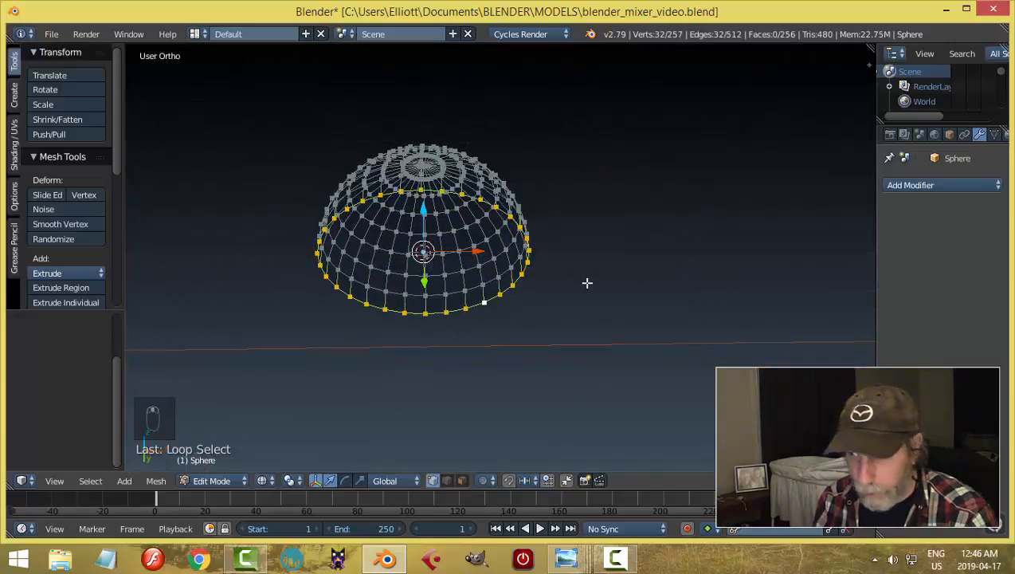
key(z)
click(599, 360)
middle_drag(608, 302, 617, 373)
middle_drag(641, 318, 610, 285)
key(e)
right_click(653, 263)
key(s)
click(618, 267)
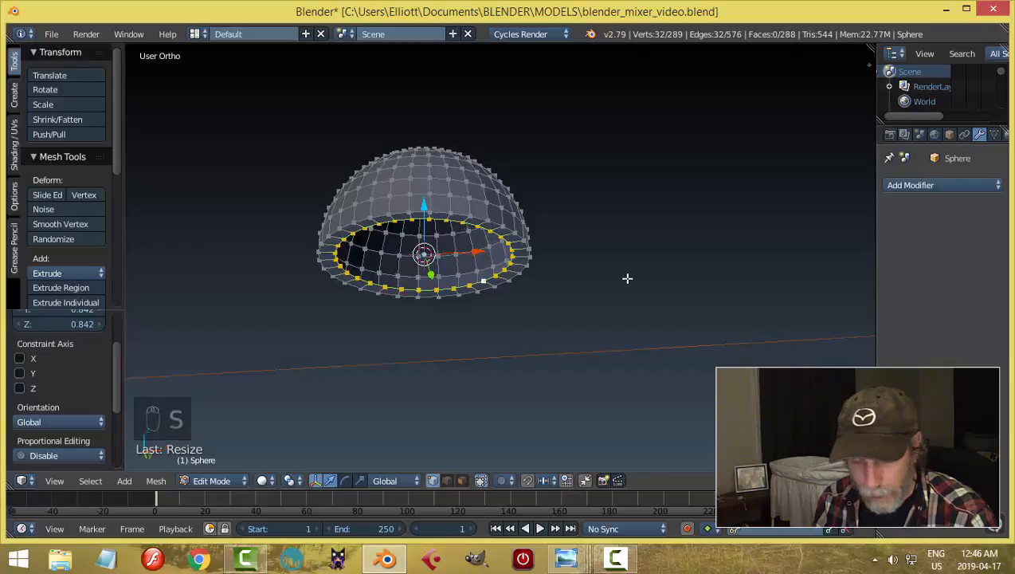
Step: Extrude the inner rim again, merge it at center to close the dome's underside and return to Object Mode
key(e)
right_click(627, 278)
key(alt+m)
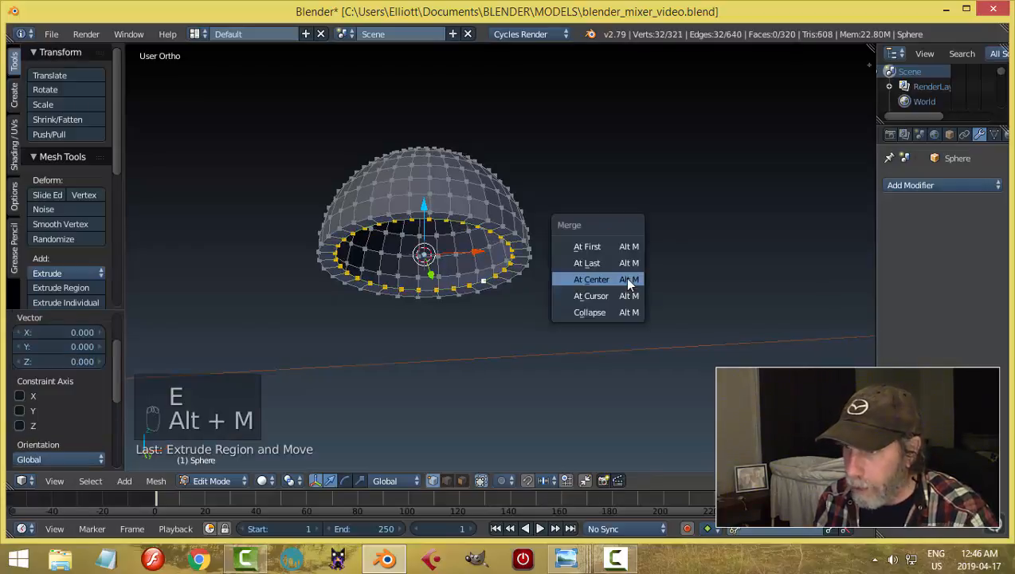
click(628, 281)
key(a)
key(Tab)
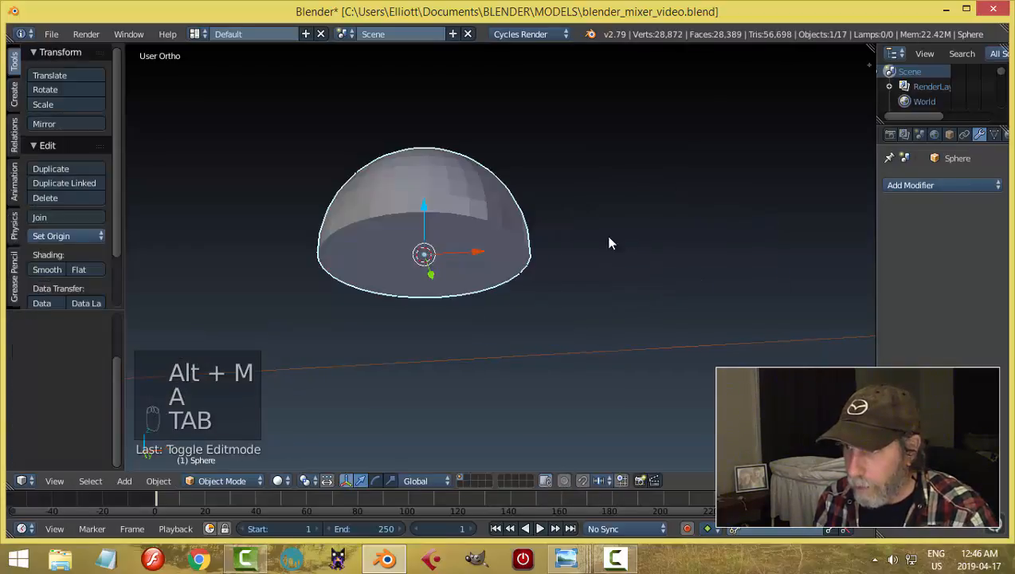
Step: Add a Subdivision Surface modifier with view level 2 to the dome and shade it smooth
click(908, 185)
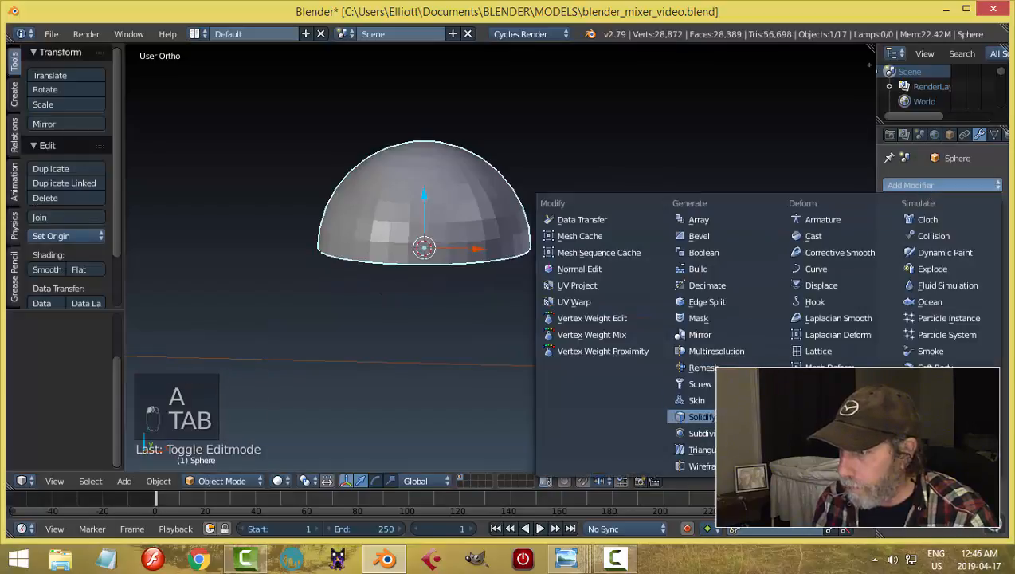
click(701, 433)
click(933, 284)
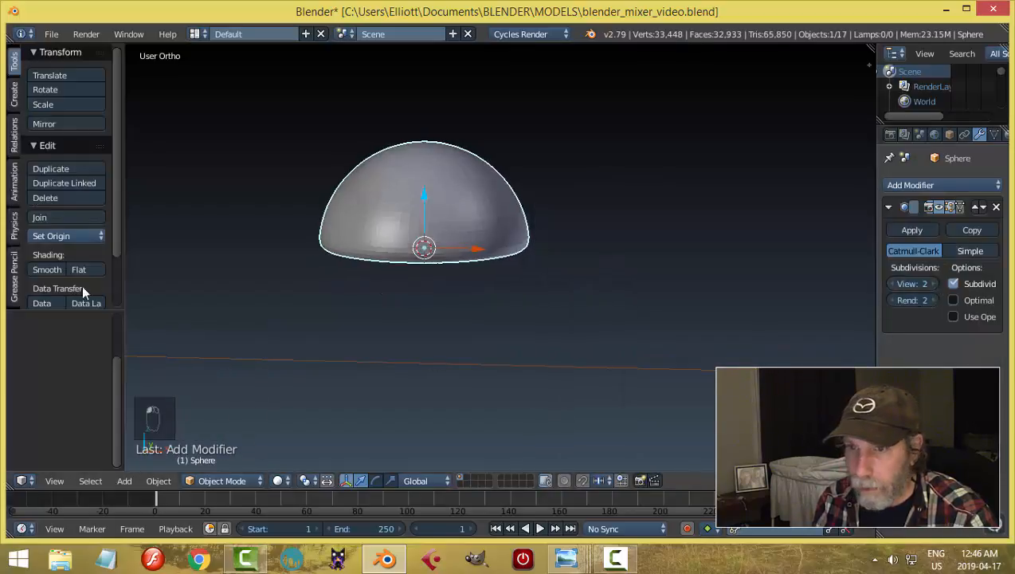
click(50, 271)
mouse_move(464, 245)
middle_down()
mouse_move(454, 295)
mouse_move(472, 294)
mouse_move(467, 323)
mouse_move(380, 242)
middle_up()
scroll(497, 271, up, 2)
scroll(379, 212, up, 2)
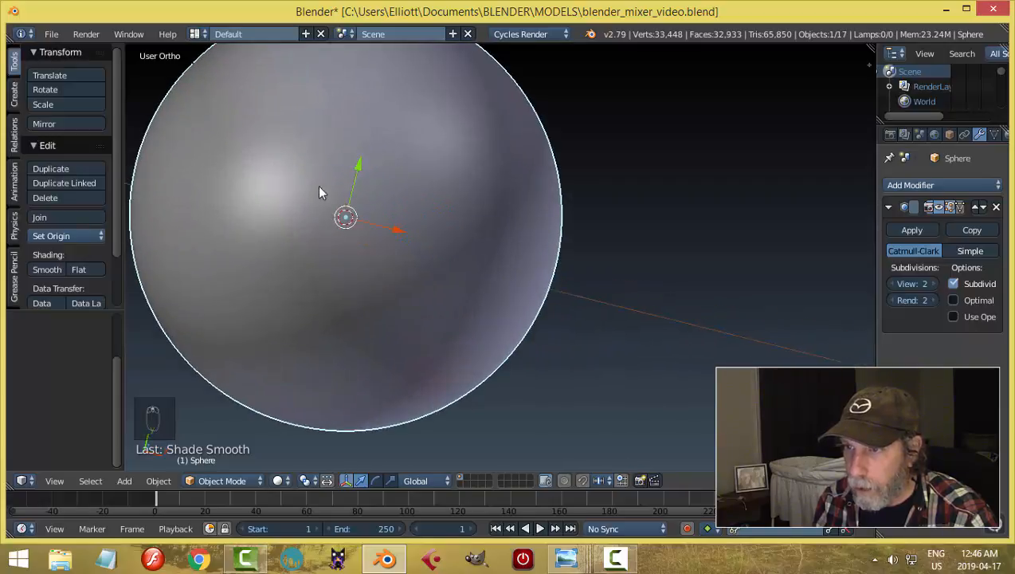
middle_drag(319, 193, 476, 277)
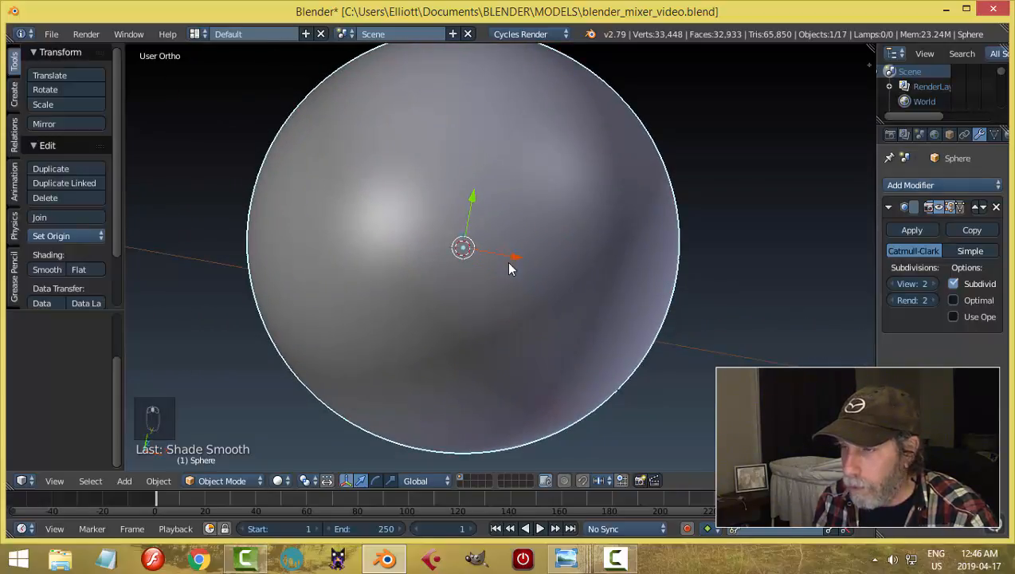
Step: Subdivide the dome's entire mesh once in Edit Mode and return to Object Mode
key(Tab)
click(623, 268)
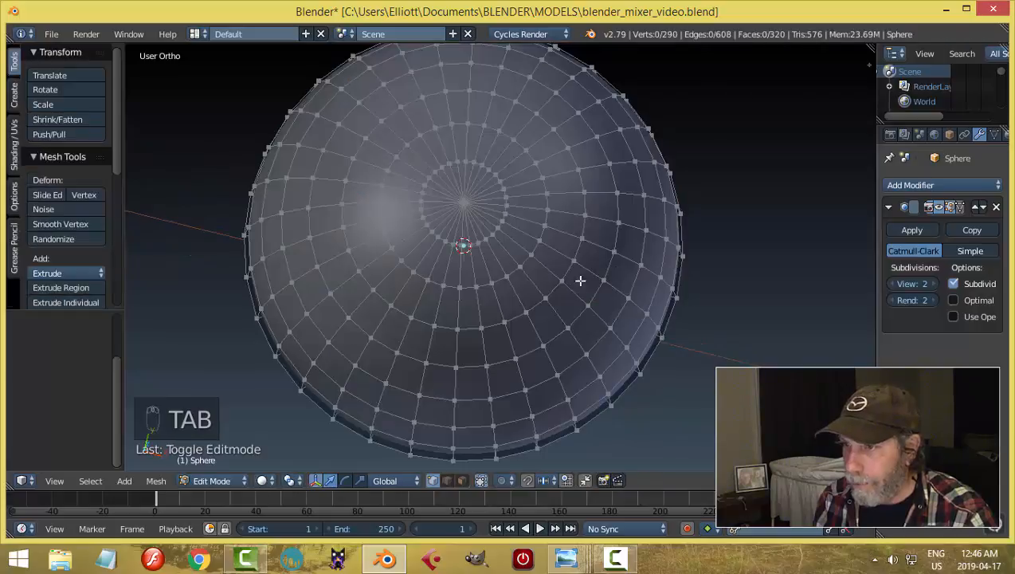
key(a)
key(a)
middle_drag(555, 287, 563, 256)
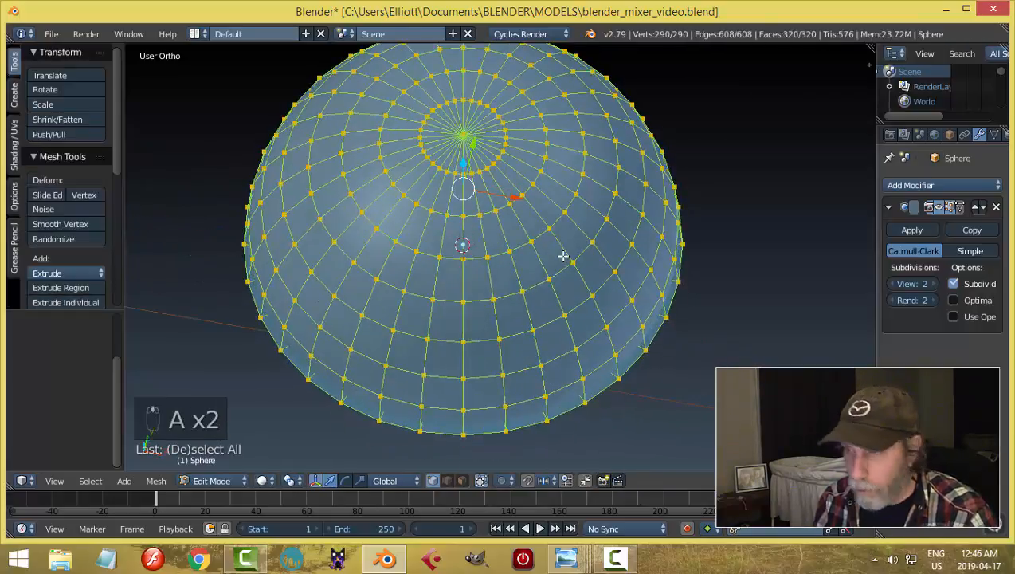
key(w)
click(544, 195)
key(a)
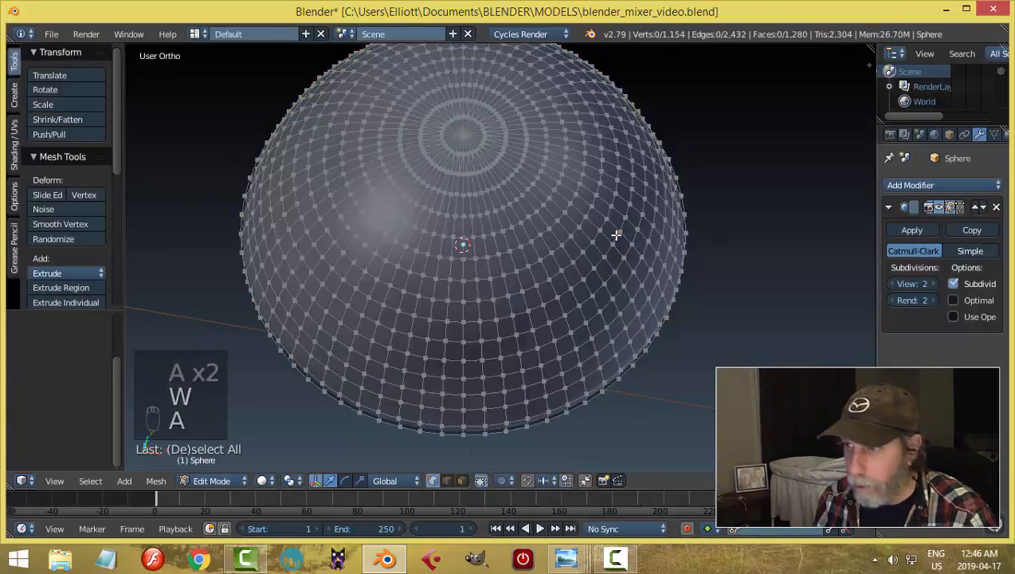
key(Tab)
click(533, 236)
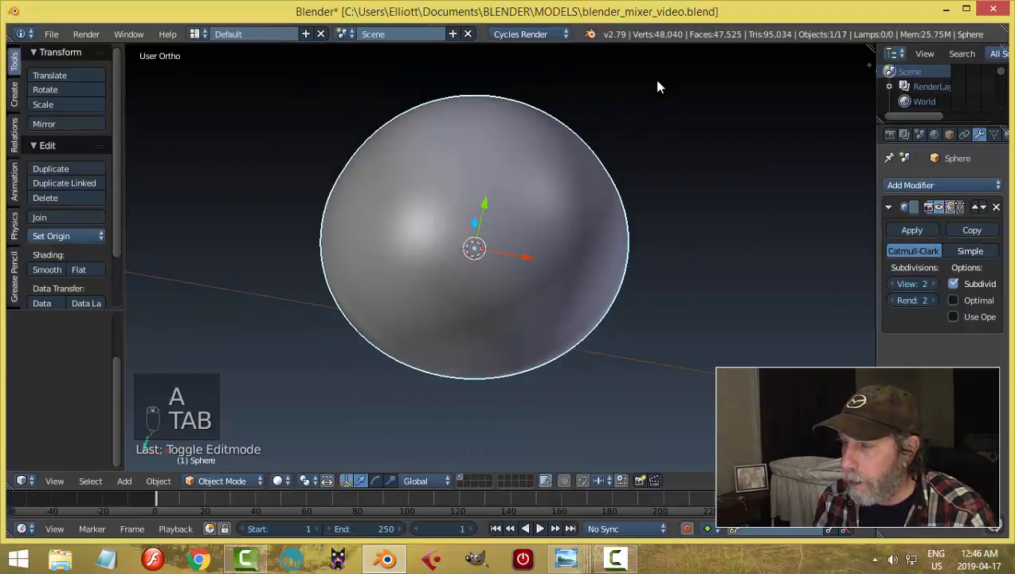
Step: Reopen the dome in Edit Mode and show its underside rim in wireframe from the right view
middle_drag(637, 159, 643, 236)
key(a)
key(Tab)
click(667, 211)
scroll(639, 276, up, 2)
shift+middle_drag(639, 276, 606, 241)
scroll(562, 252, up, 1)
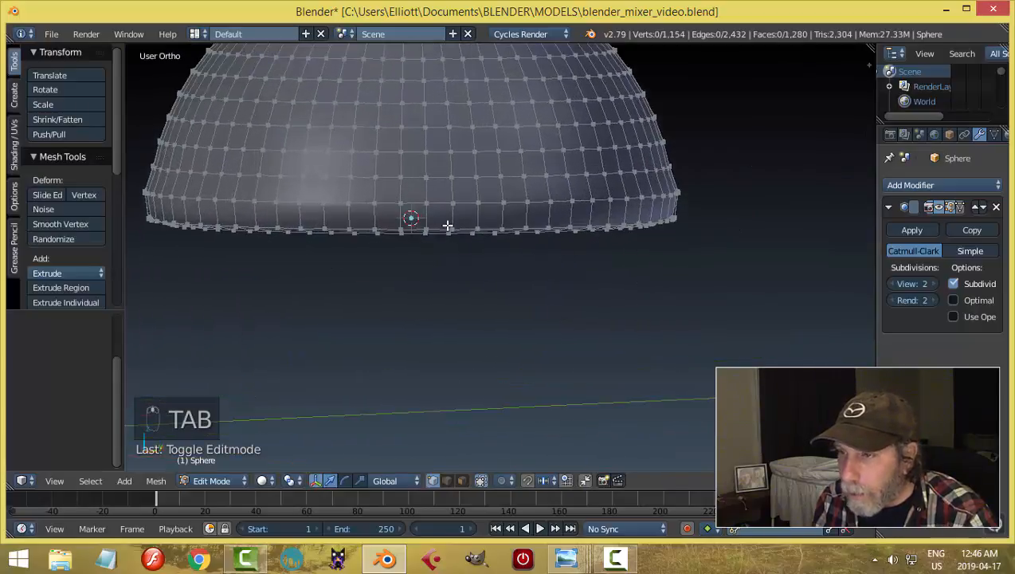
mouse_move(491, 230)
middle_down()
mouse_move(494, 209)
mouse_move(487, 220)
middle_up()
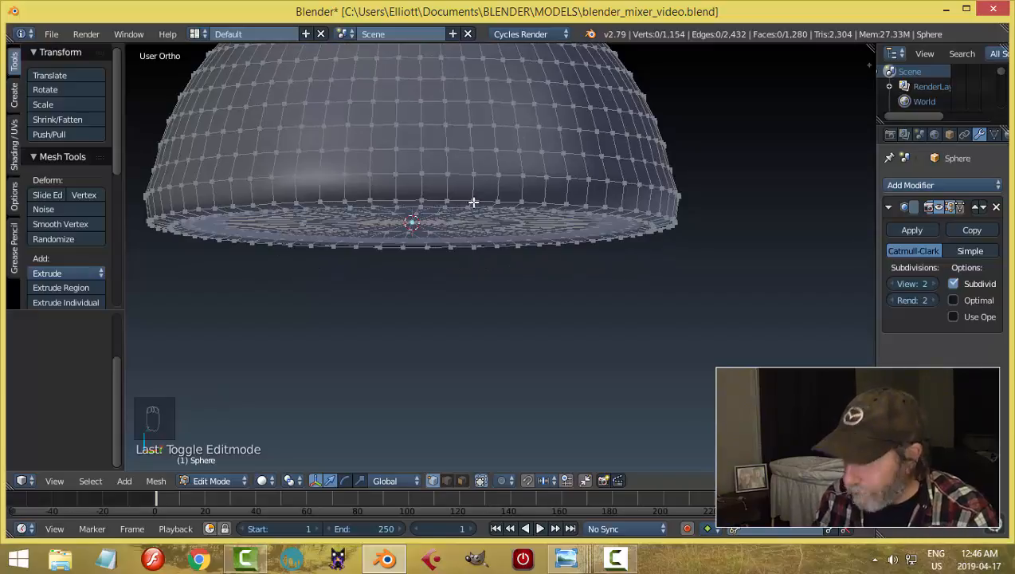
key(KP_3)
key(z)
click(635, 242)
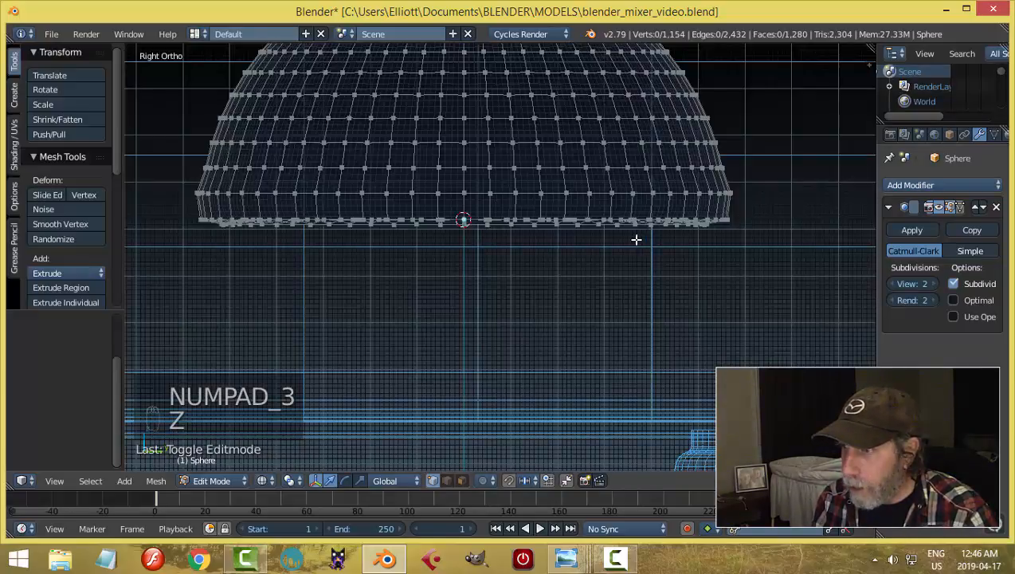
Step: Border-select all vertices of the dome's flat underside and delete them
scroll(660, 263, down, 2)
key(b)
drag(709, 283, 238, 227)
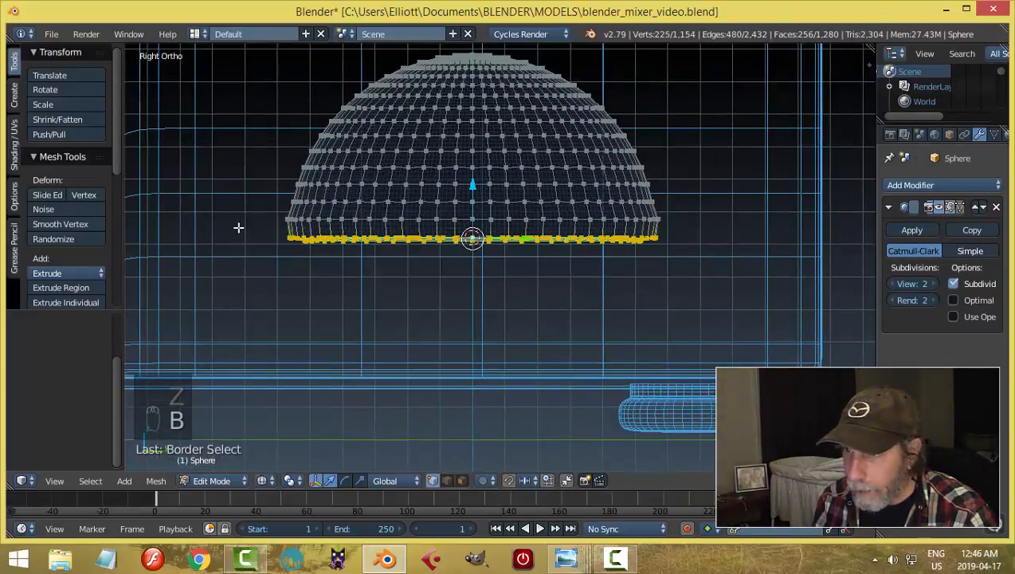
key(x)
click(482, 270)
Step: Select the dome's open rim loop, extrude it in place and scale the new loop slightly inward
alt+right_click(503, 220)
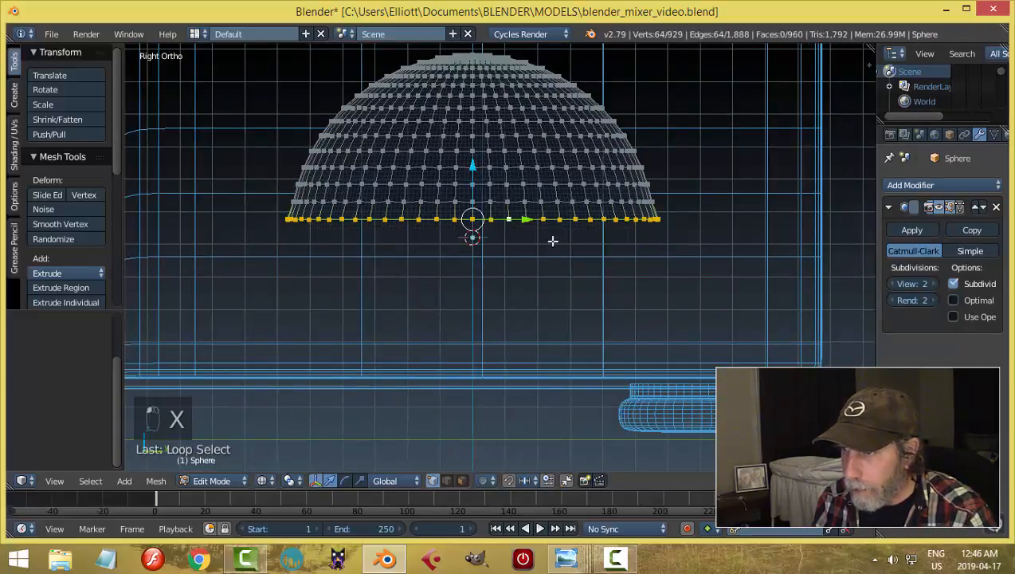
middle_drag(679, 263, 668, 251)
key(e)
right_click(668, 251)
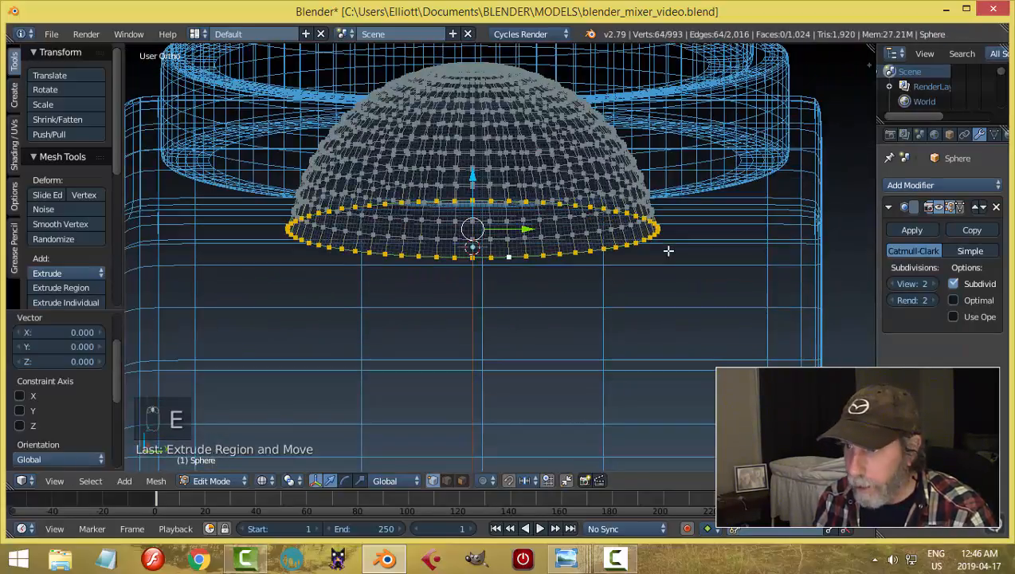
key(s)
click(651, 252)
Step: Extrude the inner rim again, merge it at center to close the underside, and restore solid shading with nothing selected
key(e)
right_click(651, 252)
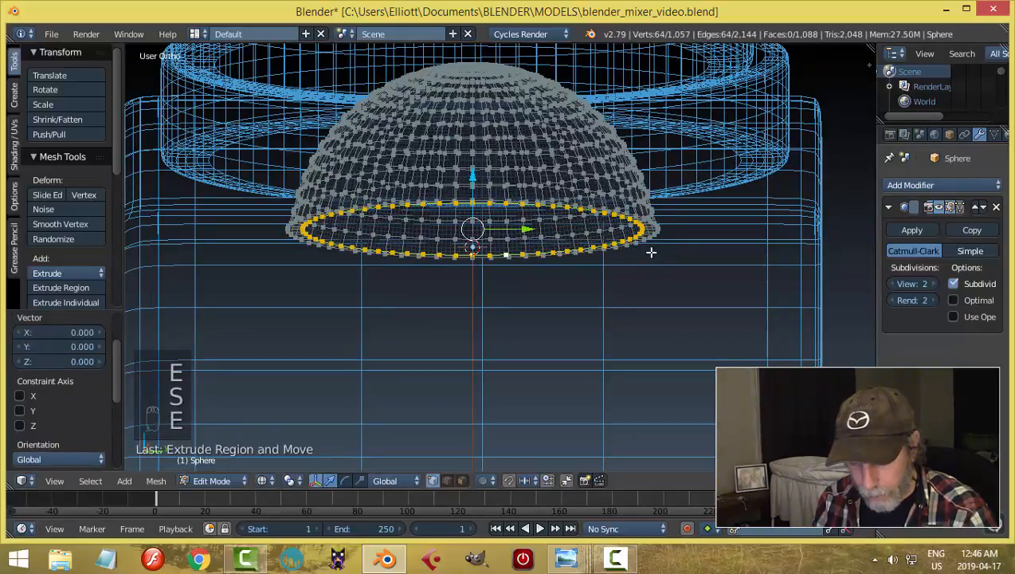
key(alt+m)
click(615, 253)
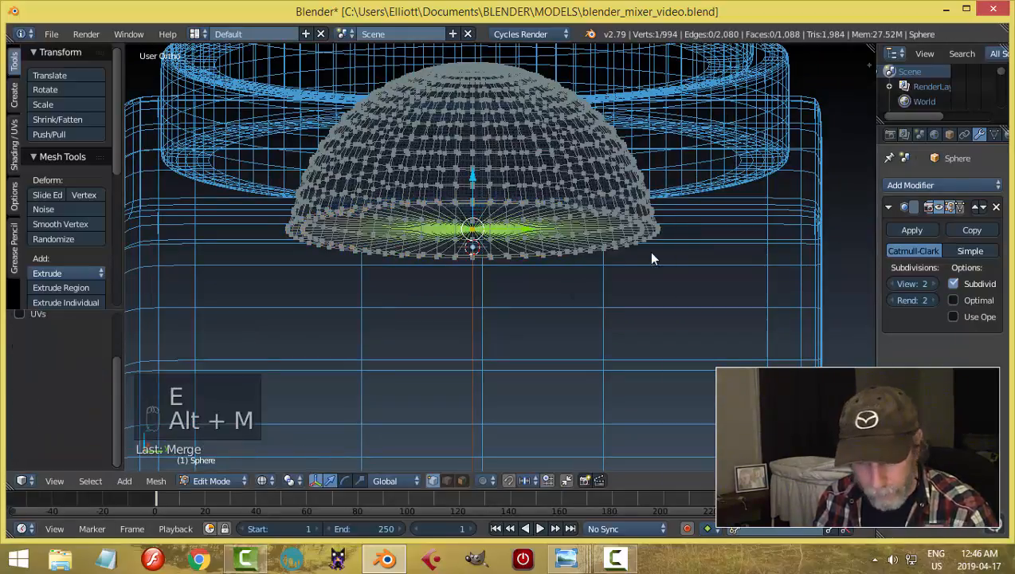
key(a)
key(z)
click(644, 340)
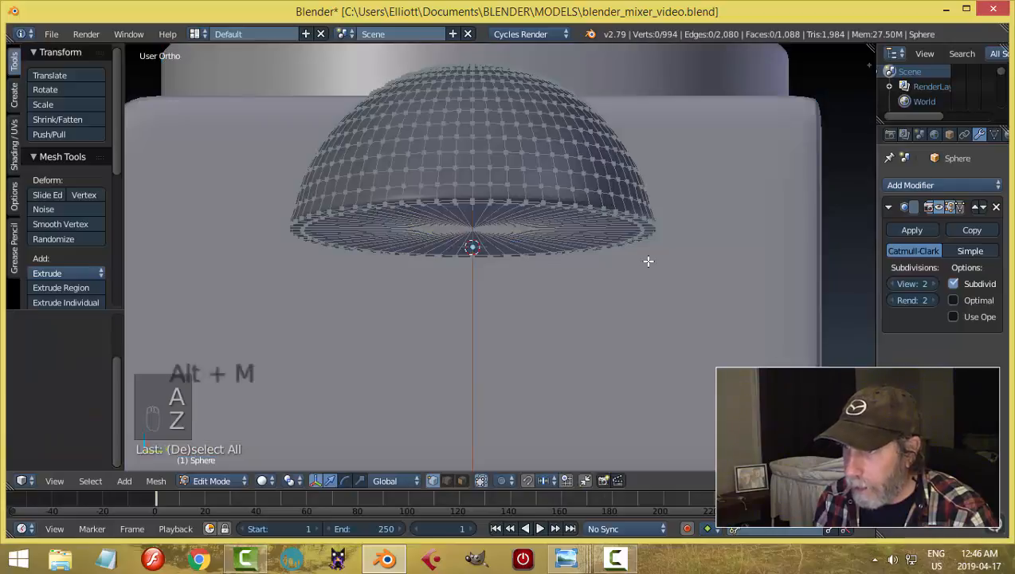
Step: Add a loop cut close to the dome's bottom rim with a slide factor of 0.400 and return to Object Mode
mouse_move(645, 261)
middle_down()
mouse_move(648, 283)
mouse_move(550, 245)
middle_up()
scroll(549, 245, up, 1)
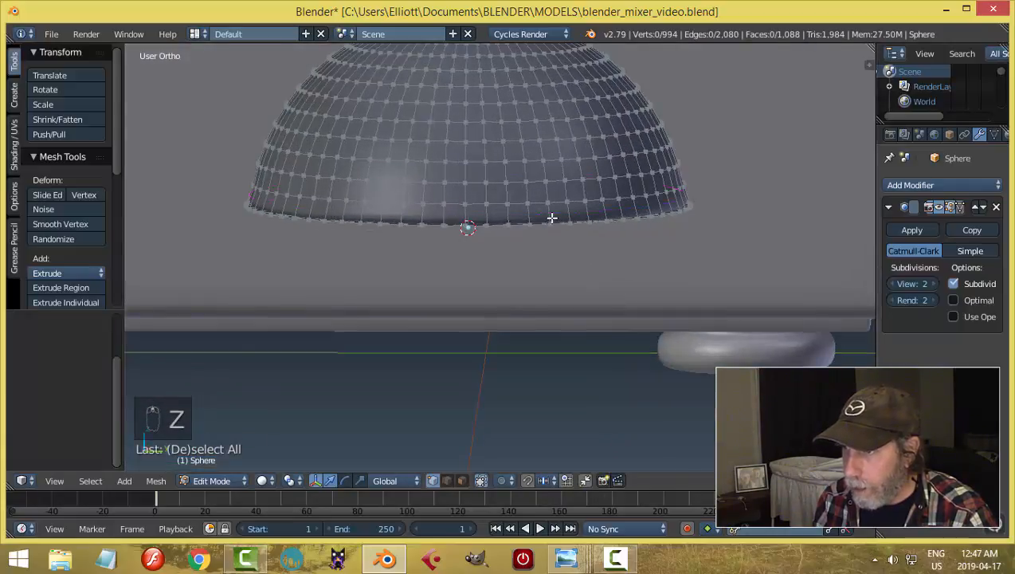
key(ctrl+r)
click(466, 226)
key(Tab)
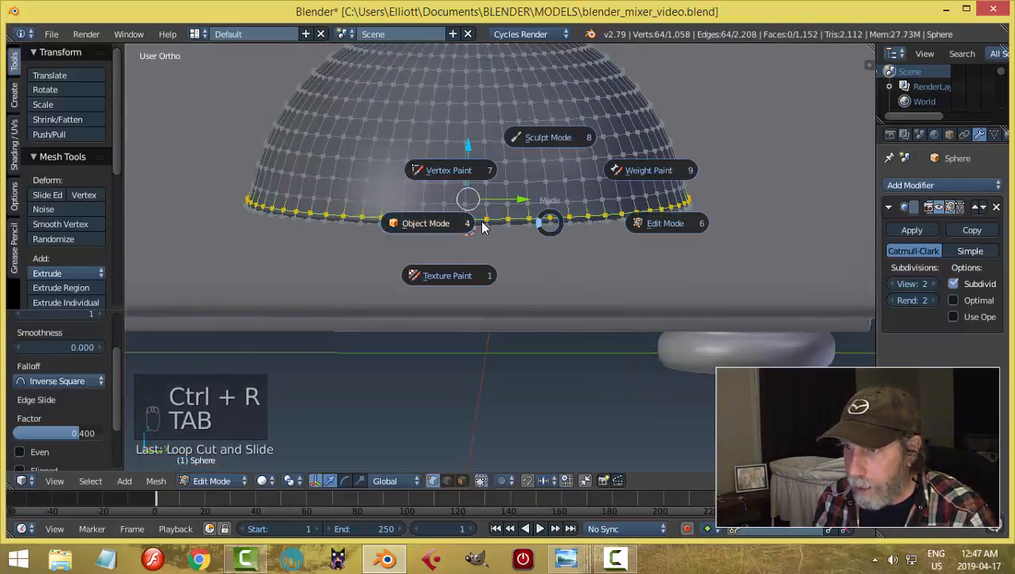
click(482, 227)
Step: Duplicate the dome in place from the front view and rotate the copy 180 degrees about the X axis
mouse_move(566, 219)
middle_down()
mouse_move(540, 181)
mouse_move(567, 151)
mouse_move(593, 247)
mouse_move(604, 217)
mouse_move(562, 183)
mouse_move(563, 233)
middle_up()
right_click(582, 227)
key(KP_1)
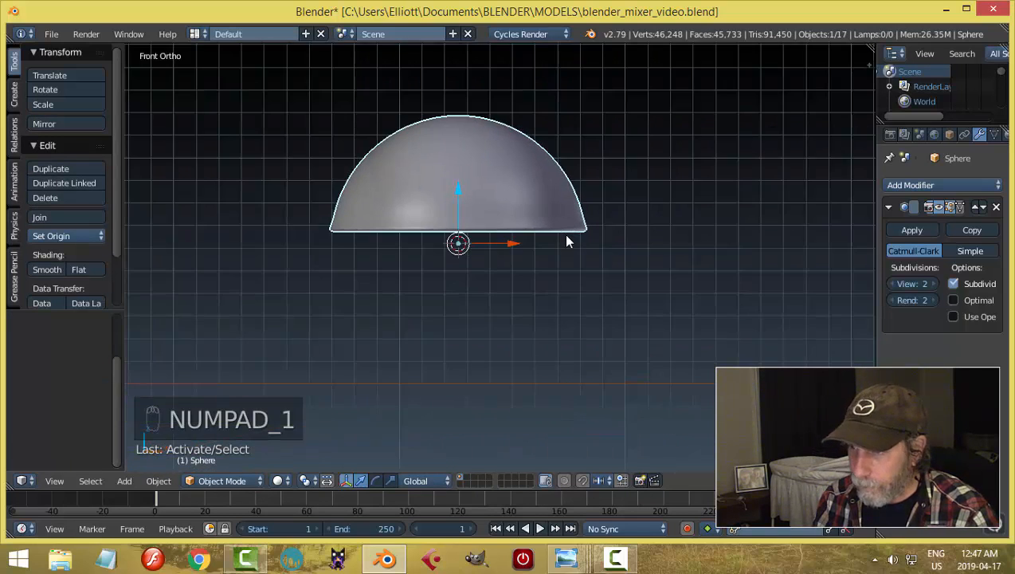
key(shift+d)
right_click(563, 235)
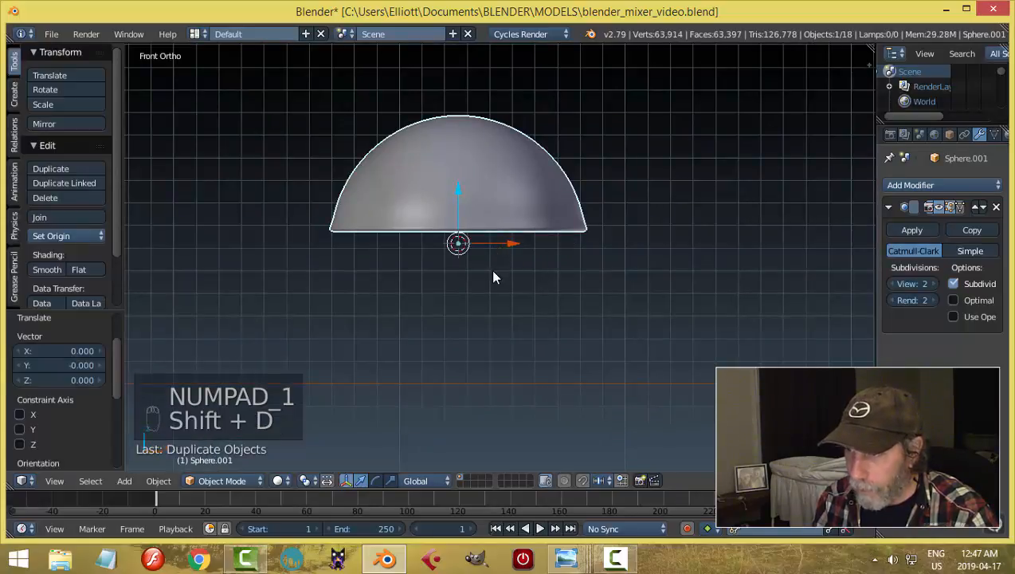
key(r)
text(x)
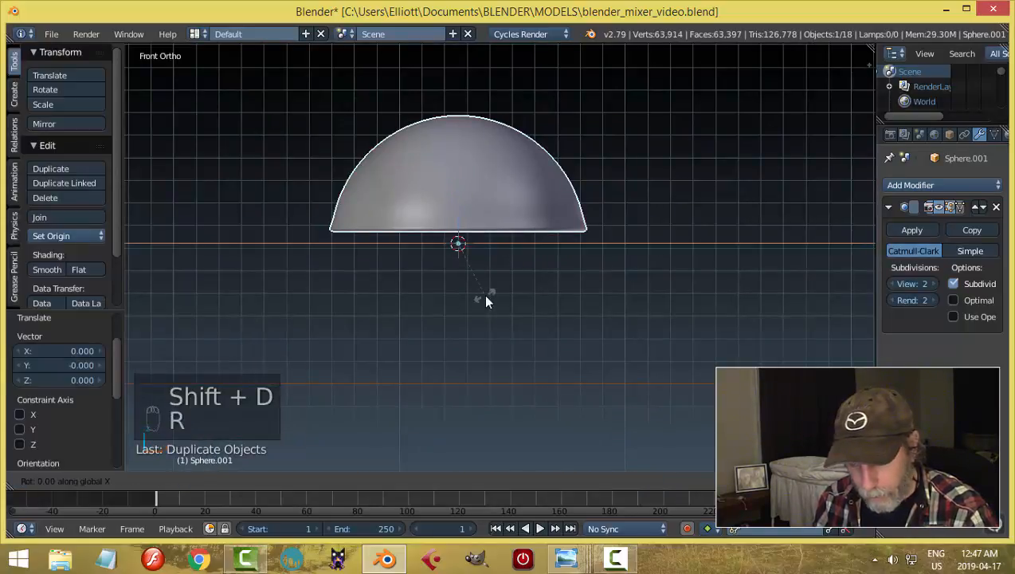
text(1)
text(80)
key(Return)
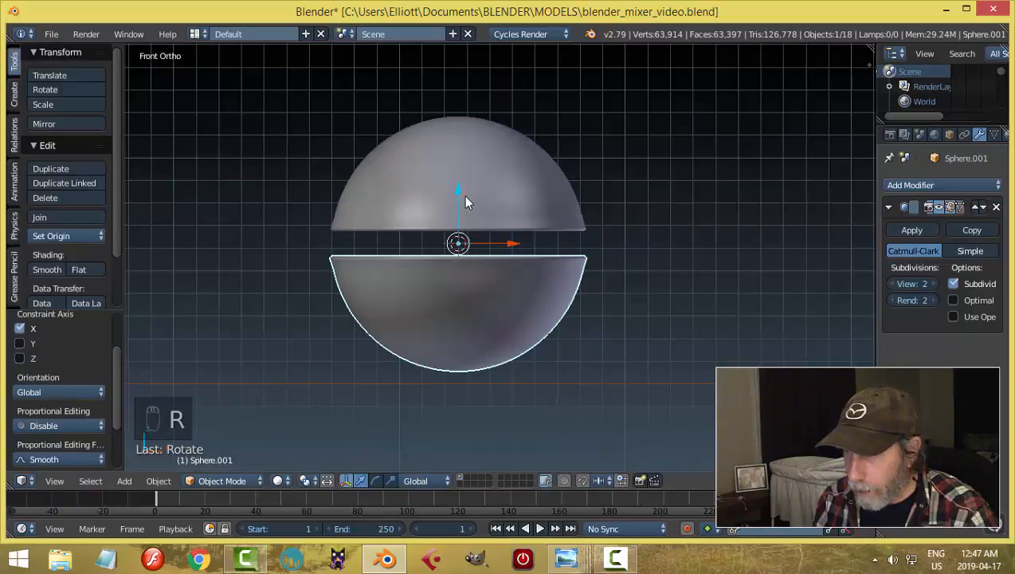
Step: Raise the inverted half about 0.102 along Z to meet the upper dome, then deselect everything
drag(457, 183, 458, 162)
click(455, 163)
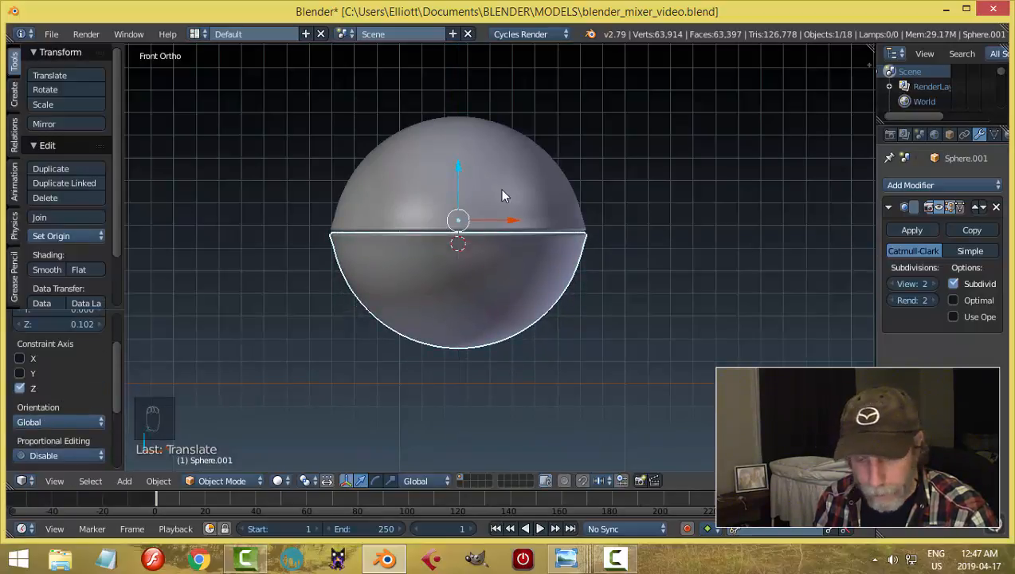
key(a)
Step: Duplicate the lower half-sphere and place the copy along the X axis, clear of the full sphere
middle_drag(500, 189, 403, 216)
right_click(401, 212)
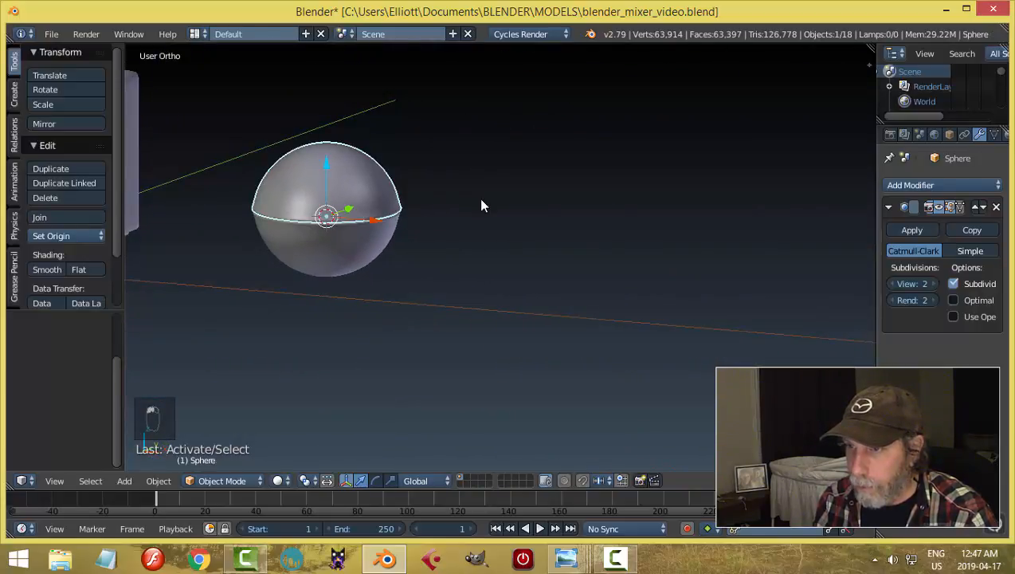
middle_drag(482, 204, 465, 210)
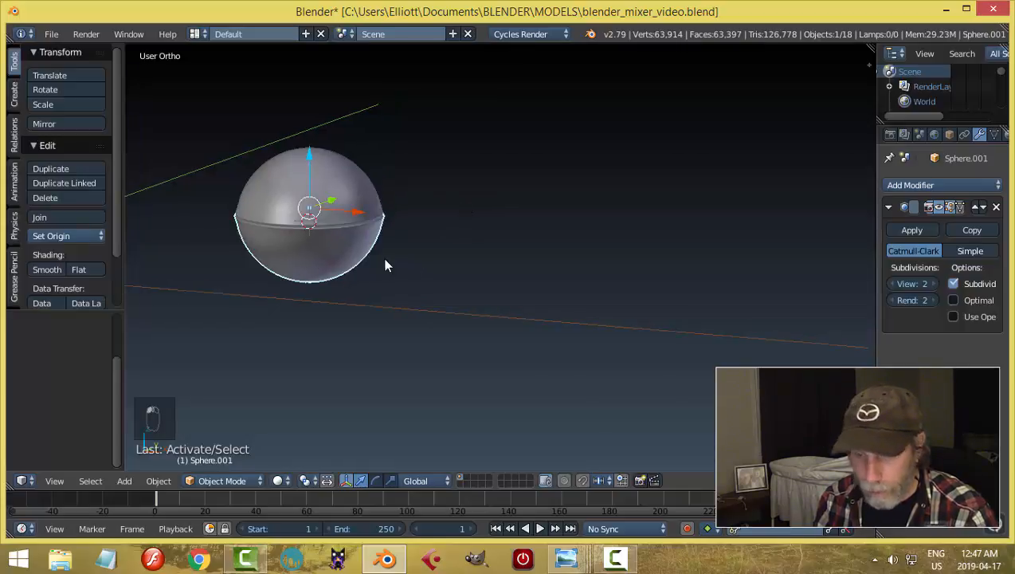
key(shift+d)
key(x)
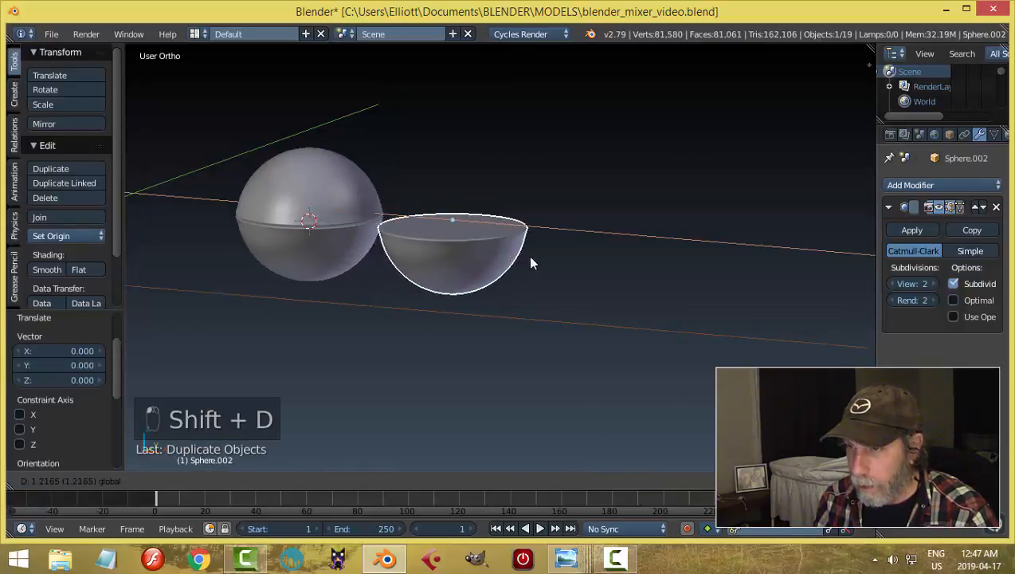
click(564, 261)
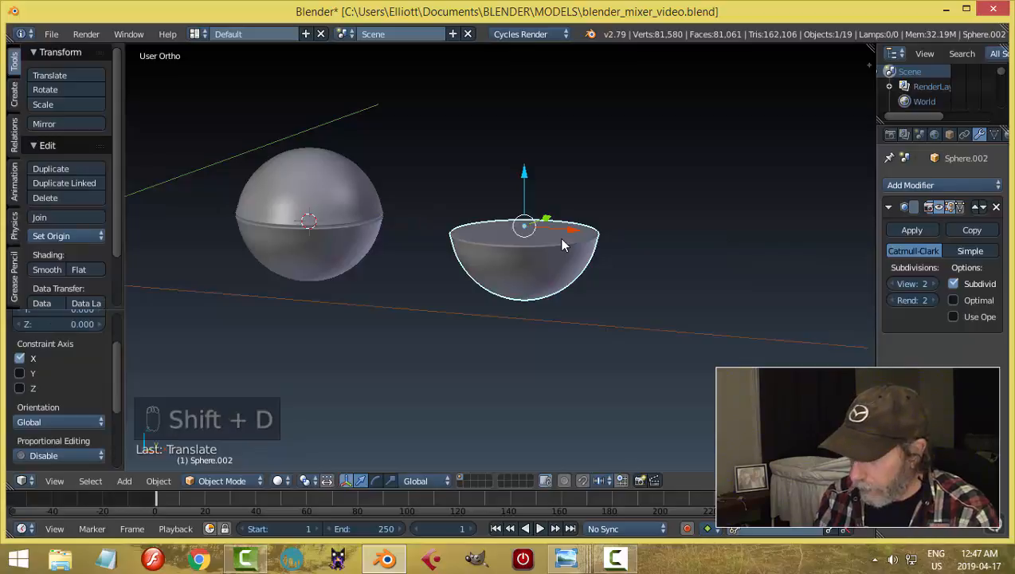
Step: Box-select all three half-spheres in the front view, lower them slightly along Z and deselect them
key(KP_1)
scroll(560, 245, down, 3)
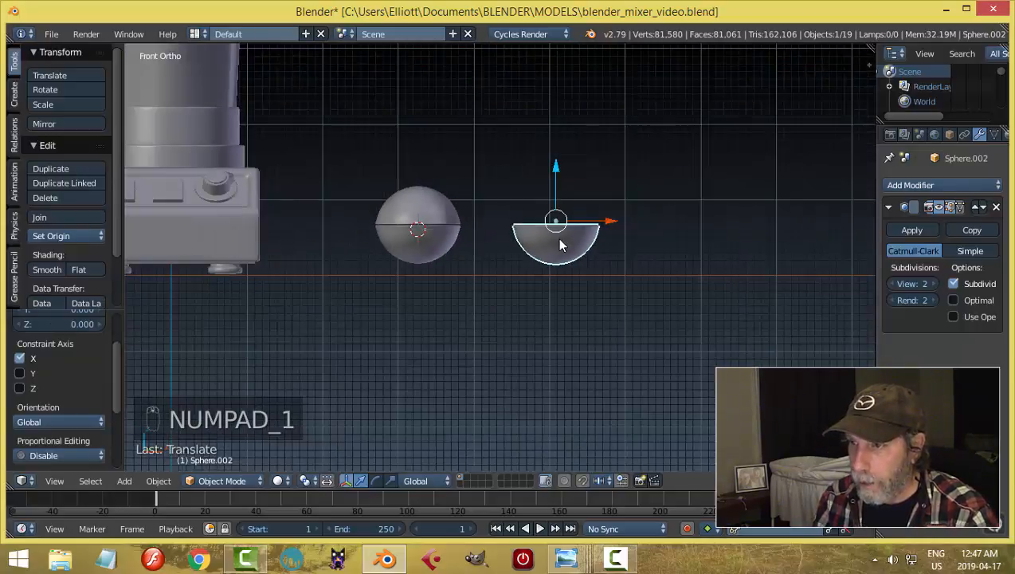
key(a)
key(a)
key(b)
drag(336, 163, 644, 292)
drag(464, 174, 472, 189)
key(a)
Step: Select the separate half-sphere, open it in Edit Mode and deselect all of its vertices
middle_drag(601, 225, 477, 272)
scroll(523, 297, up, 2)
right_click(477, 272)
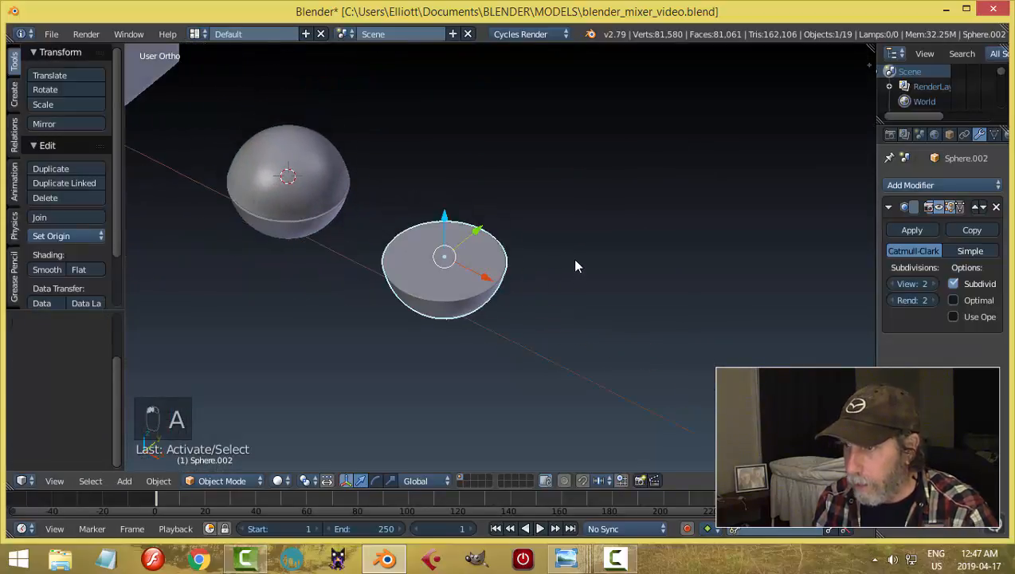
key(Tab)
click(617, 262)
scroll(576, 279, up, 3)
shift+middle_drag(536, 281, 561, 228)
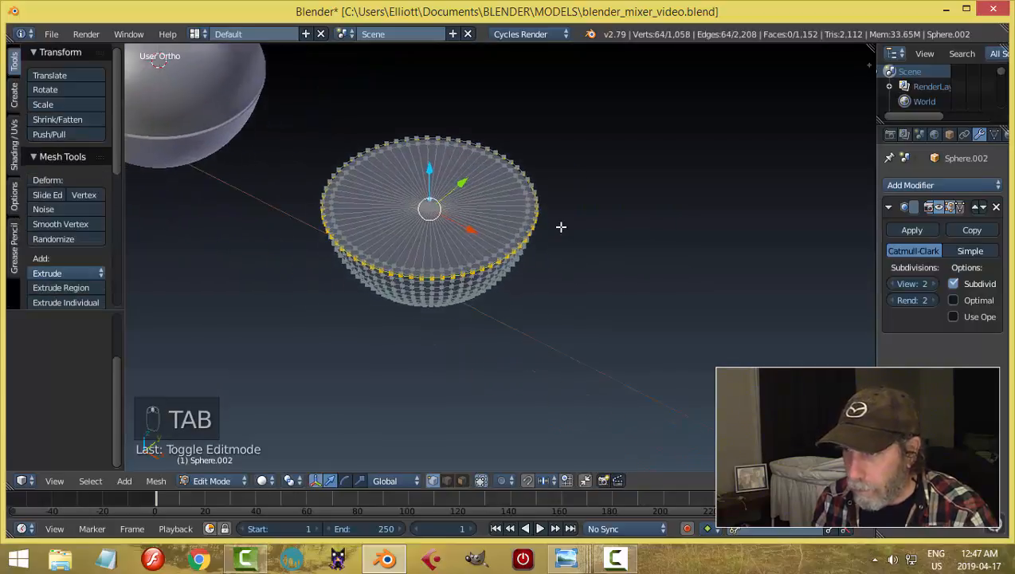
key(a)
key(a)
scroll(526, 249, up, 3)
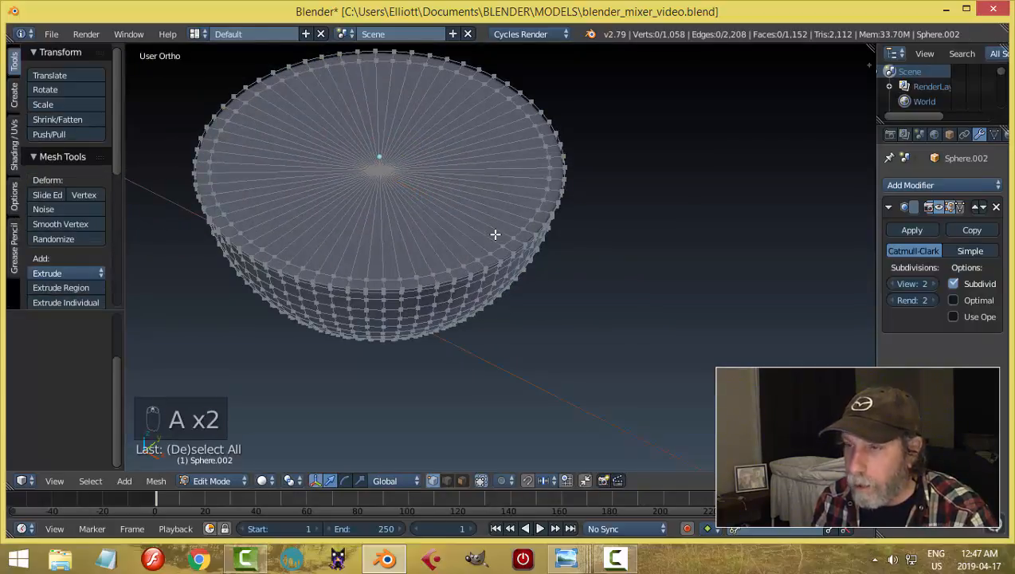
Step: Snap the 3D cursor to the center vertex of the half-sphere's flat face using vertex selection, then deselect everything
key(ctrl+Tab)
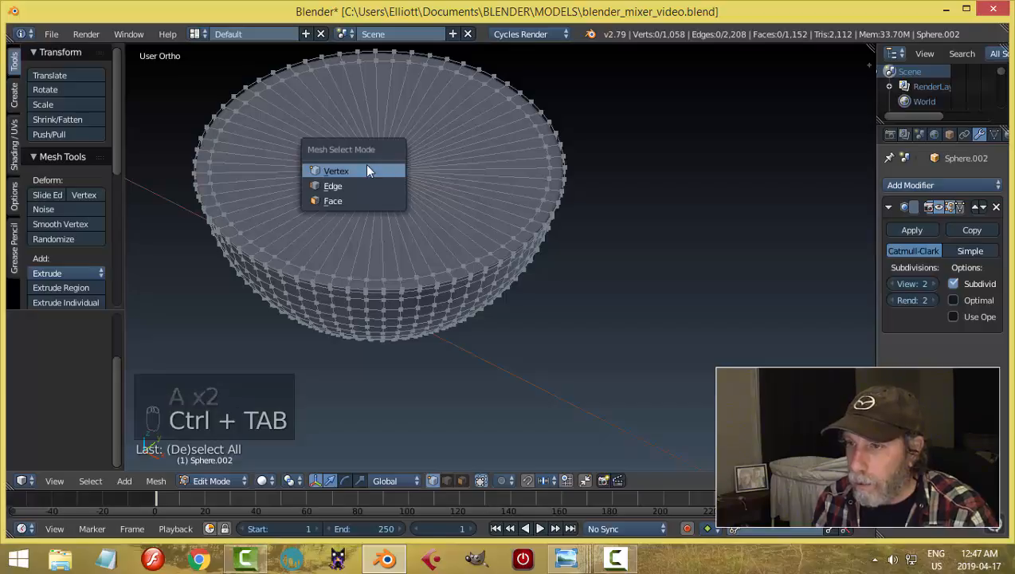
click(365, 168)
right_click(378, 167)
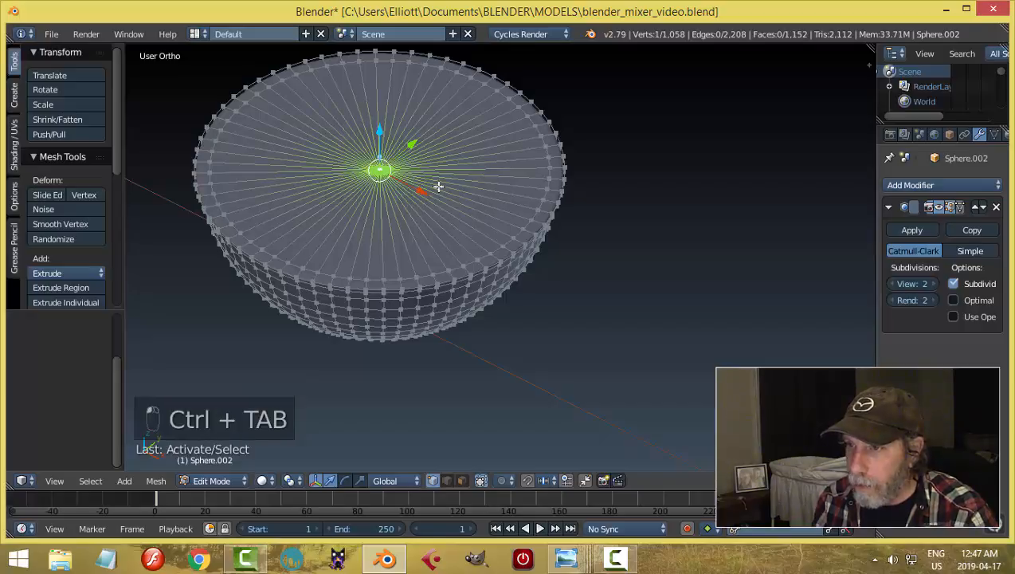
key(shift+s)
click(497, 199)
key(a)
key(Tab)
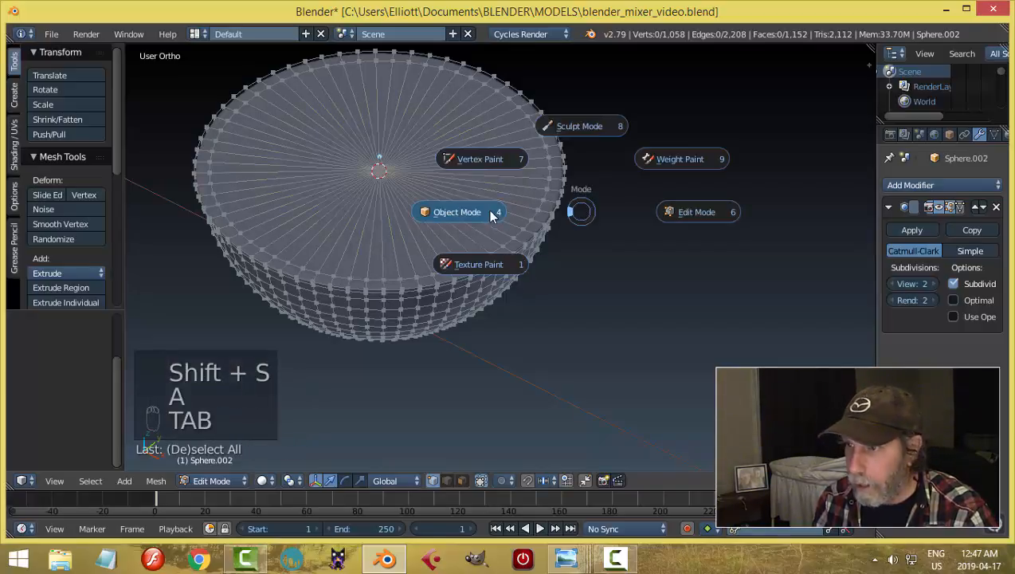
Step: Return the half-sphere to Object Mode and add a mesh circle at the 3D cursor on its flat face
click(490, 211)
scroll(591, 203, down, 2)
middle_drag(591, 203, 599, 189)
key(shift+a)
mouse_move(600, 188)
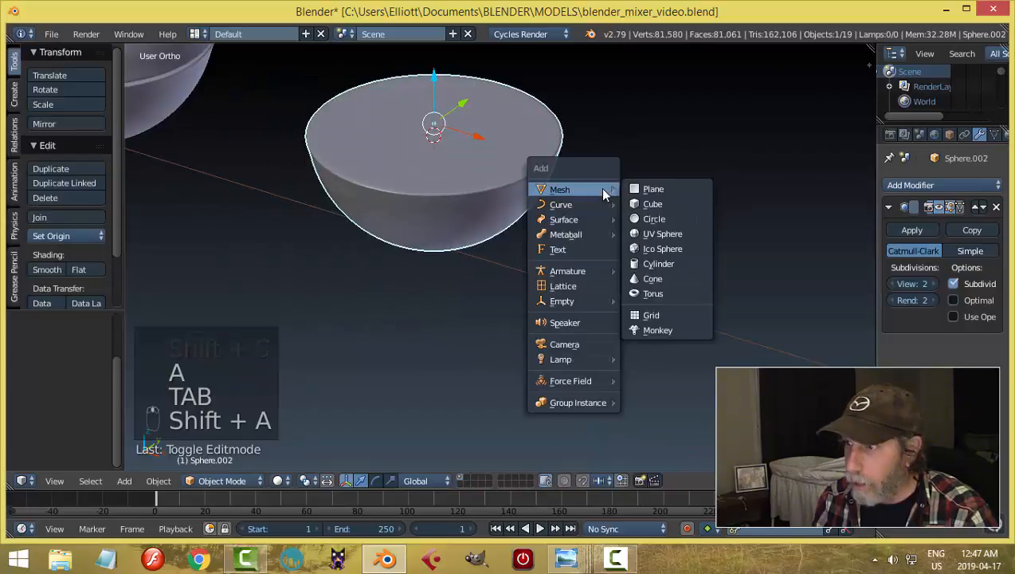
click(650, 218)
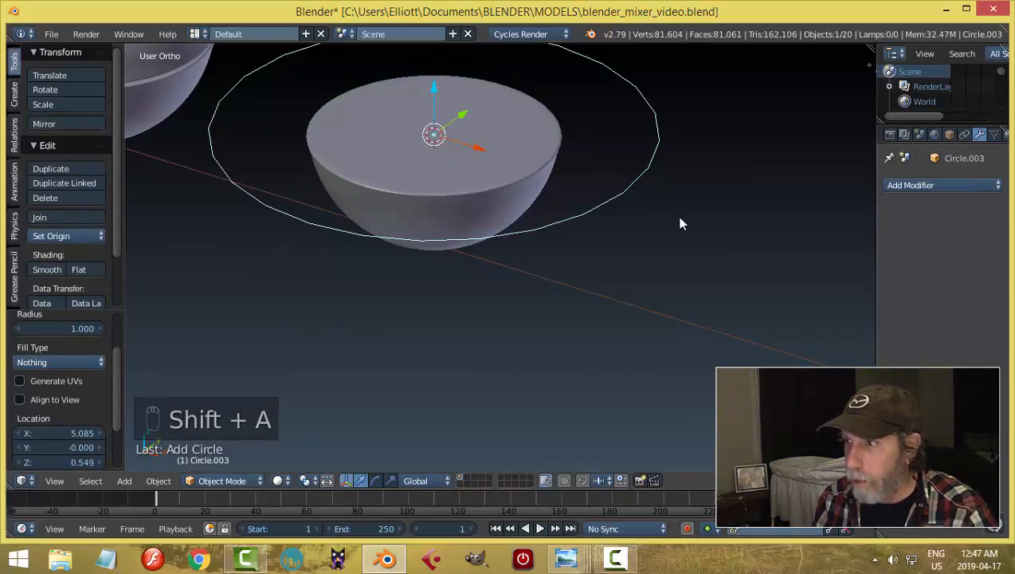
Step: Enter Edit Mode on the new circle and scale it down to about 0.18, well inside the half-sphere's flat face
key(Tab)
click(793, 220)
key(s)
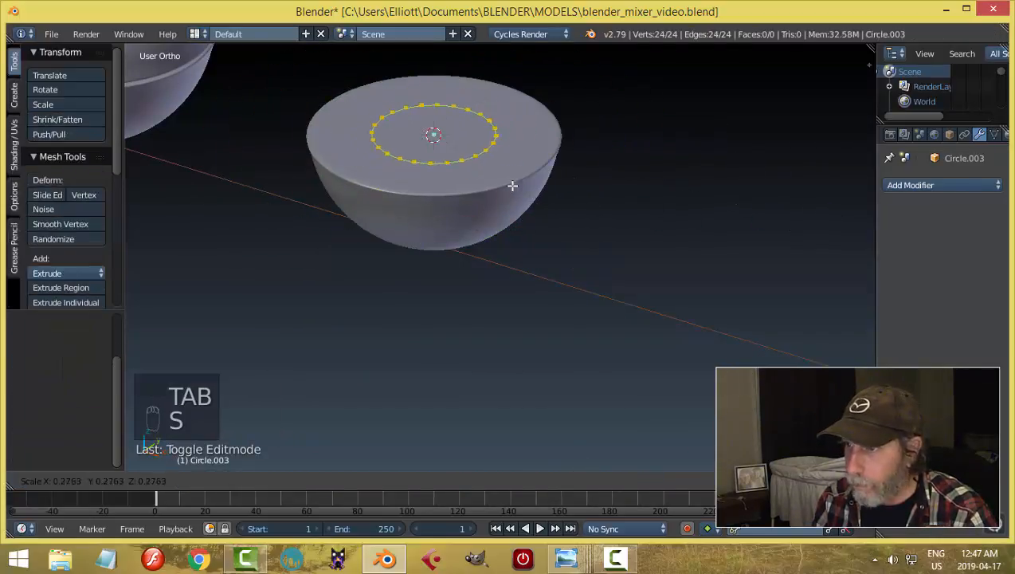
click(481, 182)
Step: Extrude the circle's edge inward, scaling the new ring to about 0.73
middle_drag(512, 192, 516, 194)
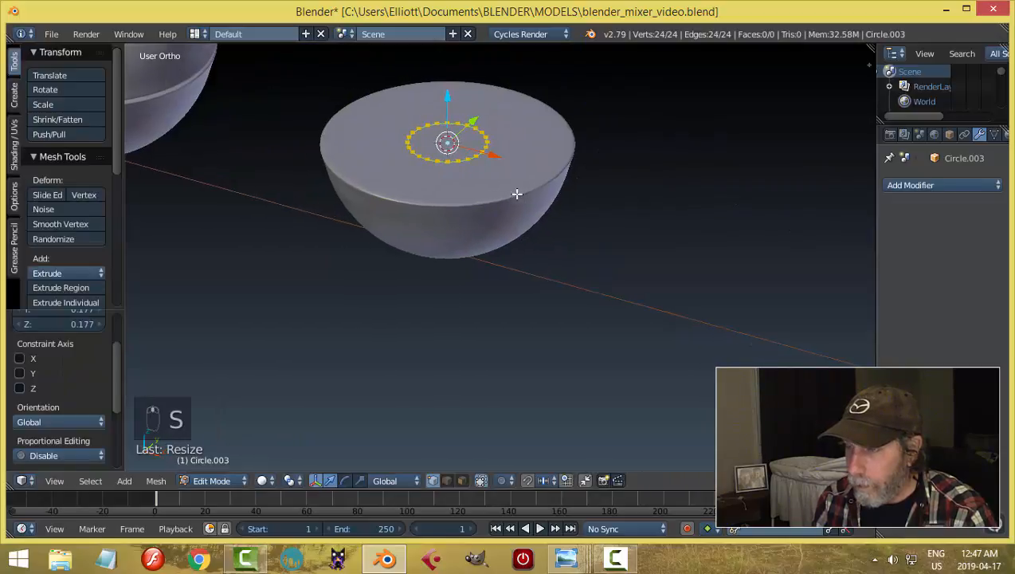
scroll(518, 193, up, 2)
middle_drag(582, 174, 542, 224)
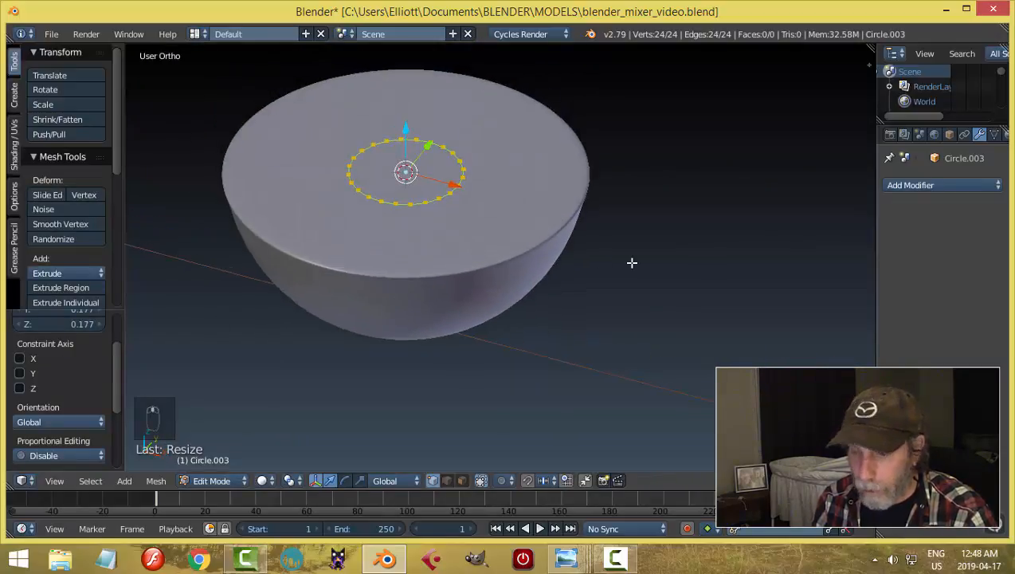
key(e)
key(s)
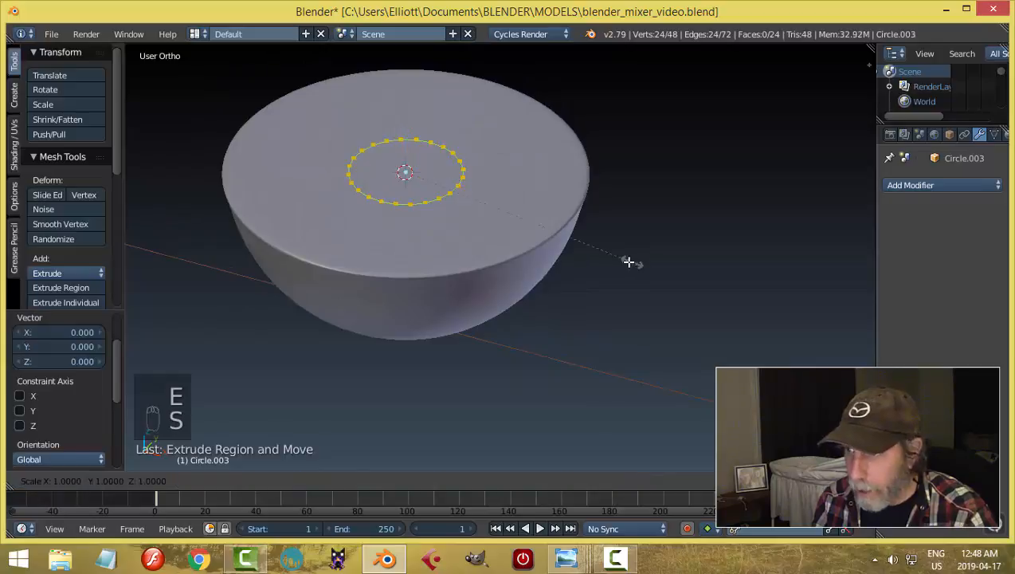
click(563, 255)
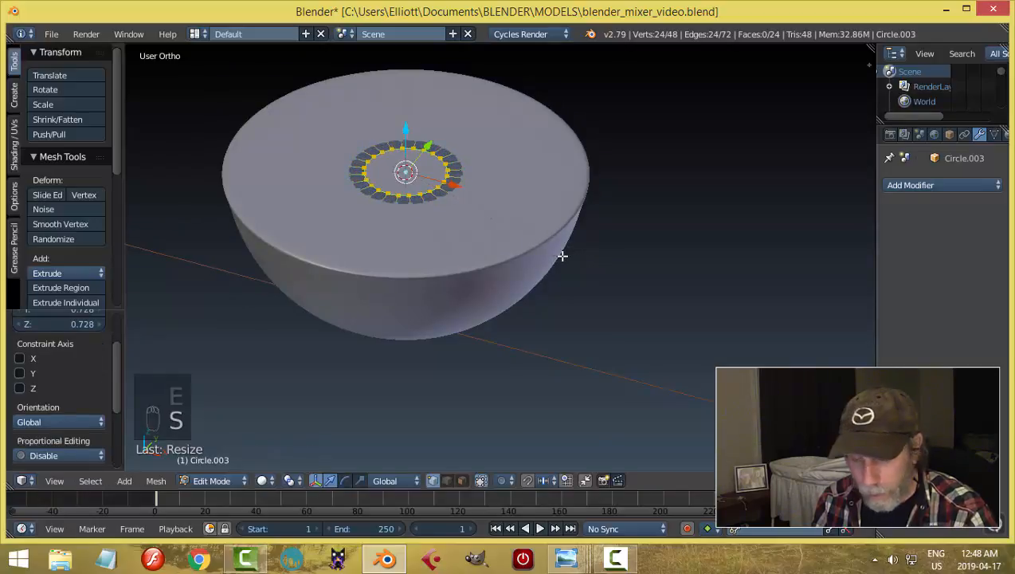
Step: Extrude the inner ring again in place, merge it at the center to close the disc, and deselect everything
key(e)
right_click(563, 255)
key(alt+m)
click(563, 255)
key(a)
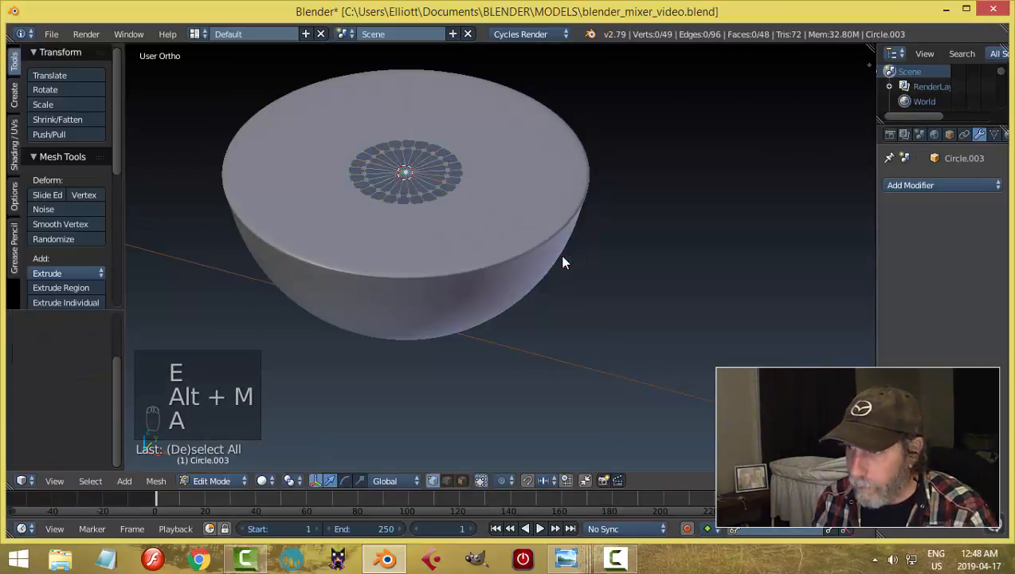
Step: Select the whole disc and raise it about 0.06 along Z above the half-sphere's flat face
alt+right_click(444, 199)
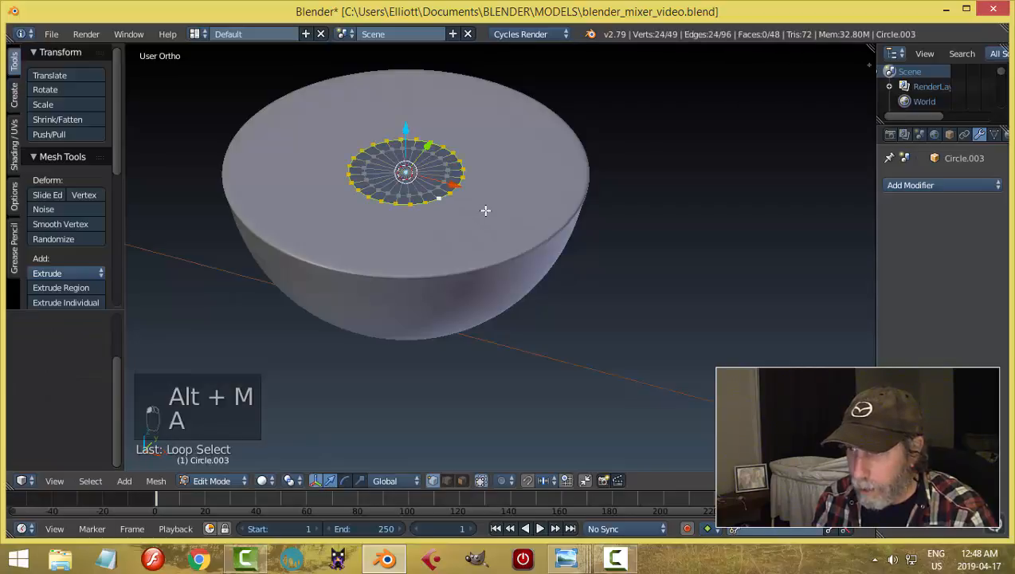
middle_drag(484, 211, 469, 256)
scroll(469, 256, up, 1)
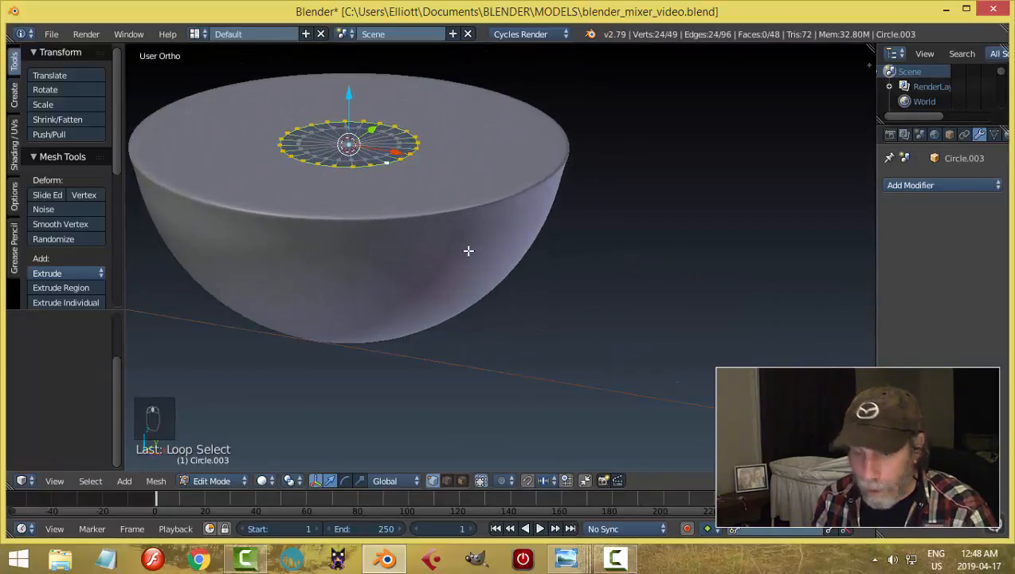
key(a)
key(a)
drag(353, 93, 352, 71)
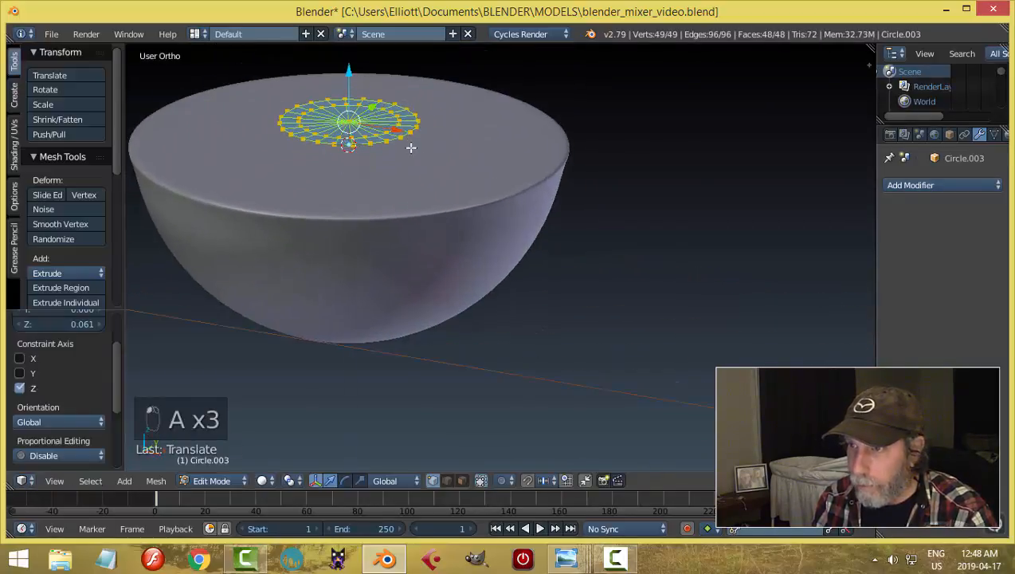
Step: Select the disc's outer edge loop and extrude it slightly downward along Z to give the disc thickness
shift+middle_drag(411, 147, 420, 156)
scroll(415, 145, up, 2)
key(a)
alt+right_click(362, 97)
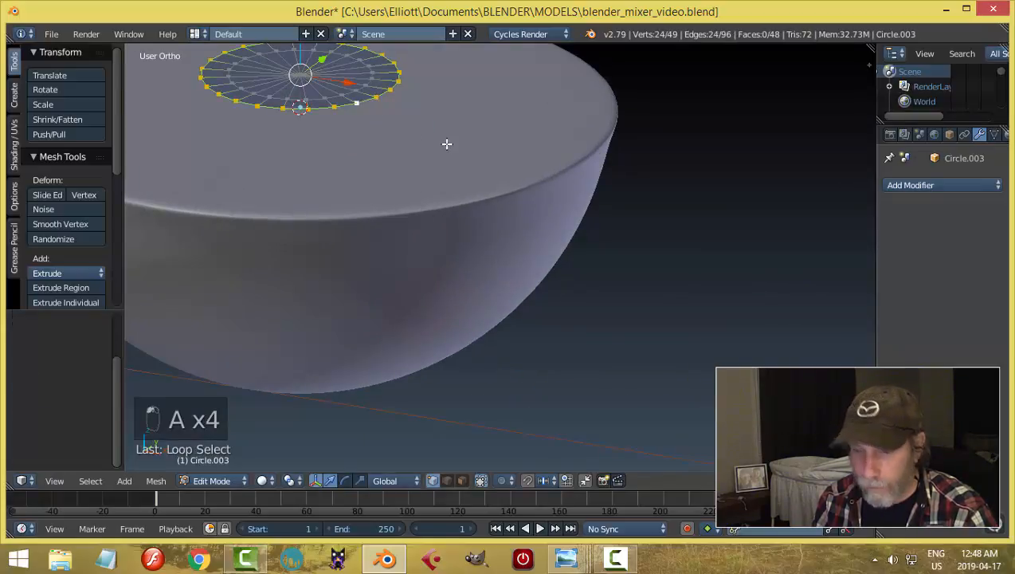
key(e)
right_click(446, 145)
scroll(371, 127, down, 2)
shift+middle_drag(371, 128, 386, 147)
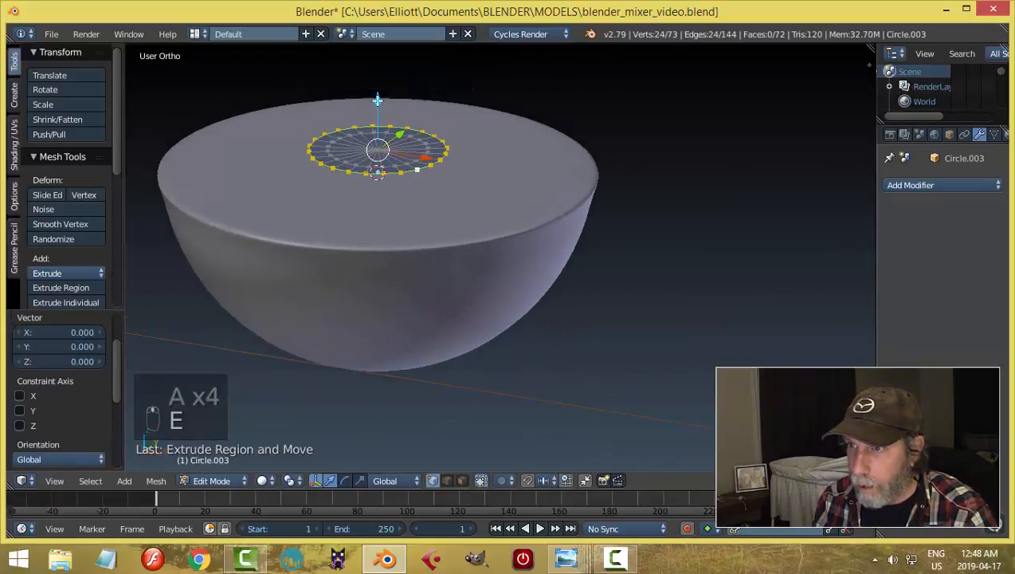
drag(377, 100, 377, 106)
Step: Recalculate the normals of the entire disc, deselect everything and return to Object Mode
key(a)
key(a)
key(a)
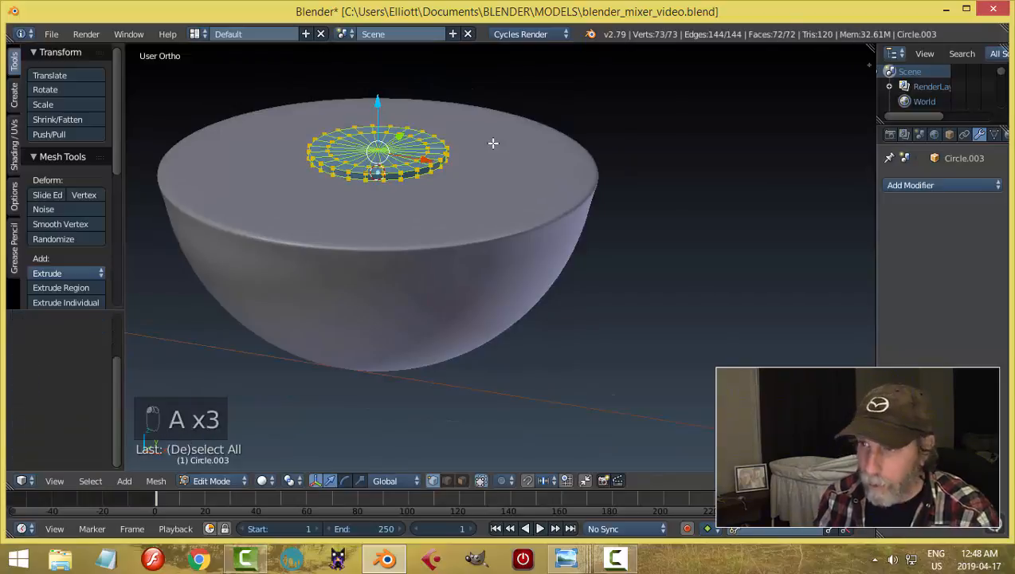
key(ctrl+n)
key(a)
key(Tab)
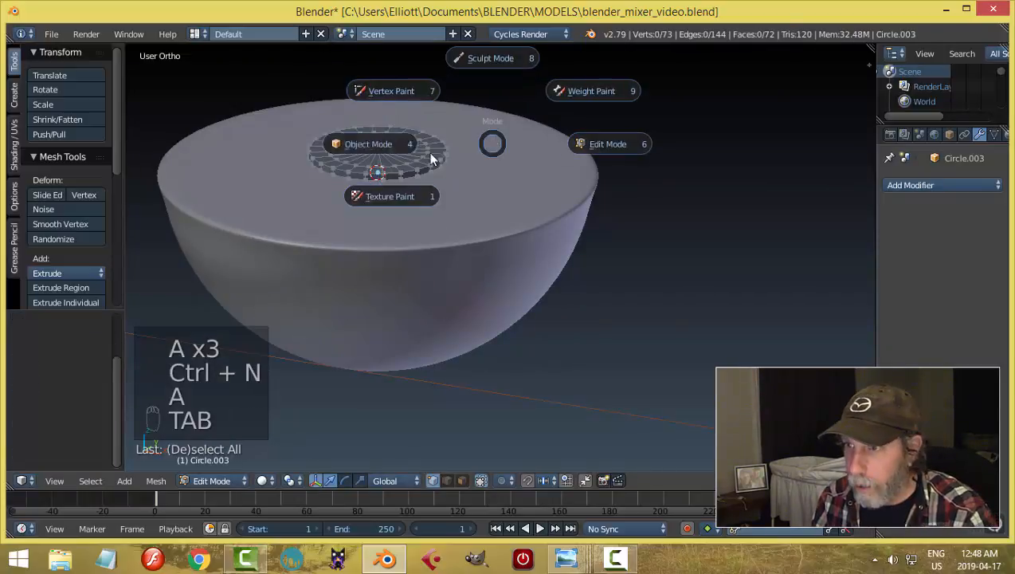
Step: Add a Subdivision Surface modifier to the disc with 2 view subdivisions and set its shading to smooth
click(904, 185)
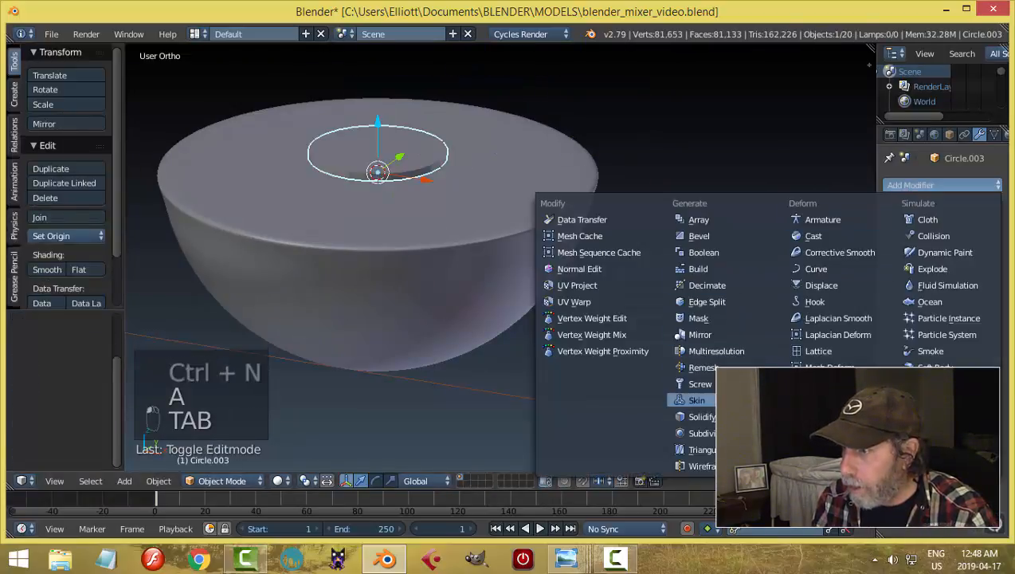
click(701, 433)
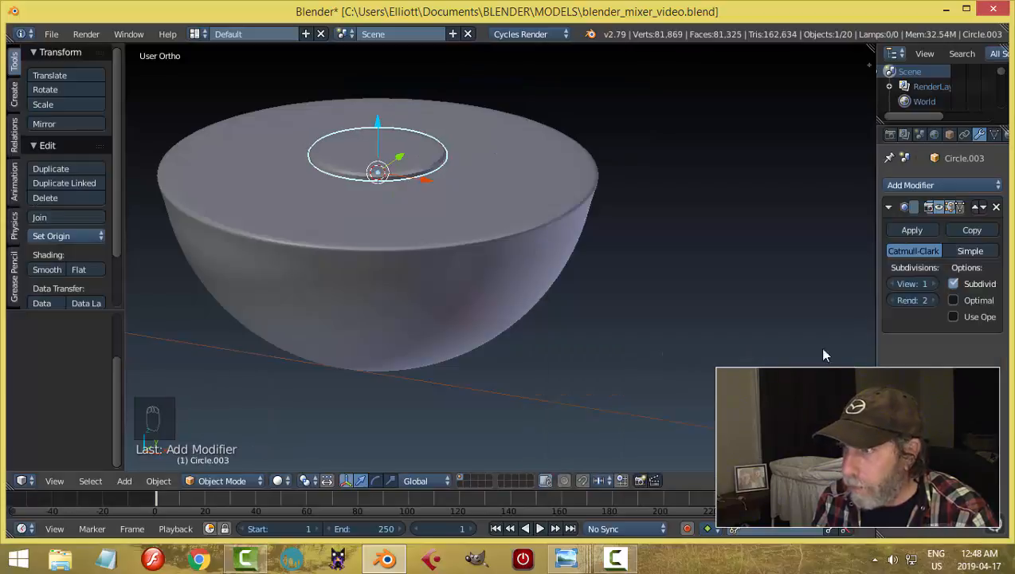
click(930, 283)
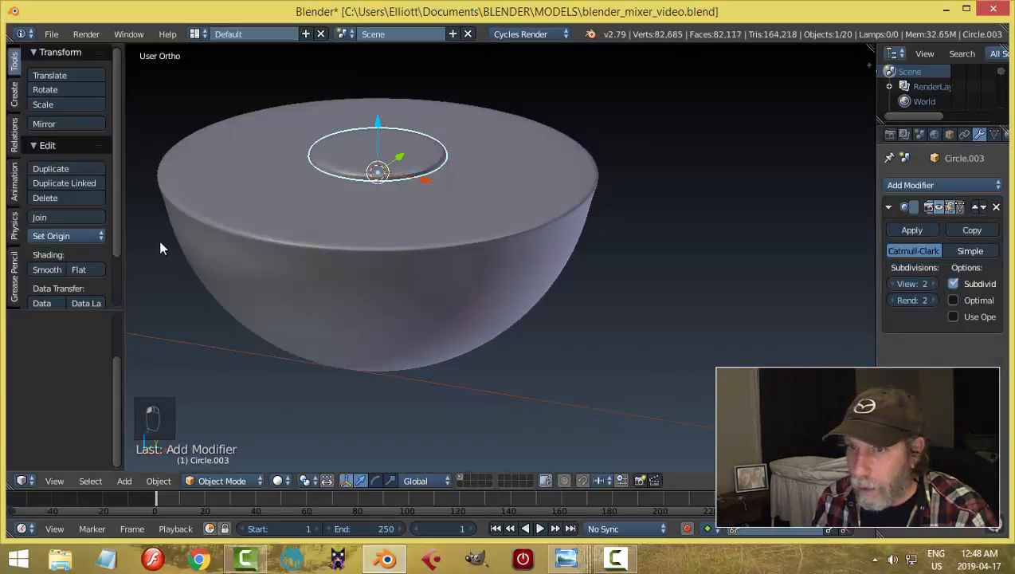
click(47, 269)
Step: Cut an edge loop around the disc's side wall, slid to a factor of about 0.33, and return to Object Mode
scroll(463, 176, up, 5)
key(Tab)
click(592, 219)
scroll(397, 211, up, 3)
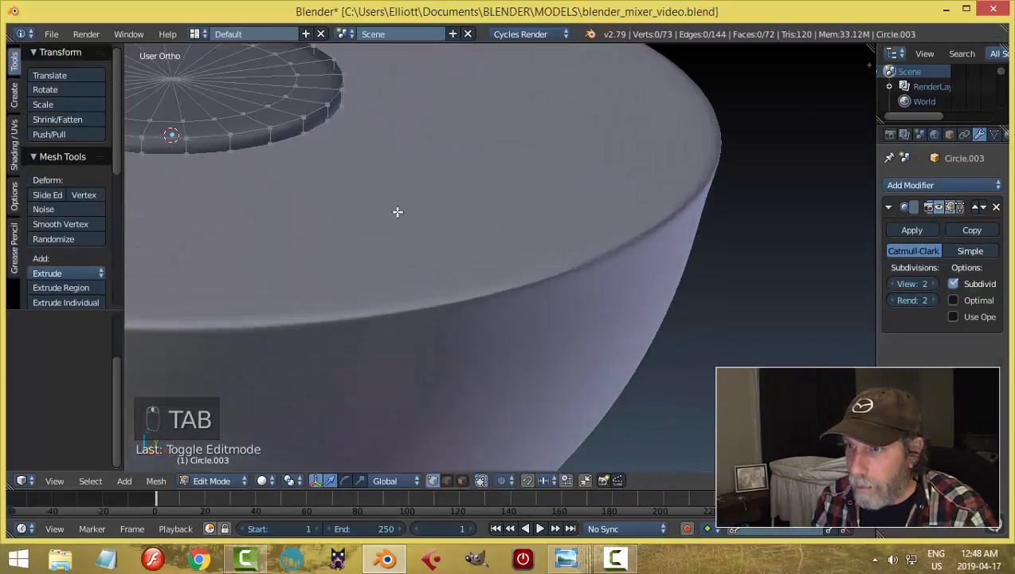
shift+middle_drag(288, 167, 377, 207)
key(ctrl+r)
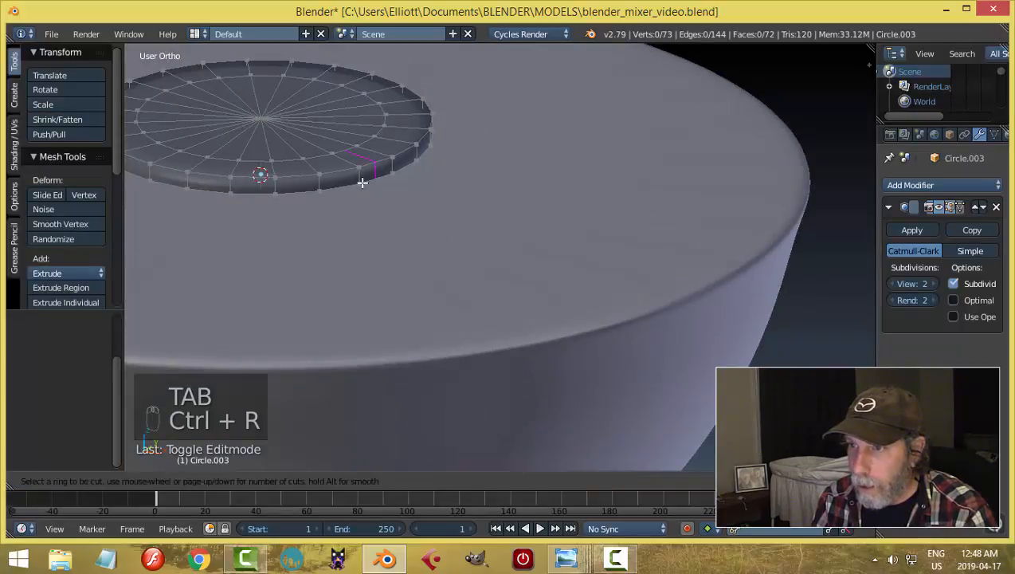
click(359, 181)
click(359, 177)
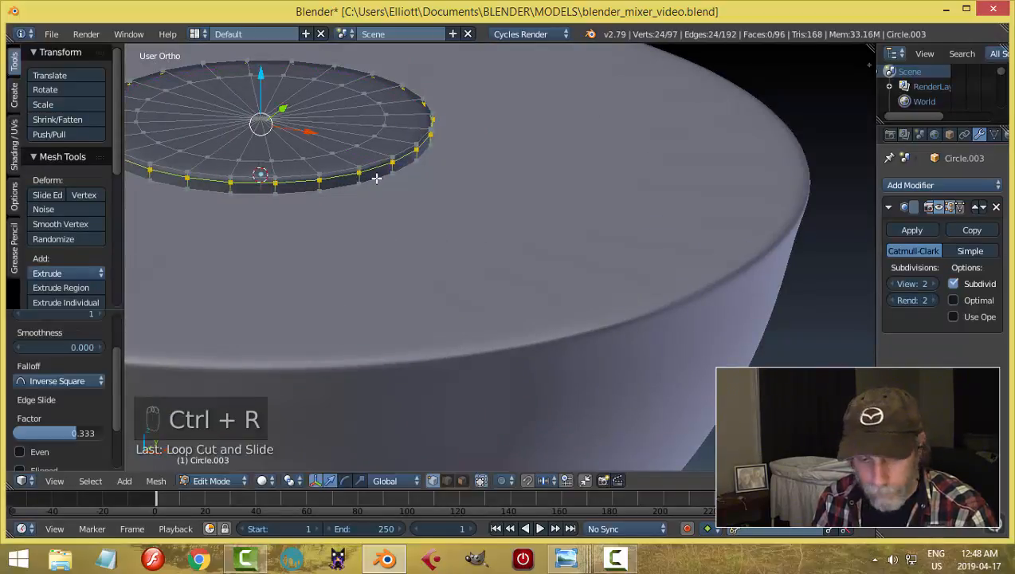
key(a)
key(Tab)
click(276, 183)
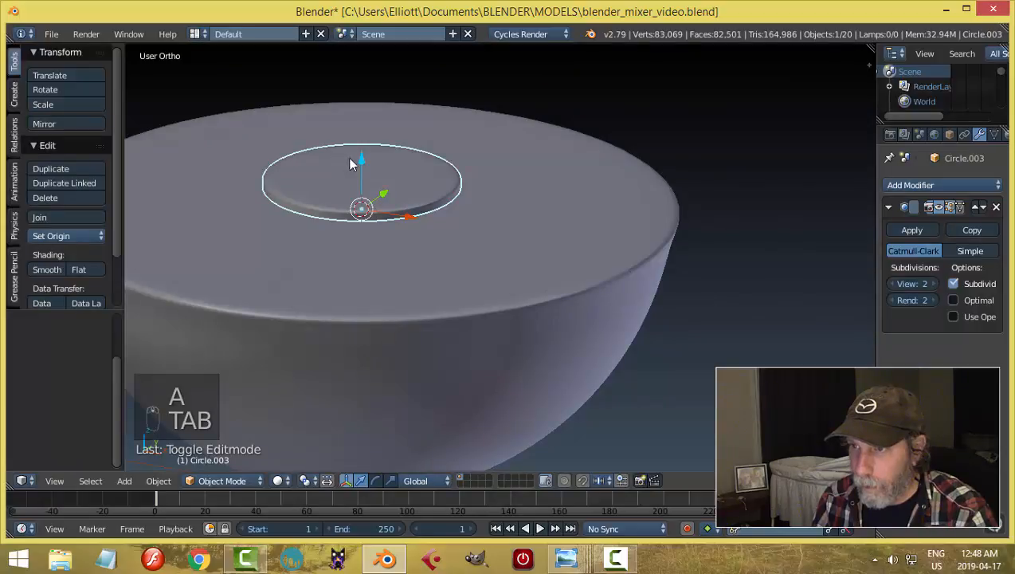
Step: Lower the disc about 0.05 along Z so it rests on the half-sphere's flat face, then deselect it
drag(360, 157, 361, 186)
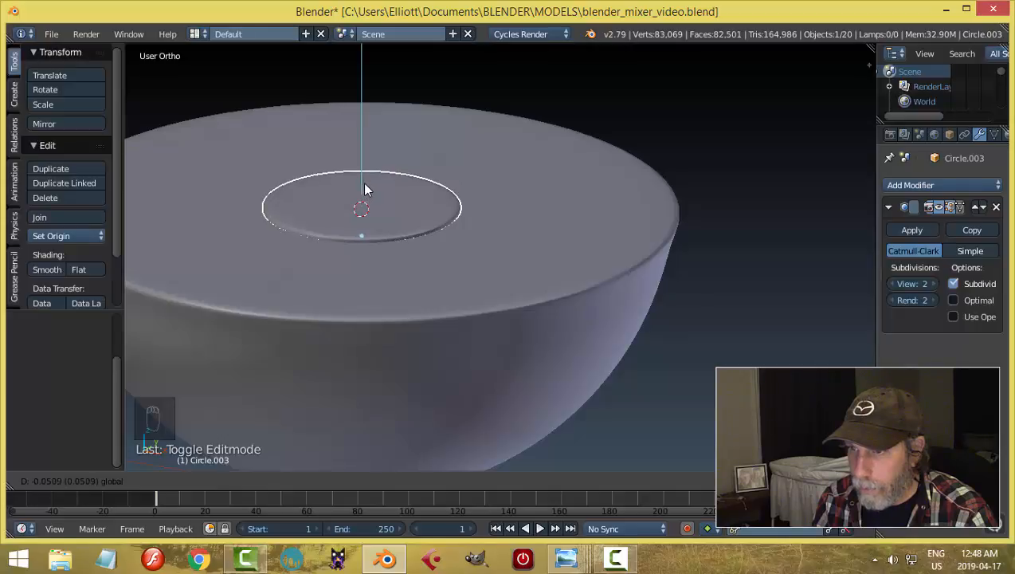
drag(366, 183, 365, 182)
key(a)
Step: Select the disc and the separate half-sphere together and tilt them counterclockwise about the X axis in the right side view
scroll(348, 213, down, 8)
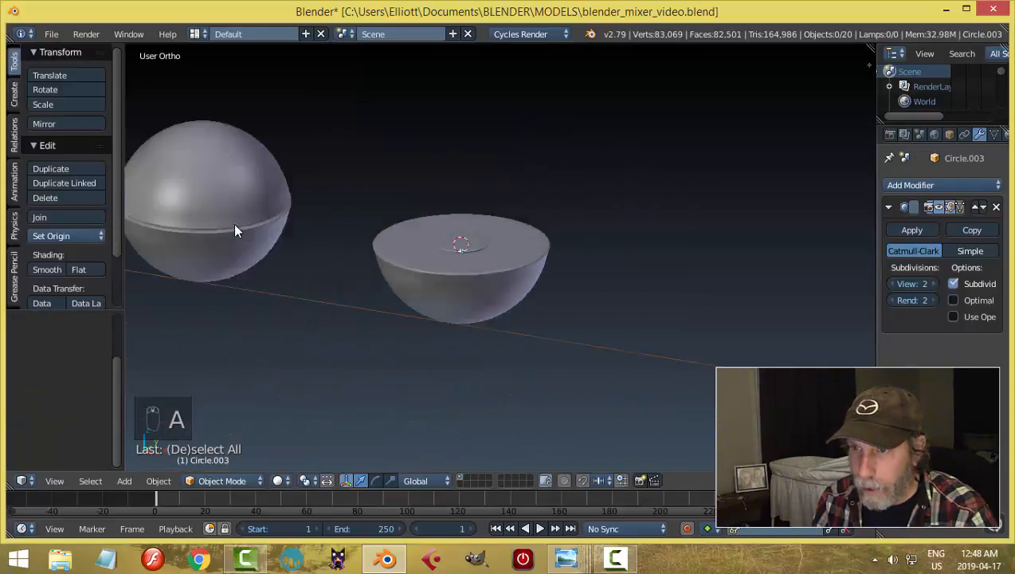
middle_drag(388, 247, 446, 290)
scroll(421, 228, up, 2)
scroll(444, 290, up, 1)
shift+middle_drag(440, 290, 388, 196)
scroll(383, 190, up, 2)
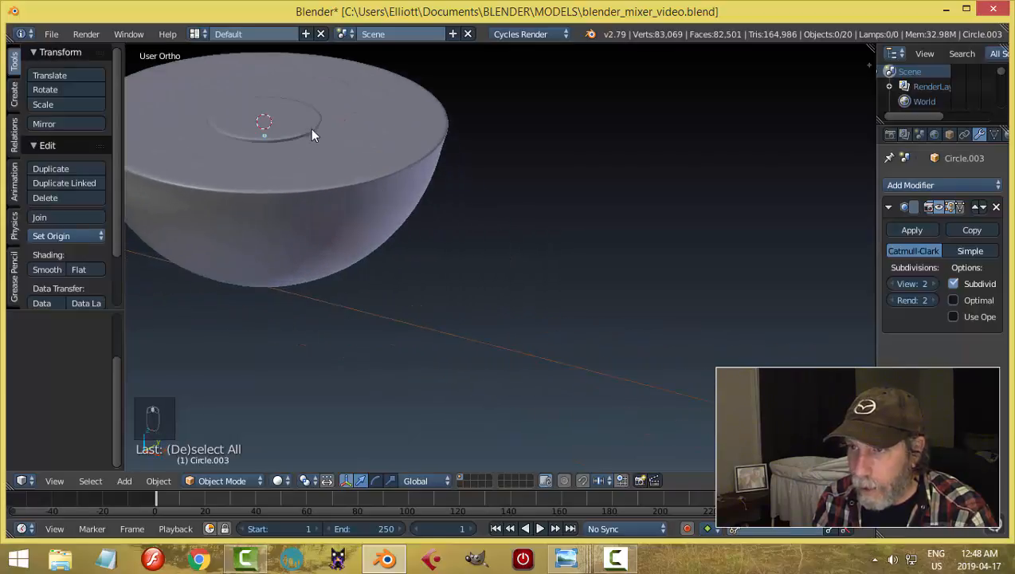
shift+right_click(440, 134)
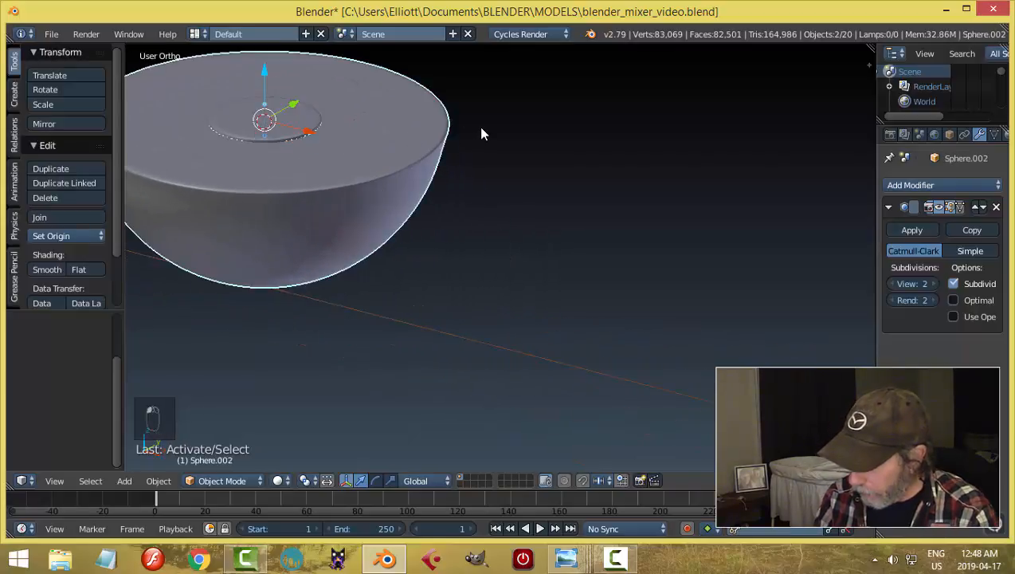
key(KP_3)
scroll(450, 154, down, 4)
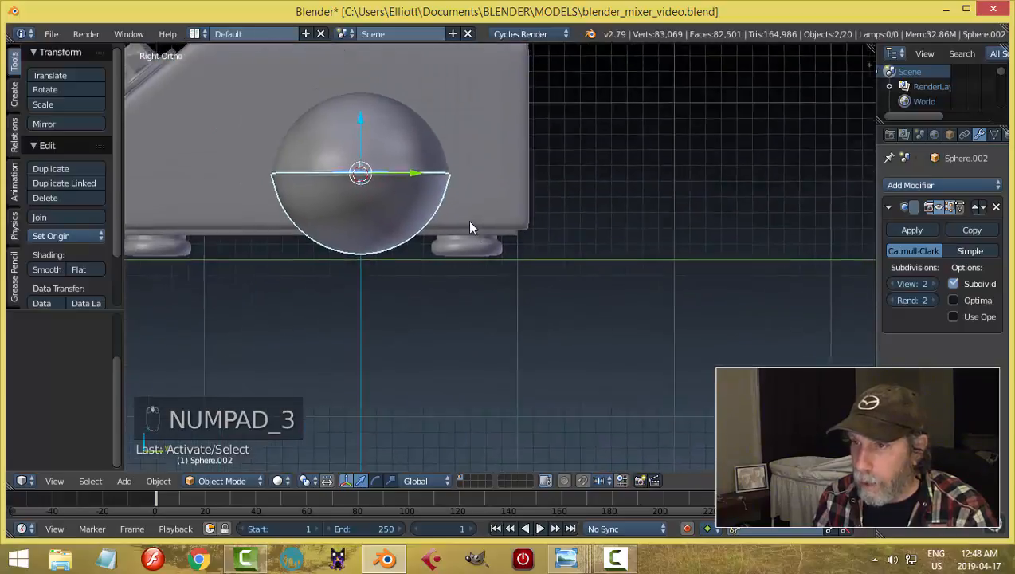
scroll(581, 260, up, 1)
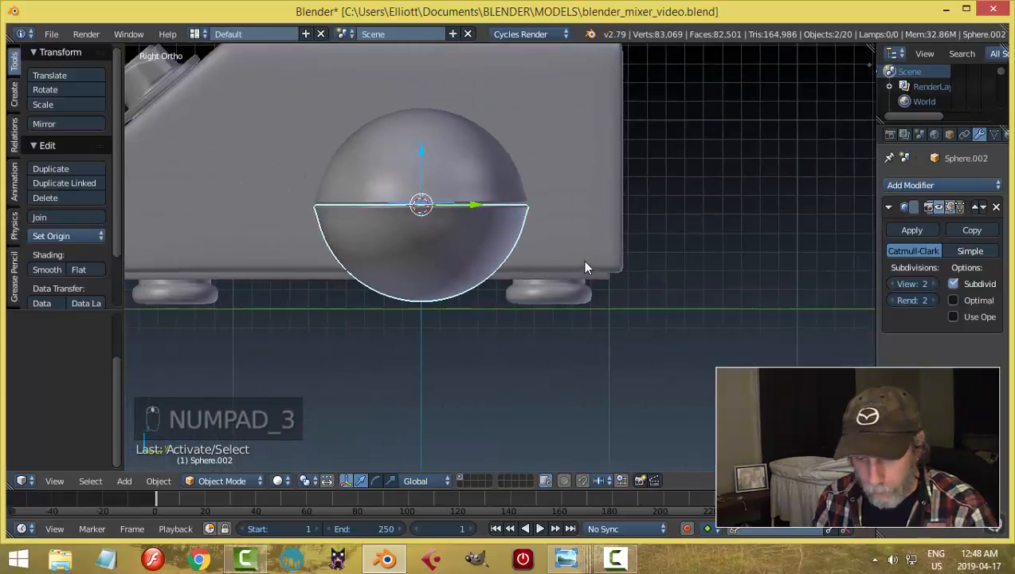
key(r)
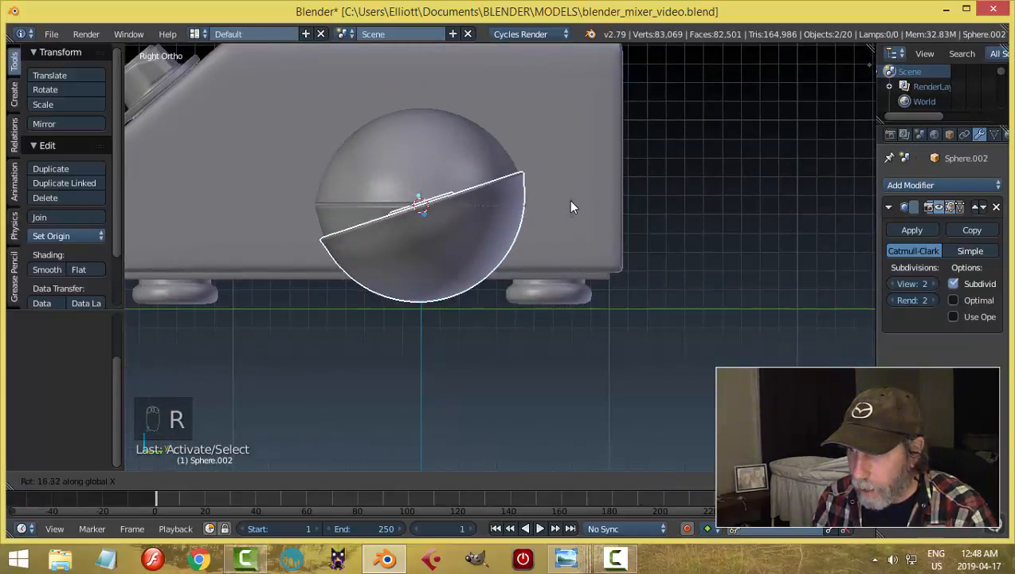
click(568, 198)
Step: Nudge the tilted half-sphere and disc slightly along Z and deselect them
key(g)
key(z)
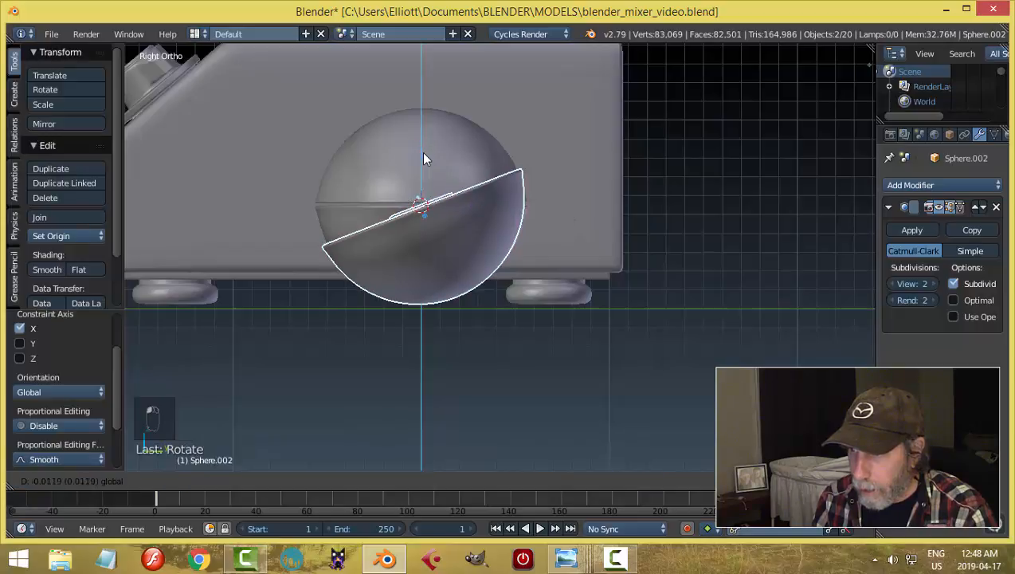
click(423, 152)
key(a)
Step: Select the tilted half-sphere and its disc, shift them slightly along Y and bring them closer to the sphere along X
scroll(413, 213, down, 3)
middle_drag(413, 212, 452, 238)
right_click(457, 241)
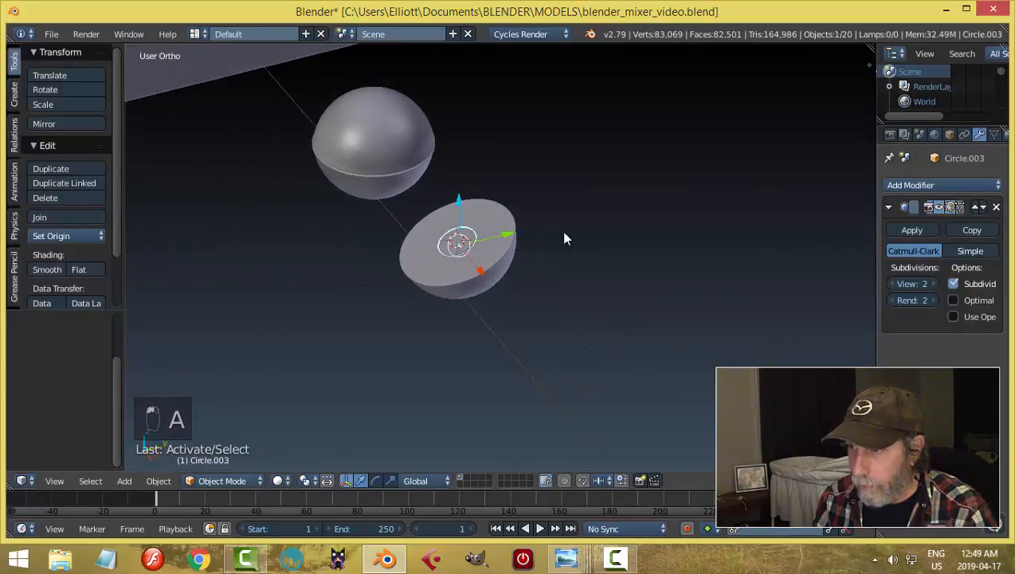
shift+right_click(498, 209)
middle_drag(498, 209, 542, 231)
key(g)
key(y)
click(577, 231)
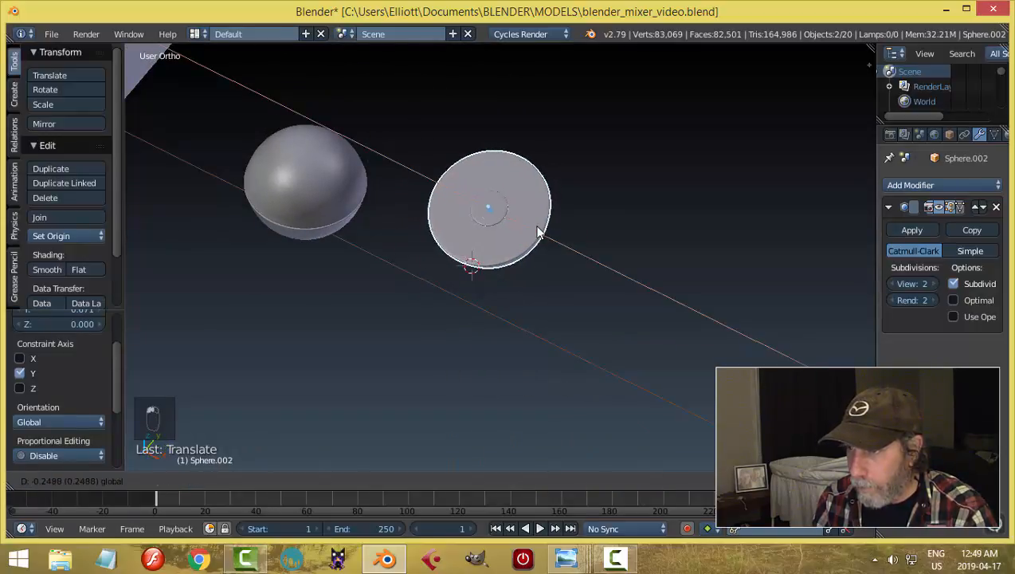
middle_drag(481, 239, 342, 206)
shift+right_click(335, 237)
shift+right_click(327, 261)
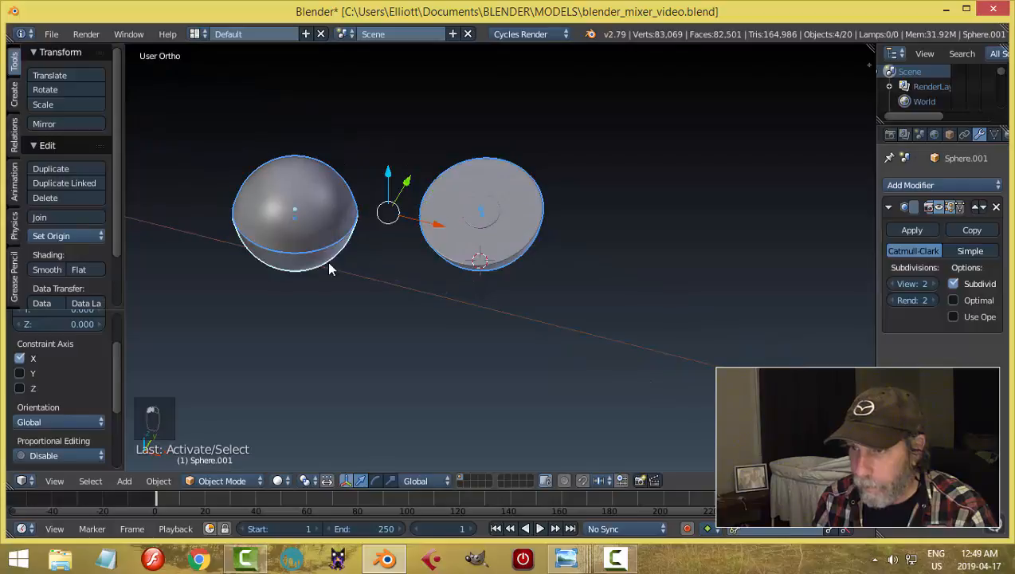
right_drag(435, 216, 363, 206)
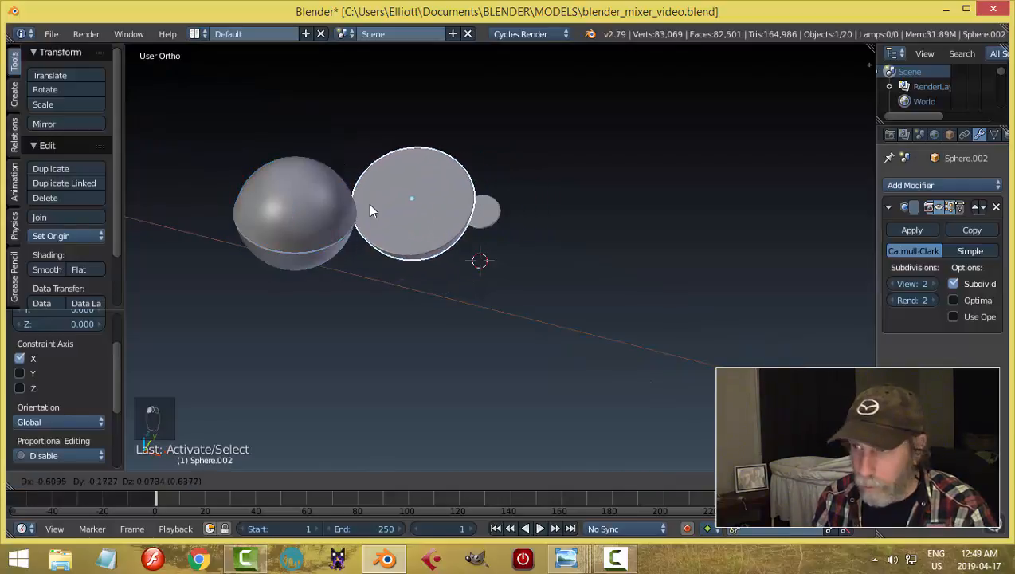
right_click(371, 207)
Step: Select the tilted half-sphere, its disc and both halves of the sphere, shift them along X closer to the mixer base, and deselect them
scroll(496, 236, up, 3)
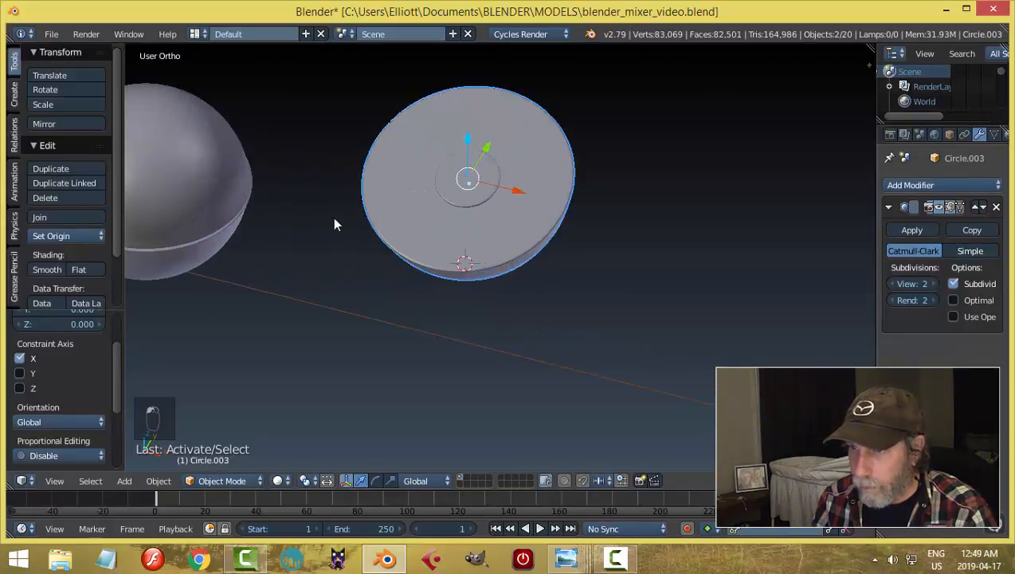
shift+right_click(205, 185)
shift+right_click(212, 259)
drag(329, 185, 294, 177)
scroll(380, 218, down, 4)
drag(434, 232, 353, 221)
key(a)
scroll(394, 221, down, 4)
middle_drag(372, 239, 339, 240)
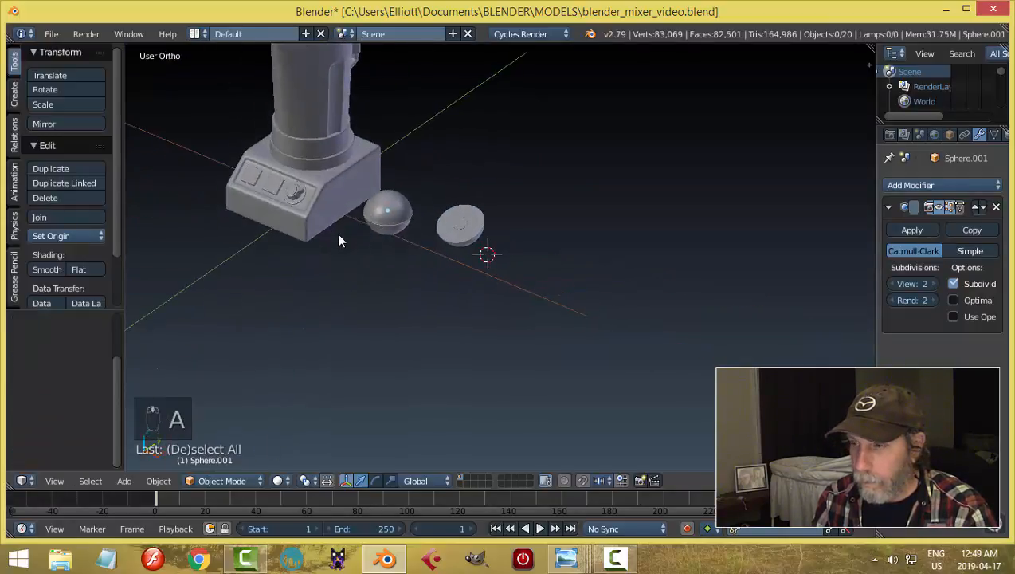
Step: Clear the selection and save the model over the existing blender_mixer_video.blend file
right_click(462, 229)
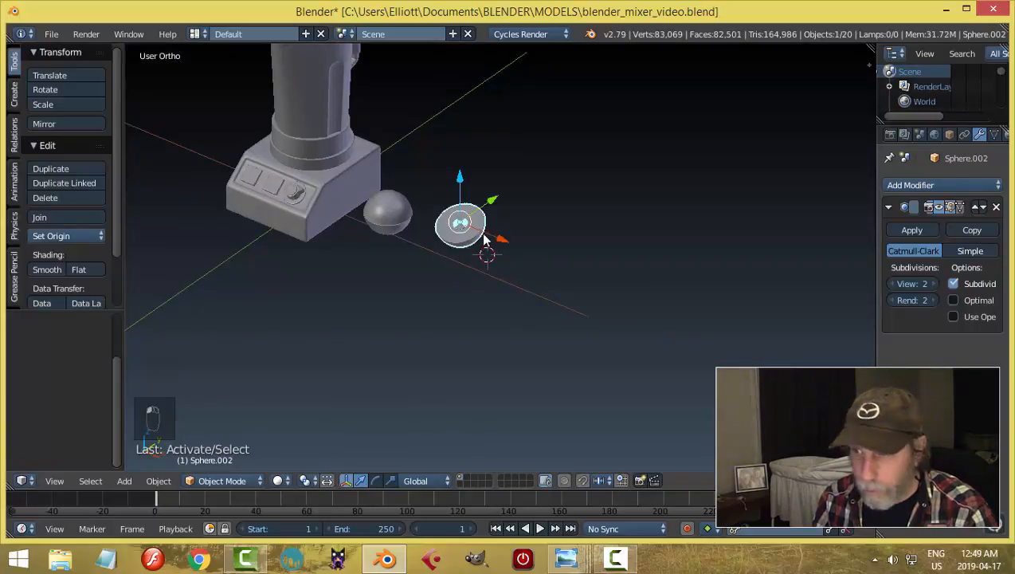
key(a)
middle_drag(484, 237, 494, 233)
key(ctrl+s)
shift+middle_drag(418, 245, 548, 257)
scroll(487, 256, down, 3)
key(ctrl+s)
click(555, 281)
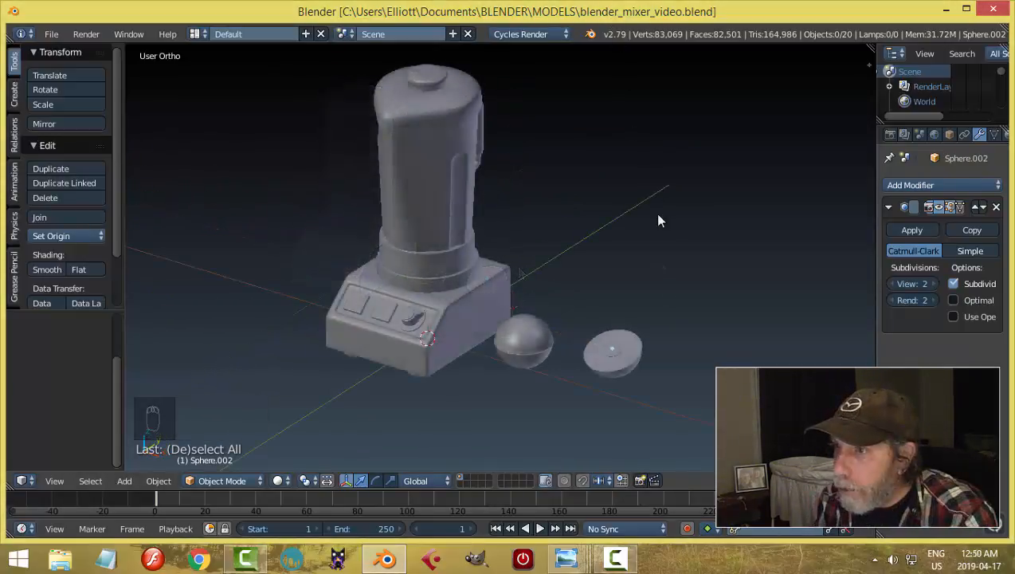
Step: Try to rotate the lid knob, lid, jar and handle parts together as one selection
right_click(460, 73)
middle_drag(671, 211, 614, 211)
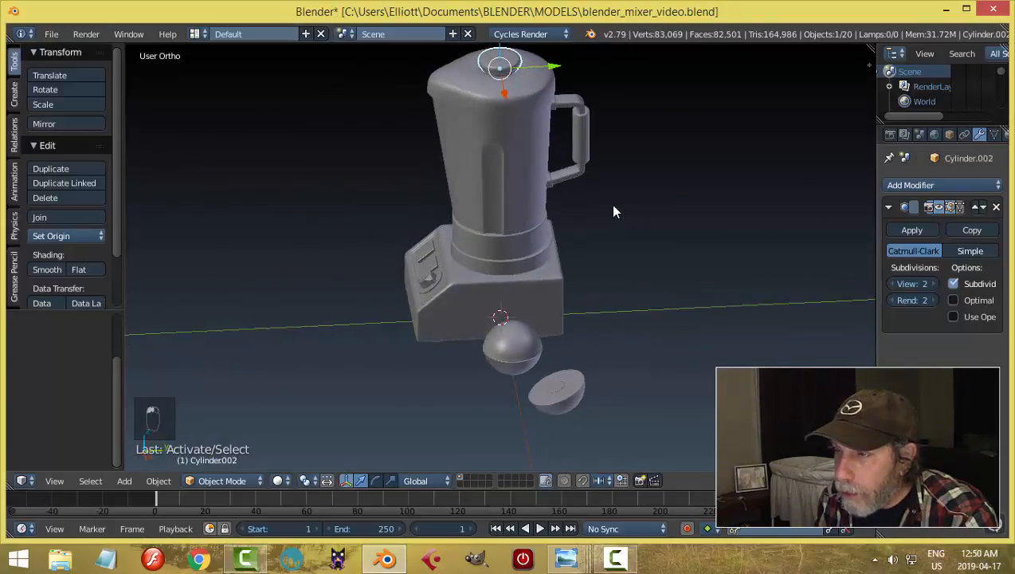
right_click(527, 141)
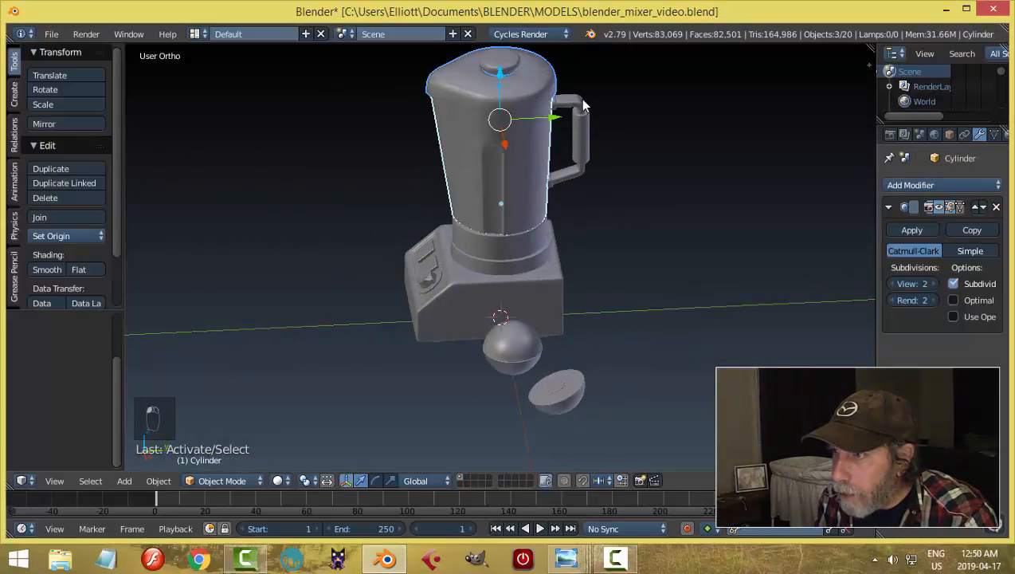
shift+right_click(585, 120)
shift+right_click(586, 132)
middle_drag(610, 229, 712, 220)
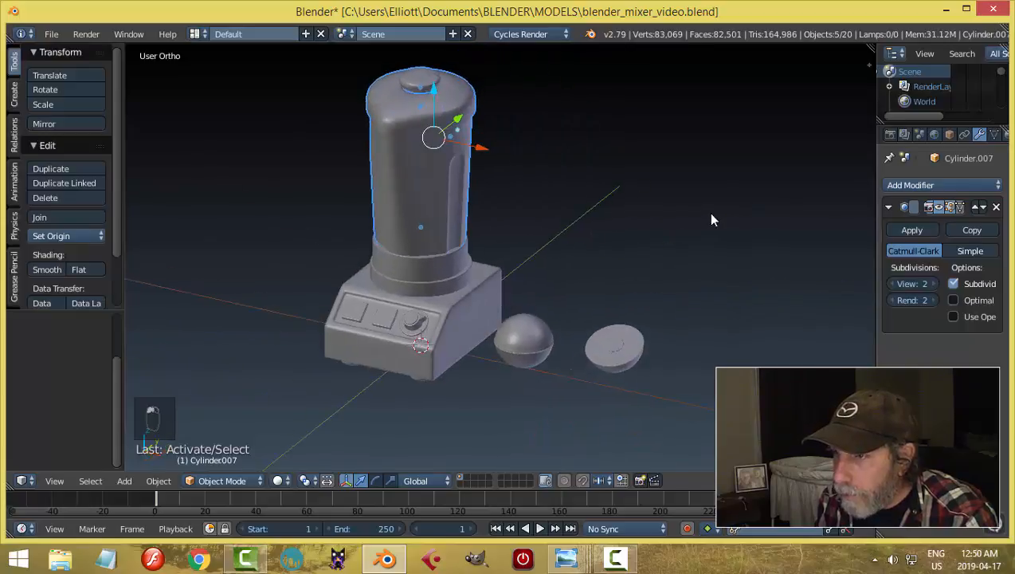
middle_drag(643, 258, 672, 241)
key(r)
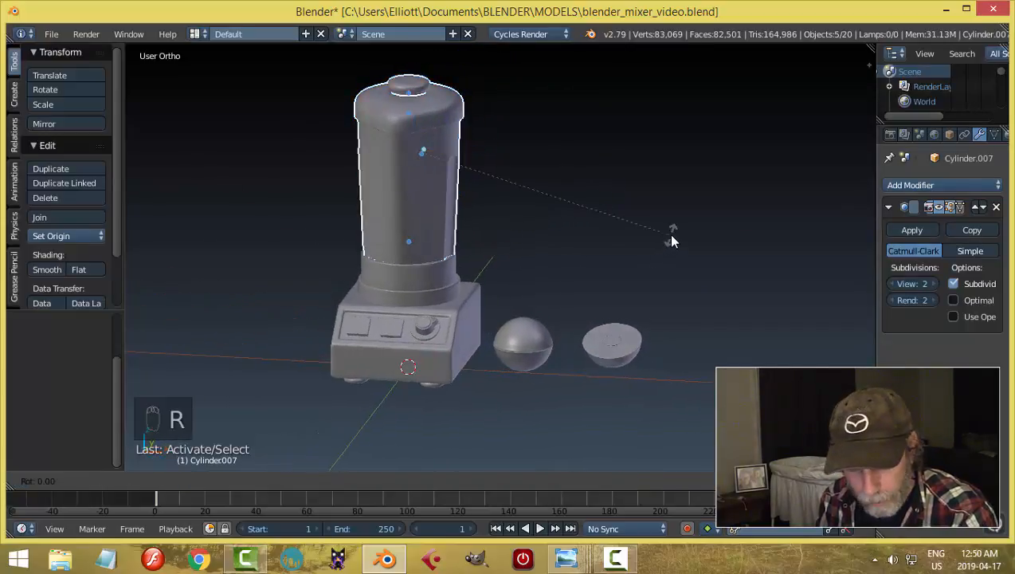
right_click(620, 256)
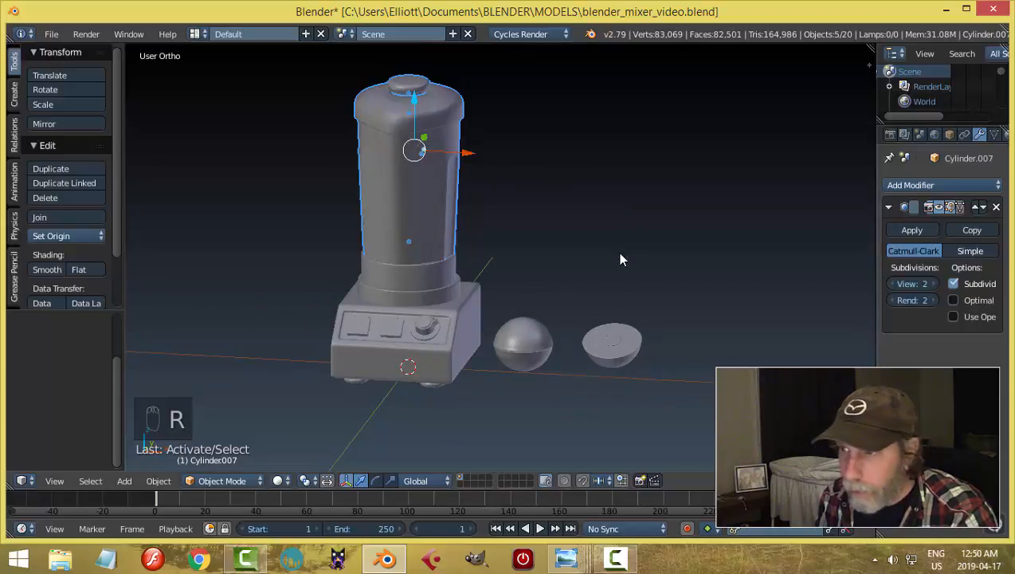
key(a)
Step: Select the collar ring at the bottom of the jar and snap the 3D cursor to it
right_click(433, 281)
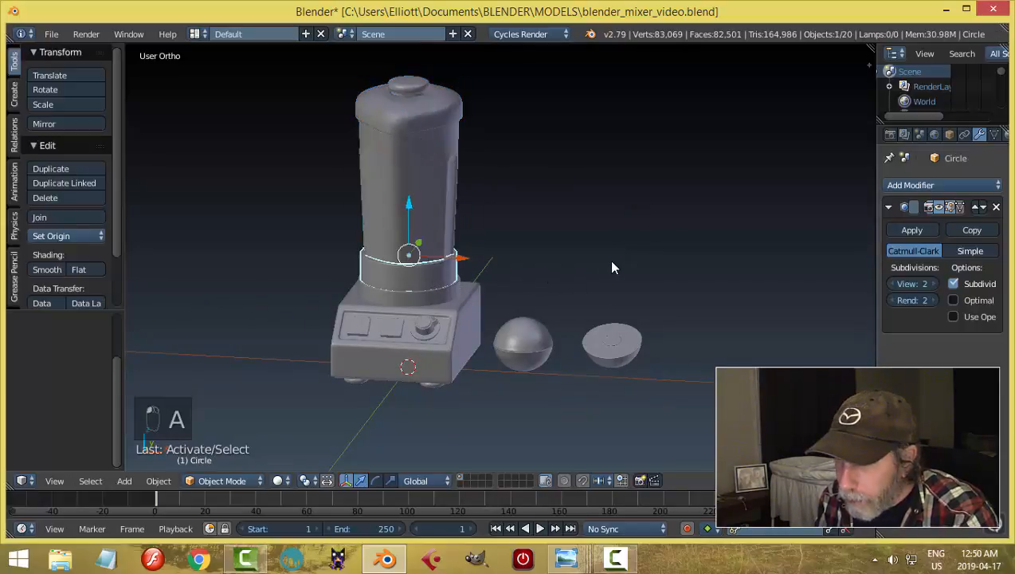
key(shift+s)
click(554, 297)
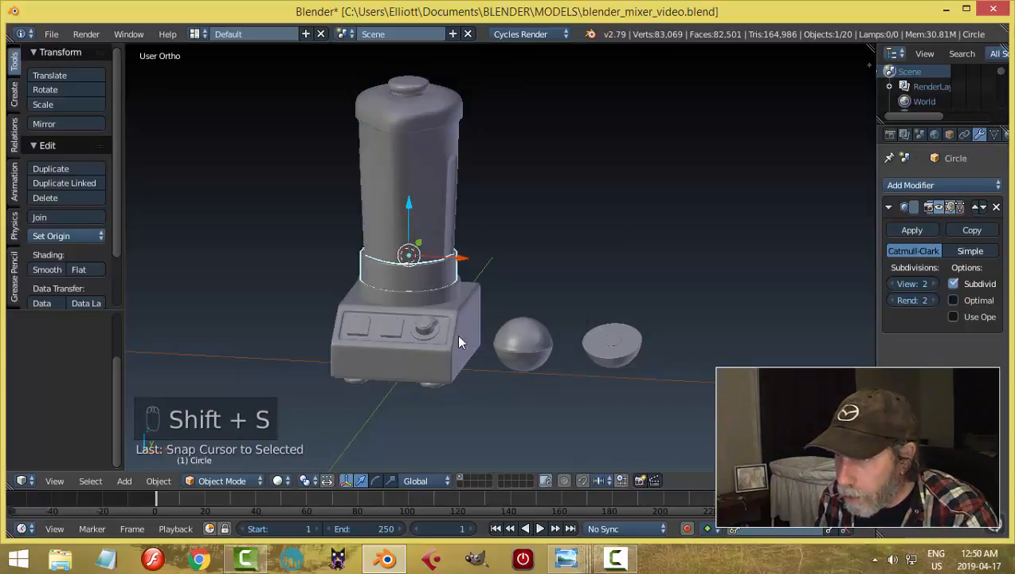
Step: Rotate the lid knob, lid, jug and handle together about -20° around the global Z axis, pivoting on the 3D cursor
click(309, 481)
click(374, 444)
right_click(407, 84)
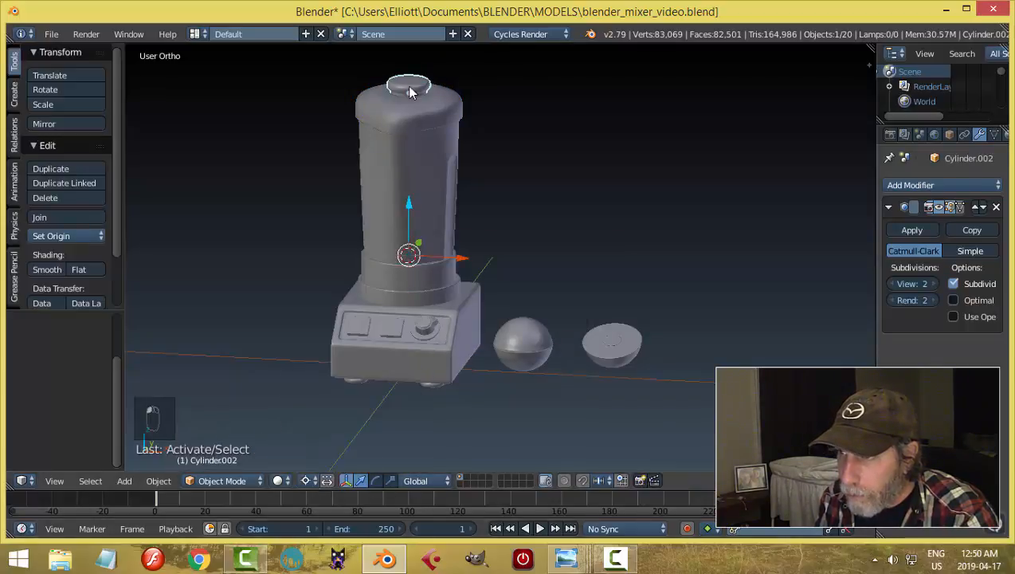
shift+right_click(432, 113)
shift+right_click(433, 177)
middle_drag(601, 166, 555, 142)
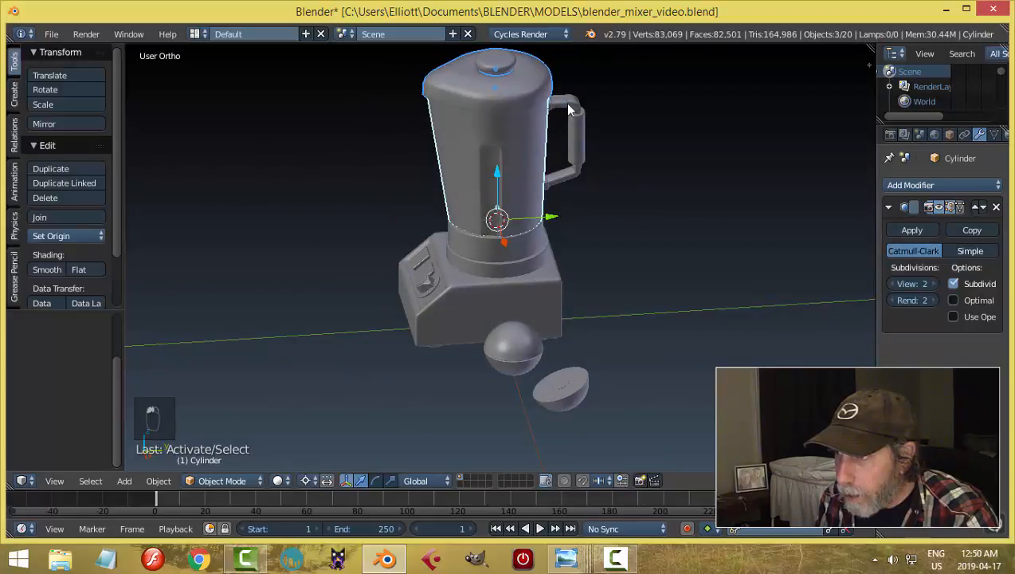
shift+right_click(568, 105)
middle_drag(548, 243, 606, 241)
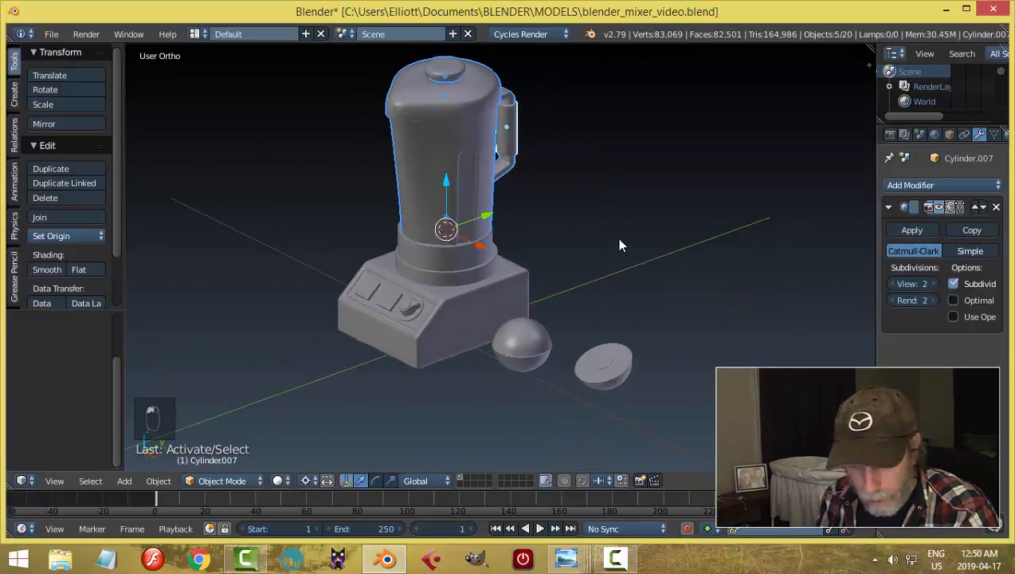
key(r)
key(z)
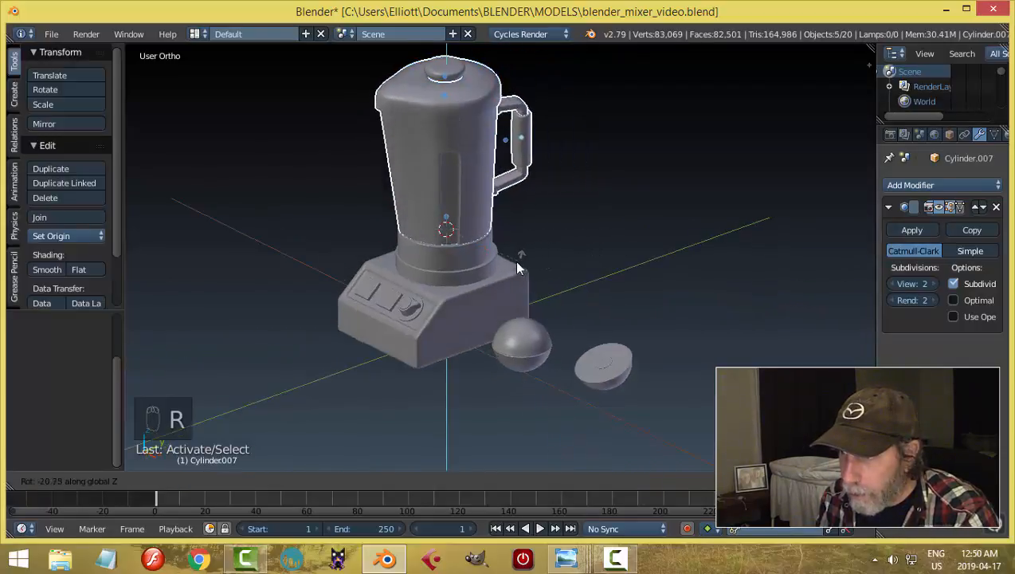
click(514, 261)
Step: Deselect everything and save over the file, and set the pivot point back to Median Point
key(a)
scroll(590, 268, down, 3)
middle_drag(564, 263, 538, 253)
key(ctrl+s)
middle_drag(597, 242, 368, 418)
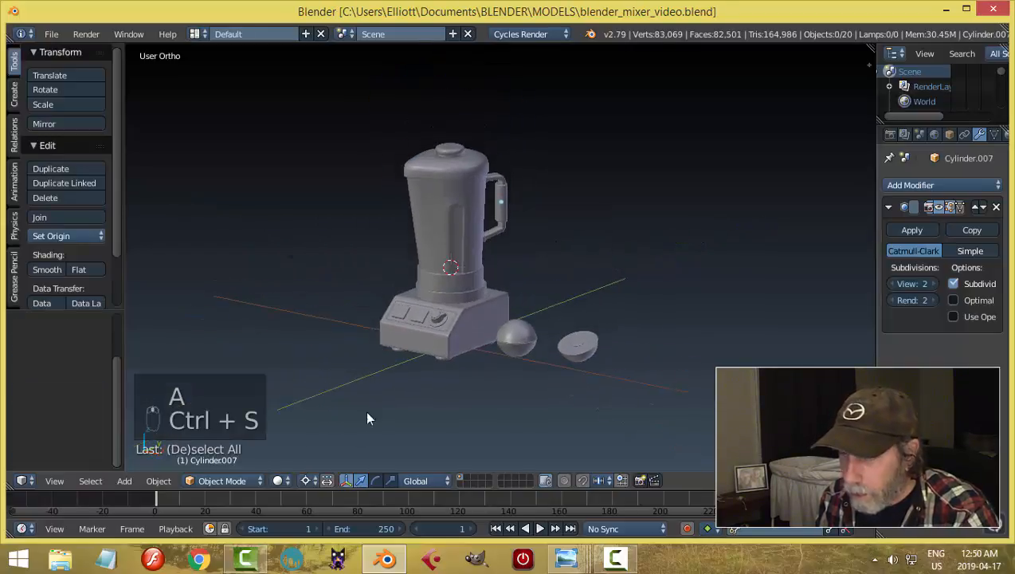
click(307, 481)
click(335, 414)
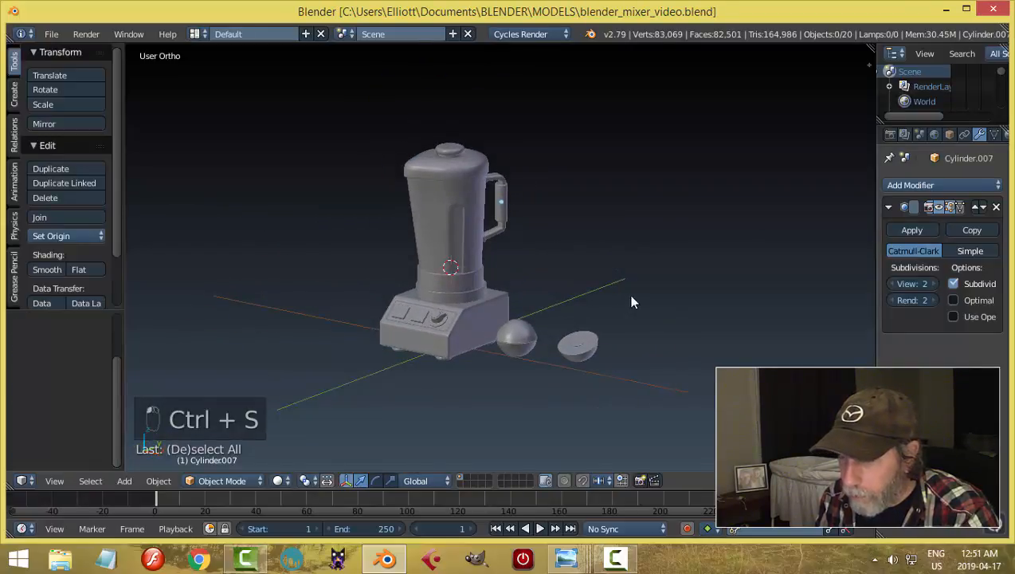
Step: Add a Sun lamp at the 3D cursor
middle_drag(628, 294, 543, 362)
scroll(553, 341, up, 2)
shift+middle_drag(553, 324, 556, 314)
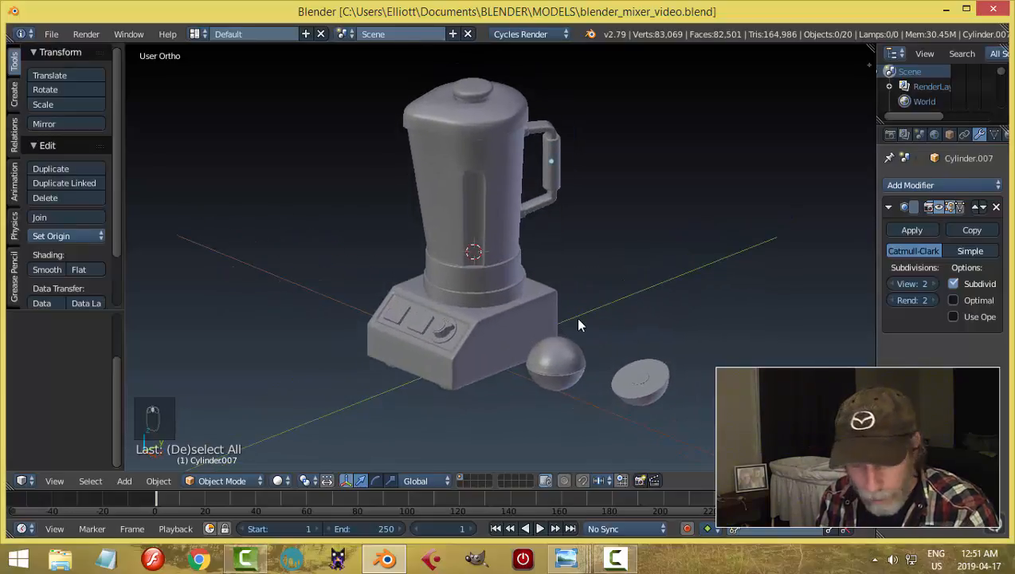
key(shift+a)
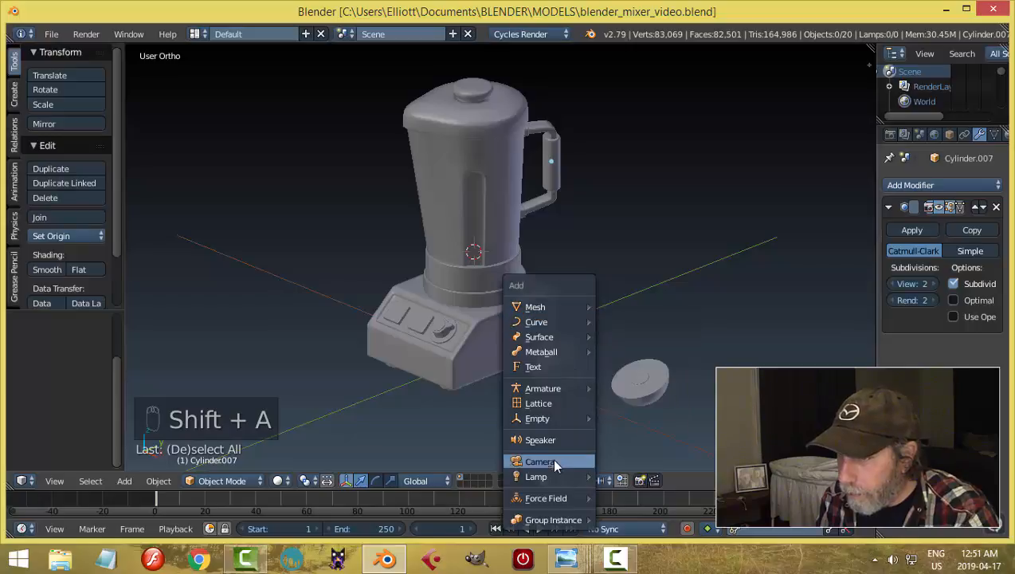
mouse_move(548, 474)
click(635, 424)
scroll(637, 366, down, 3)
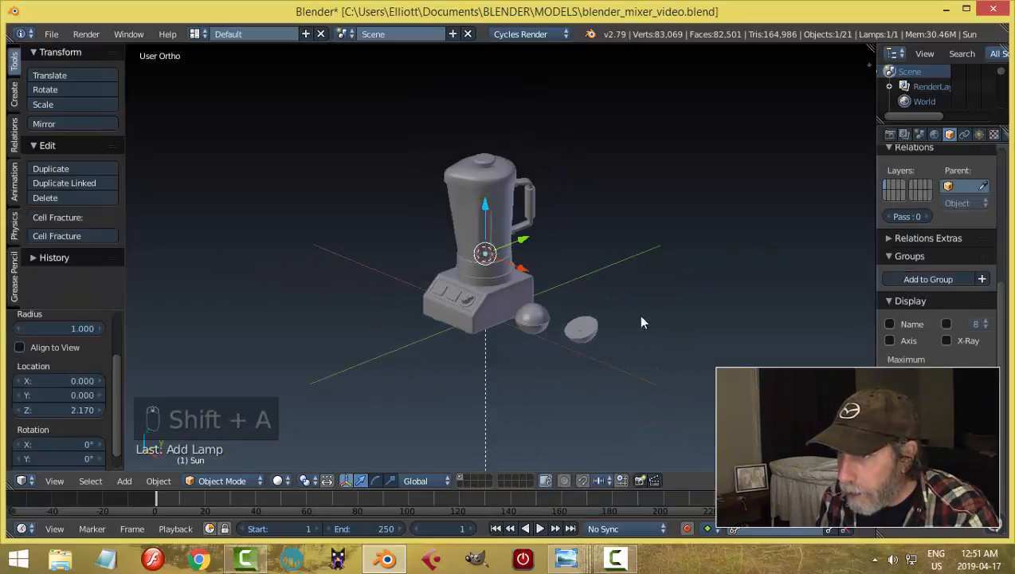
Step: Raise the sun lamp about 5.2 units along Z above the blender and rotate it to a slight tilt
middle_drag(644, 322, 523, 240)
drag(515, 215, 517, 66)
key(r)
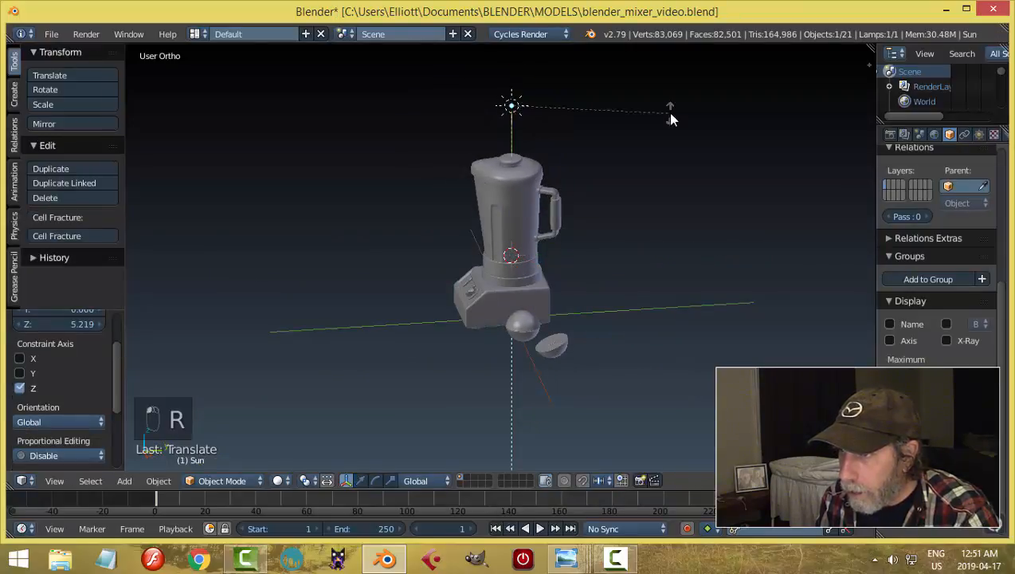
click(626, 135)
middle_drag(596, 265, 698, 270)
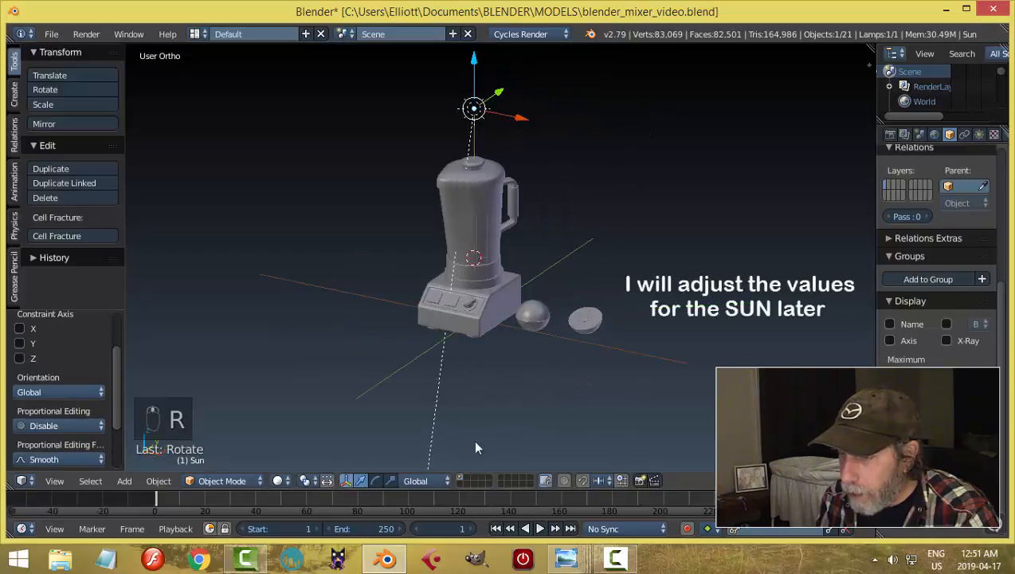
Step: Add a camera and place it in front of the blender, raised about 3 units along Z
key(shift+a)
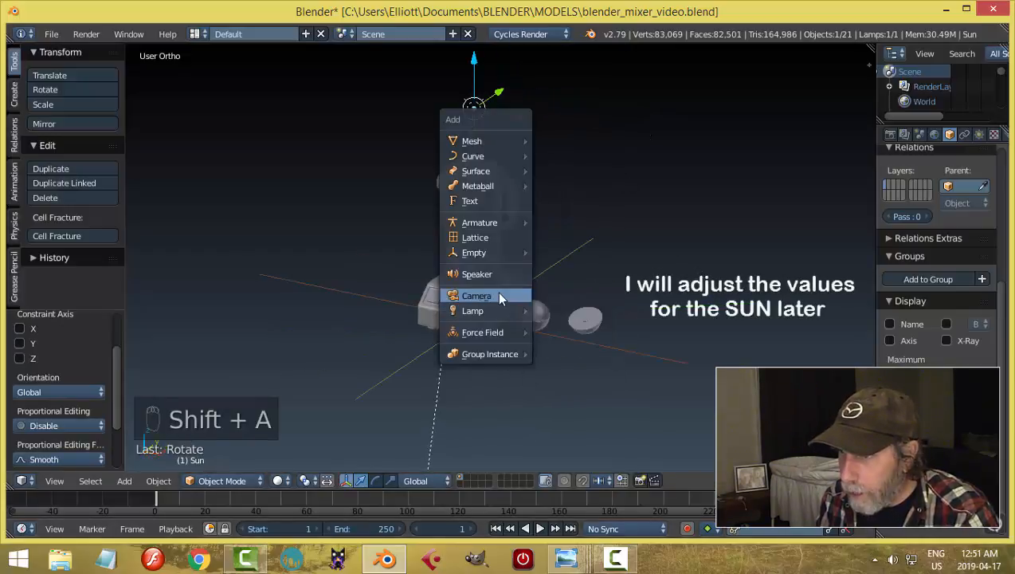
click(498, 293)
scroll(596, 261, down, 2)
middle_drag(597, 262, 531, 284)
drag(557, 240, 391, 243)
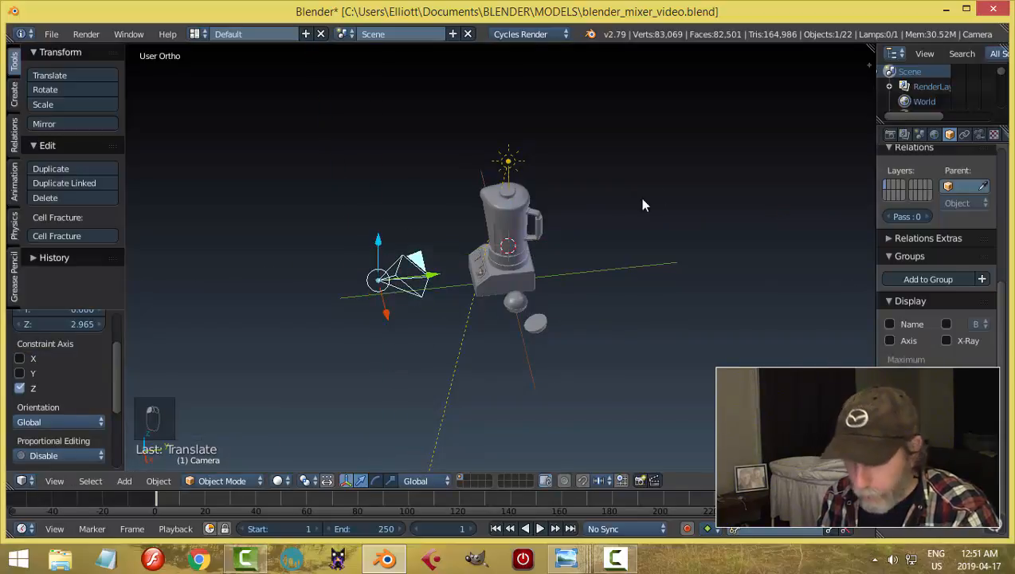
Step: Enable Lock Camera to View for the 3D viewport
key(n)
scroll(796, 149, up, 5)
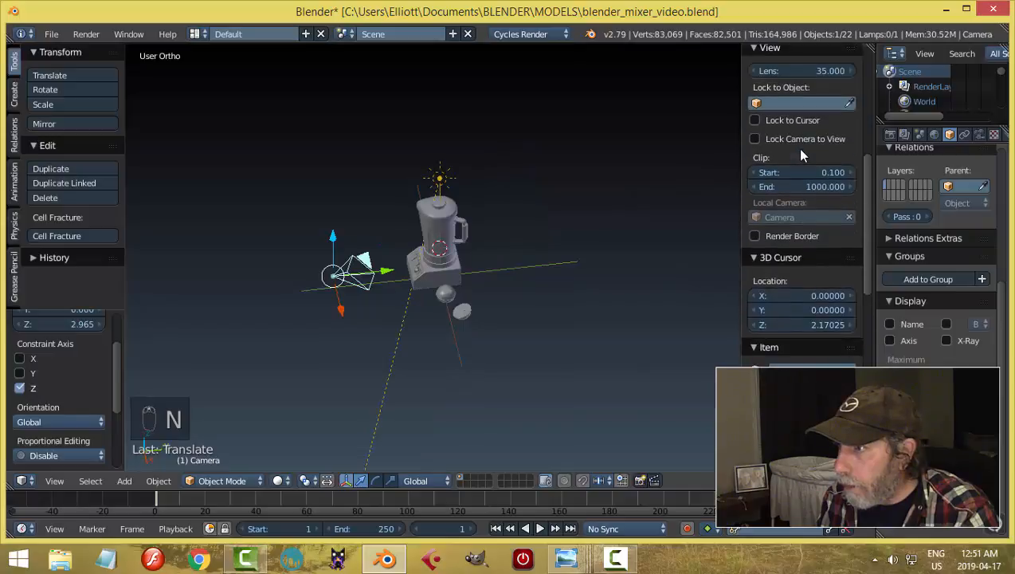
key(n)
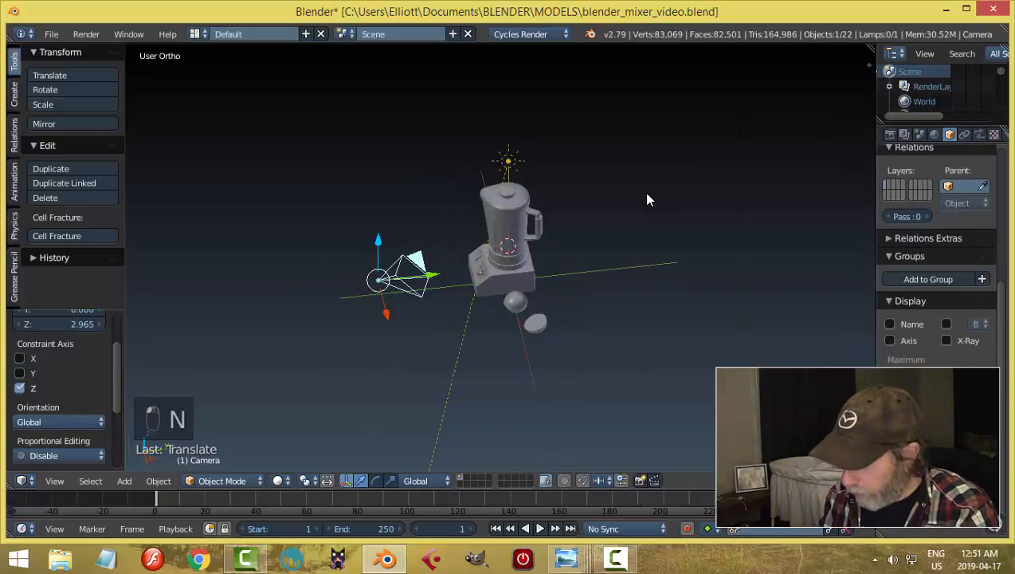
Step: Reframe the camera view so the whole blender, the sphere and the half sphere fit inside it, and save the file
key(KP_0)
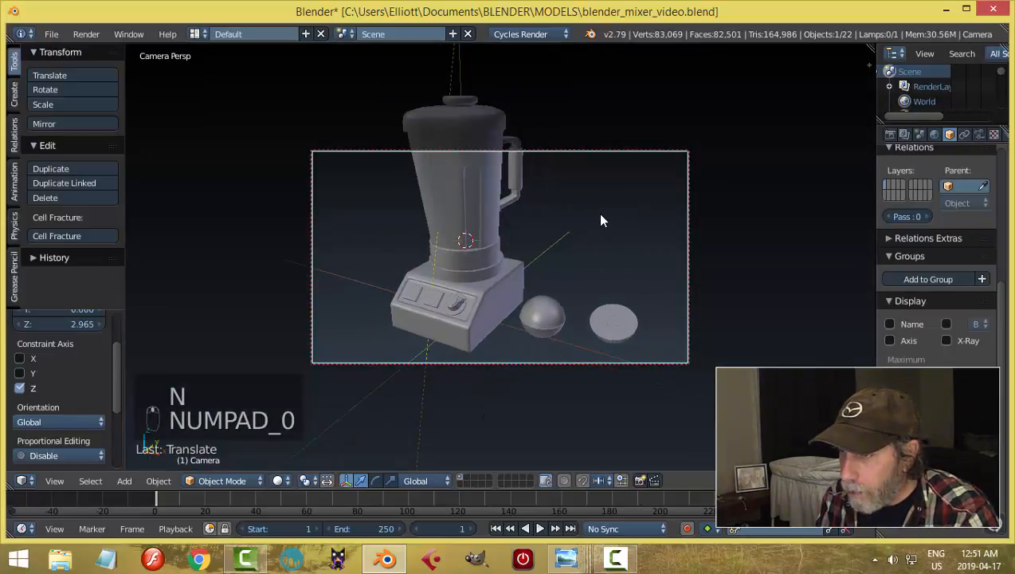
key(Home)
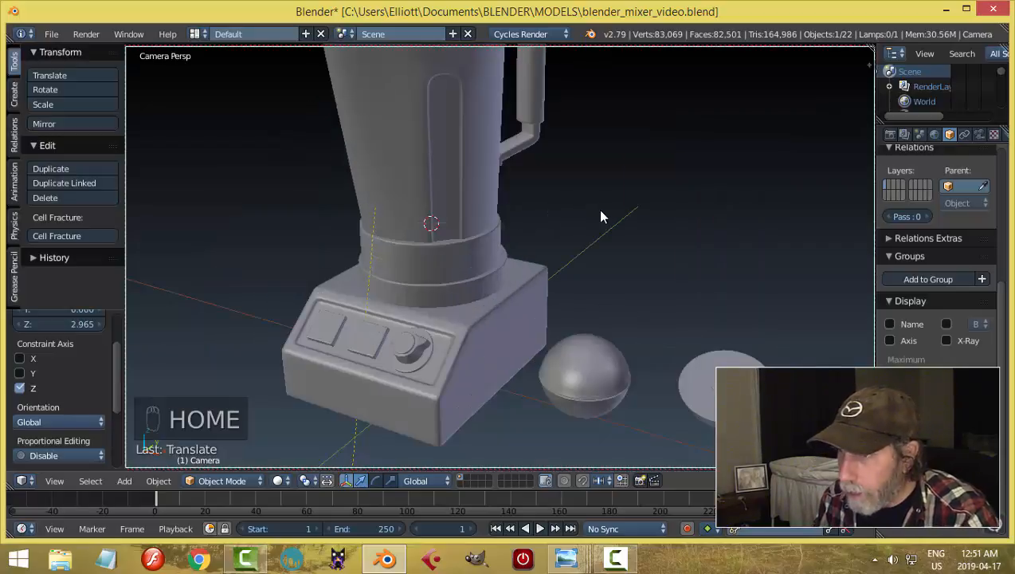
scroll(600, 212, down, 2)
shift+middle_drag(592, 216, 607, 287)
scroll(604, 279, down, 1)
key(ctrl+s)
click(607, 274)
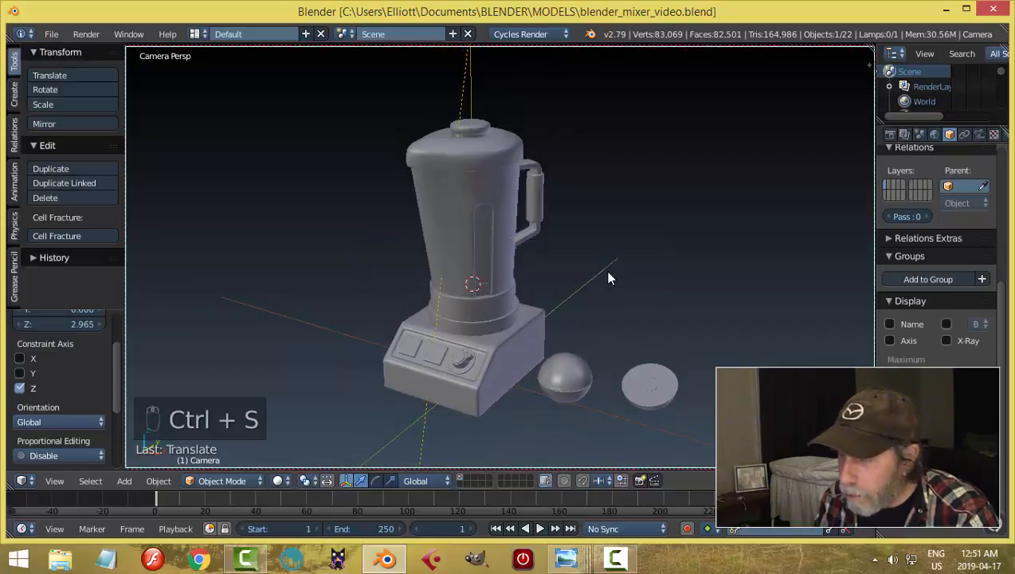
Step: Switch the camera lens to Orthographic with an orthographic scale of 12.1 and save over the file
key(KP_0)
middle_drag(531, 308, 508, 269)
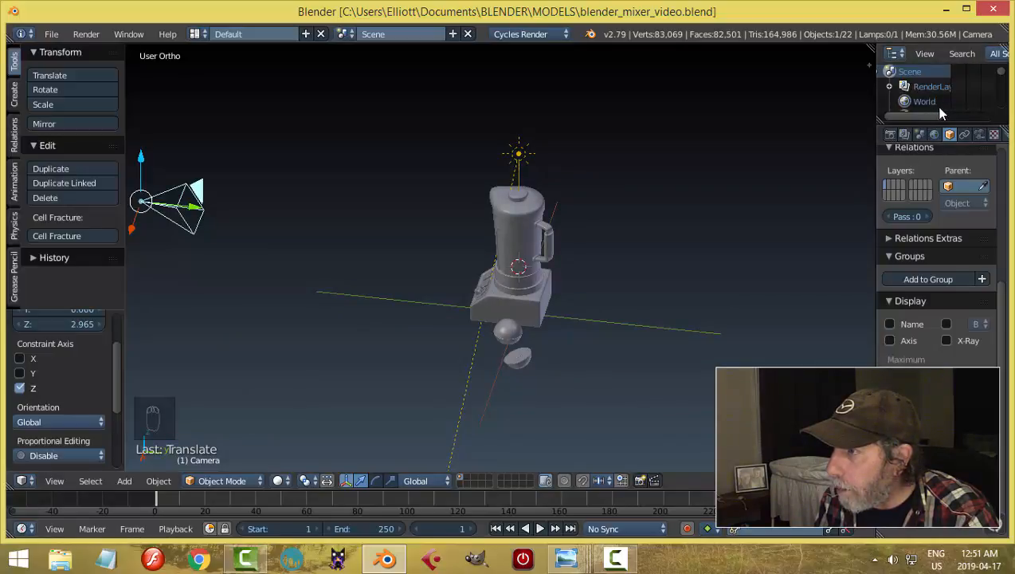
scroll(939, 101, down, 2)
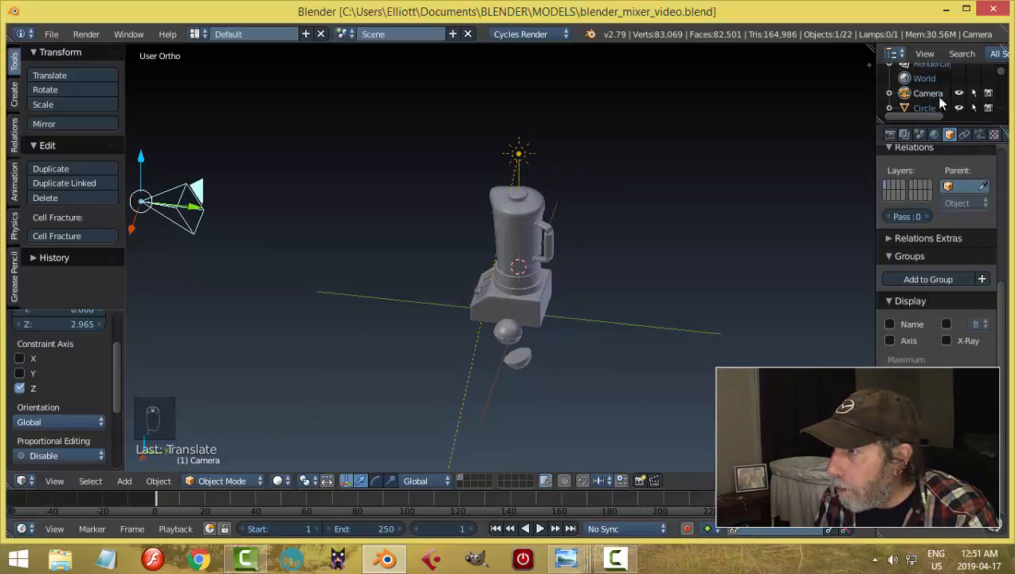
click(979, 135)
click(936, 230)
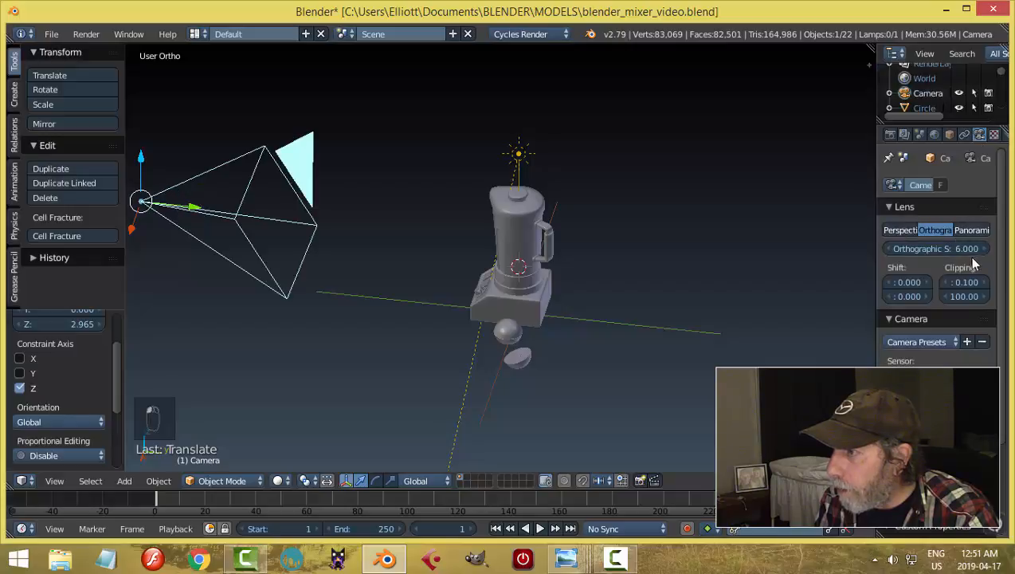
key(KP_0)
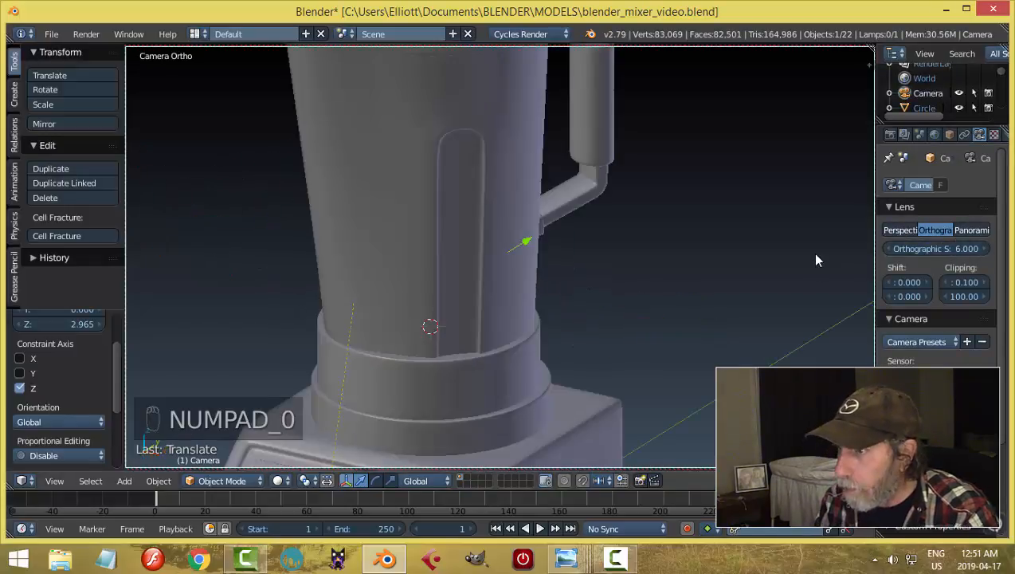
drag(942, 253, 999, 249)
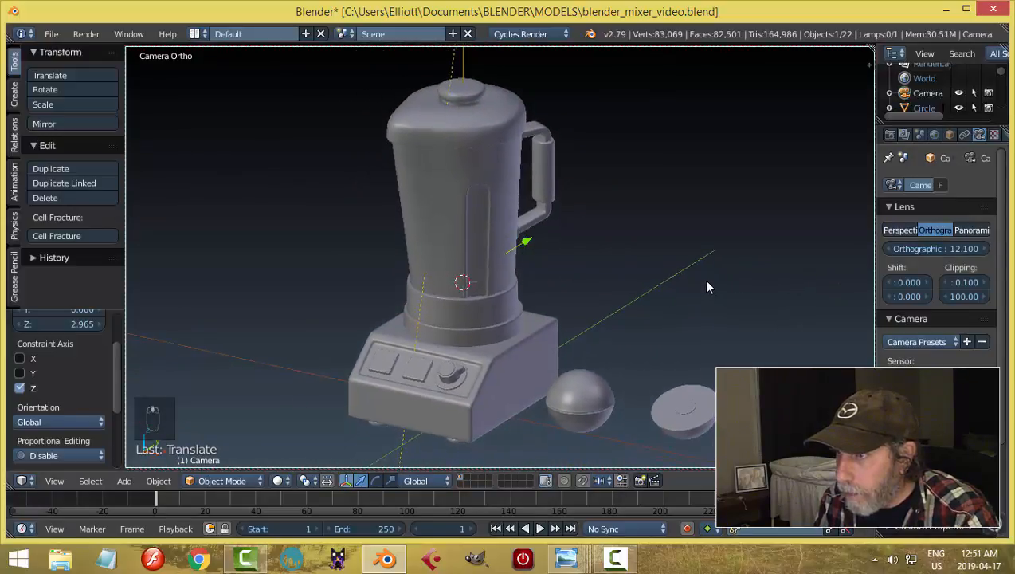
key(ctrl+s)
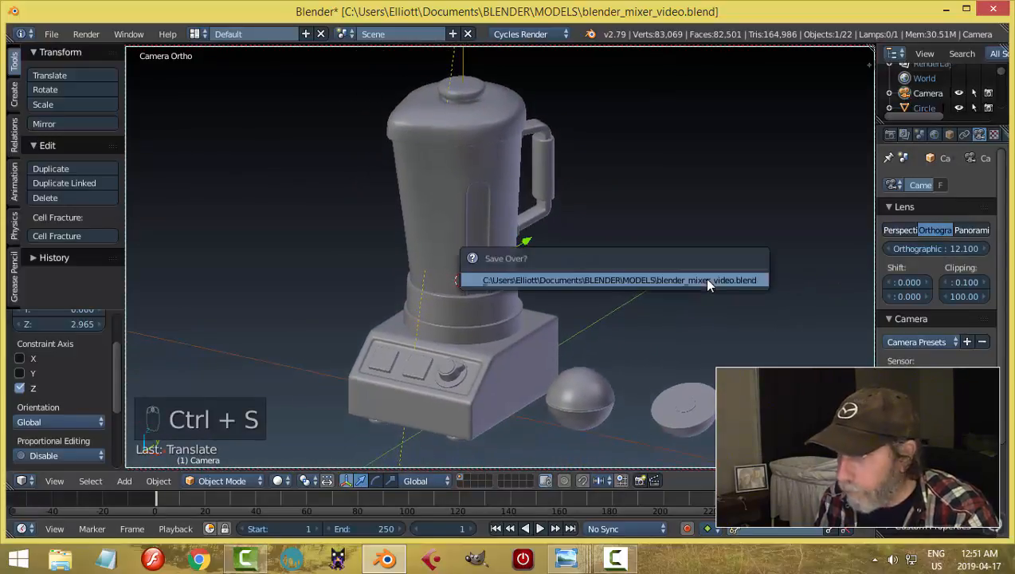
click(704, 278)
Step: Leave the camera view and split the 3D viewport into two side-by-side areas with their tool shelves hidden
key(KP_0)
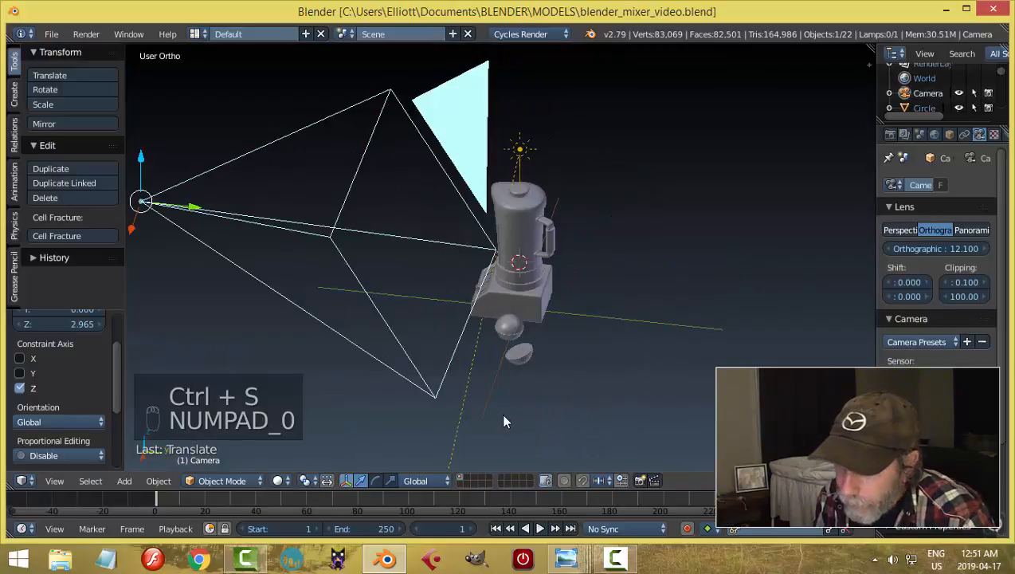
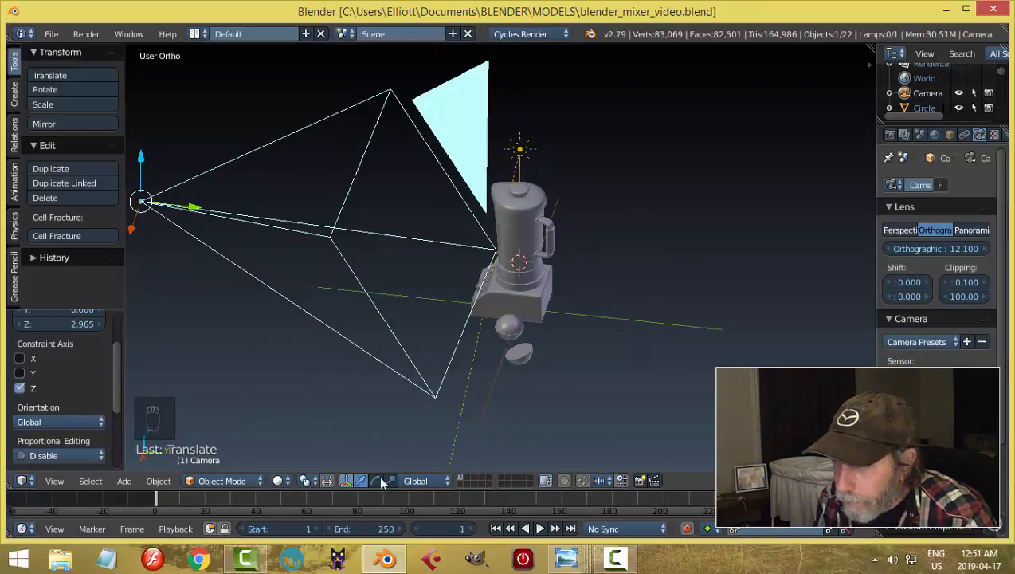
middle_drag(519, 364, 652, 337)
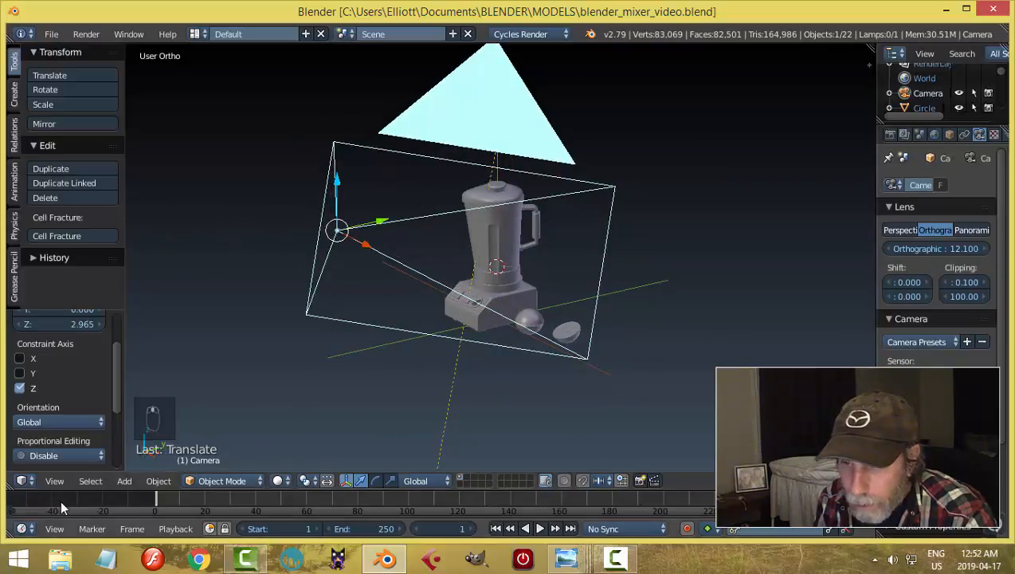
drag(9, 486, 400, 414)
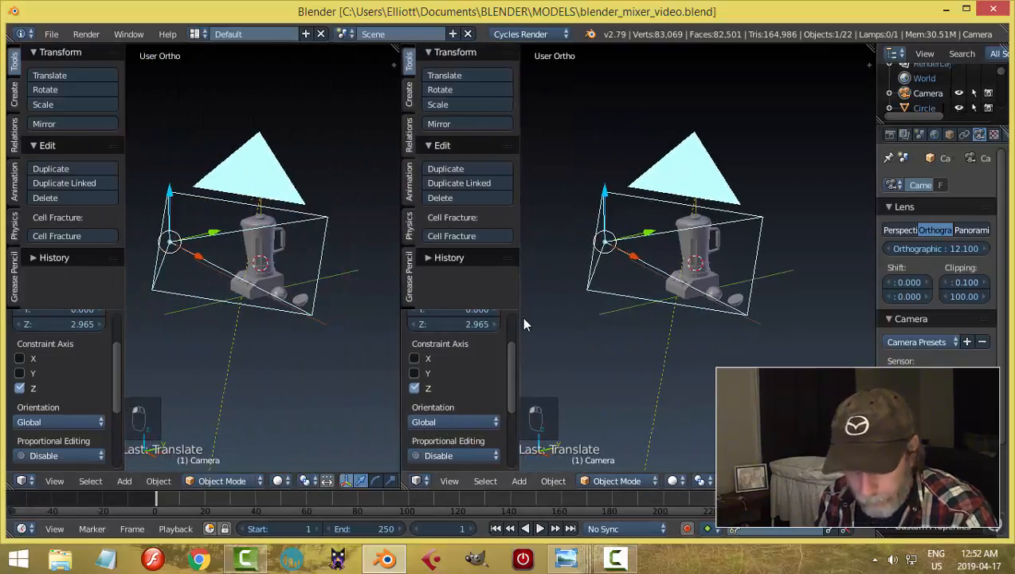
key(t)
key(t)
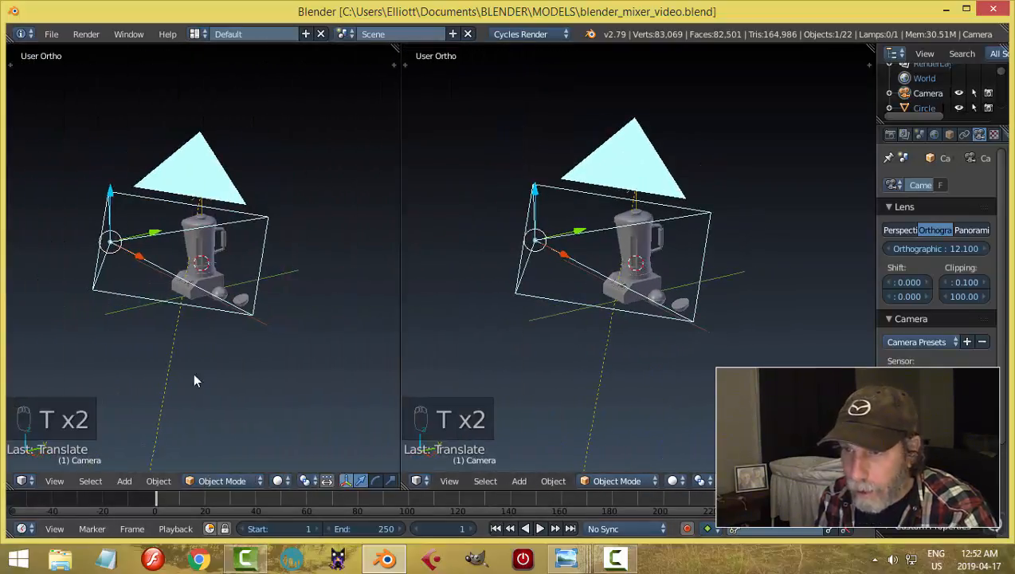
Step: Change one of the two viewports to the Node Editor with its sidebar hidden, and show the camera view in the other
click(26, 481)
click(64, 313)
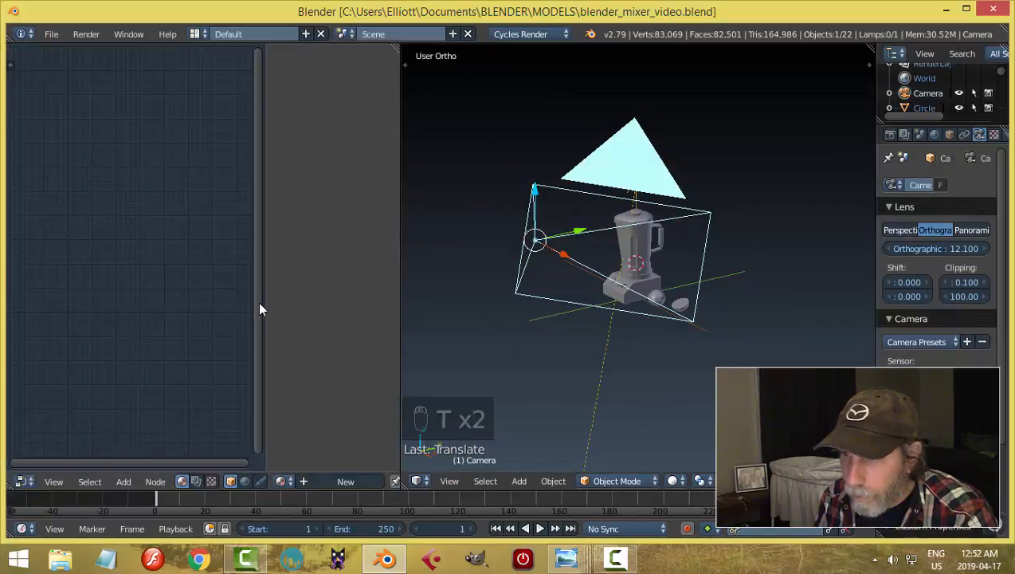
key(n)
key(KP_0)
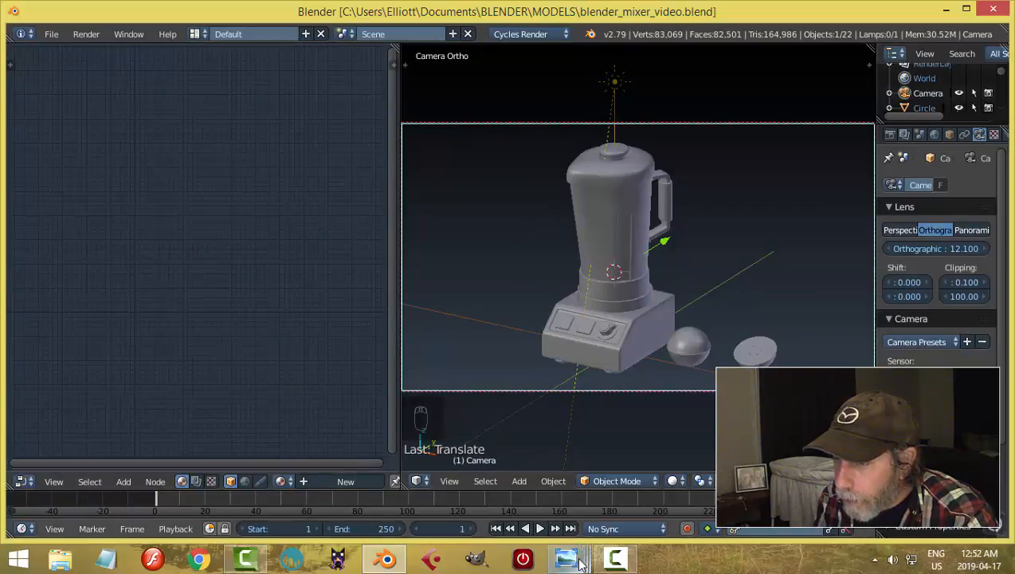
Step: Switch to Windows Photo Viewer to examine the body material's node setup in Blender_Mixer_Body.jpg, and return to Blender
mouse_move(565, 558)
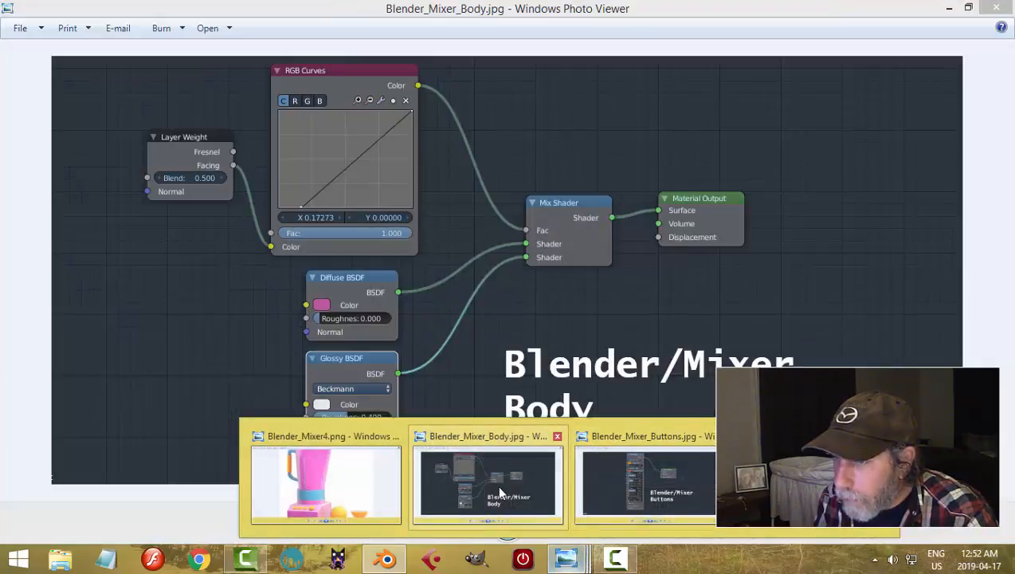
click(498, 488)
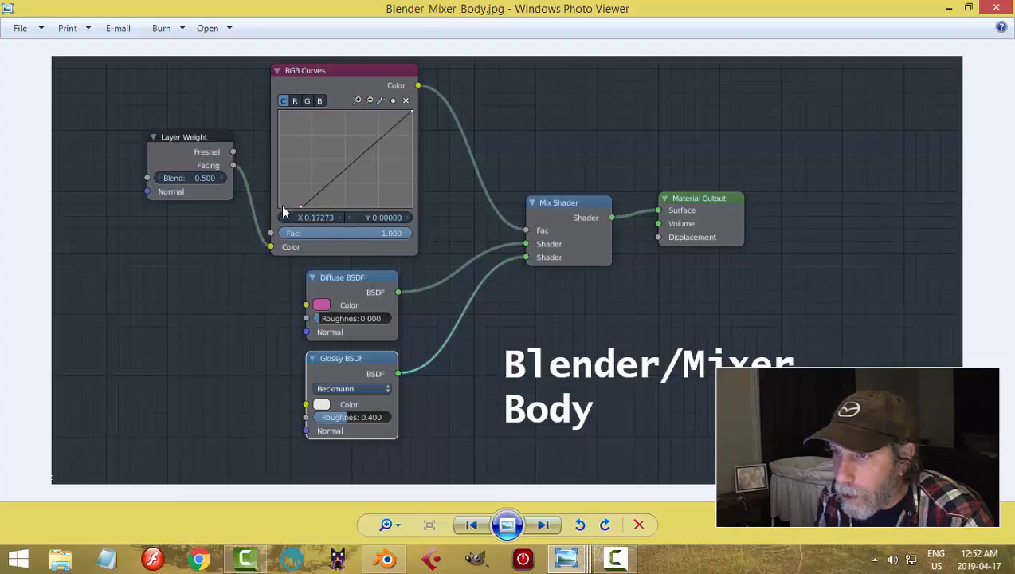
click(386, 559)
Step: Create a new material for the blender jug and fit its nodes in the Node Editor
right_click(591, 233)
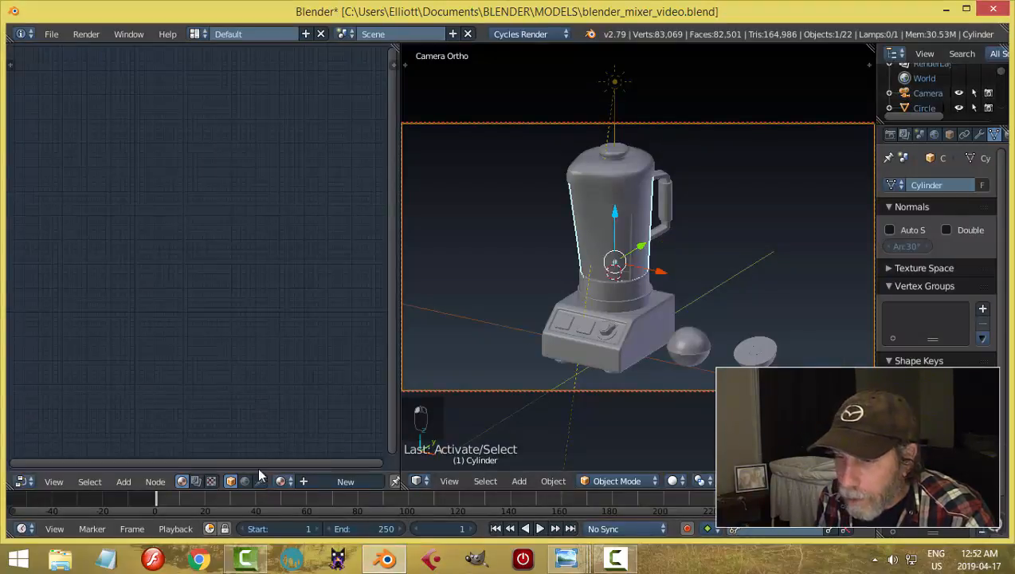
click(343, 481)
key(Home)
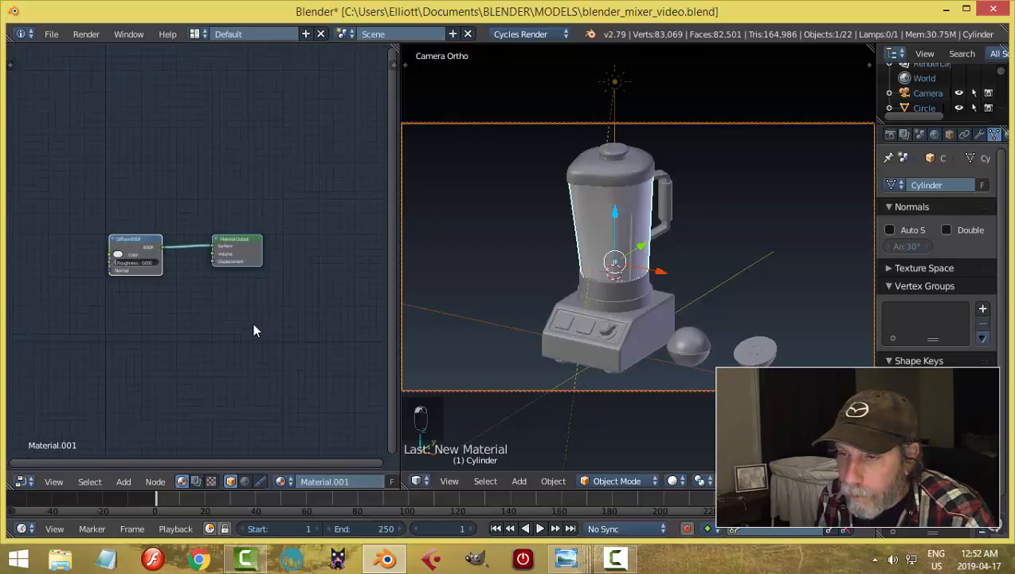
Step: Cut the link between the Diffuse BSDF and Material Output nodes and move the Diffuse BSDF node farther from the output
ctrl+drag(233, 215, 223, 277)
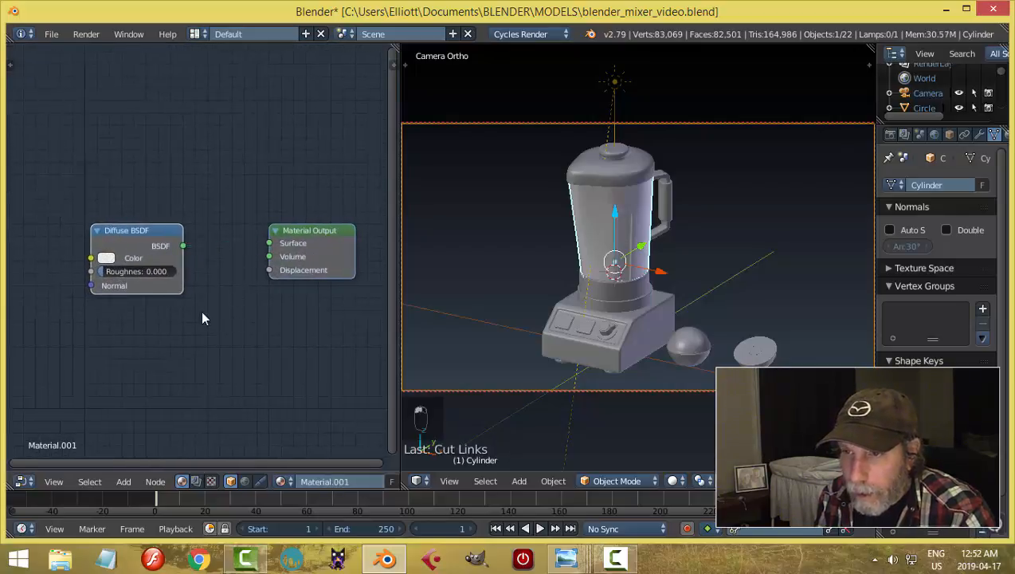
middle_drag(203, 314, 242, 308)
drag(192, 228, 128, 234)
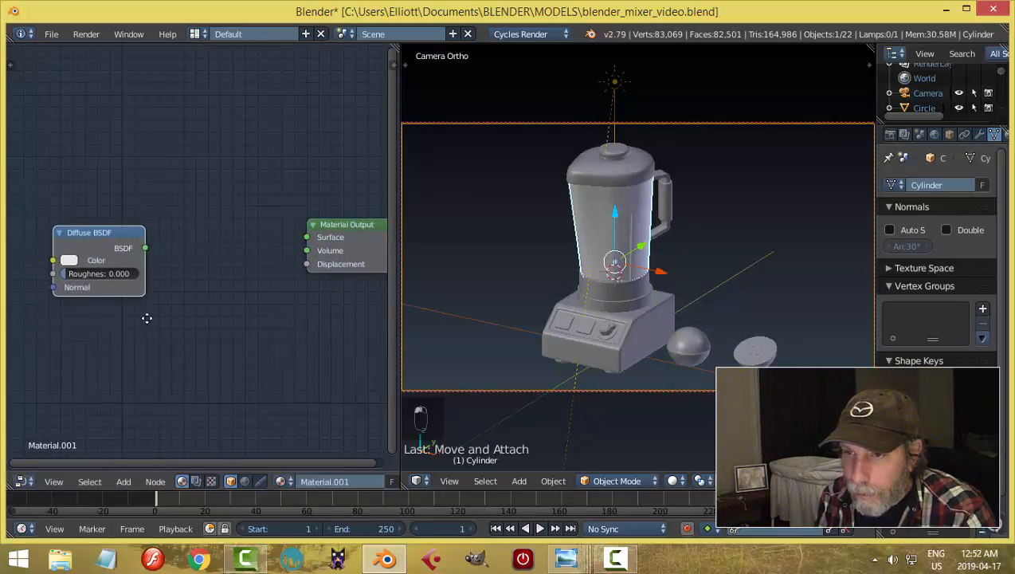
middle_drag(148, 315, 190, 312)
key(shift+s)
mouse_move(191, 311)
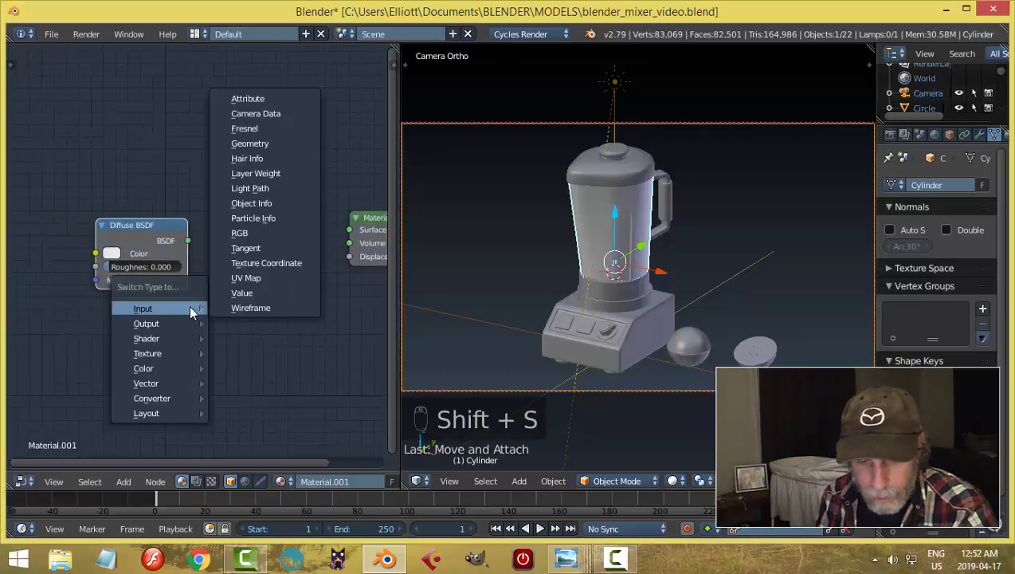
key(Escape)
Step: Add a Glossy BSDF node below the Diffuse BSDF and a Mix Shader node between the Diffuse BSDF and the Material Output
key(shift+a)
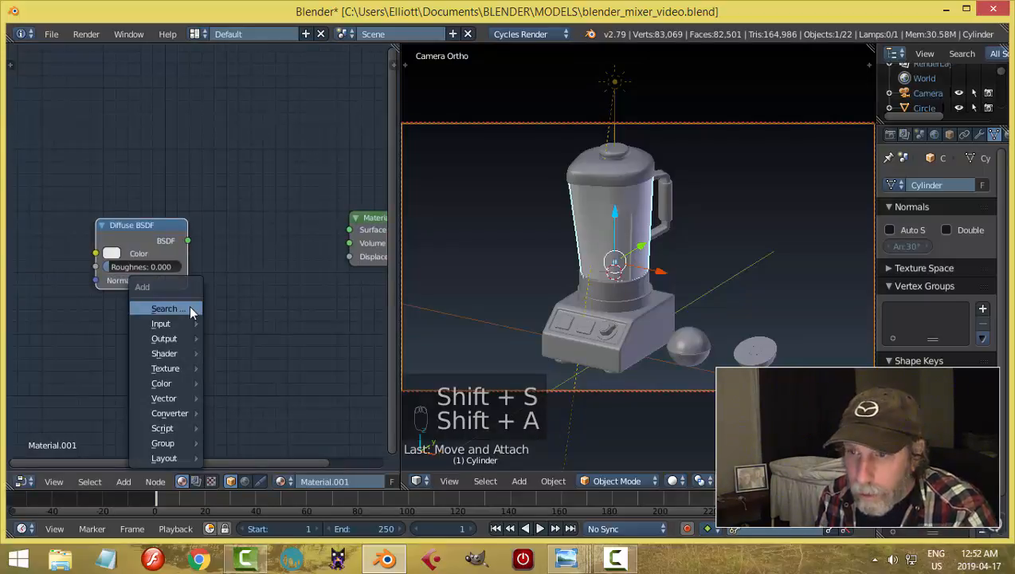
mouse_move(177, 351)
click(262, 157)
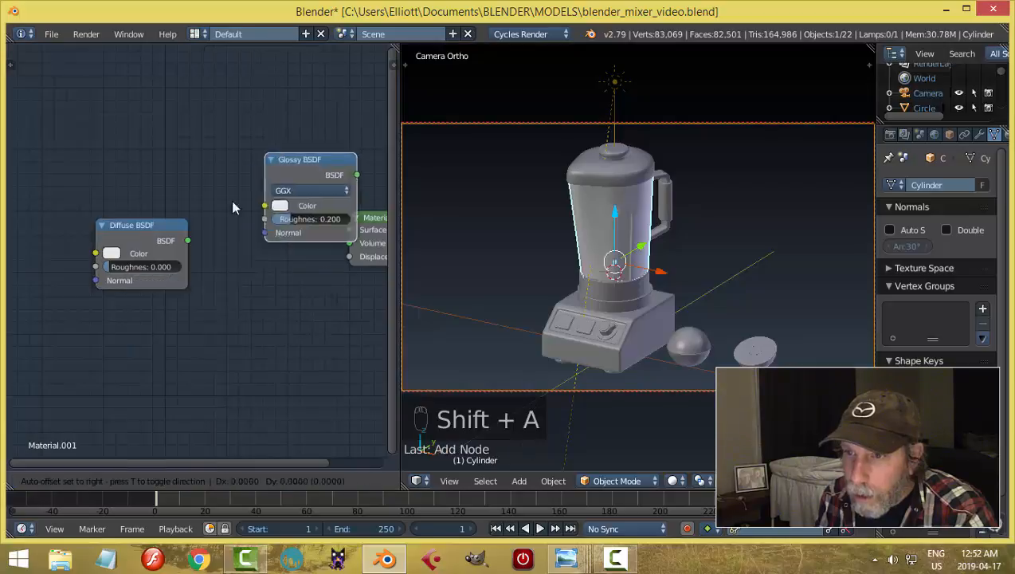
click(80, 308)
key(shift+a)
mouse_move(220, 285)
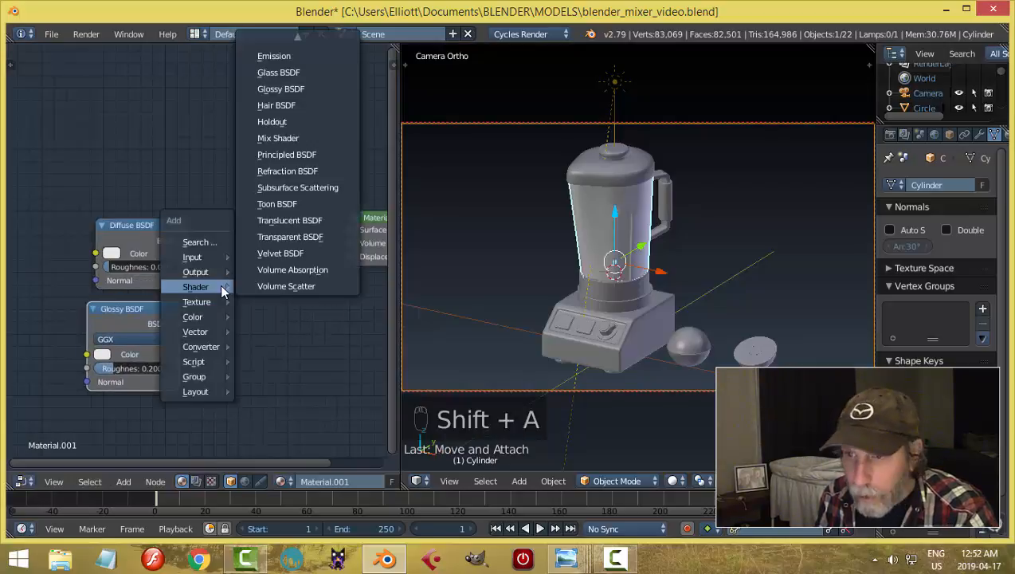
click(317, 138)
click(207, 227)
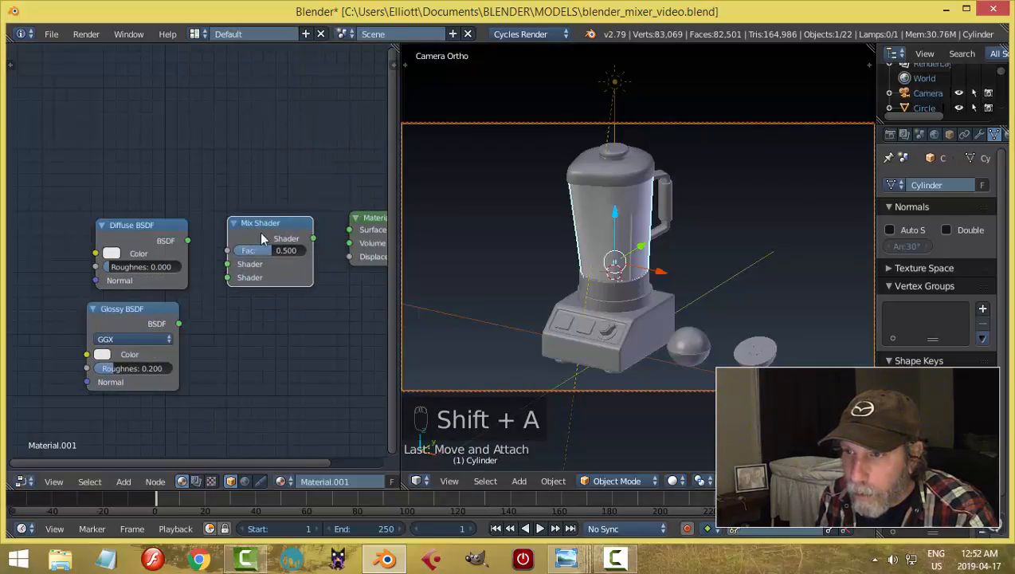
Step: Link the Diffuse and Glossy shaders through the Mix Shader to the output's Surface, and set the Diffuse color to pink (R 0.709, G 0.139, B 0.800)
drag(313, 238, 348, 230)
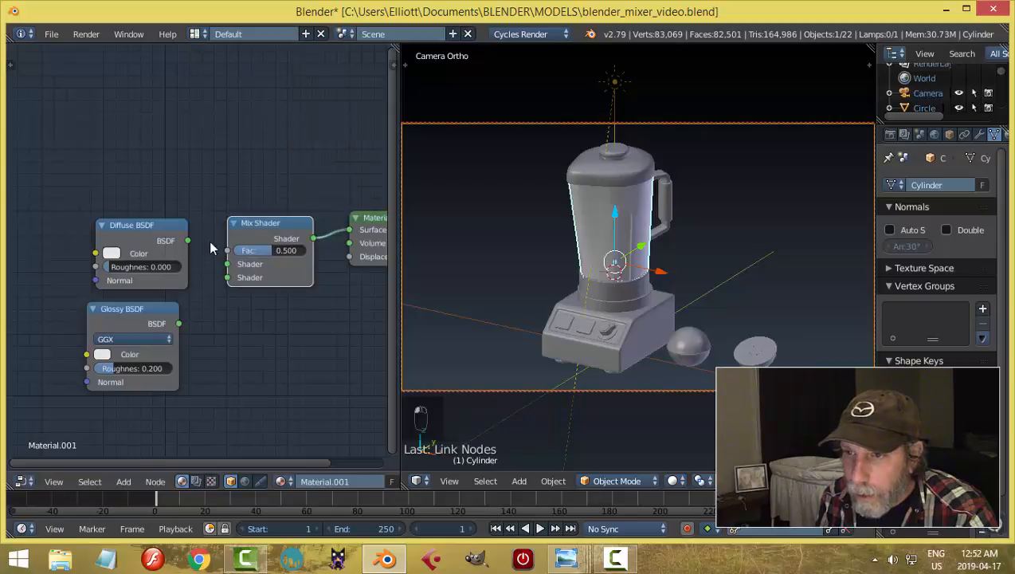
drag(186, 243, 227, 263)
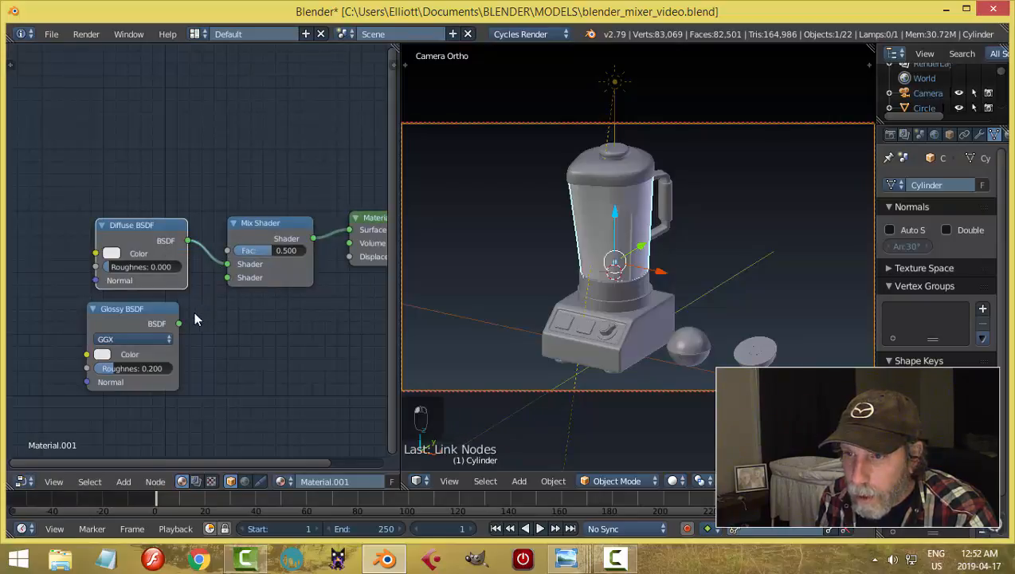
drag(180, 323, 227, 277)
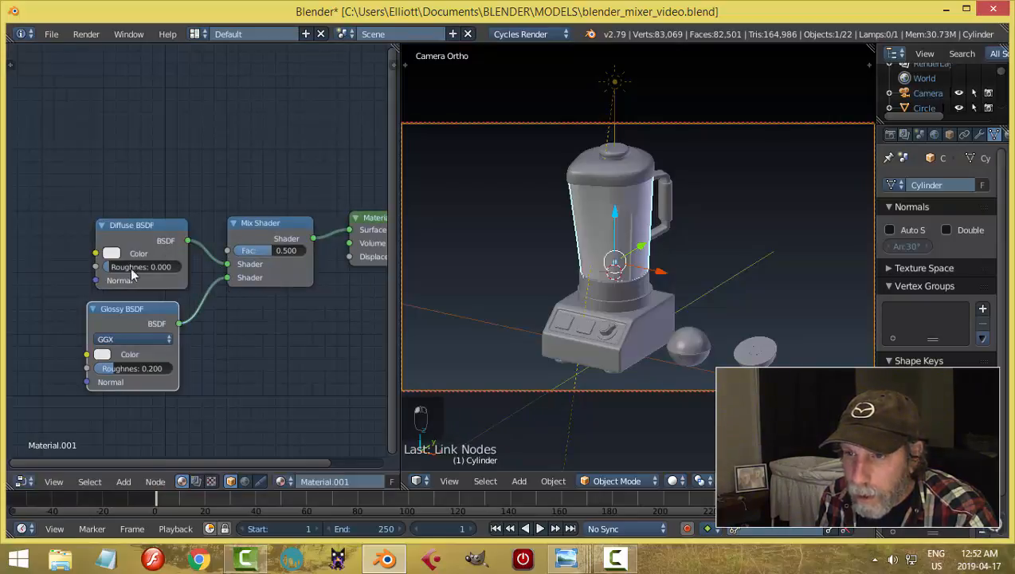
click(111, 254)
drag(181, 134, 178, 130)
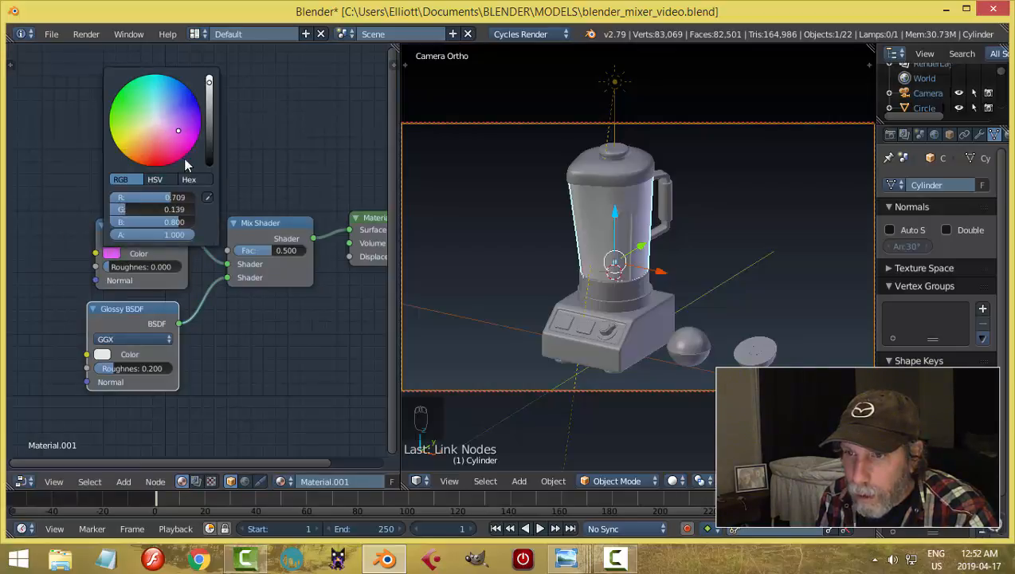
Step: Check Blender_Mixer_Body.jpg in Windows Photo Viewer, return to Blender, and set the Glossy BSDF to Beckmann distribution with roughness 0.4
mouse_move(566, 558)
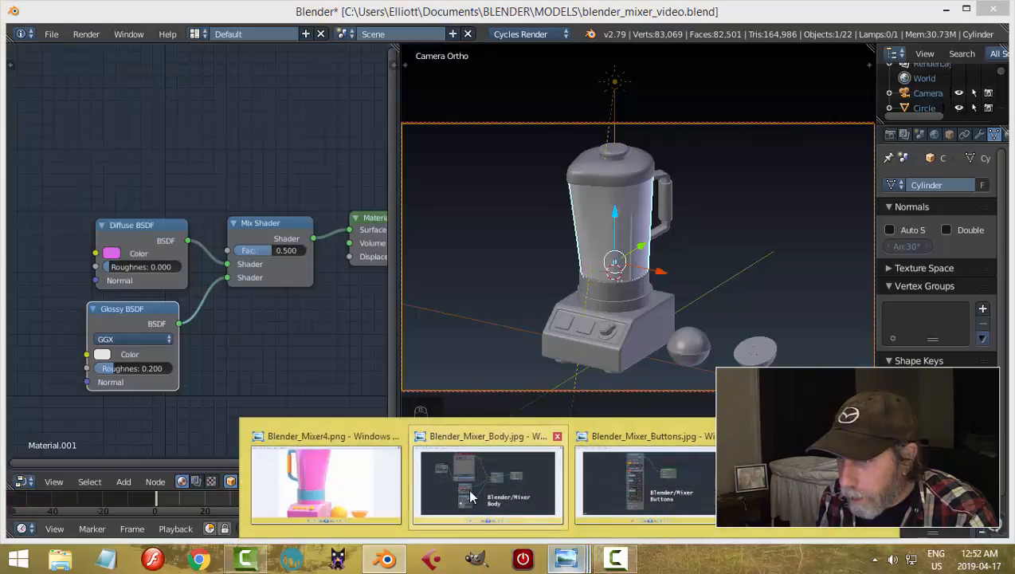
click(470, 497)
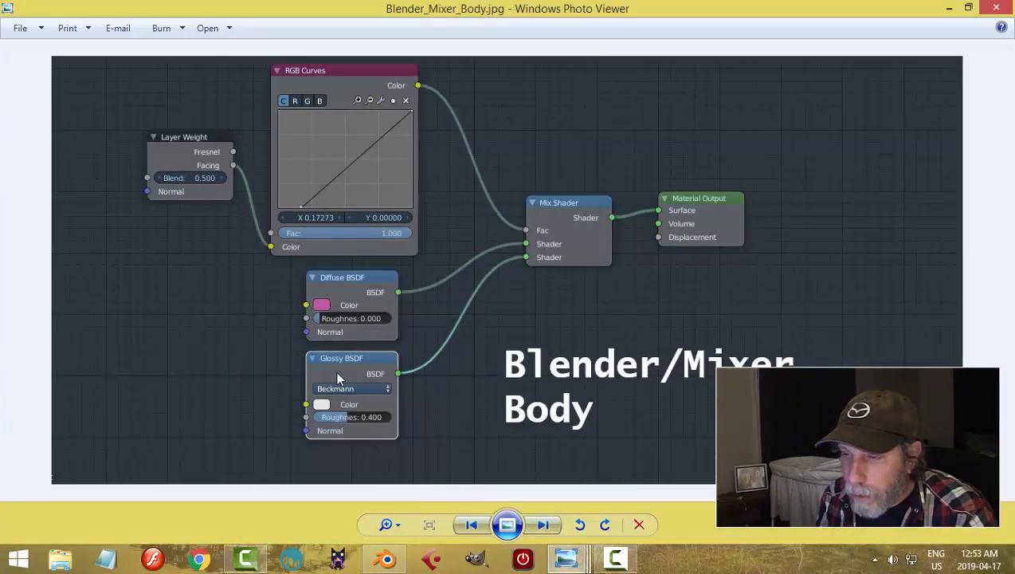
click(388, 557)
click(128, 340)
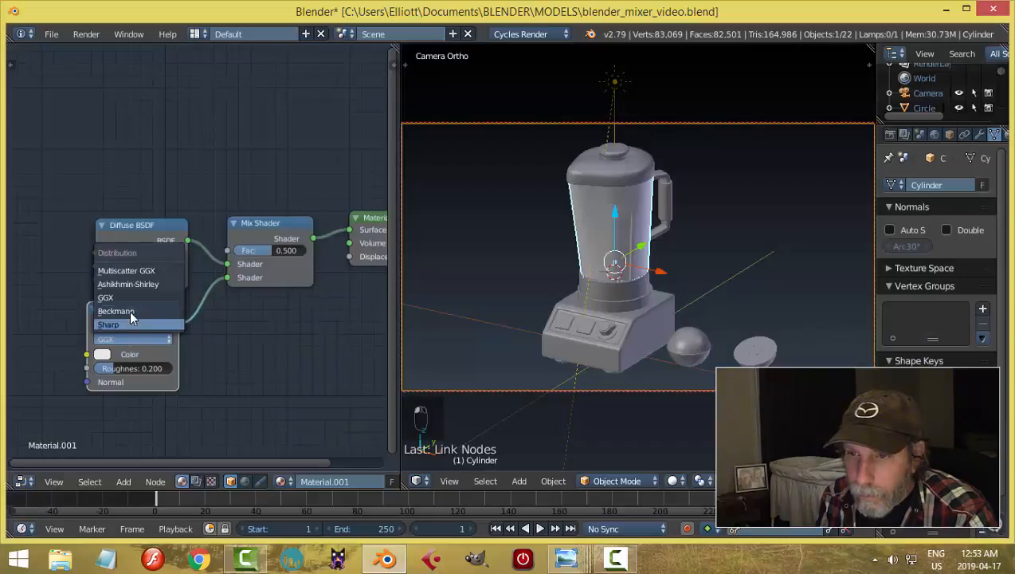
click(129, 310)
click(151, 368)
text(0)
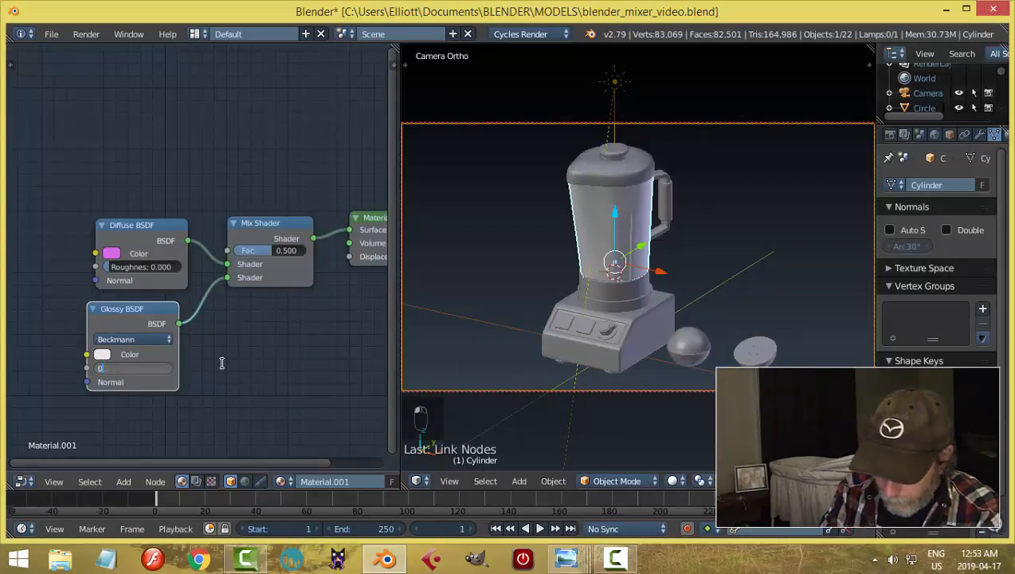
text(.4)
key(Return)
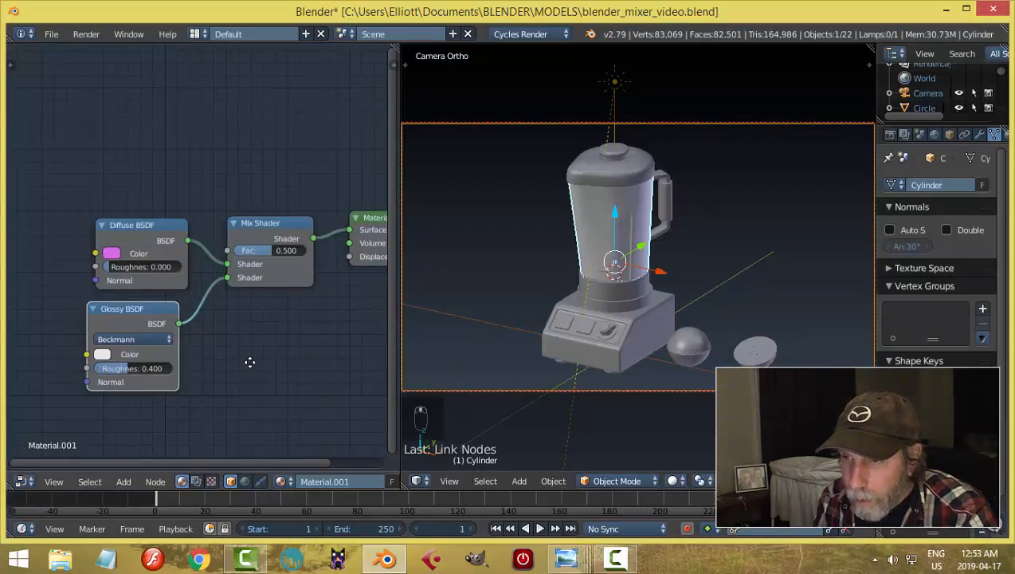
Step: Save the blend file over the existing one and widen the Node Editor area
key(ctrl+s)
click(276, 362)
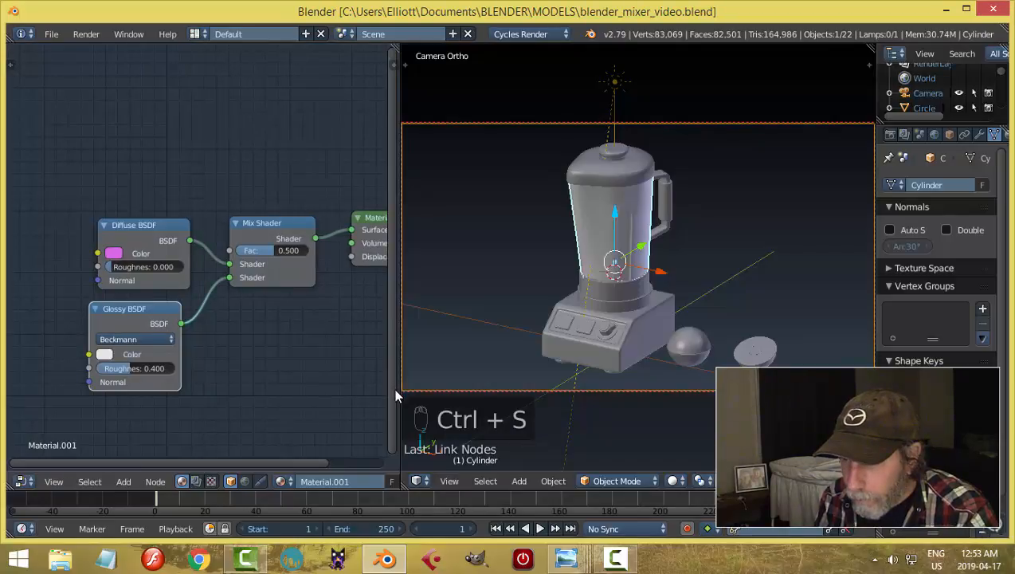
drag(396, 404, 464, 404)
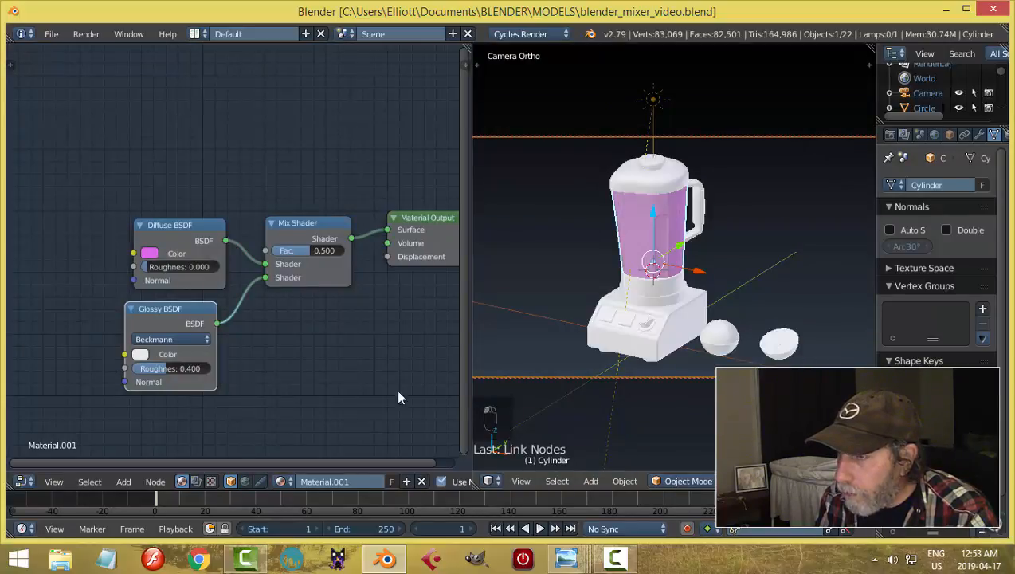
middle_drag(292, 372, 307, 371)
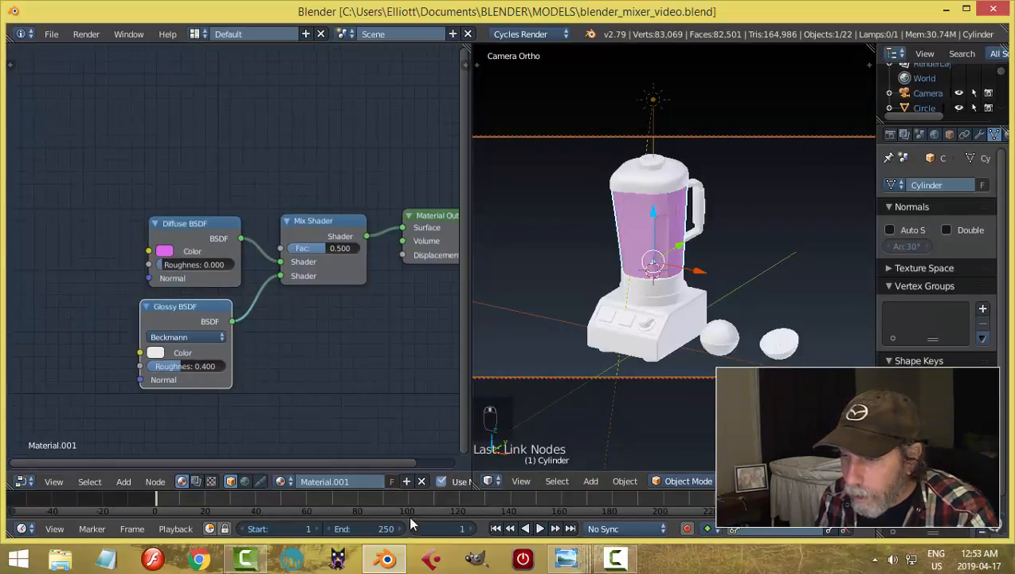
Step: Switch to Windows Photo Viewer to check the Mix Shader's factor inputs in Blender_Mixer_Body.jpg, and return to Blender
mouse_move(566, 557)
click(502, 478)
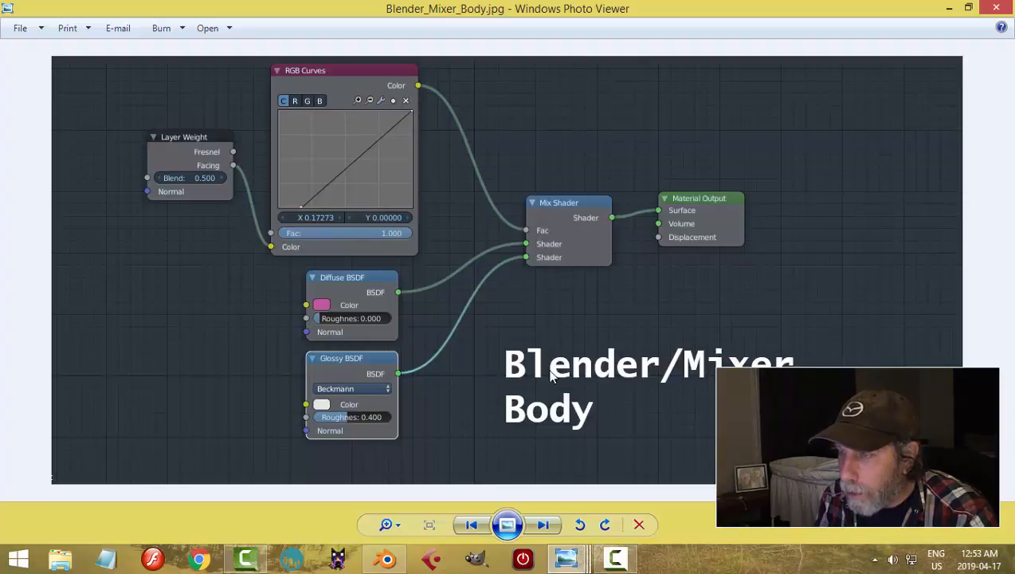
click(387, 559)
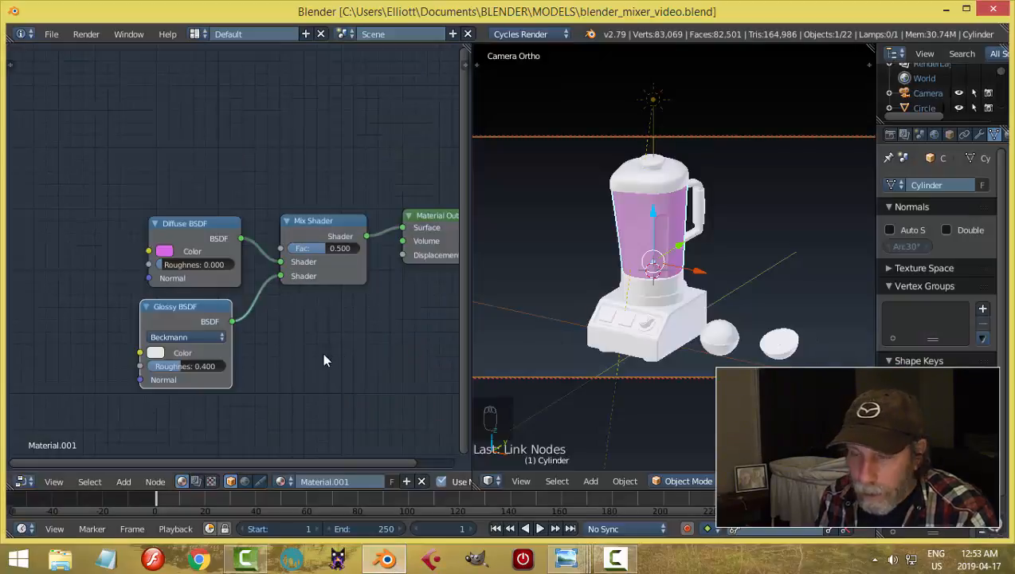
Step: Add a Layer Weight node in the empty space before the Diffuse and Glossy BSDF nodes
scroll(322, 352, down, 1)
middle_drag(313, 342, 373, 344)
scroll(191, 320, up, 2)
middle_drag(172, 313, 281, 307)
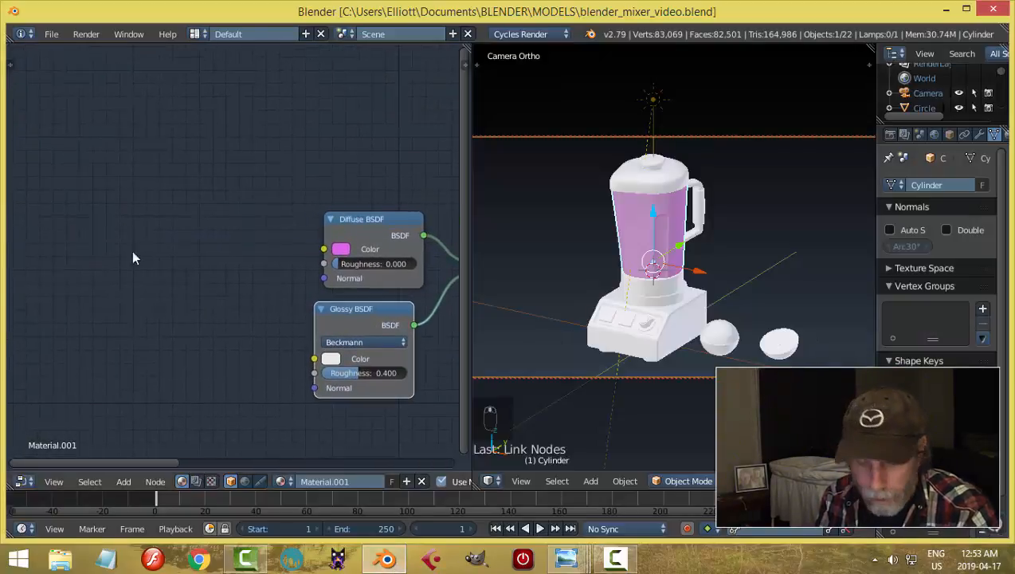
key(shift+a)
mouse_move(110, 214)
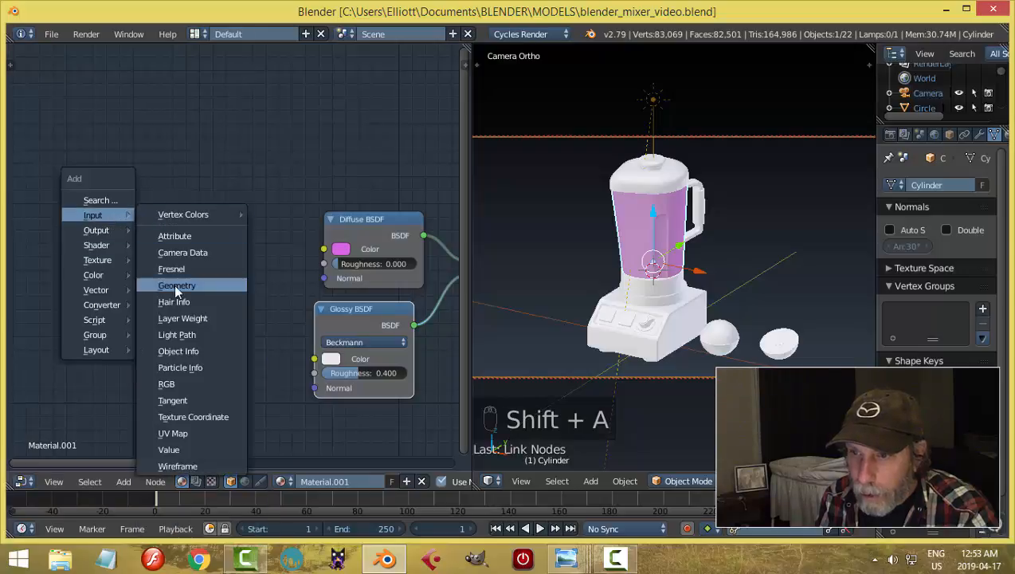
click(179, 318)
click(48, 202)
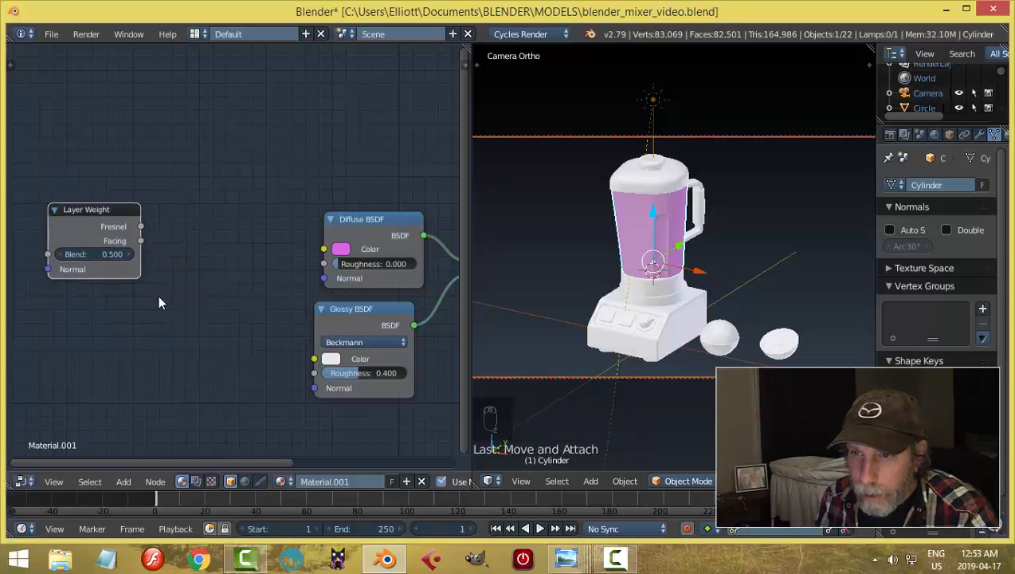
Step: Add an RGB Curves node beside the Layer Weight node and link the Layer Weight's Facing output to its Color input
key(shift+a)
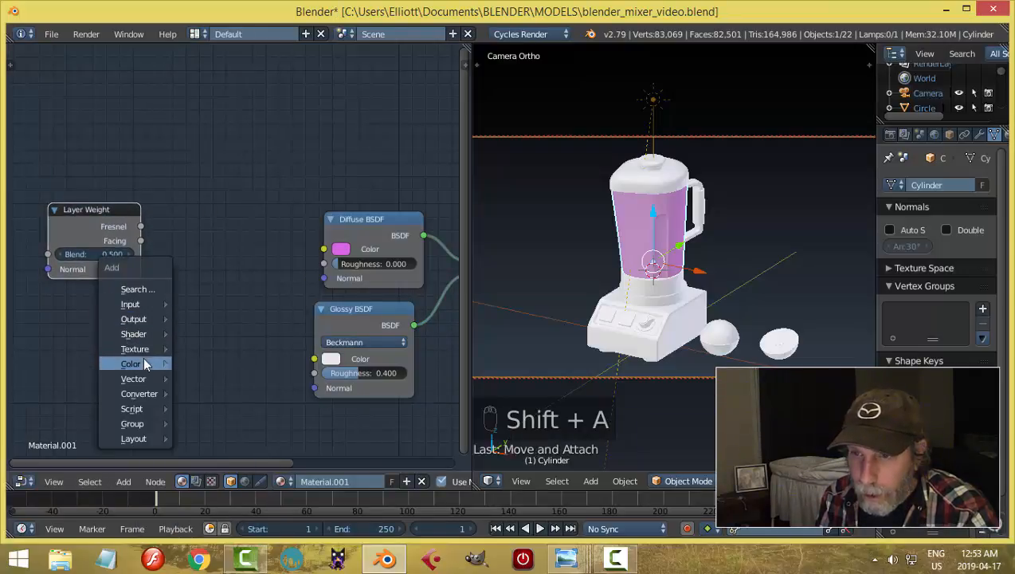
mouse_move(148, 363)
click(218, 461)
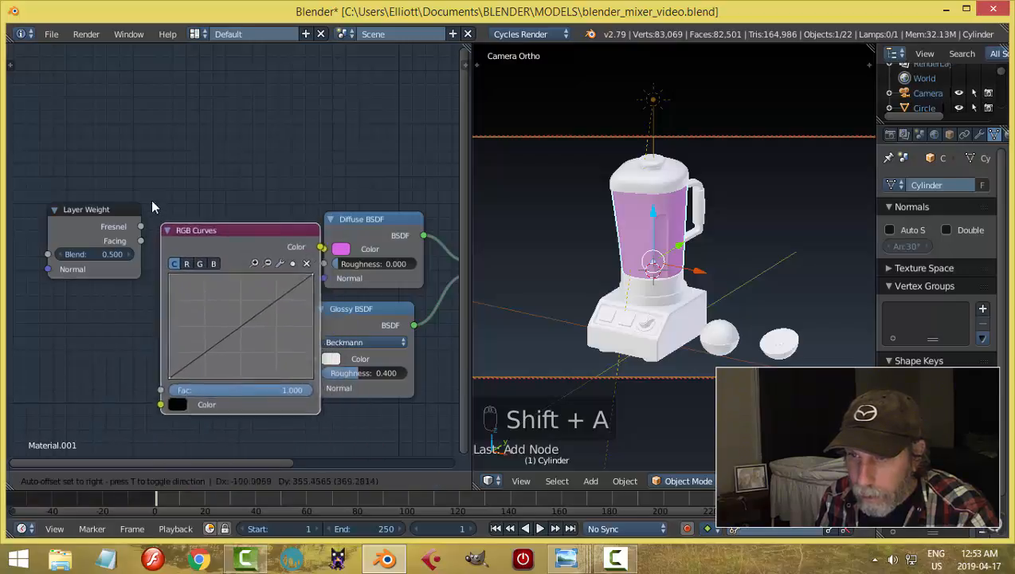
click(151, 186)
drag(102, 214, 65, 211)
drag(221, 189, 193, 183)
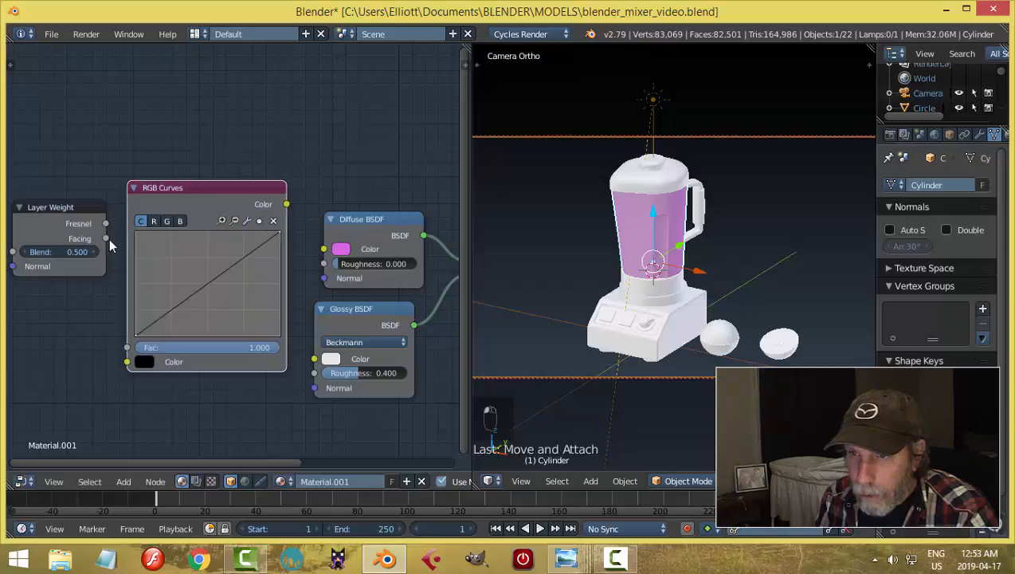
drag(105, 238, 126, 362)
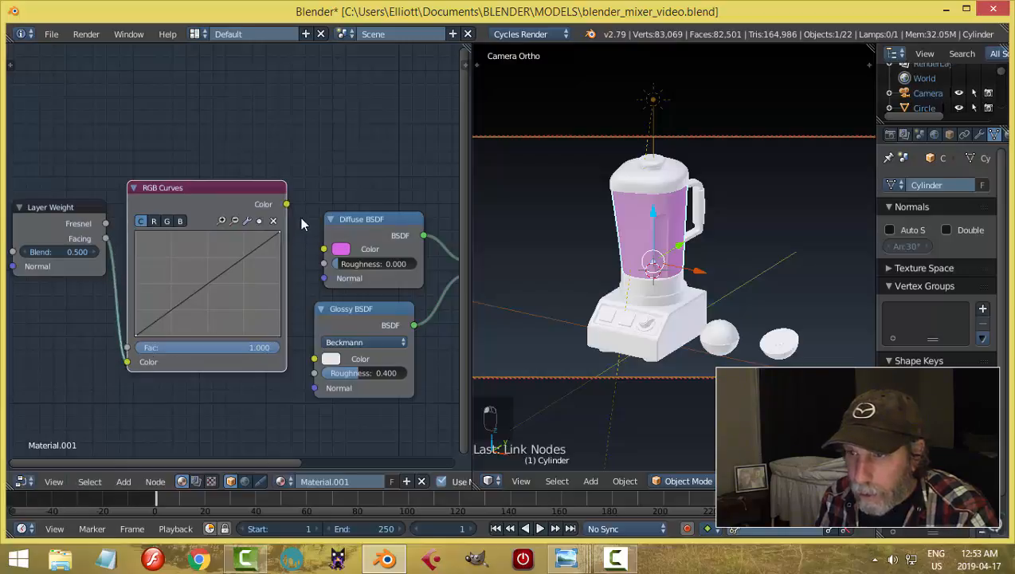
Step: Move the Glossy and Diffuse BSDF nodes lower and link the RGB Curves Color output to the Mix Shader's Fac input
scroll(334, 259, down, 1)
middle_drag(350, 252, 312, 280)
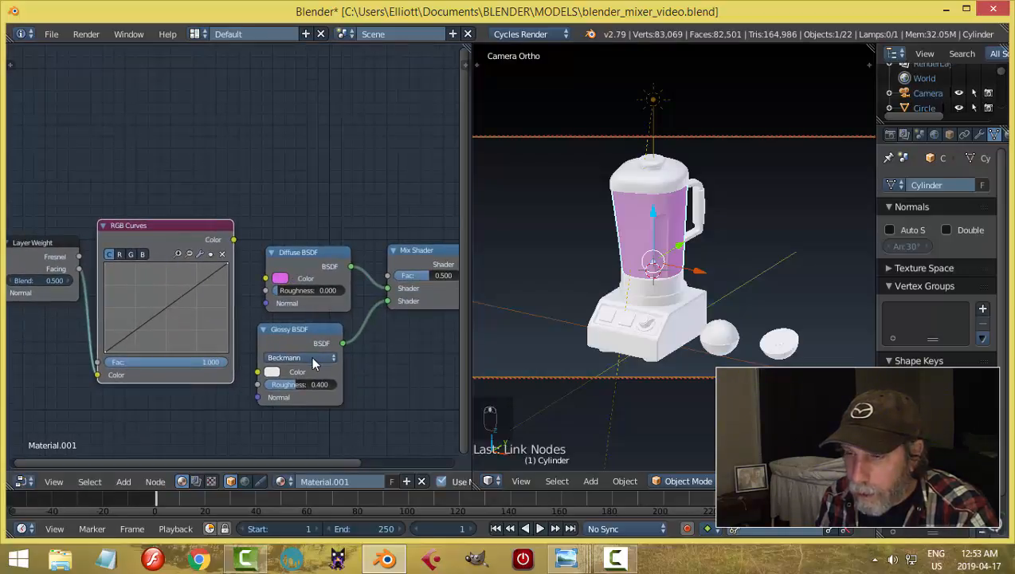
click(310, 338)
drag(310, 337, 311, 387)
click(312, 253)
drag(313, 253, 311, 289)
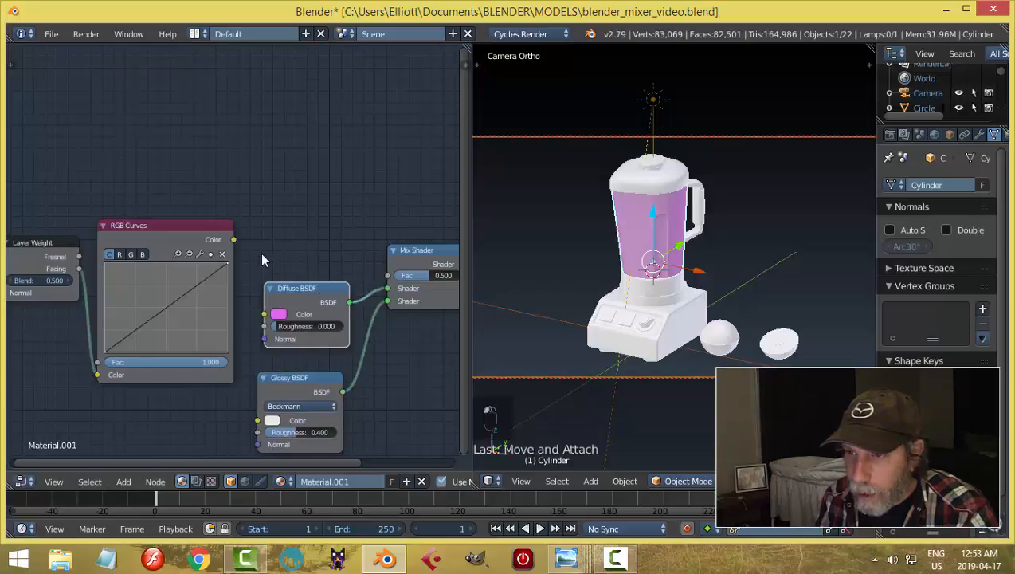
drag(233, 239, 387, 274)
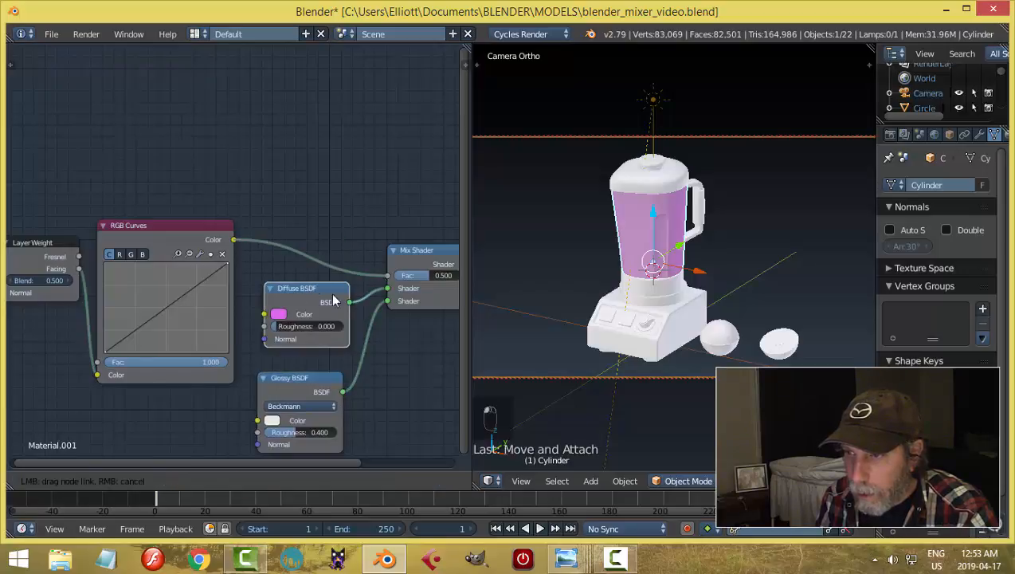
middle_drag(327, 281, 369, 235)
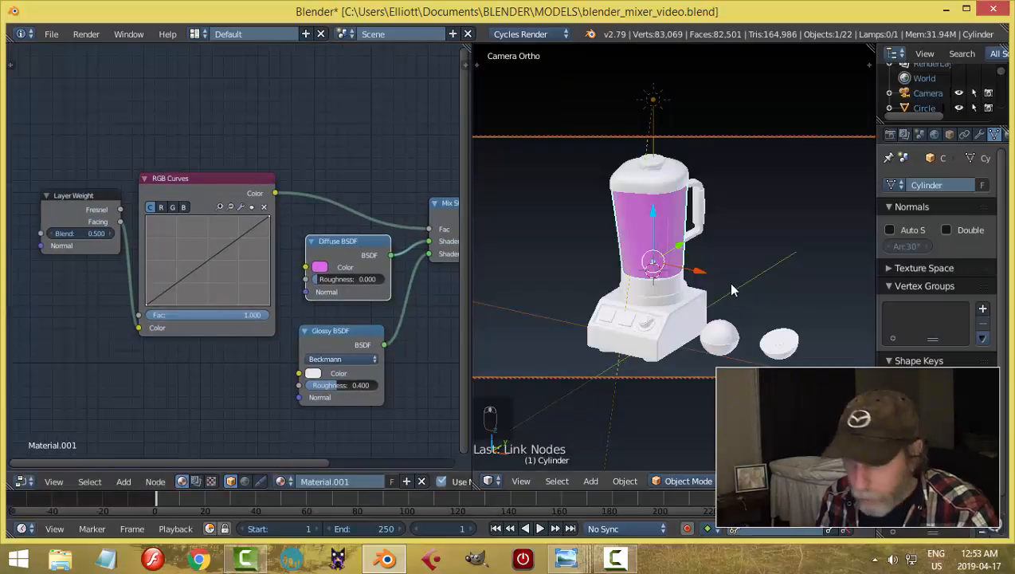
Step: Preview the jug's material in rendered viewport shading and return to the previous shading mode
key(shift+z)
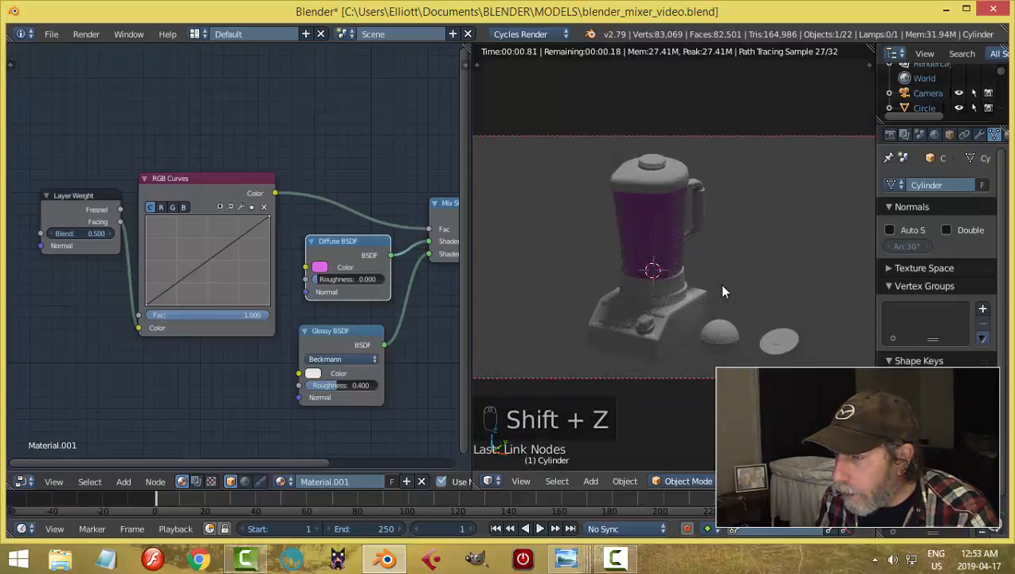
scroll(722, 288, up, 1)
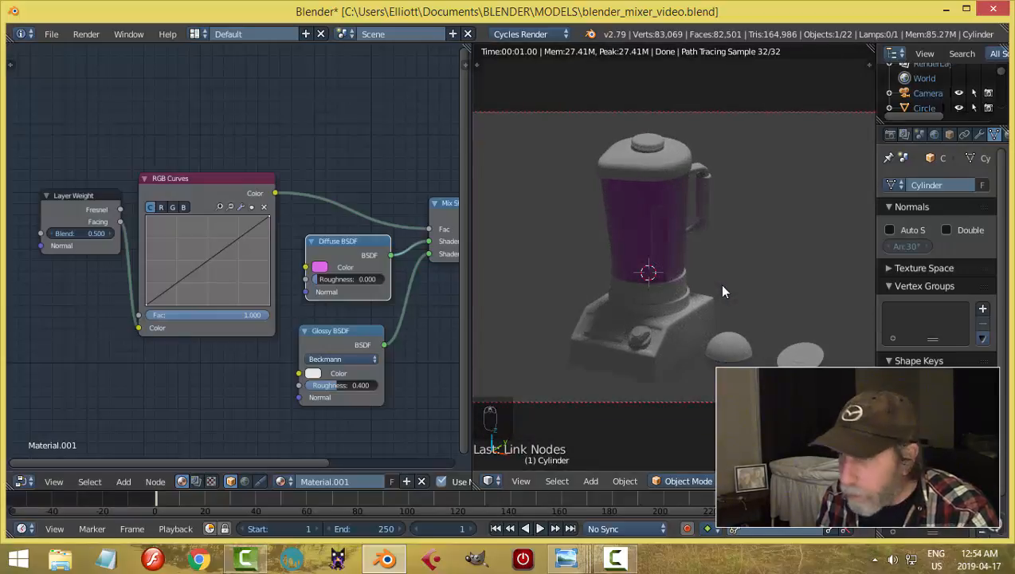
key(shift+z)
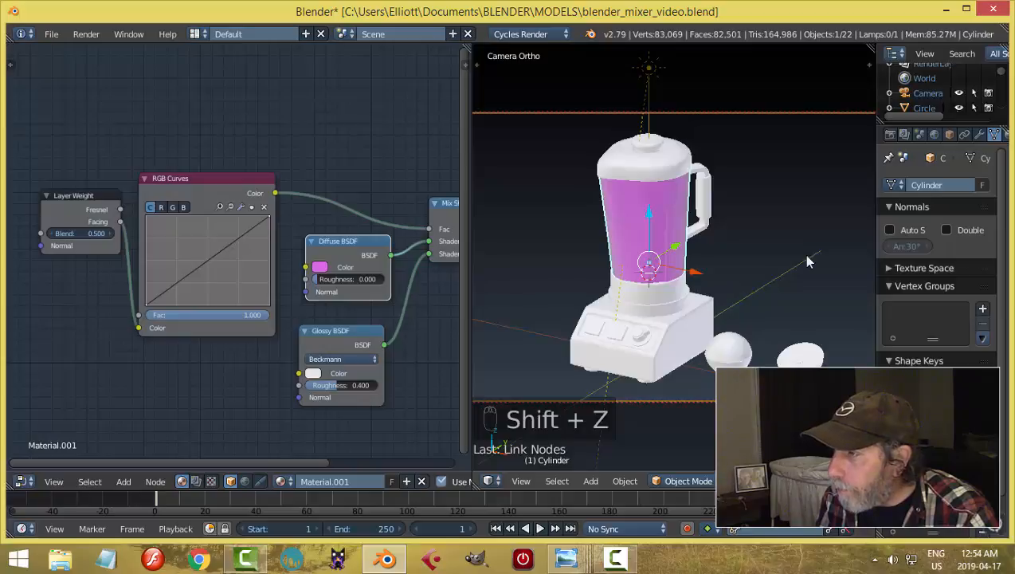
Step: Enable nodes for the world background, raise its colour to near white, and preview the model in rendered shading
click(935, 136)
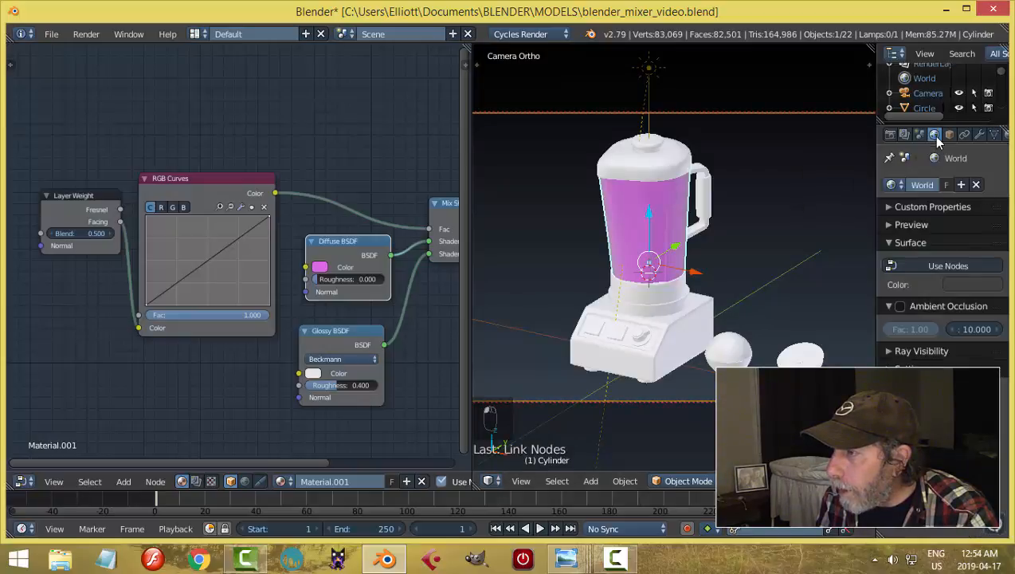
click(953, 265)
click(968, 290)
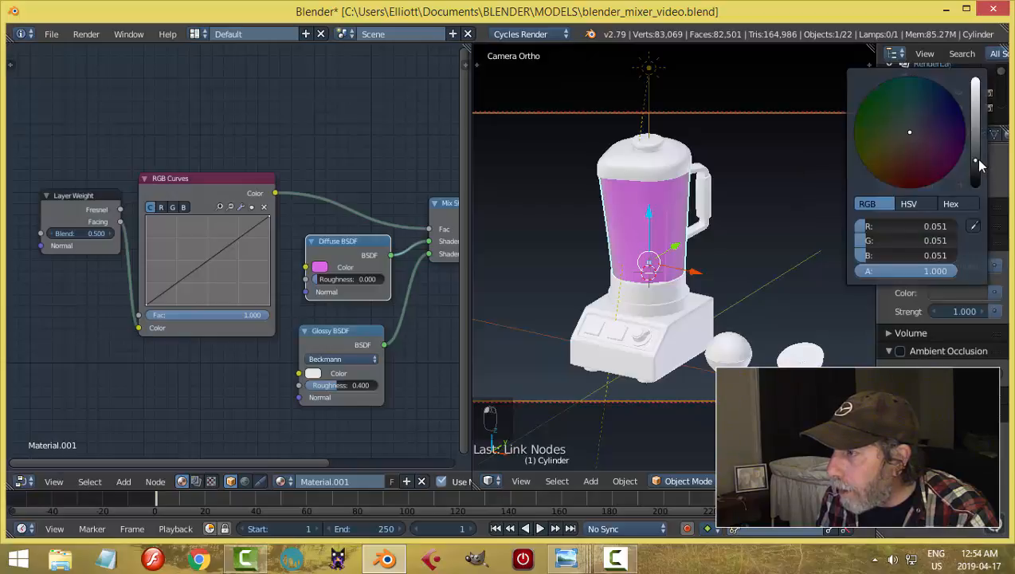
drag(979, 158, 976, 81)
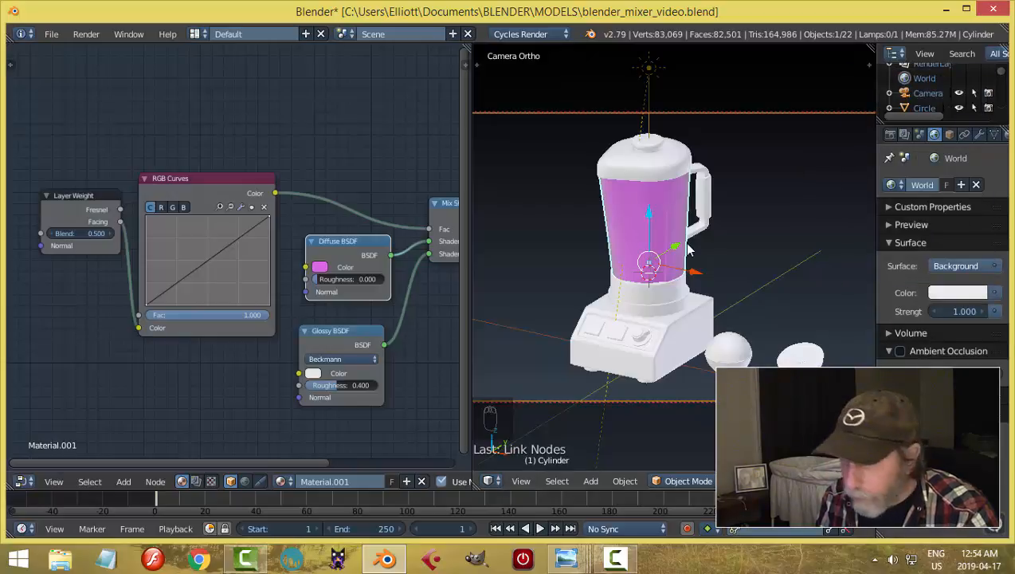
key(shift+z)
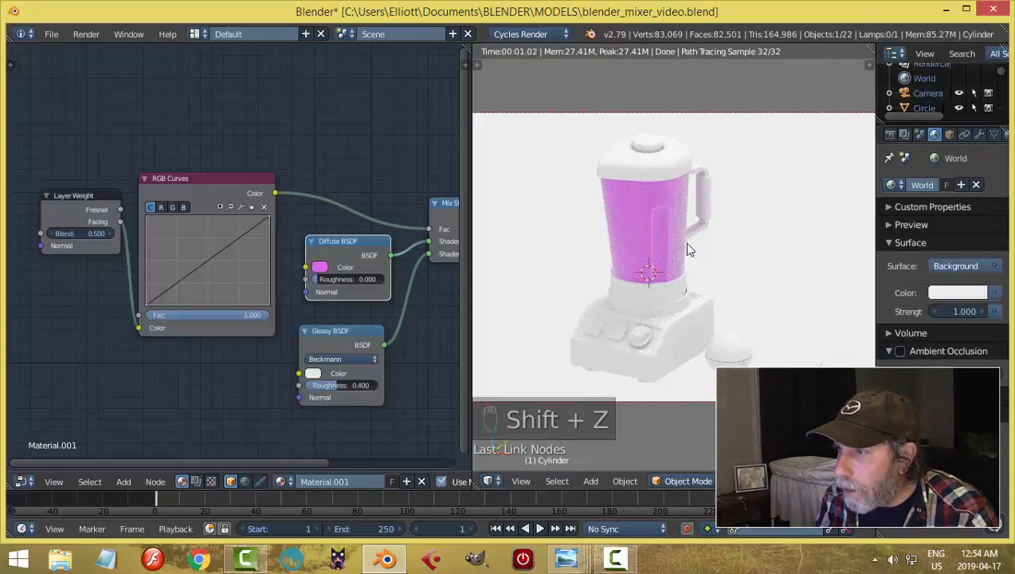
key(shift+z)
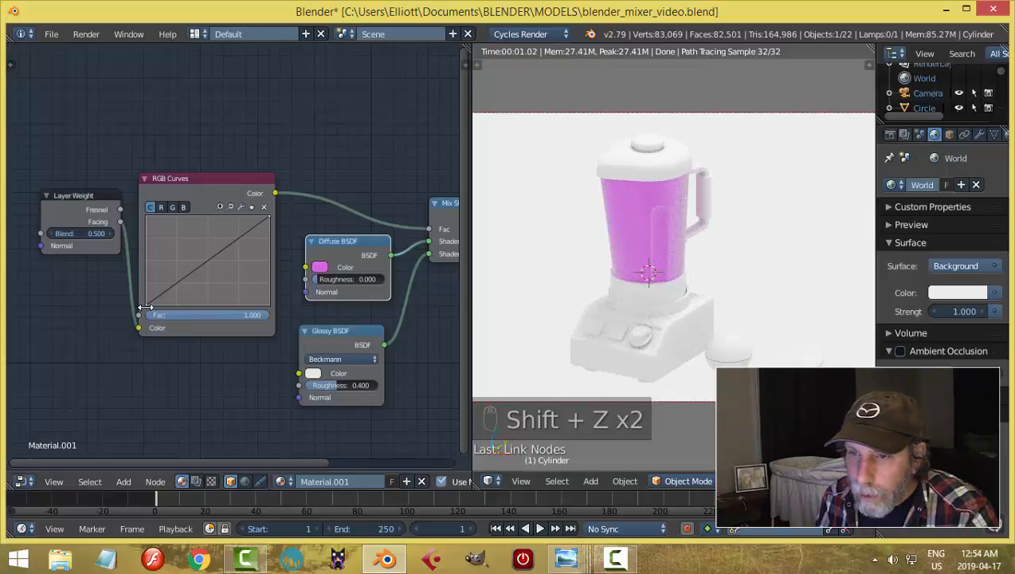
Step: Move the RGB Curves node's lower end point to about X 0.50, Y 0 and inspect the rendered jug from another angle
scroll(149, 305, up, 1)
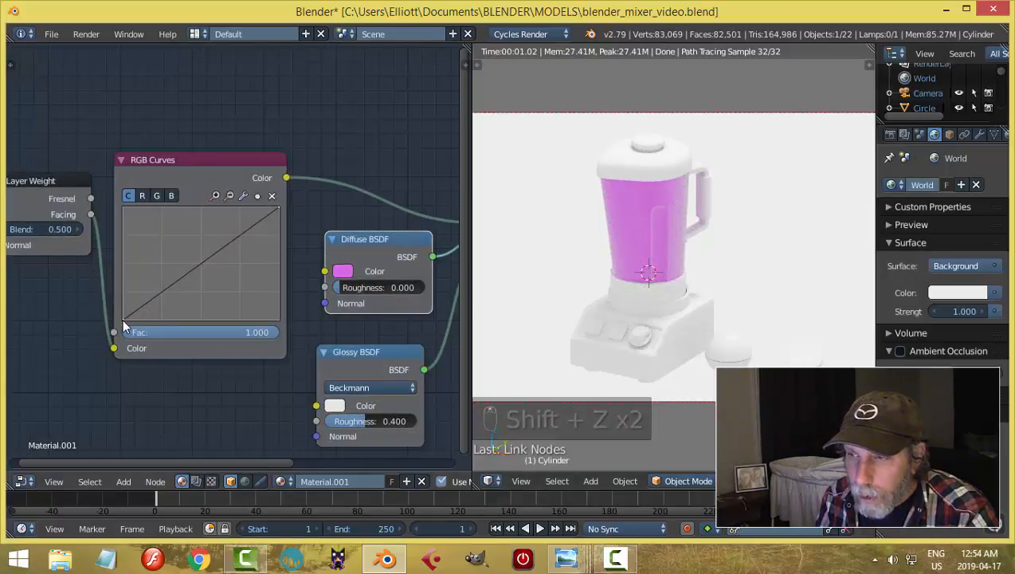
click(123, 318)
drag(122, 318, 202, 319)
key(shift+z)
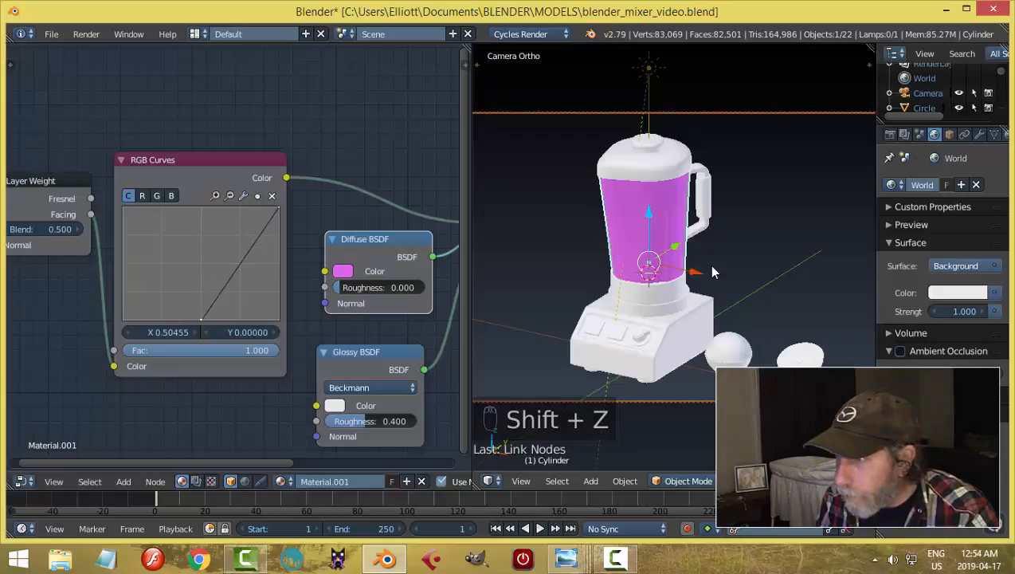
key(shift+z)
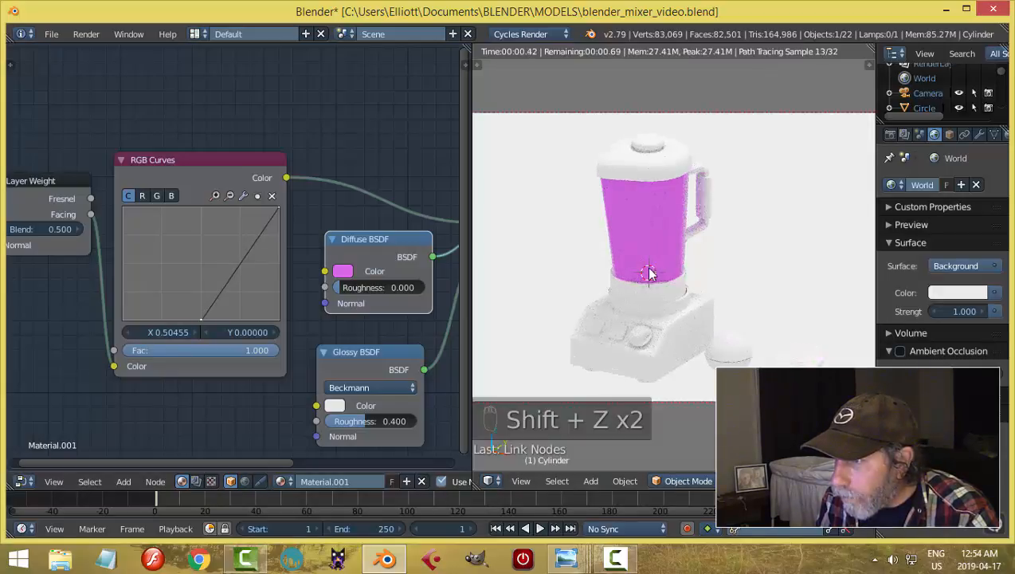
mouse_move(715, 275)
middle_down()
mouse_move(693, 269)
mouse_move(729, 277)
mouse_move(711, 281)
middle_up()
scroll(709, 282, up, 2)
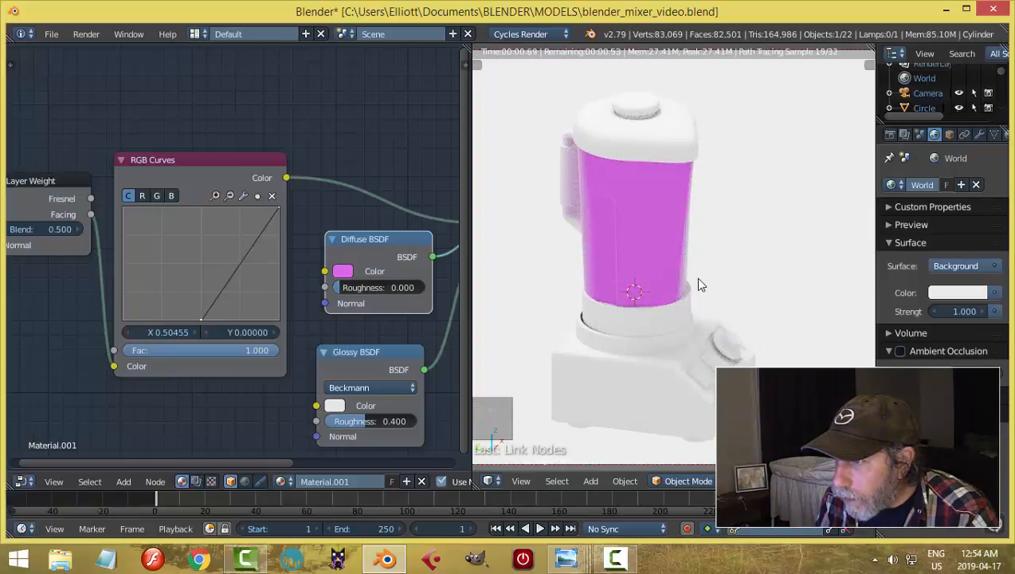
scroll(705, 284, down, 1)
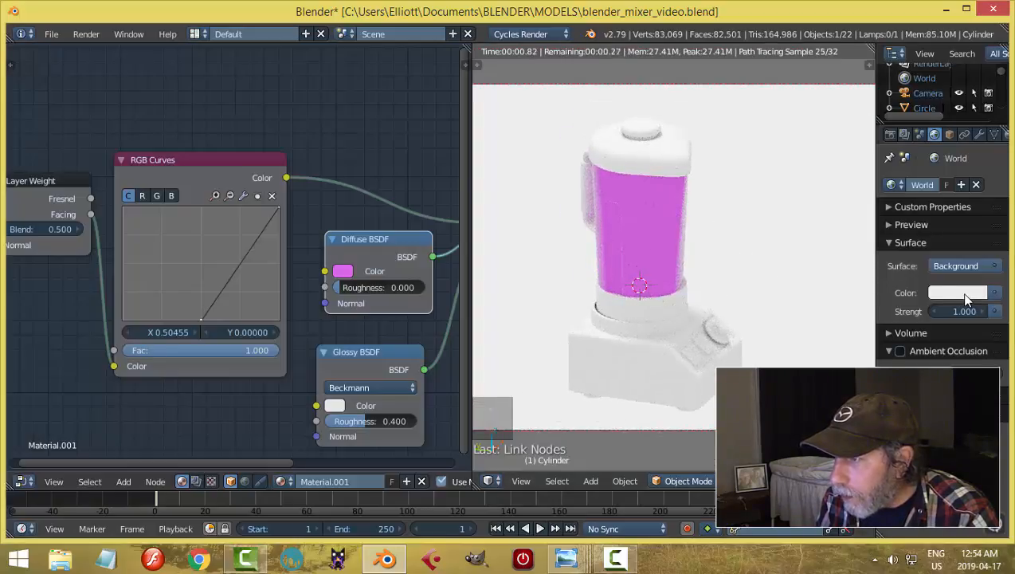
Step: Dim the world background colour to a light grey of about 0.711 per RGB channel and save over blender_mixer_video.blend
click(965, 293)
drag(977, 91, 976, 103)
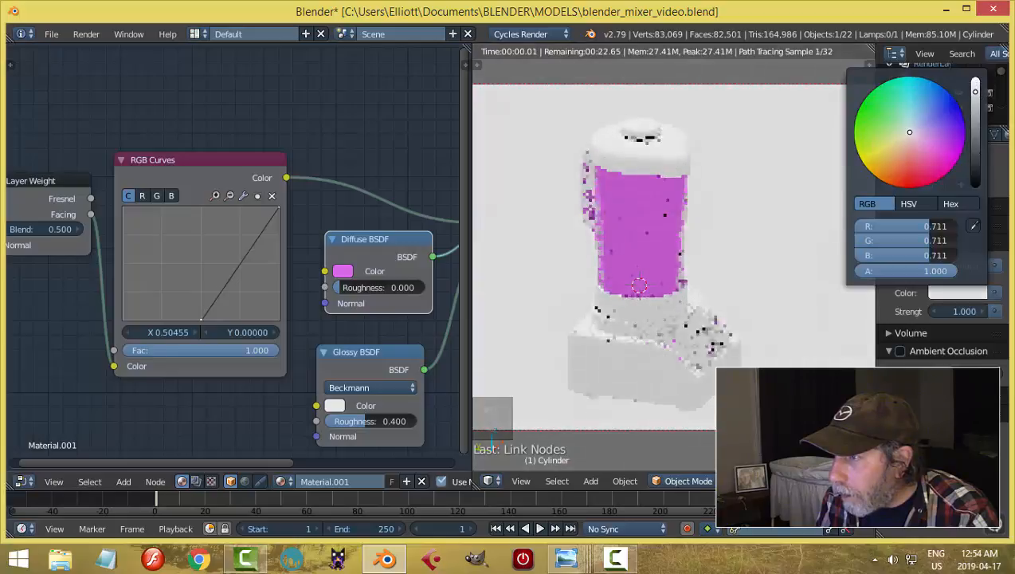
key(shift+z)
key(ctrl+s)
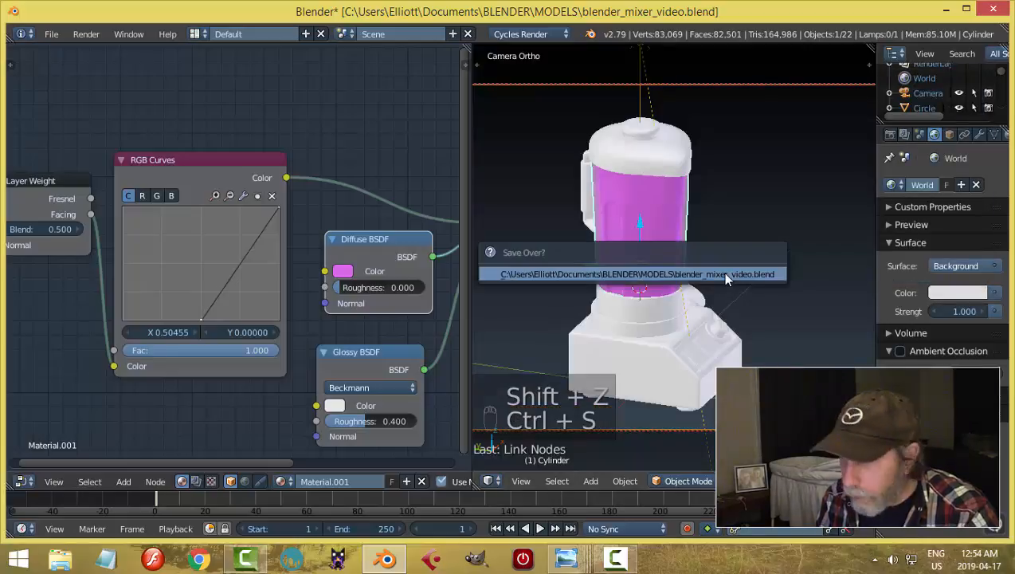
click(722, 271)
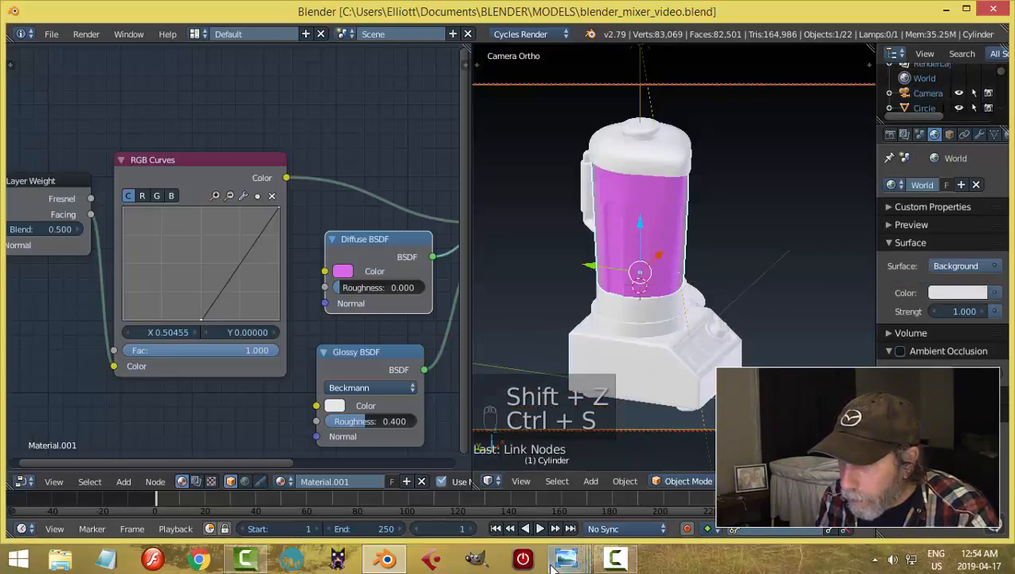
Step: Assign the jug's existing pink material to the blender base and rename the material BODY
mouse_move(566, 560)
mouse_move(302, 510)
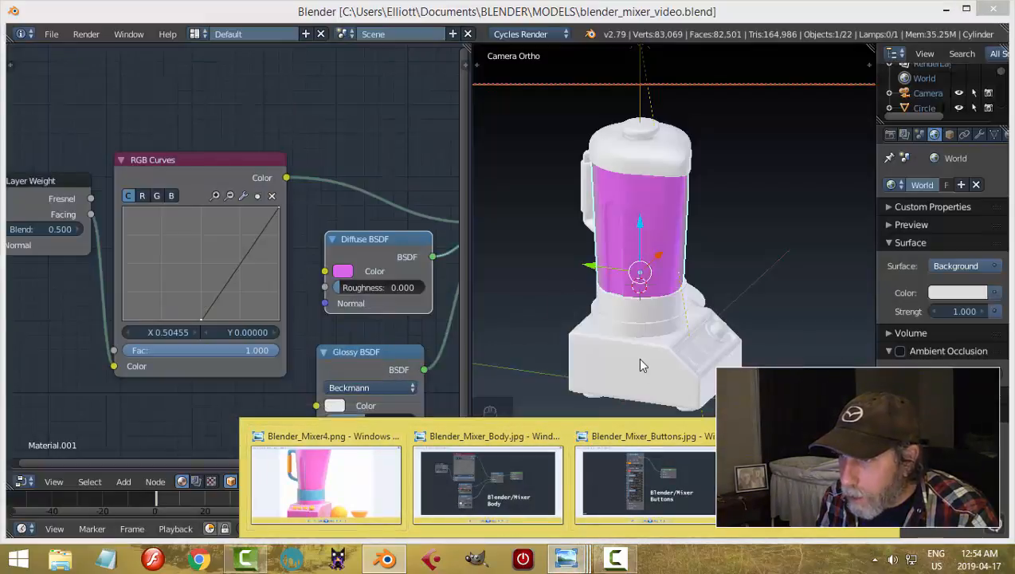
right_click(633, 366)
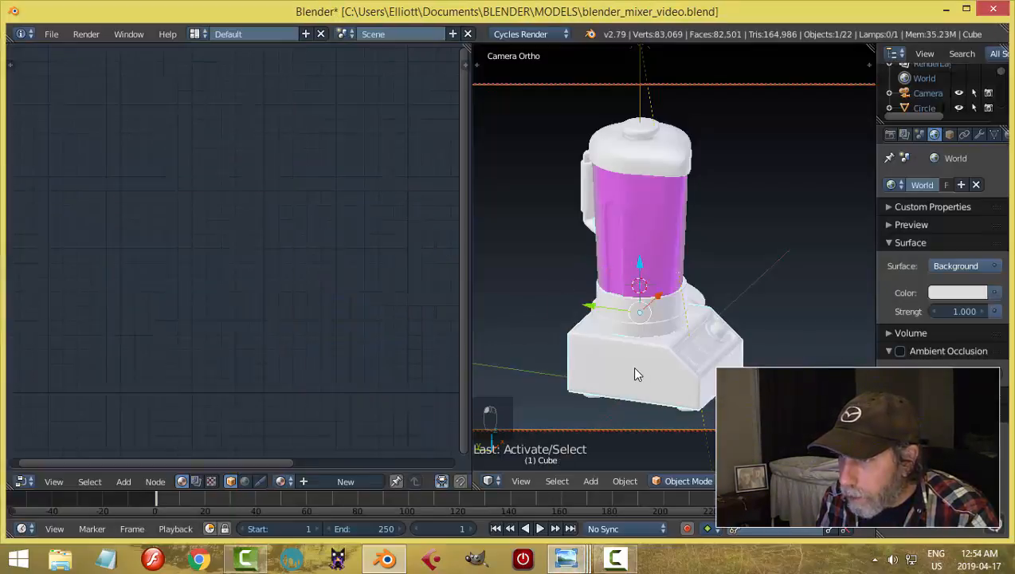
click(994, 134)
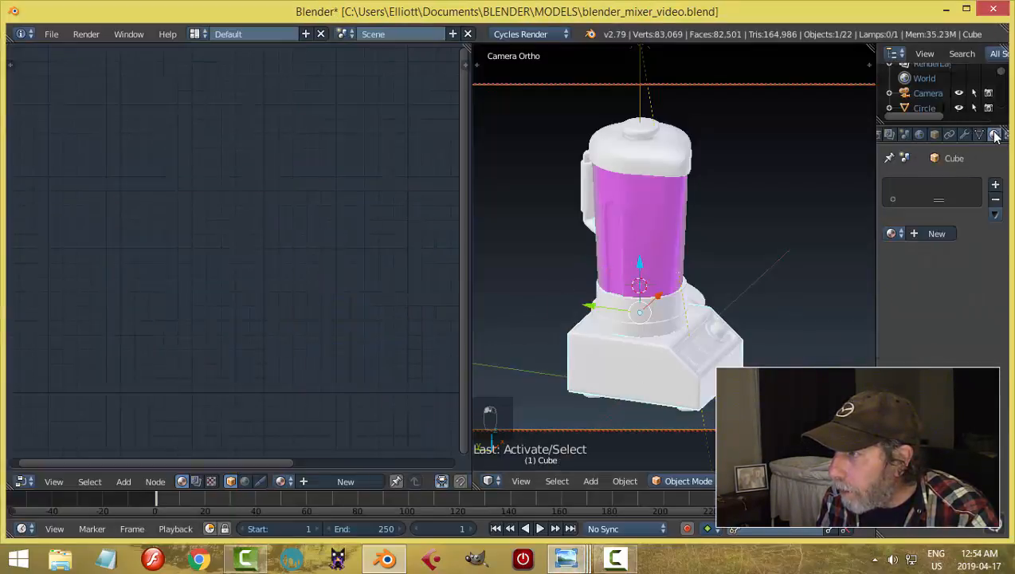
click(893, 235)
click(818, 270)
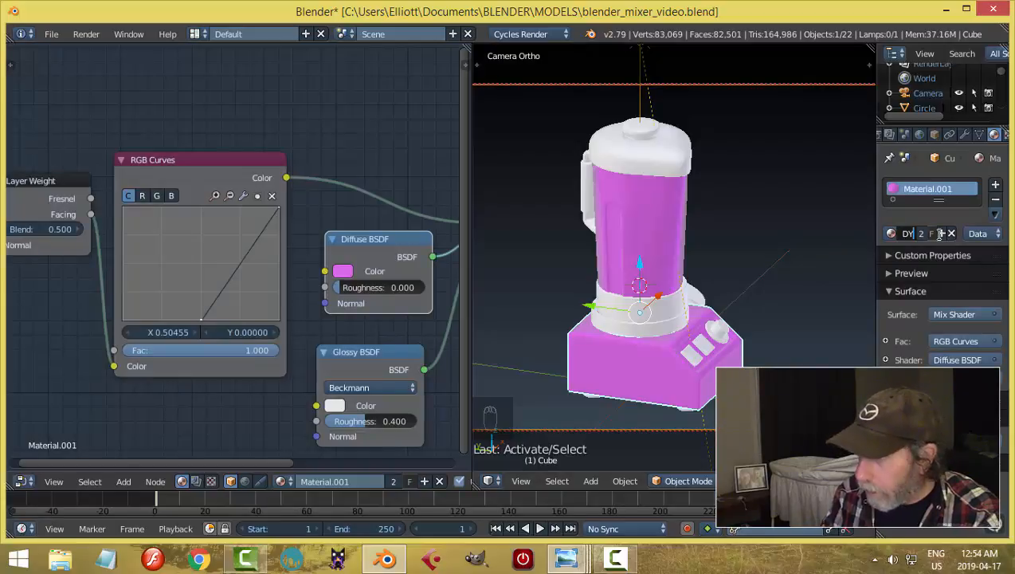
key(Return)
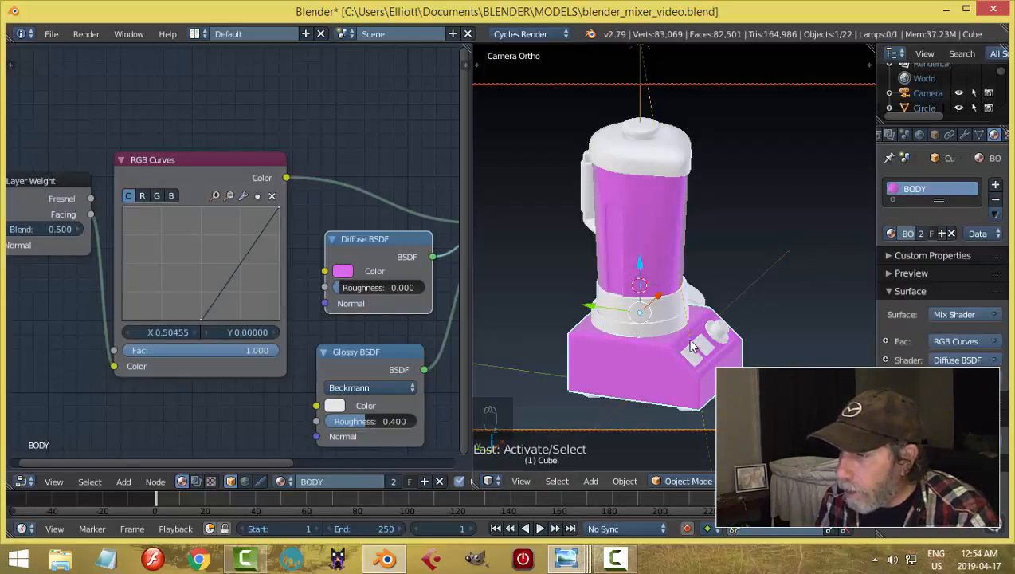
Step: Deselect everything, preview the pink jug and base in rendered shading from the control side, and save the file
key(a)
key(shift+z)
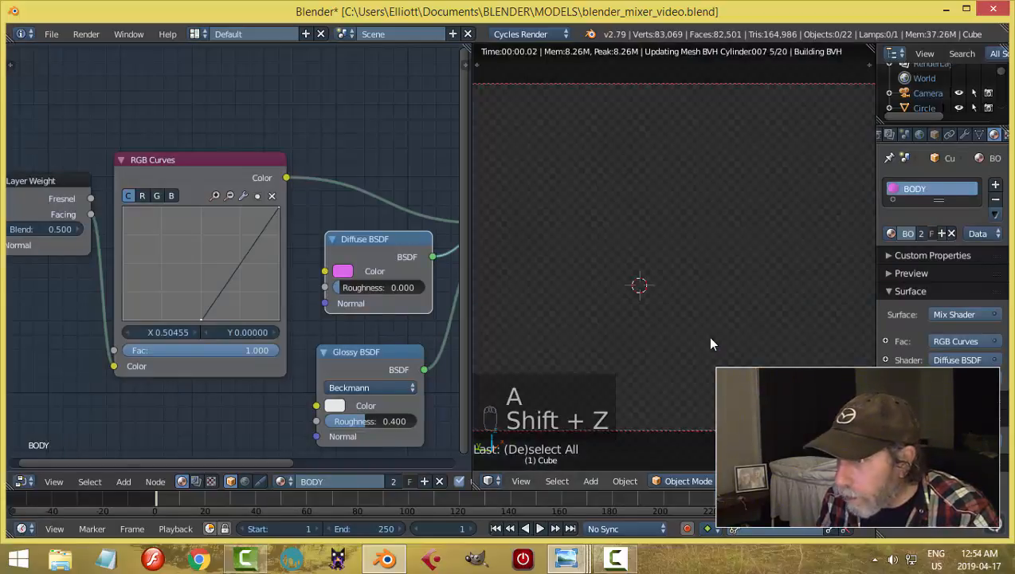
middle_drag(745, 342, 687, 316)
key(shift+z)
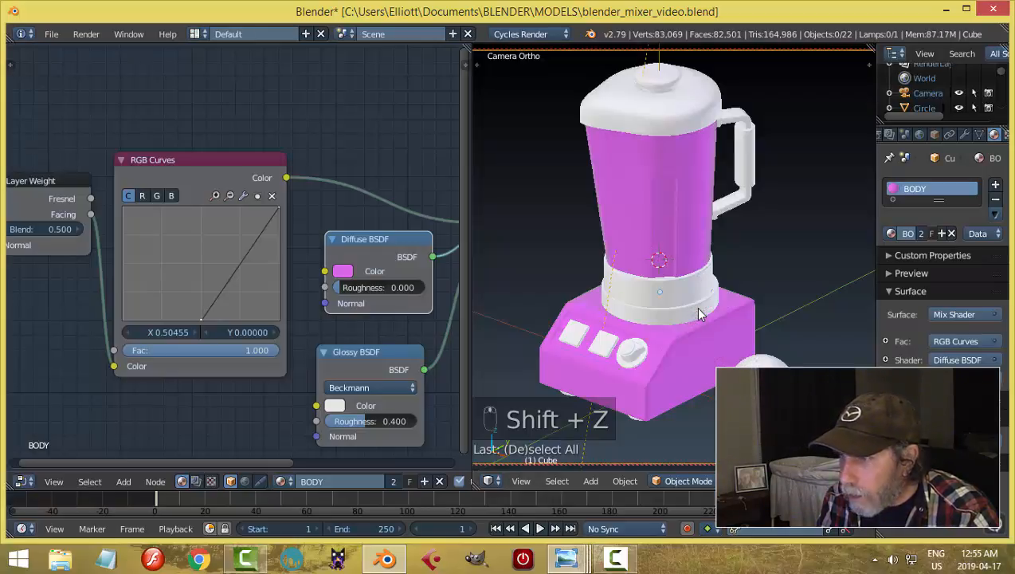
key(ctrl+s)
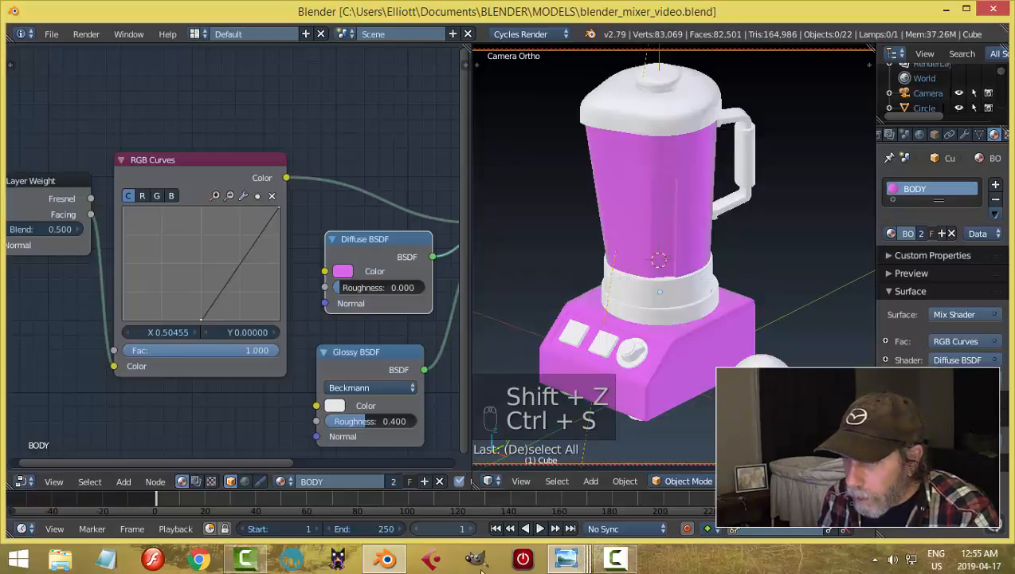
Step: Check the curve in the Blender_Mixer_Body.jpg reference and move the RGB Curves node's lower point to about X 0.32, Y 0
mouse_move(569, 561)
click(513, 484)
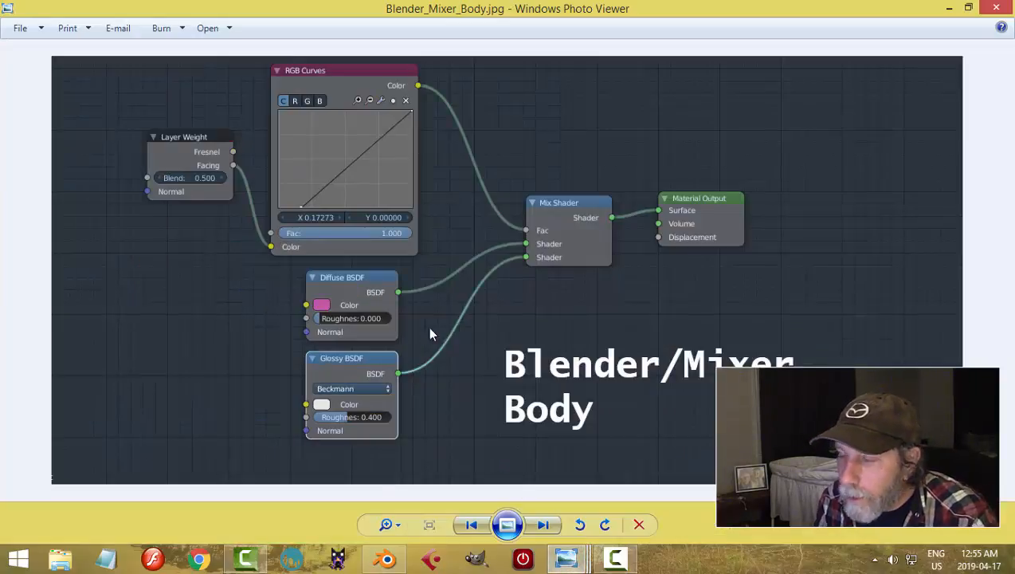
click(386, 558)
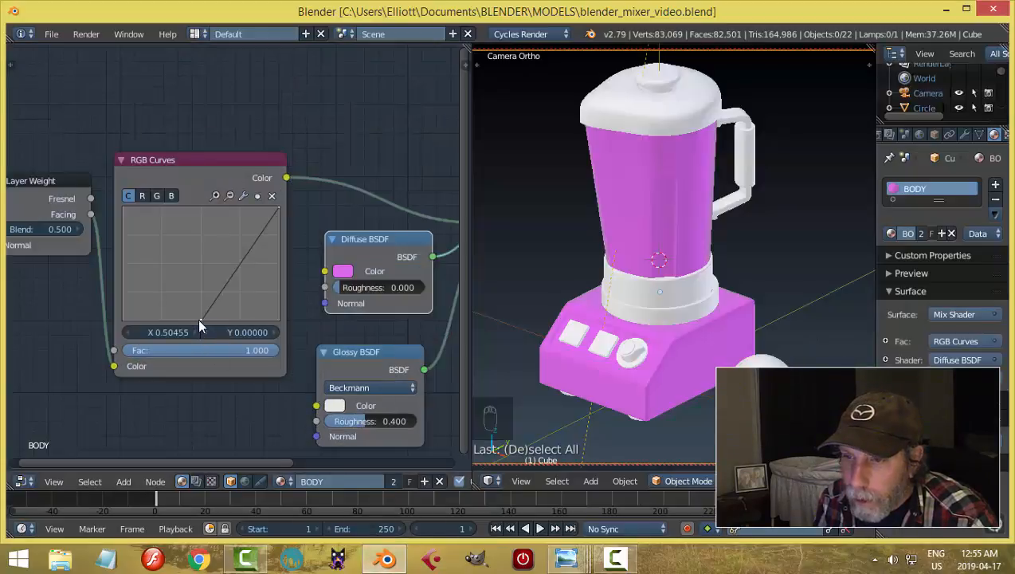
drag(197, 321, 174, 319)
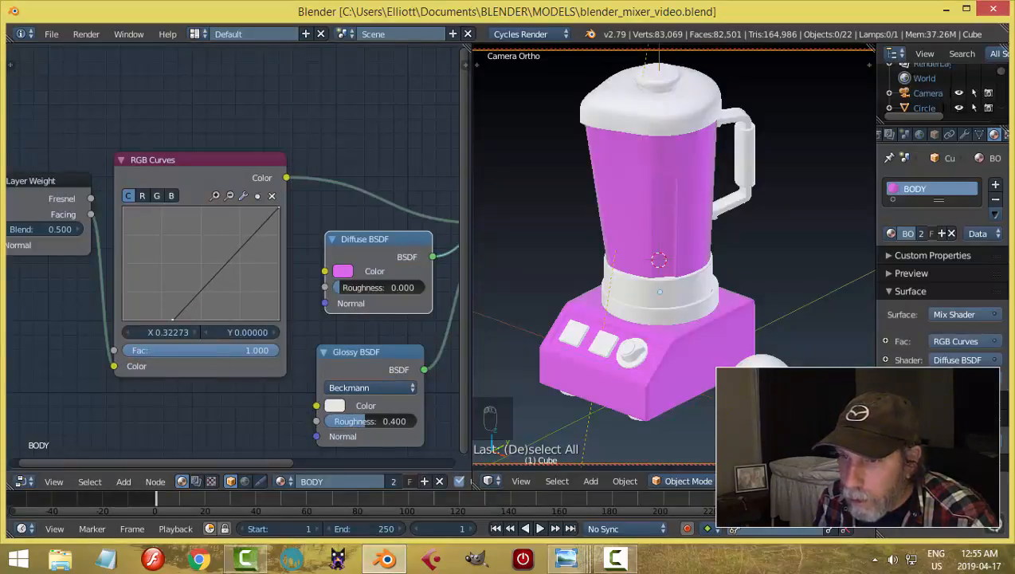
Step: Preview the adjusted BODY material in rendered shading and save over blender_mixer_video.blend
key(shift+z)
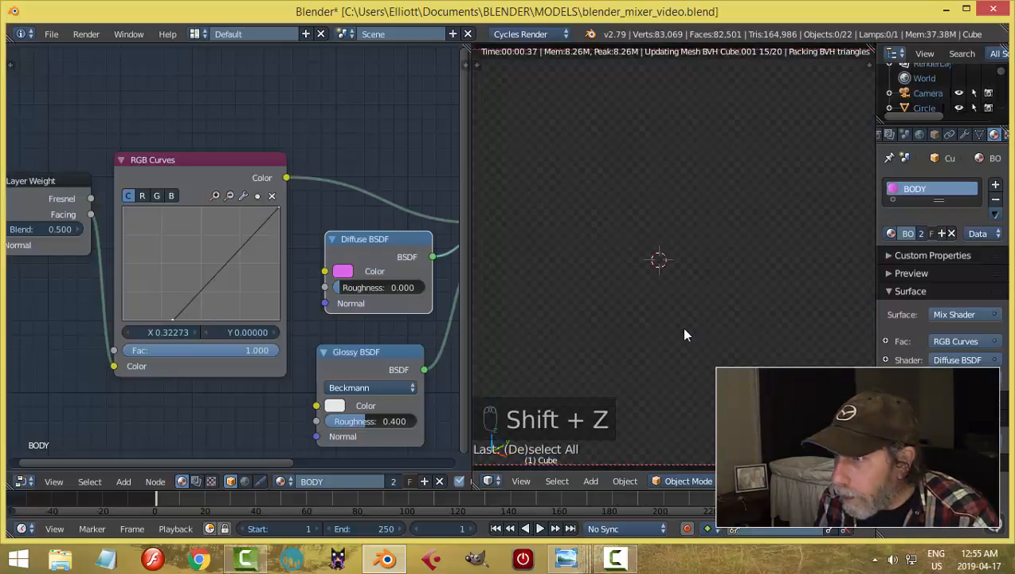
key(shift+z)
key(ctrl+s)
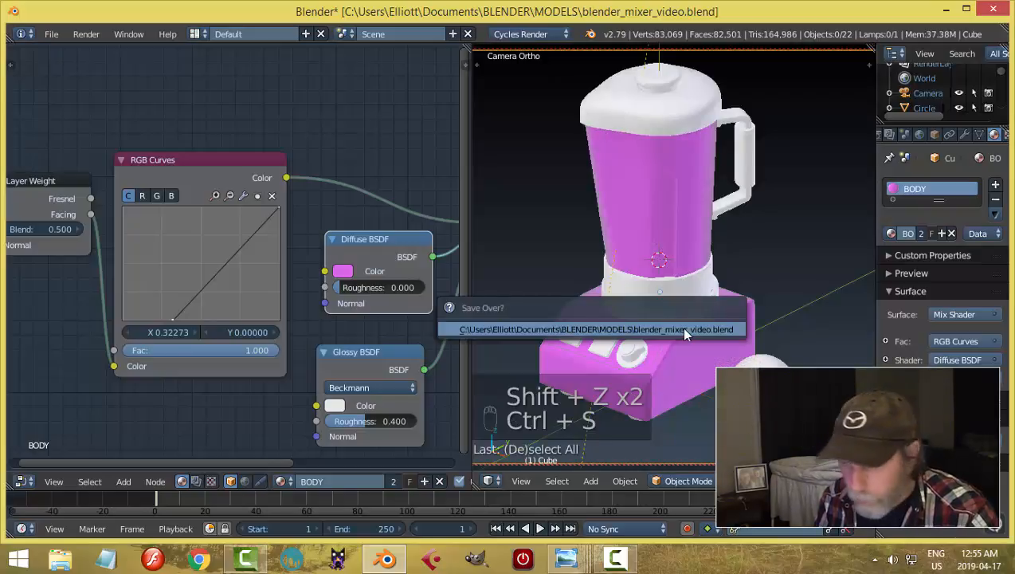
click(680, 327)
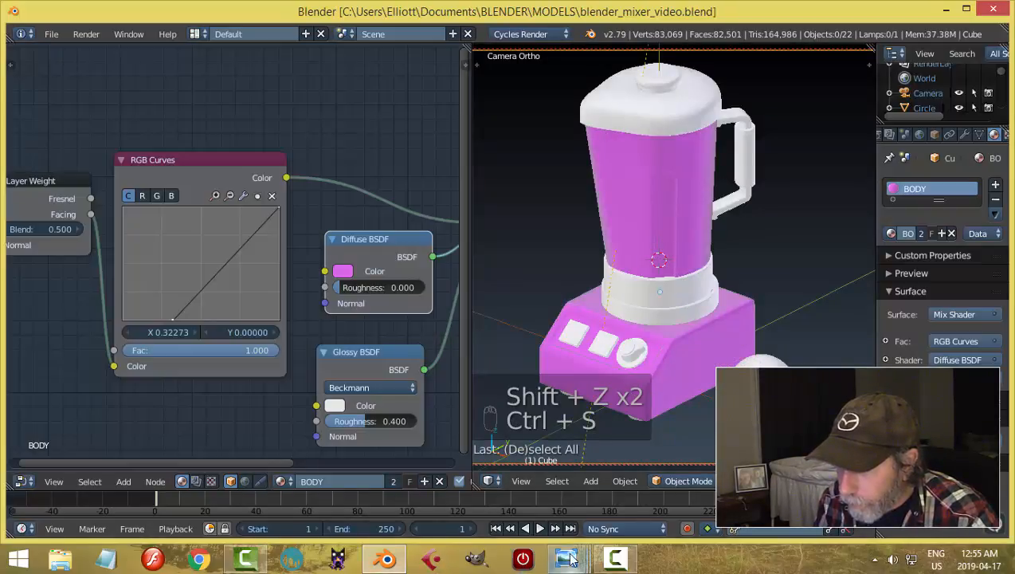
Step: Examine the body, buttons and finished blender reference images to decide which part's material to build
mouse_move(566, 557)
click(468, 498)
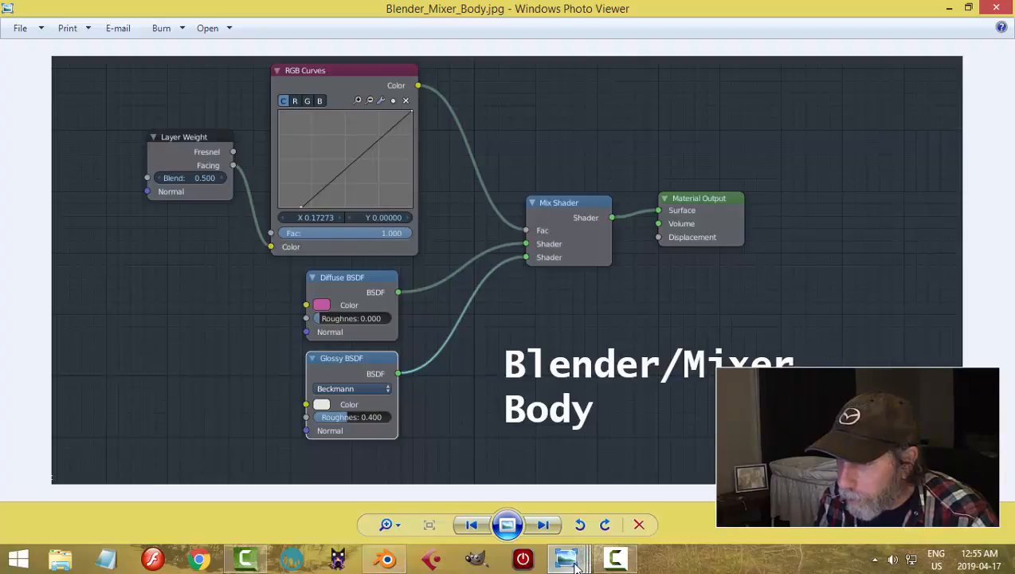
mouse_move(567, 557)
mouse_move(685, 482)
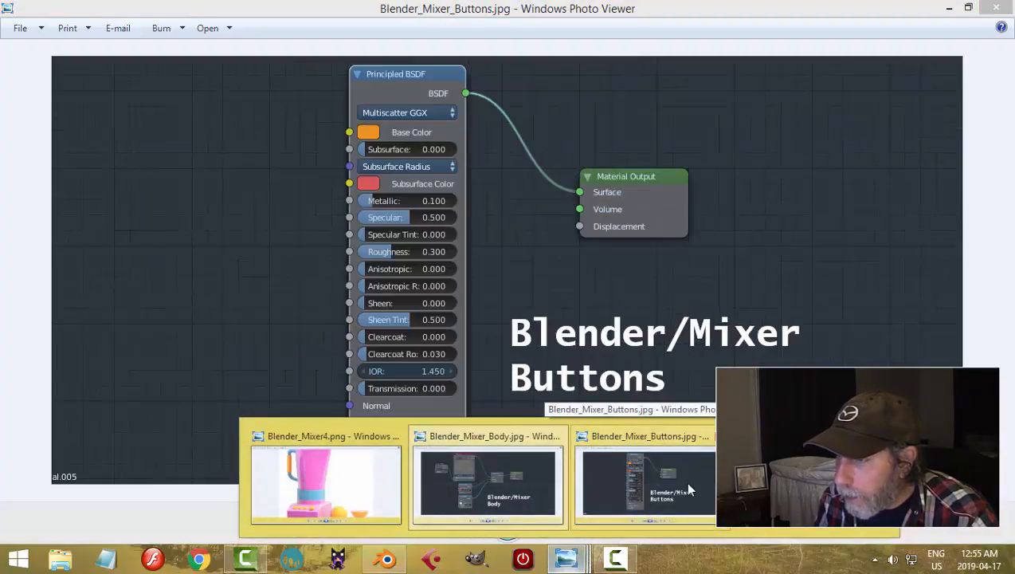
mouse_move(785, 486)
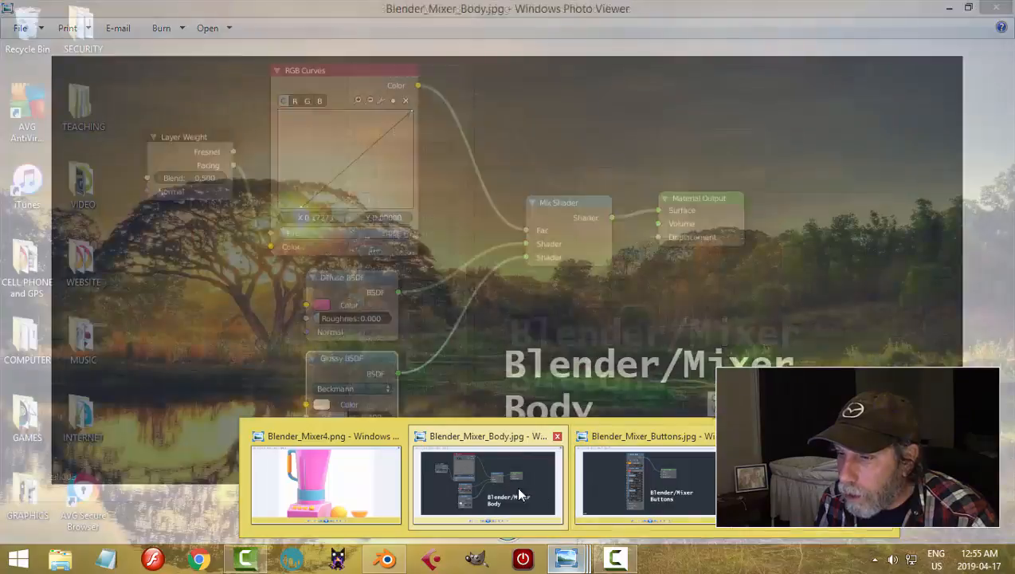
mouse_move(358, 482)
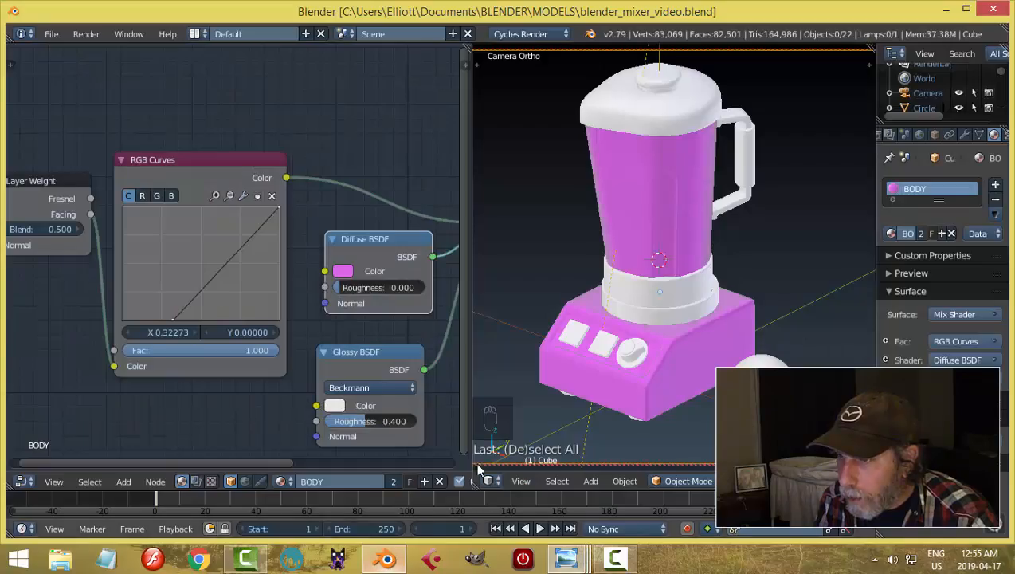
Step: Assign the BODY material to the blender lid and make it an independent copy for that object
right_click(682, 107)
click(893, 233)
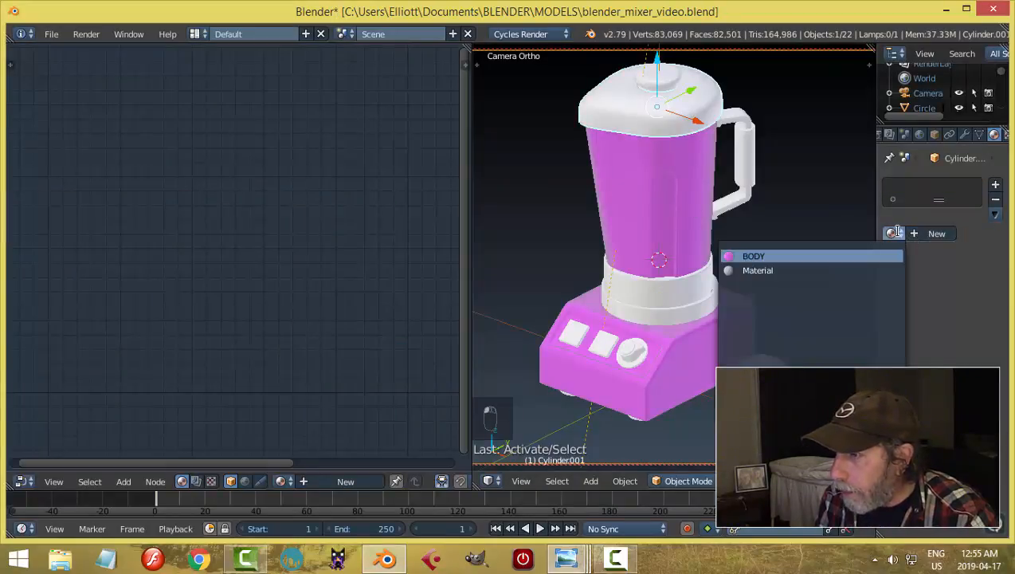
click(814, 255)
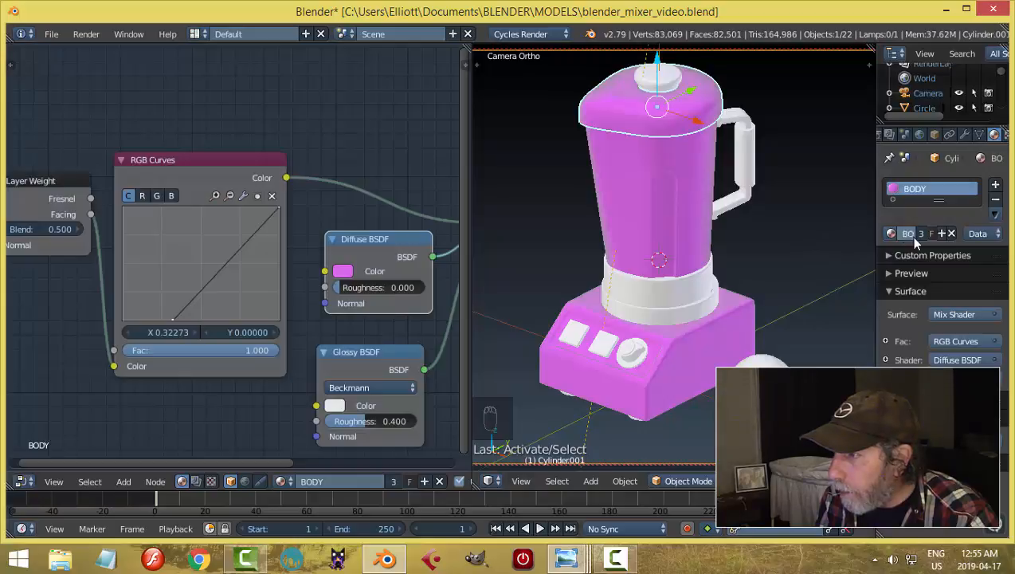
click(941, 234)
Step: Rename the lid's copied material as BODY2
scroll(312, 305, down, 2)
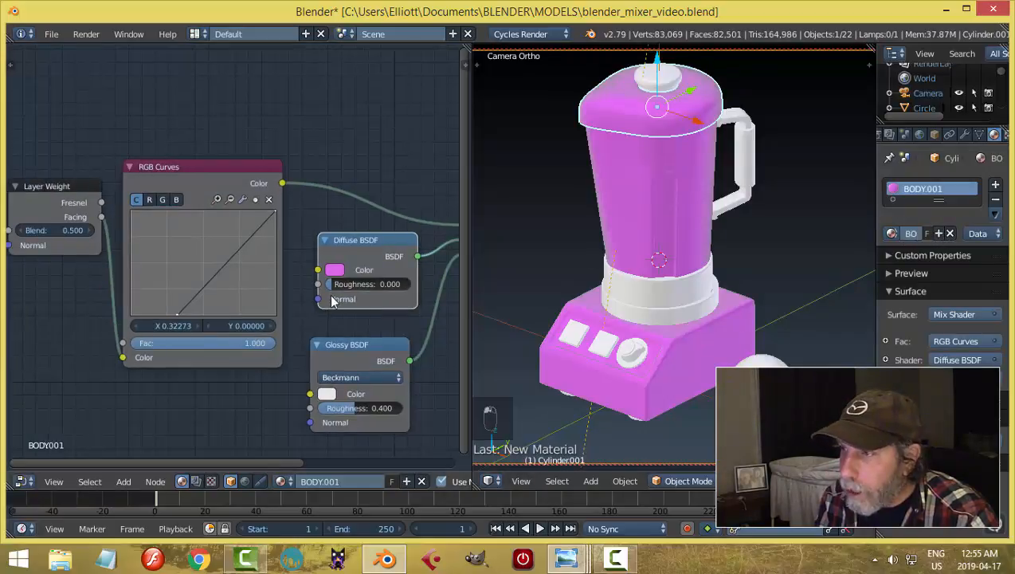
double_click(910, 233)
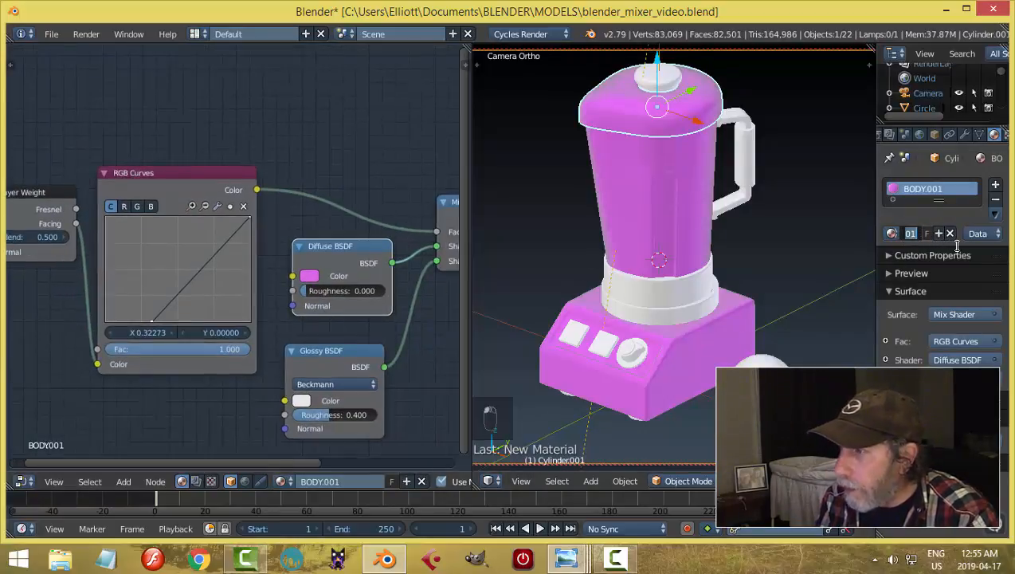
text(BODY2)
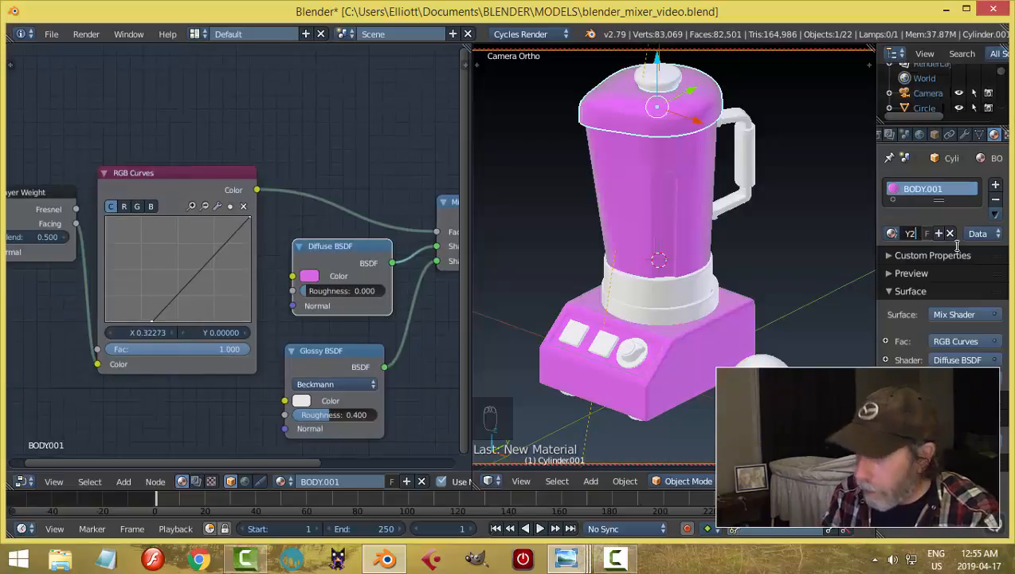
key(Return)
click(309, 276)
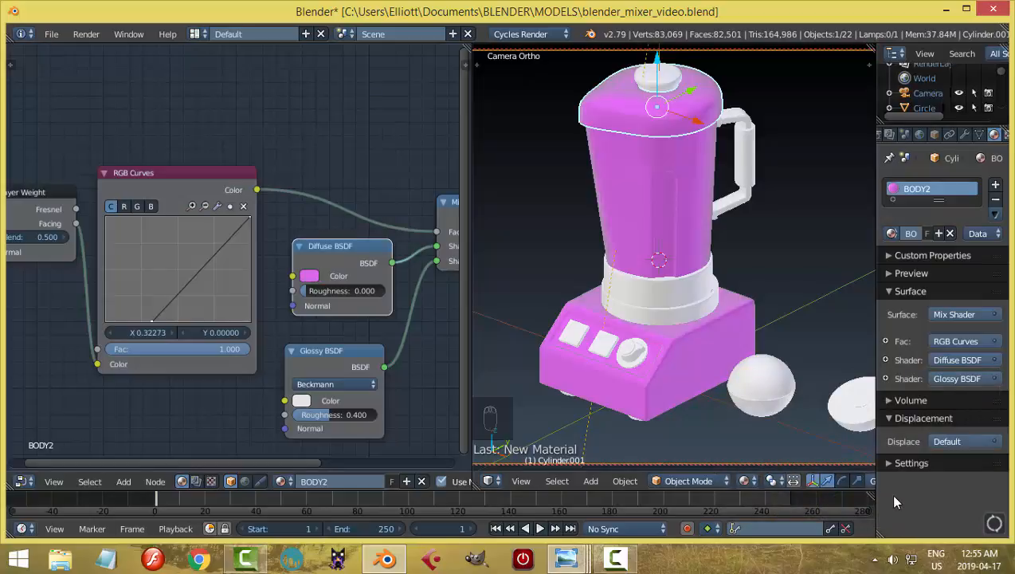
Step: Split the material properties area in two and turn the lower part into a UV/Image Editor
shift+middle_drag(780, 432, 840, 460)
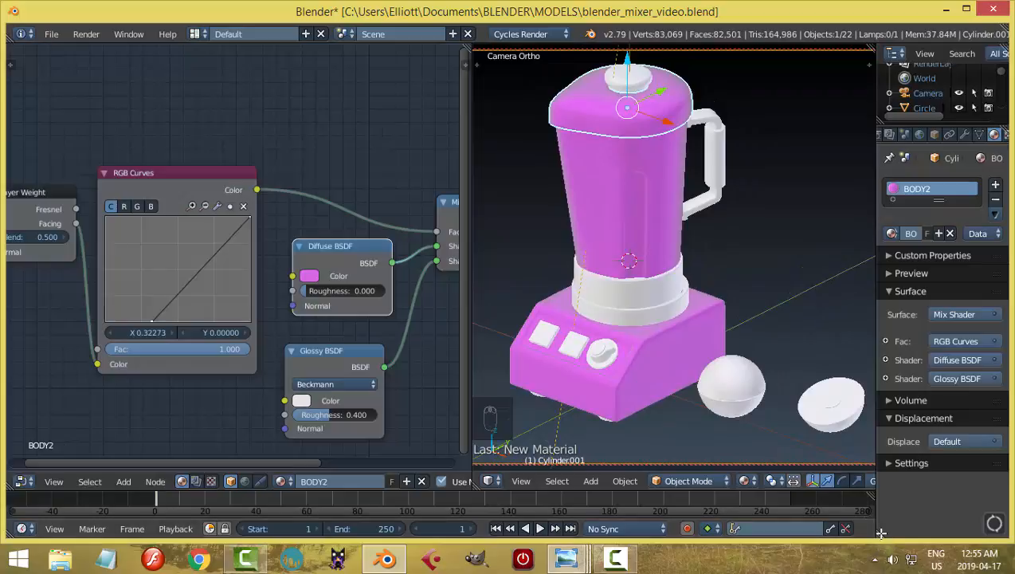
drag(880, 534, 903, 323)
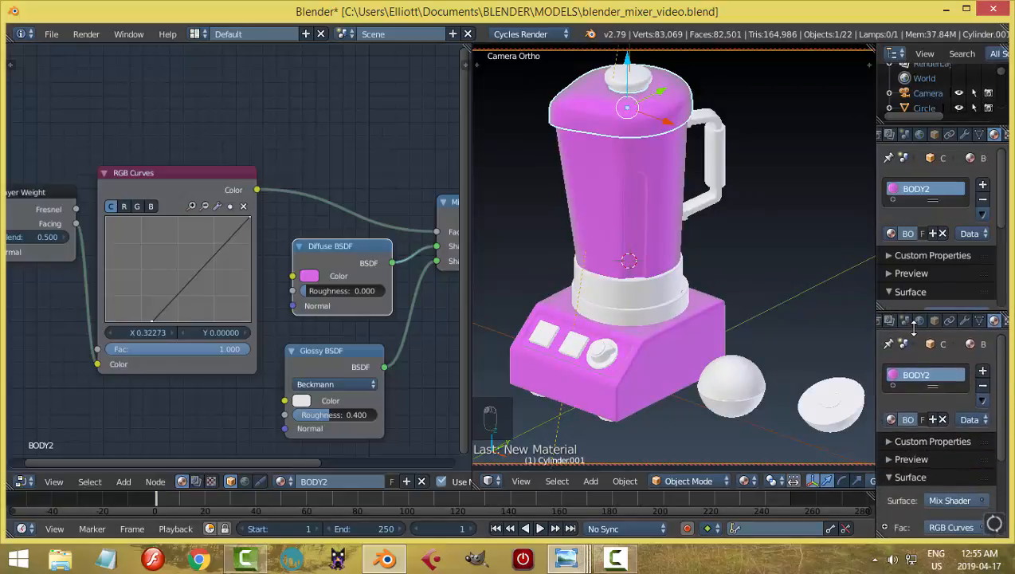
click(892, 320)
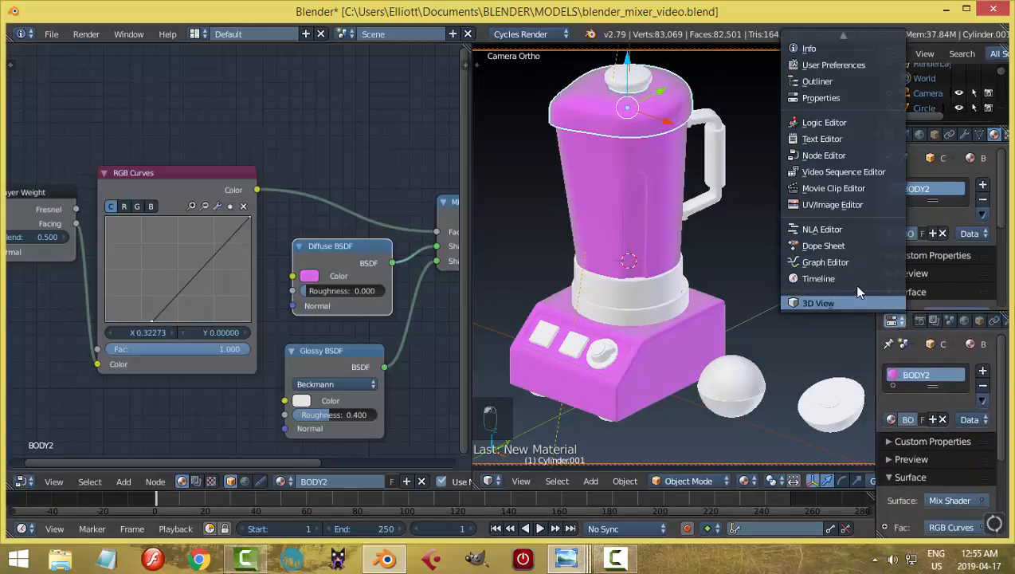
click(847, 212)
Step: Load maxresdefault (1).jpg from the BLENDER\REFERENCE IMAGES folder into the new image editor
click(960, 528)
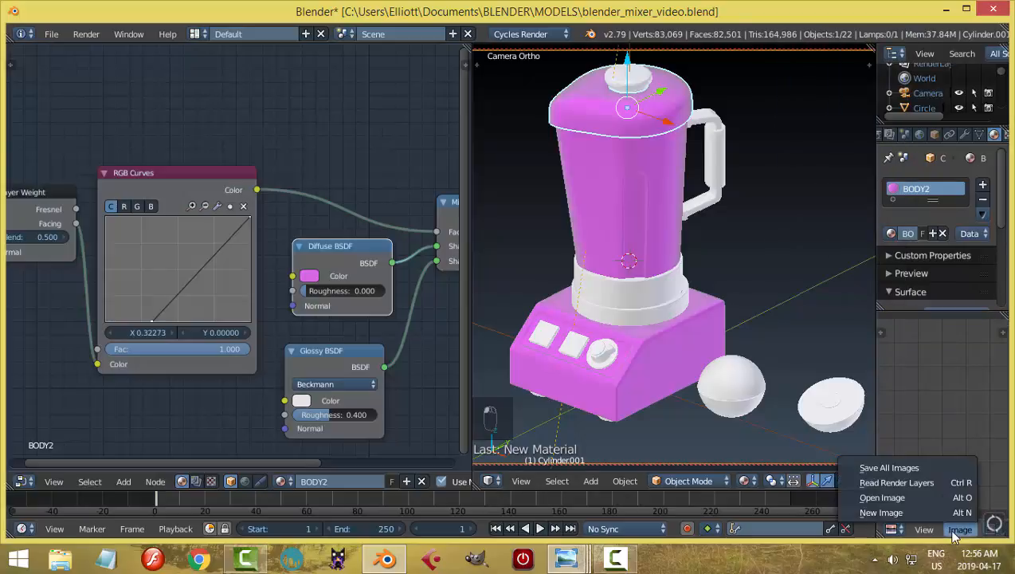
click(916, 499)
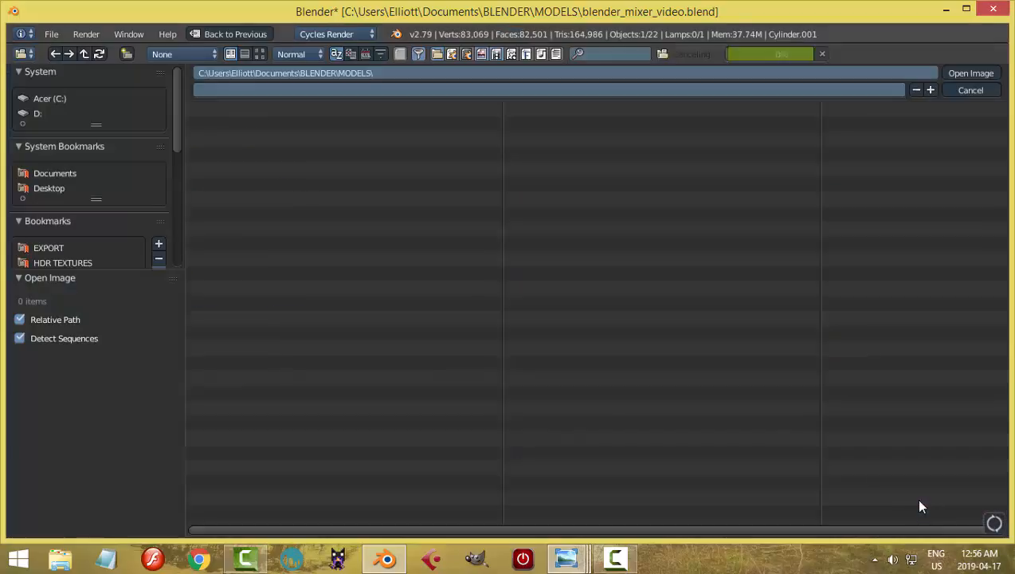
click(54, 174)
click(233, 245)
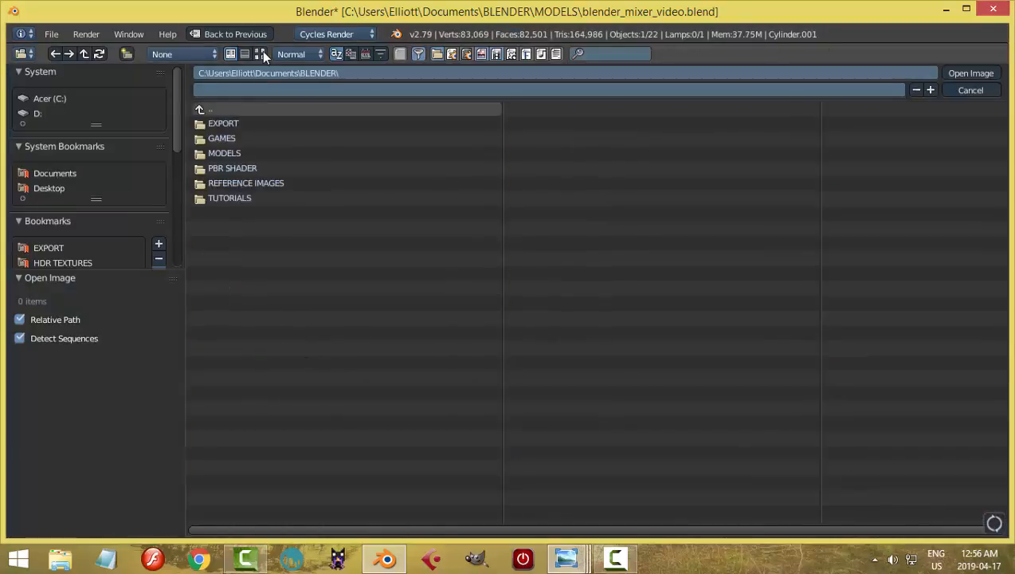
click(265, 183)
click(259, 53)
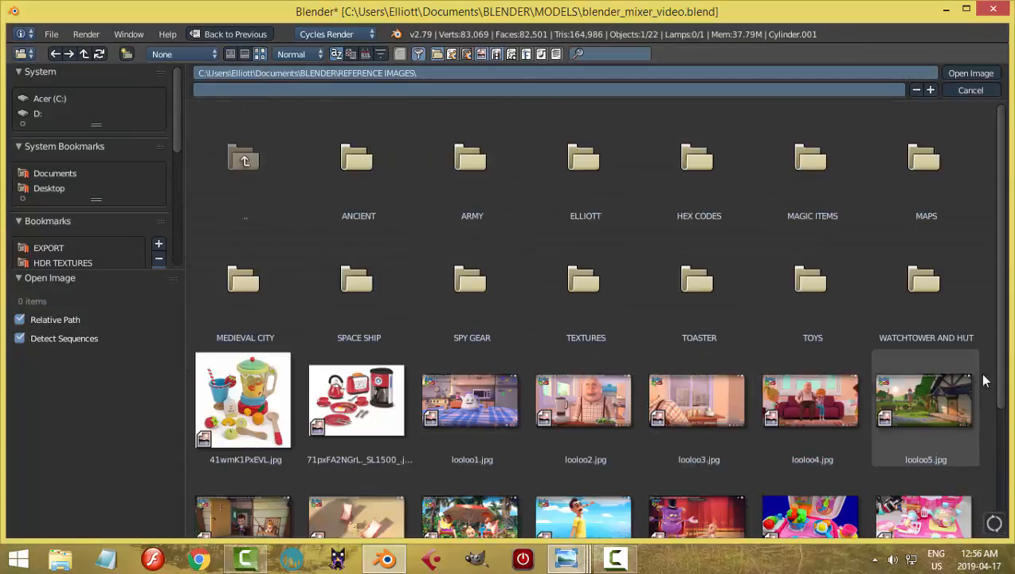
scroll(1010, 396, down, 2)
scroll(1011, 396, down, 2)
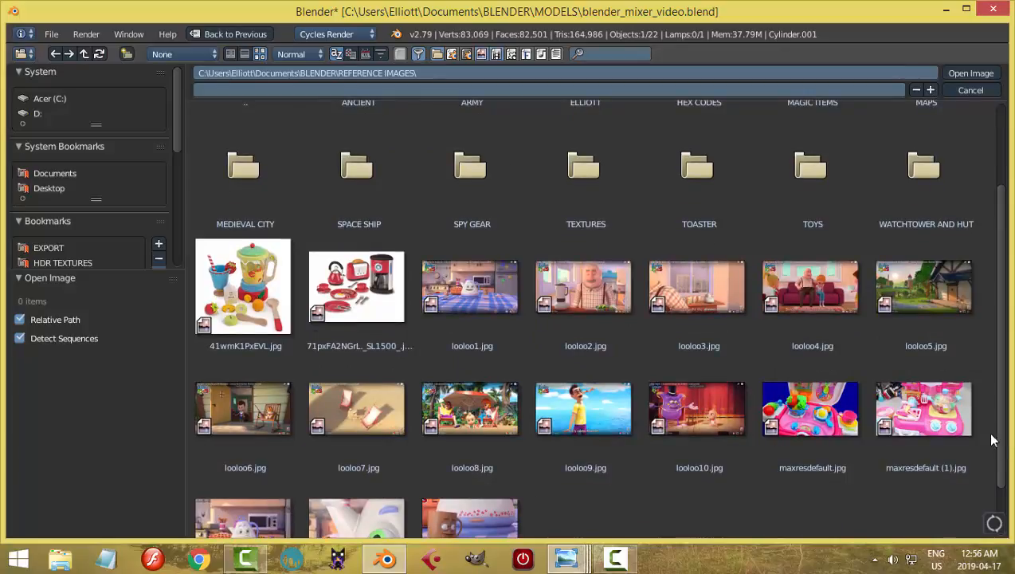
click(950, 425)
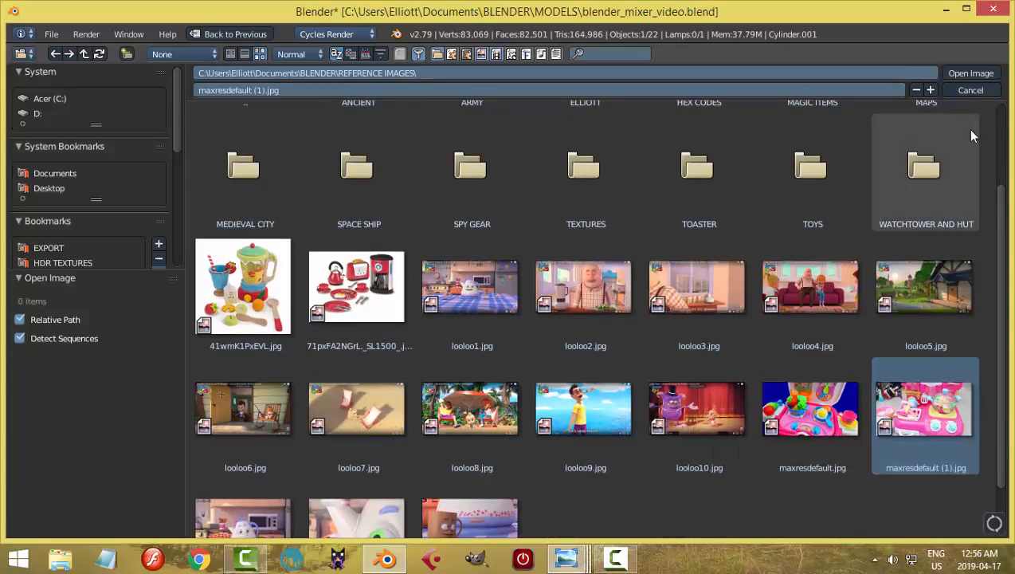
click(964, 74)
Step: Set BODY2's Diffuse BSDF colour by sampling the light blue of the toy appliance in the reference image
scroll(980, 451, down, 2)
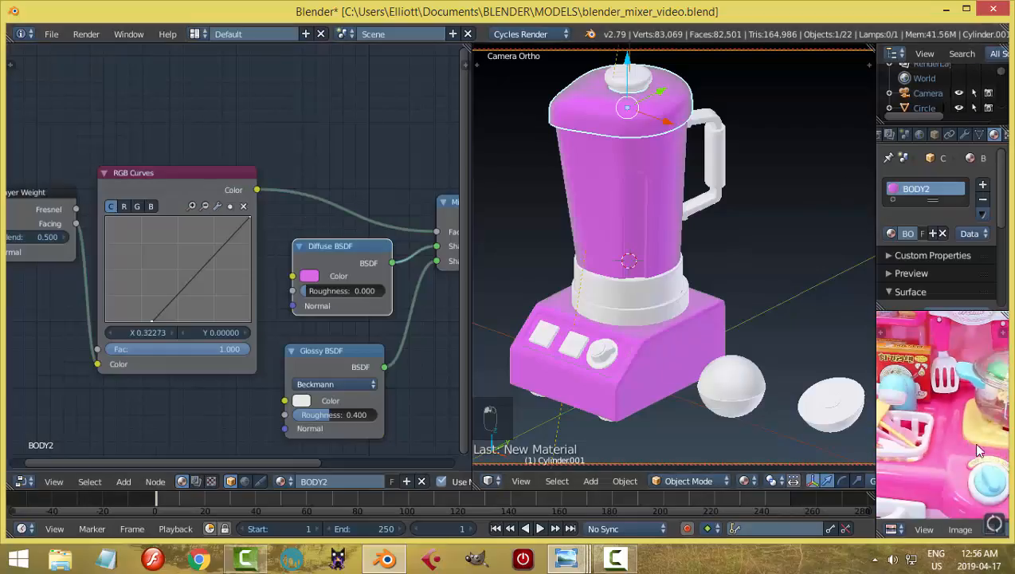
scroll(950, 408, down, 3)
middle_drag(960, 418, 953, 394)
scroll(950, 408, up, 4)
scroll(934, 378, up, 3)
middle_drag(928, 352, 976, 420)
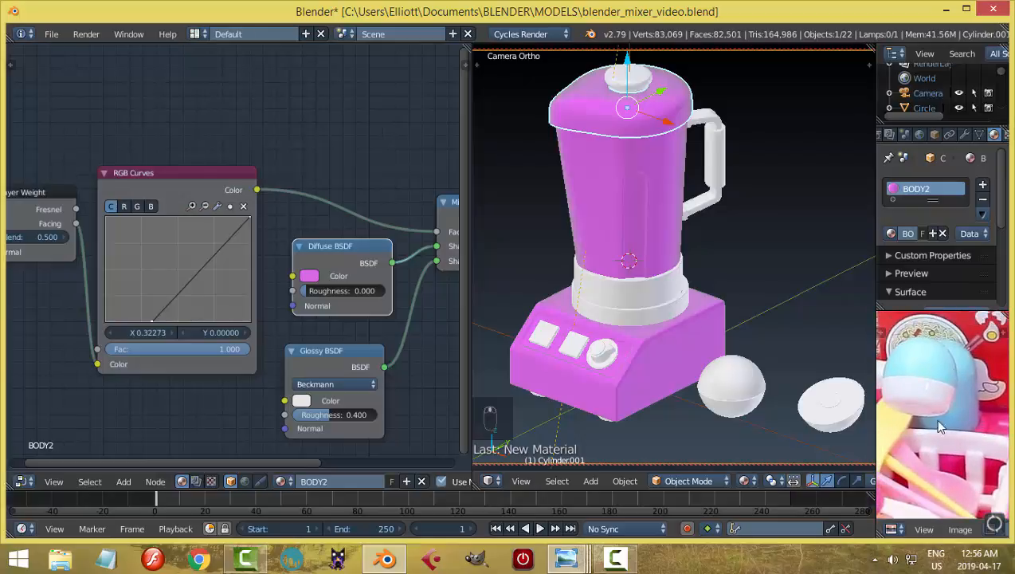
click(309, 275)
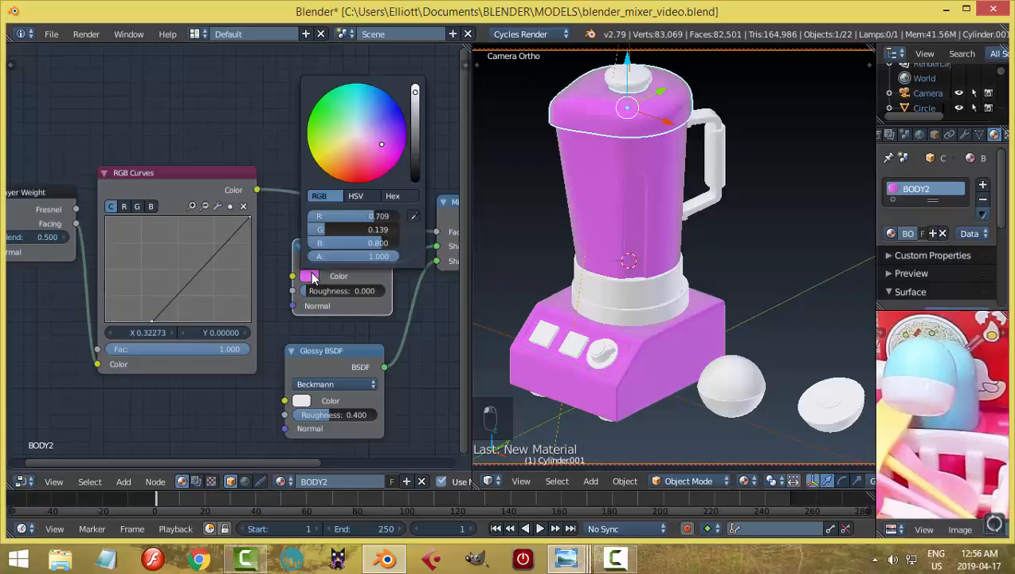
click(950, 364)
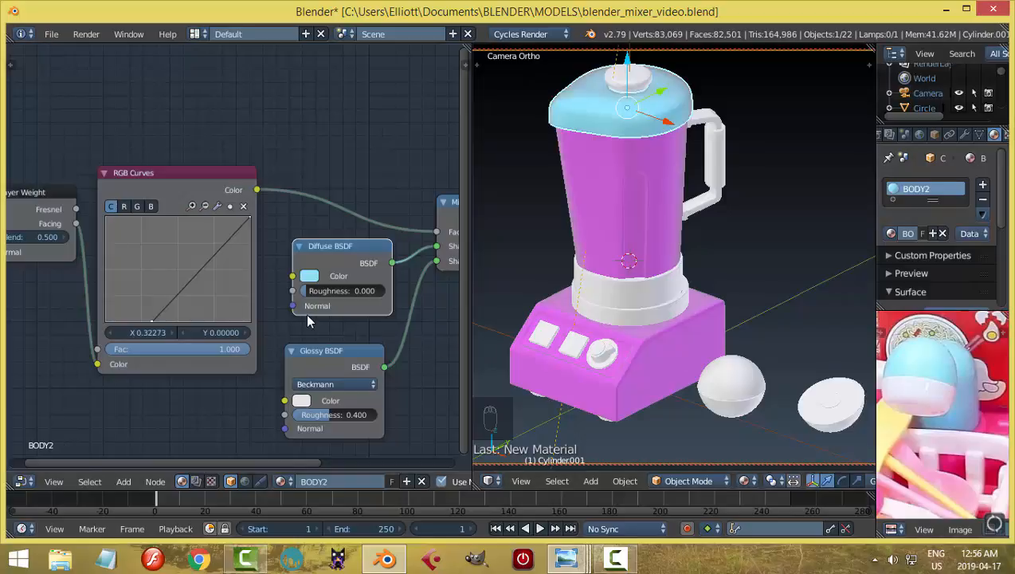
Step: Darken BODY2's blue diffuse colour slightly and preview it in rendered shading
click(309, 276)
drag(415, 97, 414, 107)
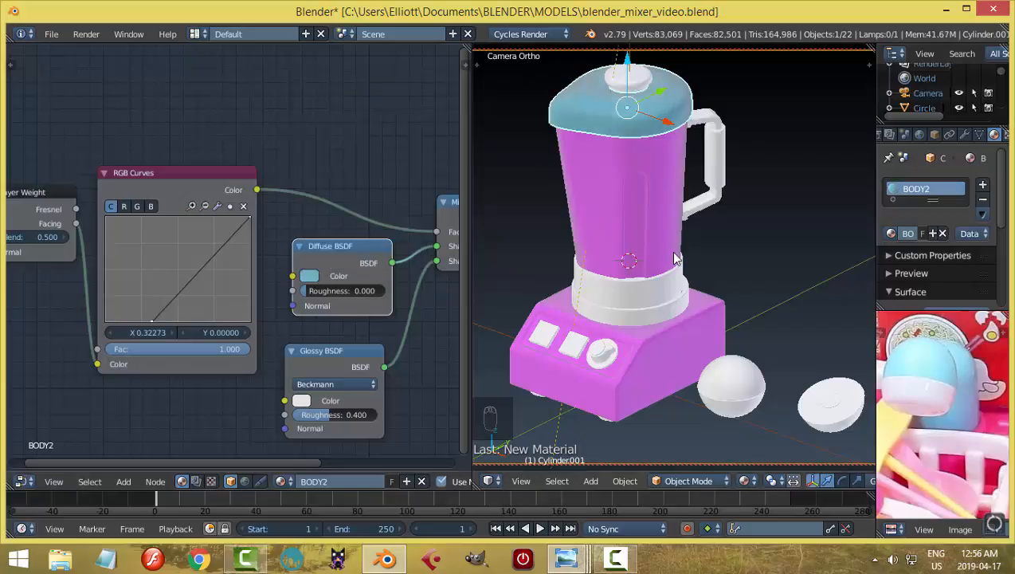
key(shift+z)
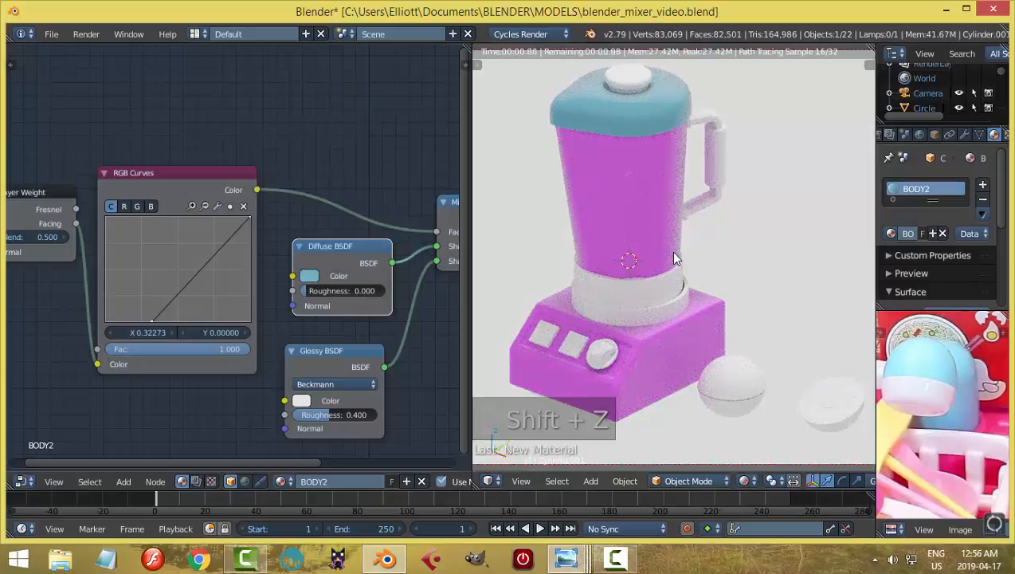
key(shift+z)
Step: Assign the BODY2 material to the collar directly below the jar and deselect it
right_click(668, 285)
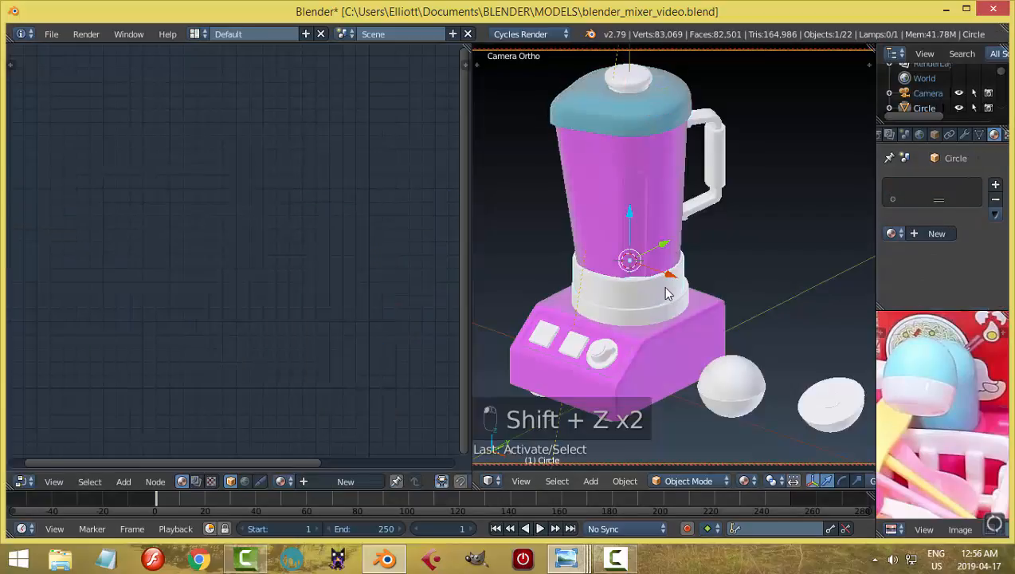
click(893, 234)
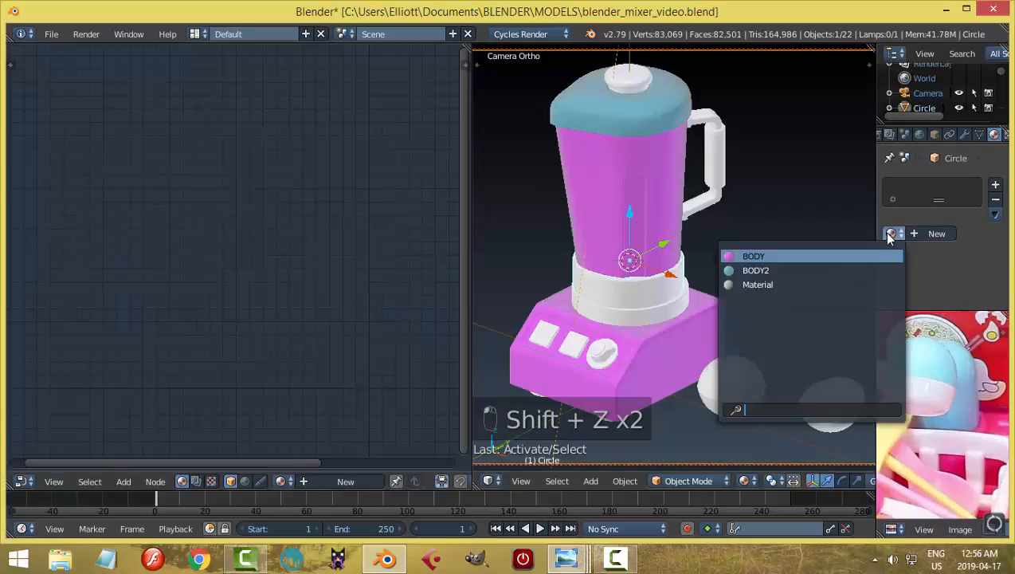
click(811, 272)
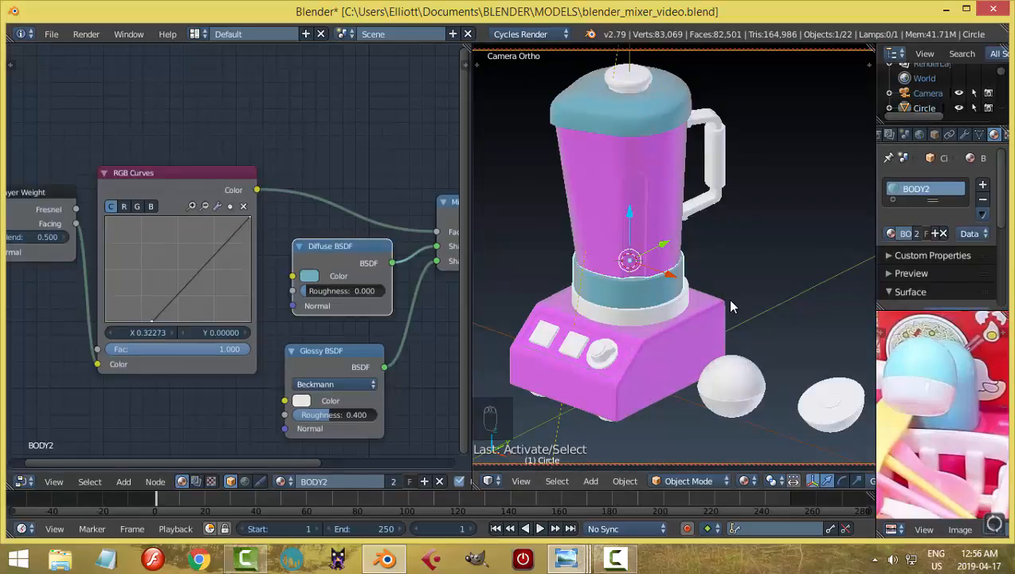
key(a)
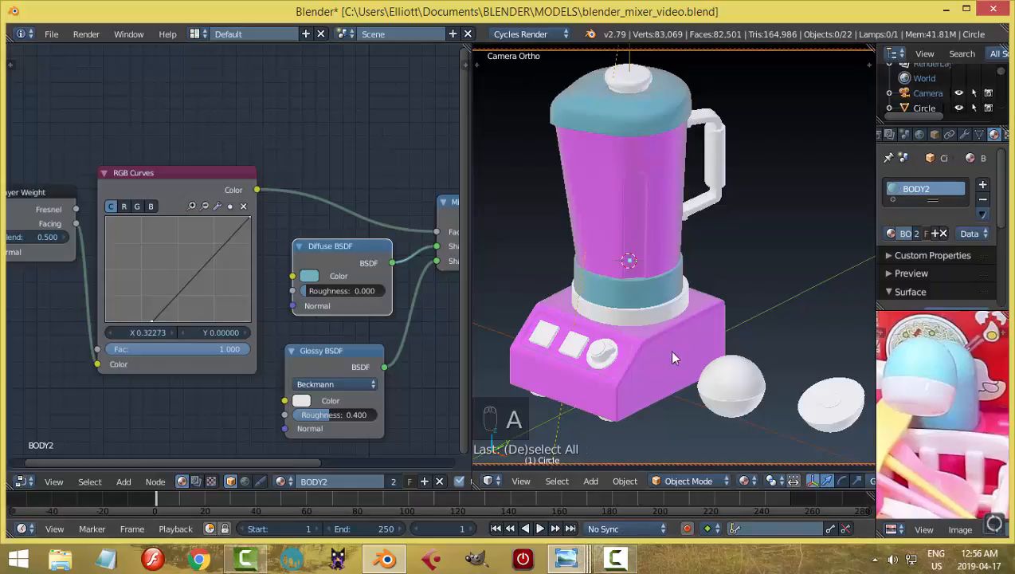
Step: Check the reference image previews, assign the BODY material to the ring below the blue collar and deselect it
mouse_move(566, 558)
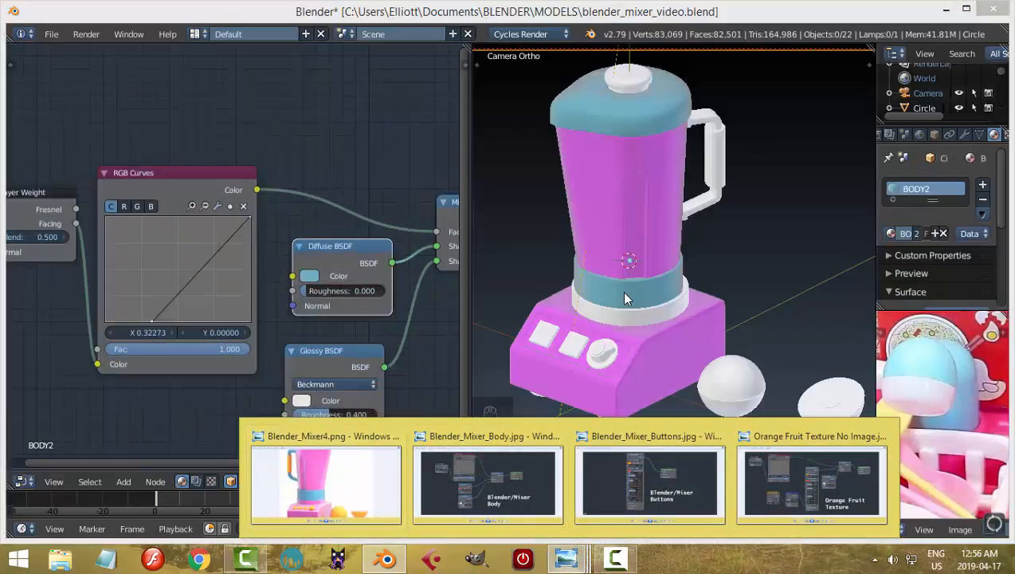
right_click(630, 322)
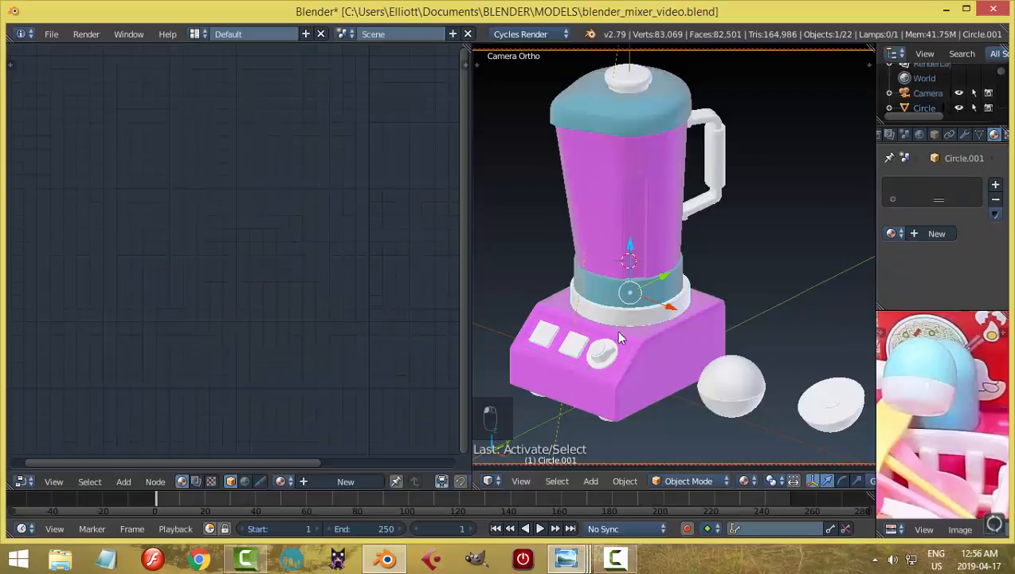
click(893, 234)
click(837, 256)
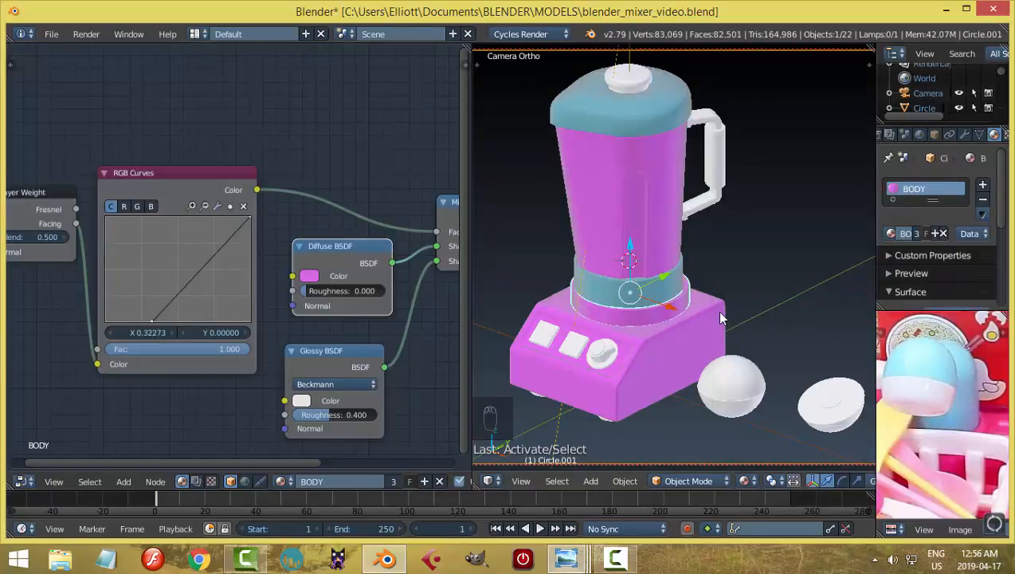
key(a)
Step: Preview the blender's collar and base ring materials in rendered shading, returning to the previous shading mode
key(shift+s)
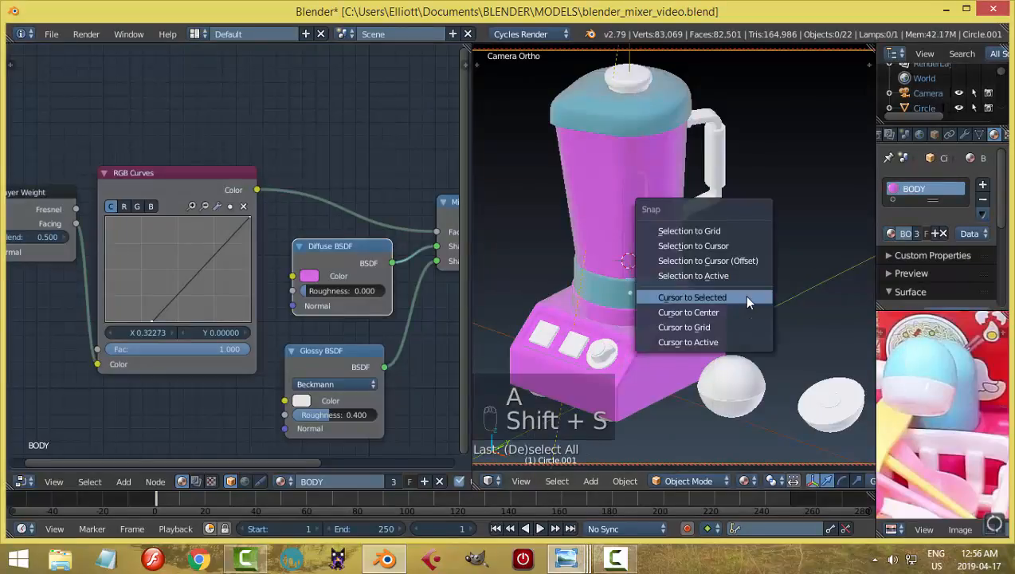
click(748, 303)
key(shift+z)
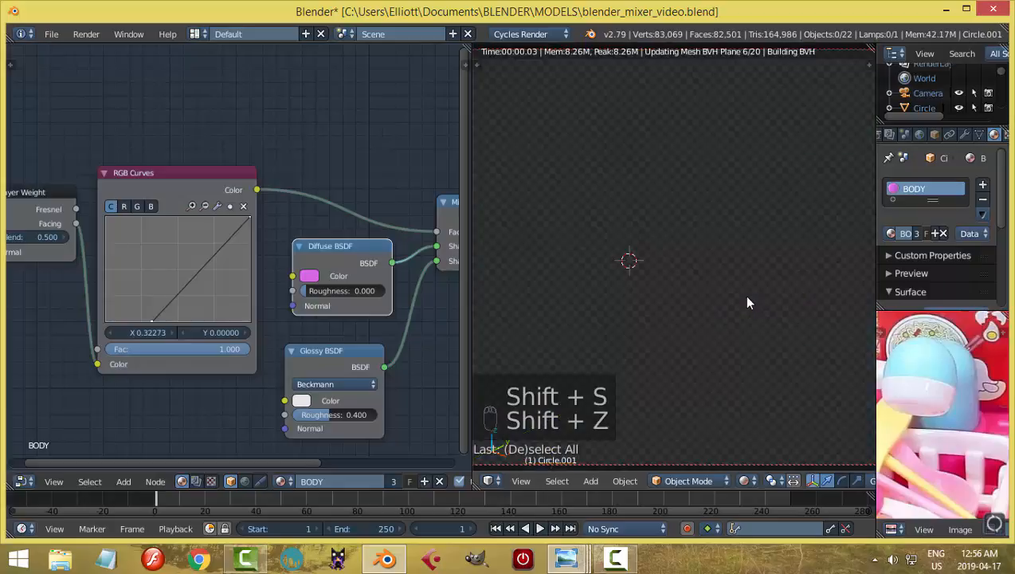
key(shift+z)
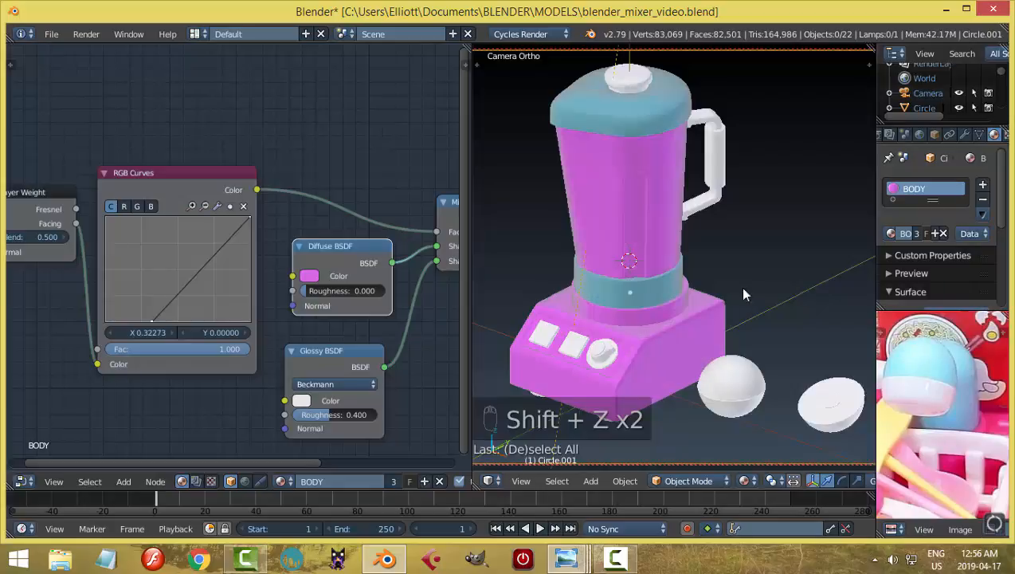
Step: Assign the BODY2 material to the handle's bracket and deselect it
right_click(701, 217)
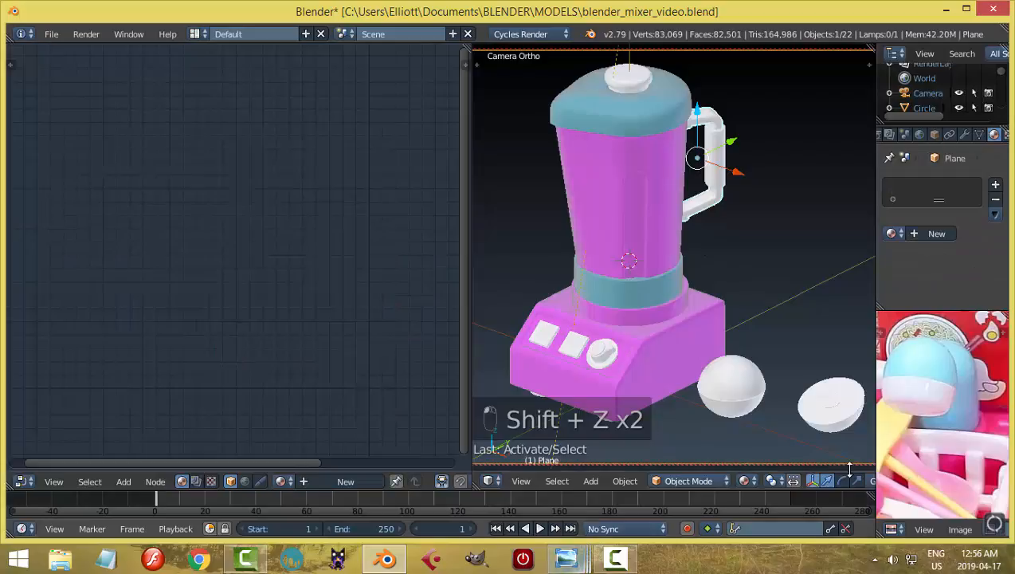
click(892, 234)
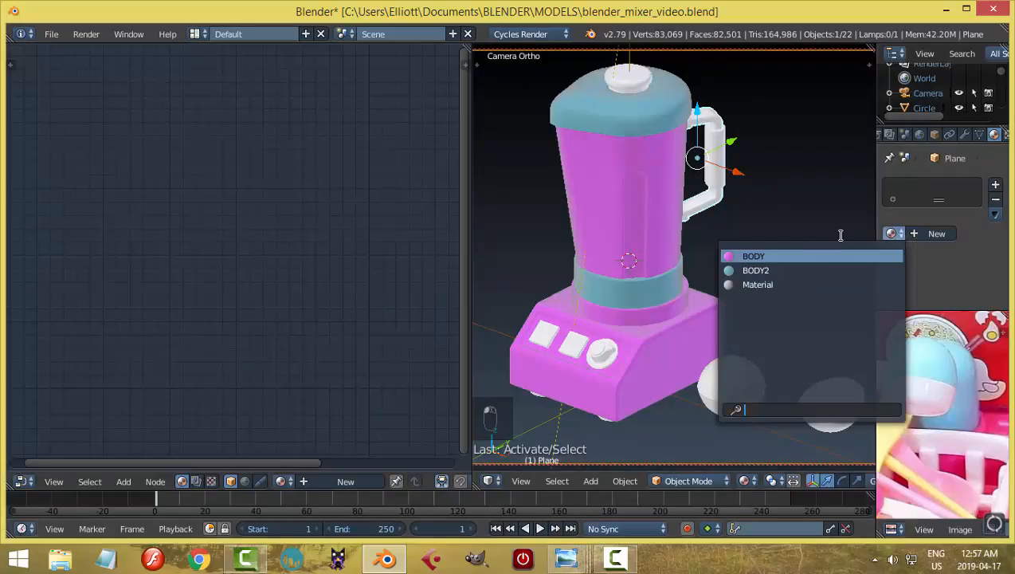
click(797, 269)
key(a)
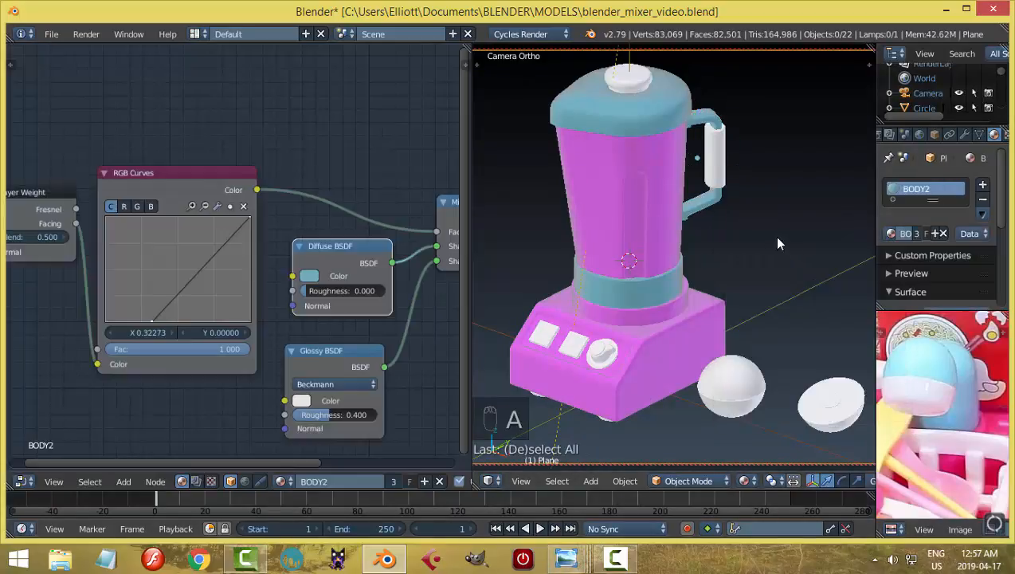
Step: Examine the blender with its pink and blue materials up close in rendered shading
key(shift+z)
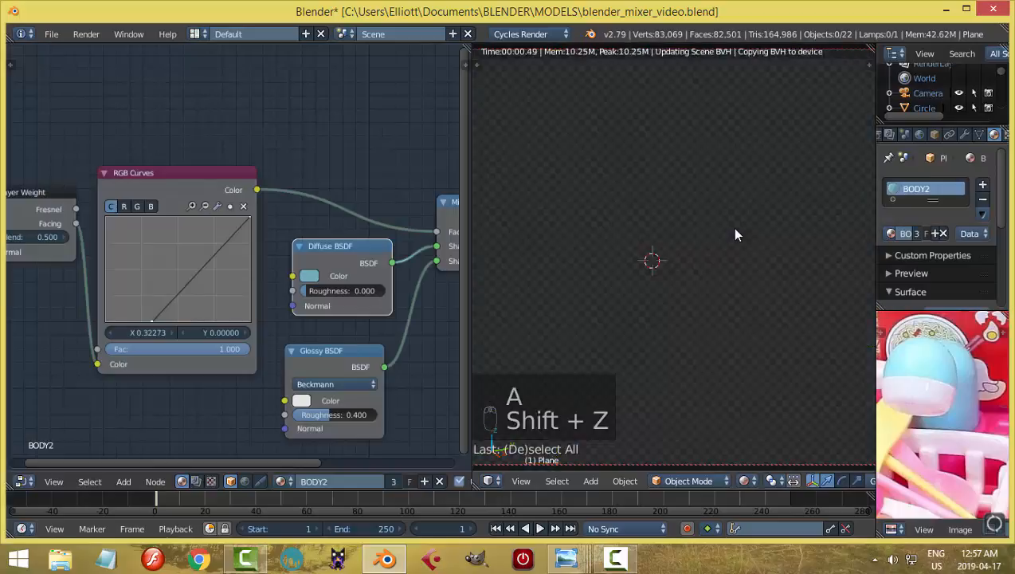
scroll(730, 244, up, 3)
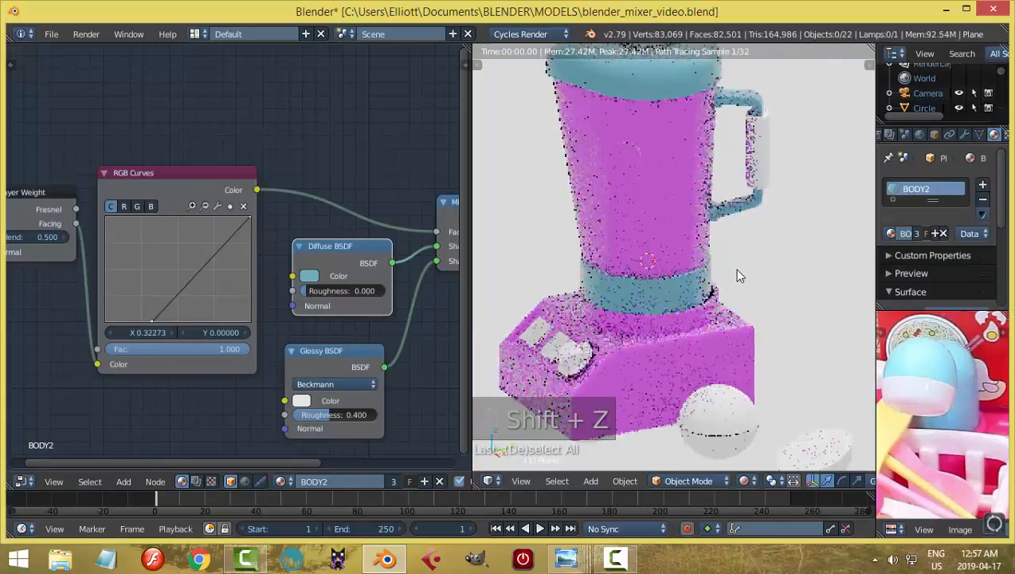
scroll(720, 253, down, 1)
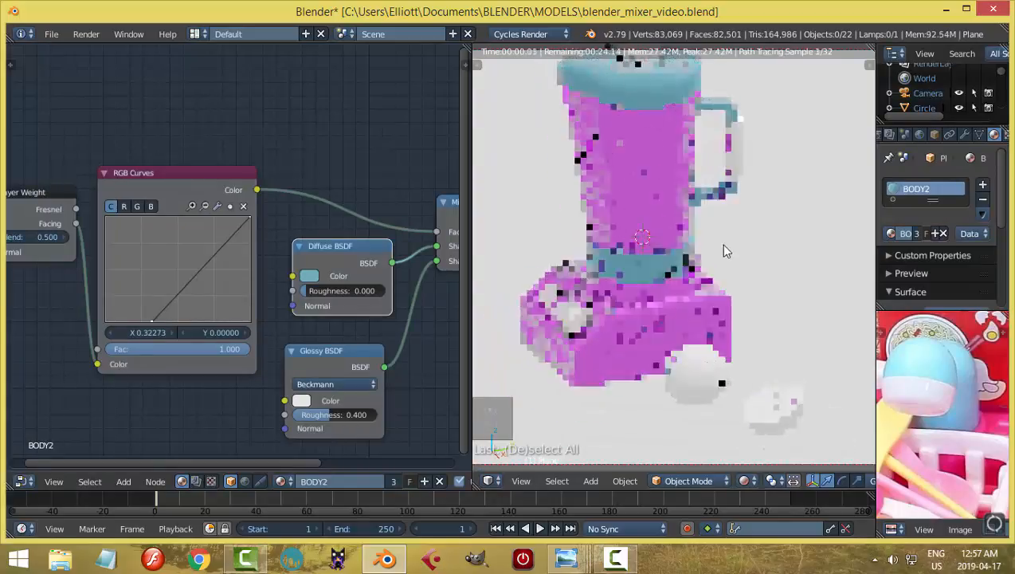
Step: Inspect the blender's base and jar in rendered shading, save the file and leave rendered shading
middle_drag(721, 246, 763, 250)
shift+middle_drag(701, 290, 722, 264)
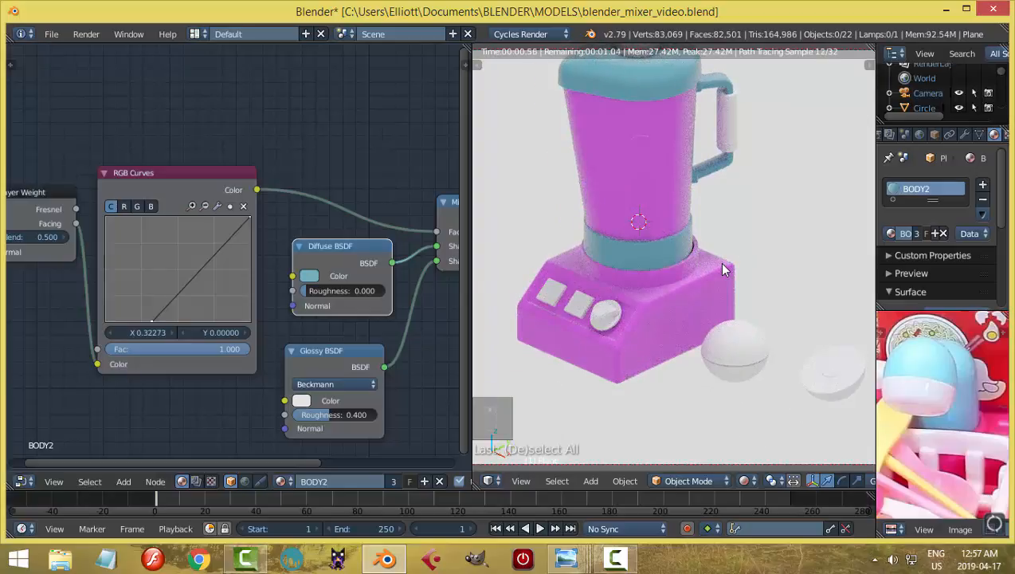
key(ctrl+s)
key(shift+z)
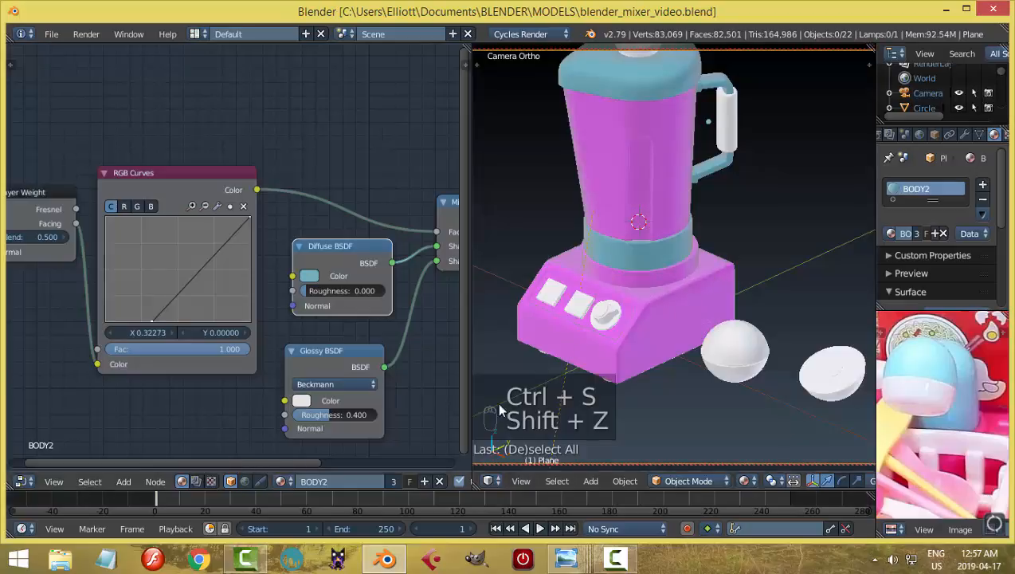
Step: Consult the Blender_Mixer_Buttons.jpg reference, create a new material on the first square button and delete its Diffuse BSDF node
click(544, 293)
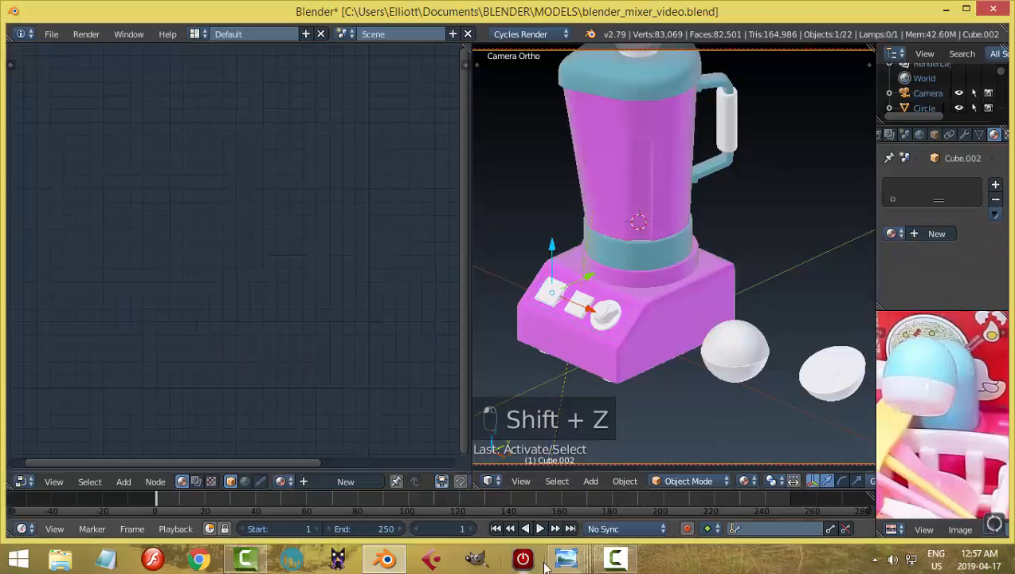
mouse_move(579, 562)
click(607, 481)
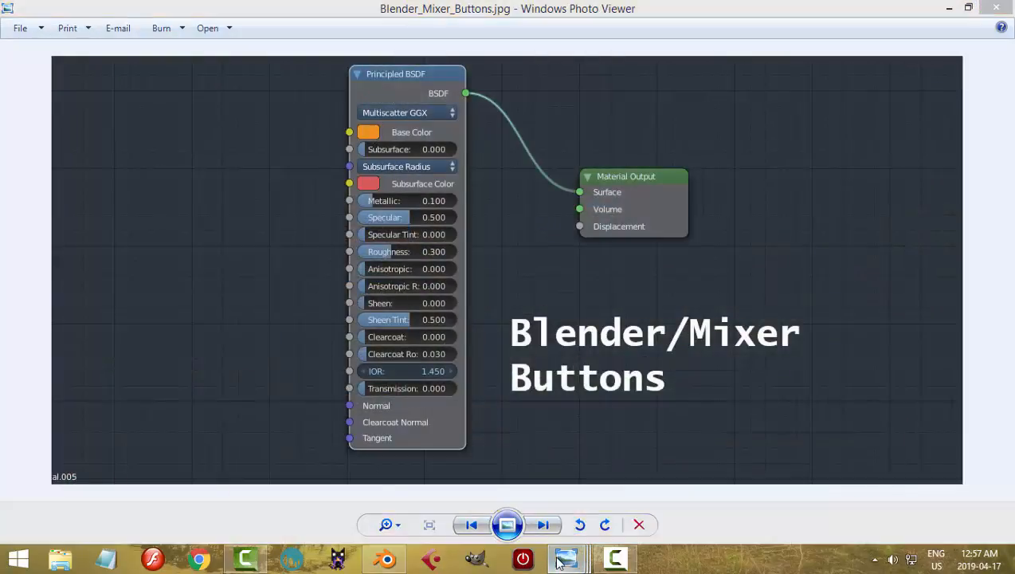
mouse_move(566, 558)
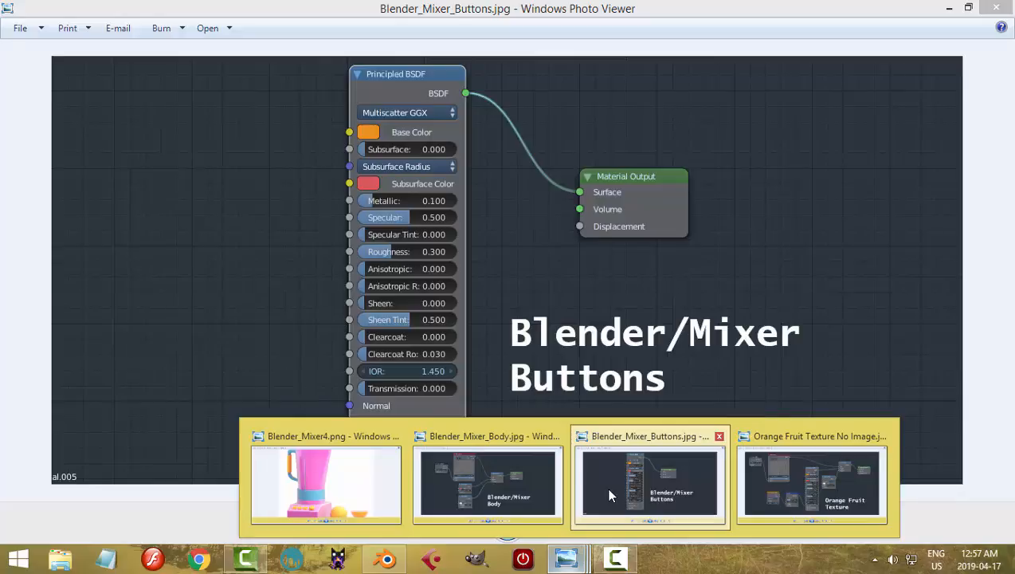
click(386, 557)
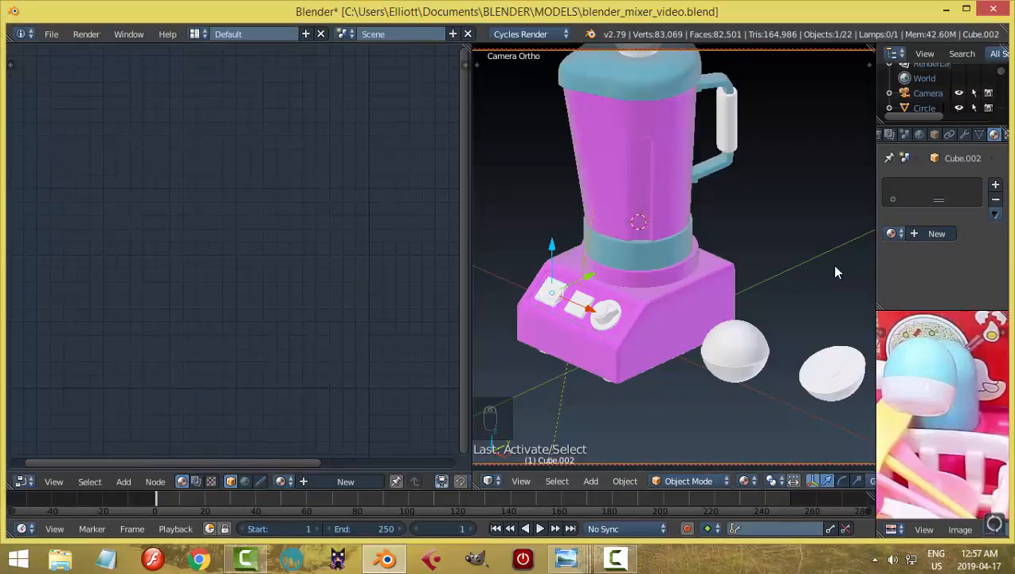
click(926, 233)
ctrl+scroll(351, 291, down, 4)
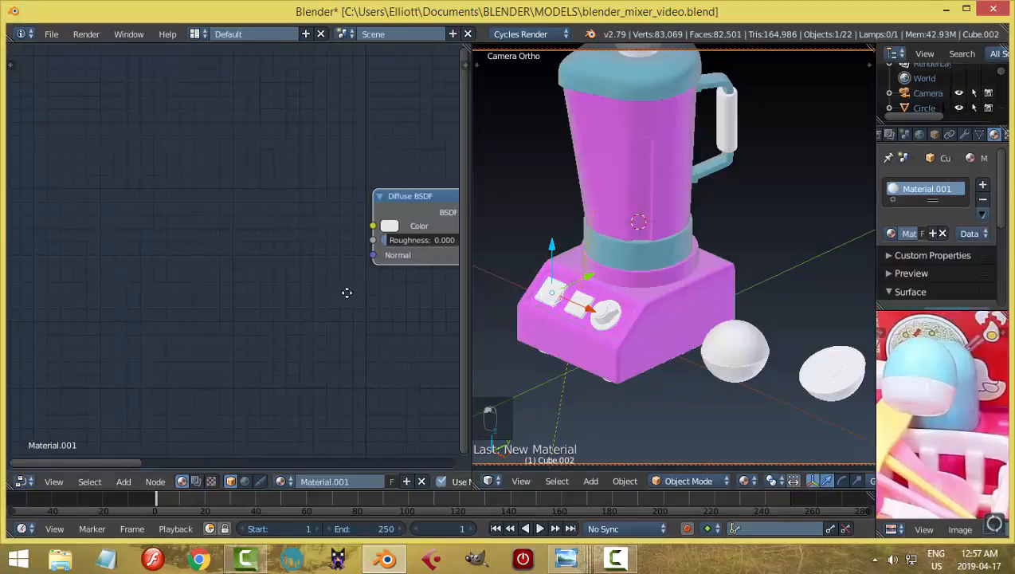
right_click(304, 209)
key(x)
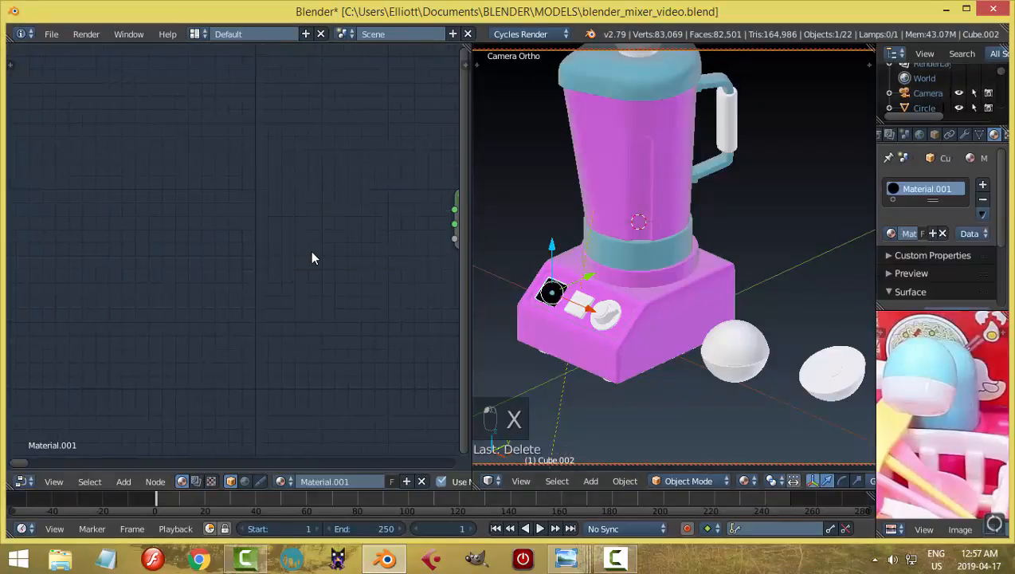
Step: Add a Principled BSDF node to the button material and connect its BSDF output to the Material Output's Surface input
key(shift+a)
mouse_move(313, 255)
mouse_move(299, 223)
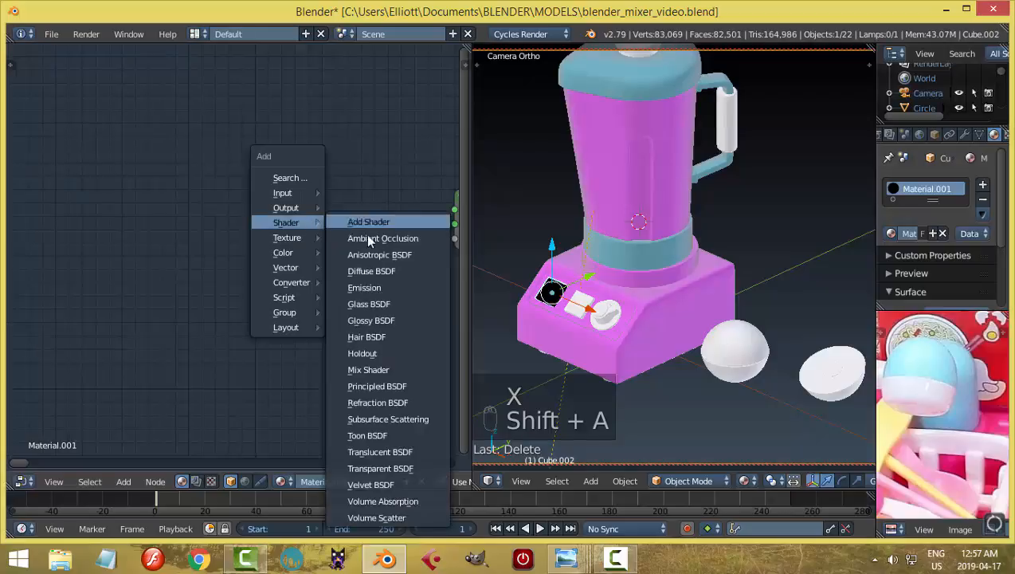
click(363, 386)
click(211, 147)
middle_drag(358, 220, 307, 198)
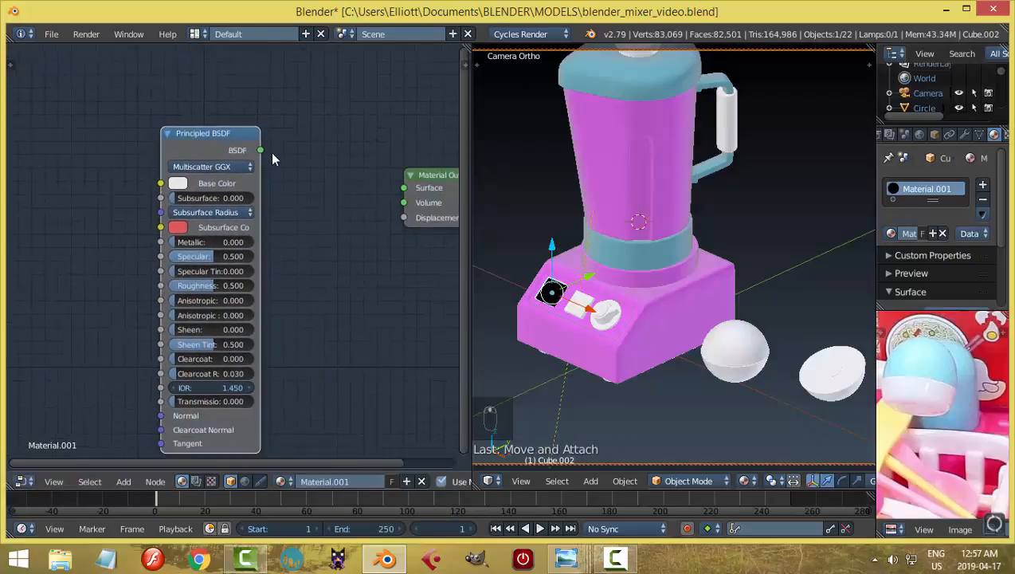
drag(260, 150, 404, 188)
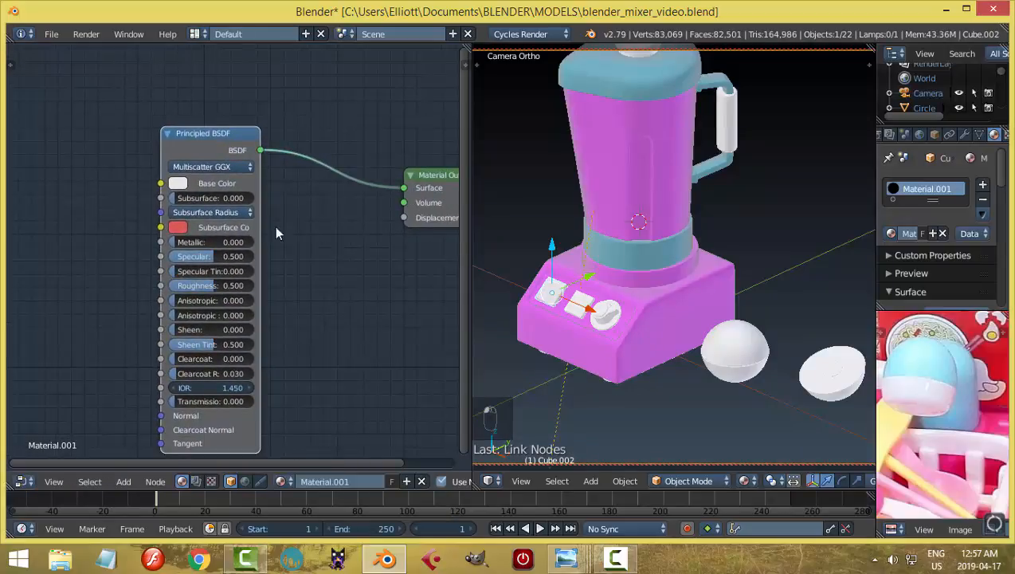
Step: Set the Principled BSDF's Base Color to orange, sampled from the orange toy in the reference photo
click(177, 184)
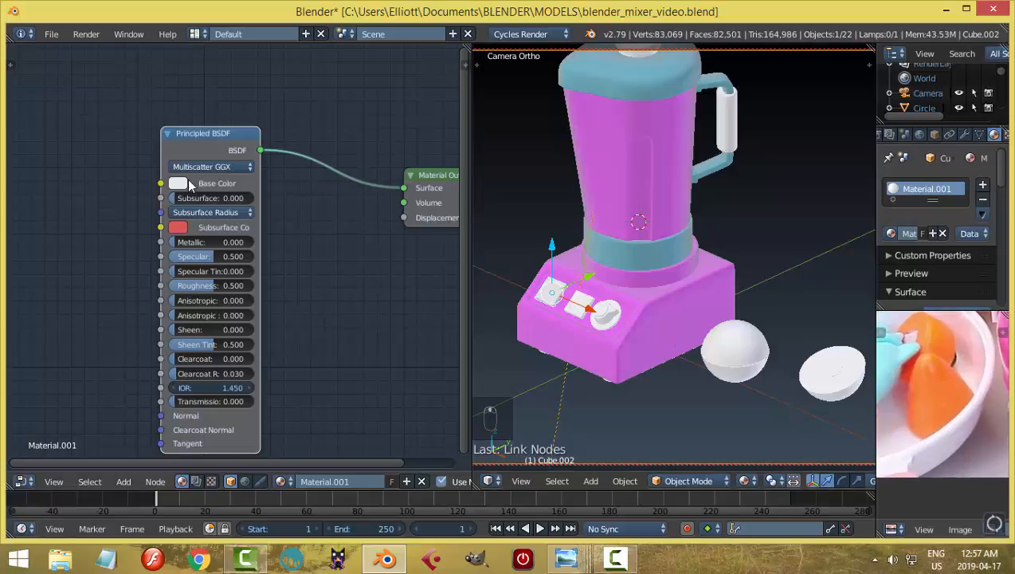
click(179, 183)
click(926, 386)
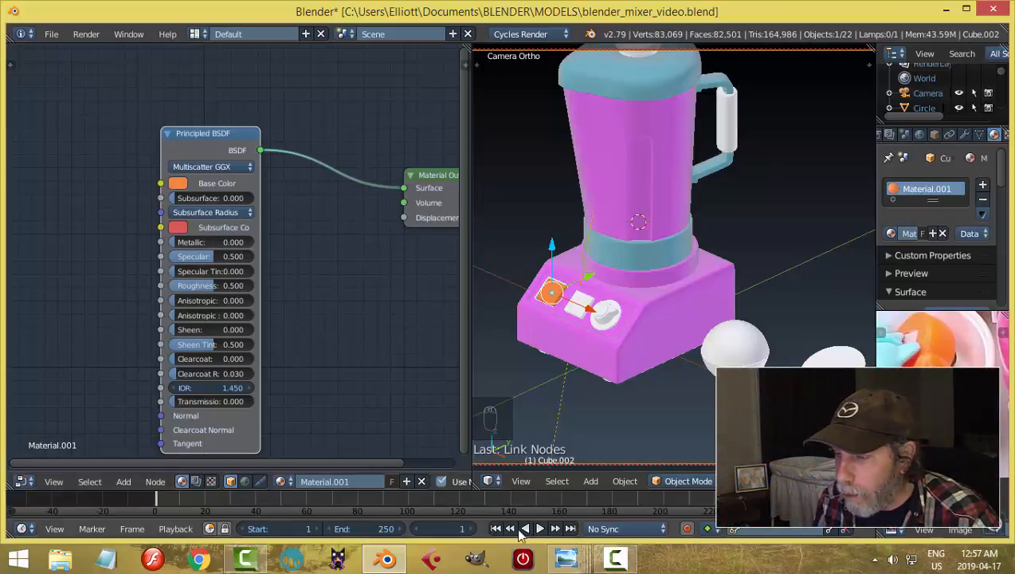
Step: Following Blender_Mixer_Buttons.jpg, set the Principled BSDF's Metallic to 0.1 and Roughness to 0.3
mouse_move(566, 560)
click(649, 478)
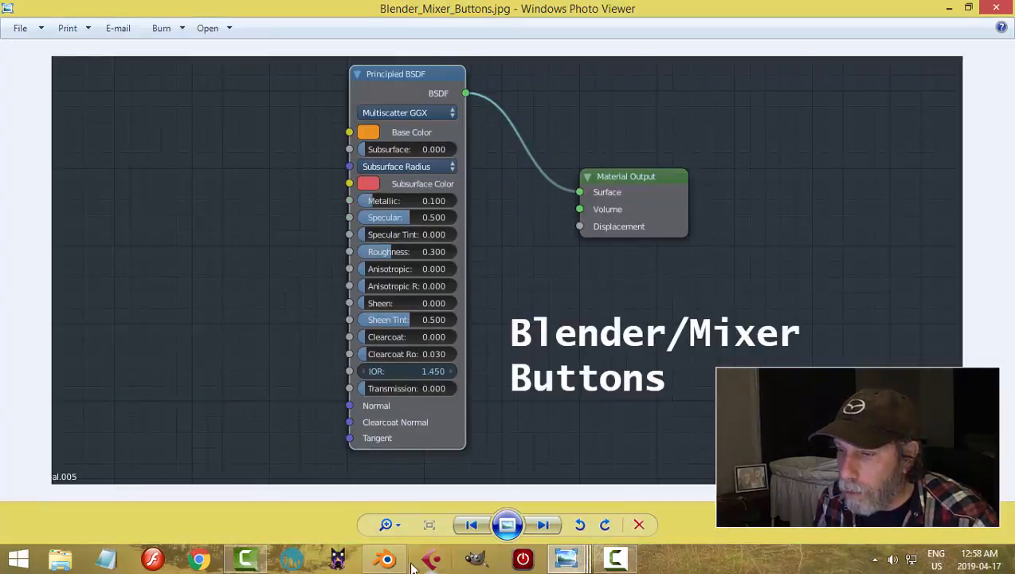
click(387, 558)
click(227, 245)
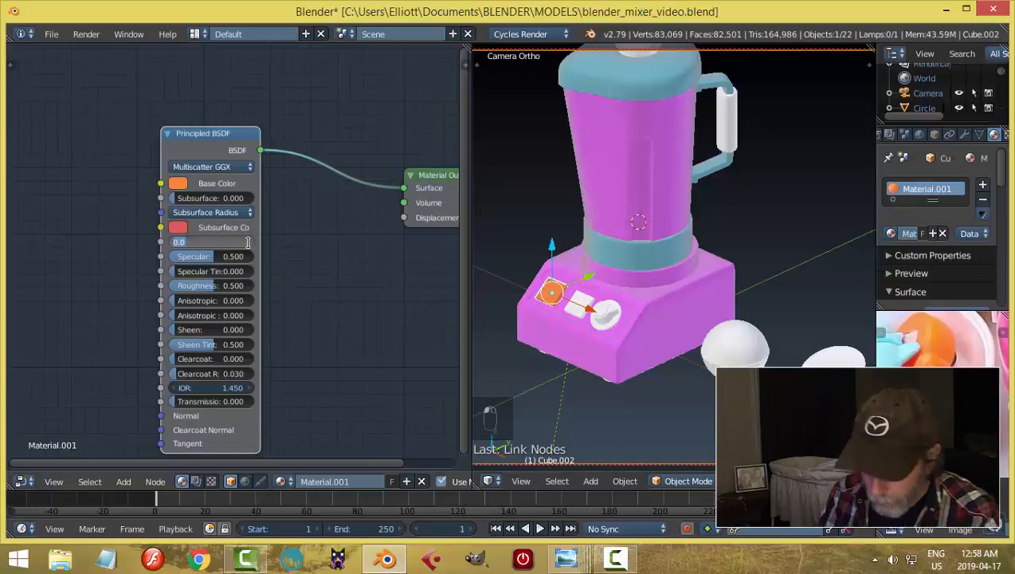
text(0.1)
key(Return)
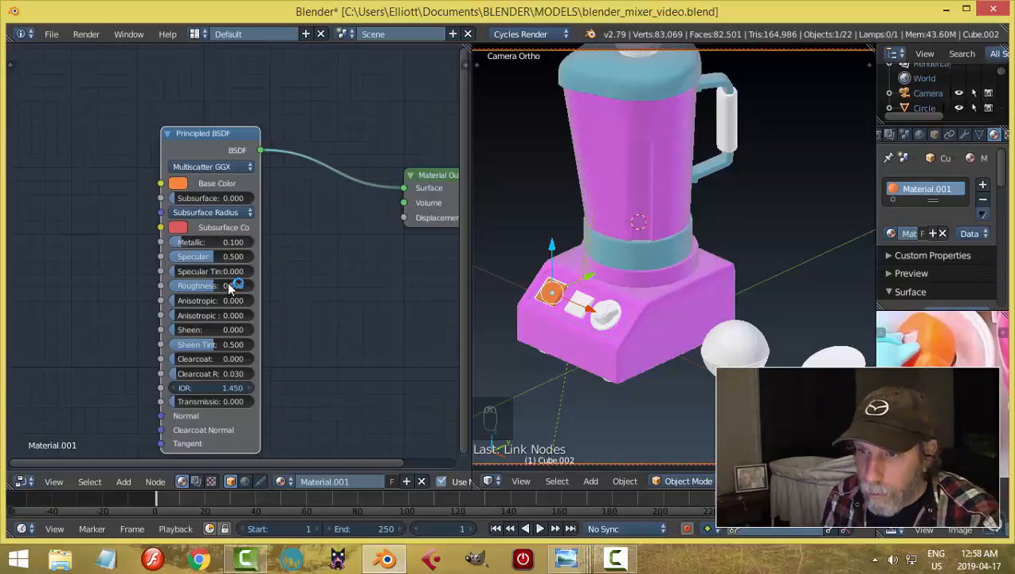
click(229, 285)
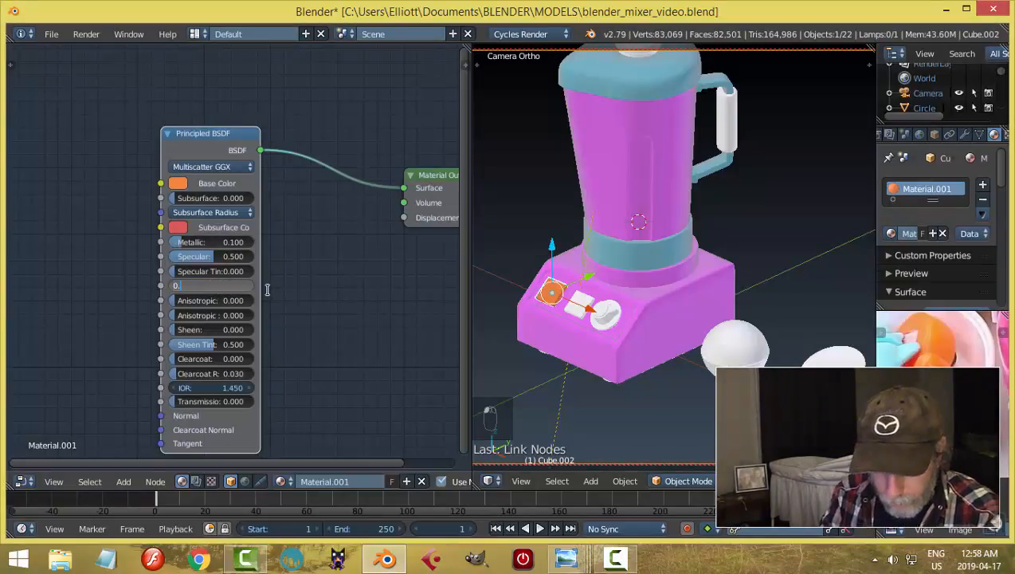
text(0.3)
key(Return)
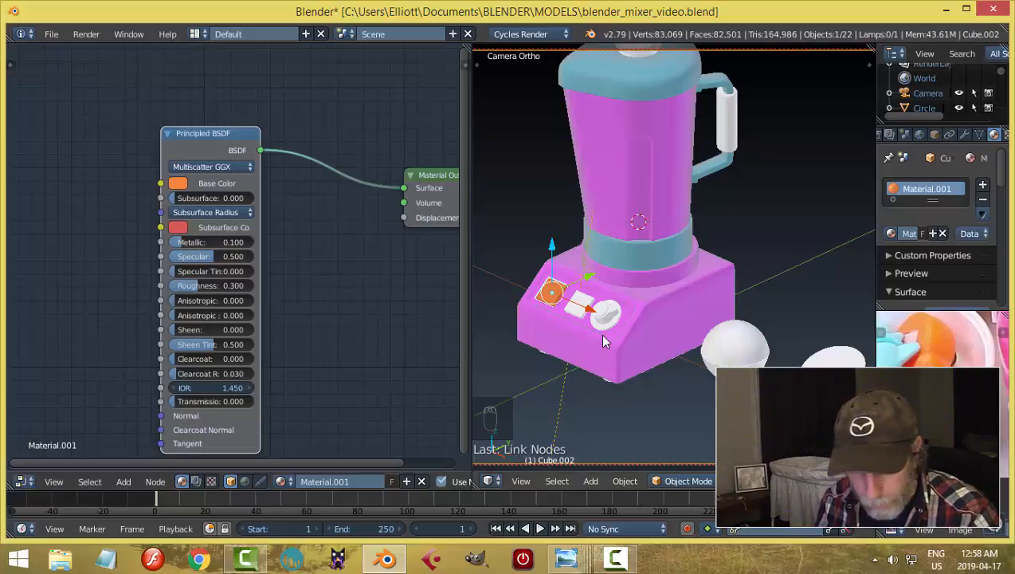
Step: Assign the orange Material.001 to the second square button and the round knob on the base
key(a)
scroll(599, 333, up, 2)
right_click(547, 333)
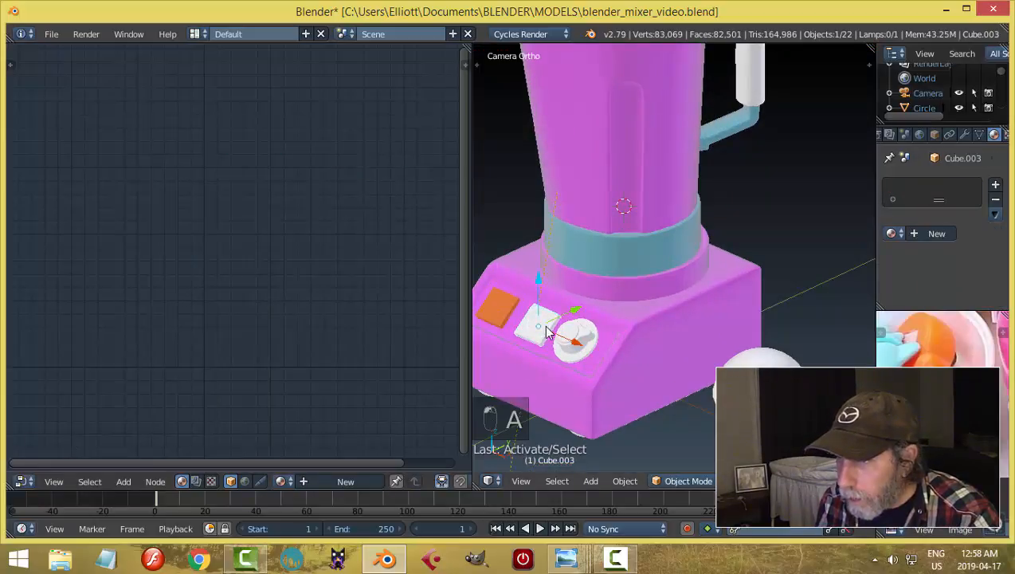
click(893, 234)
click(751, 298)
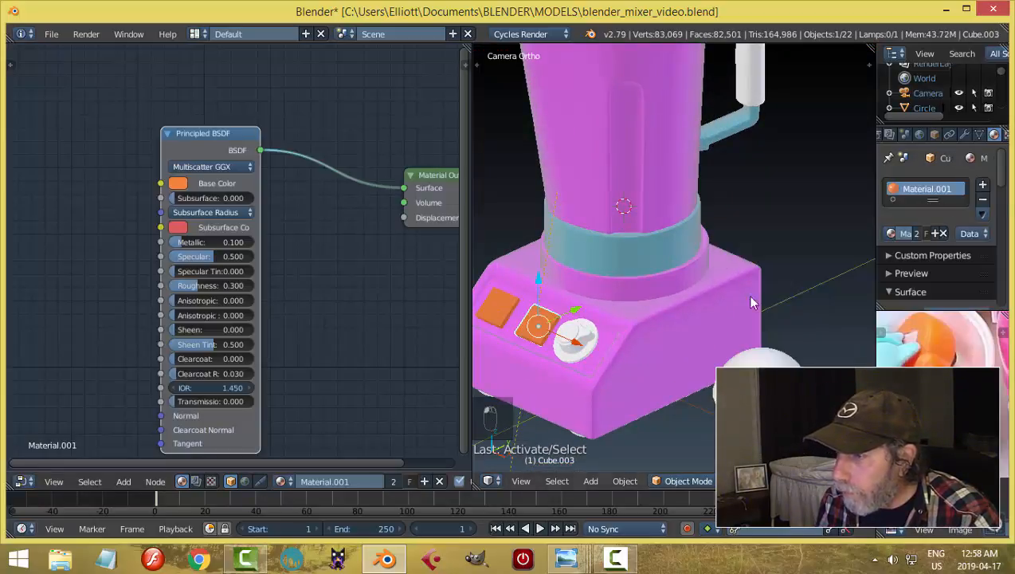
right_click(589, 333)
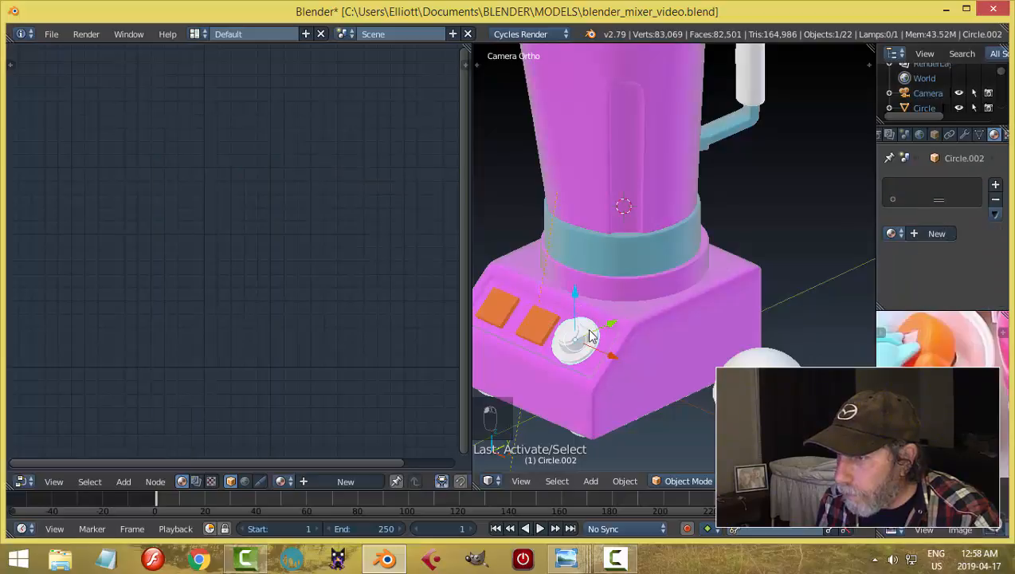
click(892, 233)
click(795, 295)
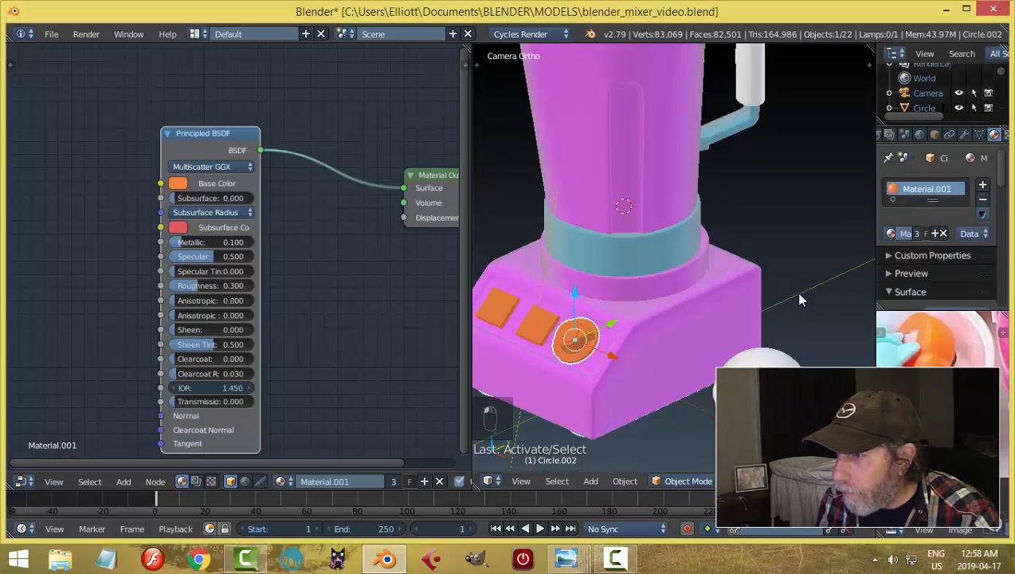
Step: Rename the orange material as BUTTONS and check the colored parts in the Blender_Mixer4.png reference image
click(905, 233)
text(BUT)
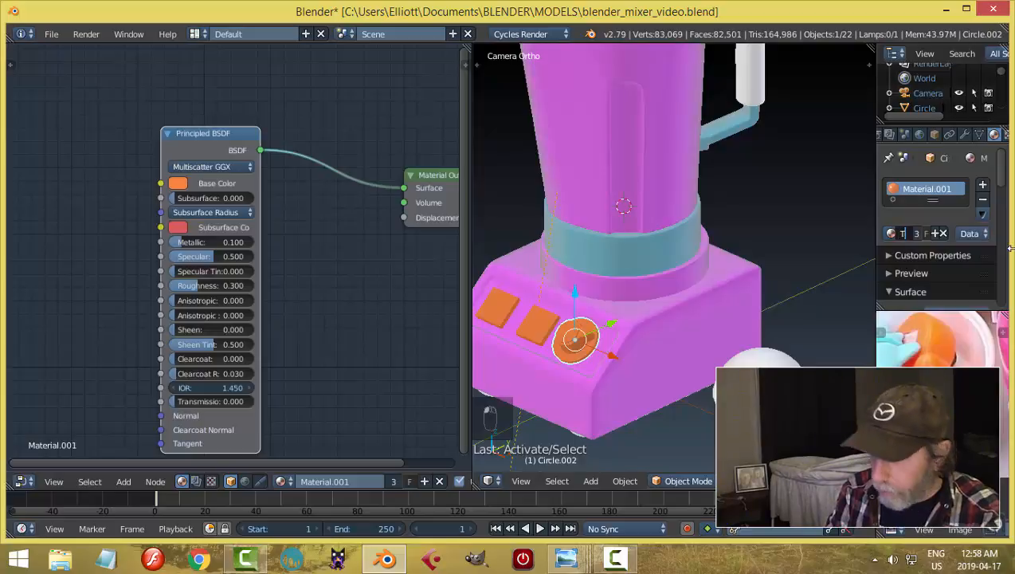
text(TONS)
key(Return)
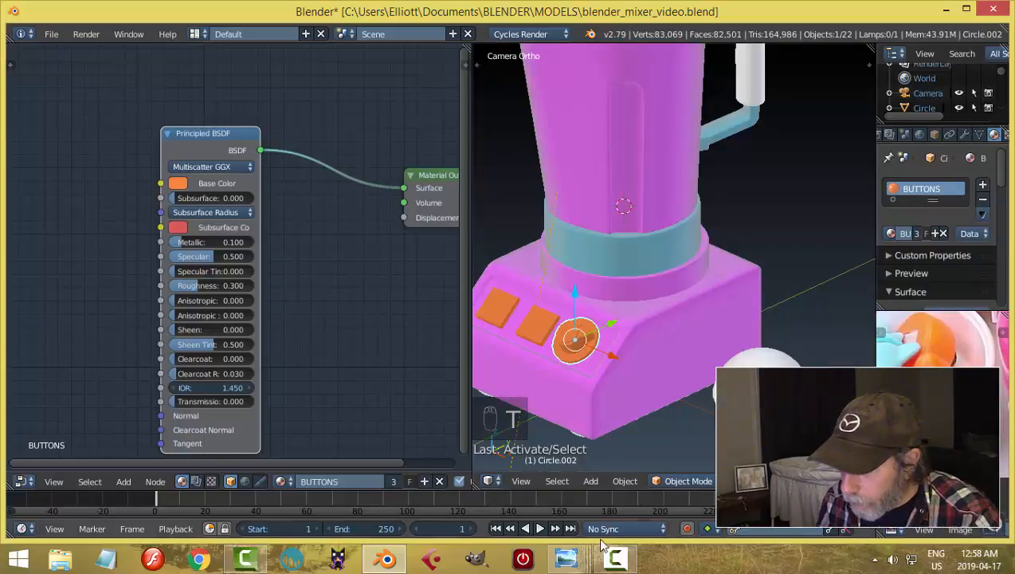
mouse_move(566, 558)
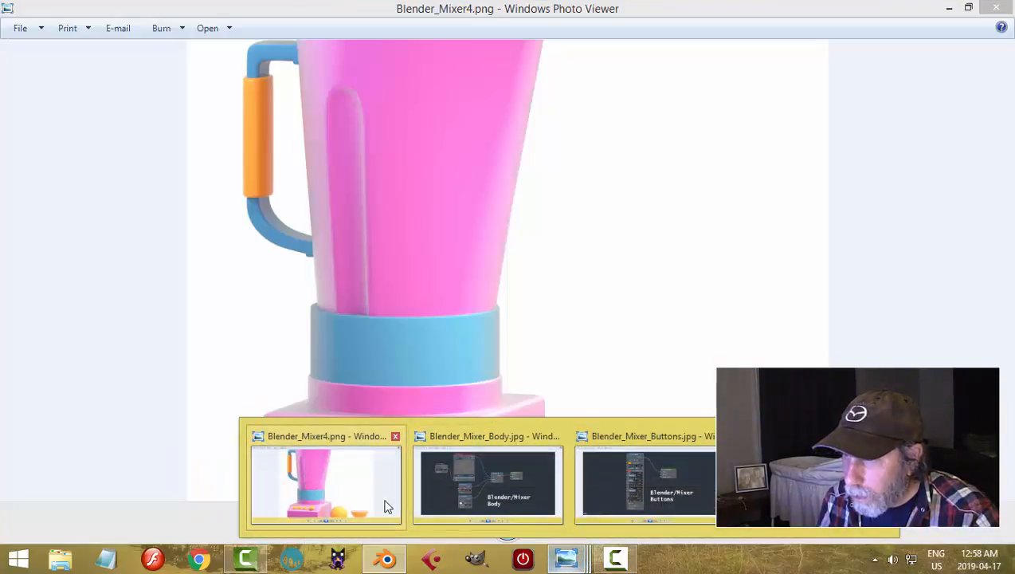
click(385, 507)
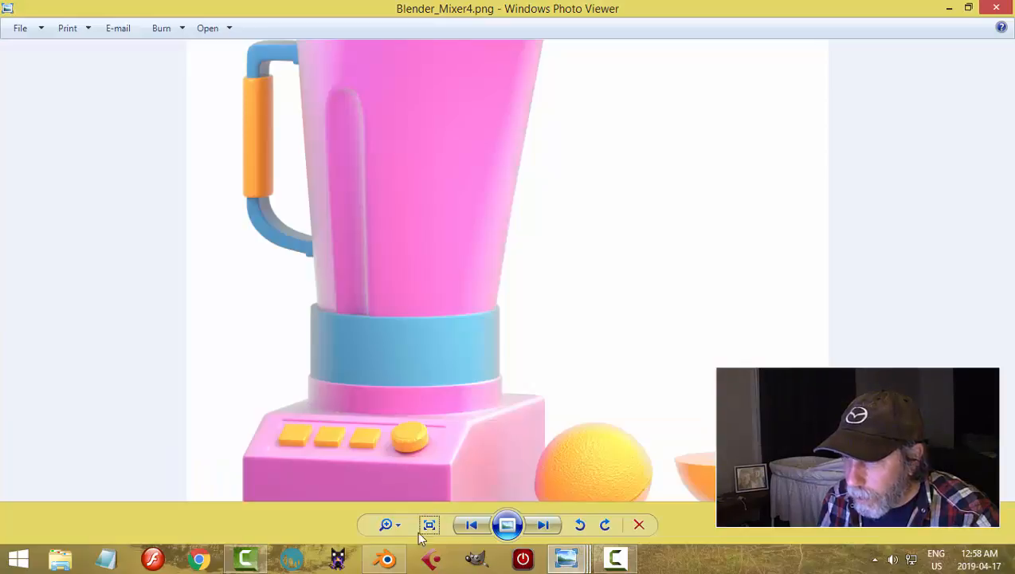
click(386, 558)
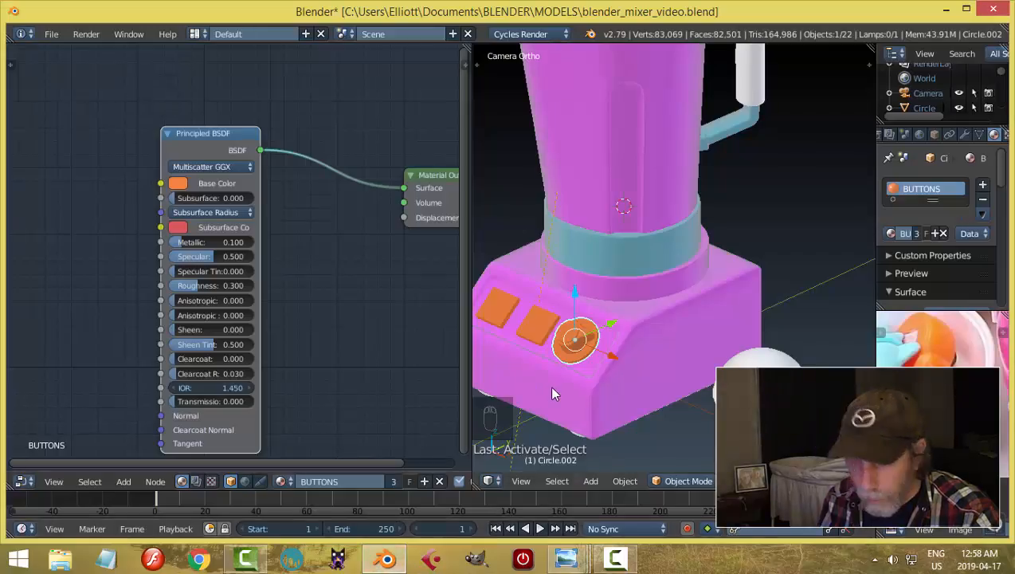
Step: Deselect the round knob, preview the orange buttons in rendered shading and save the file
key(a)
key(Home)
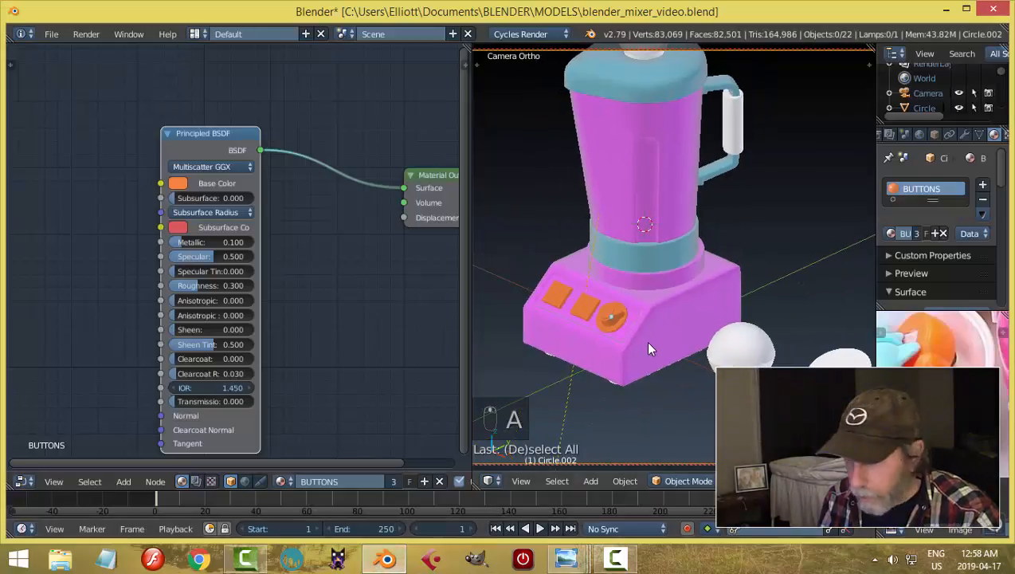
key(shift+z)
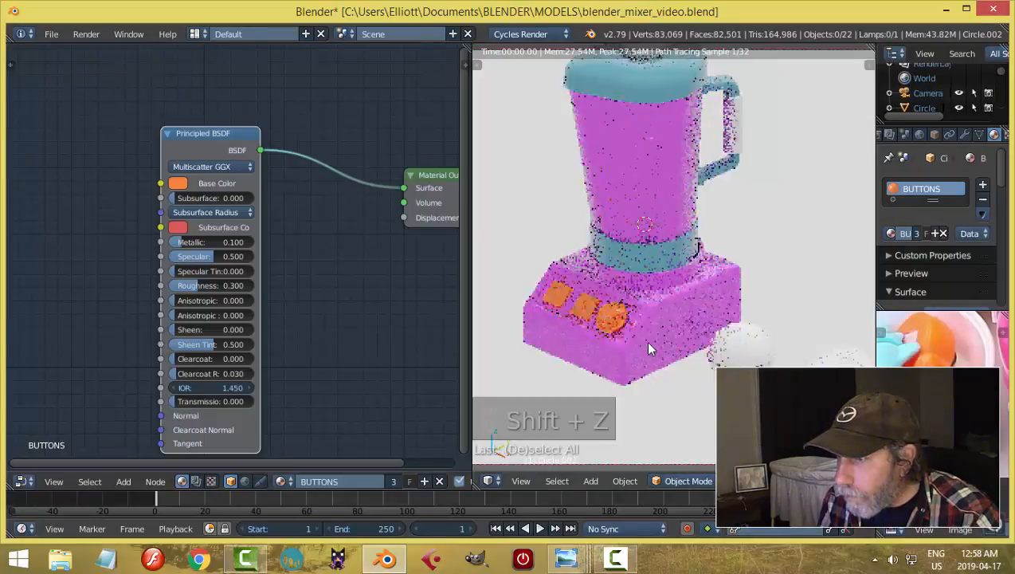
middle_drag(623, 343, 653, 351)
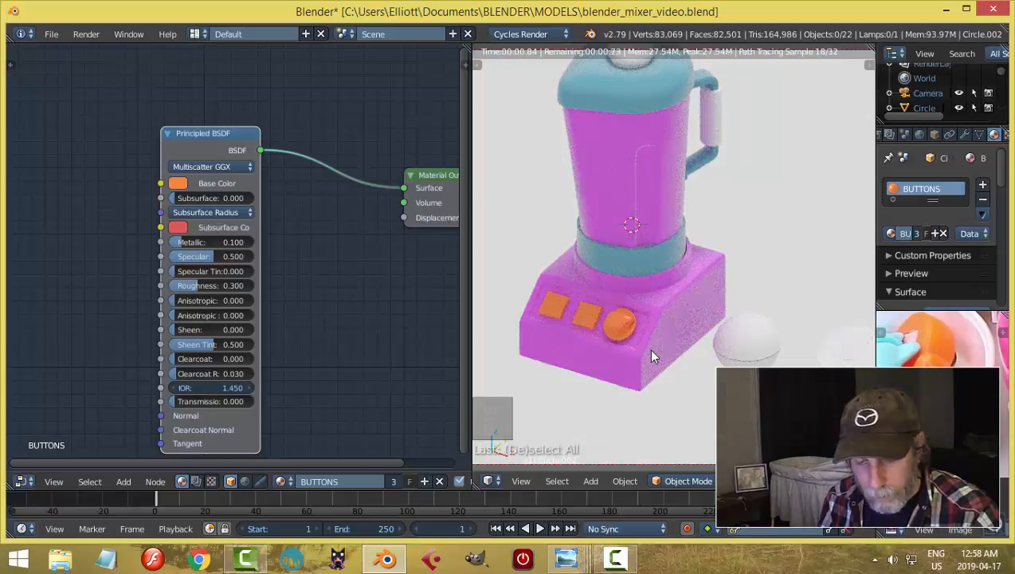
key(shift+z)
key(ctrl+s)
Step: Assign the BUTTONS material to the handle's cylindrical grip
middle_drag(651, 356, 691, 313)
right_click(704, 176)
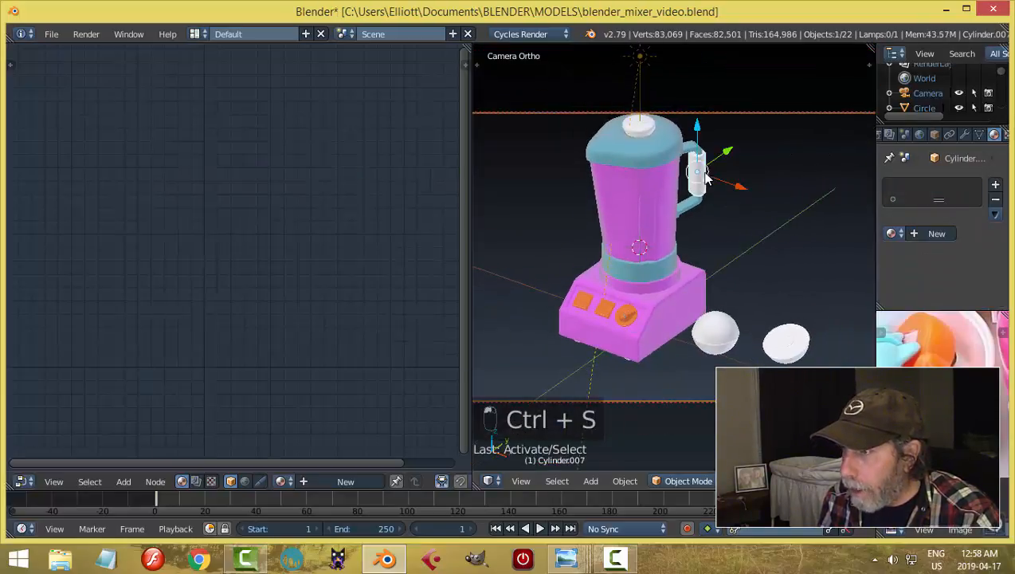
click(893, 233)
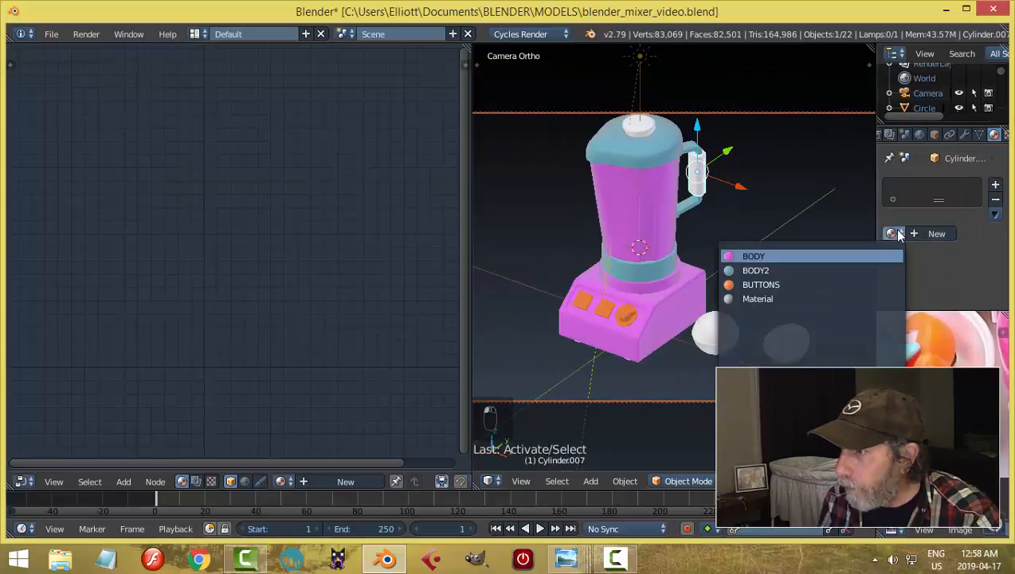
click(796, 284)
Step: Assign the BODY2 material to the small cap on top of the lid and deselect it
right_click(650, 130)
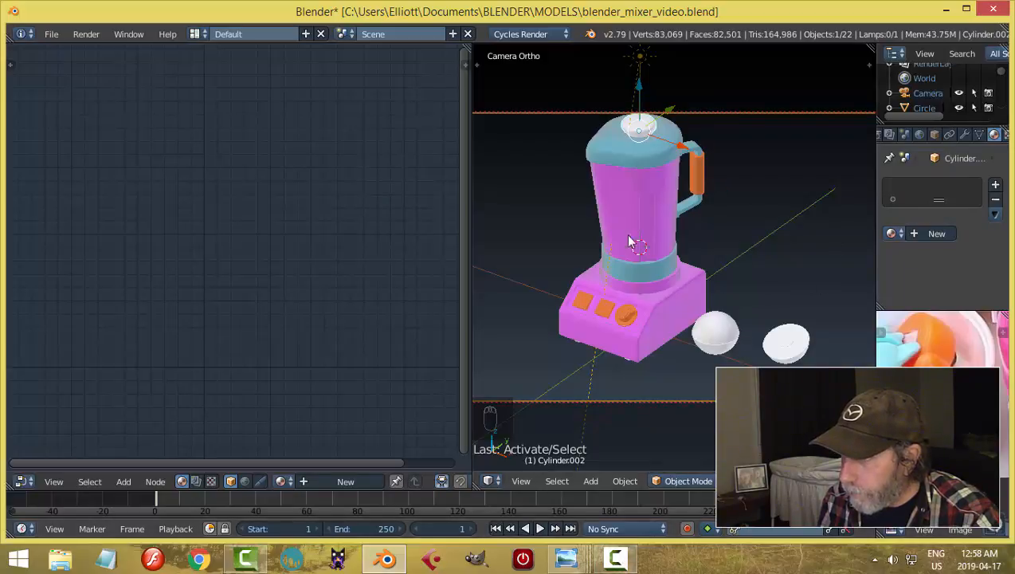
click(893, 232)
click(782, 270)
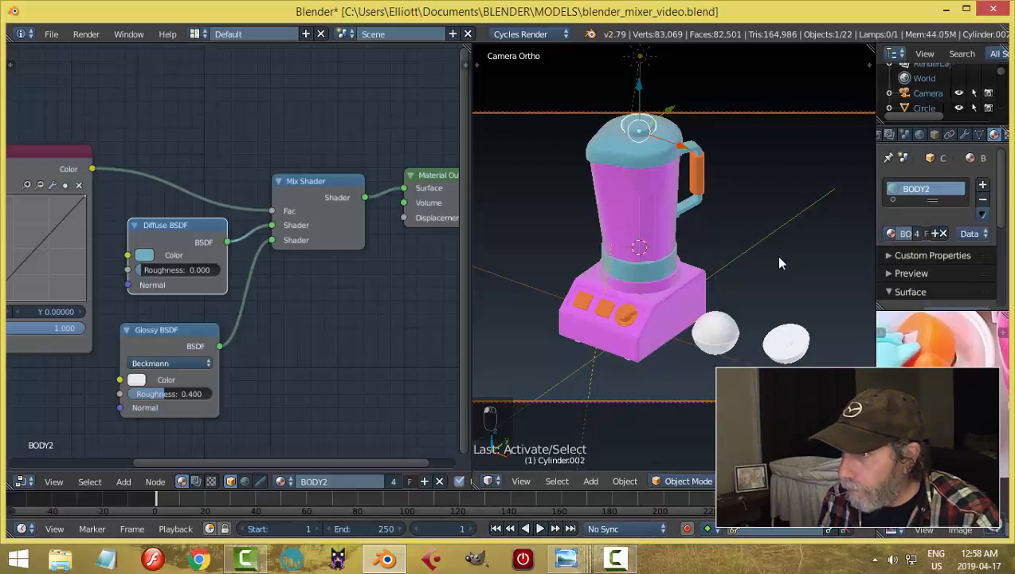
key(a)
Step: Assign the BODY material to the flat plate on the underside of the blender's base
middle_drag(743, 243, 709, 254)
middle_drag(691, 378, 638, 310)
scroll(693, 359, up, 2)
right_click(650, 305)
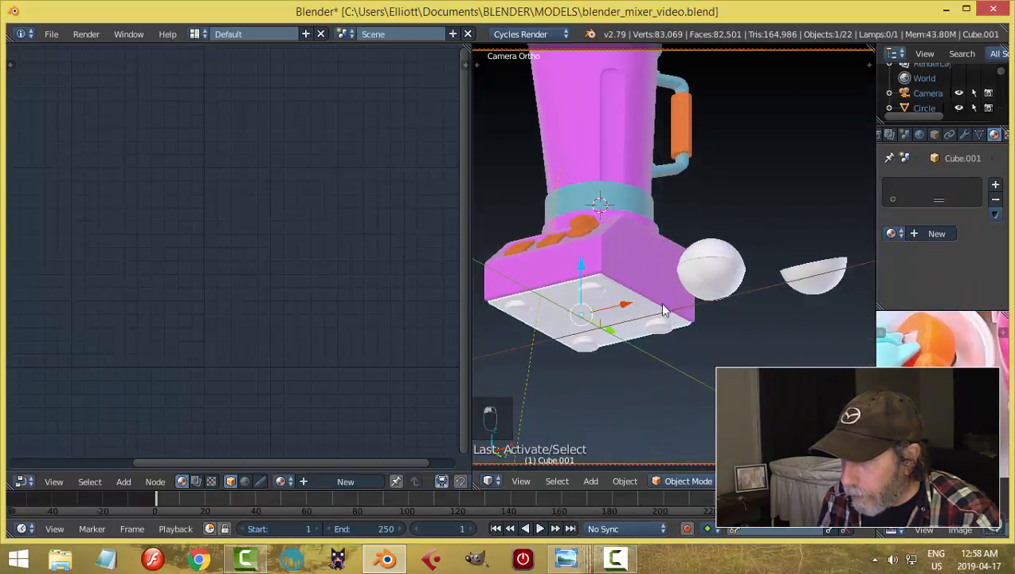
click(890, 233)
click(833, 256)
Step: Assign the BODY2 material to each of the four round feet under the base and deselect everything
right_click(592, 294)
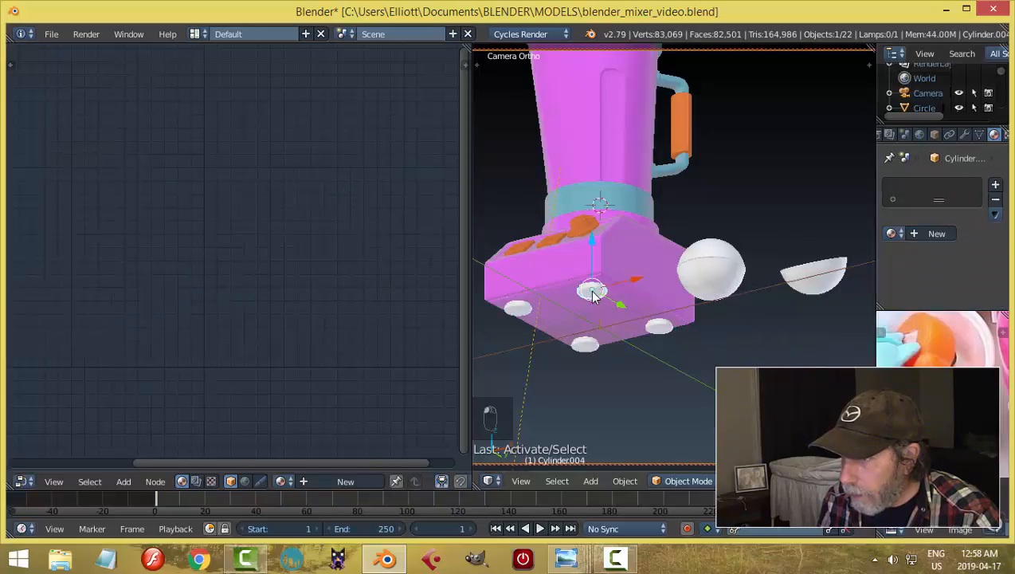
click(890, 233)
click(789, 266)
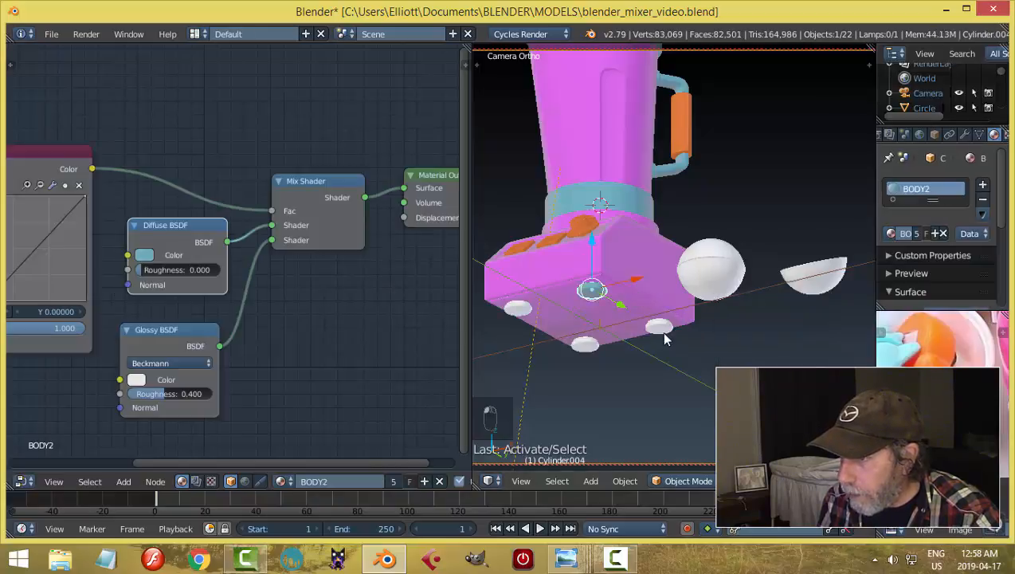
right_click(658, 327)
click(890, 233)
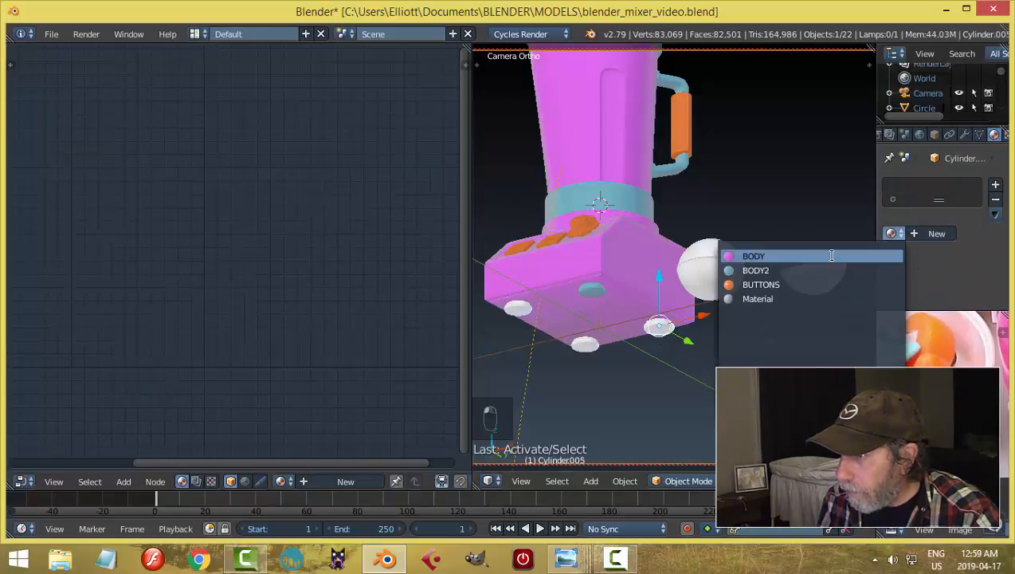
click(765, 268)
right_click(514, 311)
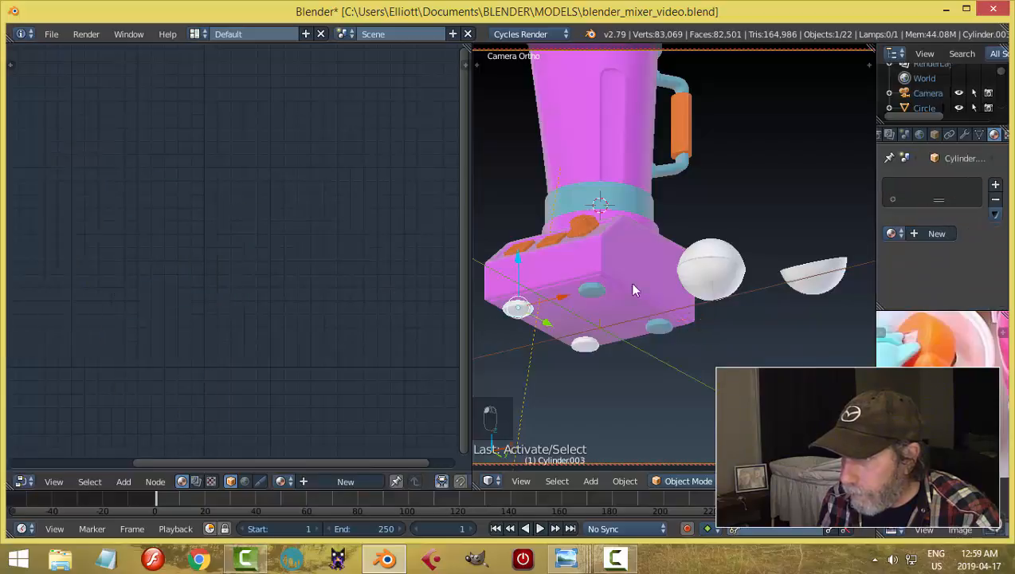
click(891, 234)
click(793, 268)
right_click(588, 344)
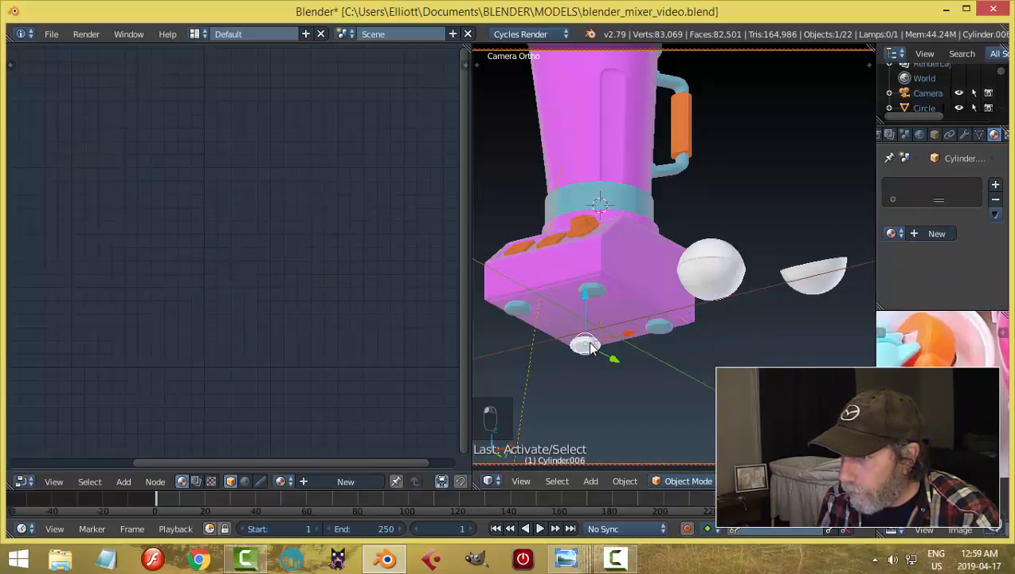
click(890, 233)
click(809, 268)
key(a)
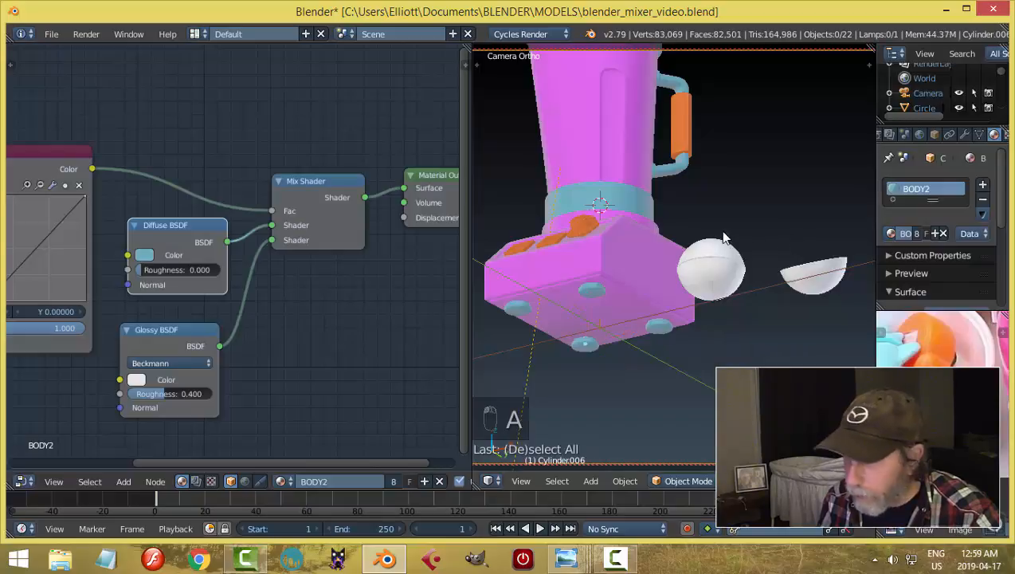
Step: Save the file over the existing one and preview the colored blender model in rendered shading
middle_drag(723, 233, 747, 252)
key(ctrl+s)
click(729, 251)
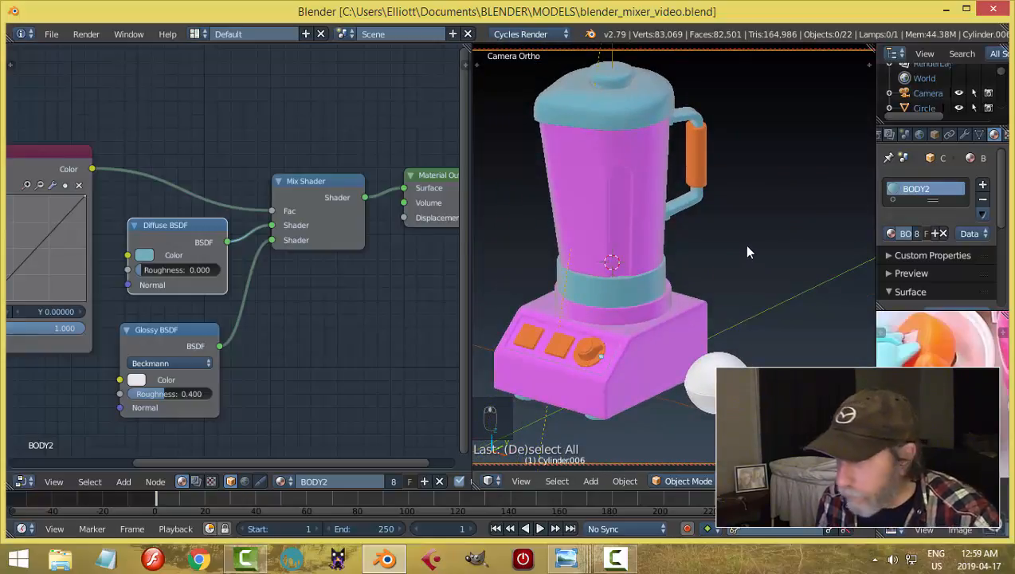
key(shift+z)
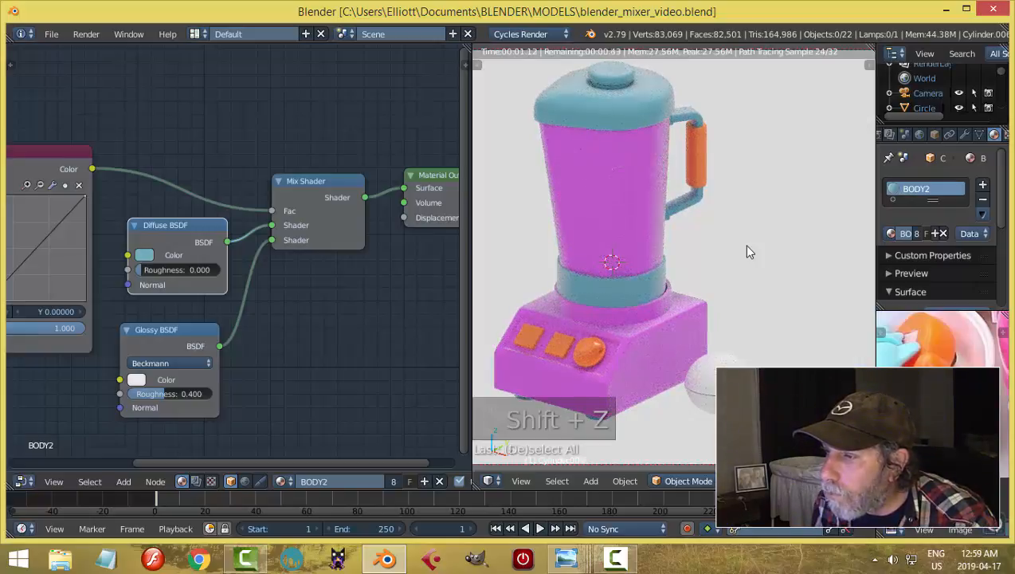
key(shift+z)
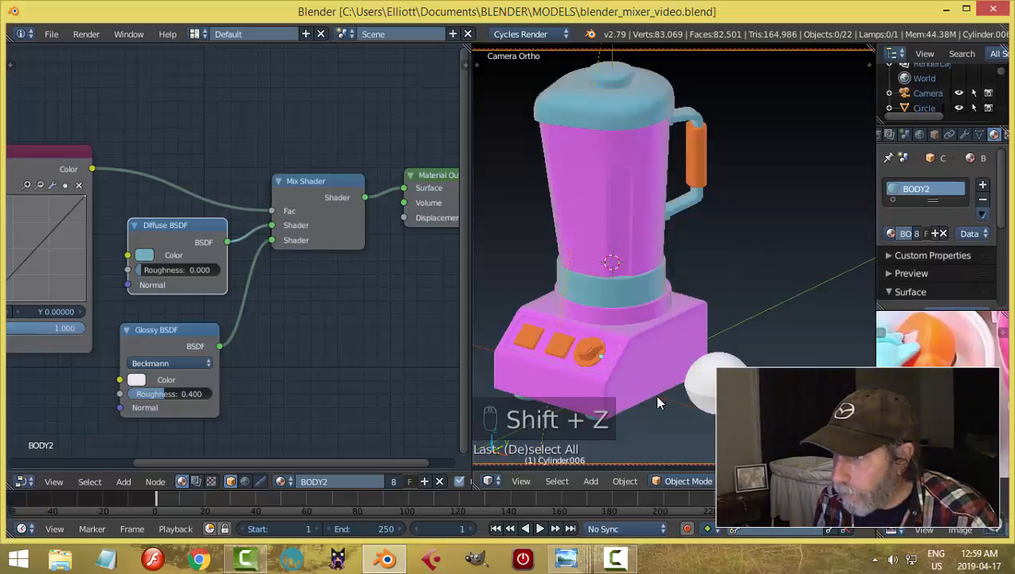
Step: Check the base and fruit in the Blender_Mixer4.png reference image, return to Blender and save the file again
mouse_move(565, 560)
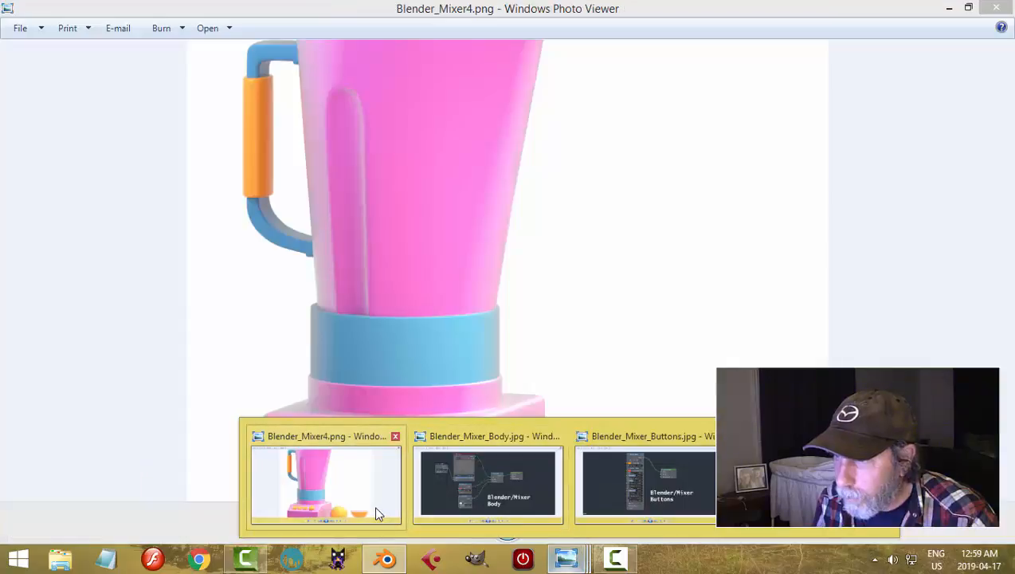
click(374, 510)
drag(456, 407, 451, 285)
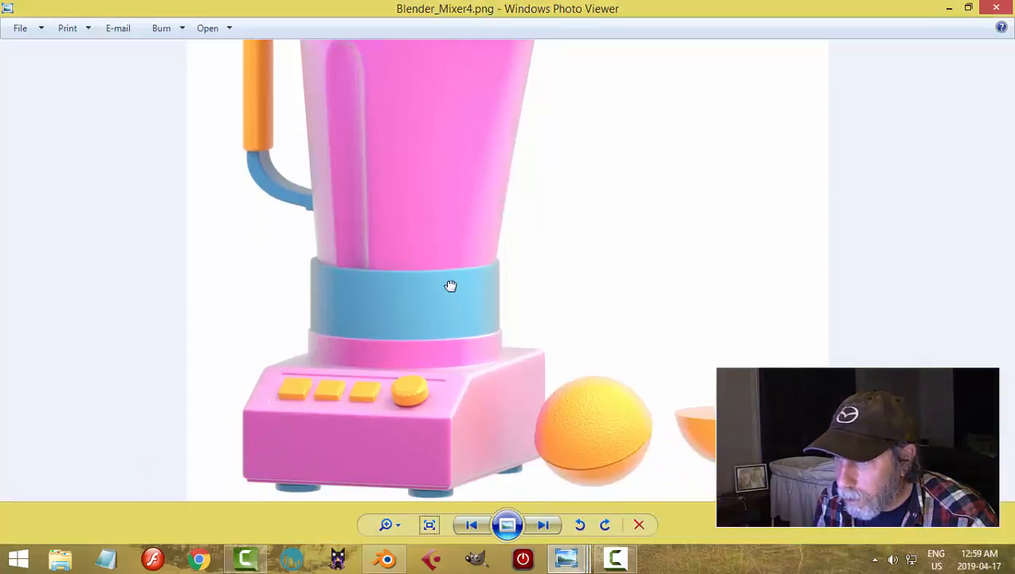
click(389, 560)
shift+middle_drag(660, 329, 670, 318)
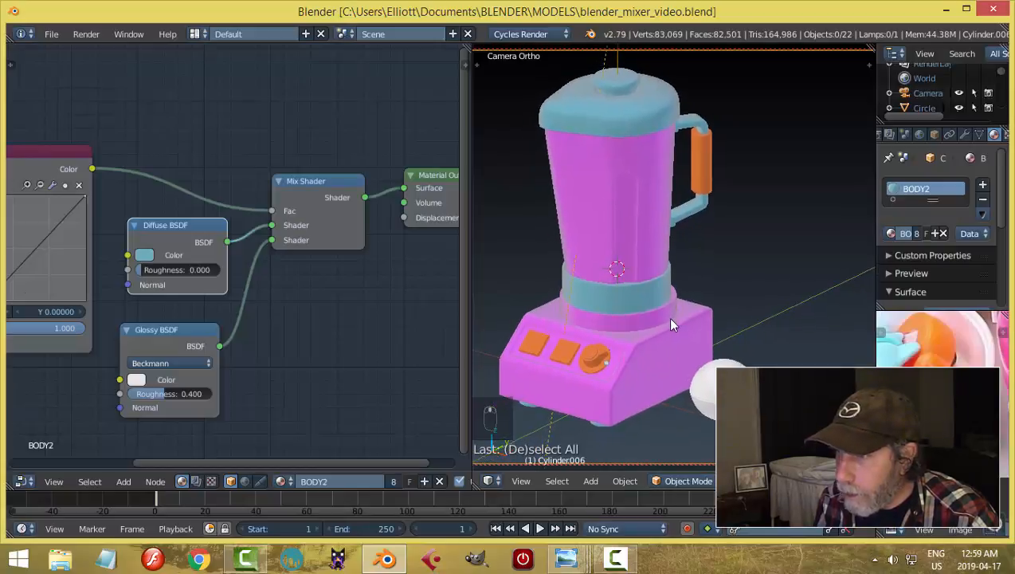
key(ctrl+s)
click(680, 318)
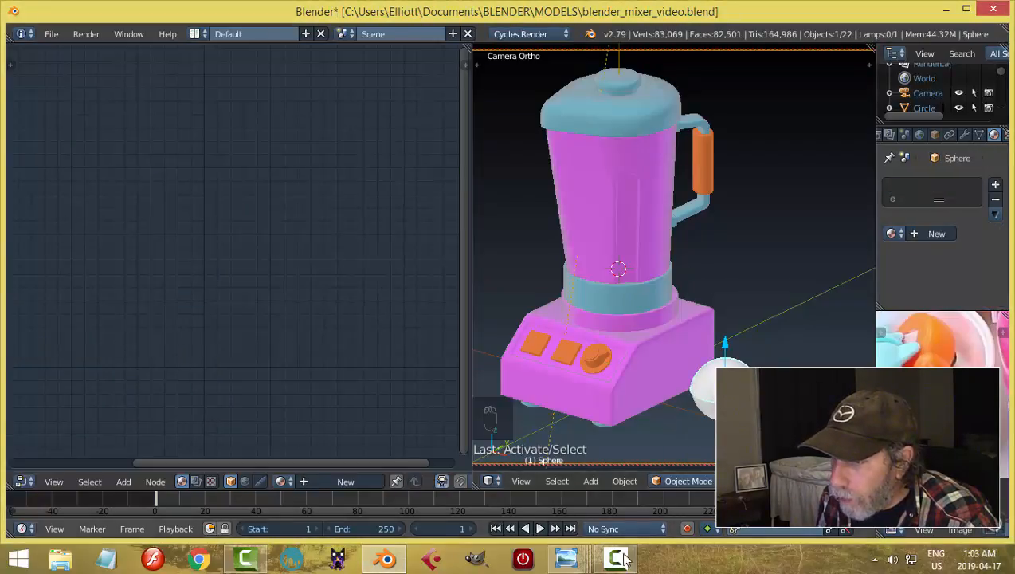
Step: Review the Orange Fruit Texture No Image.jpg node reference and create a new material for the sphere in Blender
mouse_move(570, 558)
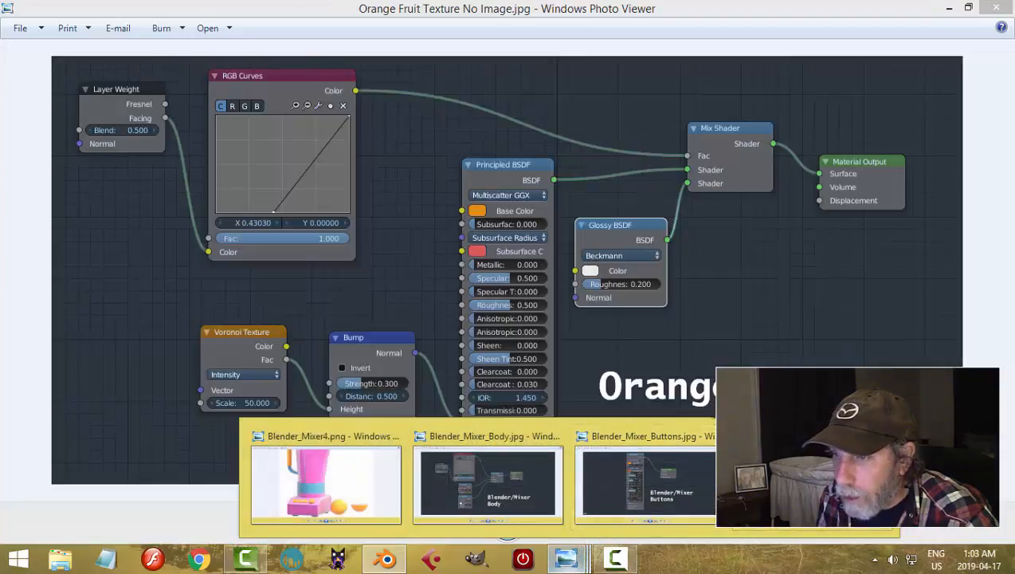
click(797, 484)
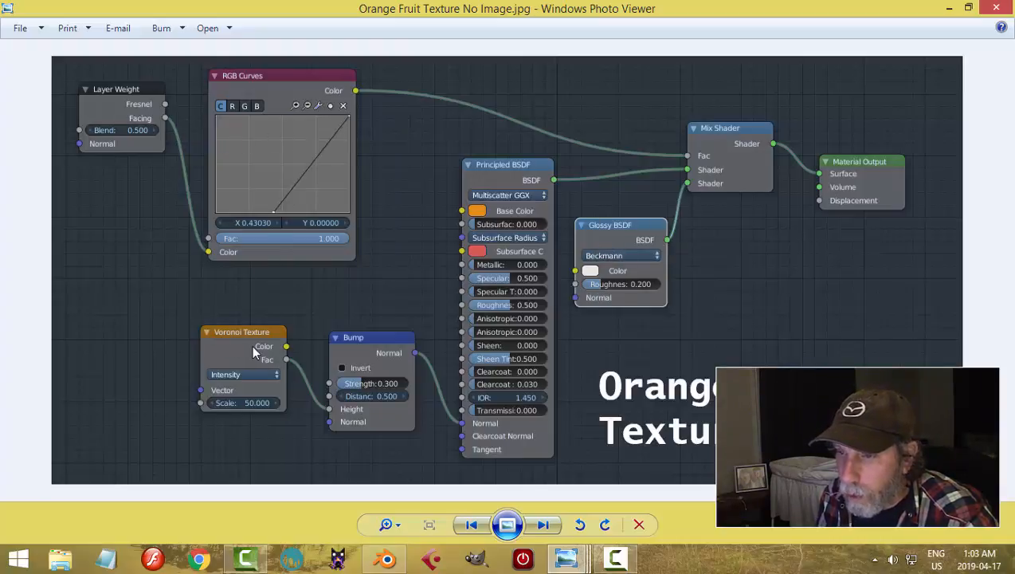
click(380, 561)
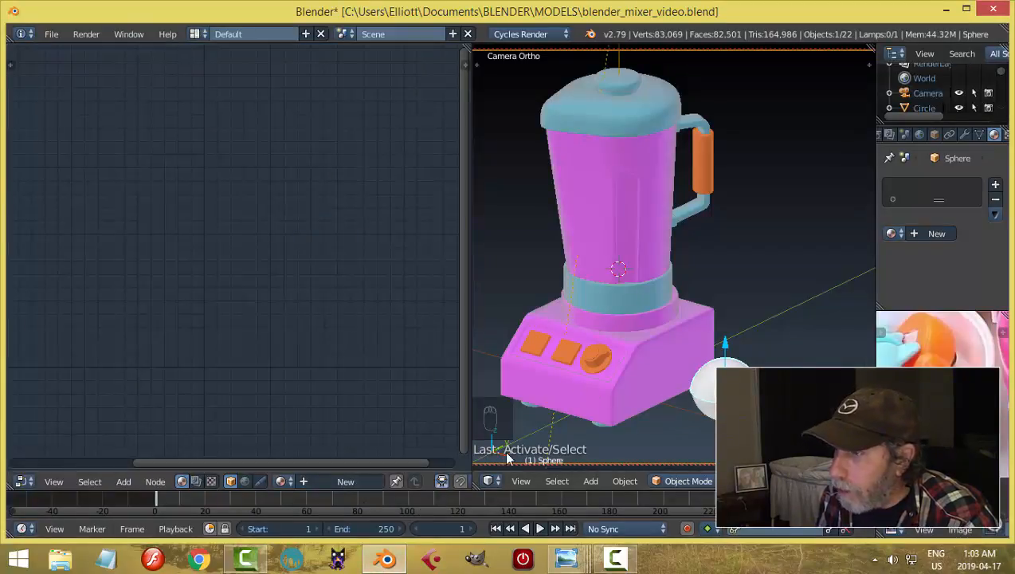
click(348, 481)
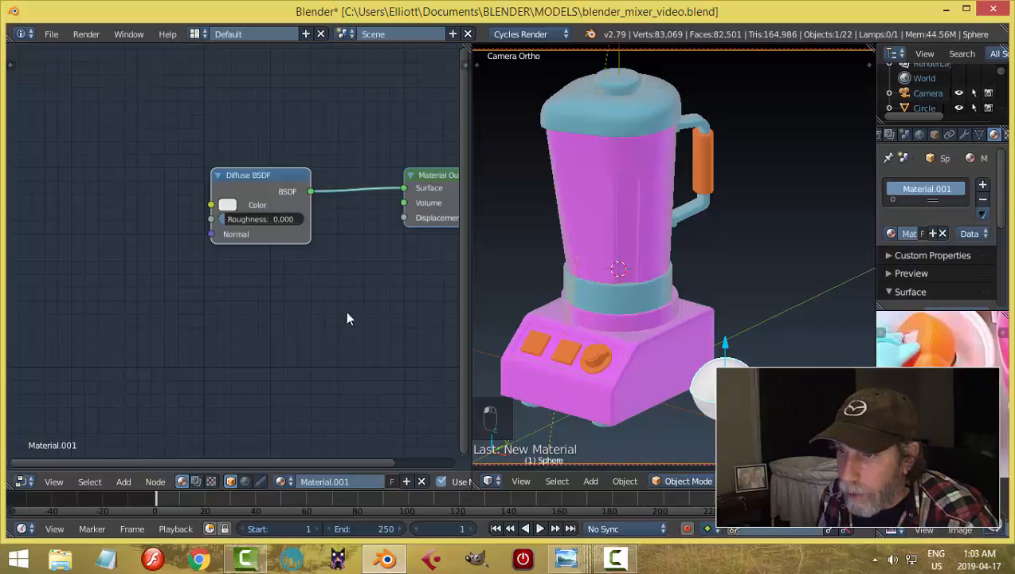
Step: Disconnect the Diffuse BSDF from the Material Output, move it aside and add a Glossy BSDF below it
click(253, 176)
ctrl+right_drag(340, 250, 341, 251)
drag(272, 174, 223, 171)
key(shift+a)
mouse_move(329, 263)
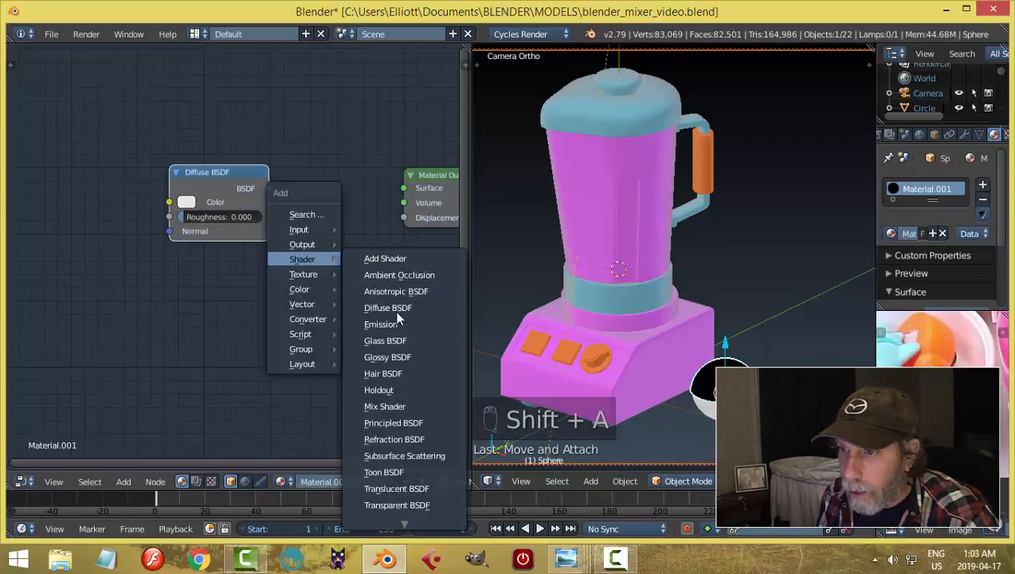
click(391, 356)
click(127, 286)
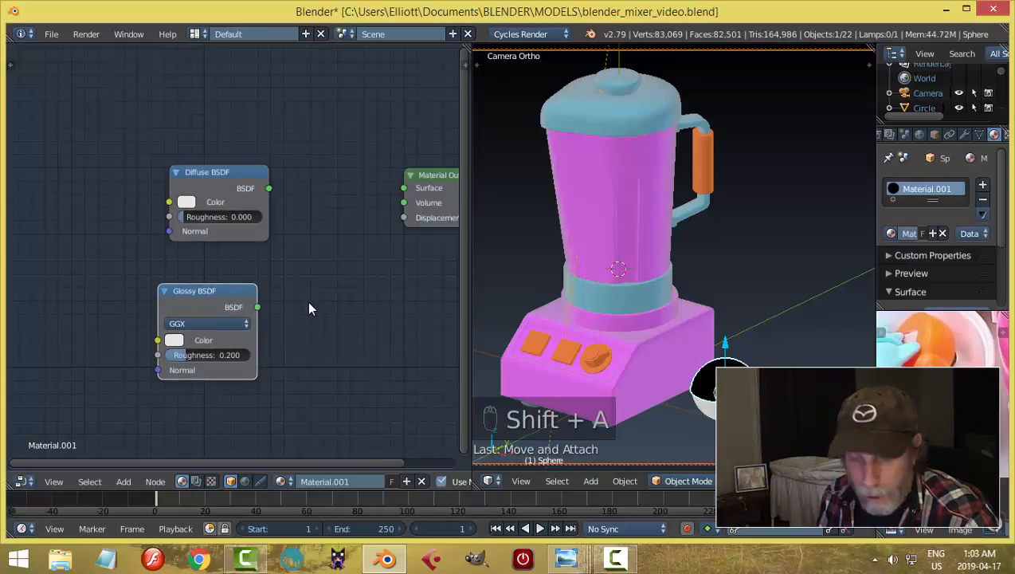
Step: Add a Principled BSDF, rearrange the shader nodes and connect its BSDF output to the Material Output's Surface
key(shift+a)
mouse_move(310, 307)
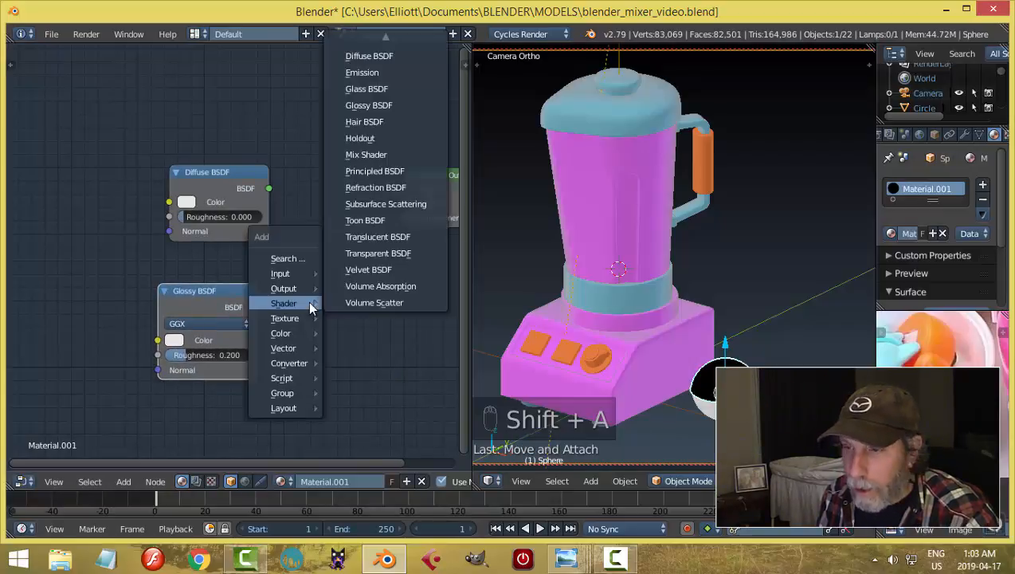
click(374, 170)
click(276, 112)
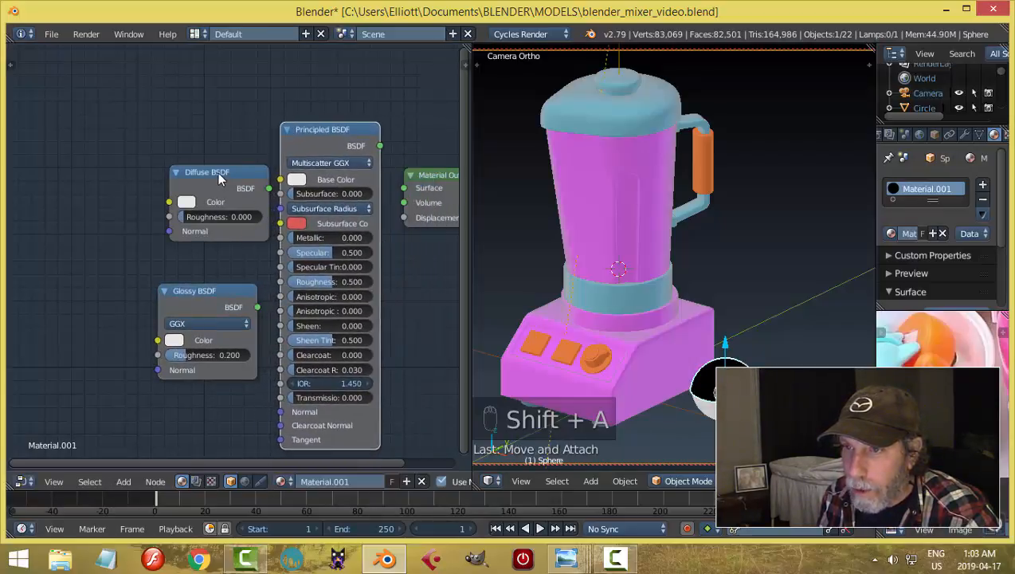
drag(218, 172, 128, 175)
drag(196, 288, 94, 286)
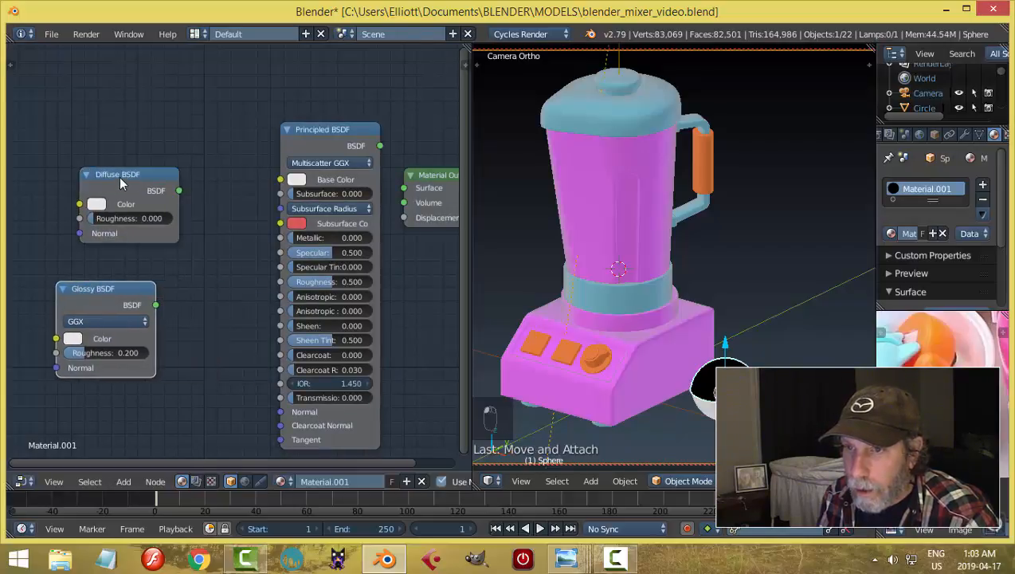
drag(120, 180, 108, 174)
drag(302, 131, 248, 130)
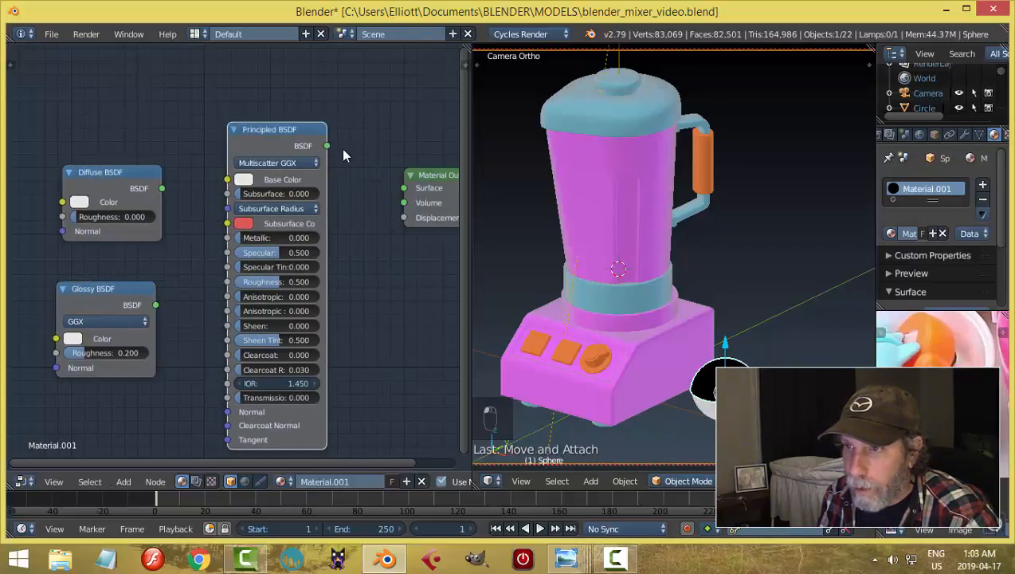
drag(327, 146, 404, 188)
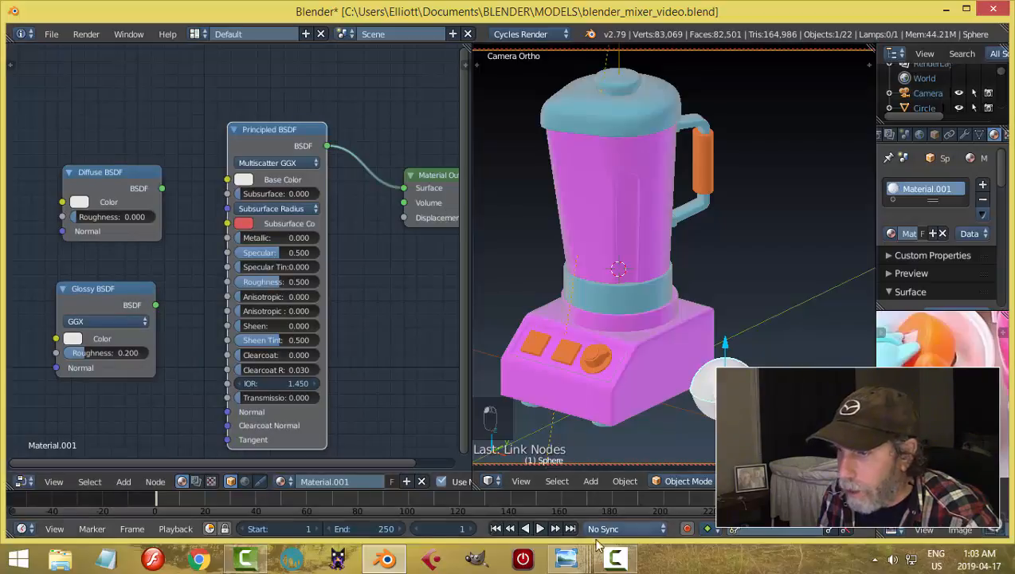
Step: Check the orange fruit node reference and insert a Mix Shader between the Principled BSDF and the Material Output
mouse_move(570, 560)
click(701, 478)
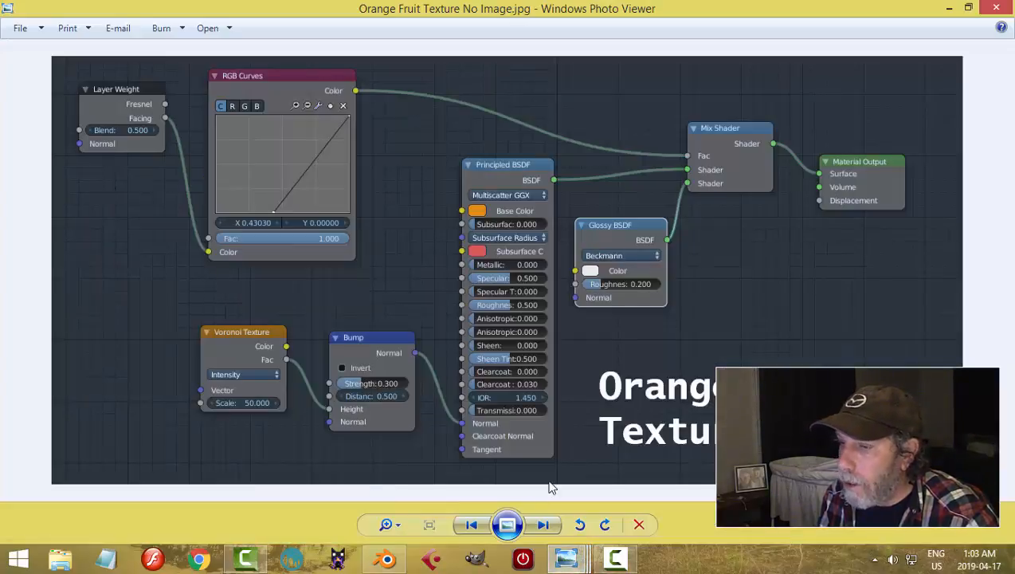
click(386, 559)
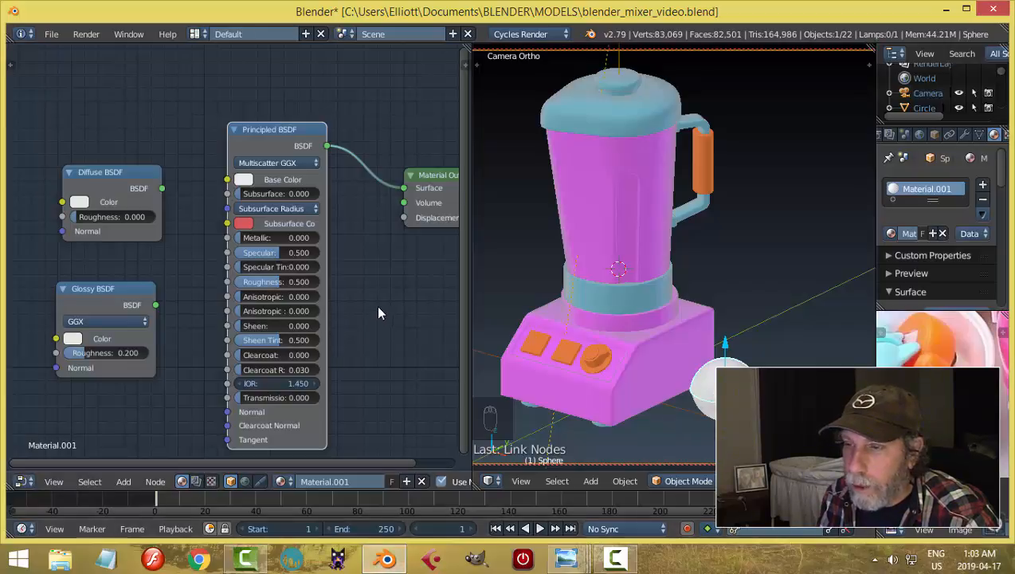
middle_drag(379, 308, 233, 305)
drag(290, 181, 381, 183)
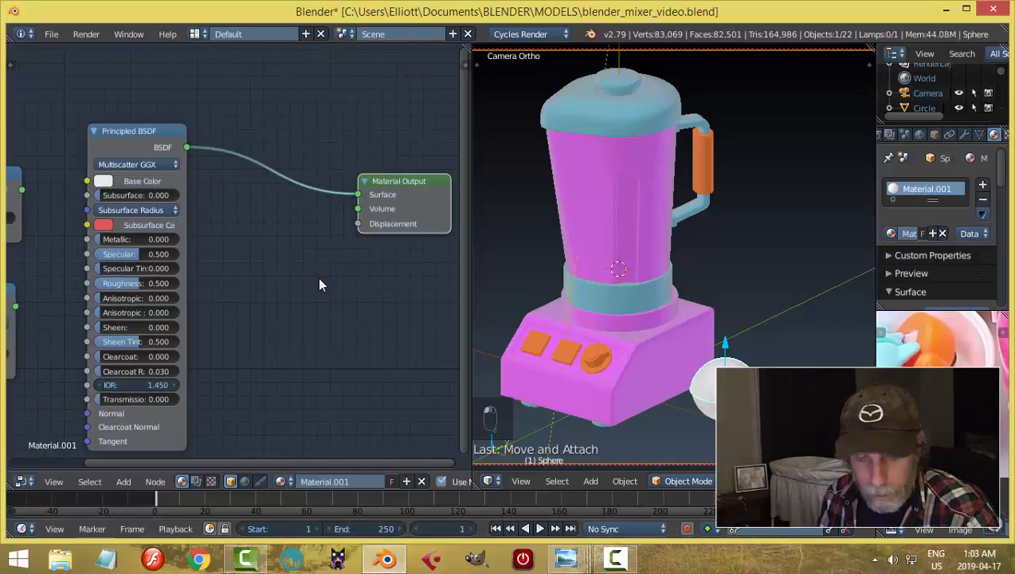
key(shift+a)
mouse_move(319, 279)
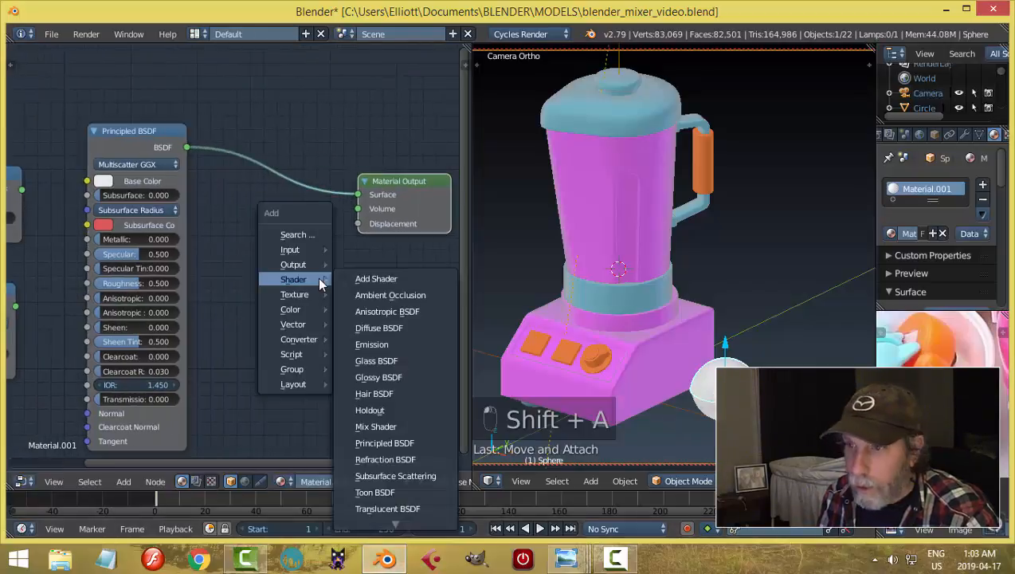
click(374, 426)
click(287, 228)
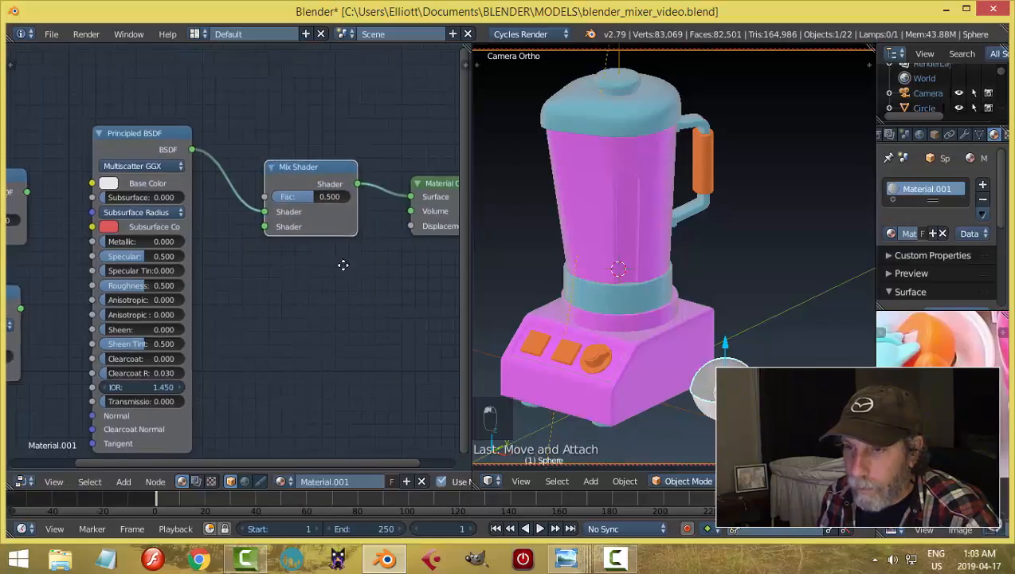
Step: Set the Principled BSDF's base color to the orange sampled from the blender's middle button
middle_drag(343, 265, 378, 268)
click(150, 188)
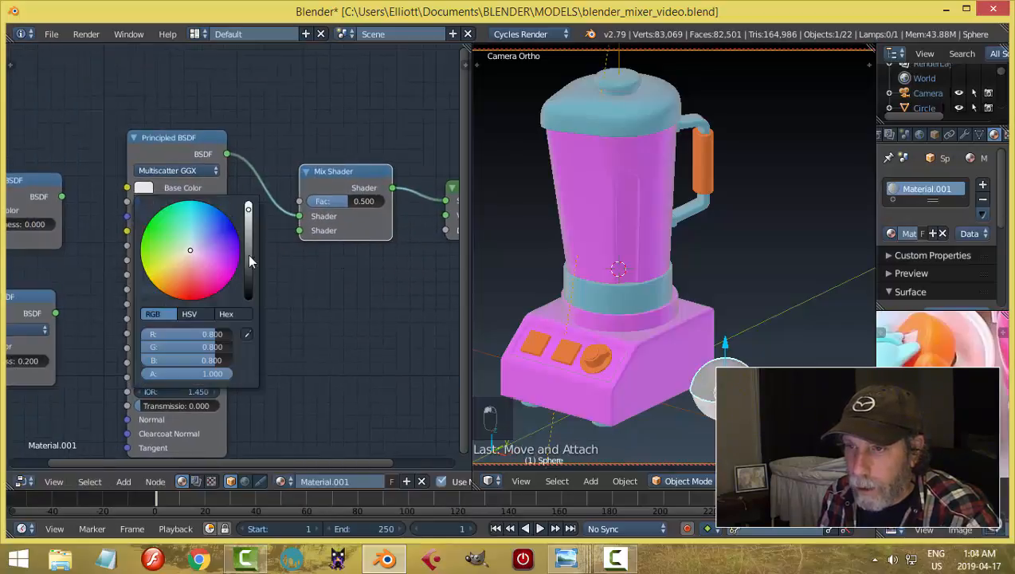
click(247, 336)
click(566, 351)
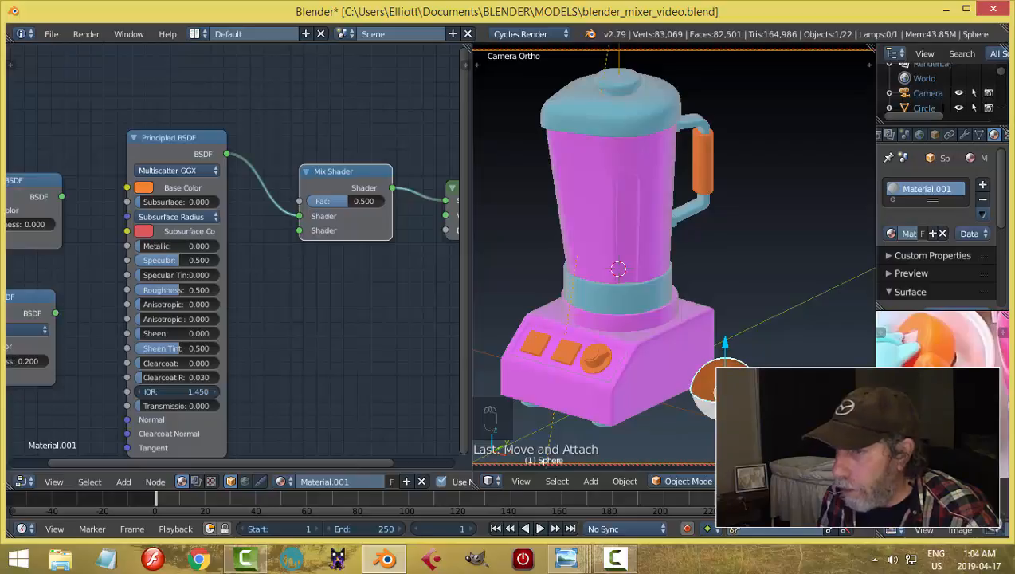
Step: Resample the Principled BSDF's base color from the orange part of the reference image
scroll(389, 347, down, 1)
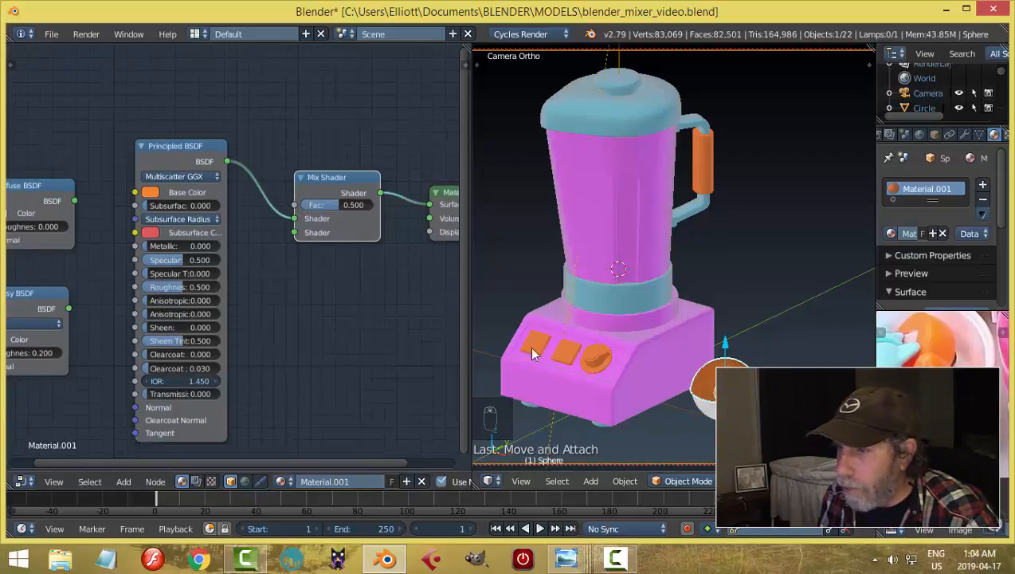
click(150, 192)
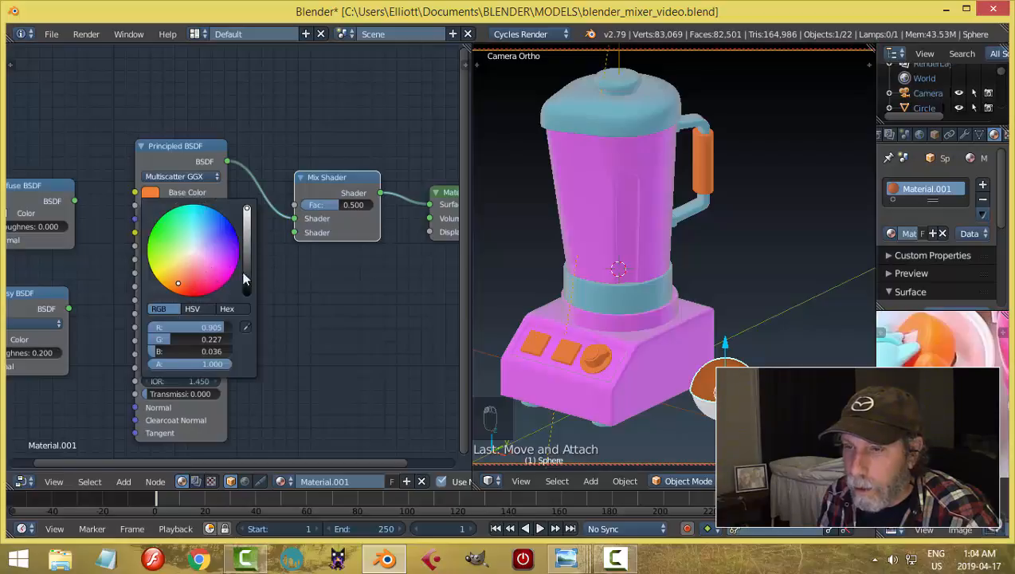
click(151, 193)
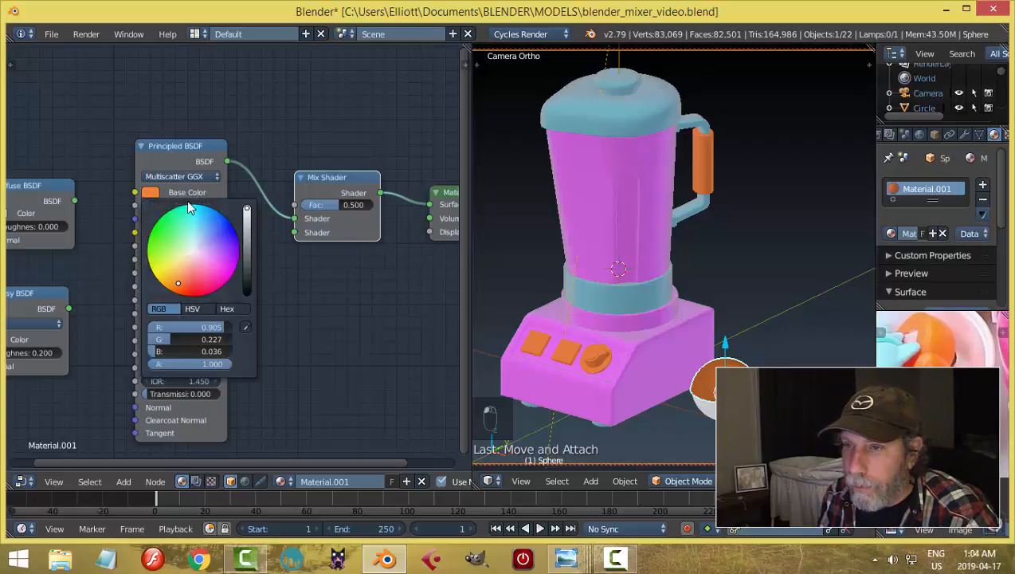
click(146, 194)
click(246, 327)
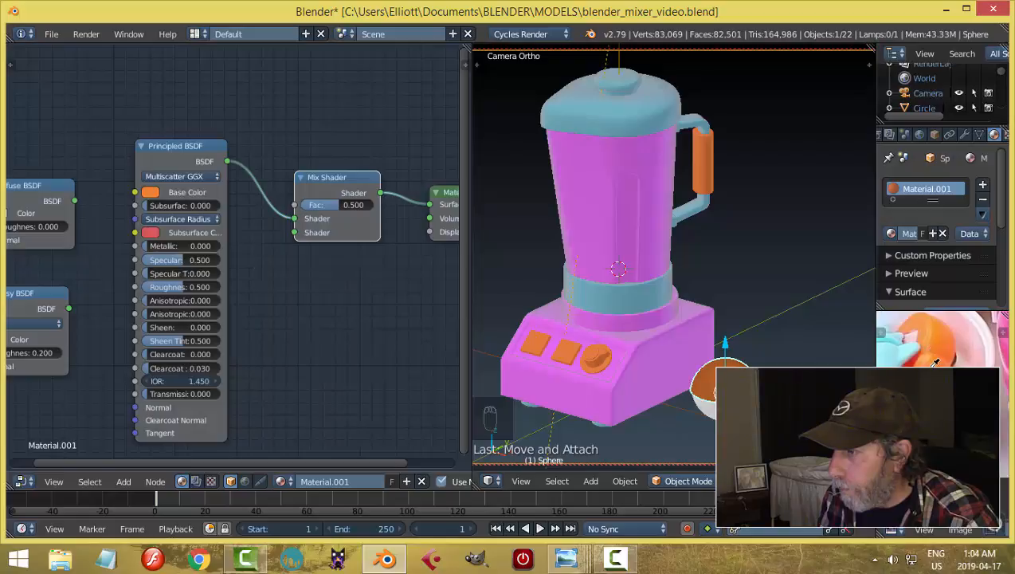
click(934, 364)
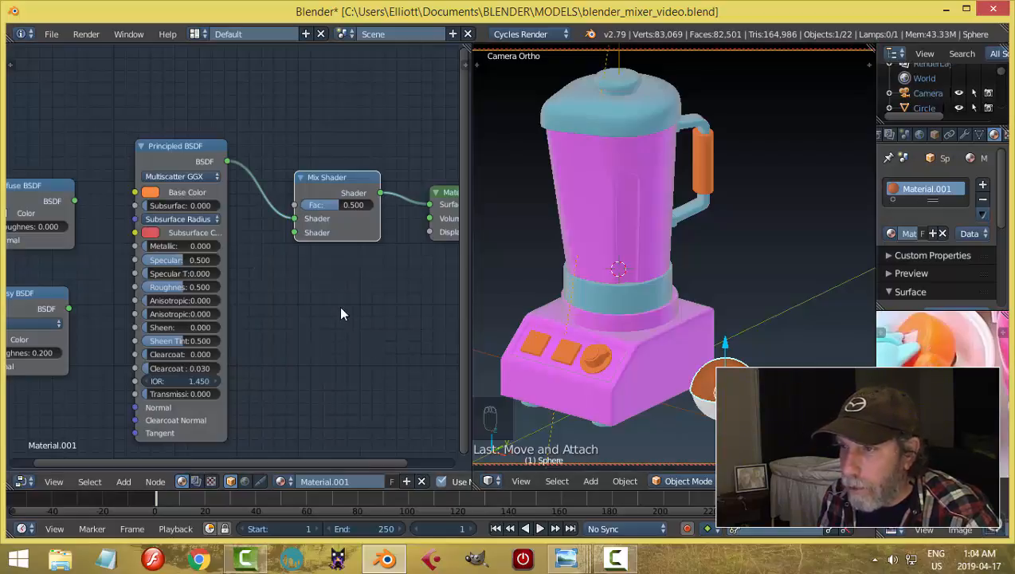
Step: Check the orange fruit node reference and rearrange the nodes so the Glossy BSDF sits between the Principled BSDF and Mix Shader
scroll(340, 303, down, 1)
middle_drag(341, 296, 357, 282)
scroll(344, 284, down, 1)
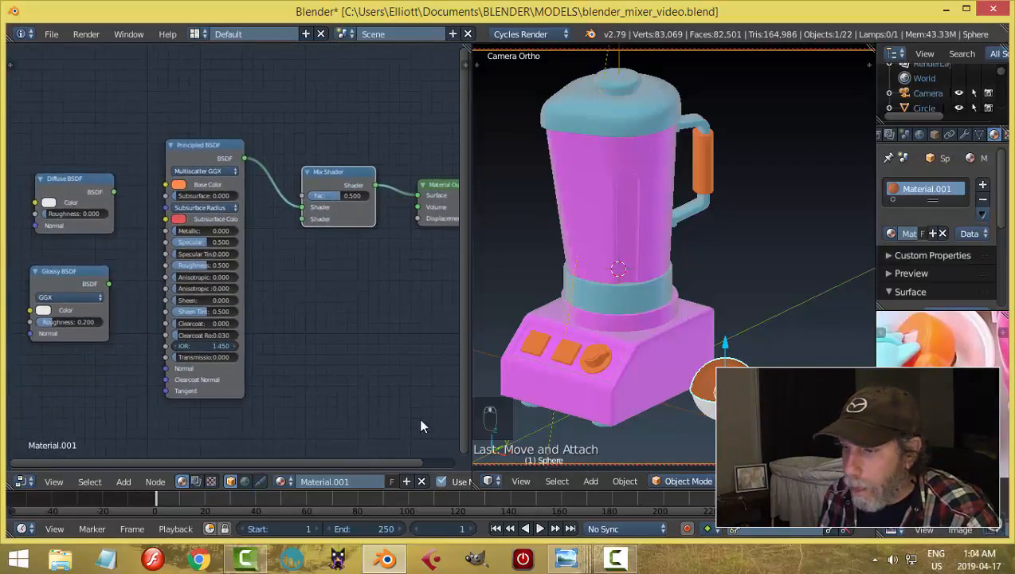
mouse_move(566, 557)
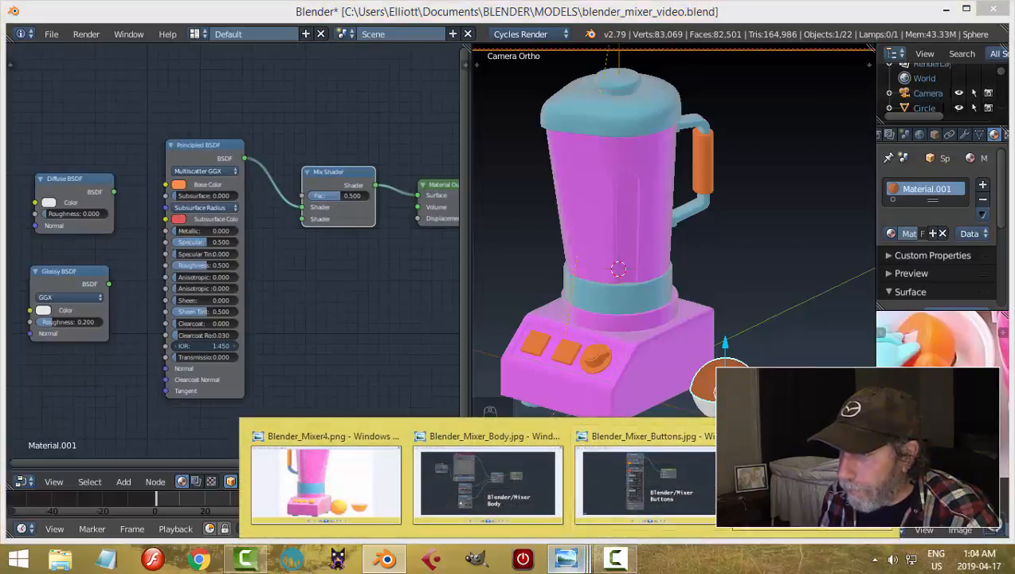
click(767, 491)
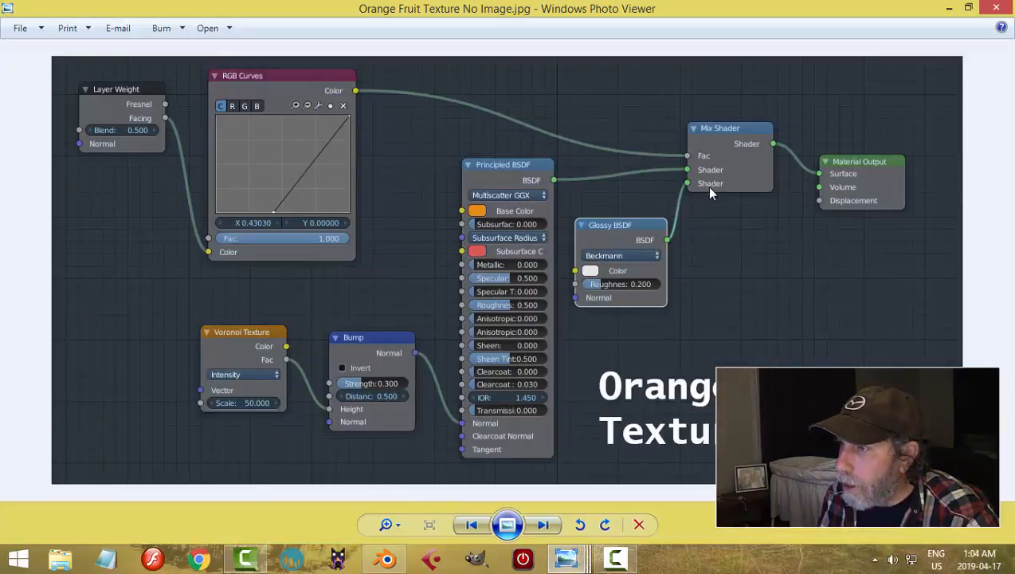
key(alt+Tab)
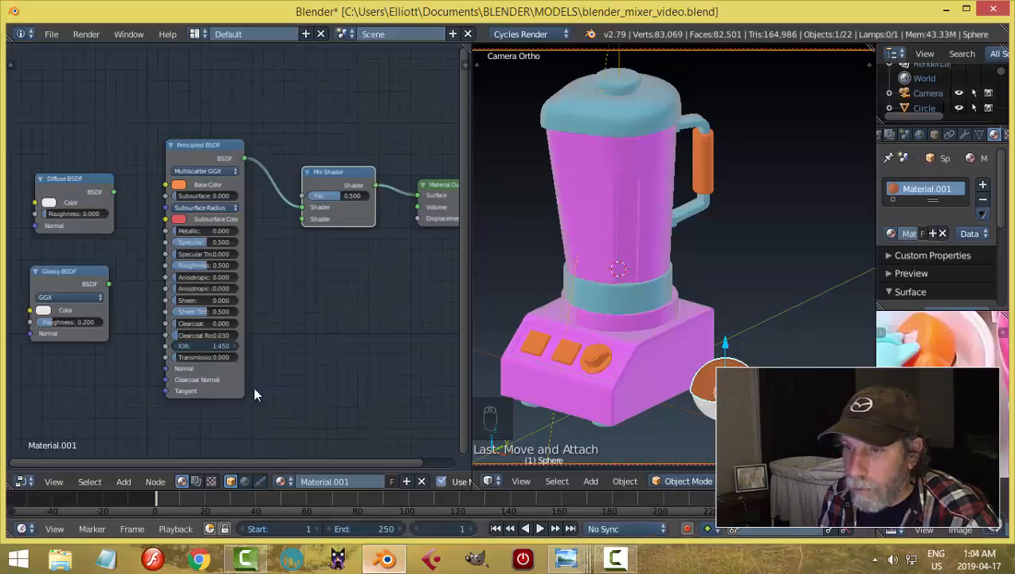
drag(74, 297, 324, 300)
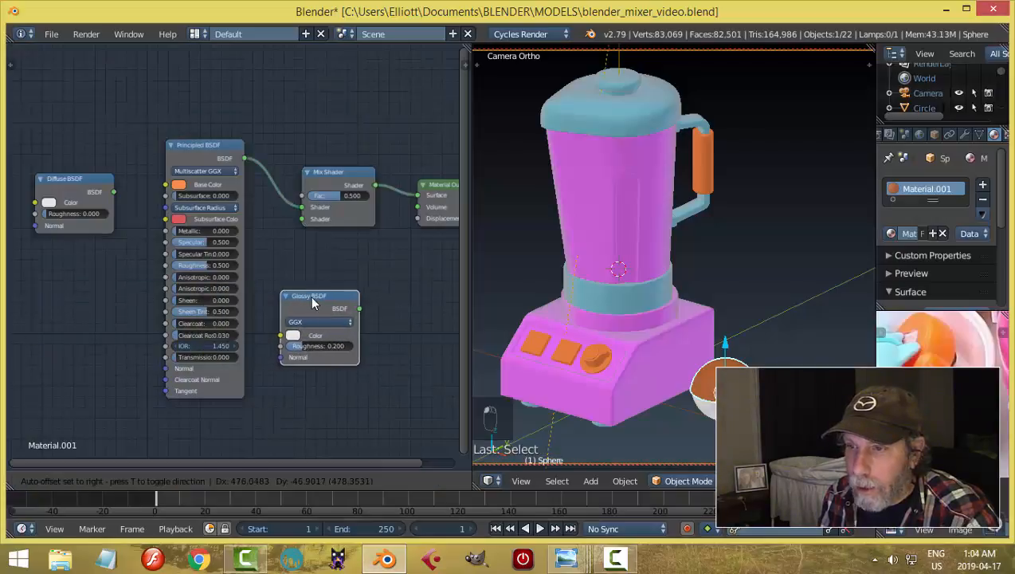
drag(348, 176, 370, 172)
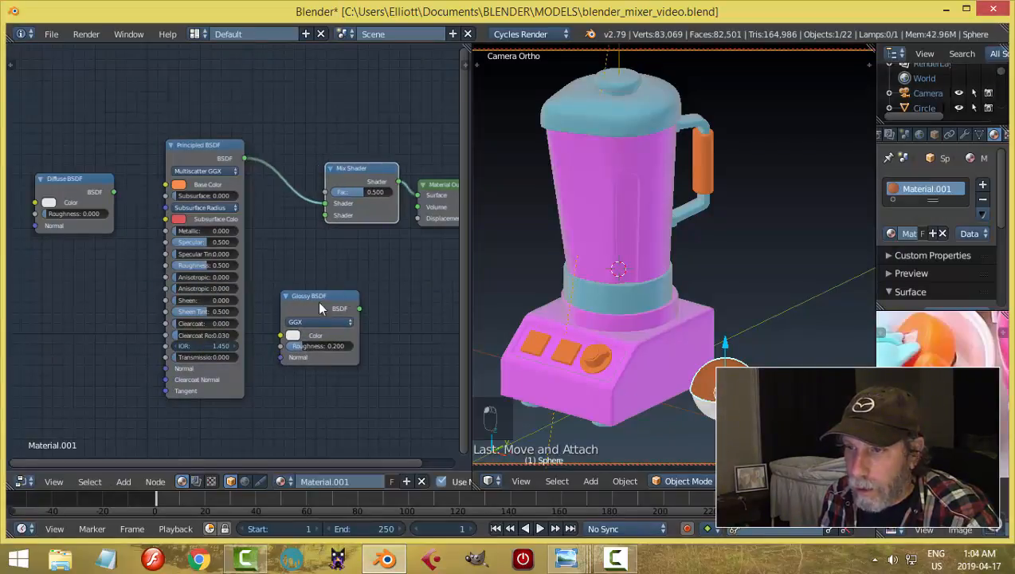
drag(213, 152, 176, 143)
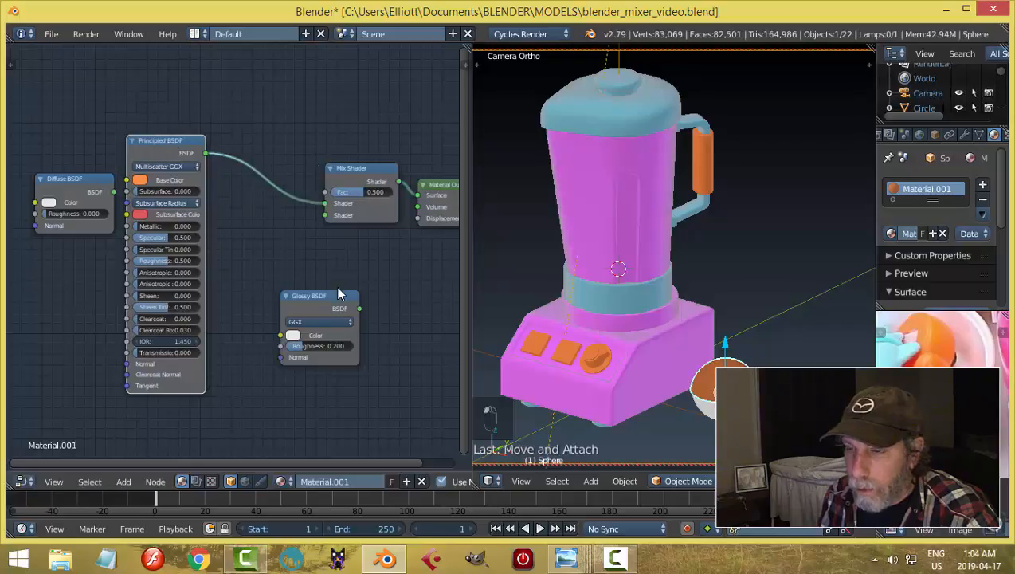
Step: Connect the Glossy BSDF's output to the Mix Shader's second Shader input and move the node closer to the Principled BSDF
scroll(326, 293, up, 2)
middle_drag(317, 273, 303, 268)
drag(306, 299, 283, 195)
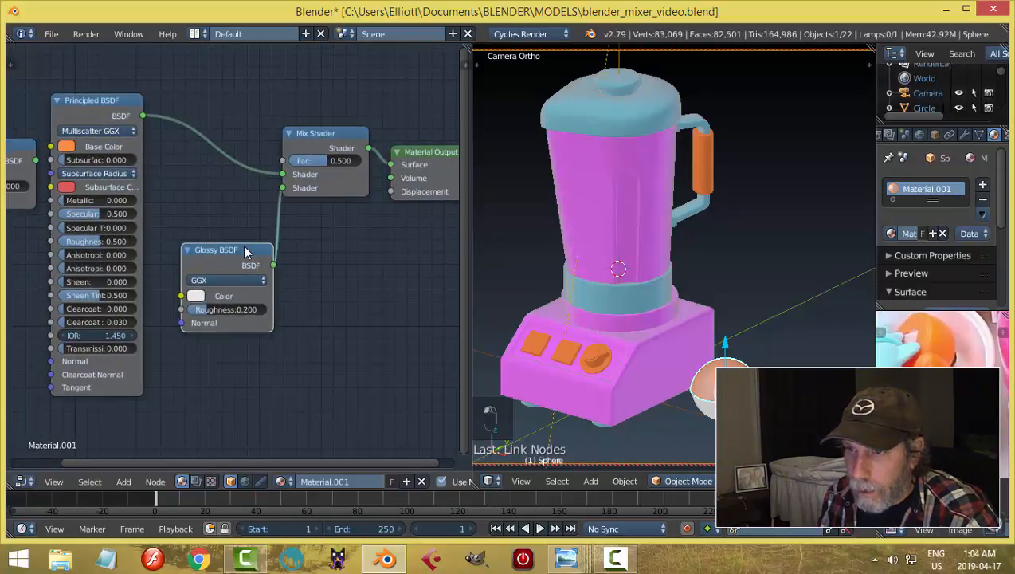
drag(247, 298, 232, 276)
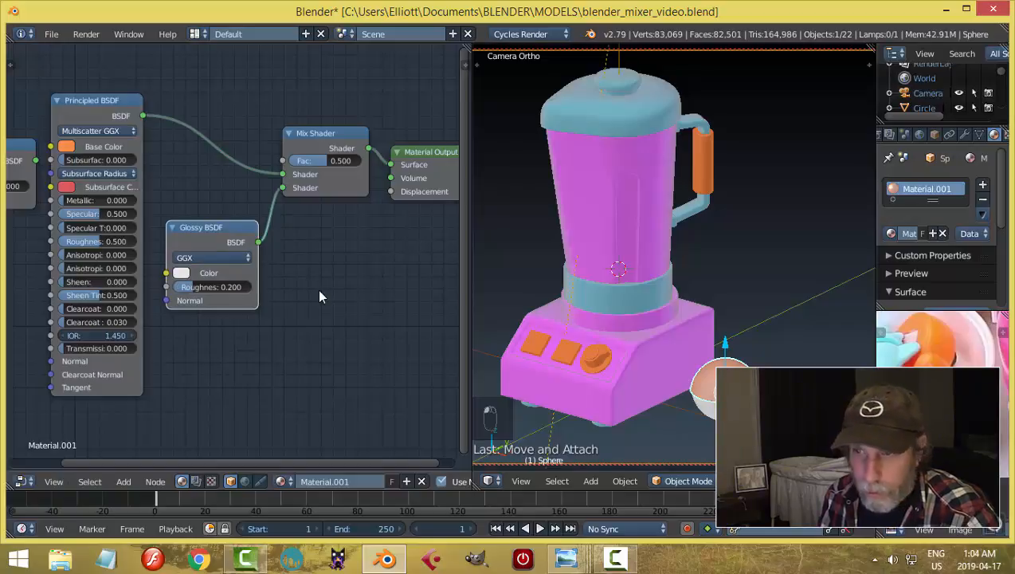
Step: Set the Glossy BSDF's distribution to Beckmann
mouse_move(614, 550)
mouse_move(808, 478)
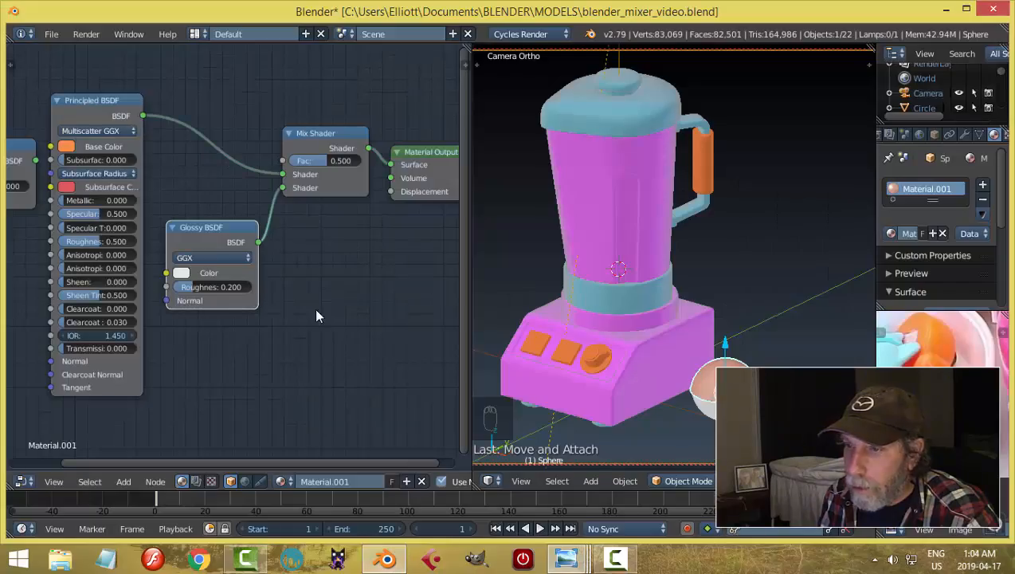
click(206, 258)
click(205, 230)
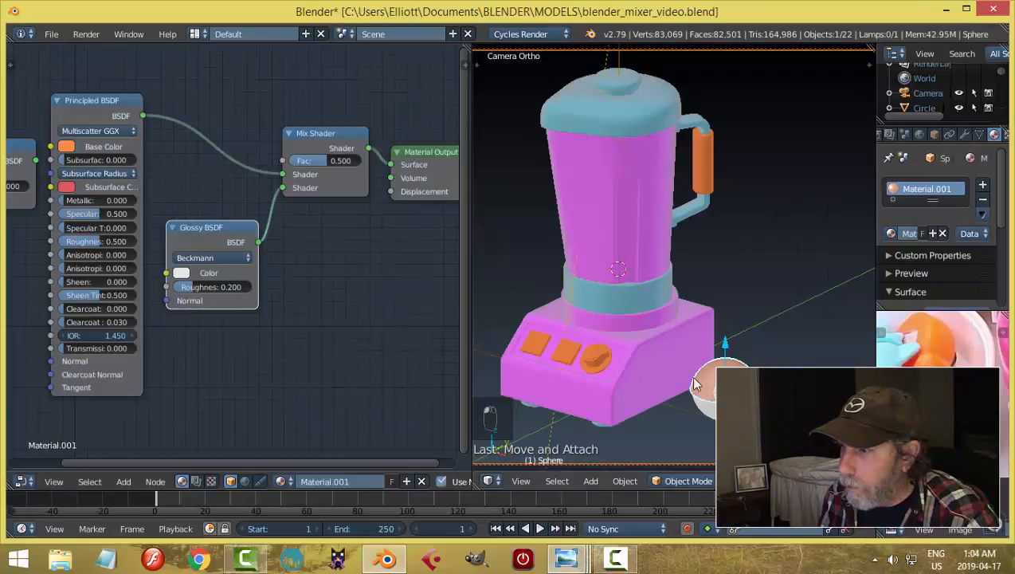
Step: Check the orange fruit node reference again and delete the unused Diffuse BSDF node
middle_drag(333, 387, 381, 388)
scroll(246, 342, down, 1)
middle_drag(204, 317, 280, 353)
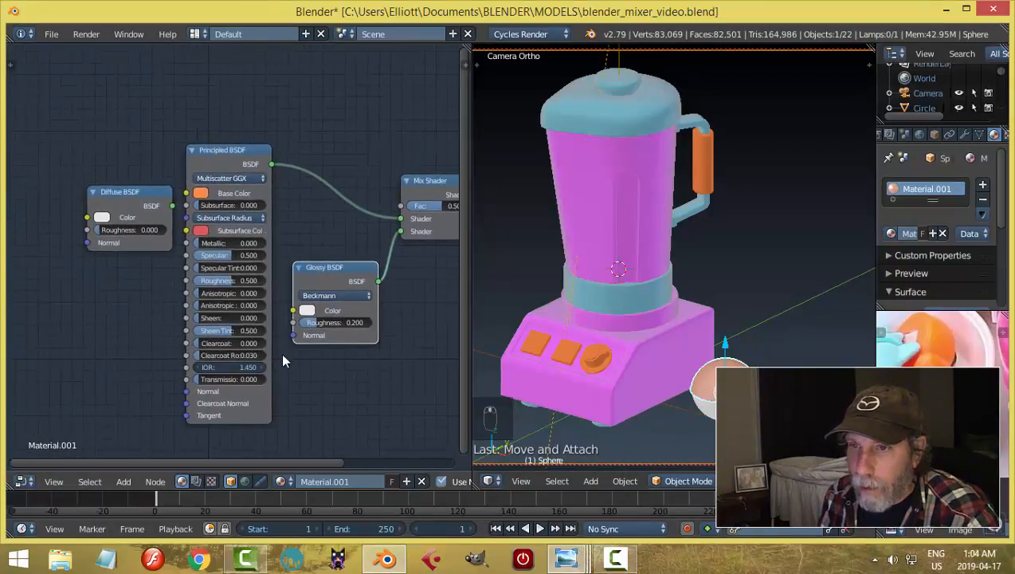
mouse_move(576, 564)
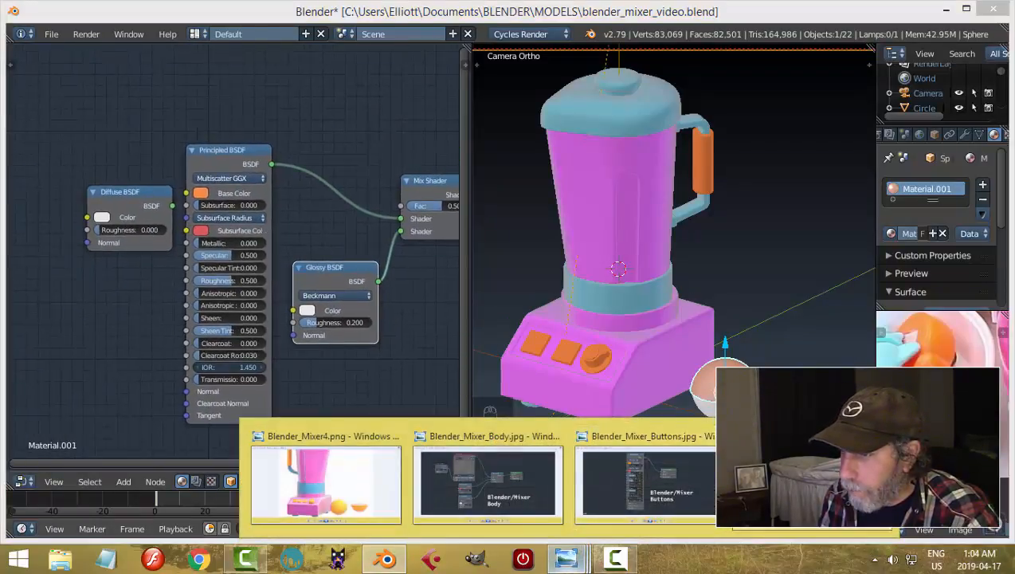
click(805, 486)
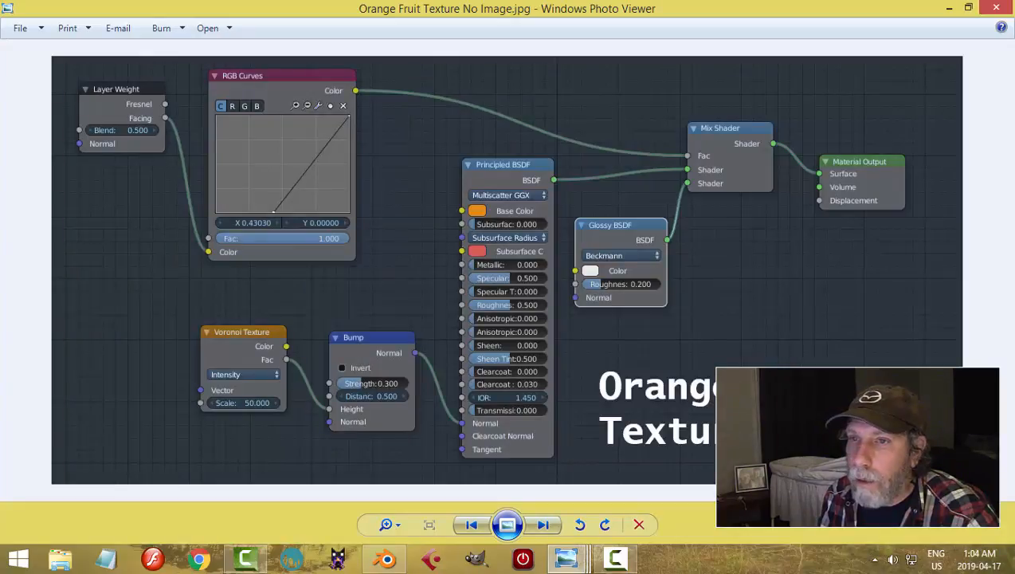
click(386, 557)
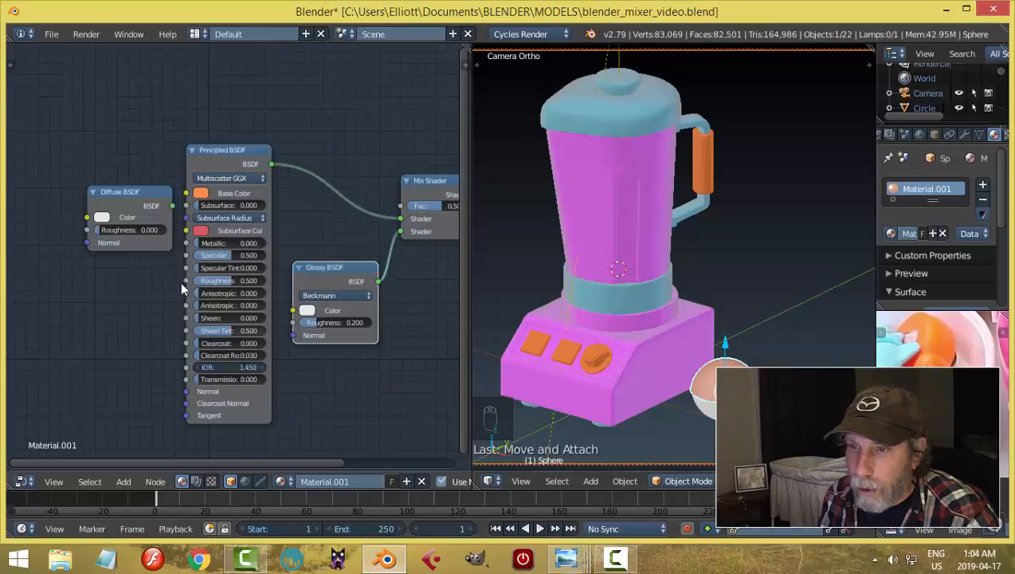
click(120, 191)
key(x)
Step: Add a Layer Weight node in the empty space ahead of the Principled BSDF
scroll(125, 239, down, 2)
middle_drag(124, 265, 182, 289)
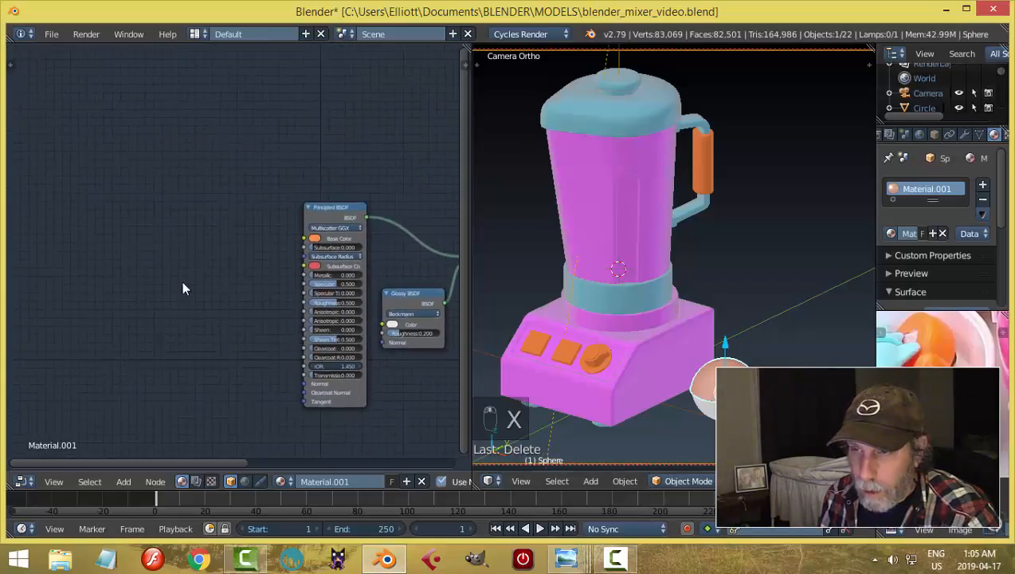
key(shift+a)
mouse_move(117, 222)
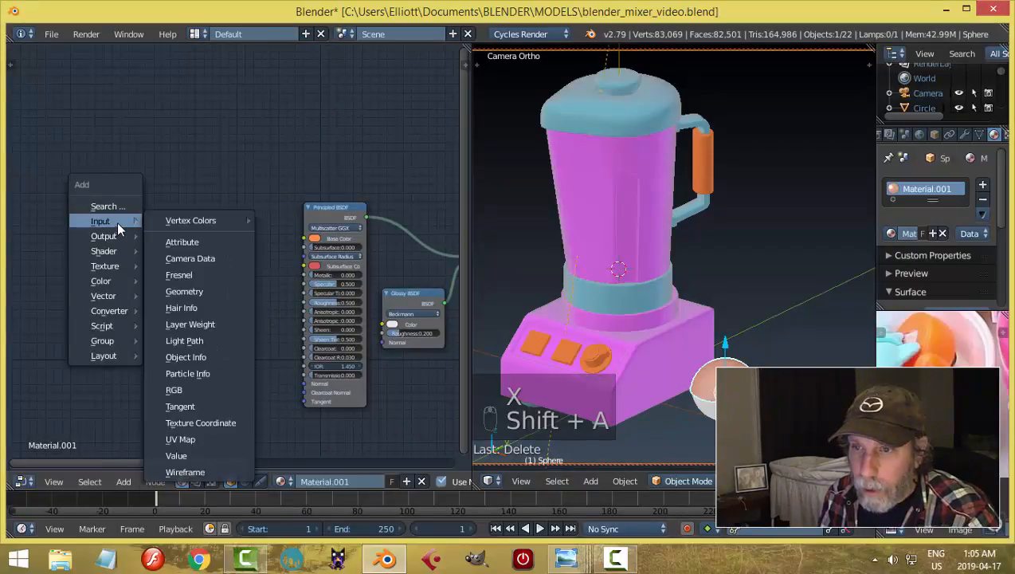
click(190, 323)
click(44, 203)
Step: Add an RGB Curves node beside the Layer Weight and connect the Facing output to its Color input
scroll(201, 282, up, 1)
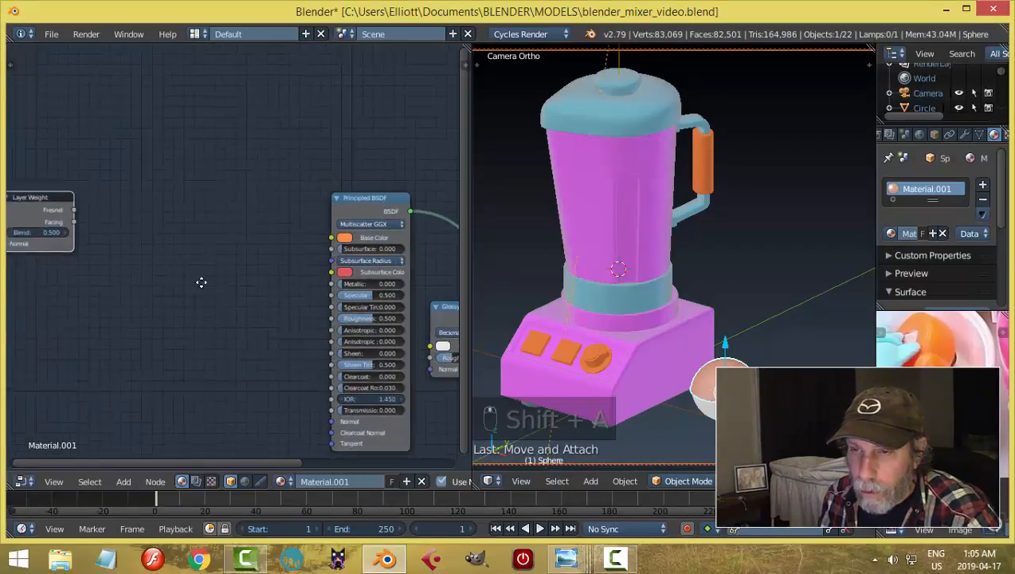
middle_drag(202, 282, 208, 277)
key(shift+a)
mouse_move(189, 343)
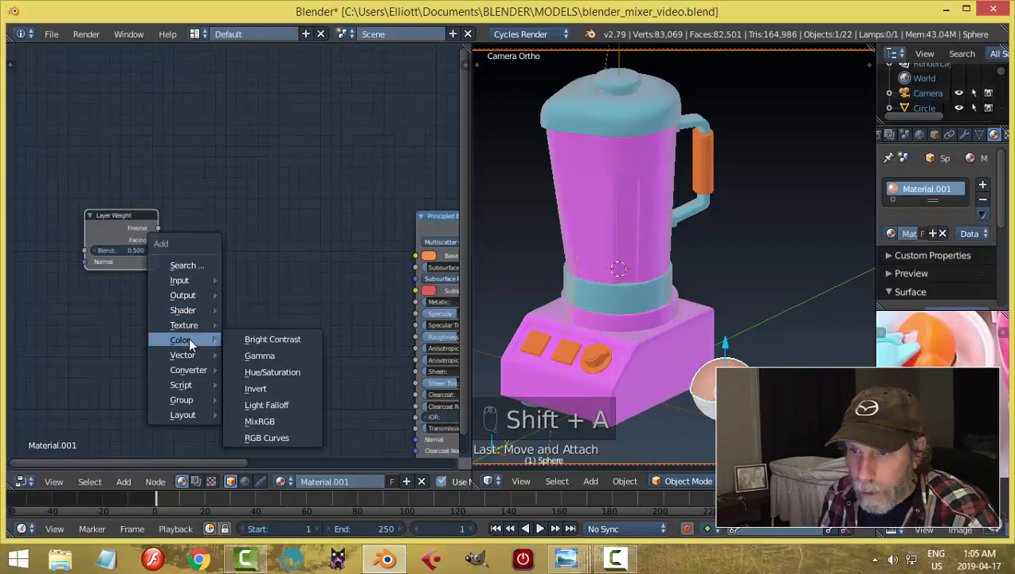
click(270, 437)
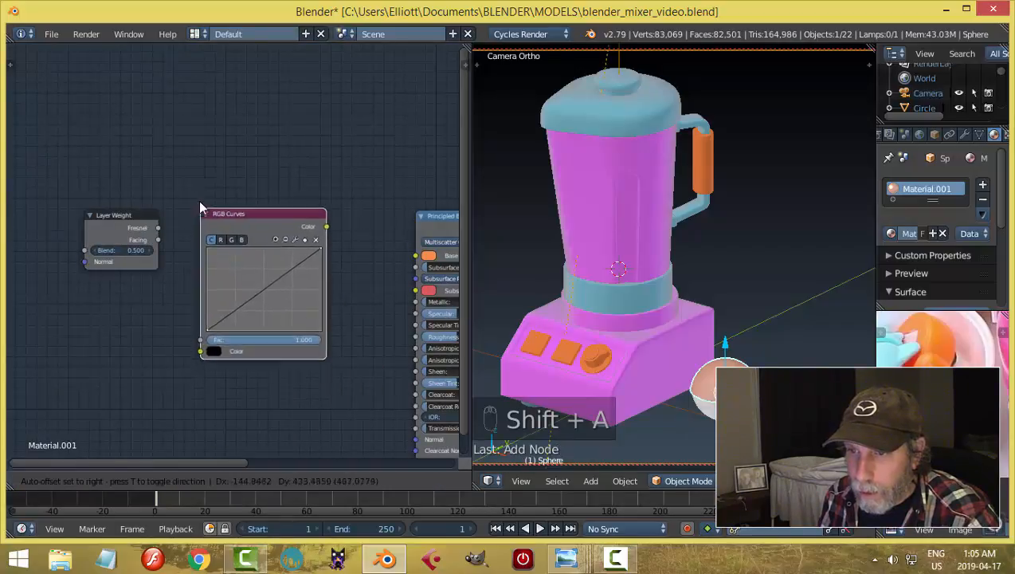
click(196, 194)
drag(158, 241, 192, 337)
key(Home)
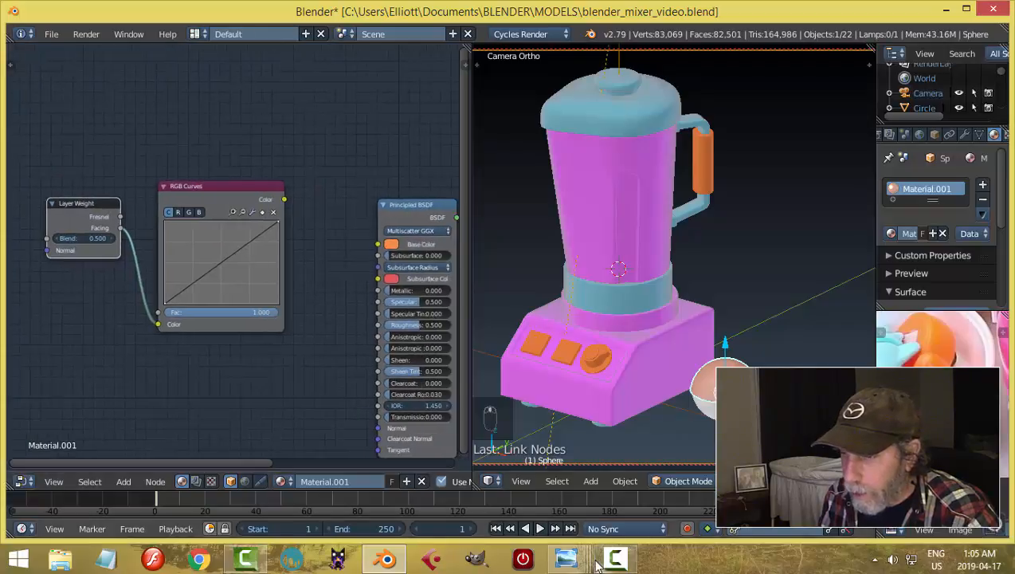
Step: Consult the orange fruit node reference and connect the RGB Curves' Color output to the Mix Shader's Fac input
mouse_move(567, 558)
click(813, 486)
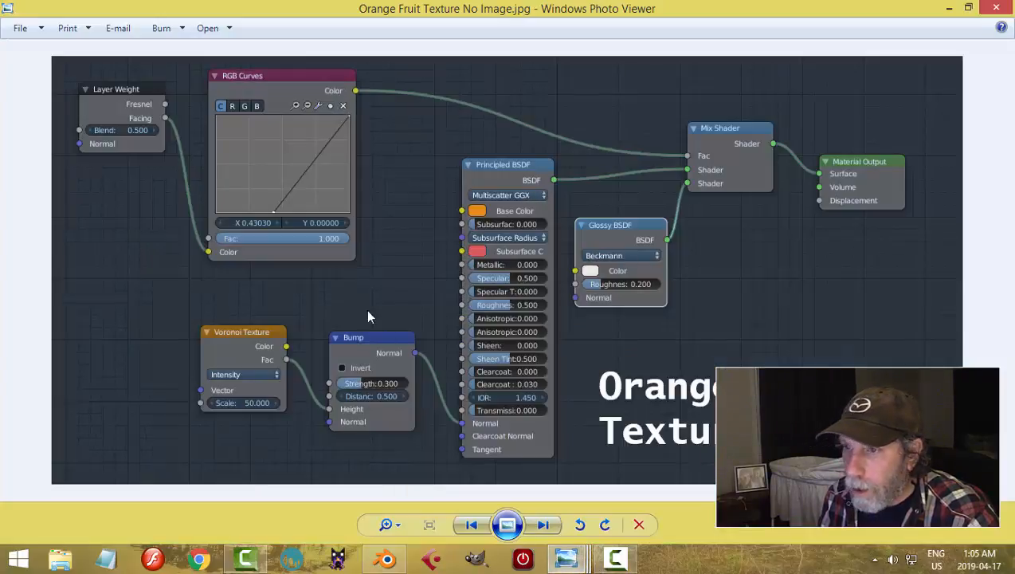
click(393, 566)
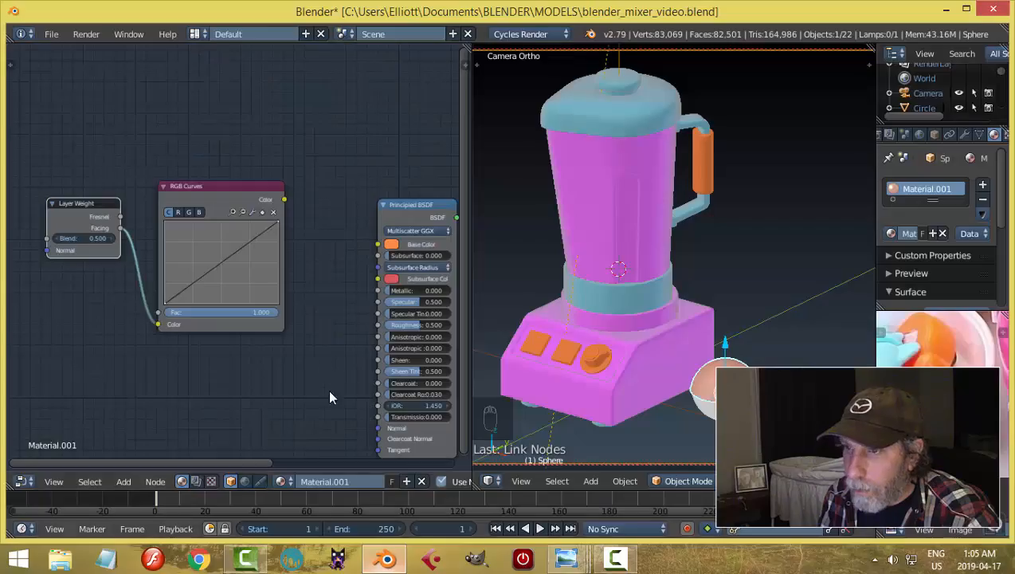
middle_drag(323, 292, 195, 328)
scroll(216, 277, down, 1)
drag(445, 281, 430, 217)
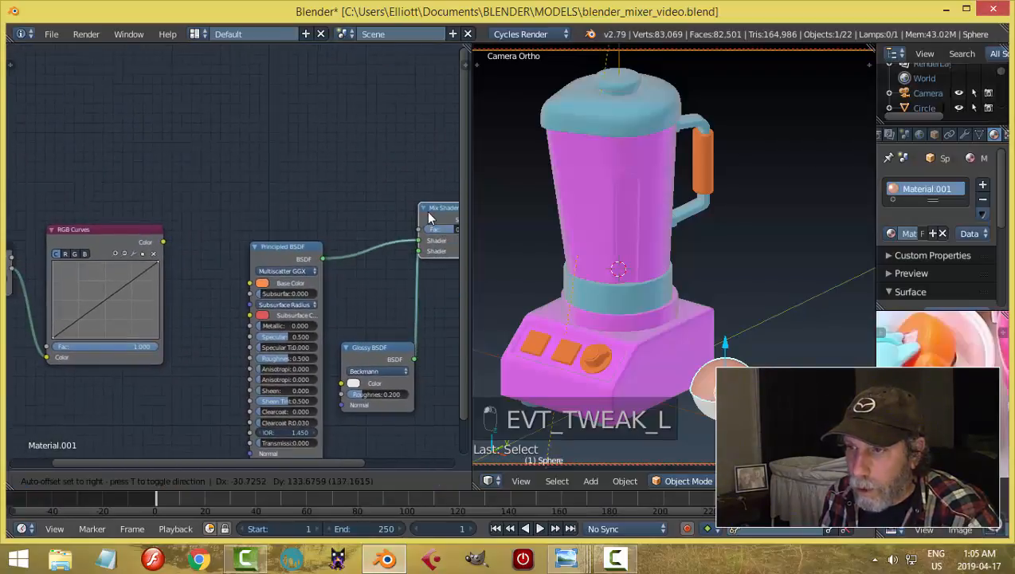
drag(124, 229, 388, 268)
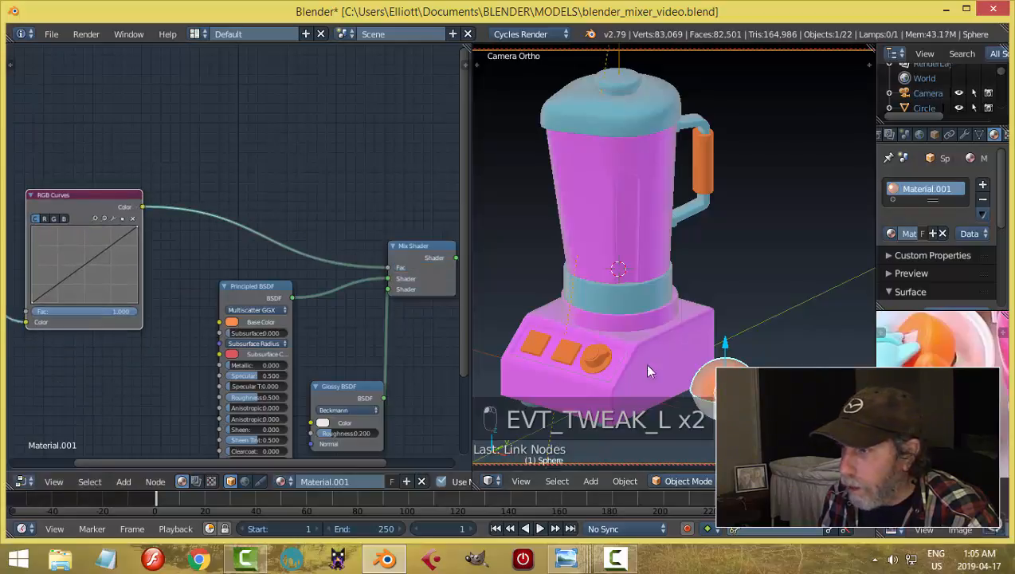
Step: Move the RGB Curves' lower curve point along the base to about X 0.364, Y 0
middle_drag(227, 311, 279, 306)
scroll(153, 312, up, 1)
middle_drag(158, 322, 193, 312)
mouse_move(566, 568)
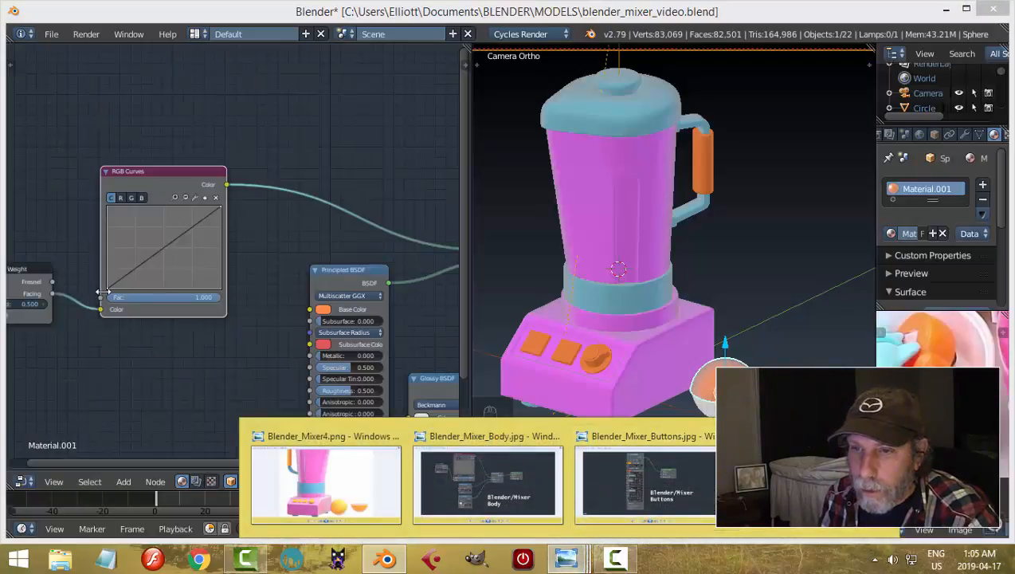
drag(103, 288, 161, 283)
Step: Preview the orange sphere's material up close in rendered shading and return to the previous shading
shift+middle_drag(630, 353, 662, 317)
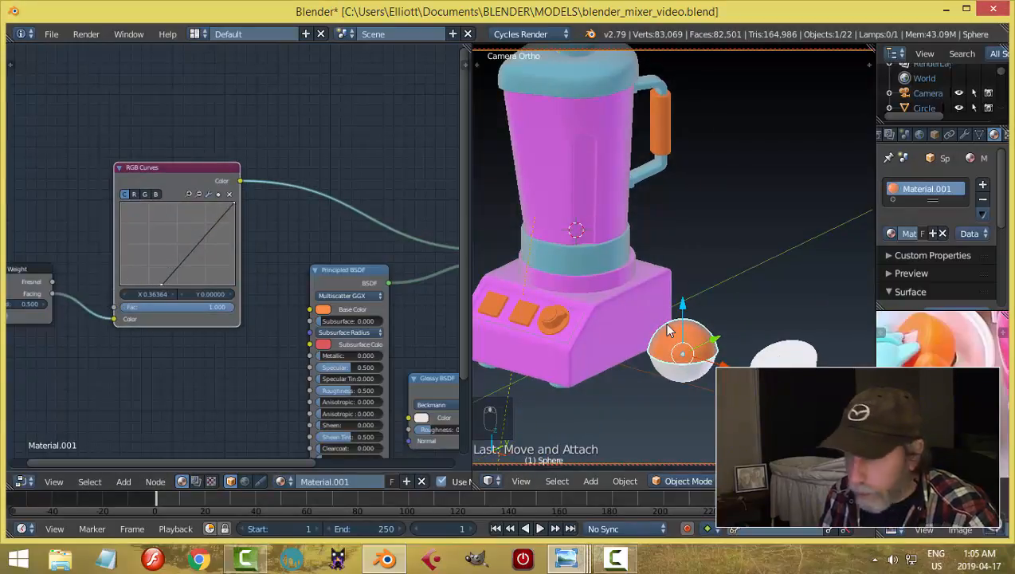
key(shift+z)
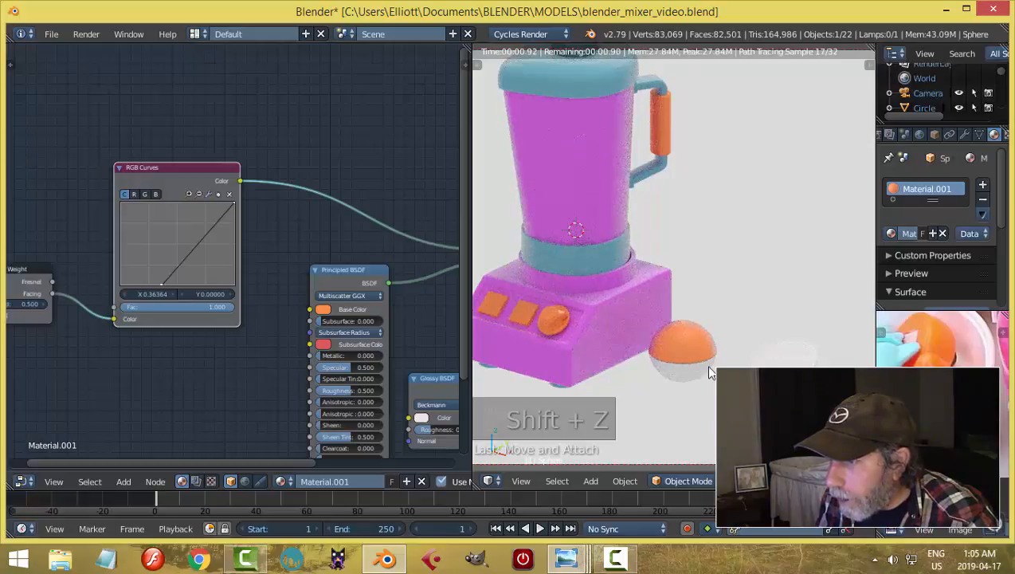
scroll(709, 369, up, 2)
shift+middle_drag(714, 350, 725, 326)
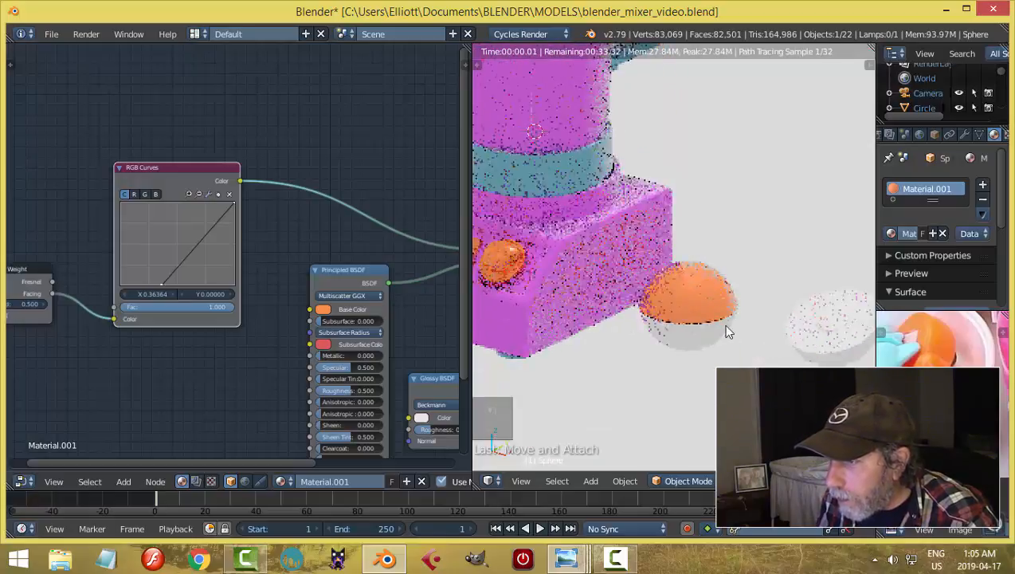
scroll(731, 342, up, 3)
key(shift+z)
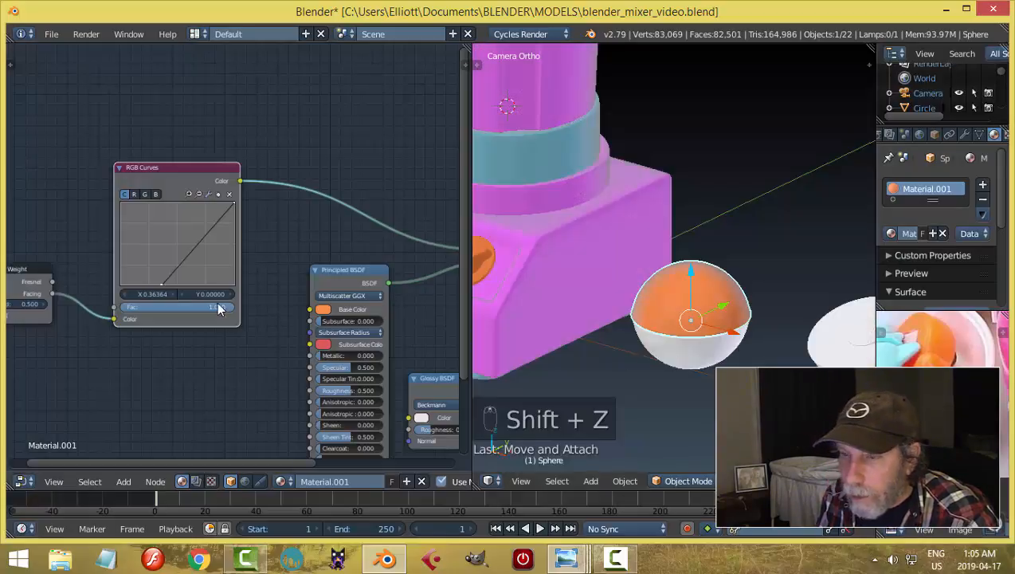
Step: Shift the Principled BSDF and Glossy BSDF nodes away from the Mix Shader to space out the node layout, and save the file
scroll(217, 305, down, 1)
middle_drag(419, 380, 360, 344)
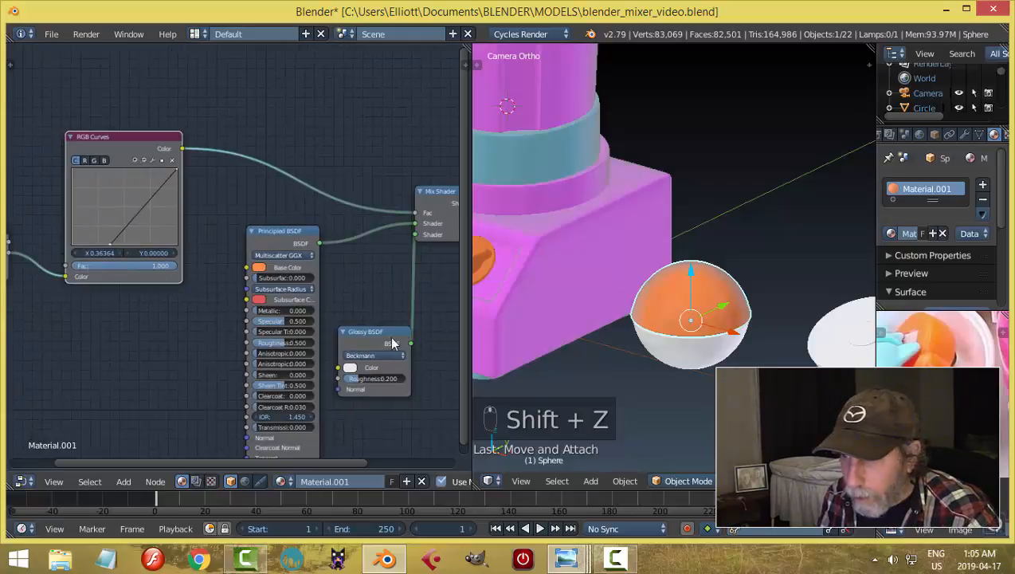
drag(277, 227, 249, 223)
click(358, 316)
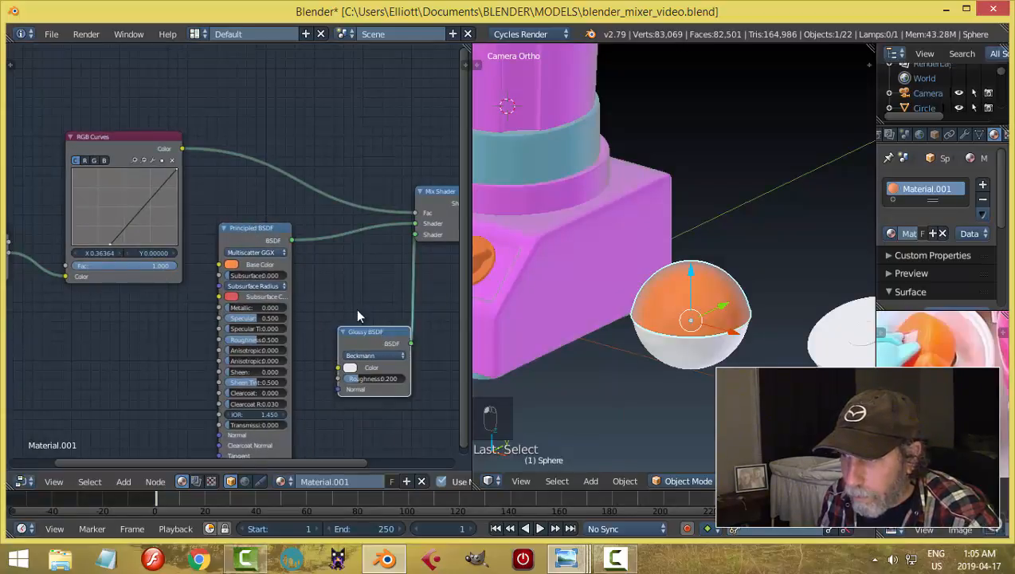
drag(365, 333, 331, 306)
key(ctrl+s)
click(417, 330)
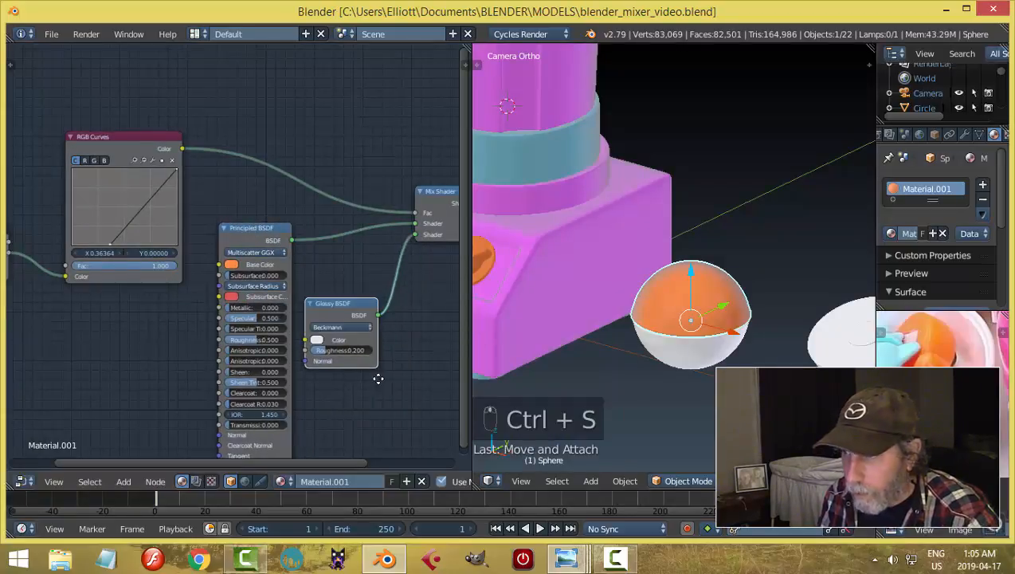
Step: Add a Voronoi Texture node to the orange material and place it below the Layer Weight node
middle_drag(378, 378, 408, 357)
scroll(394, 371, down, 2)
middle_drag(235, 361, 298, 336)
scroll(239, 358, up, 1)
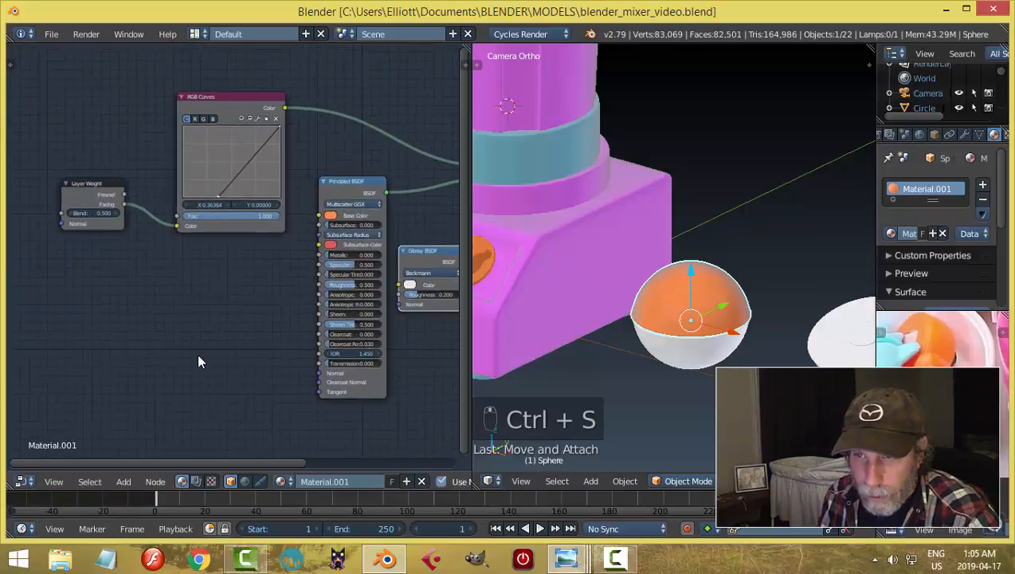
middle_drag(199, 361, 219, 356)
key(shift+a)
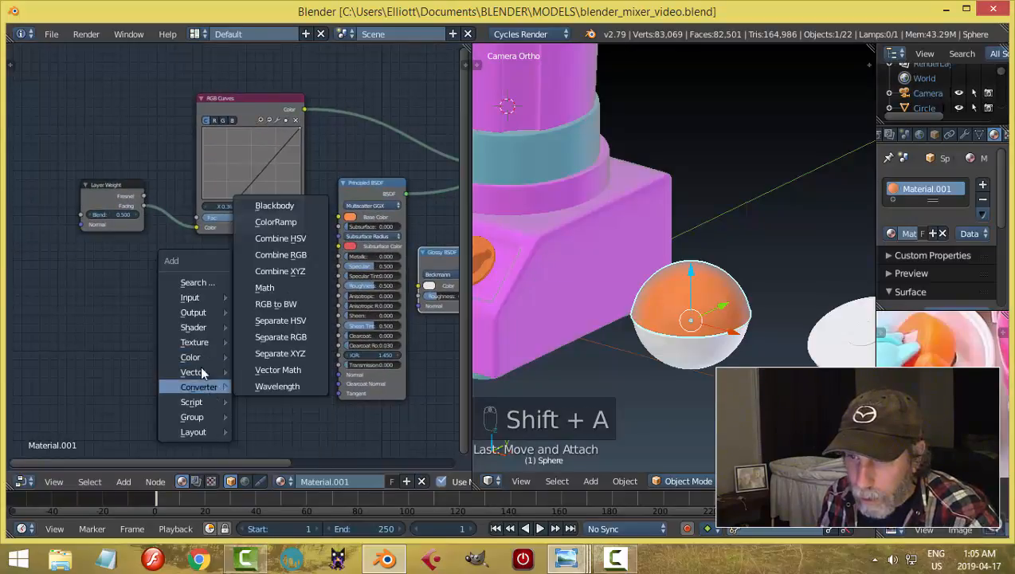
mouse_move(196, 341)
click(275, 320)
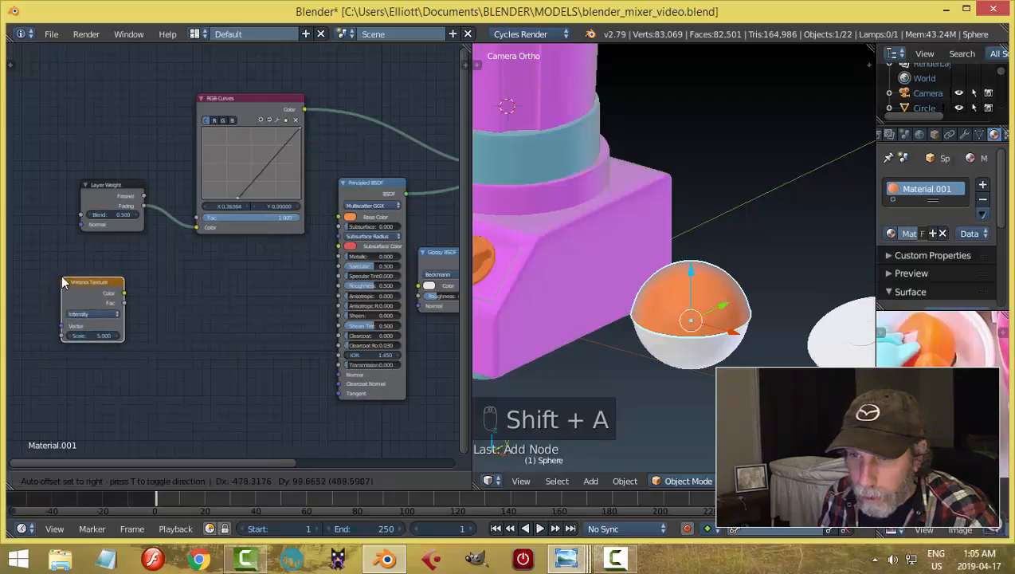
click(64, 281)
Step: Set the Voronoi Texture's Scale to 50
scroll(107, 333, up, 1)
middle_drag(109, 347, 201, 351)
scroll(203, 353, up, 1)
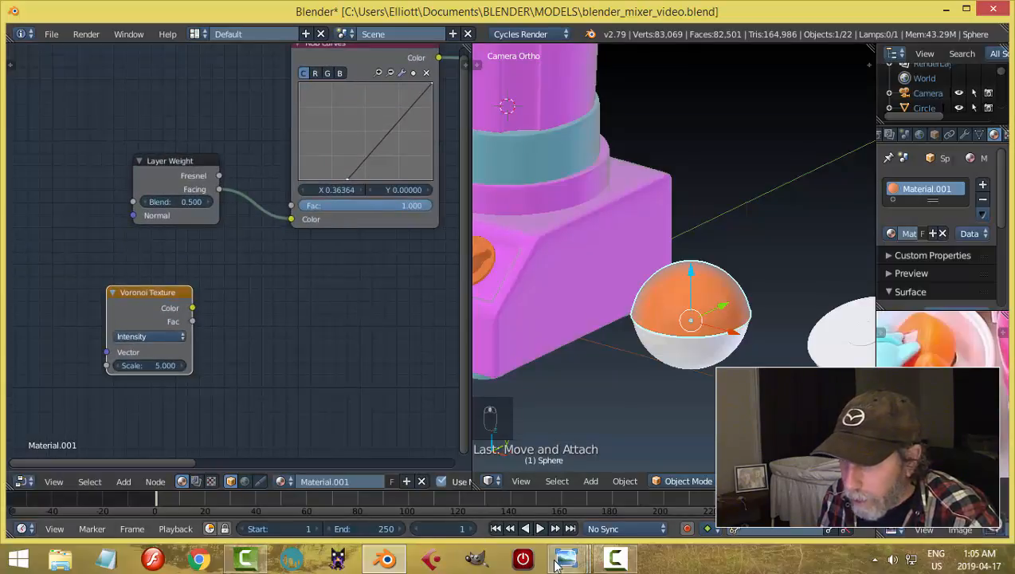
mouse_move(562, 561)
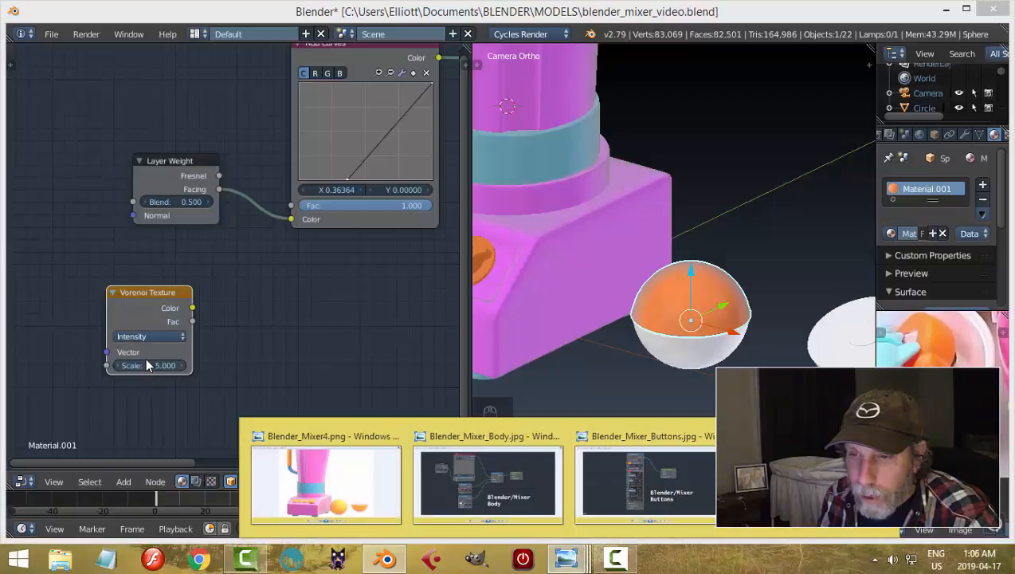
click(159, 366)
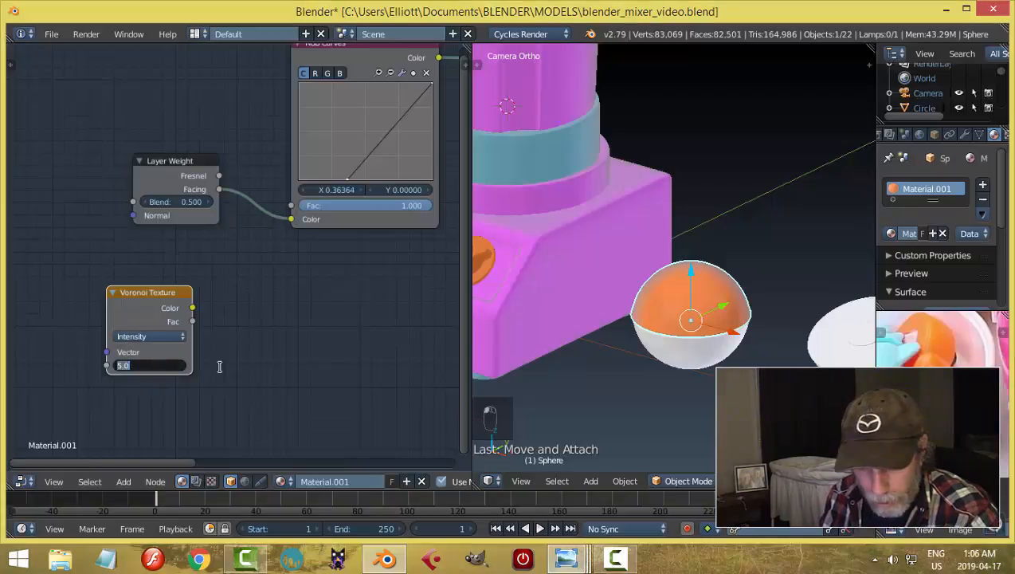
key(Return)
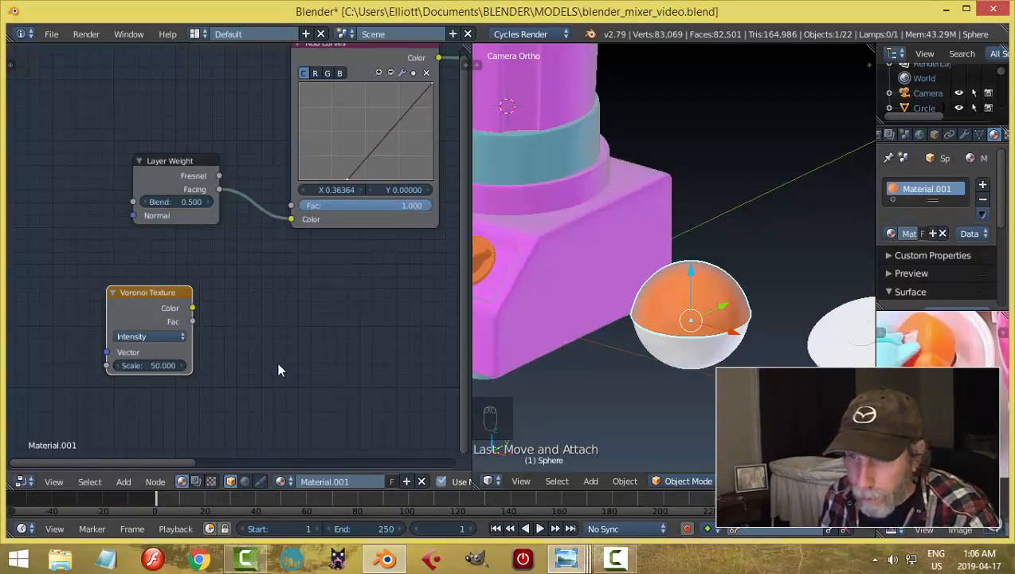
Step: Add a Bump node and place it between the Voronoi Texture and the Principled BSDF
middle_drag(278, 370, 223, 359)
key(shift+a)
mouse_move(214, 395)
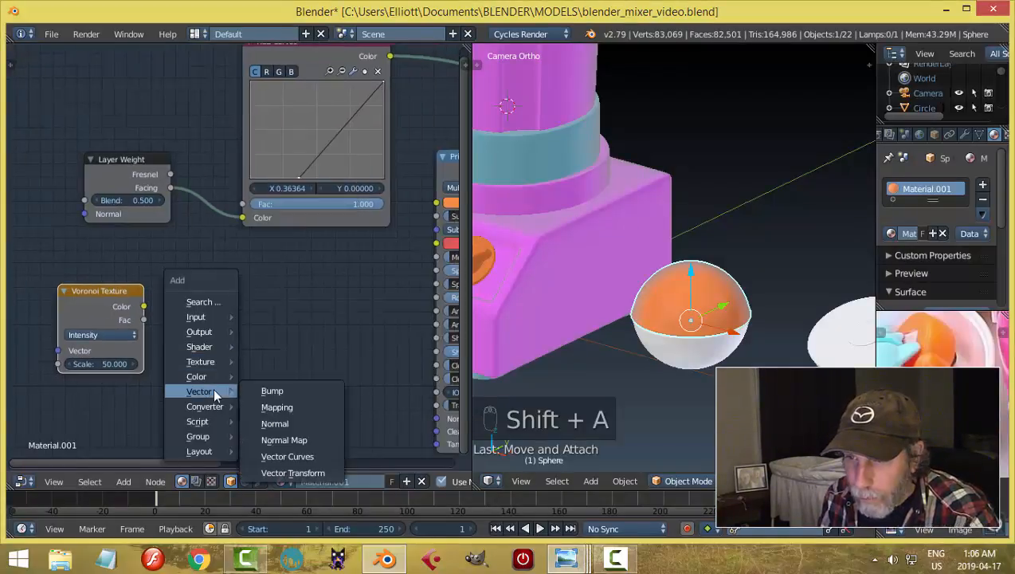
click(274, 390)
click(168, 314)
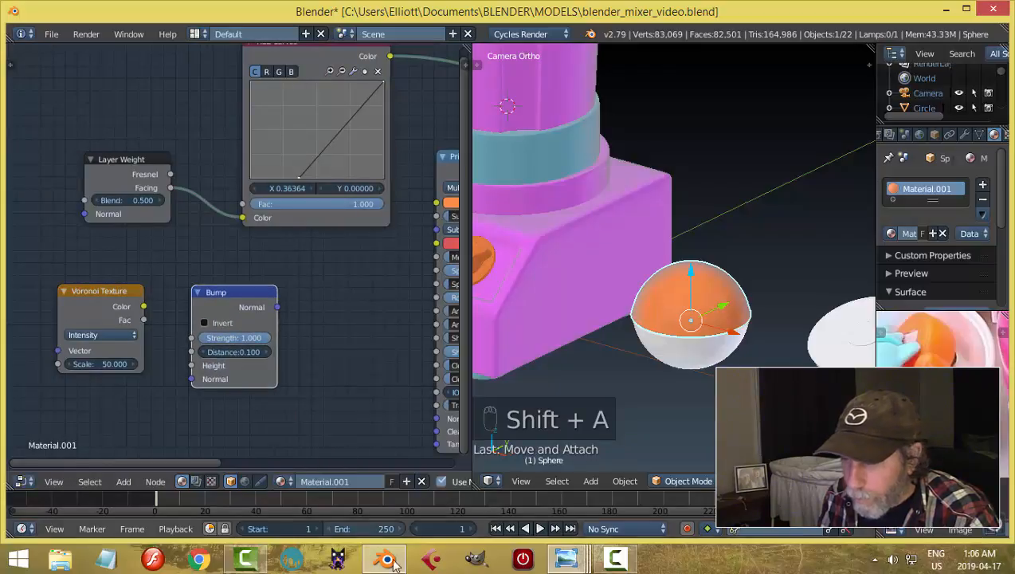
Step: Following the orange fruit node reference, connect the Voronoi Fac output to the Bump Height and the Bump Normal to the Principled BSDF's Normal
click(566, 559)
click(797, 478)
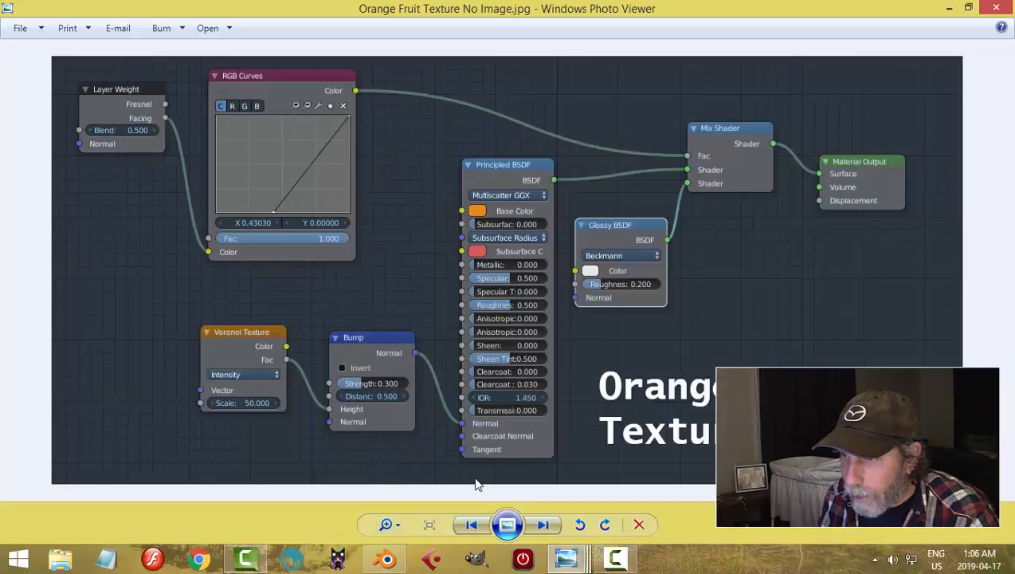
click(376, 560)
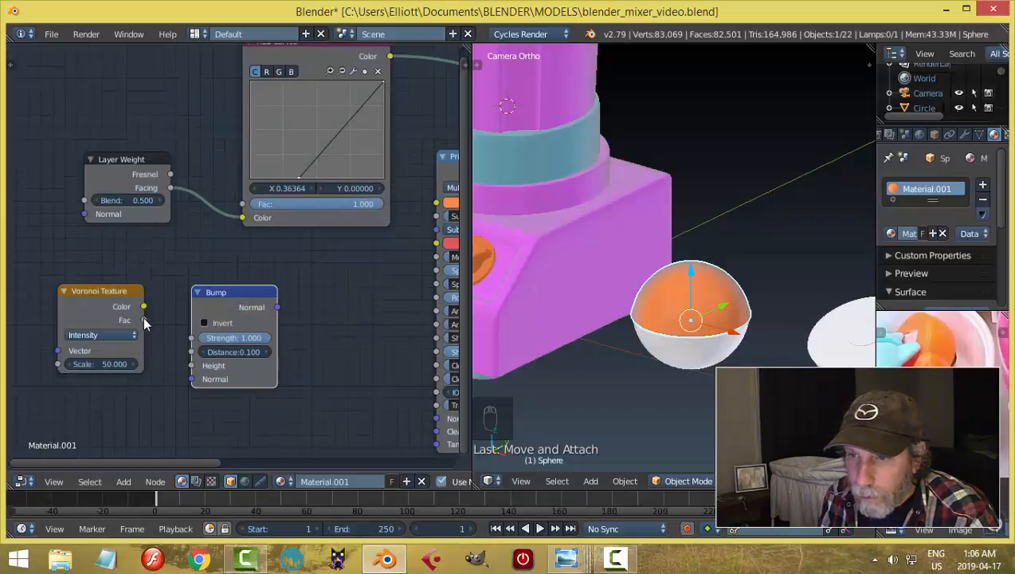
drag(144, 320, 191, 365)
middle_drag(312, 386, 223, 372)
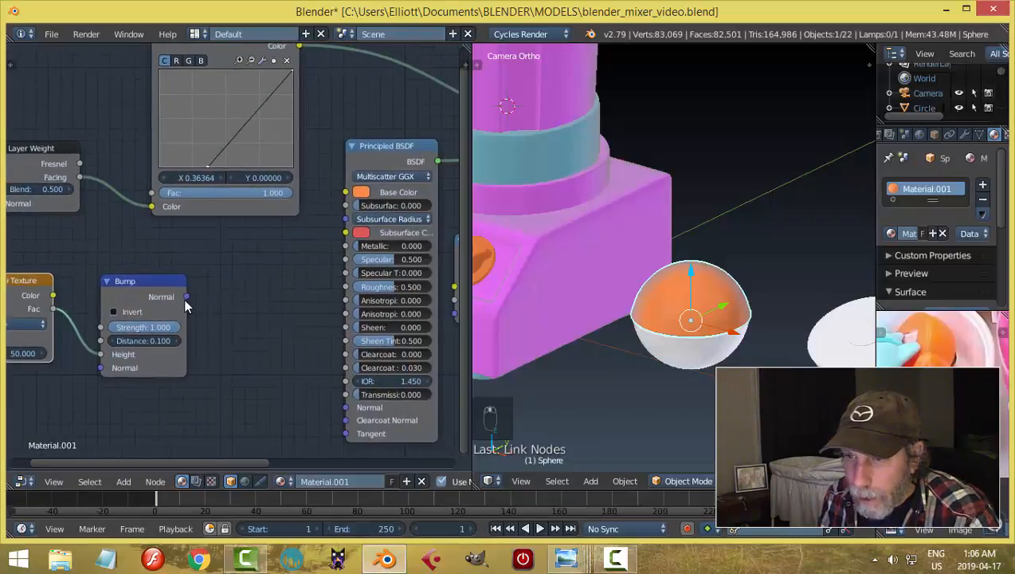
drag(186, 296, 345, 407)
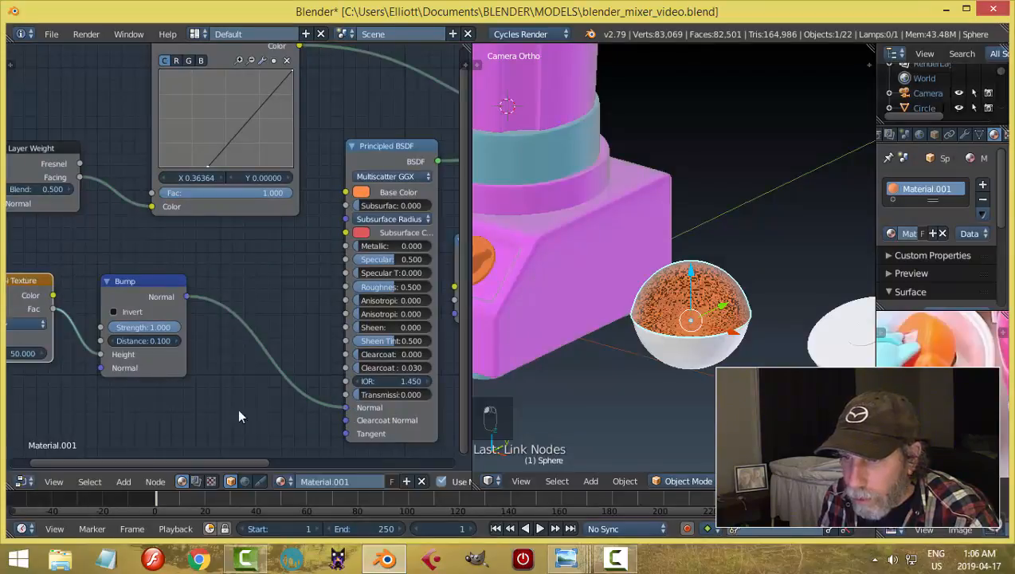
Step: Set the Bump node's Strength to 0.3 and save the file
middle_drag(201, 407, 248, 390)
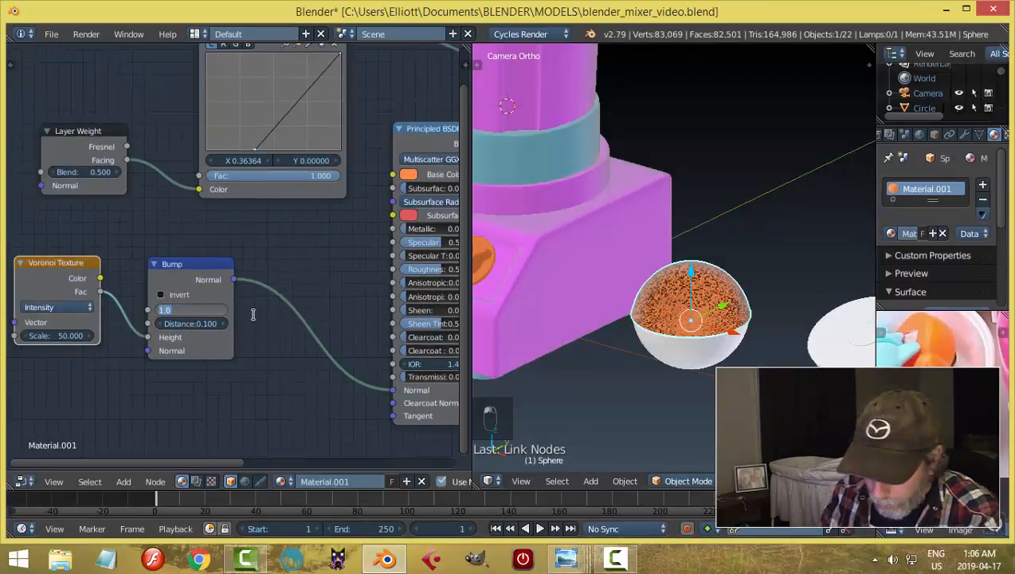
key(Return)
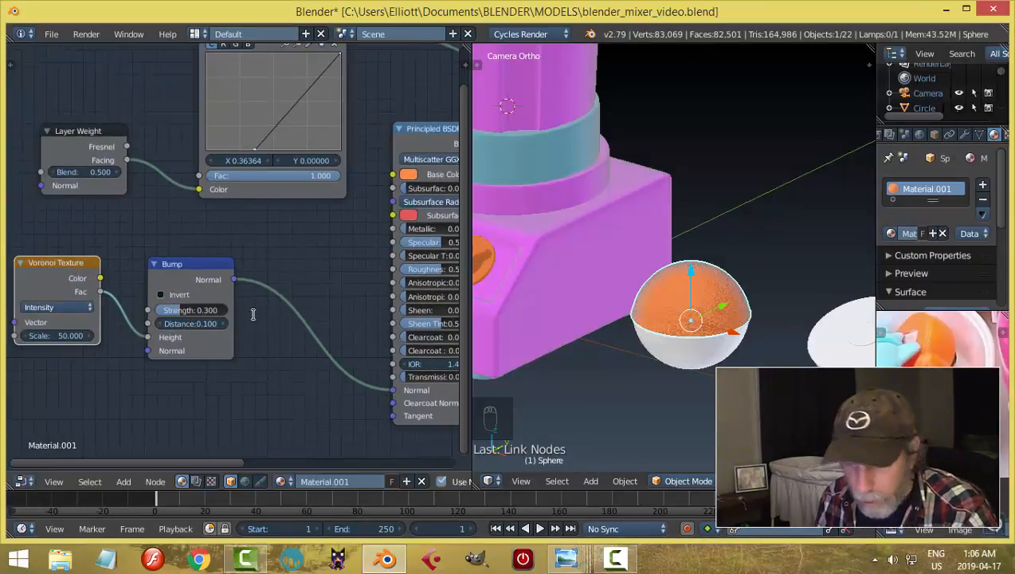
key(ctrl+s)
click(252, 314)
Step: Preview the orange sphere up close in rendered shading and assign Material.001 to its white lower half
scroll(734, 311, up, 2)
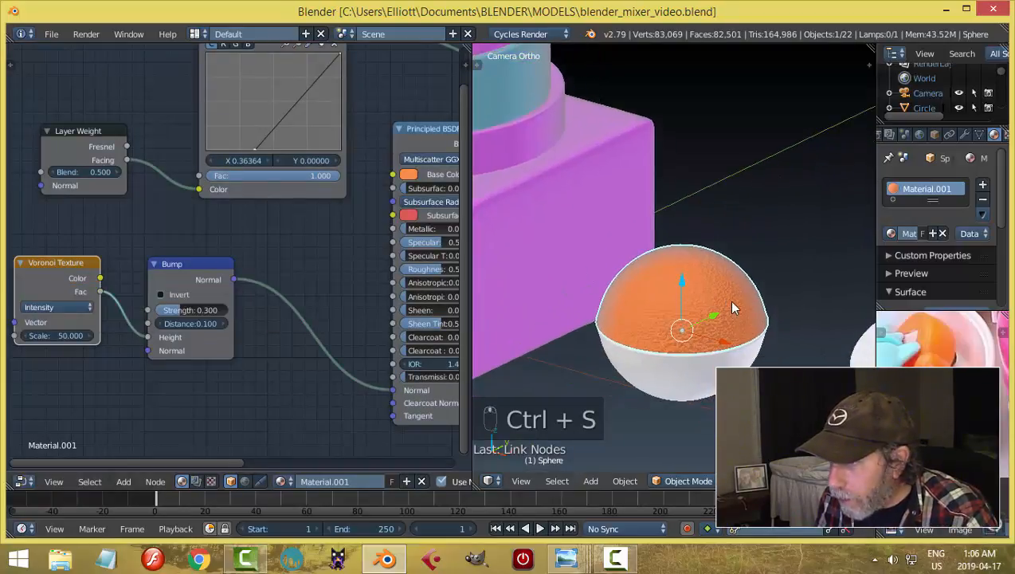
key(shift+z)
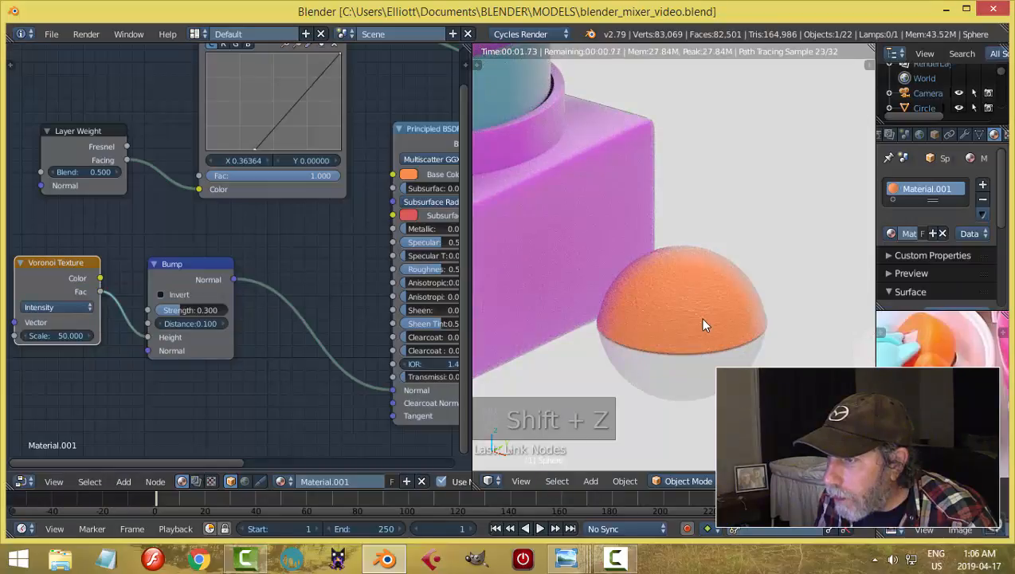
right_click(692, 386)
click(893, 234)
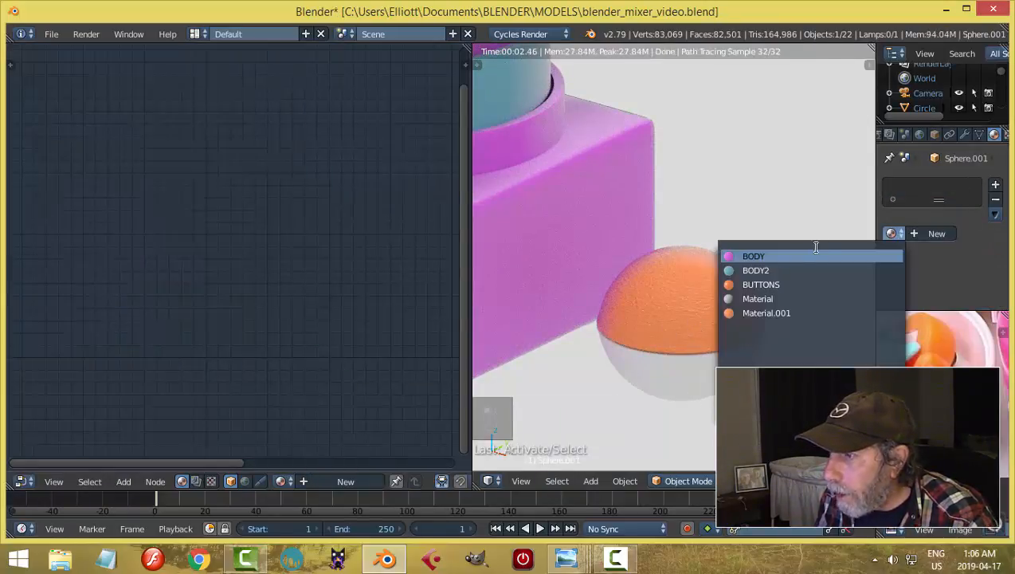
click(781, 312)
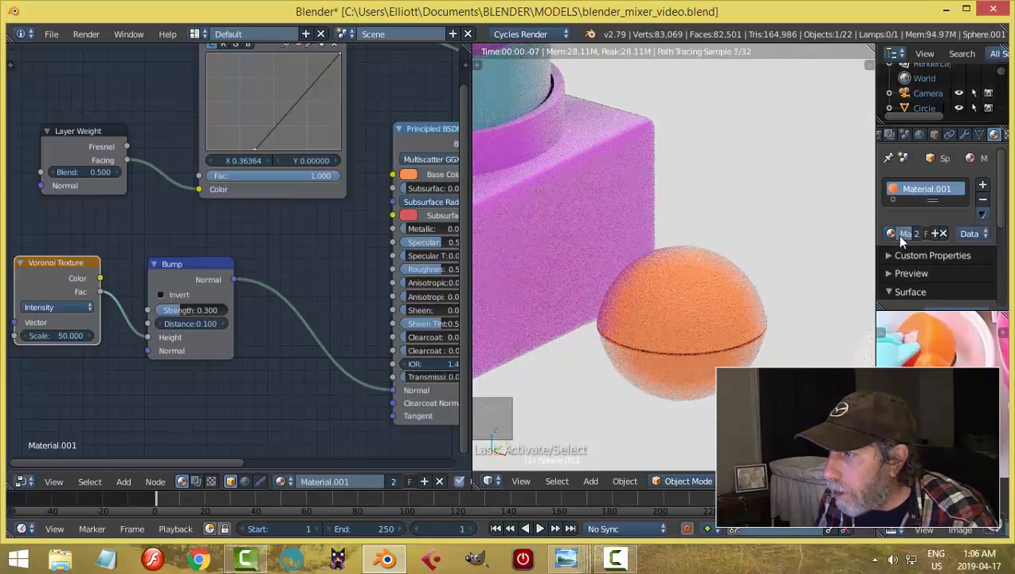
Step: Rename the sphere's material to orange and save the file with the rendered preview turned off
text(ra)
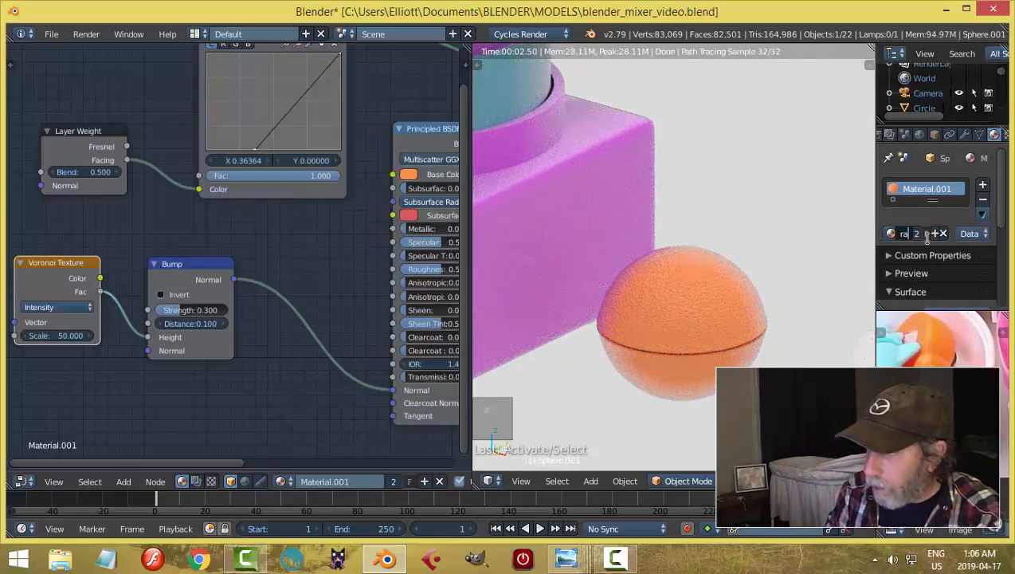
text(nge)
key(Return)
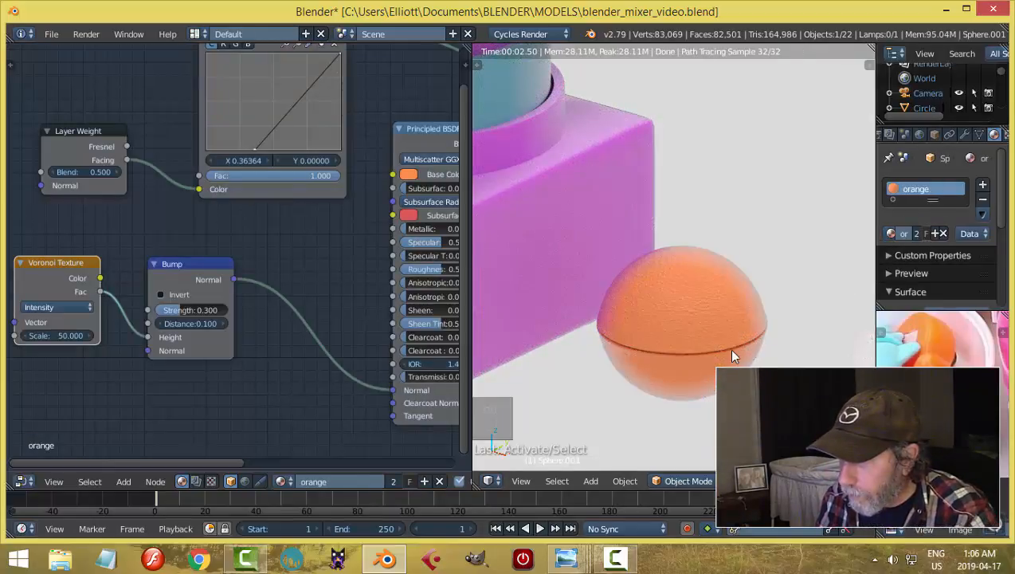
key(shift+z)
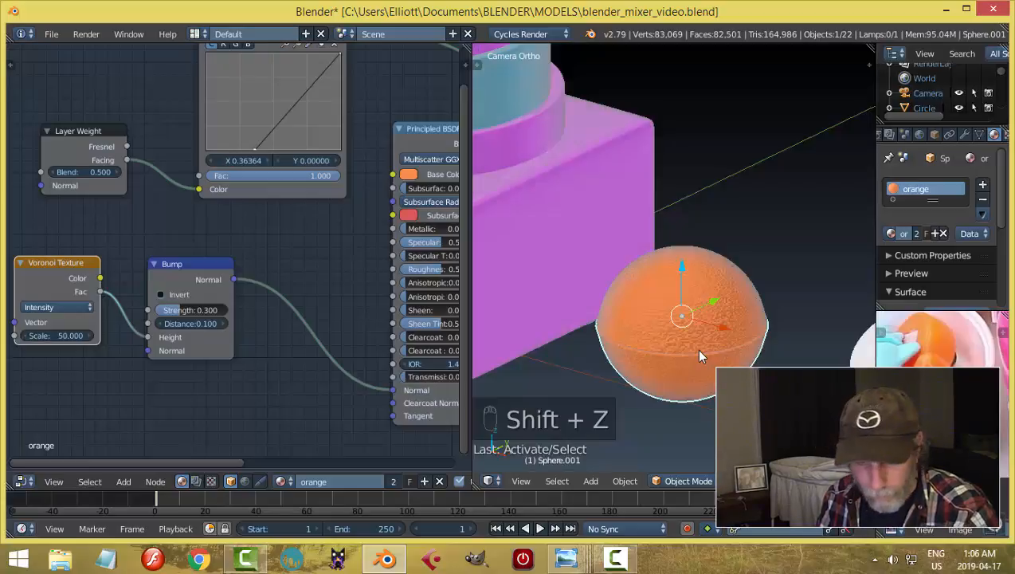
key(ctrl+s)
click(700, 351)
Step: Assign the orange material to the white cut half-sphere beside the whole orange and deselect everything
shift+middle_drag(688, 351, 627, 326)
click(811, 351)
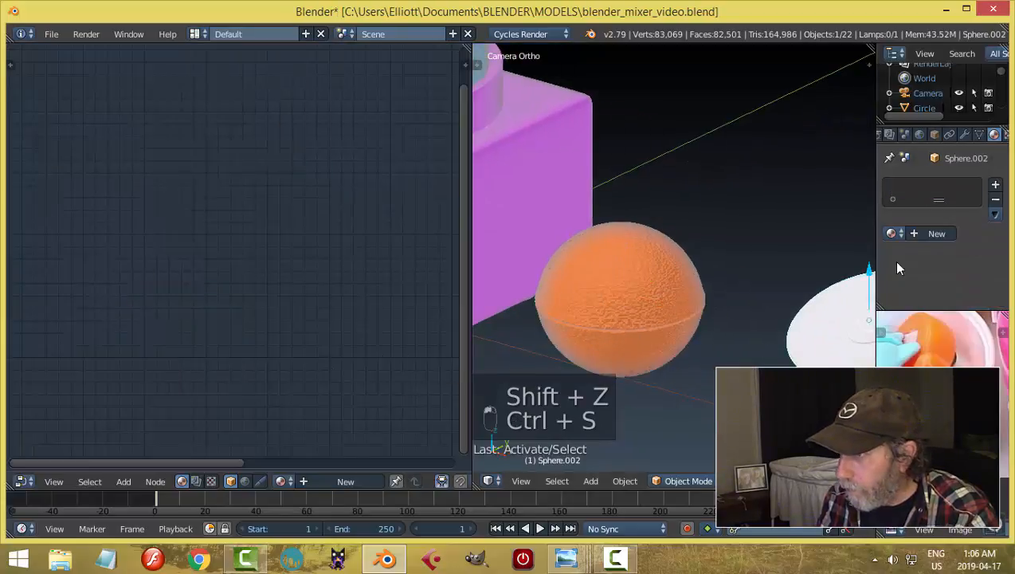
click(893, 233)
click(756, 309)
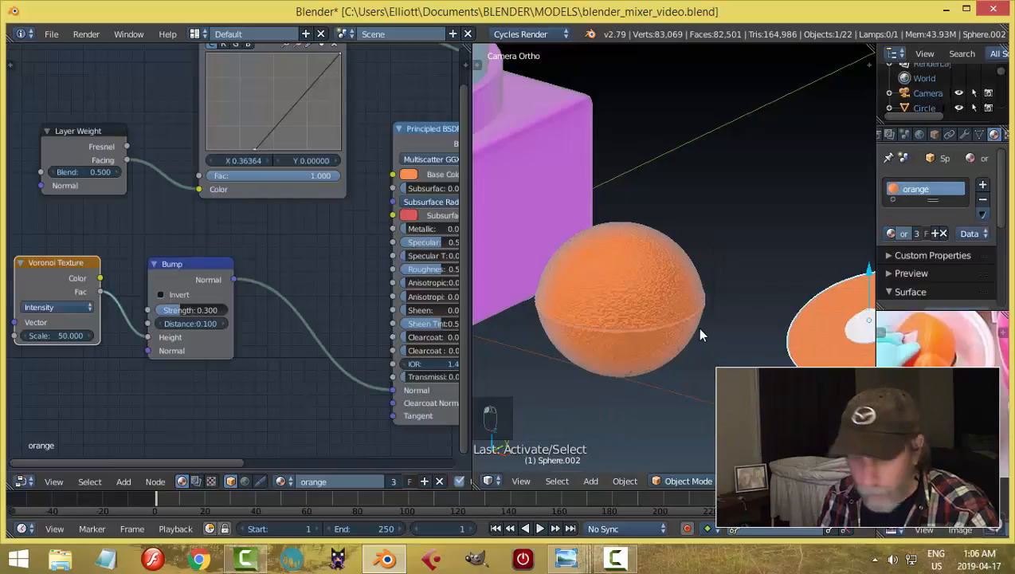
key(a)
Step: Preview the whole and cut oranges in rendered shading and return to the previous shading
scroll(682, 315, down, 3)
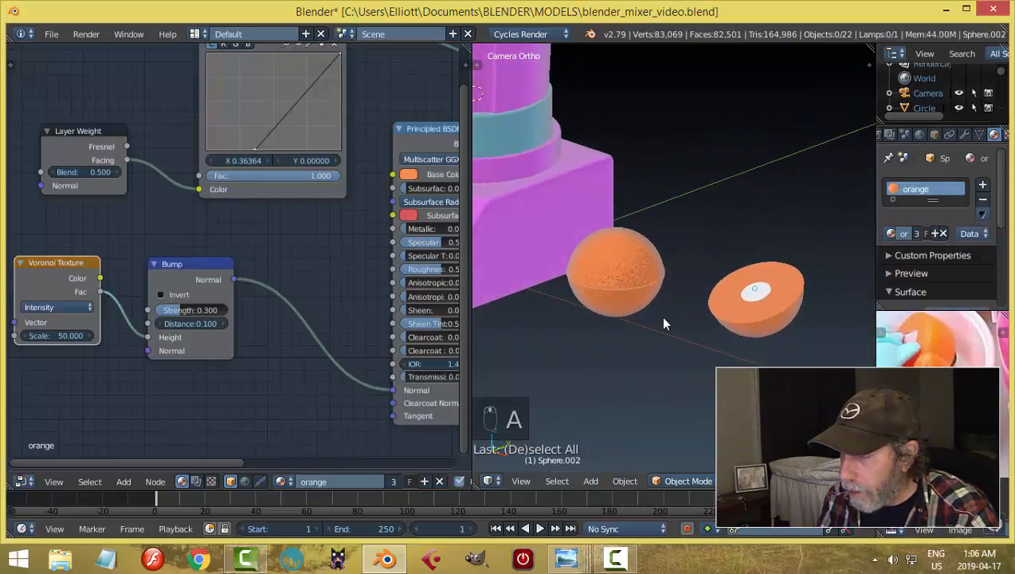
scroll(661, 322, up, 2)
key(shift+z)
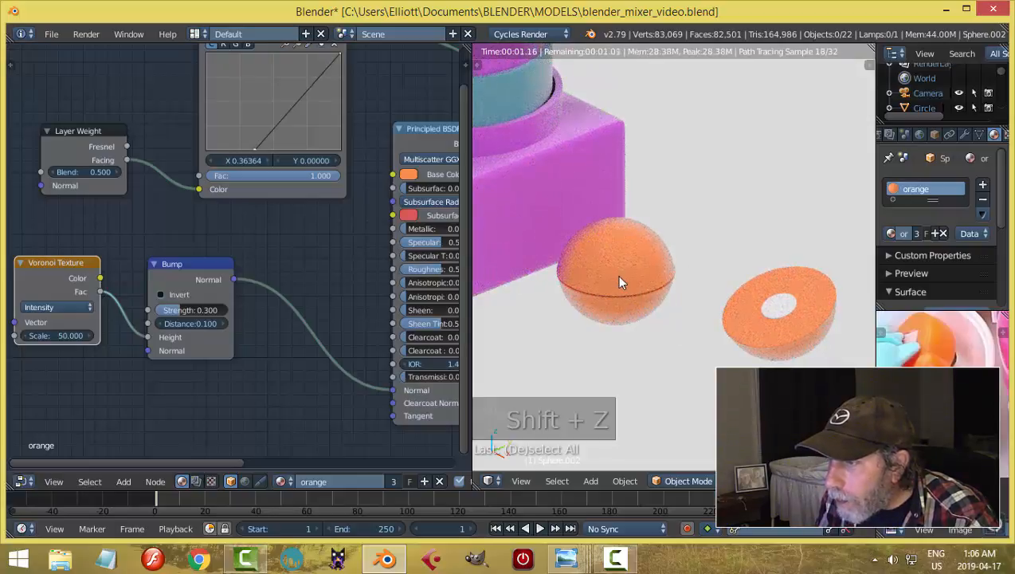
key(shift+z)
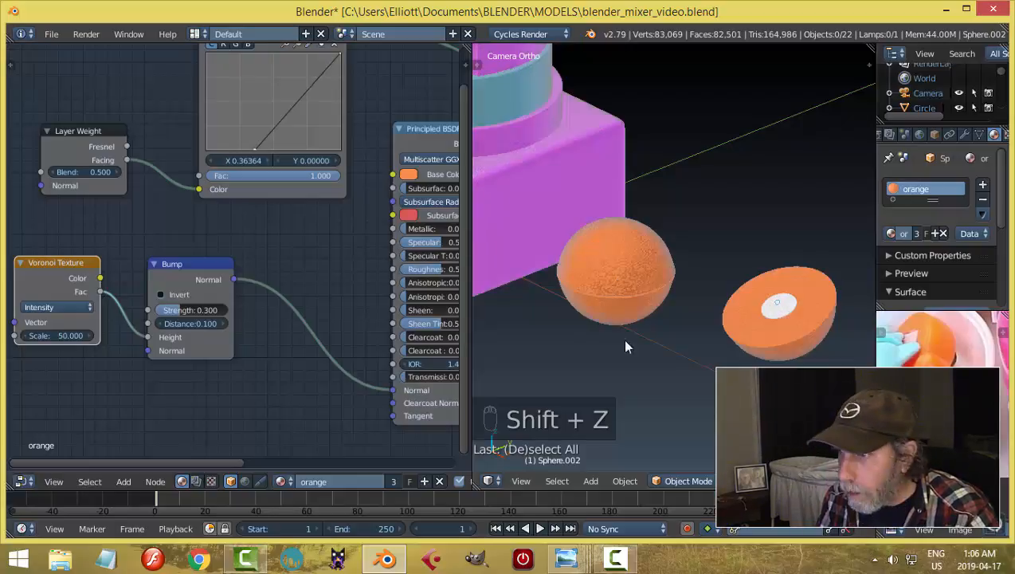
Step: Compare the orange material's node setup with the Orange Fruit Texture reference image
mouse_move(565, 559)
click(645, 446)
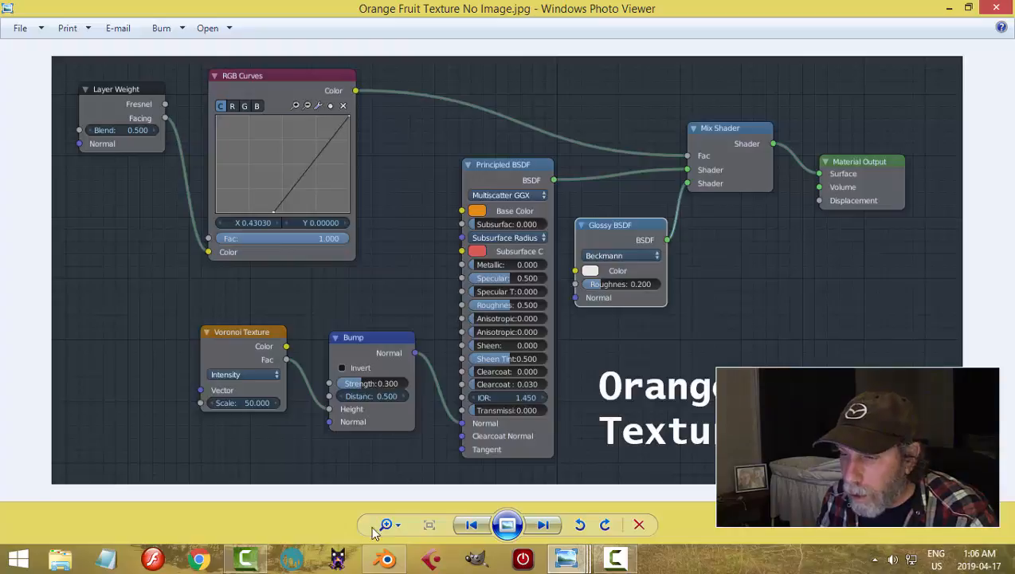
click(384, 560)
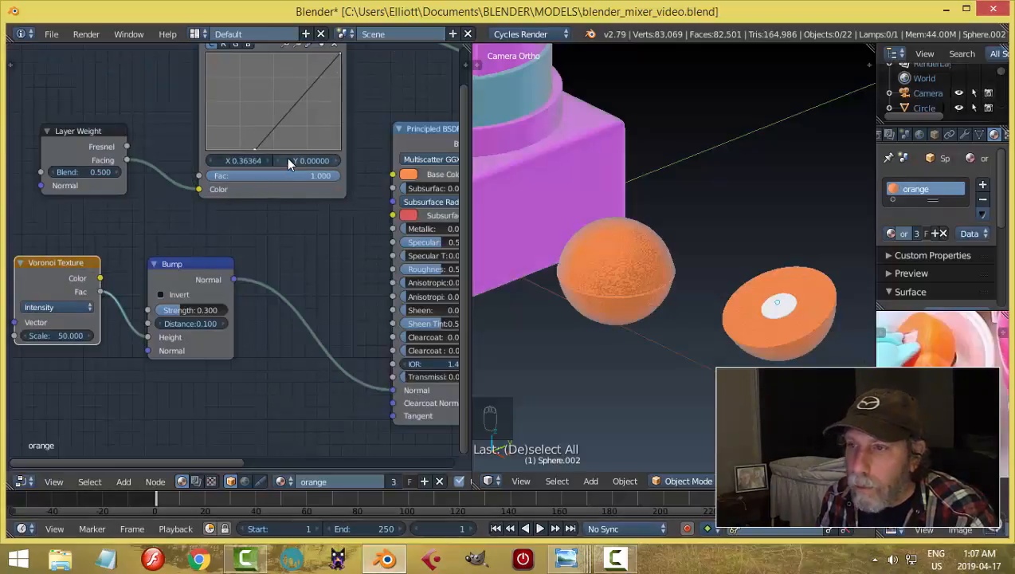
scroll(214, 348, down, 1)
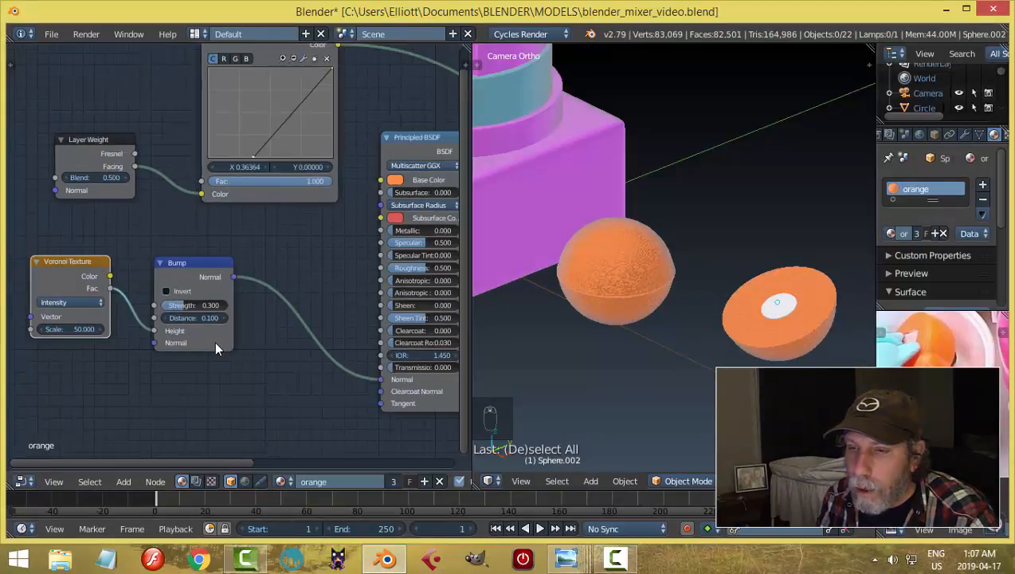
middle_drag(312, 300, 244, 322)
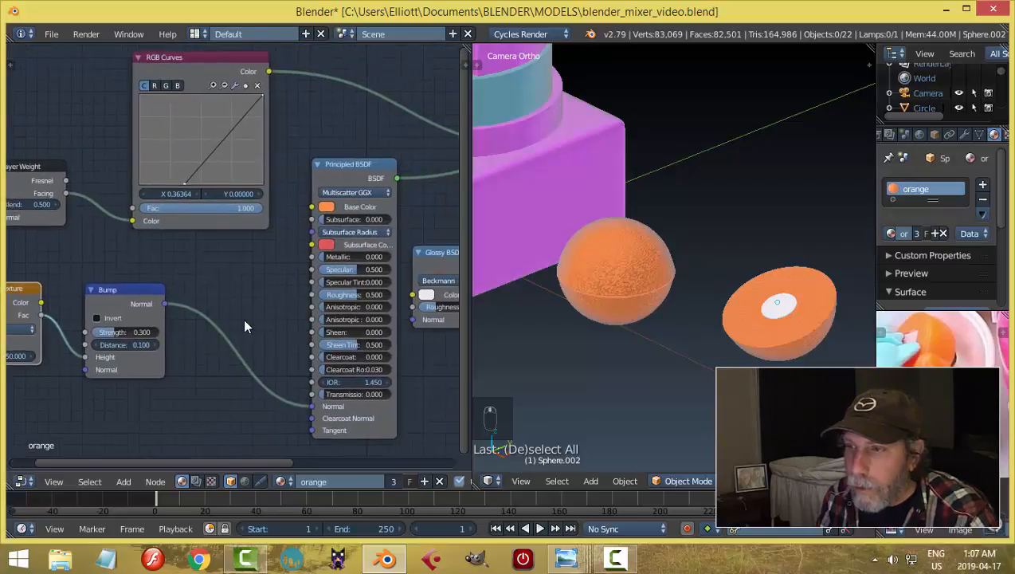
middle_drag(361, 332, 291, 317)
middle_drag(570, 343, 587, 343)
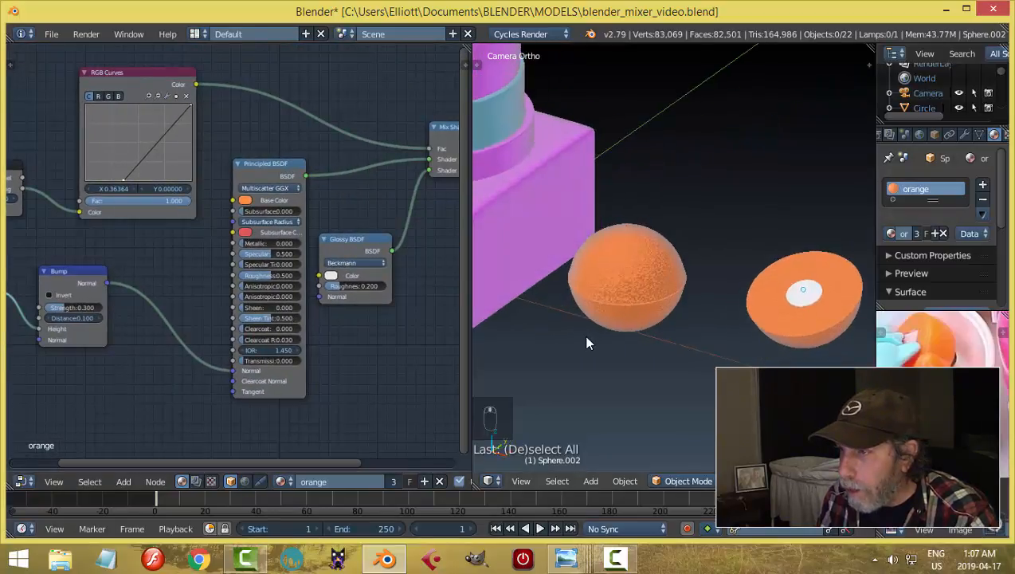
Step: Give the white disc in the middle of the cut orange a new material and delete its Diffuse BSDF node
right_click(810, 293)
click(927, 233)
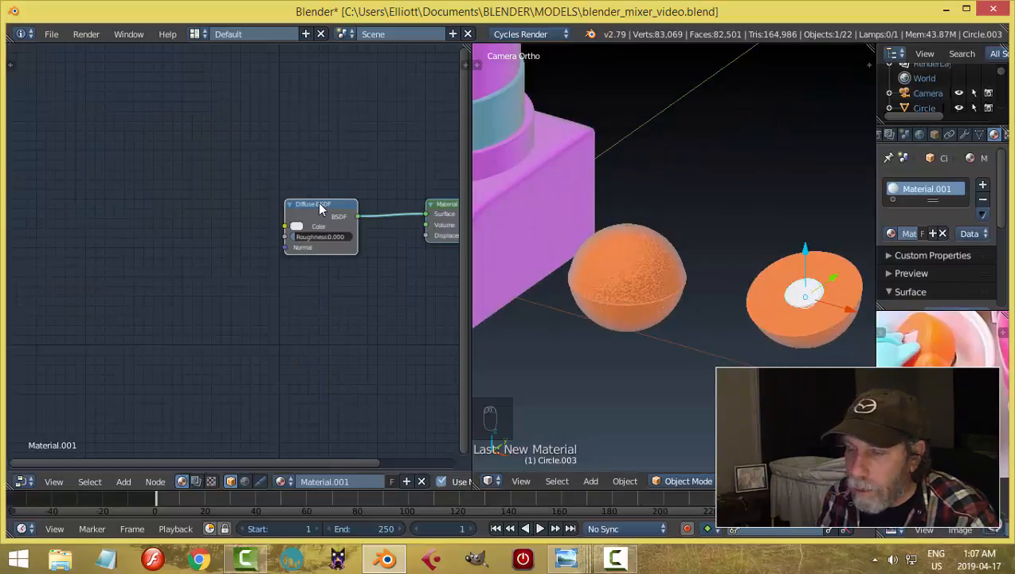
middle_drag(354, 290, 272, 300)
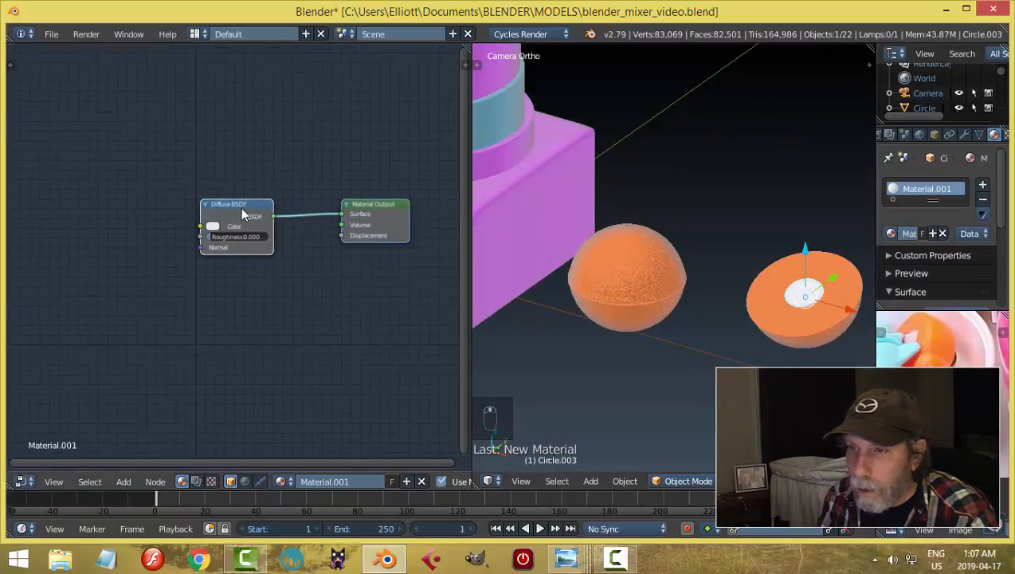
drag(243, 214, 151, 164)
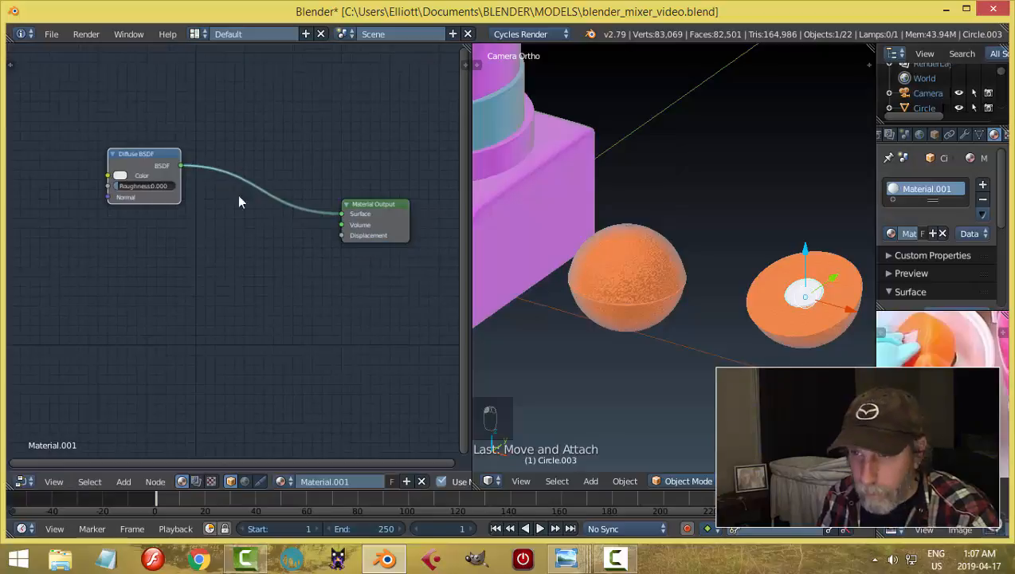
key(x)
Step: Add a Principled BSDF node and link its output to the Material Output's Surface
key(shift+a)
mouse_move(217, 229)
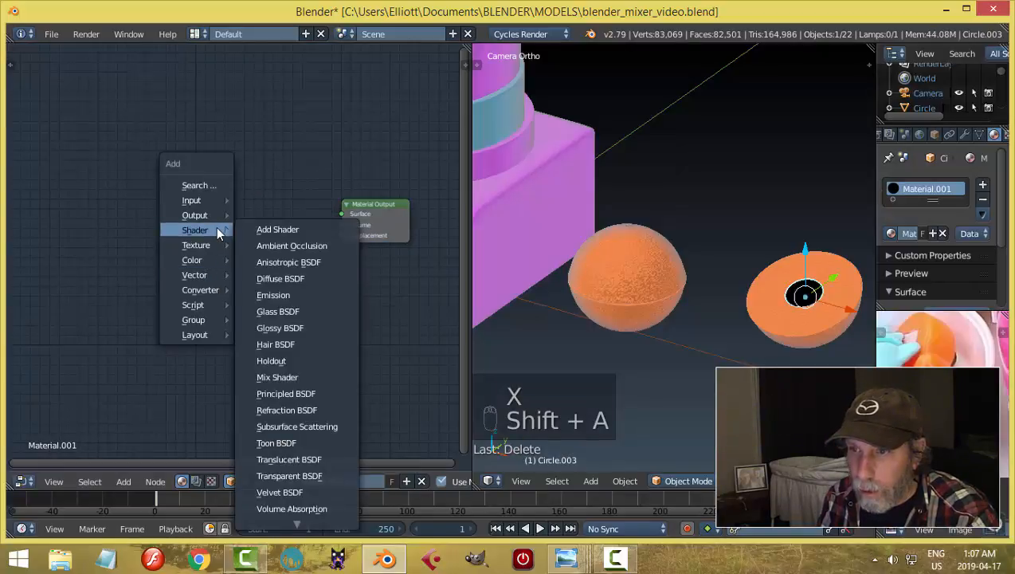
click(285, 394)
click(168, 150)
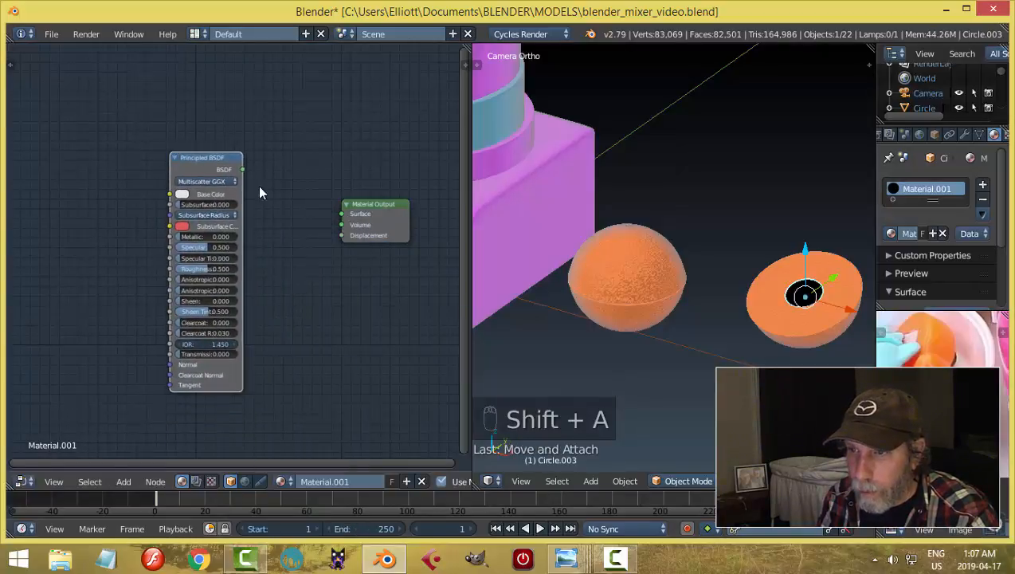
drag(242, 169, 280, 192)
drag(337, 217, 342, 213)
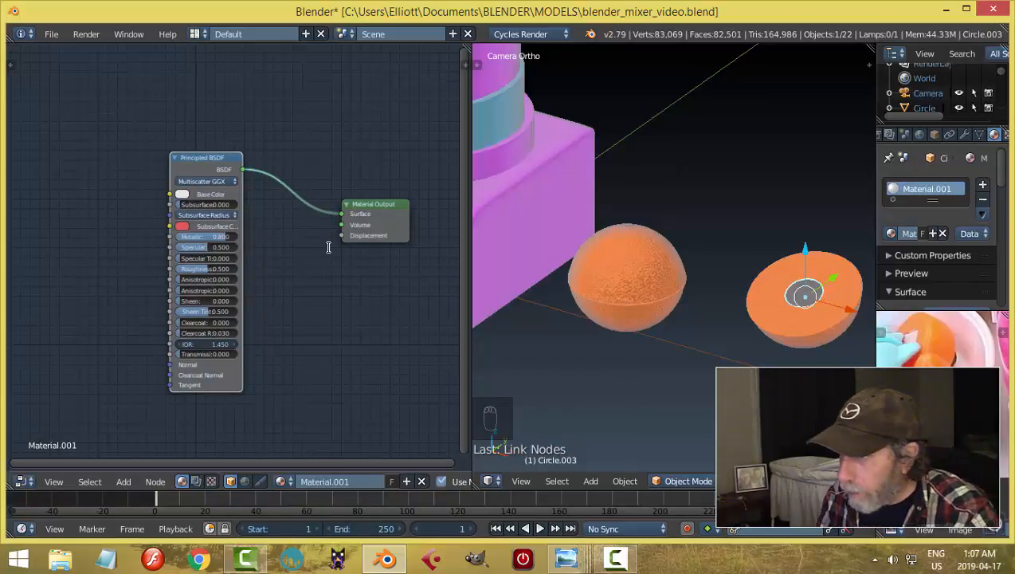
Step: Set the disc material's Metallic to 0.8 and Roughness to 0.3
click(213, 269)
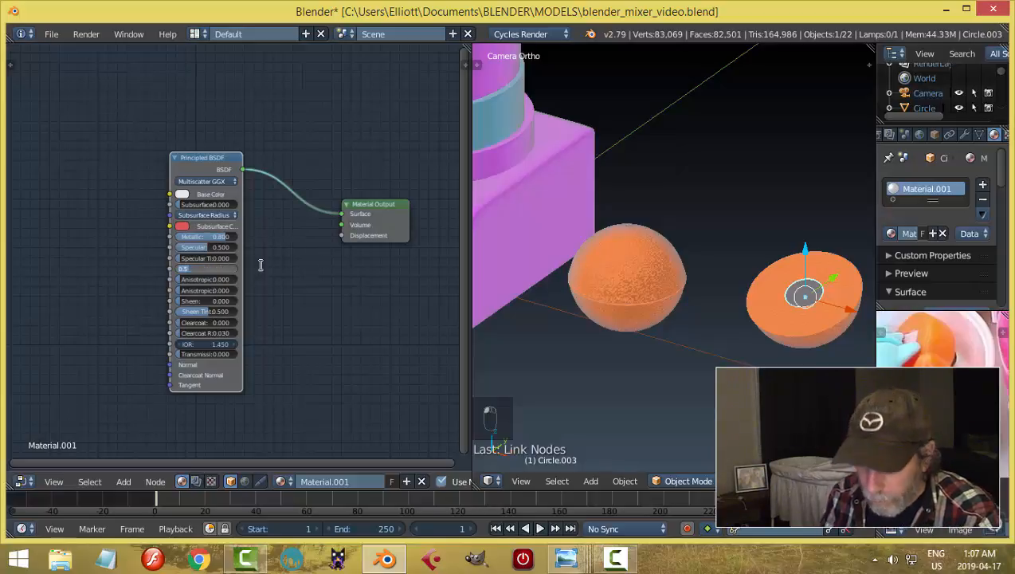
text(0)
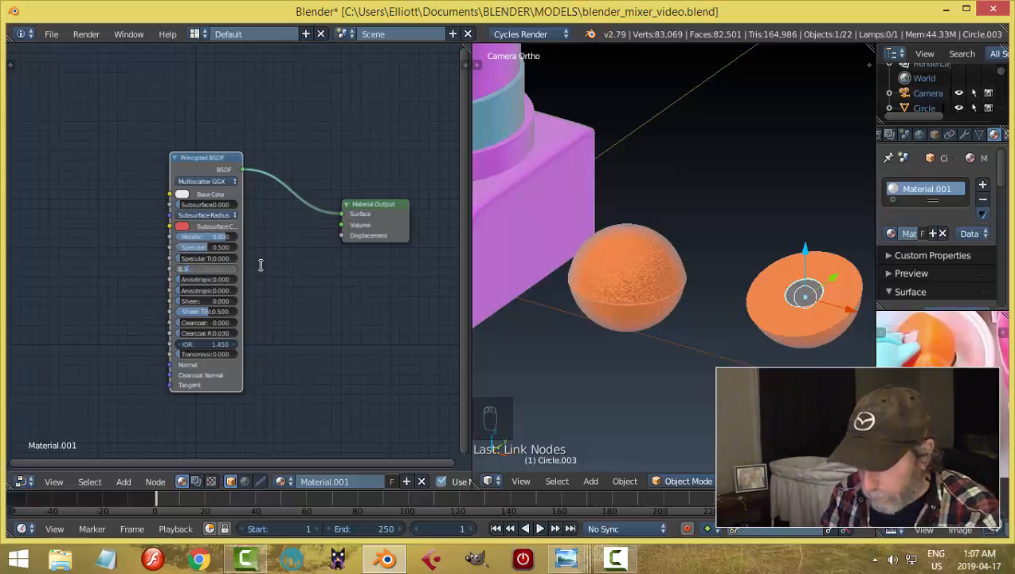
key(Return)
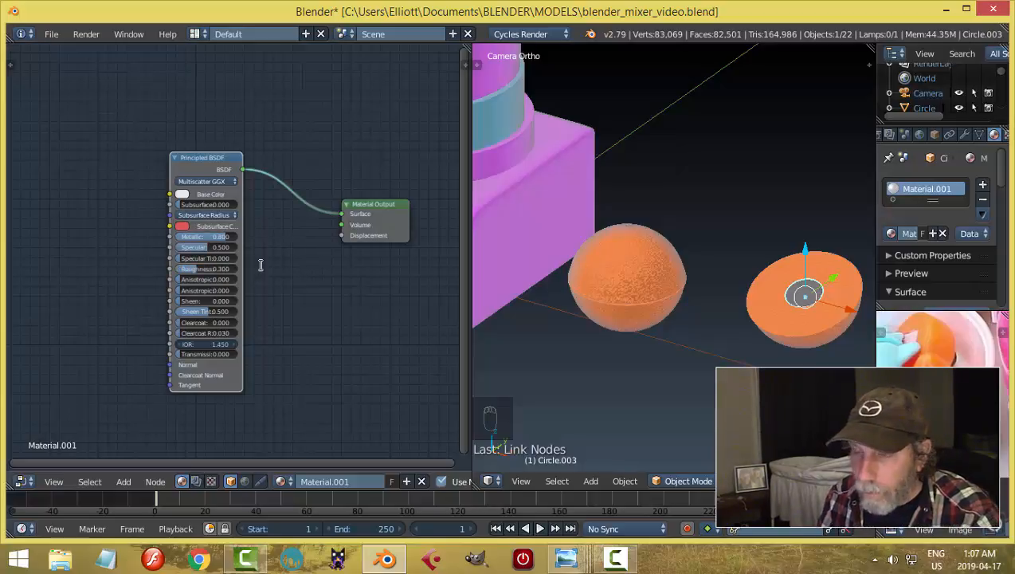
Step: Set the disc material's base color to a light bluish grey and check it in a brief rendered preview
click(185, 195)
click(259, 66)
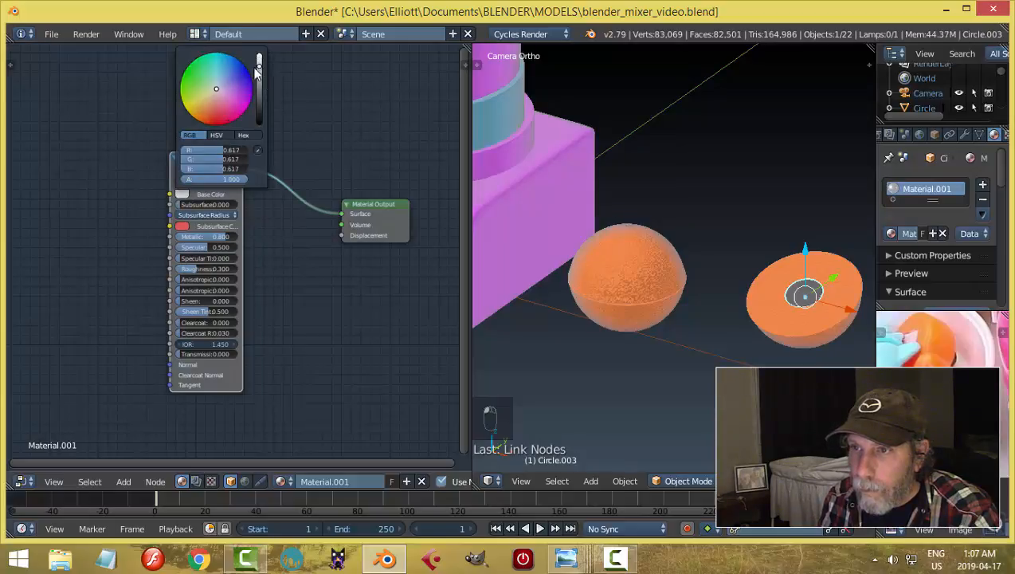
click(219, 87)
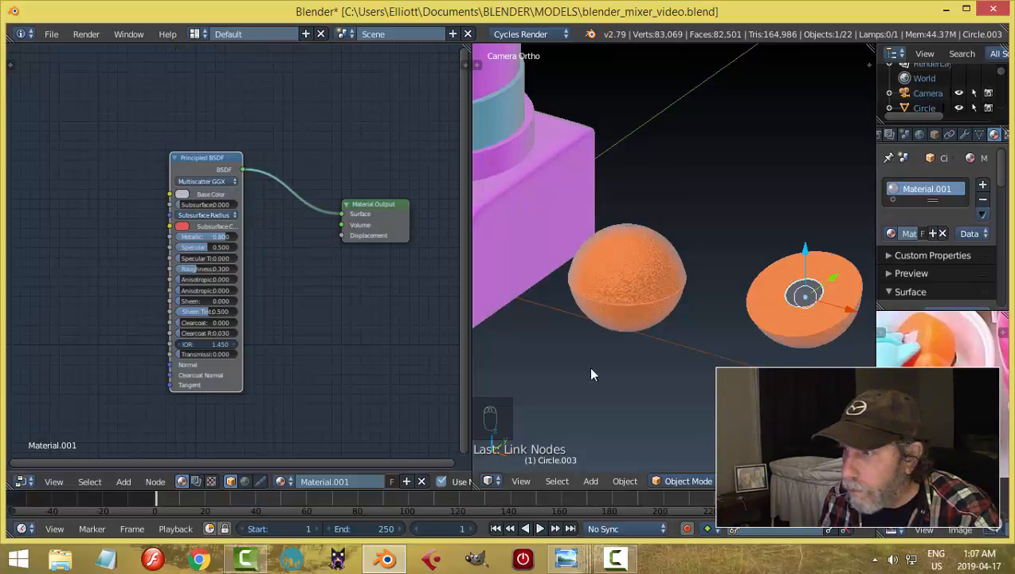
key(shift+z)
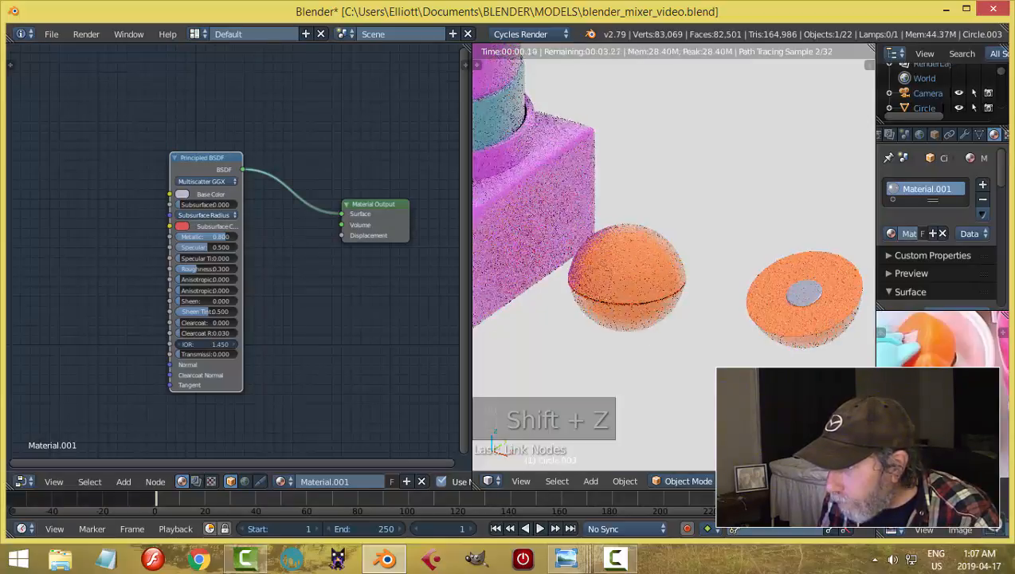
key(shift+z)
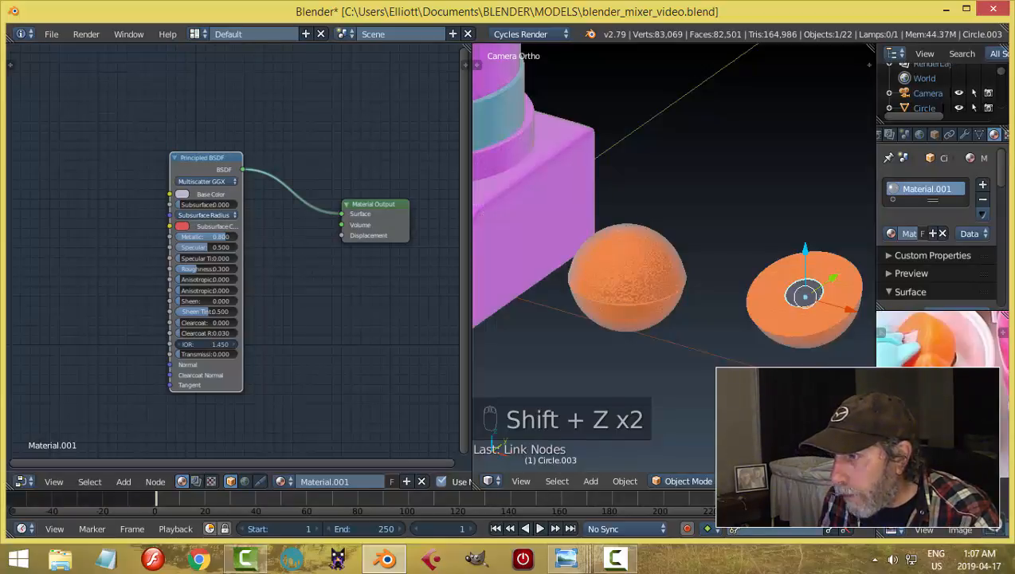
Step: Add an edge loop to the grey disc's top face close to its outer rim to sharpen the edge
scroll(785, 339, up, 4)
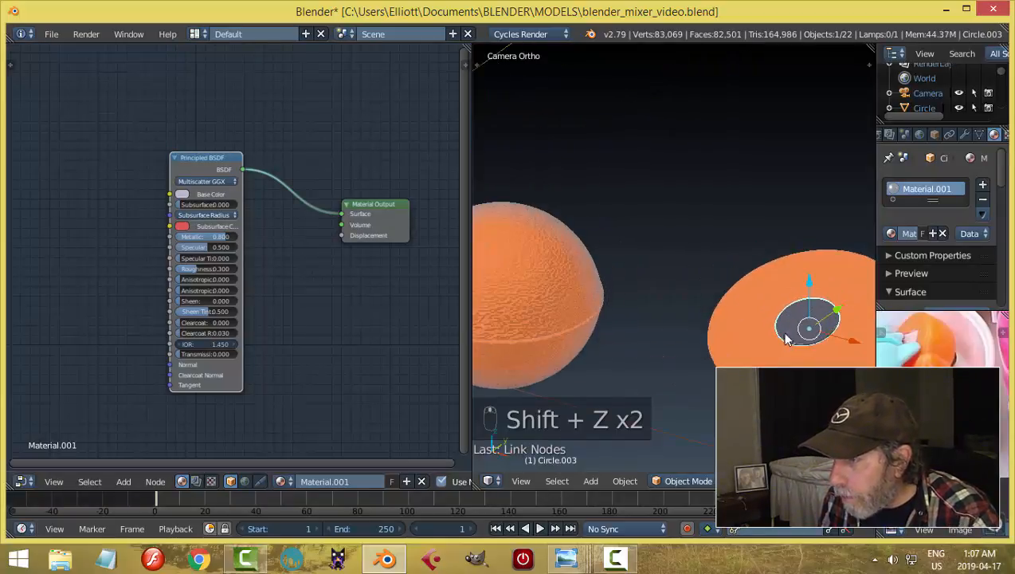
scroll(617, 346, up, 3)
shift+middle_drag(784, 333, 652, 349)
key(Tab)
click(699, 342)
scroll(699, 336, up, 8)
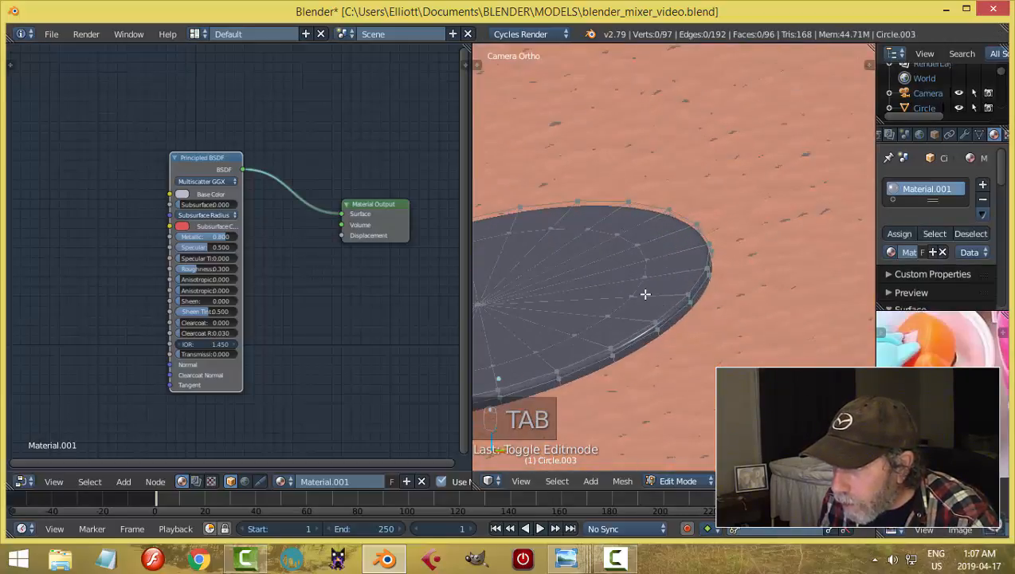
key(ctrl+r)
click(645, 294)
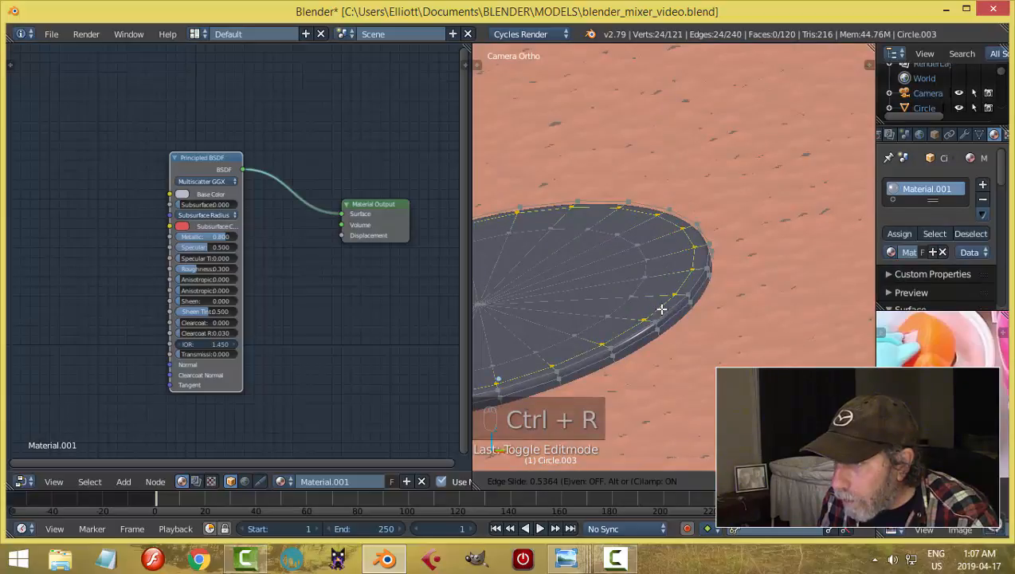
click(661, 306)
key(Tab)
click(625, 317)
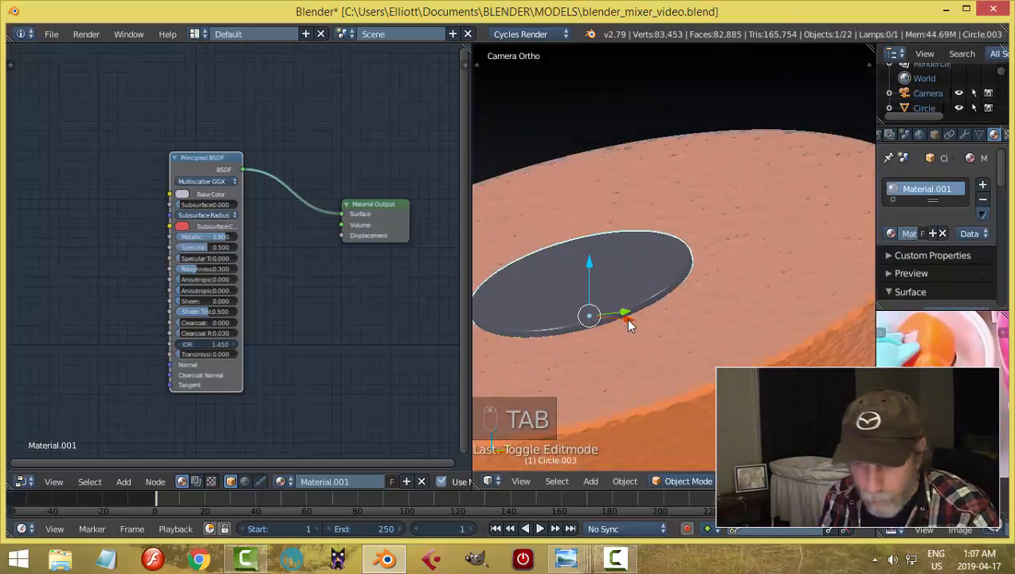
Step: Deselect everything and save over blender_mixer_video.blend
key(a)
key(a)
key(ctrl+s)
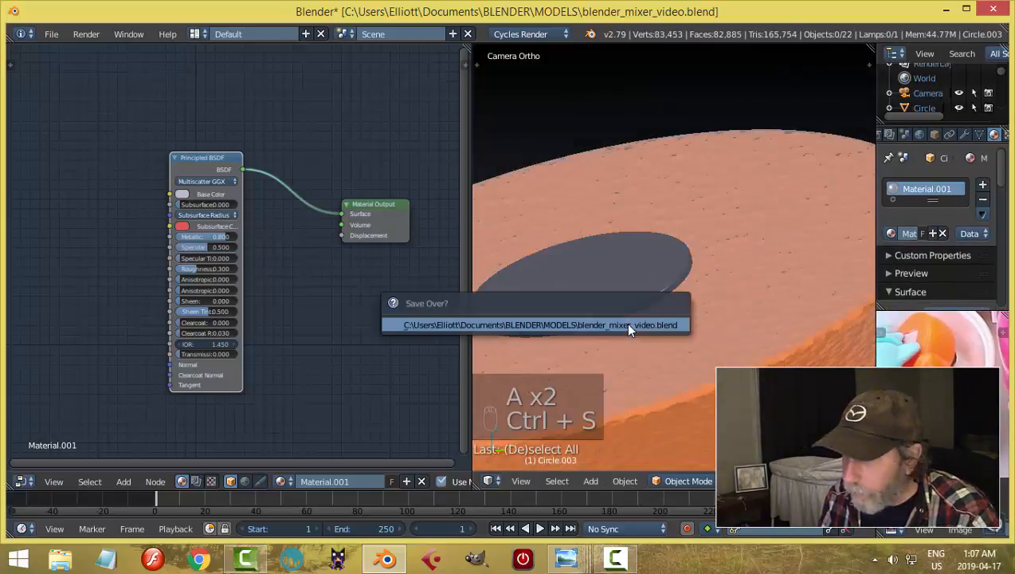
click(628, 326)
Step: View the blender and oranges through the camera and check them in a brief rendered preview
key(KP_0)
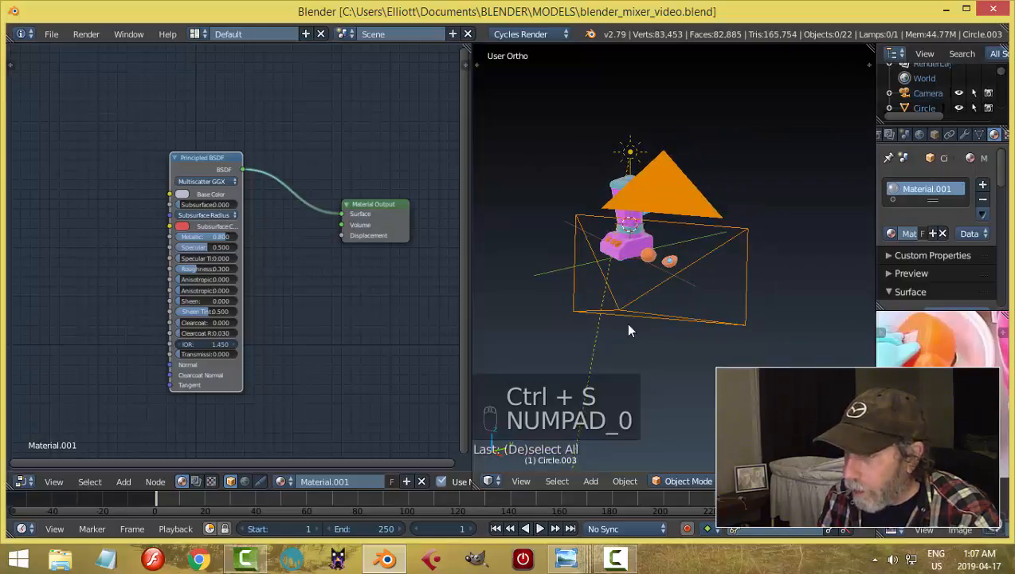
key(KP_0)
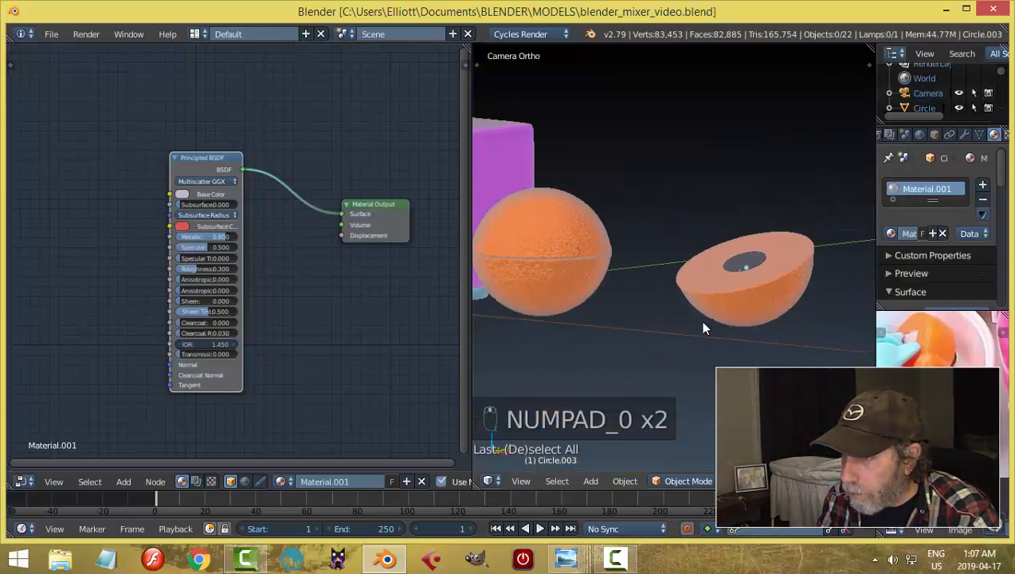
scroll(670, 337, down, 3)
shift+middle_drag(667, 329, 684, 356)
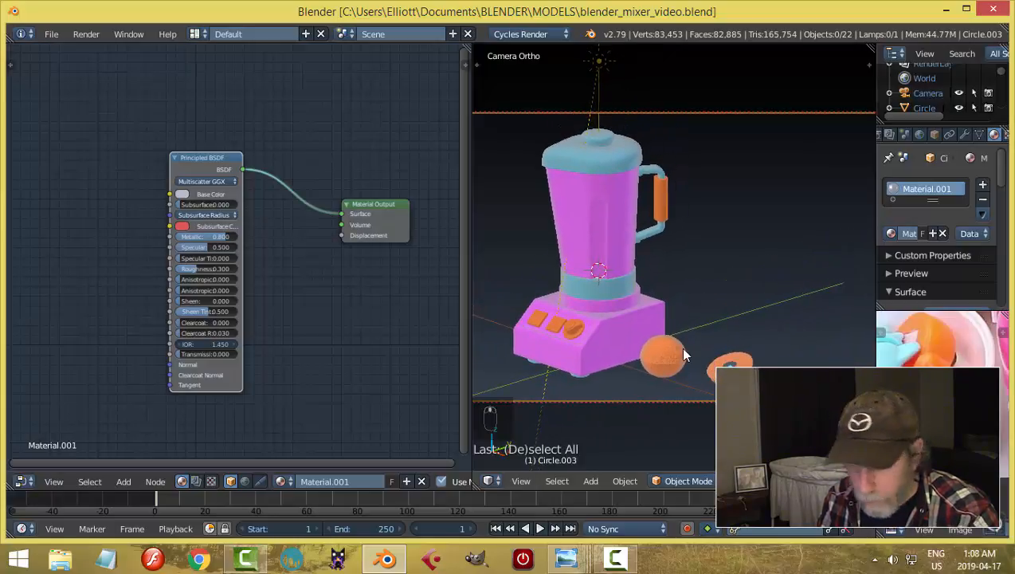
key(shift+z)
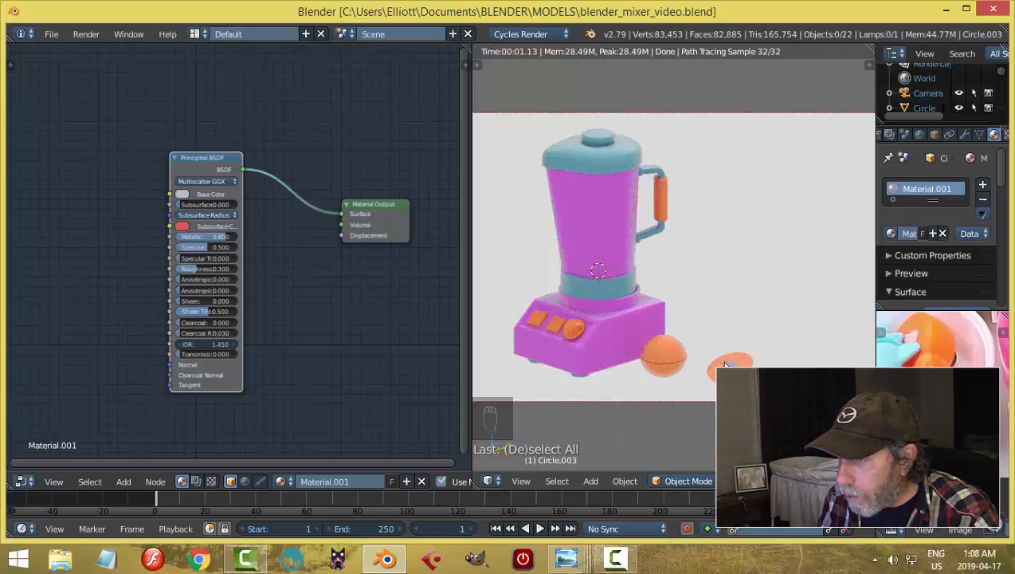
key(shift+z)
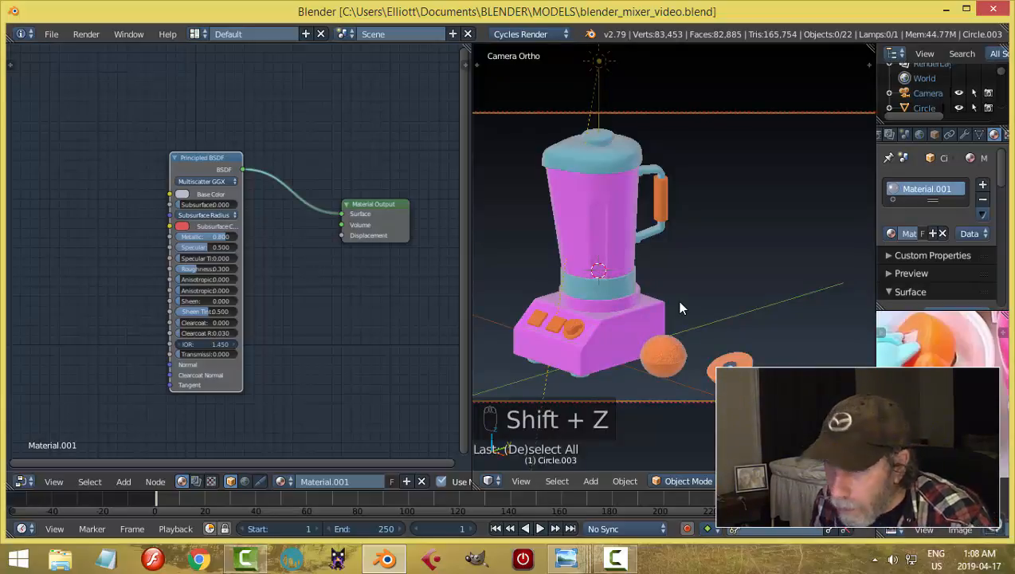
Step: Close the node editor and the reference image area, and fit the camera frame in the enlarged 3D view
key(ctrl+s)
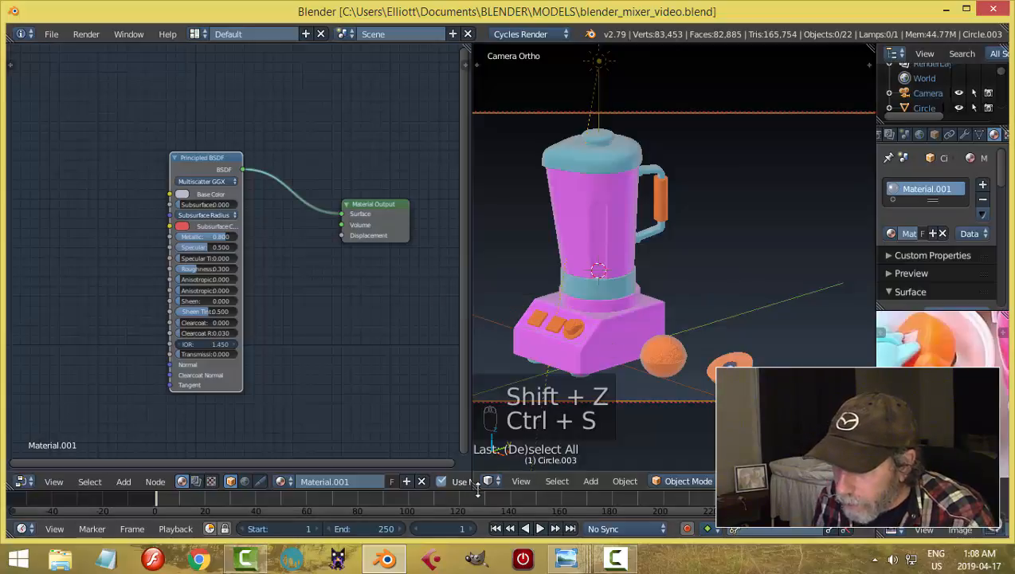
drag(477, 488, 239, 311)
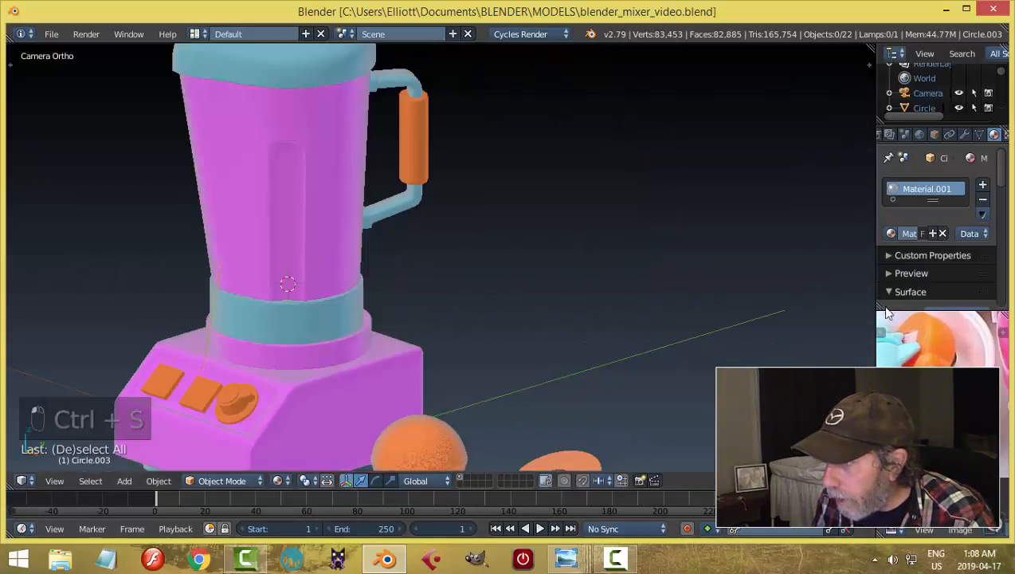
drag(880, 307, 879, 326)
scroll(603, 333, down, 1)
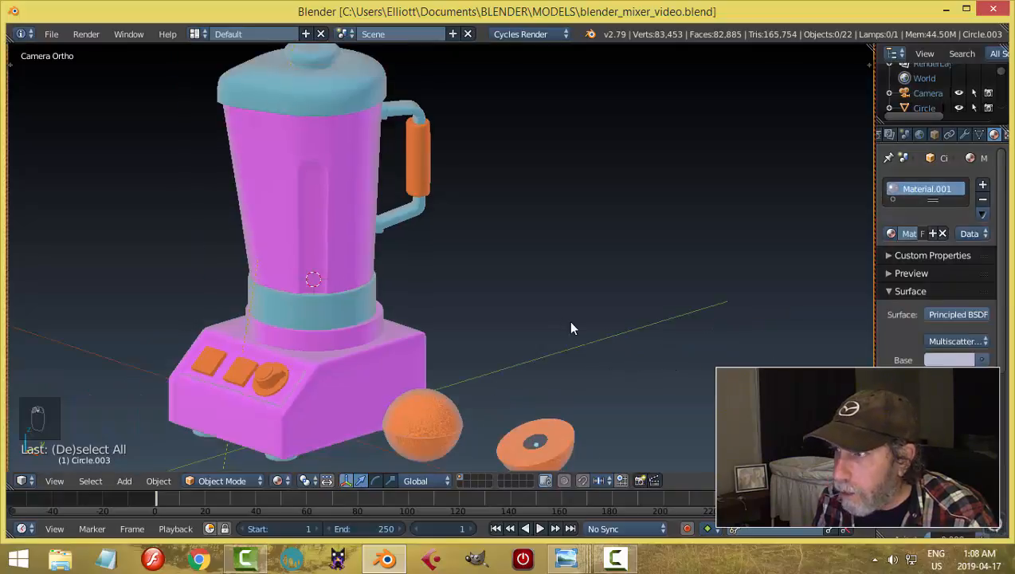
key(Home)
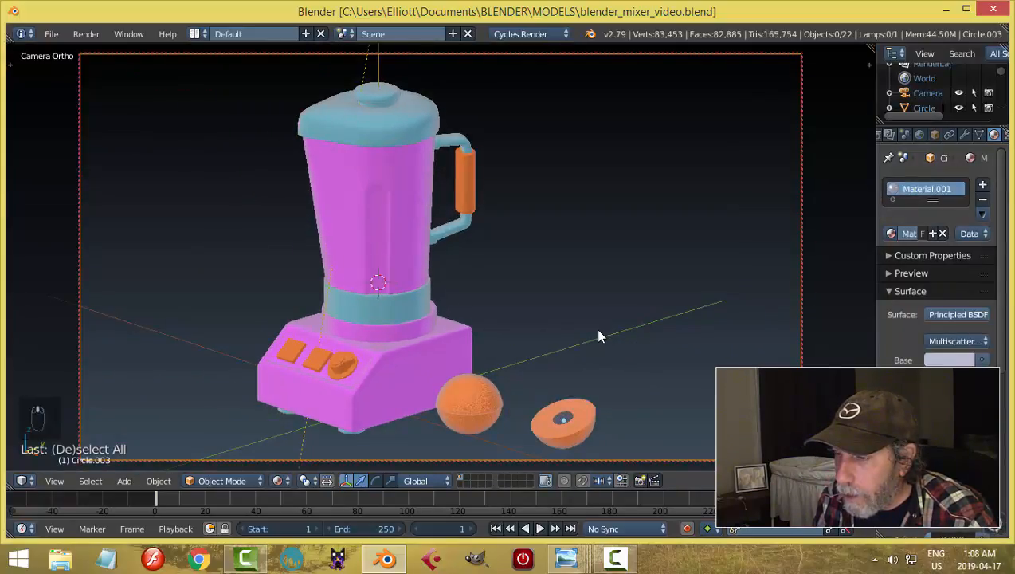
Step: Check the camera view in rendered shading, return to the previous shading and save over the file
key(shift+z)
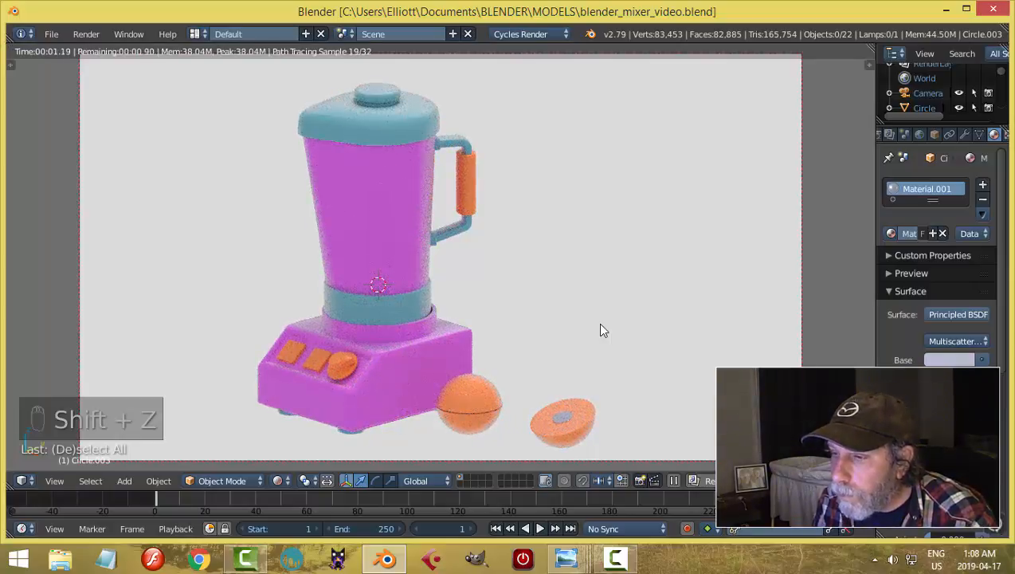
key(shift+z)
key(ctrl+s)
click(579, 371)
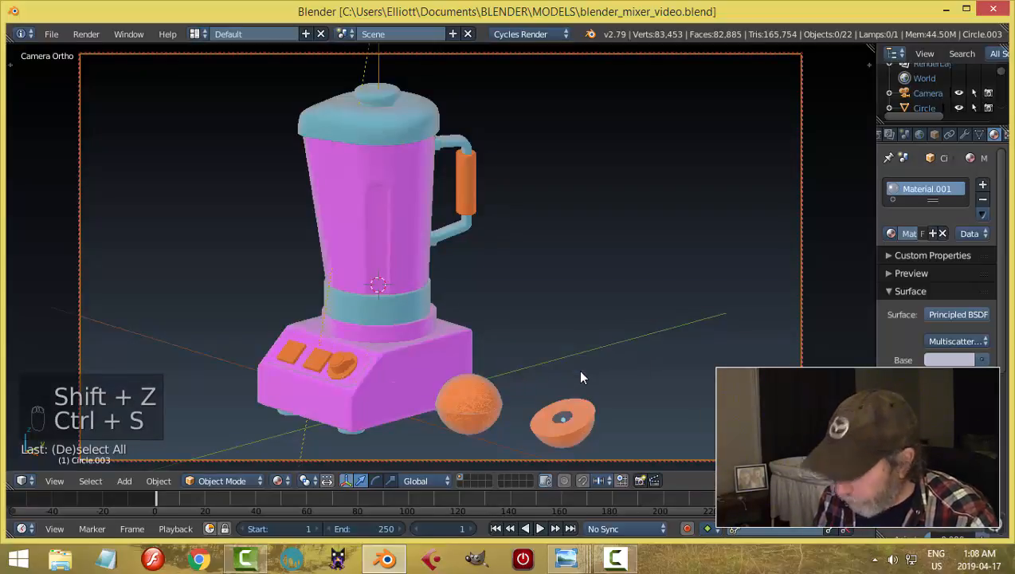
Step: Open the pink ring between the teal collar and the blender base in Edit Mode, with wireframe shading
key(KP_0)
scroll(582, 308, up, 3)
middle_drag(582, 308, 497, 305)
scroll(530, 327, up, 4)
right_click(497, 310)
middle_drag(564, 330, 590, 339)
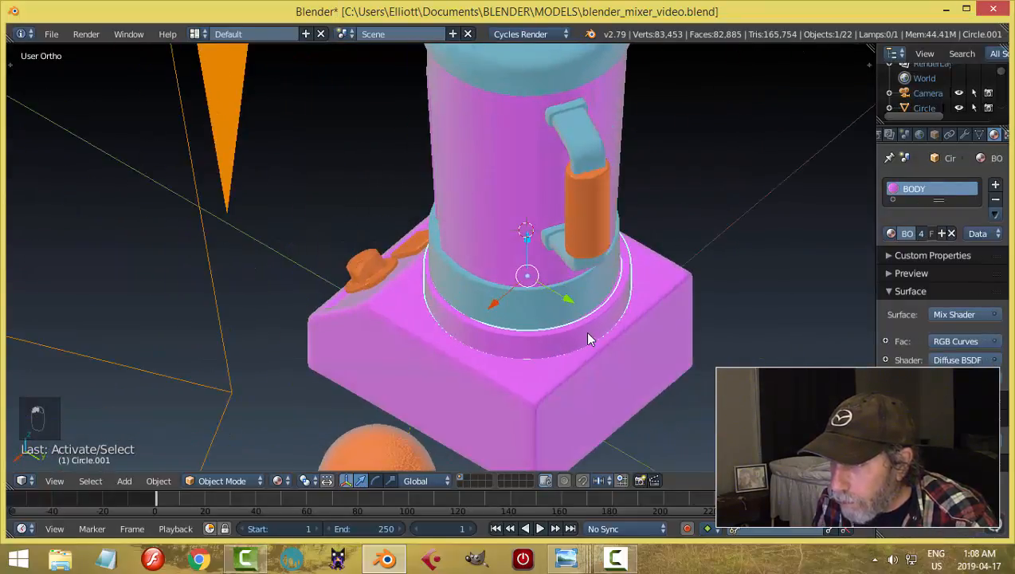
key(Tab)
scroll(646, 352, up, 4)
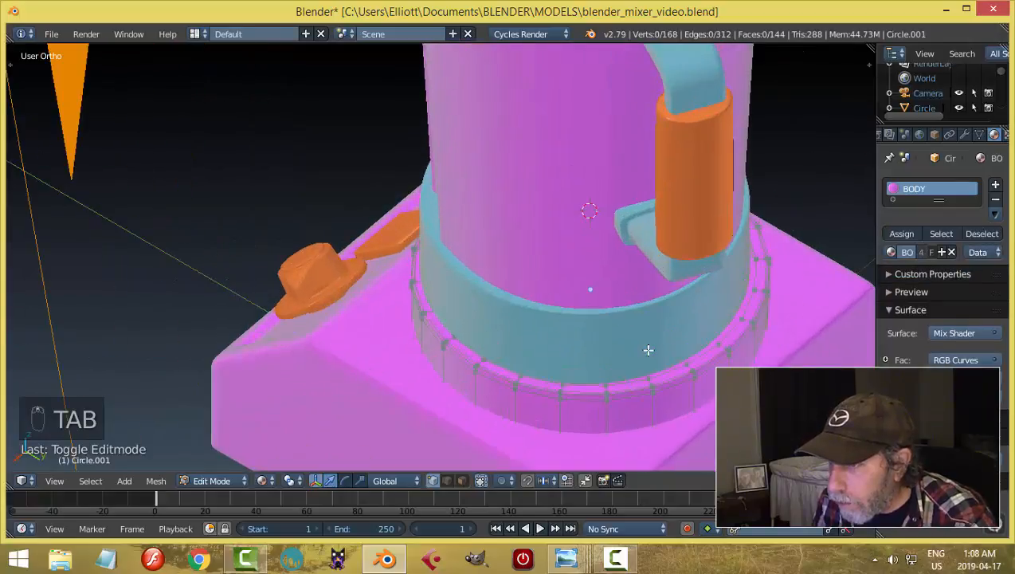
middle_drag(695, 360, 698, 348)
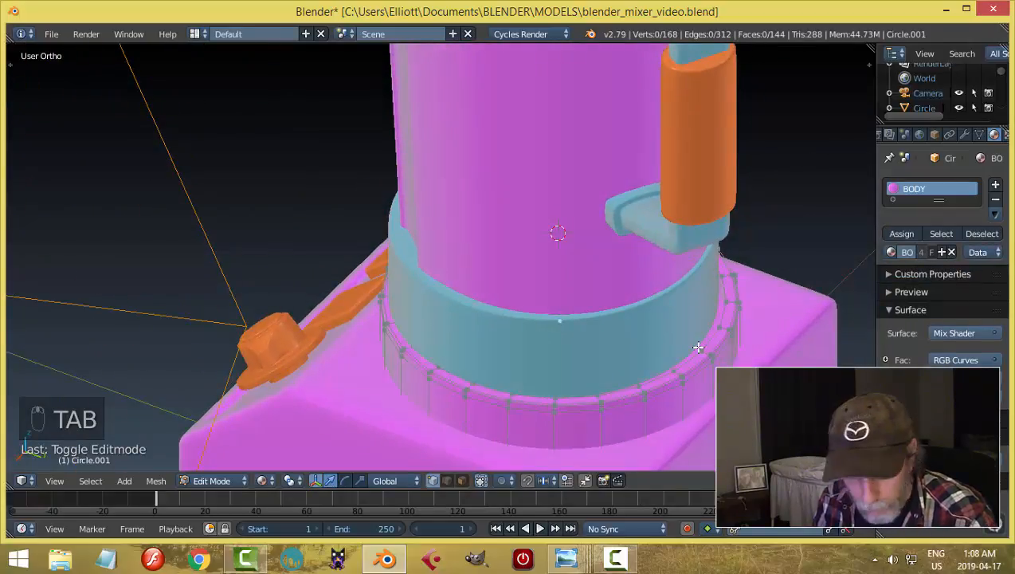
key(z)
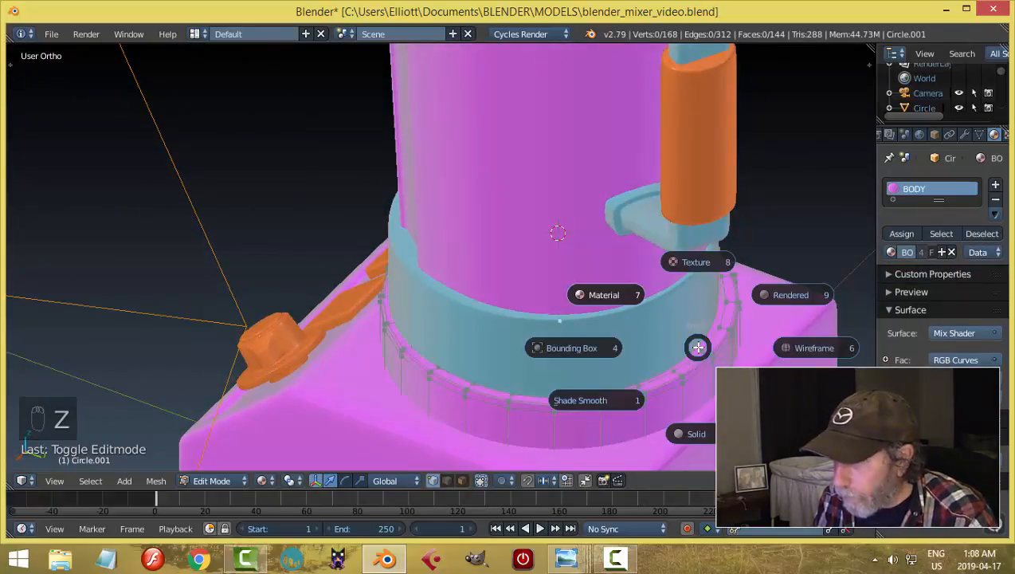
click(717, 350)
Step: Scale the ring's inner top edge loop slightly inward with global Z locked, and leave Edit Mode
middle_drag(718, 349, 750, 341)
alt+right_click(748, 339)
key(s)
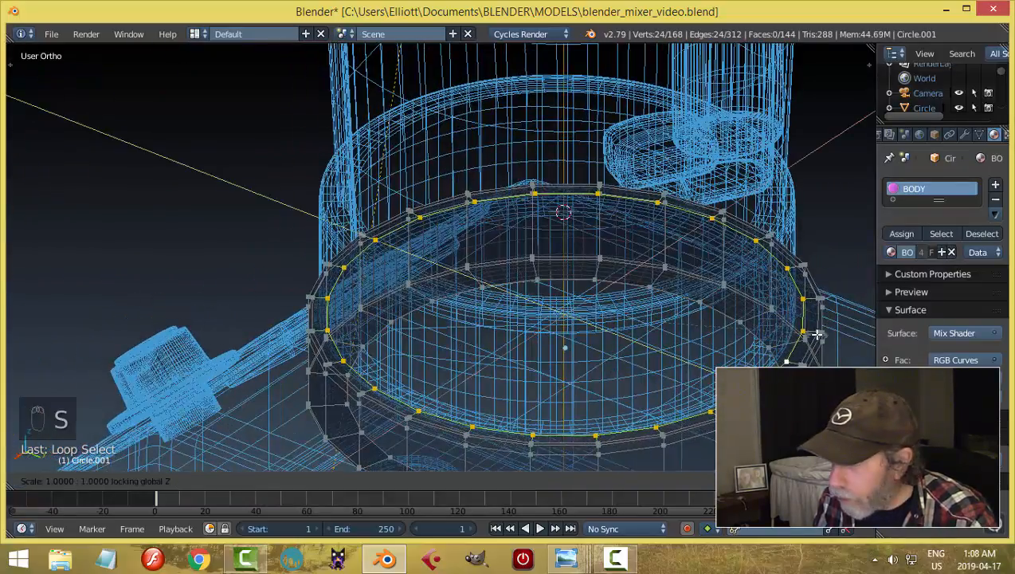
click(803, 333)
key(a)
key(Tab)
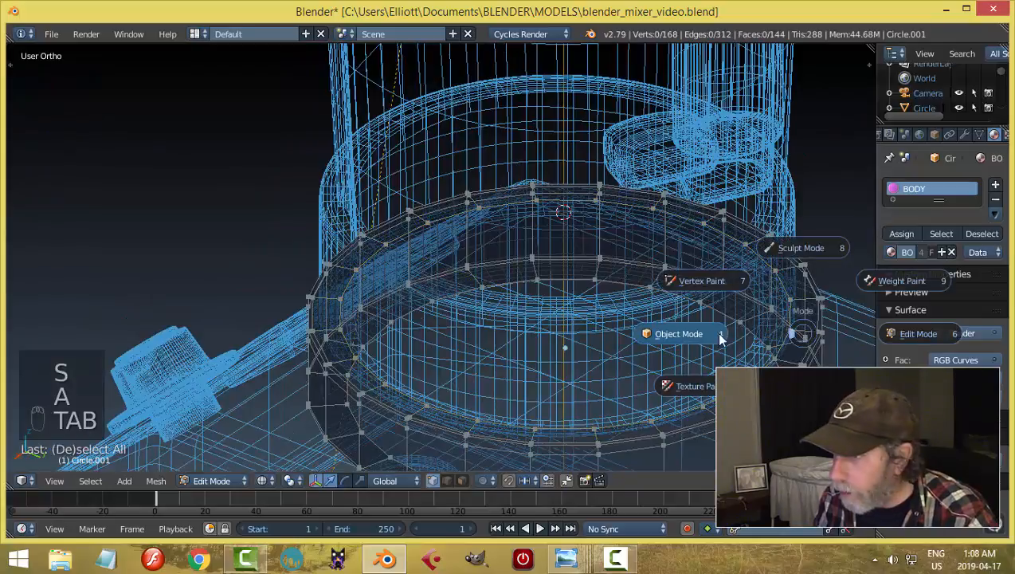
Step: Return the viewport from wireframe to solid shading and deselect the ring
key(z)
click(734, 347)
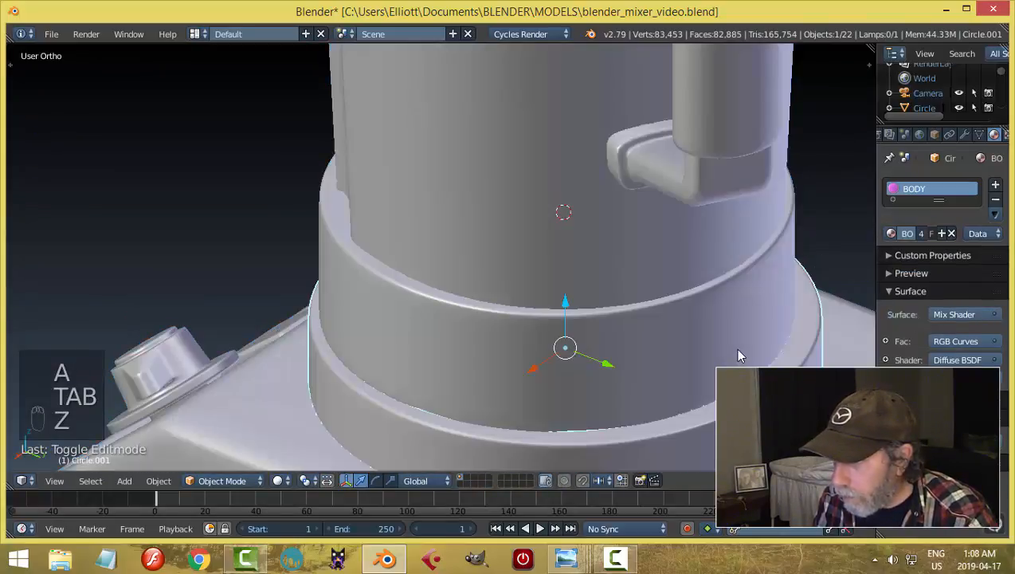
key(a)
scroll(719, 353, down, 3)
middle_drag(718, 352, 674, 326)
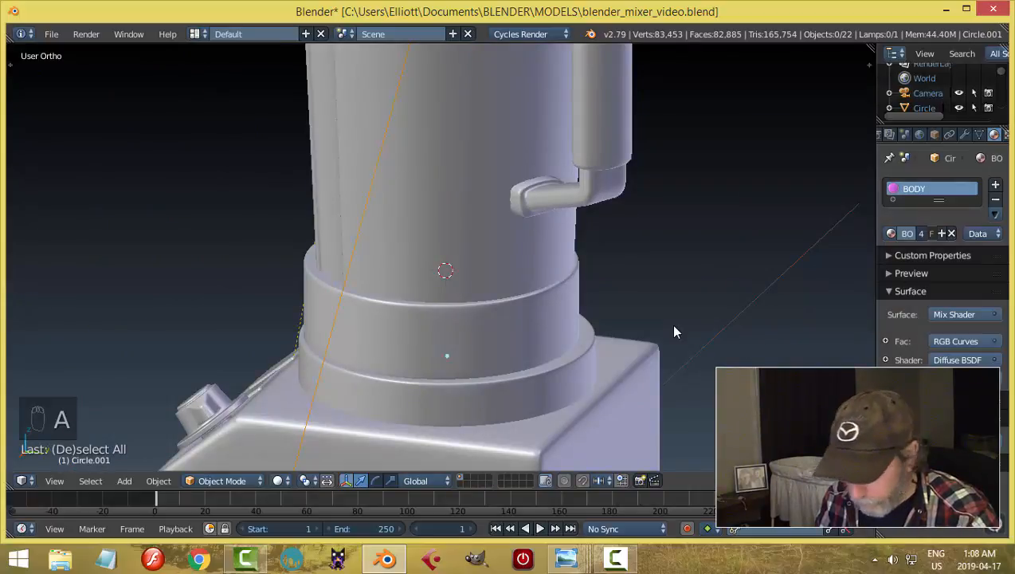
Step: Check the camera view in rendered shading, return to solid shading and save over the file
key(KP_0)
key(shift+z)
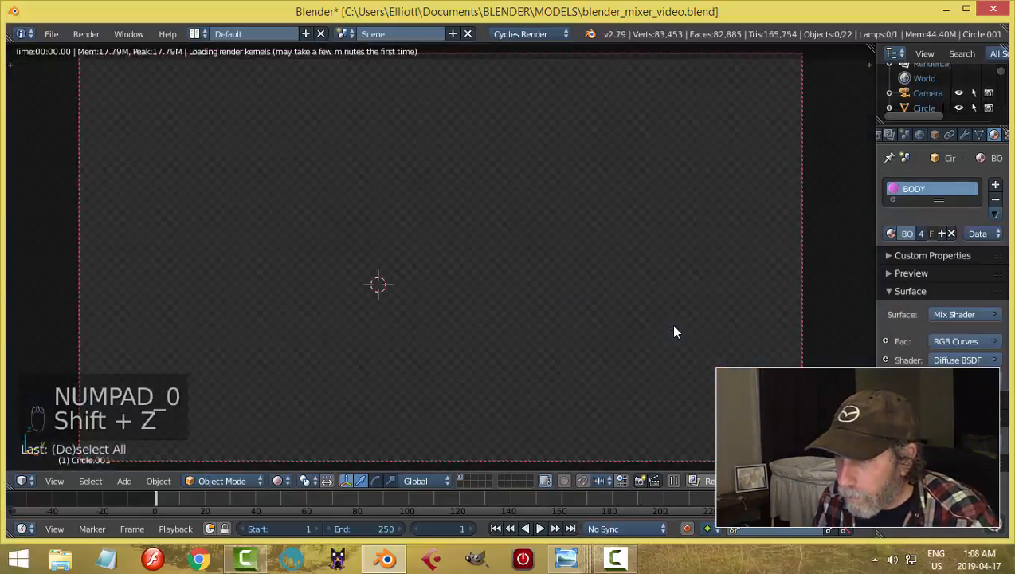
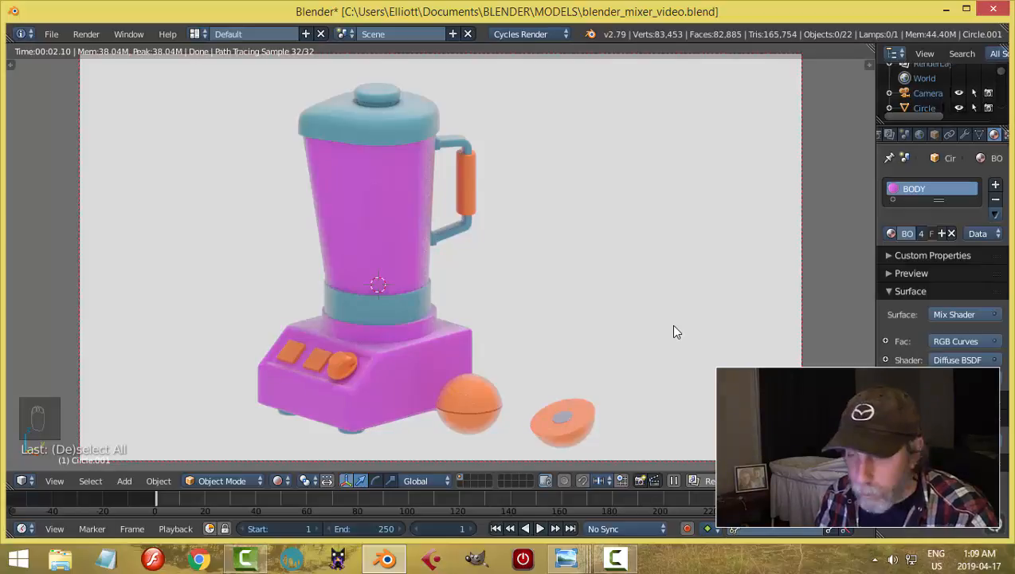
key(shift+z)
key(ctrl+s)
click(673, 331)
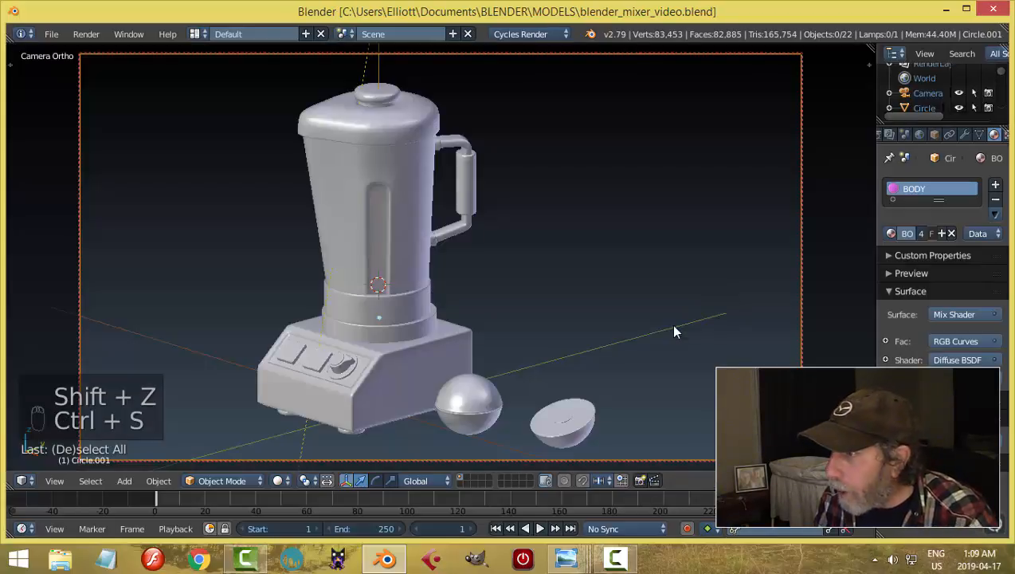
Step: Set the render resolution percentage to 75%
click(889, 134)
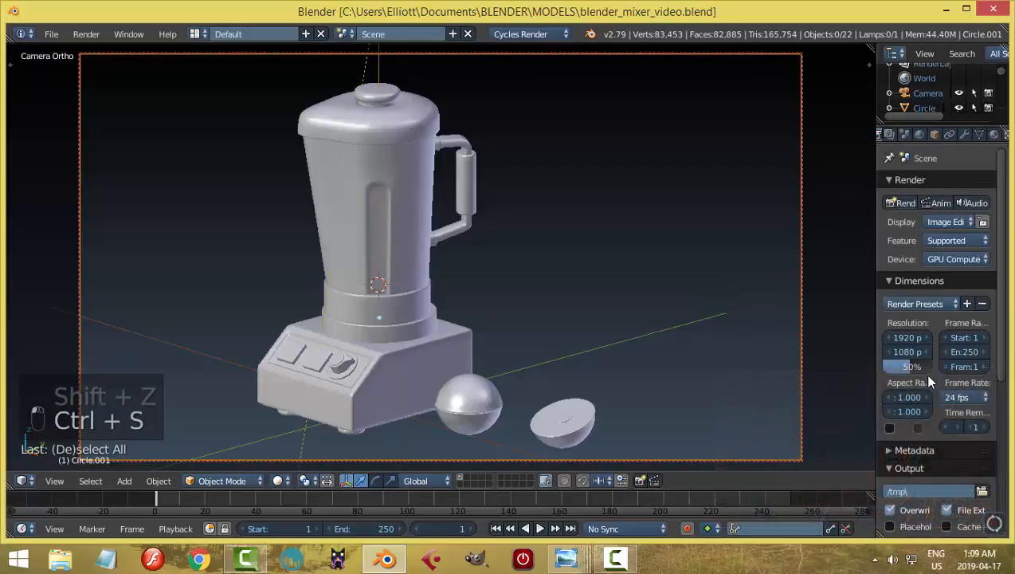
click(908, 366)
text(7)
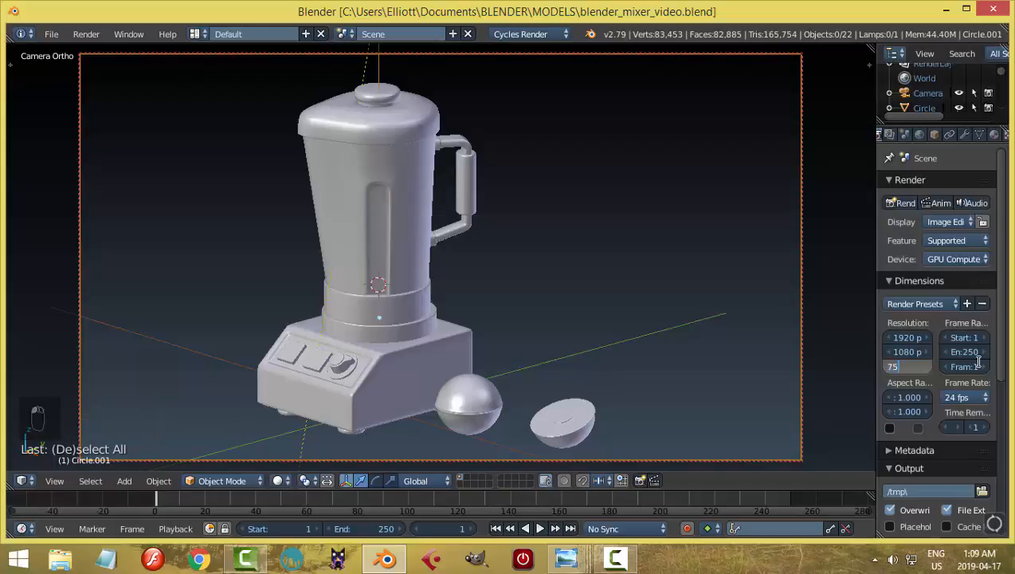
text(5)
key(Return)
Step: Set the Cycles render samples to 200 in the Sampling settings
scroll(934, 411, down, 5)
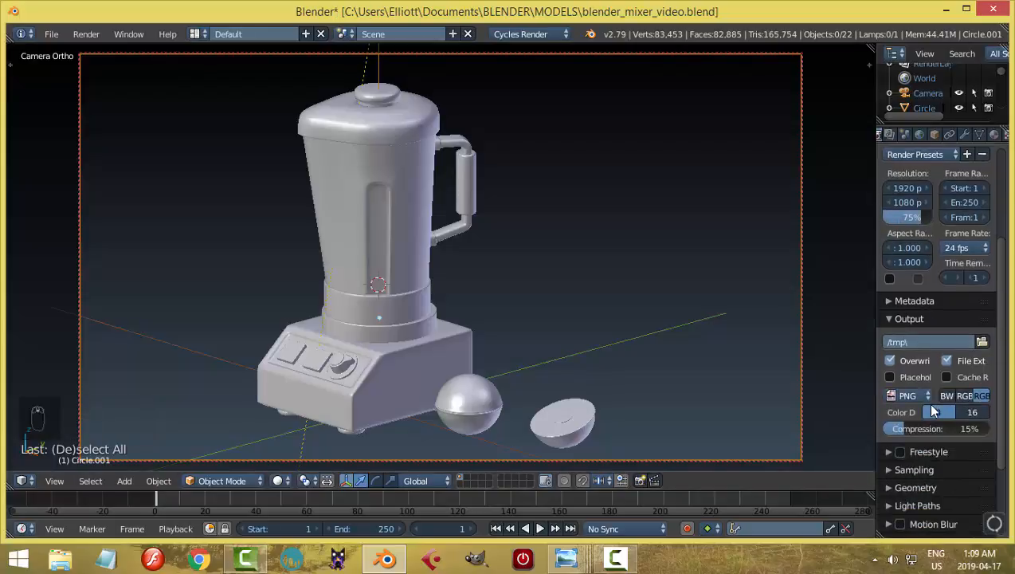
scroll(933, 410, down, 4)
click(890, 388)
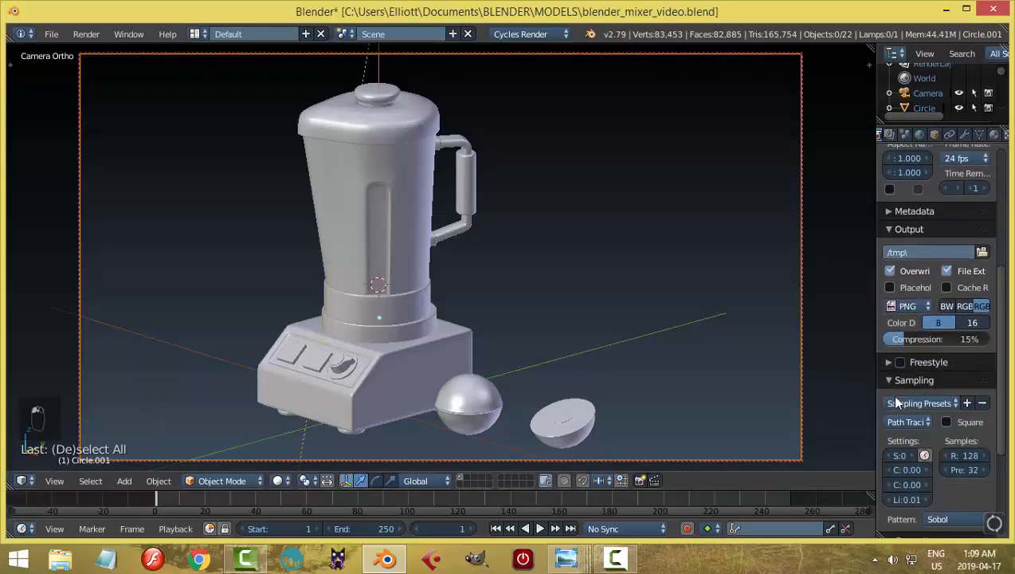
click(953, 455)
text(200)
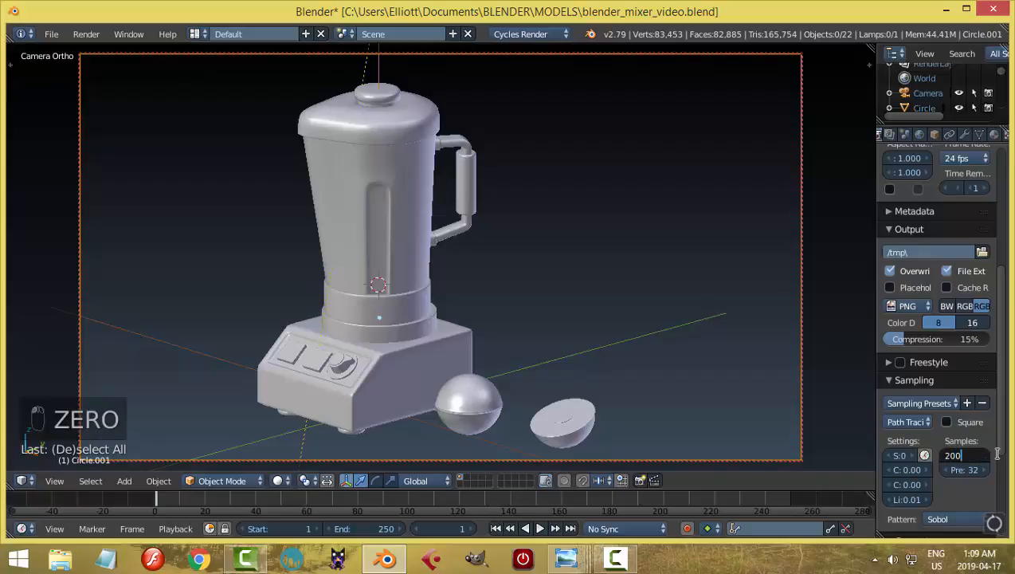
key(Return)
Step: Expand the render layer's Denoising settings and save over the file
click(890, 134)
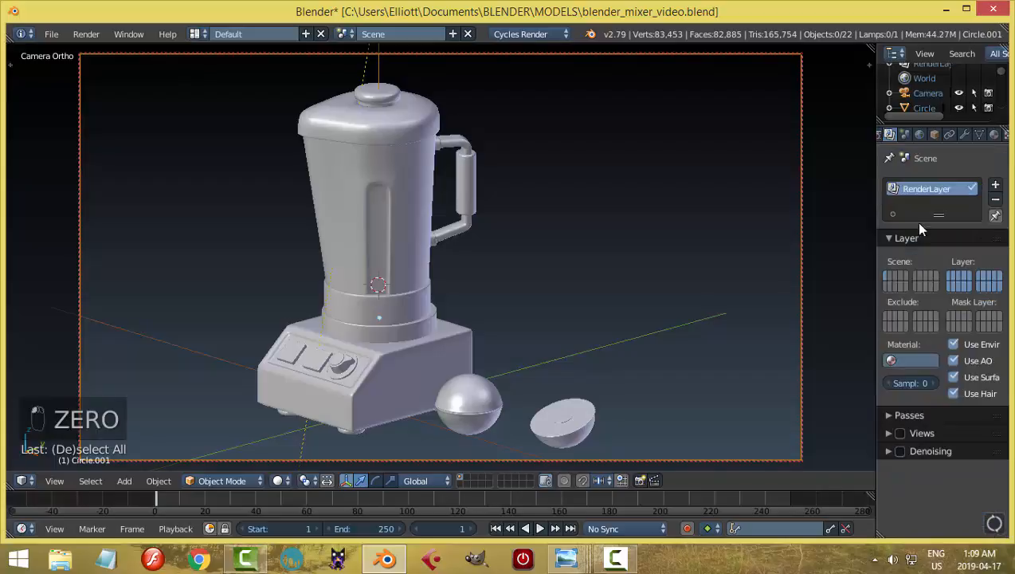
click(919, 451)
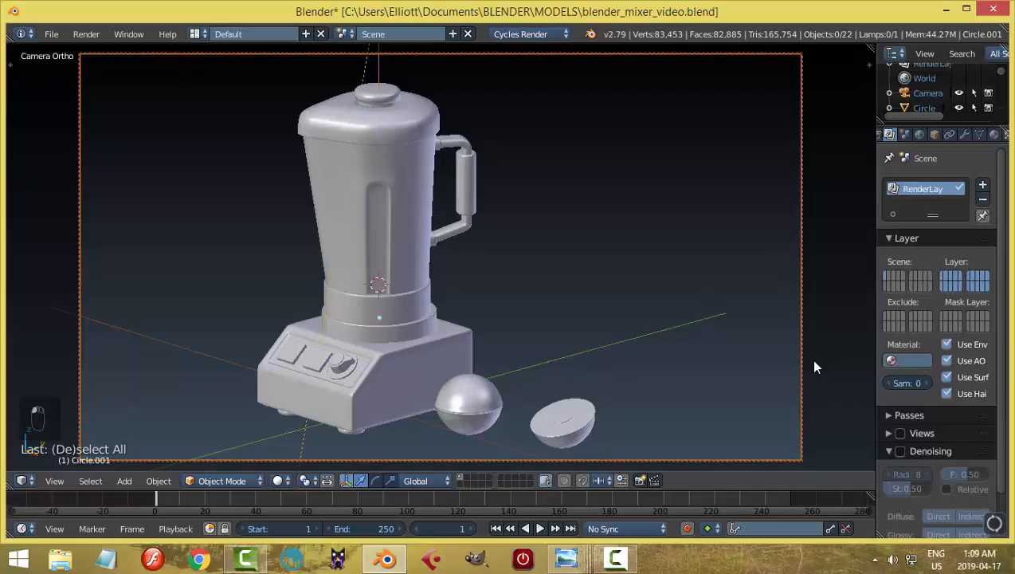
key(ctrl+s)
click(811, 360)
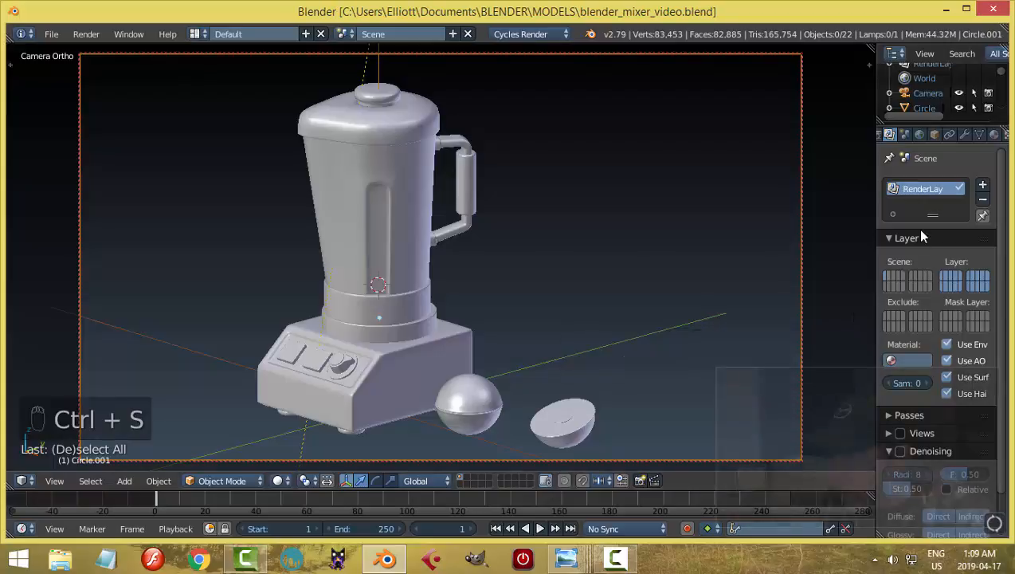
Step: Open the World settings, preview the camera view in rendered shading and save the file
click(919, 135)
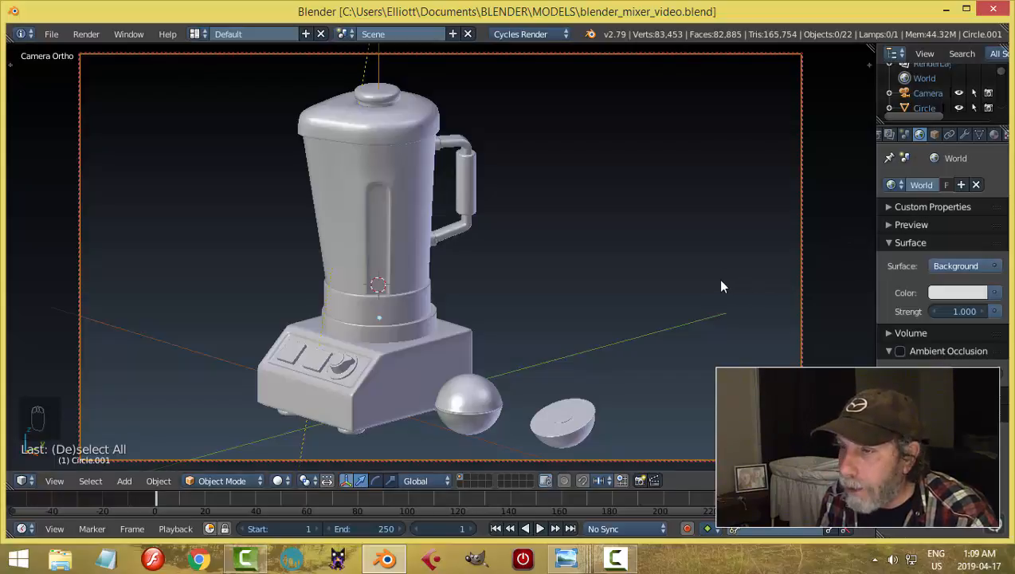
key(shift+z)
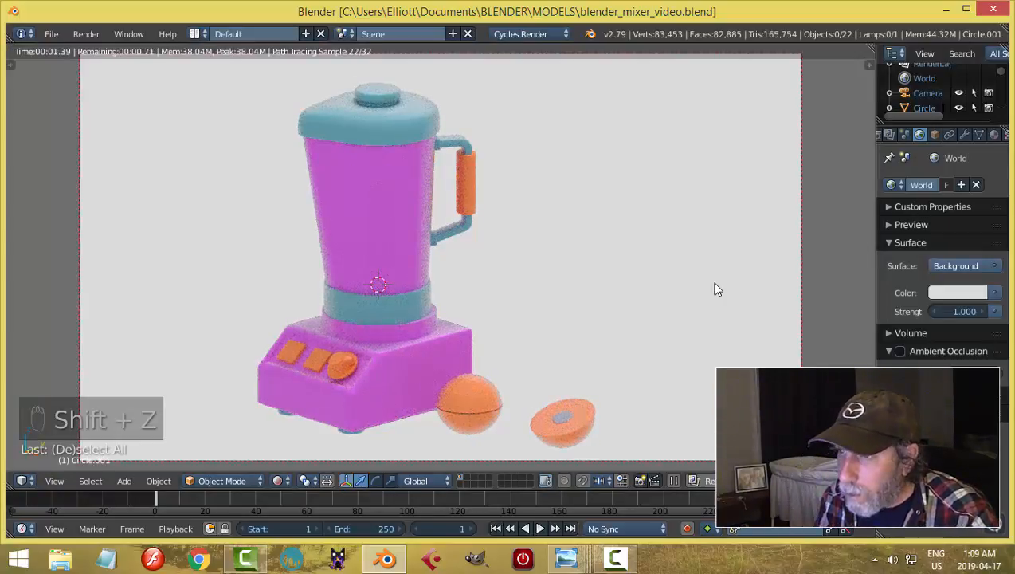
key(shift+z)
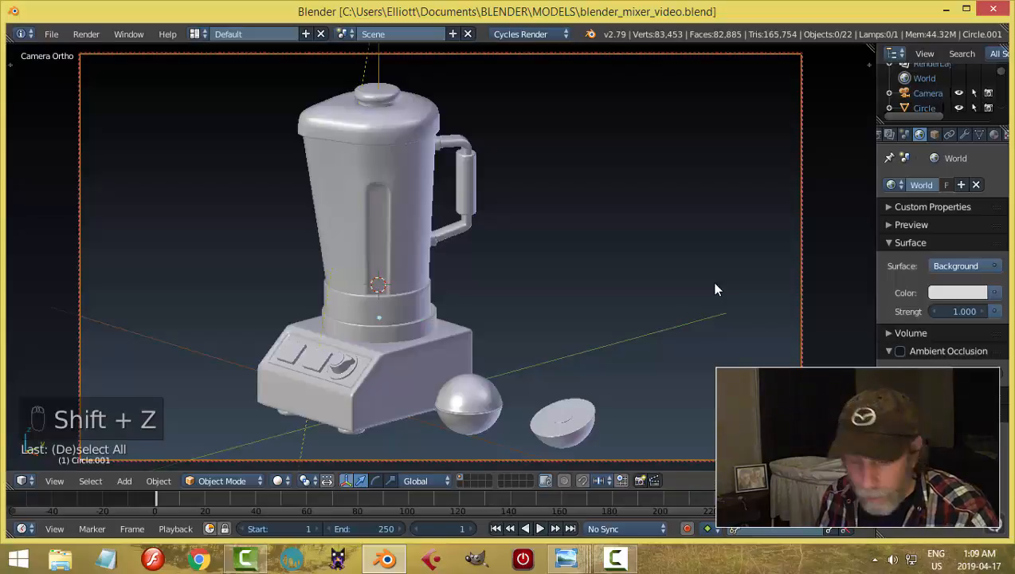
key(ctrl+s)
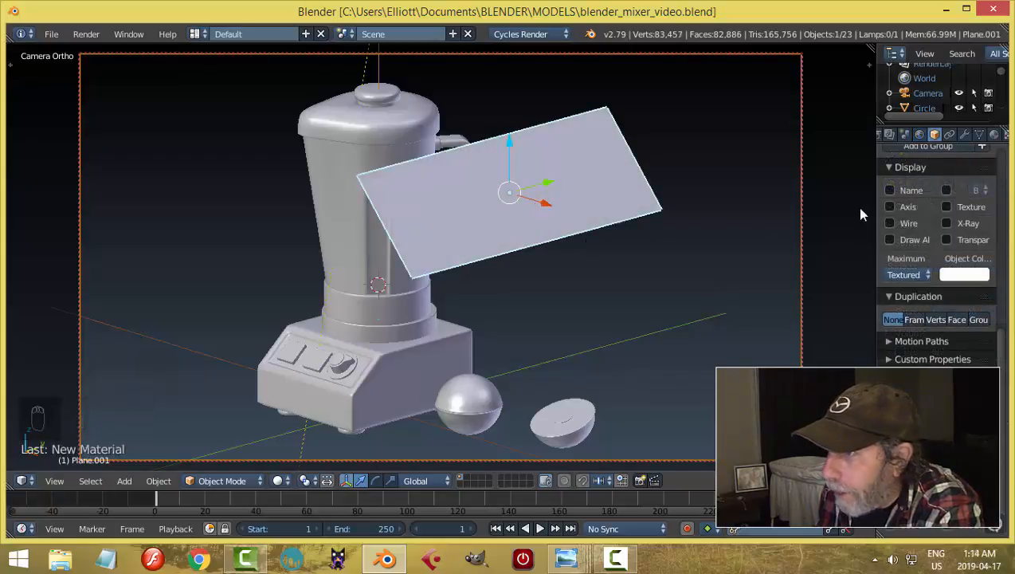
Step: Review the light plane's emission material and Cycles ray visibility settings, and check its lighting in rendered shading
click(993, 134)
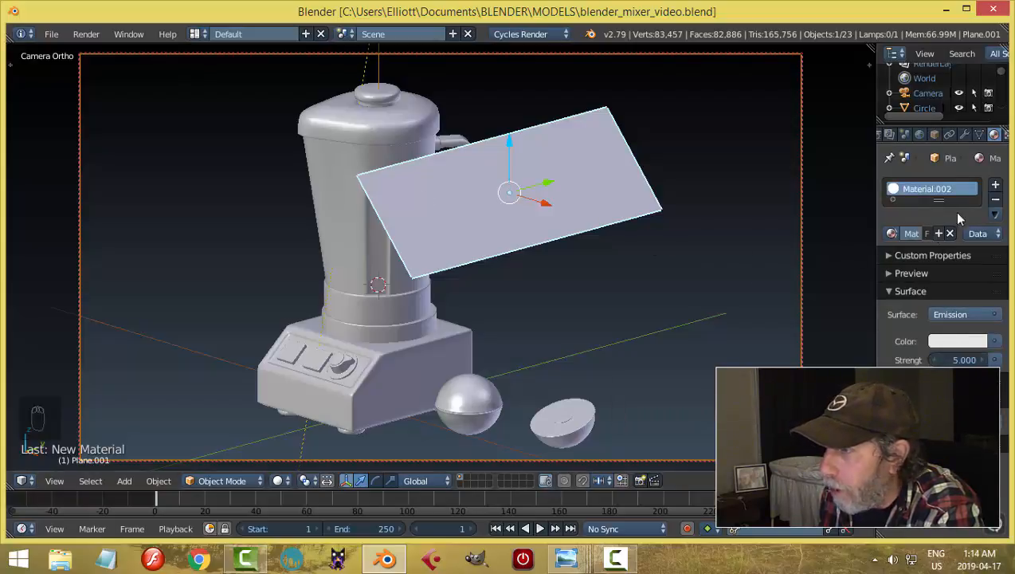
click(934, 135)
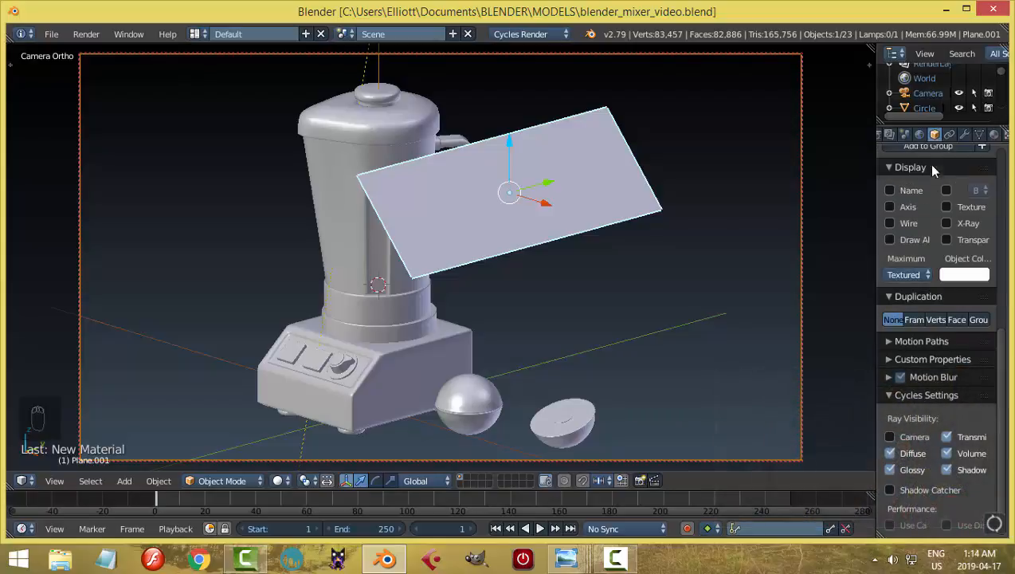
click(889, 397)
click(887, 395)
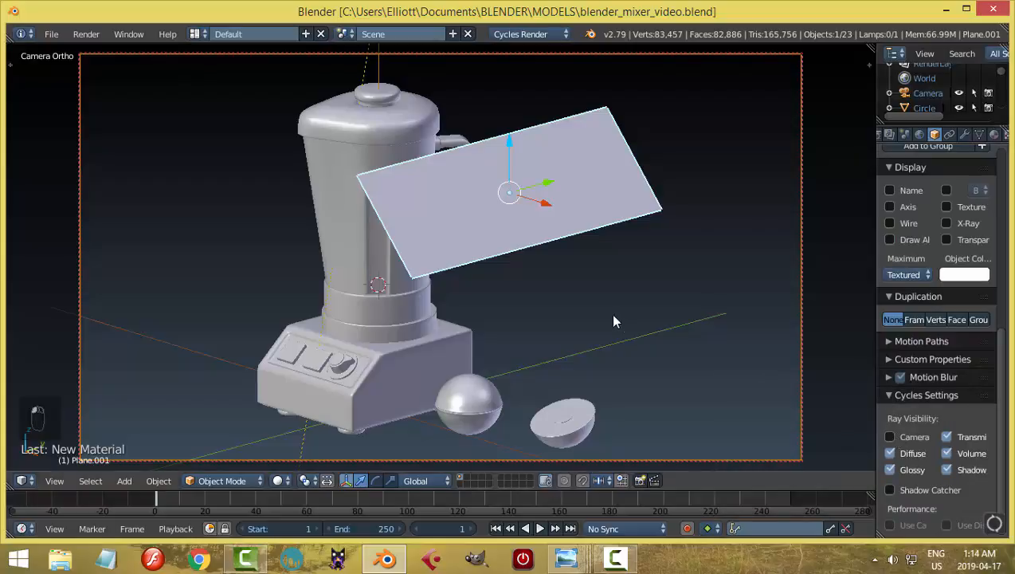
key(shift+z)
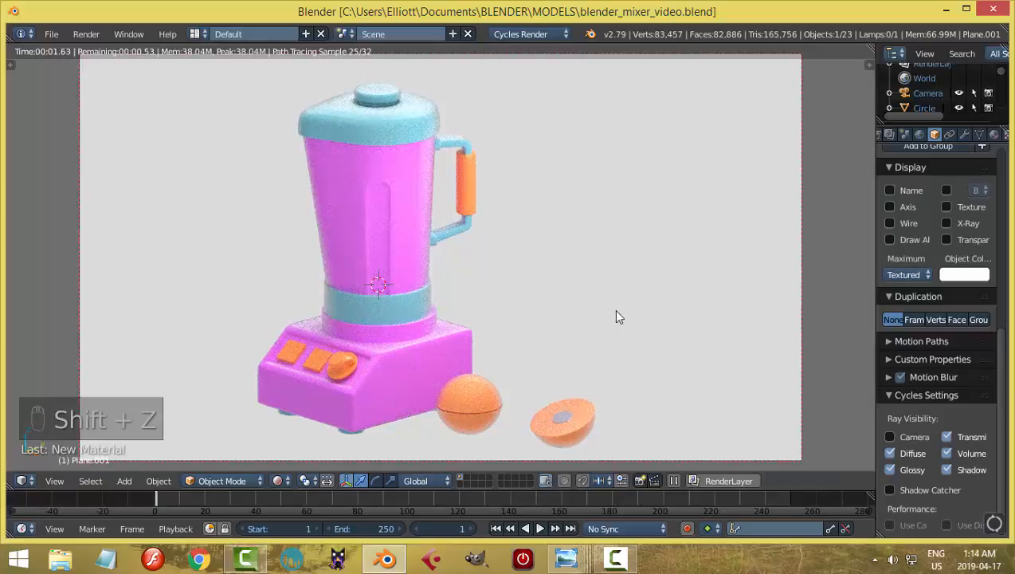
key(shift+z)
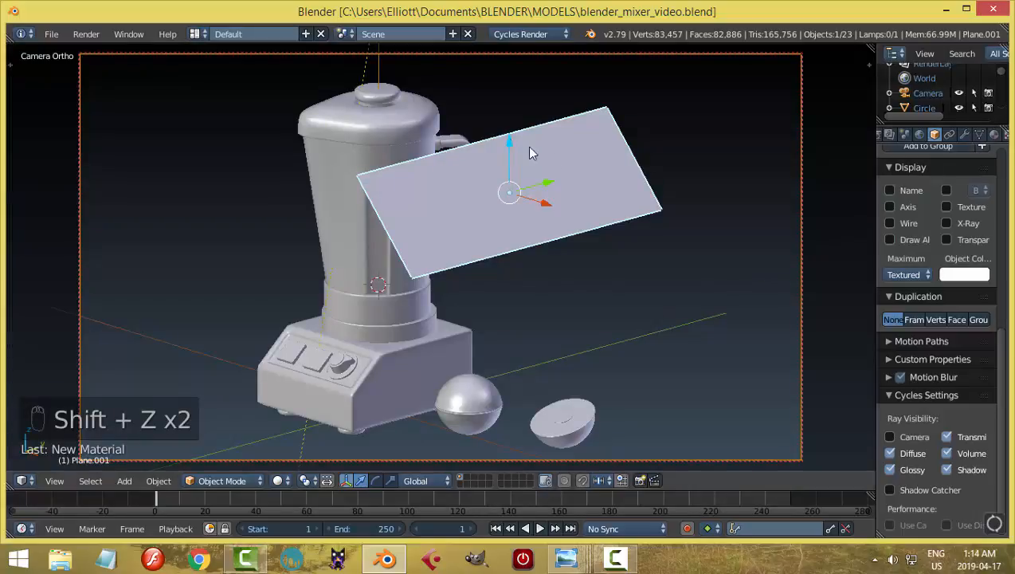
Step: Give the sun lamp's emission color a slight warm tint
right_click(366, 75)
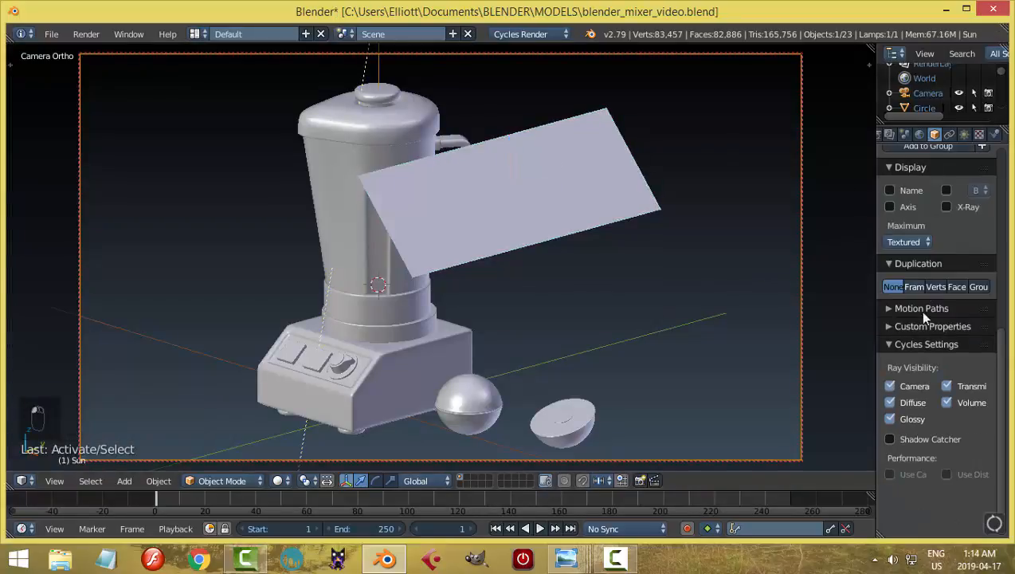
click(964, 134)
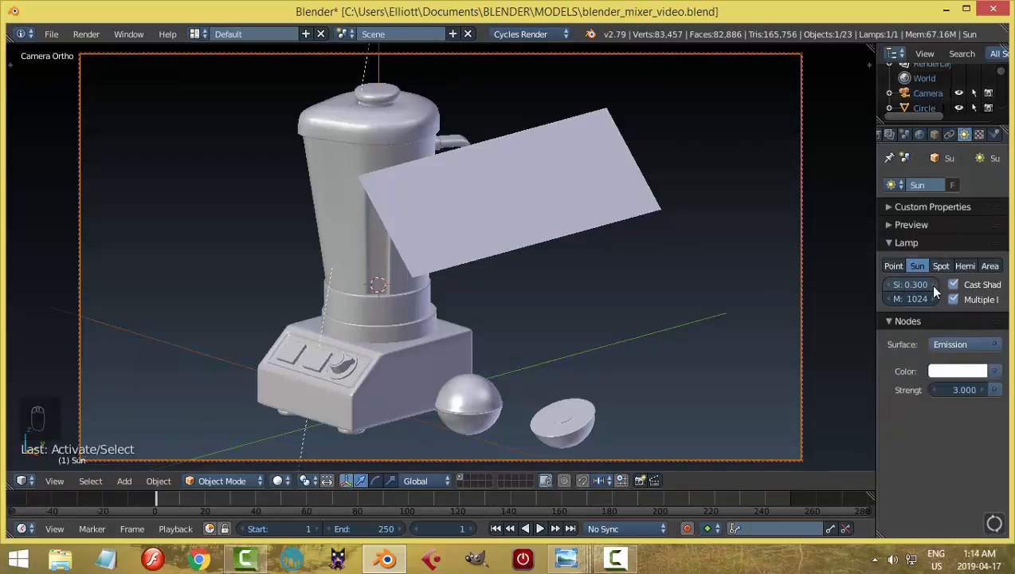
click(951, 370)
drag(908, 211, 904, 214)
Step: Set the light plane's emission color to pale blue (R 0.475, G 0.547, B 0.800) and check it in rendered shading
right_click(552, 195)
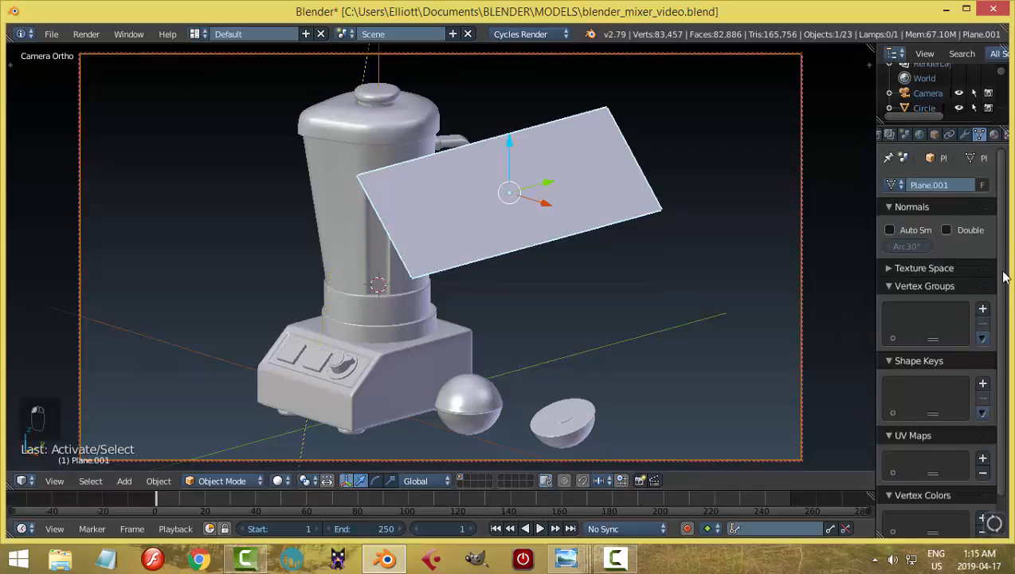
click(993, 135)
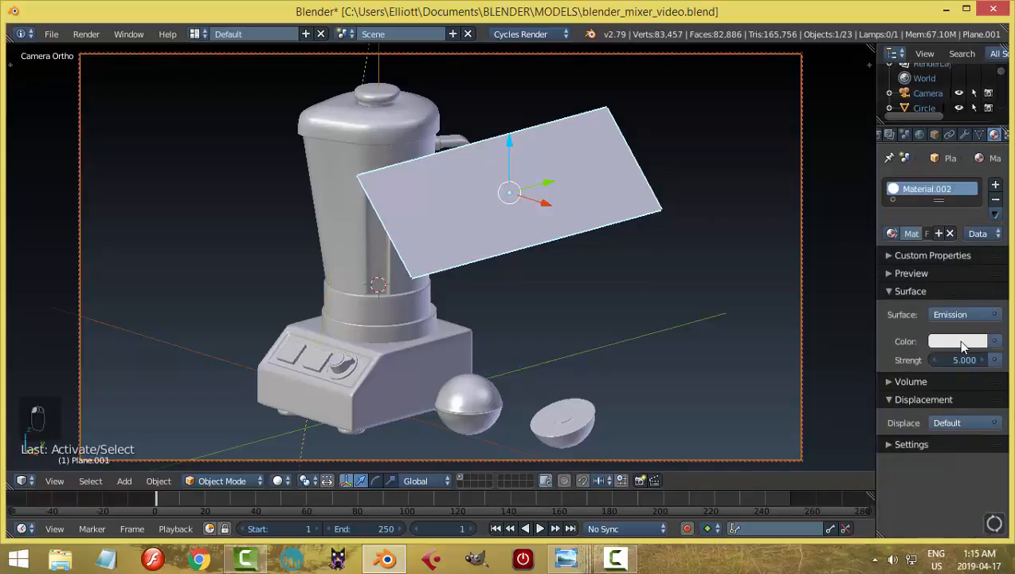
click(960, 342)
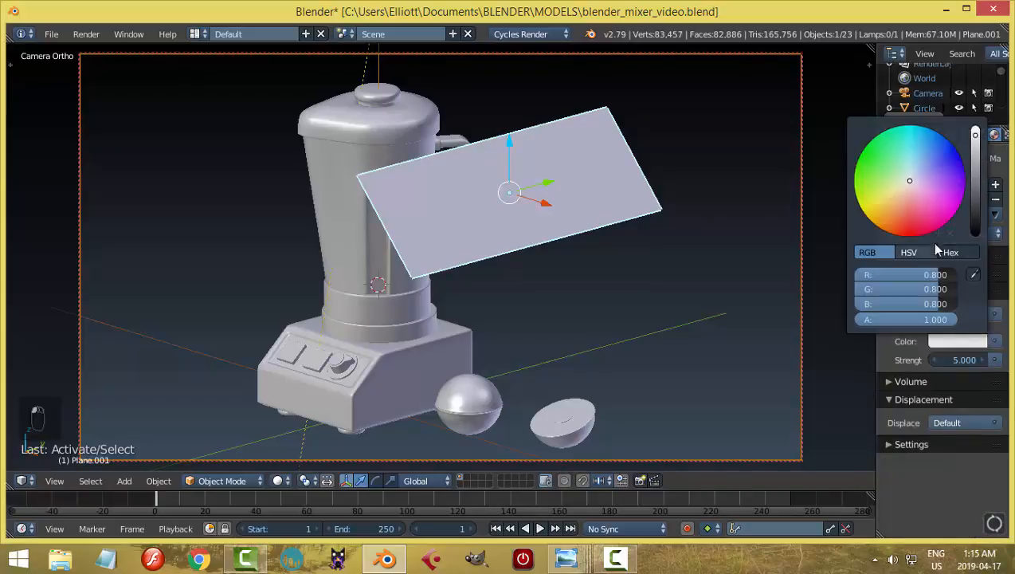
click(914, 174)
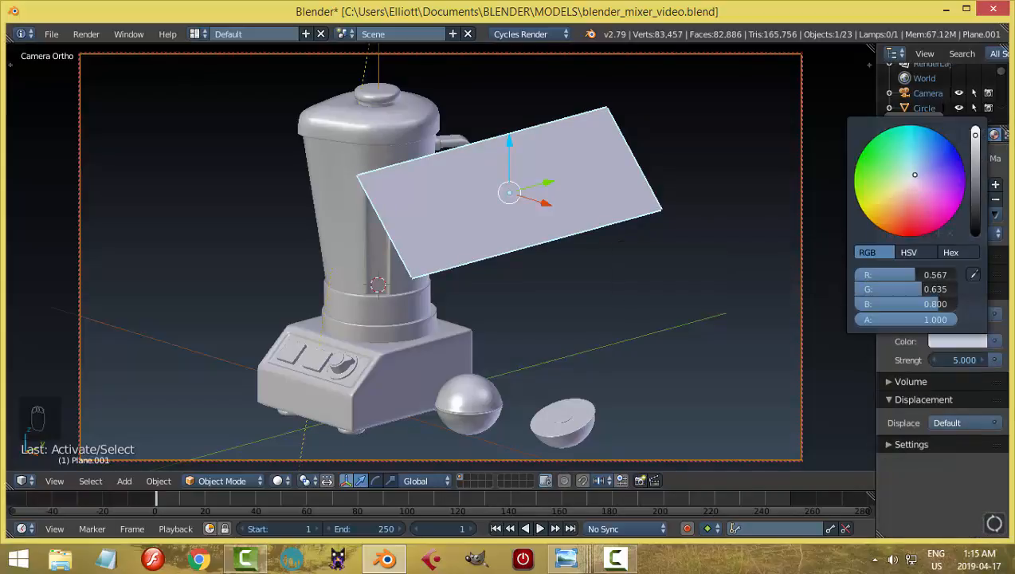
click(914, 171)
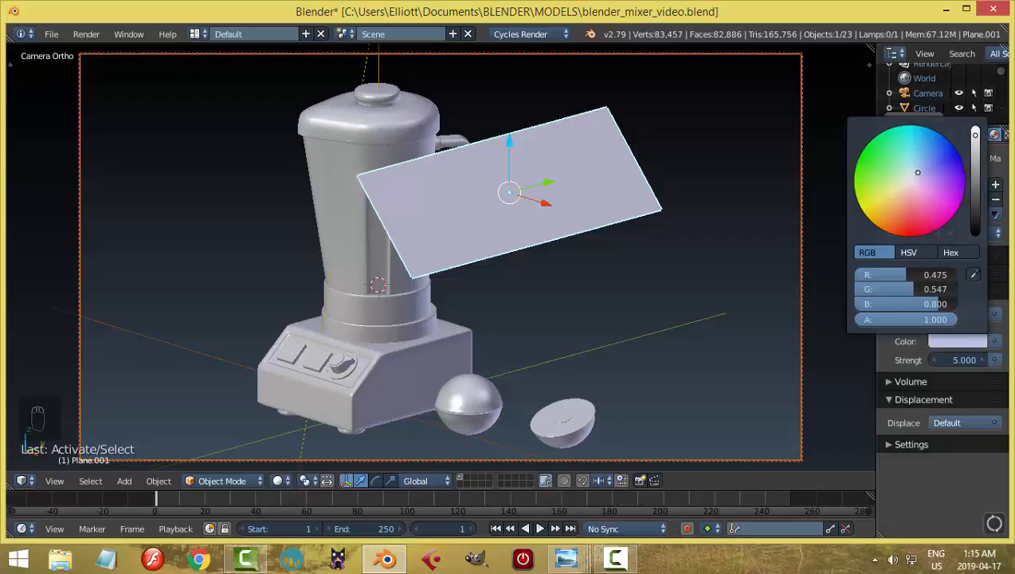
key(shift+z)
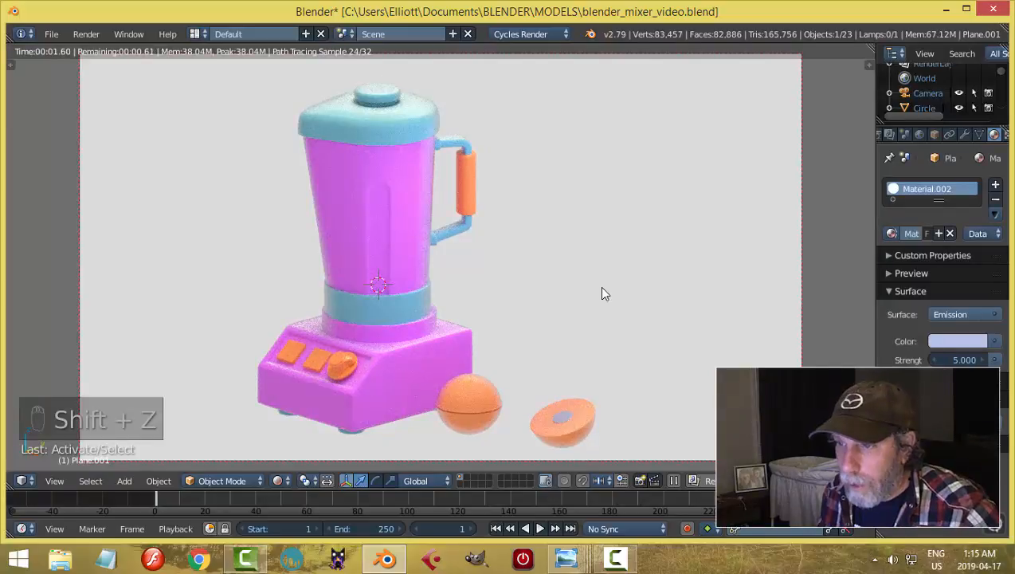
key(shift+z)
Step: Brighten the World background color slightly, check it in rendered shading and save the file
click(920, 134)
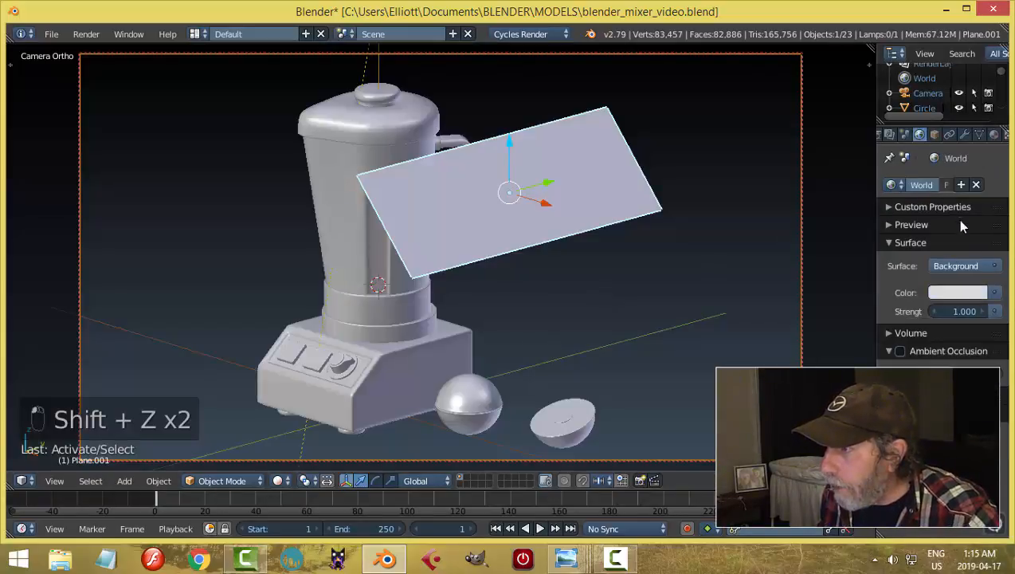
click(966, 293)
drag(976, 91, 976, 87)
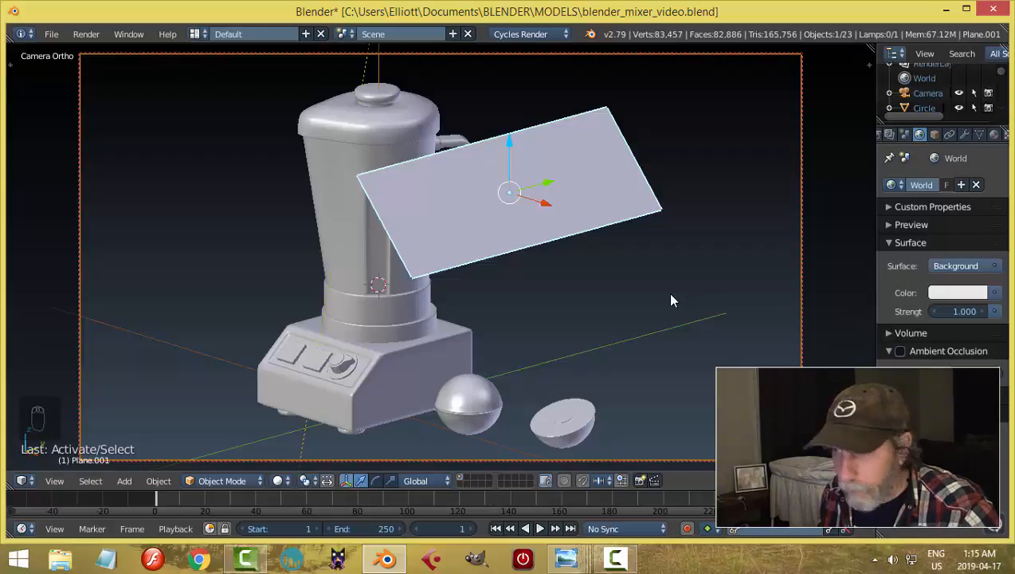
key(shift+z)
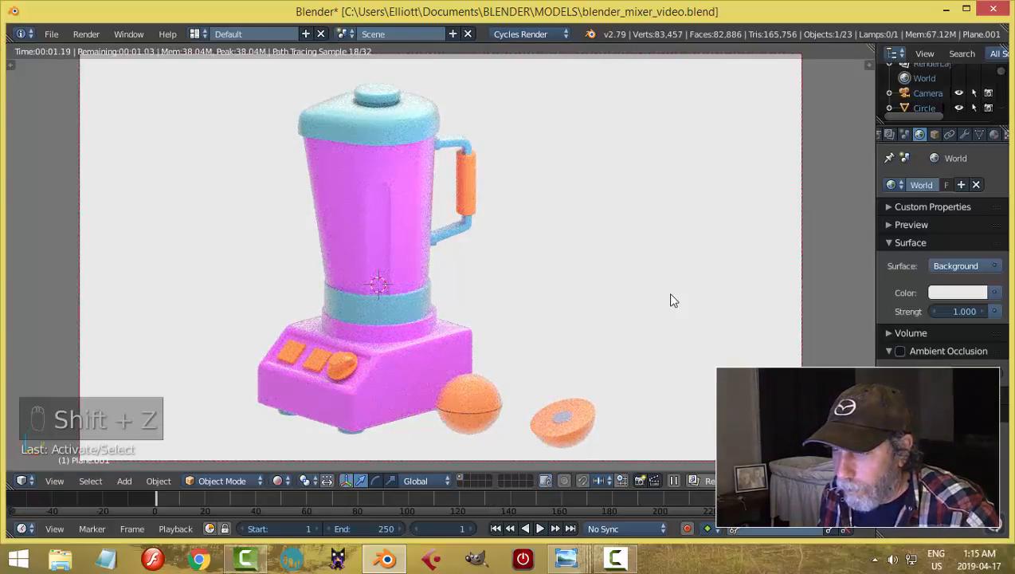
key(shift+z)
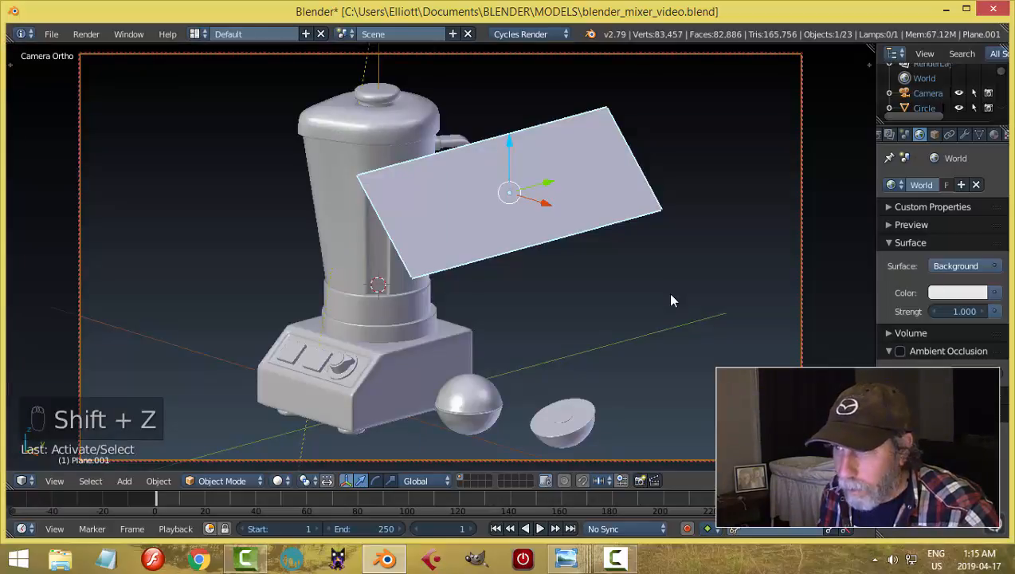
key(ctrl+s)
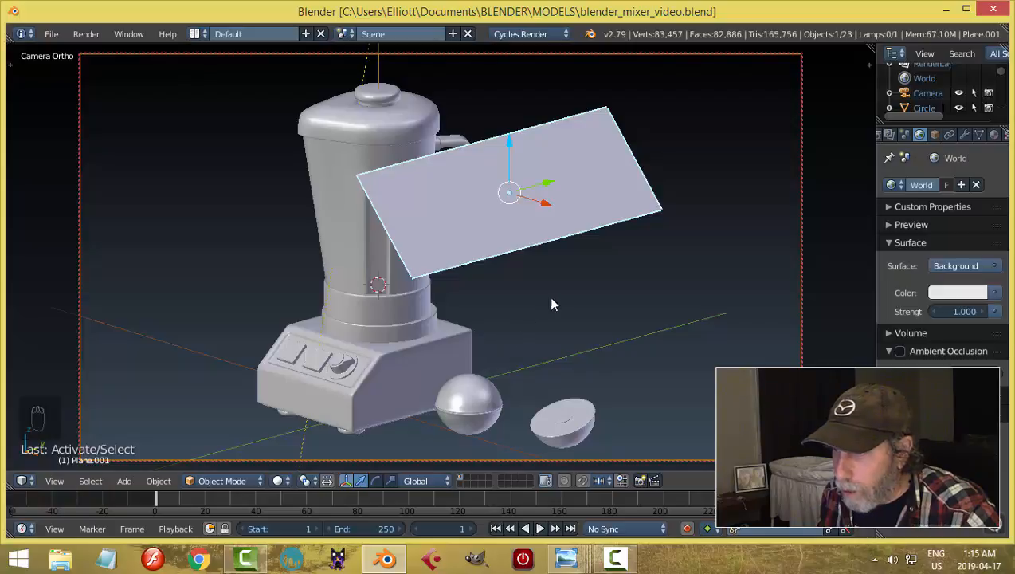
Step: Switch to Windows Photo Viewer, examine the control buttons in the Blender_Mixer_video1.png render, and return to Blender
click(615, 557)
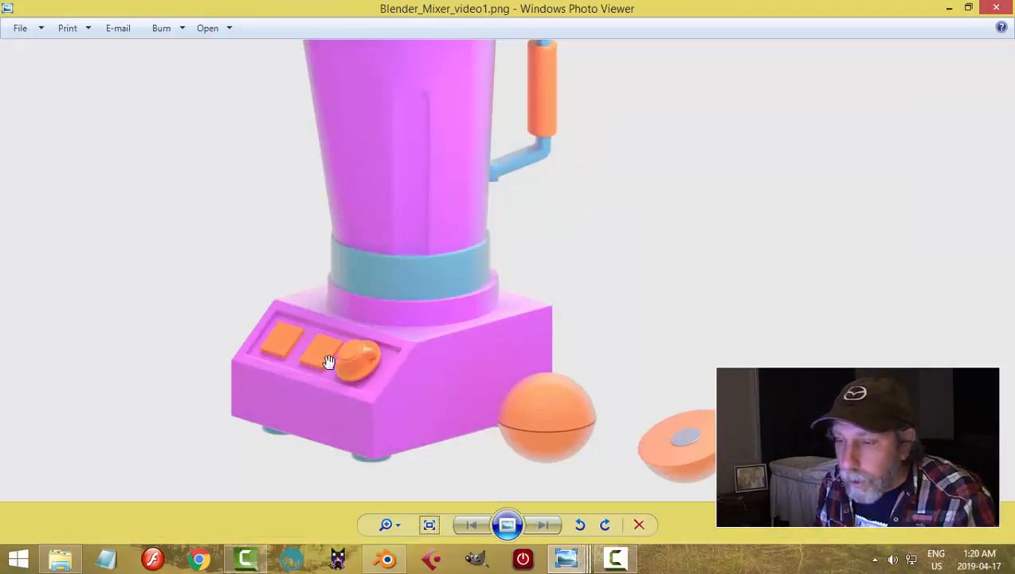
drag(465, 276, 529, 324)
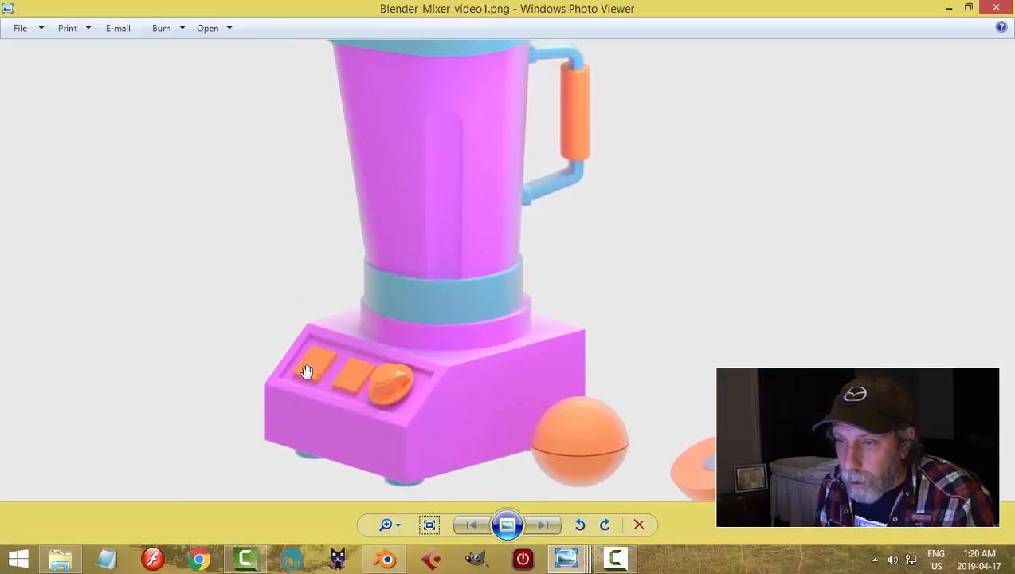
click(387, 558)
Step: Duplicate the first square button on the mixer base in place, move the copy to layer 11 and display it alone
right_click(450, 322)
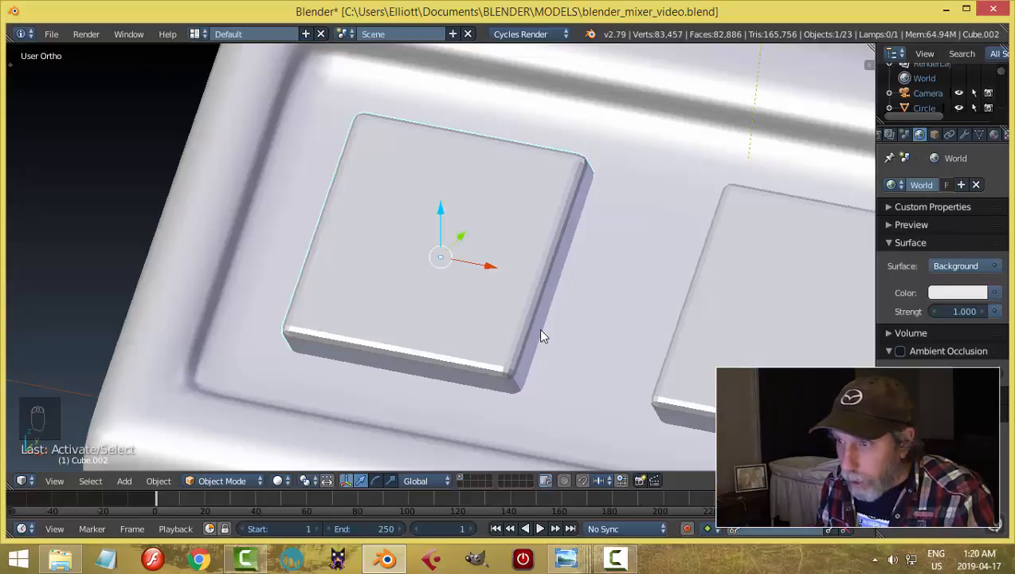
key(shift+d)
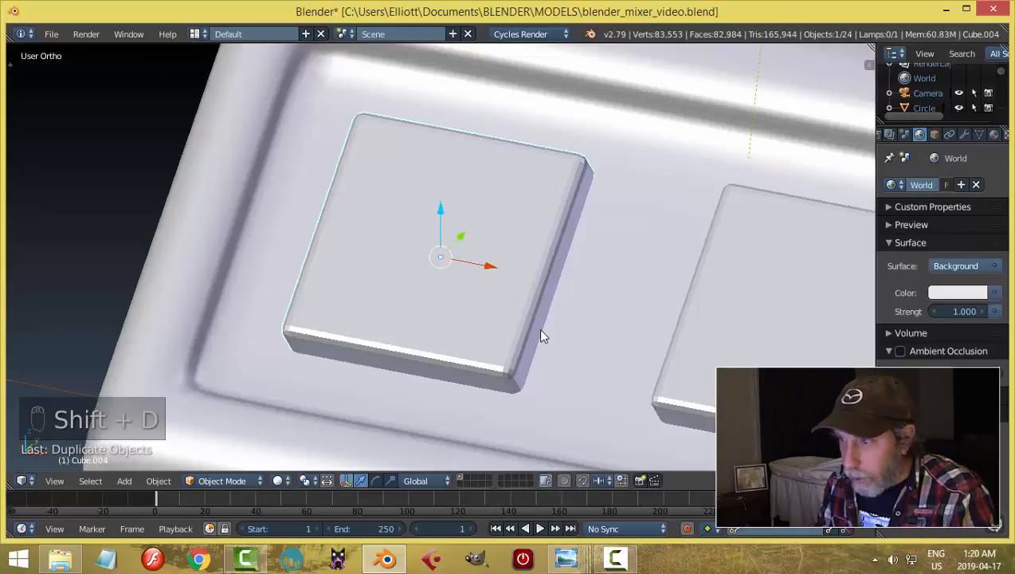
key(m)
click(660, 368)
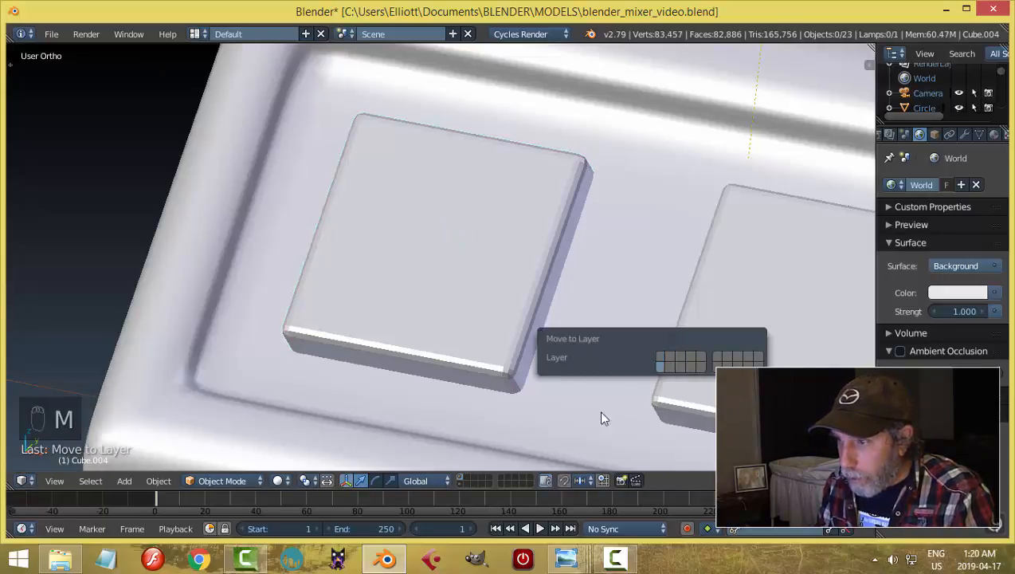
click(459, 484)
right_click(486, 305)
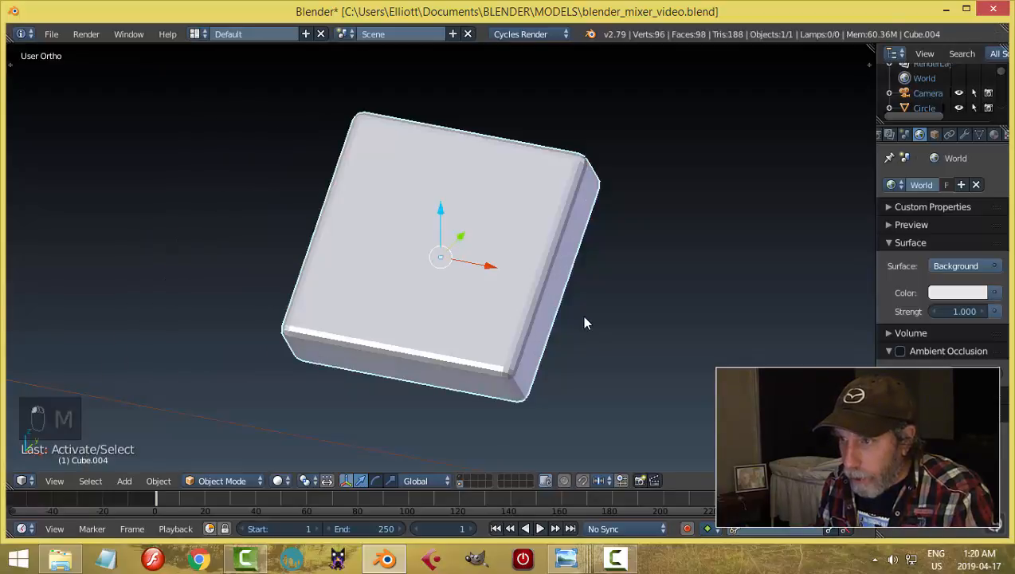
Step: Inset the top face of the button copy slightly and extrude it outward a little to form a raised pad
key(Tab)
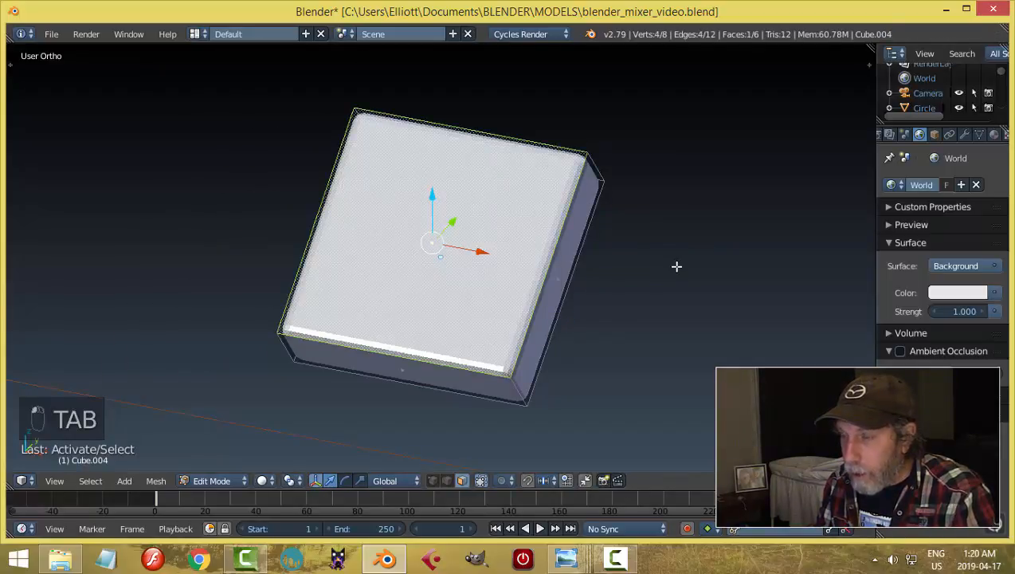
key(i)
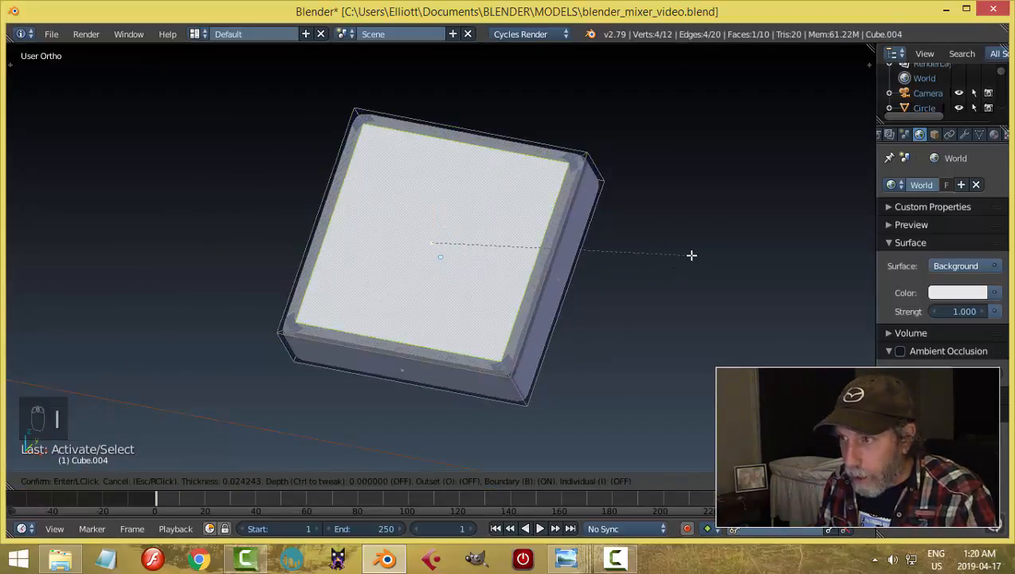
click(695, 255)
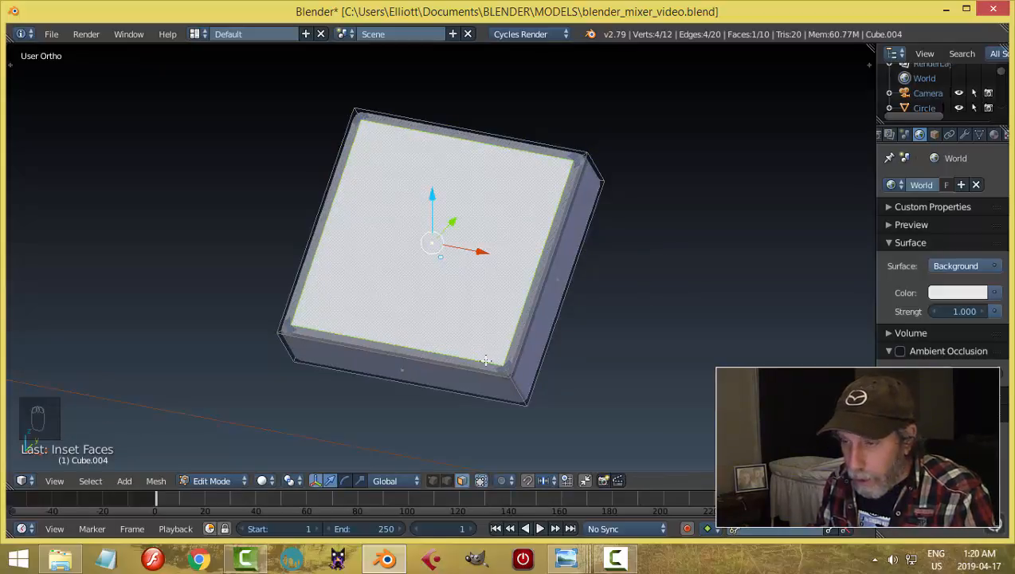
middle_drag(578, 358, 575, 345)
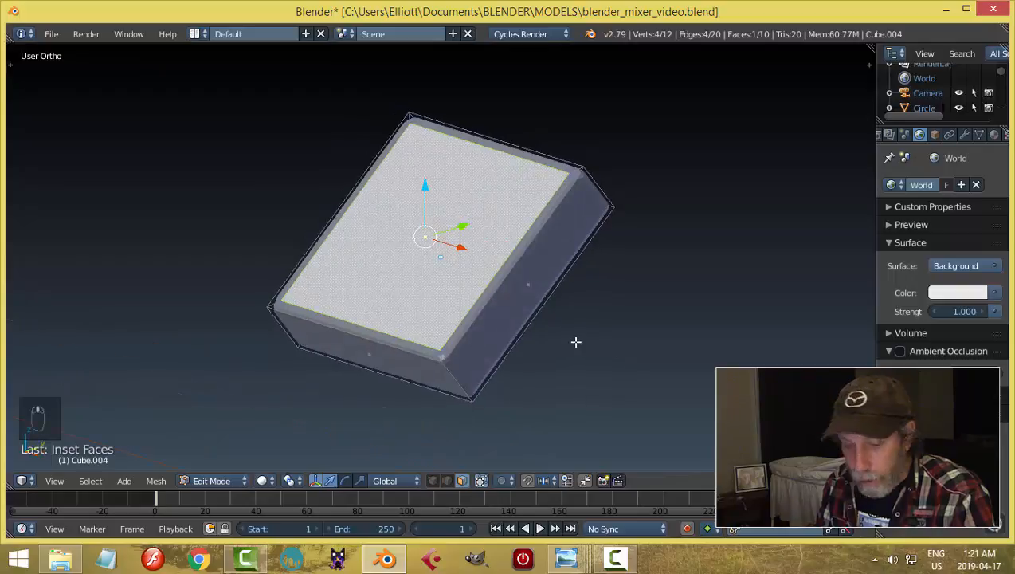
key(e)
click(569, 338)
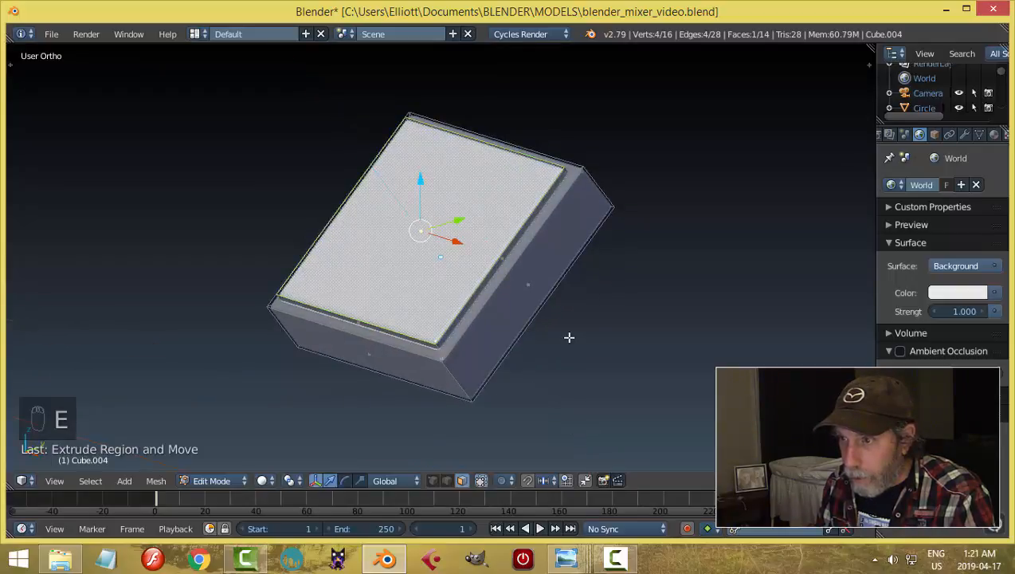
Step: Add two evenly spaced loop cuts across the button in each direction to divide its top into a 3 by 3 grid
middle_drag(500, 350, 508, 356)
key(ctrl+r)
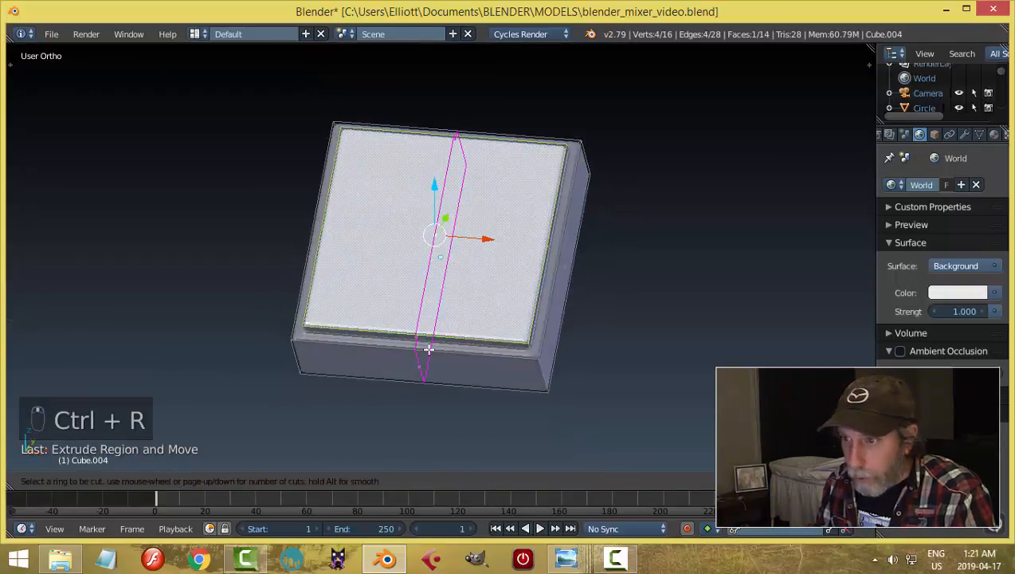
scroll(429, 348, up, 1)
click(428, 349)
right_click(429, 348)
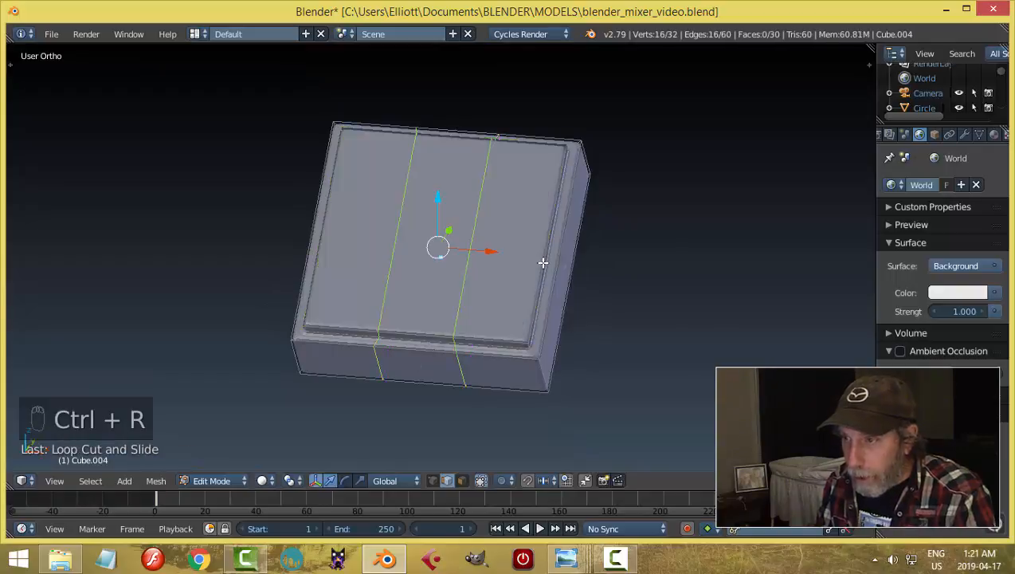
key(ctrl+r)
click(543, 262)
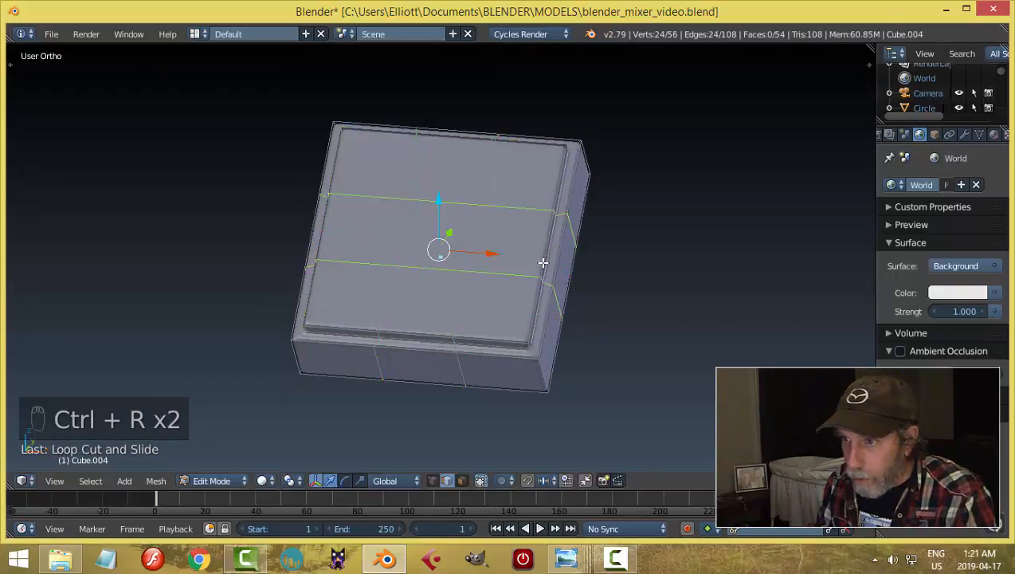
Step: Select the nine top faces of the button and inset them individually with a thickness of about 0.01
key(a)
key(ctrl+Tab)
click(562, 269)
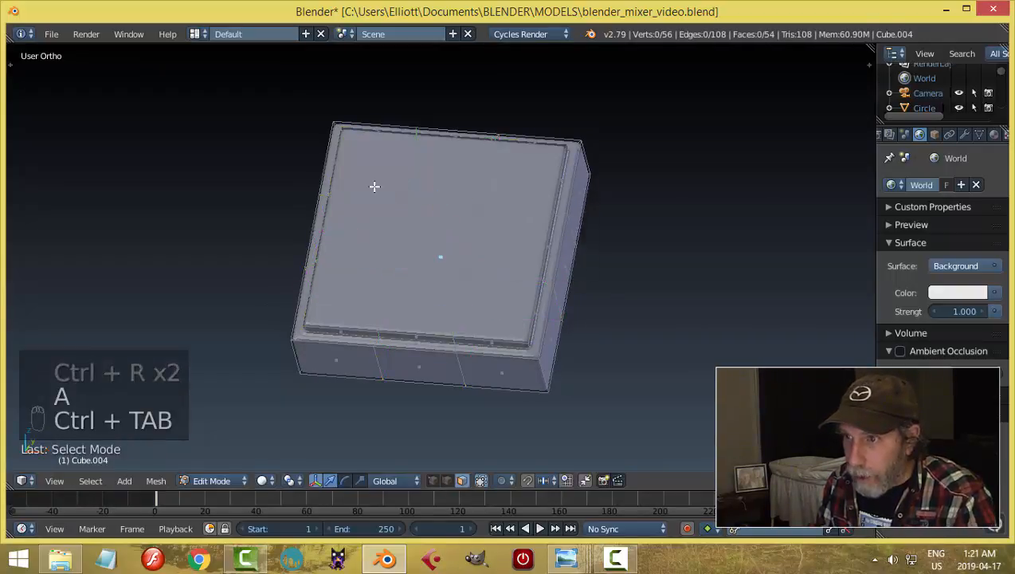
right_click(374, 185)
shift+right_click(450, 167)
shift+right_click(517, 171)
shift+right_click(509, 231)
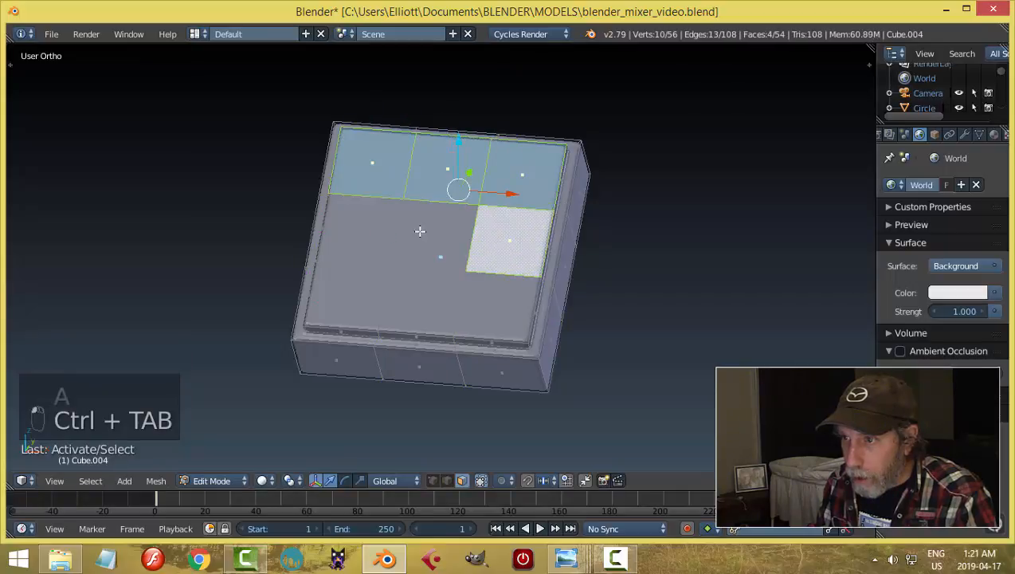
shift+right_click(434, 231)
shift+right_click(373, 231)
shift+right_click(374, 286)
shift+right_click(420, 297)
shift+right_click(478, 299)
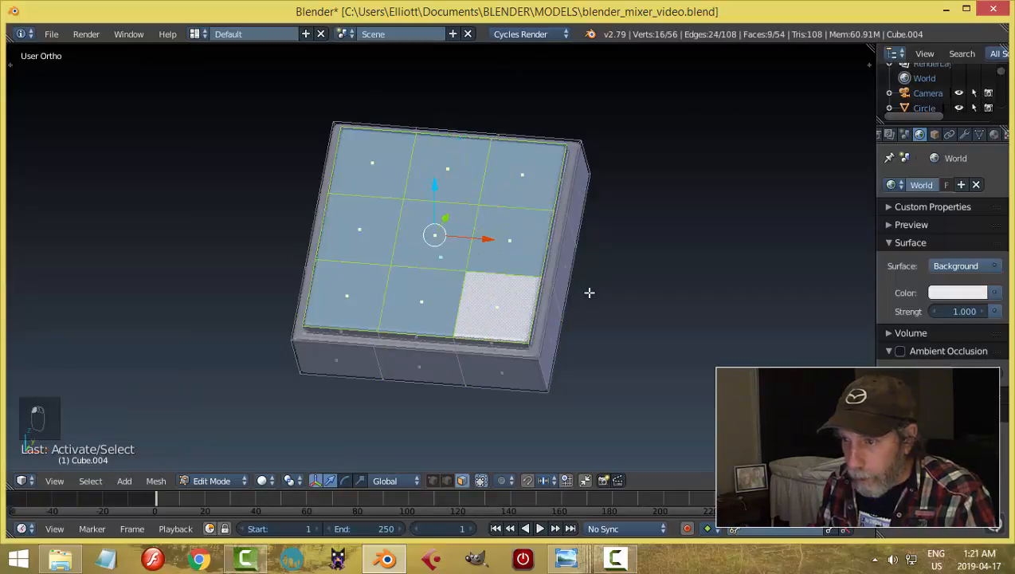
key(i)
key(i)
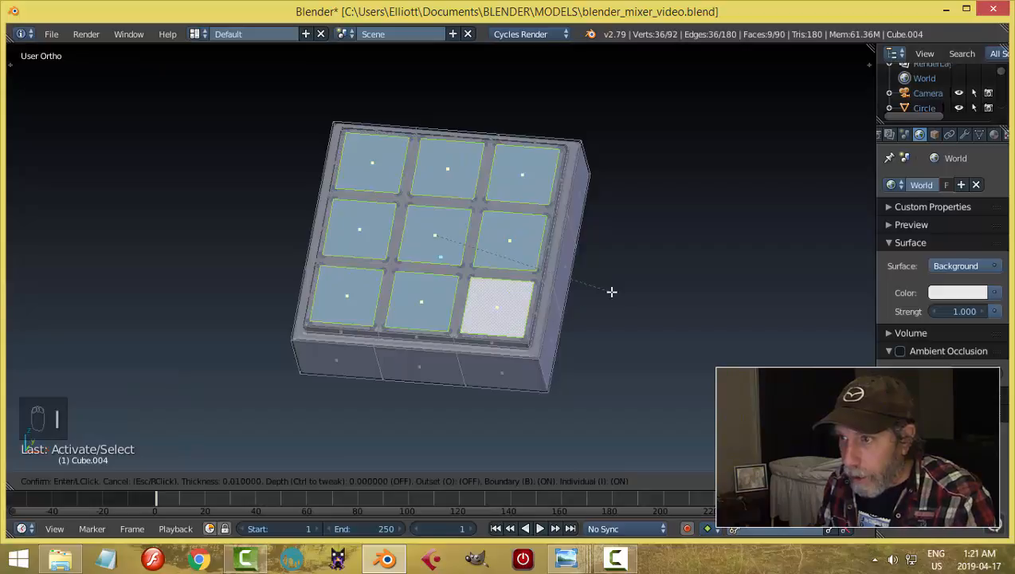
click(613, 292)
Step: Extrude the nine inset faces outward about 0.013 as raised squares and return to Object Mode
middle_drag(616, 293, 586, 314)
key(e)
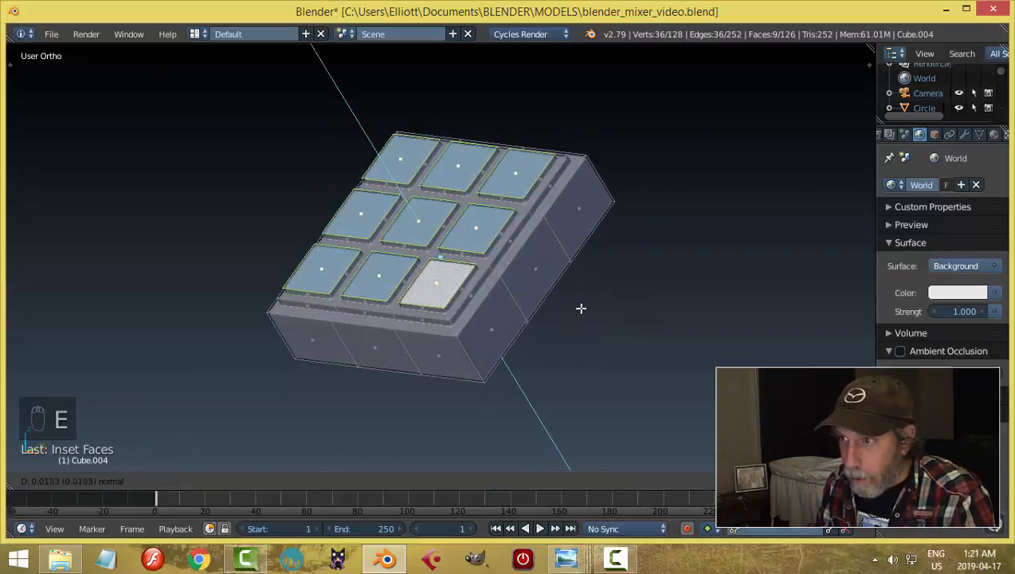
click(581, 308)
key(Tab)
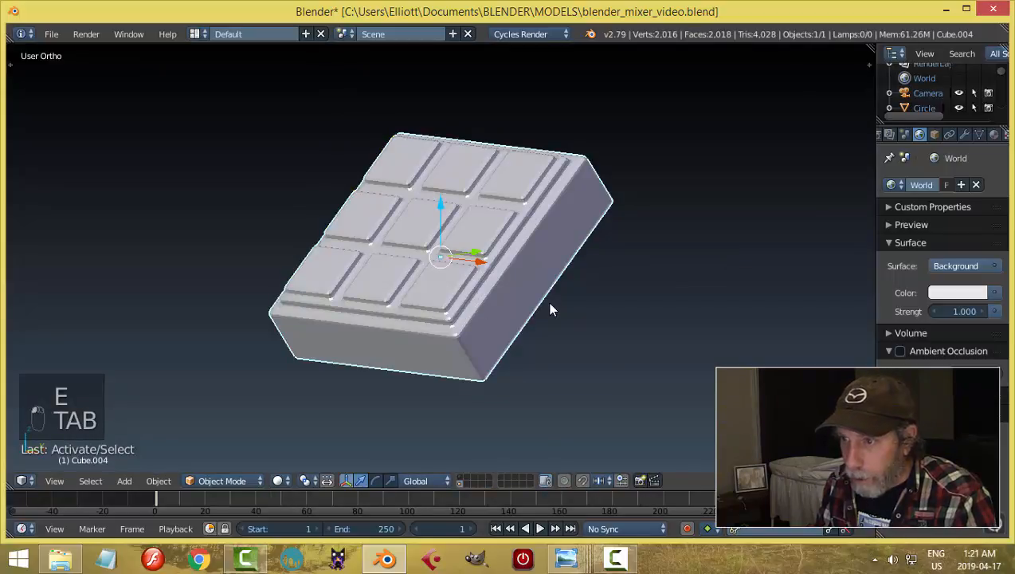
middle_drag(550, 309, 588, 338)
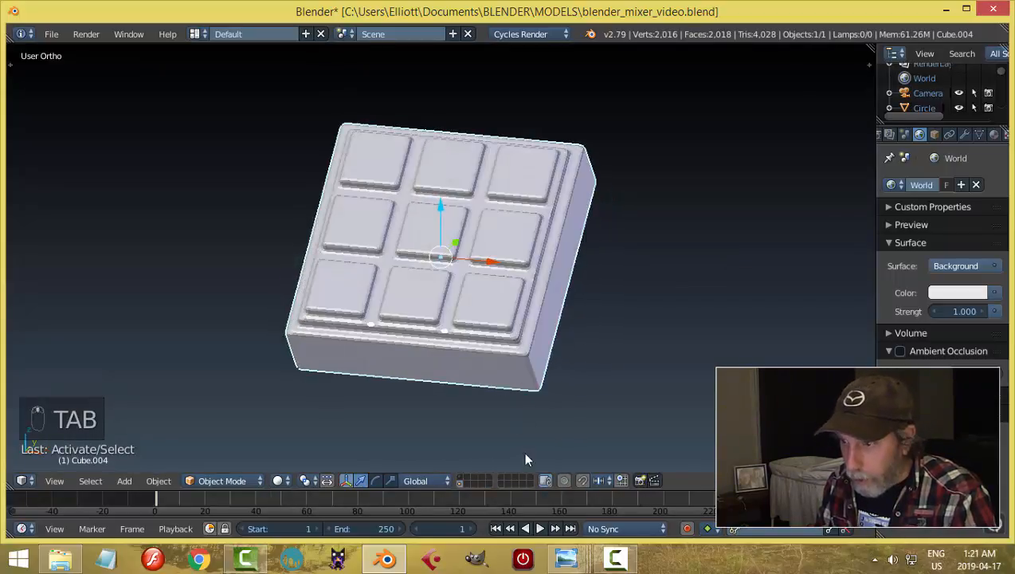
Step: Display the main model layer again and move the original plain first button to layer 10
key(KP_Divide)
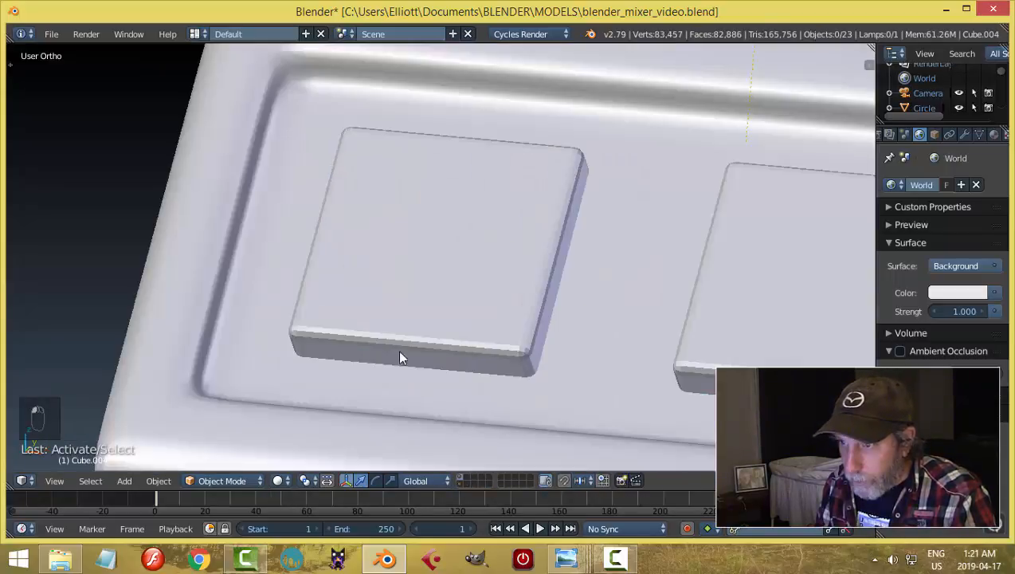
key(m)
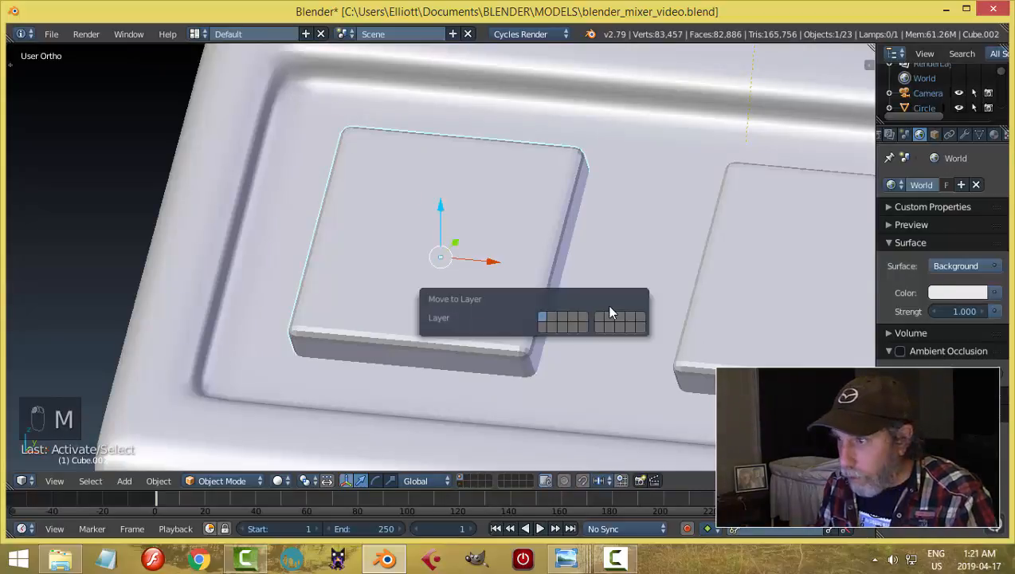
click(641, 321)
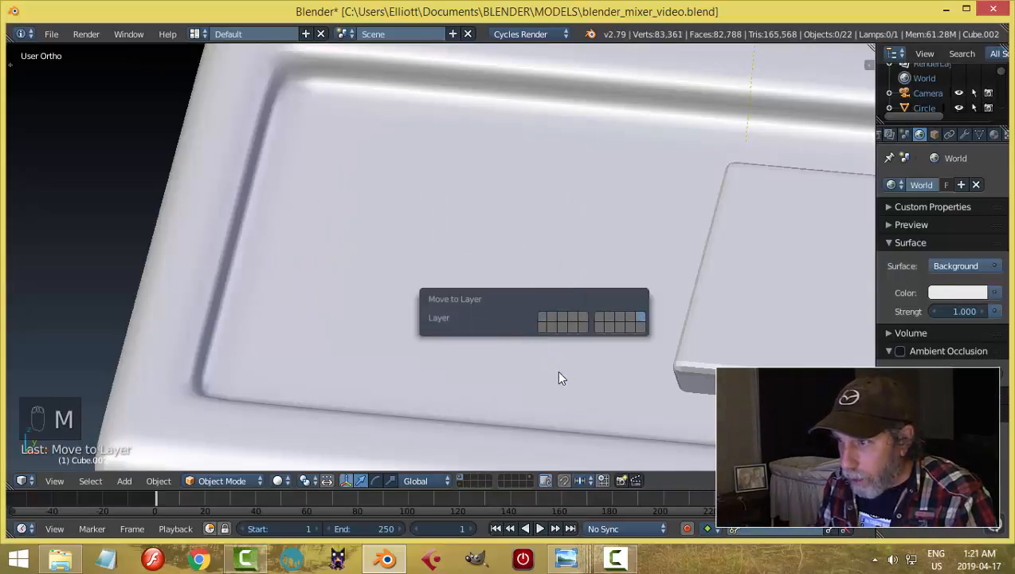
Step: Move the detailed grid button from layer 11 to layer 1 and display the main model with nothing selected
click(460, 483)
key(a)
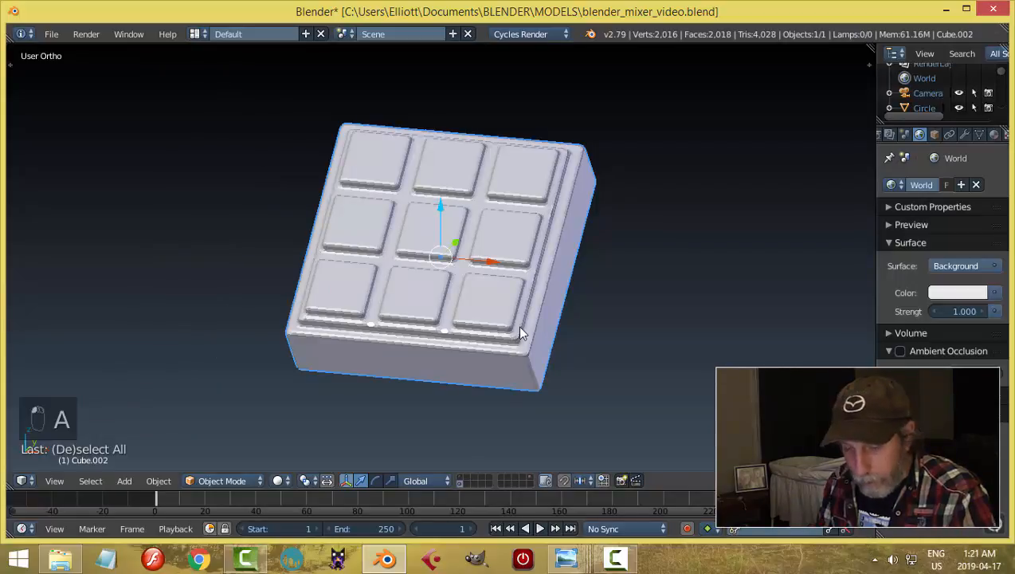
key(m)
click(641, 359)
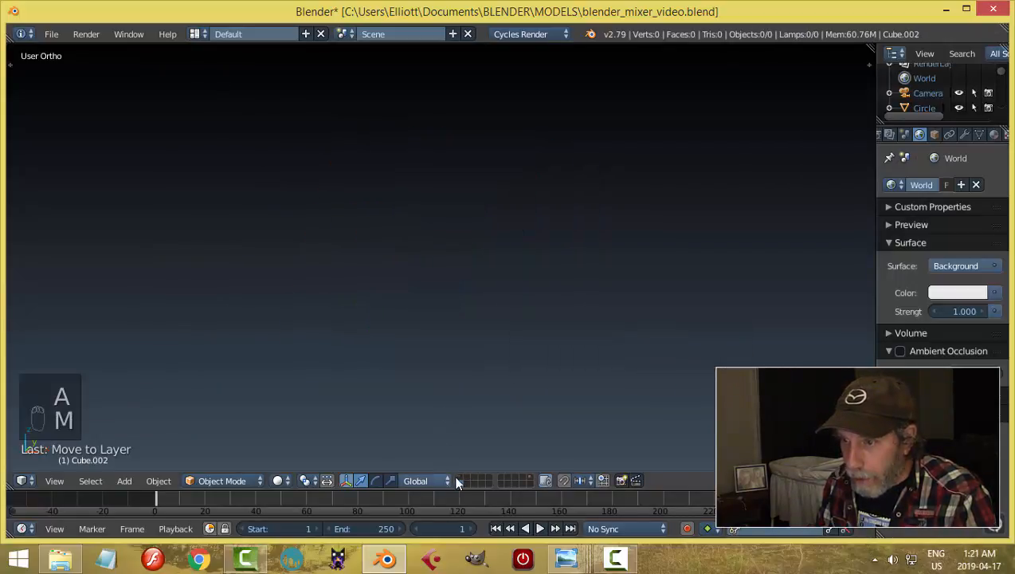
click(463, 476)
key(a)
Step: Check the grid button on the mixer's control panel in rendered shading, then restore solid shading
middle_drag(540, 329, 501, 322)
key(shift+z)
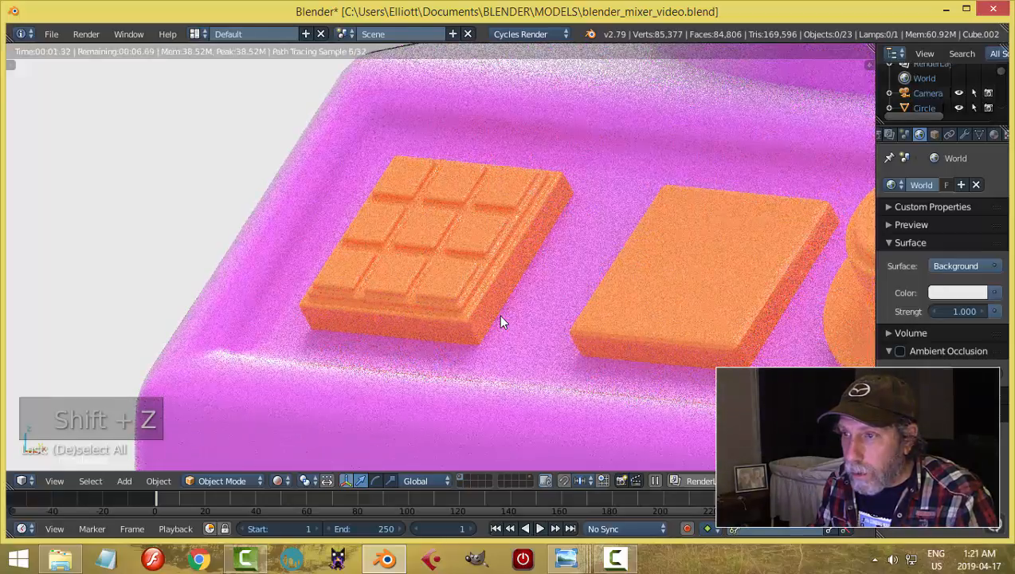
key(shift+z)
Step: Delete the remaining plain square button beside the knob
right_click(714, 311)
right_click(694, 309)
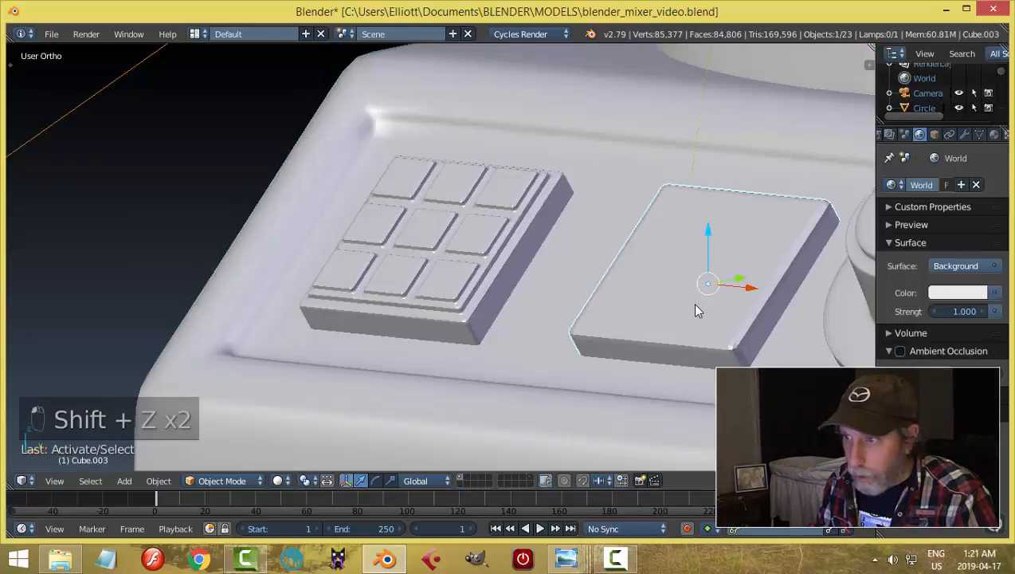
key(x)
Step: Duplicate the grid button in front view and place the copy about 0.58 units along X, beside the knob
right_click(516, 249)
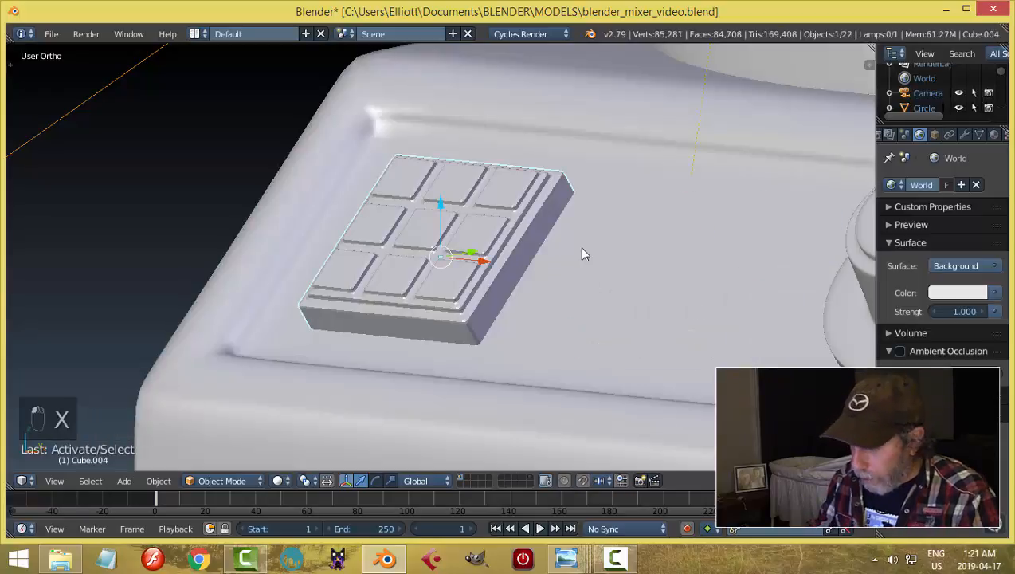
key(KP_1)
scroll(578, 246, down, 3)
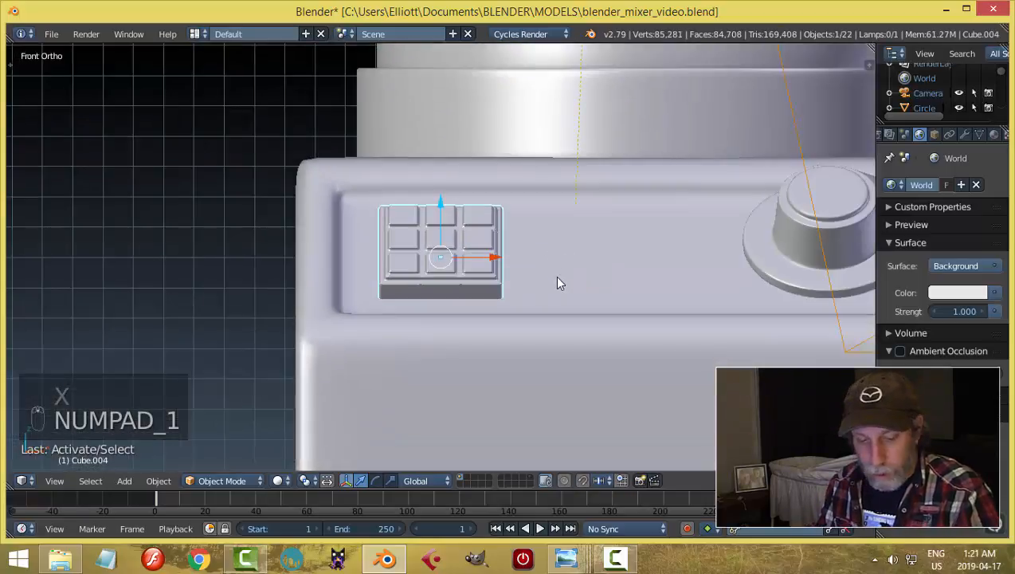
key(shift+d)
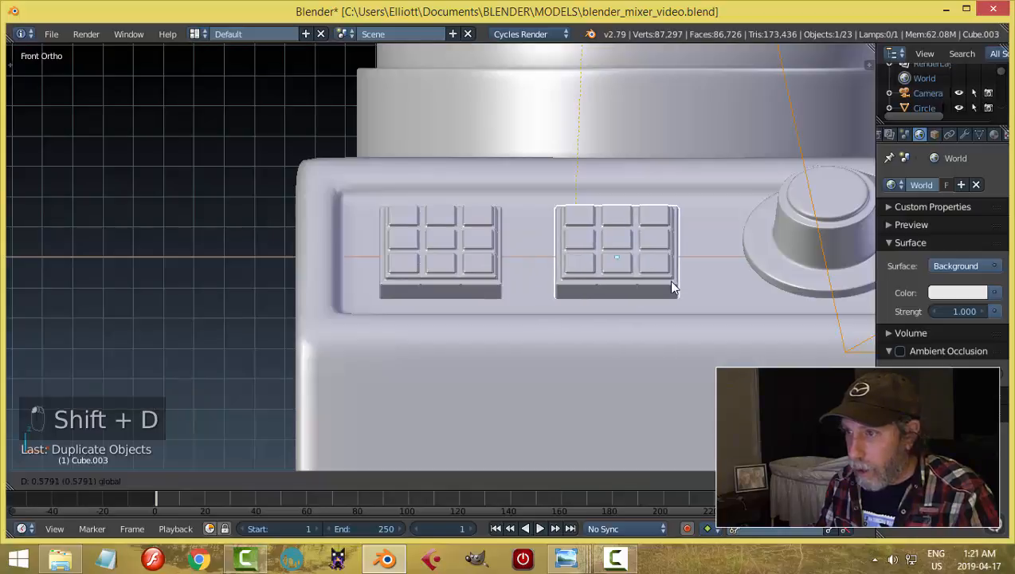
click(668, 279)
key(a)
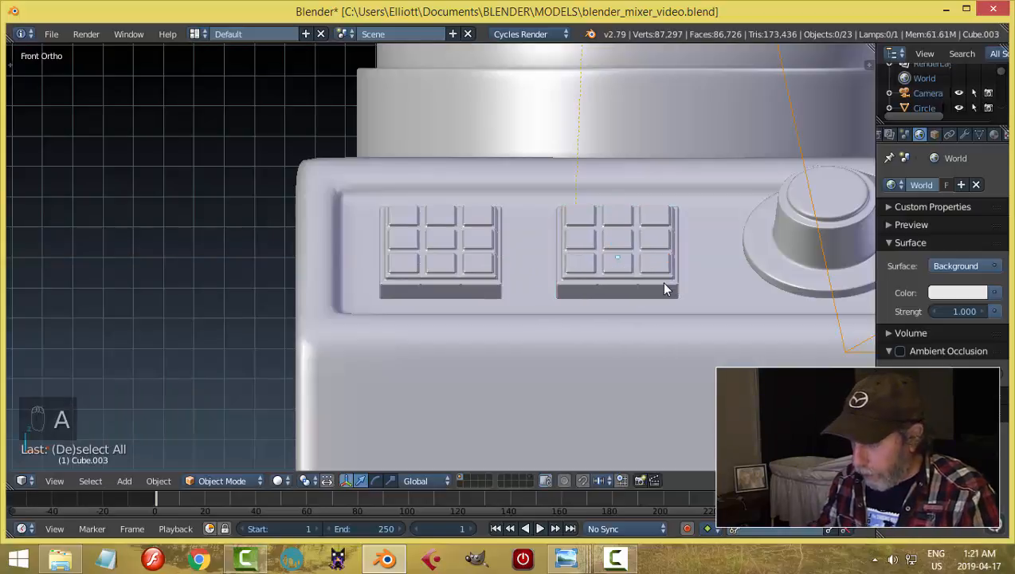
Step: Check the mixer with both grid buttons through the camera in rendered shading, then return to the solid user view
key(KP_0)
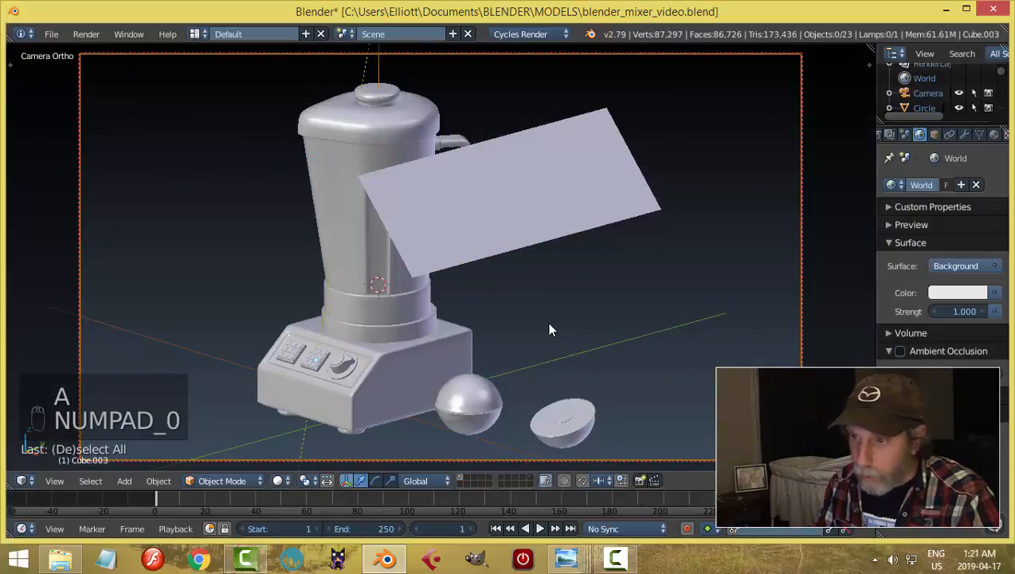
key(shift+z)
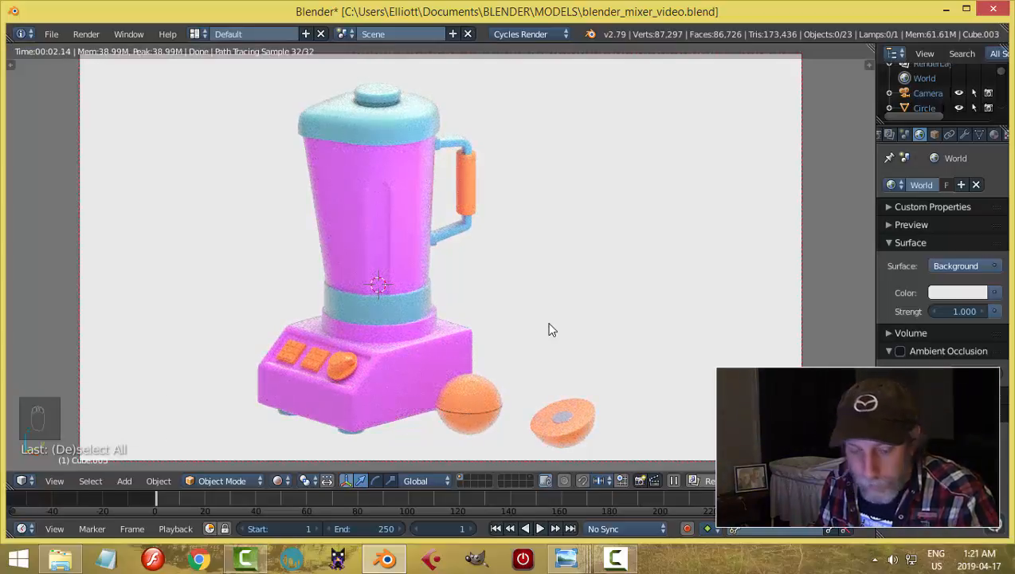
key(shift+z)
key(KP_0)
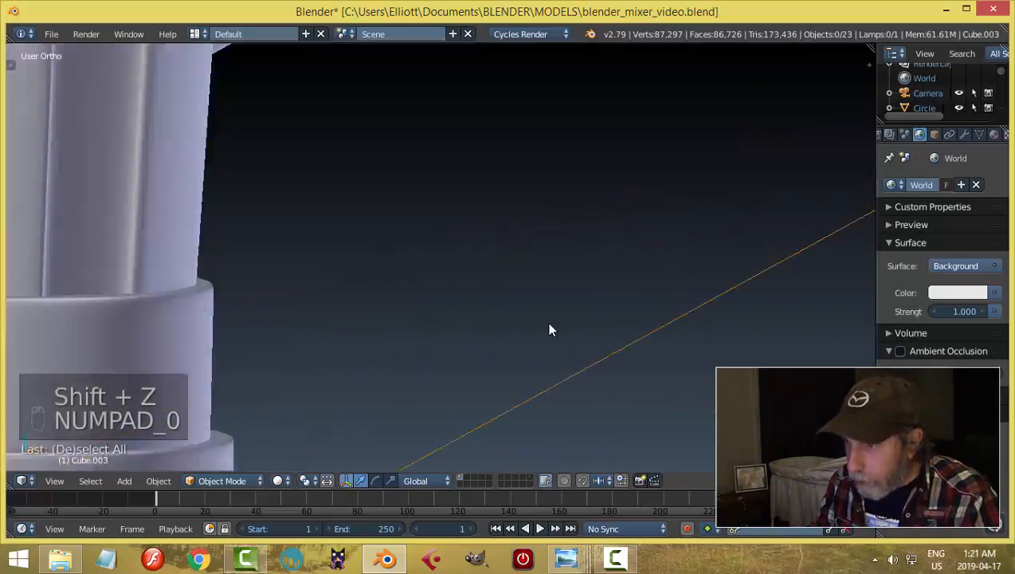
Step: Inset the top face loop of the control knob's base ring individually, so each face gets its own border
scroll(701, 314, up, 2)
middle_drag(682, 314, 607, 313)
right_click(521, 322)
key(Tab)
click(550, 341)
scroll(604, 362, up, 2)
alt+right_click(559, 306)
key(i)
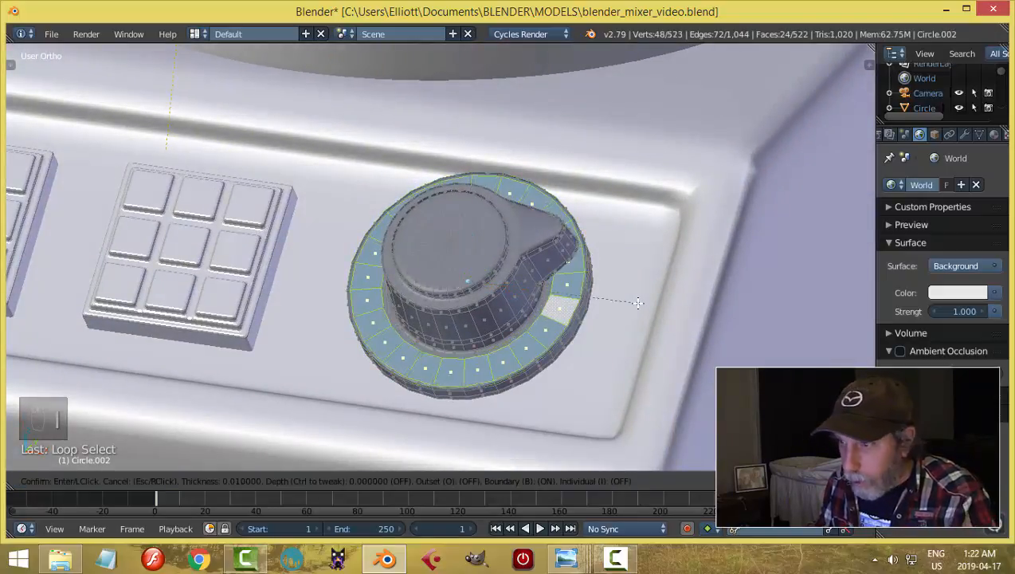
click(638, 302)
Step: Extrude the inset faces around the knob's base ring by a small amount
middle_drag(613, 370, 498, 325)
key(e)
click(560, 321)
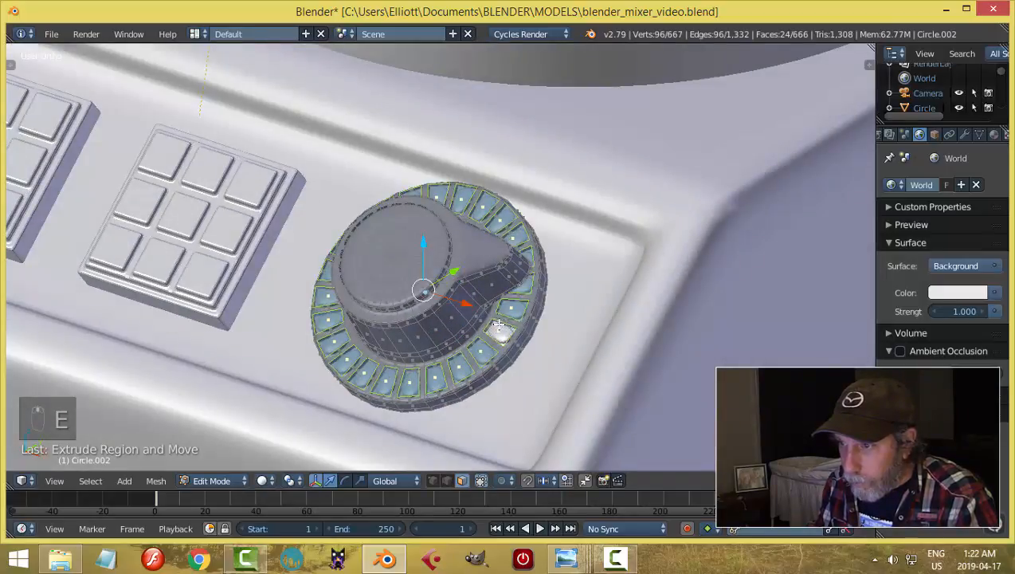
Step: Add two loop cuts around the ring's segments, near their inner and outer edges, and return to object mode with nothing selected
key(ctrl+r)
click(506, 315)
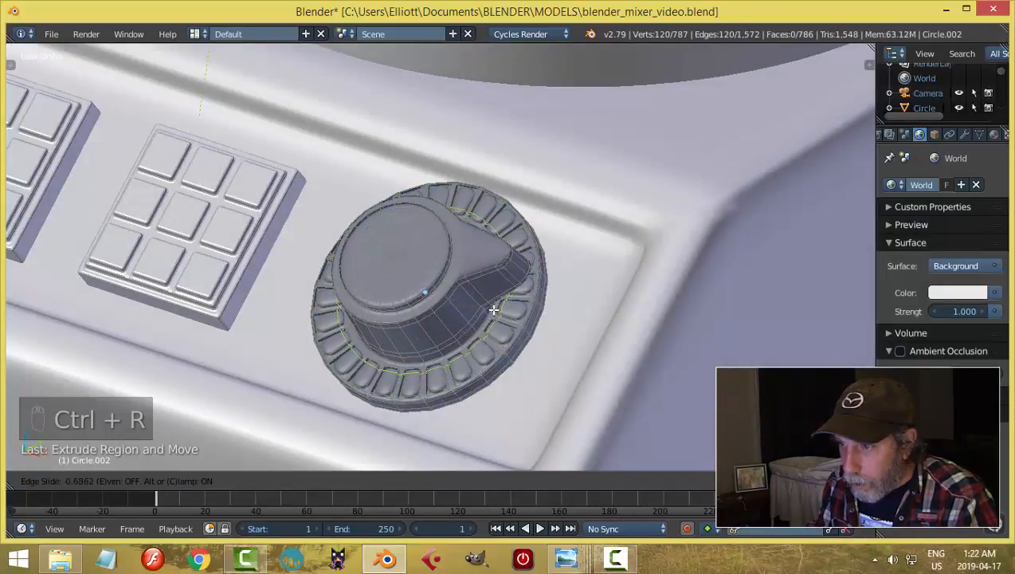
right_click(518, 315)
key(ctrl+r)
click(520, 316)
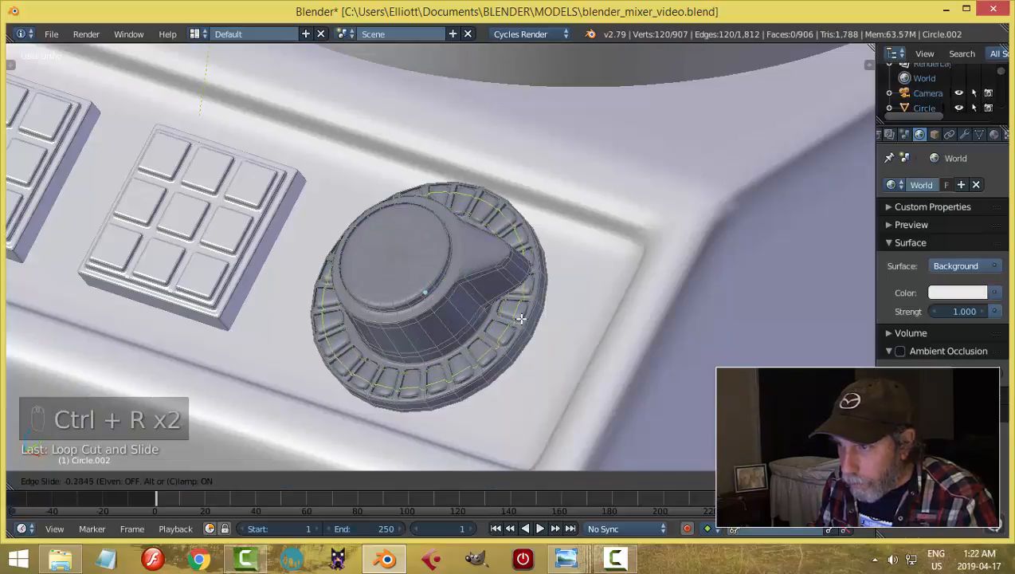
click(531, 323)
key(a)
key(Tab)
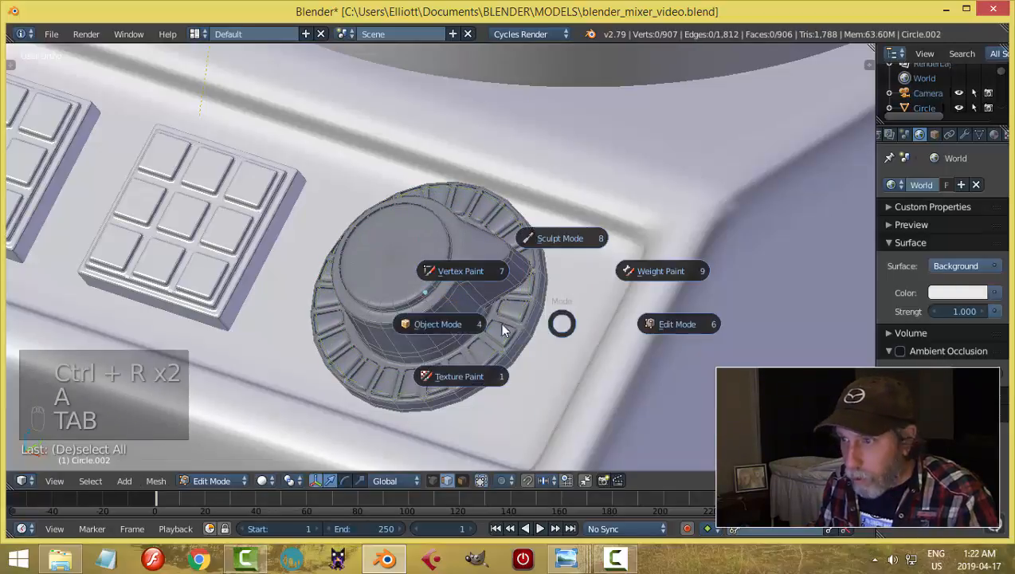
click(500, 323)
scroll(505, 310, down, 2)
key(a)
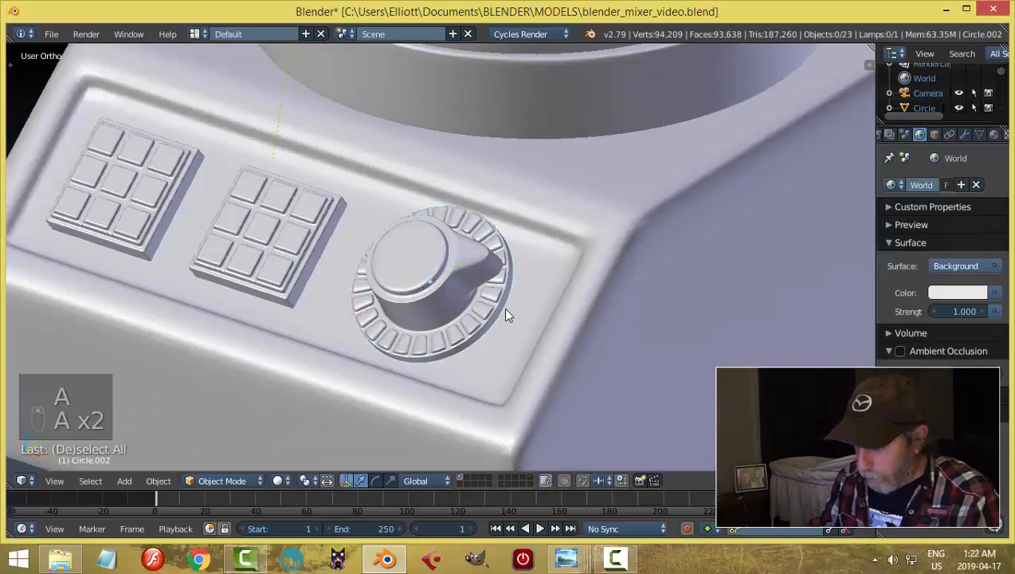
Step: Check the mixer with the detailed knob through the camera in rendered shading, and restore solid shading
key(KP_0)
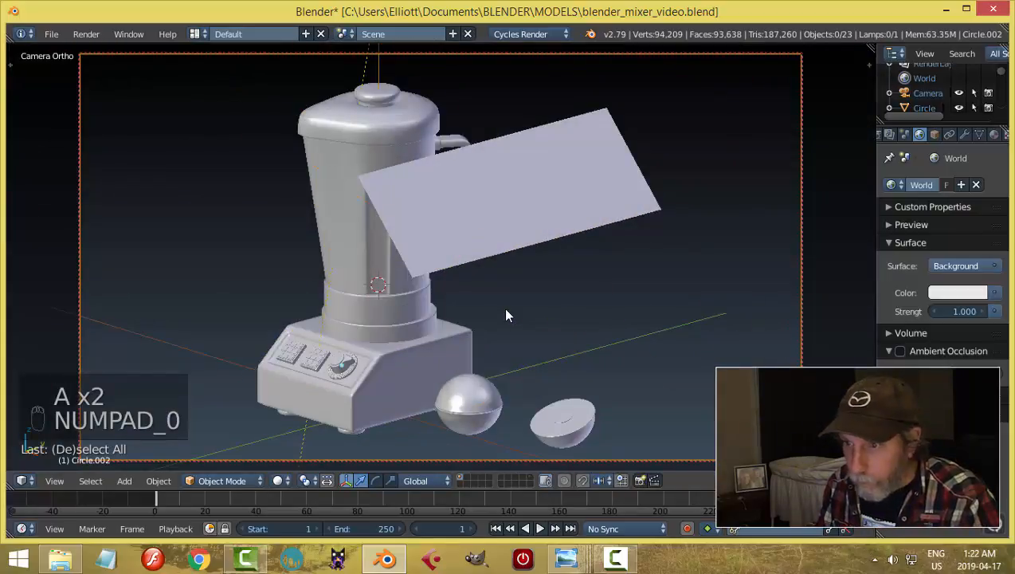
key(shift+z)
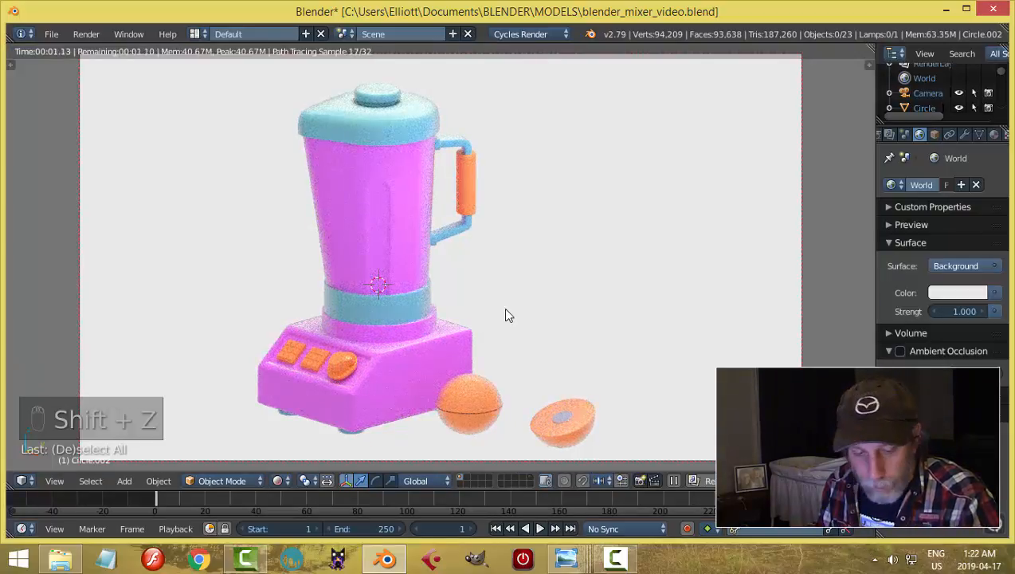
key(shift+z)
Step: Save the scene over the existing blender_mixer_video.blend file
key(ctrl+s)
click(506, 311)
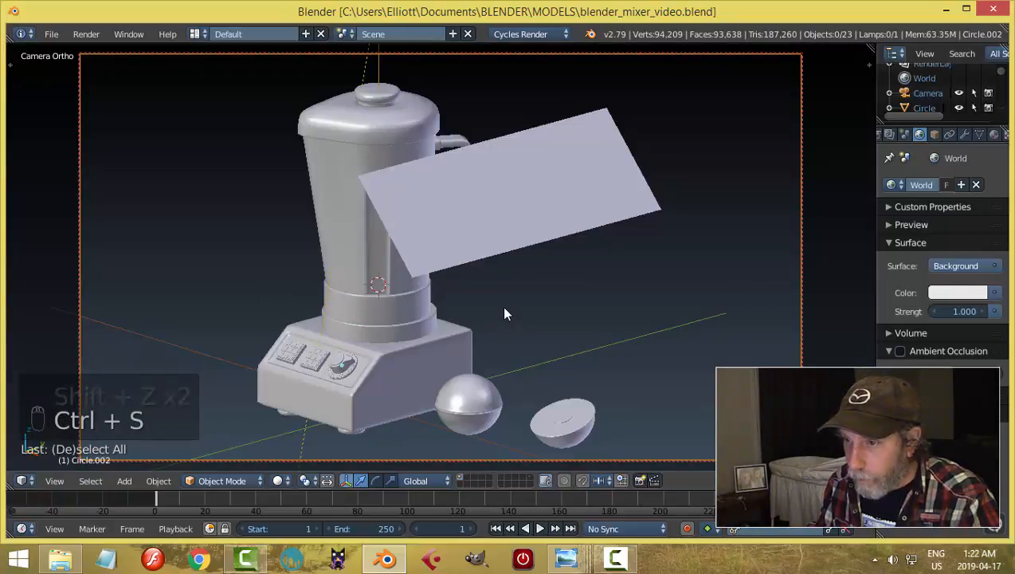
middle_drag(496, 317, 537, 313)
key(ctrl+s)
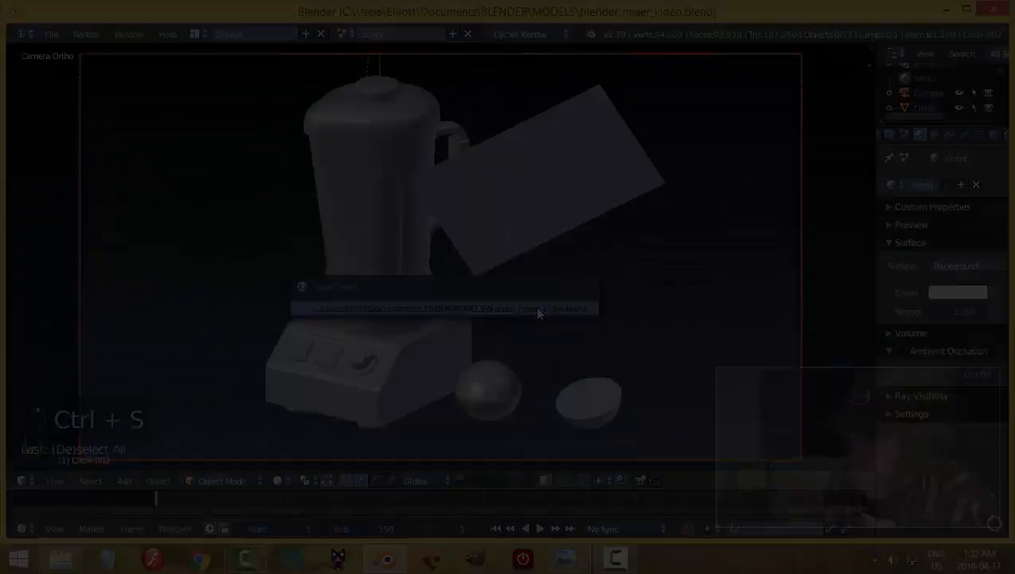